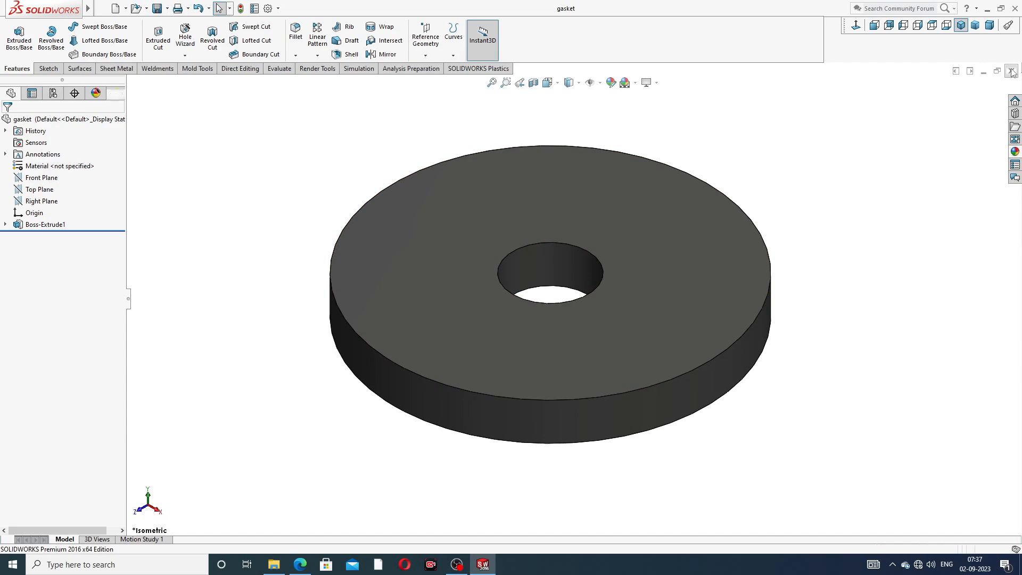
# Create a new part document and set its background scene to Plain White
pyautogui.click(102, 9)
pyautogui.click(120, 25)
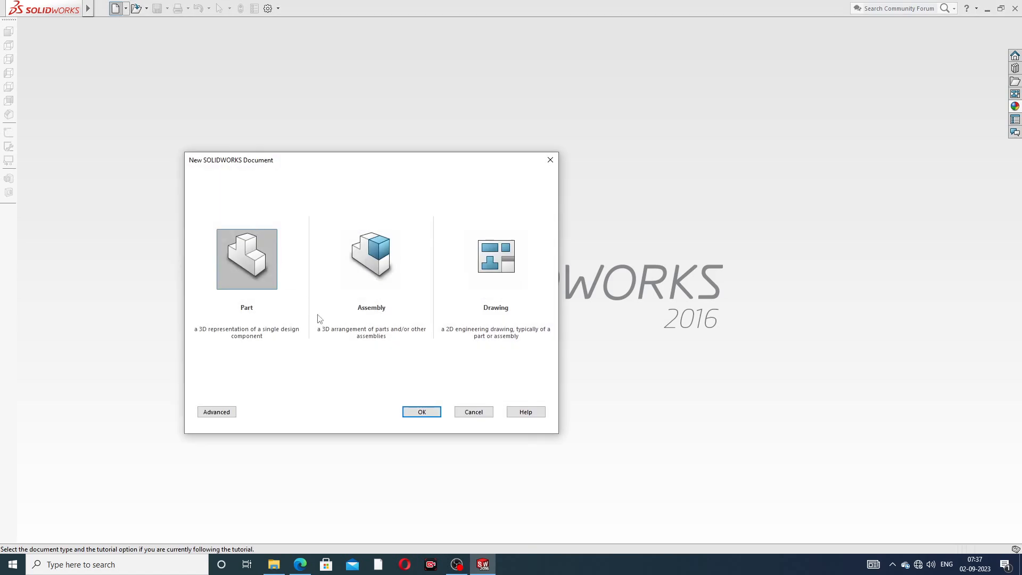
pyautogui.click(423, 411)
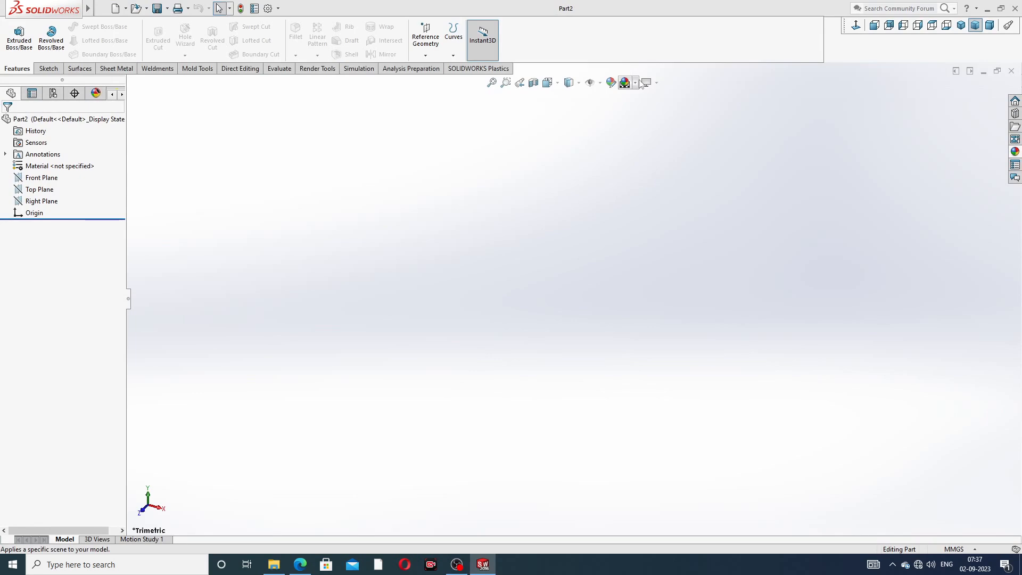
pyautogui.click(636, 83)
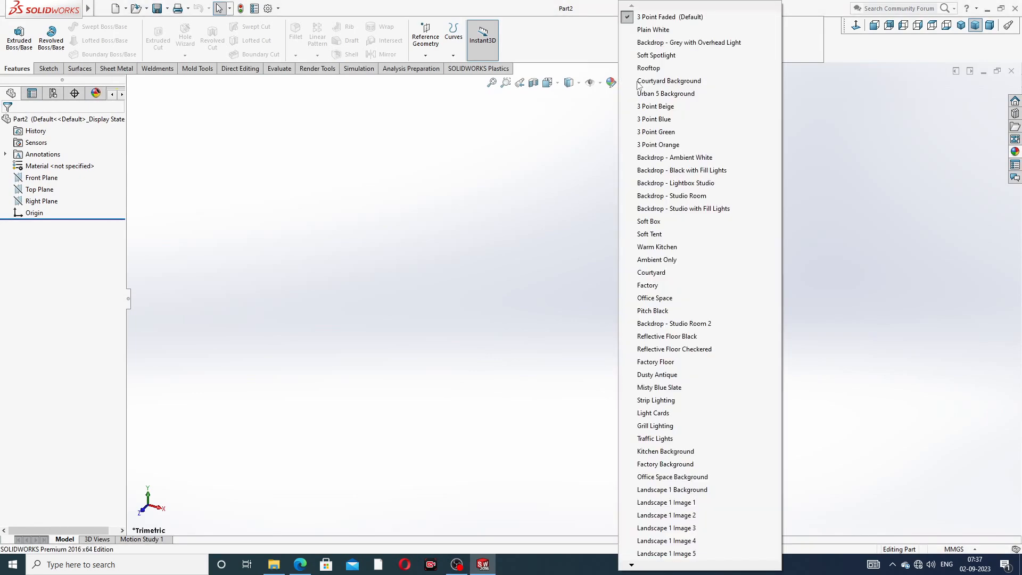
pyautogui.click(653, 29)
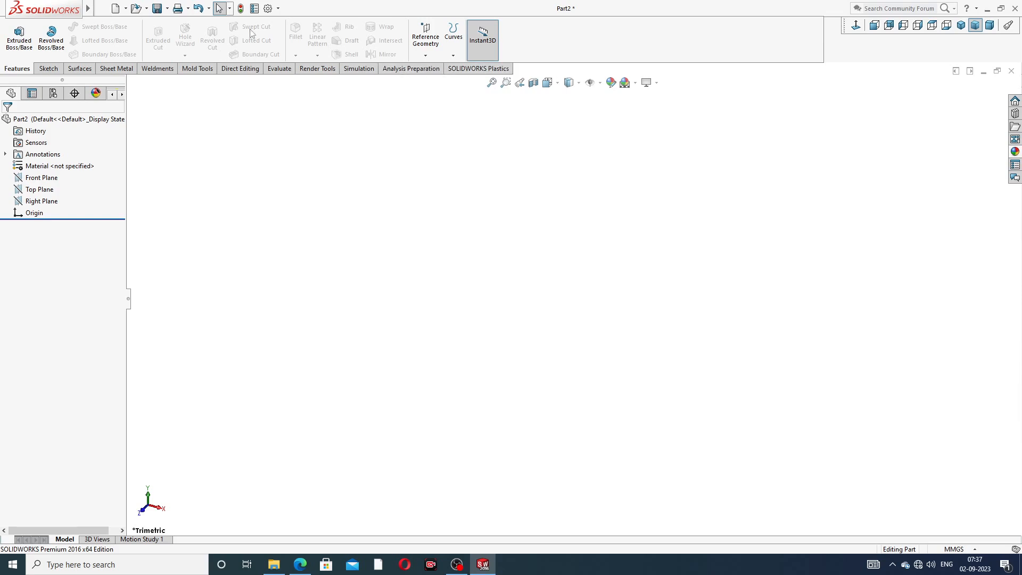
# Raise both image quality resolutions, shaded and wireframe, to their highest setting in the document properties
pyautogui.click(278, 8)
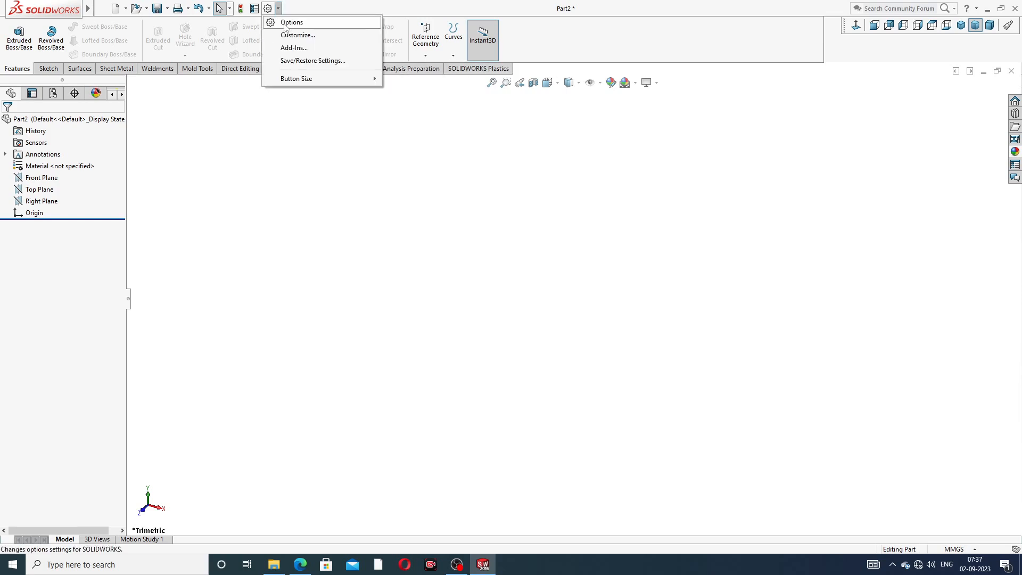
pyautogui.click(257, 112)
pyautogui.click(268, 9)
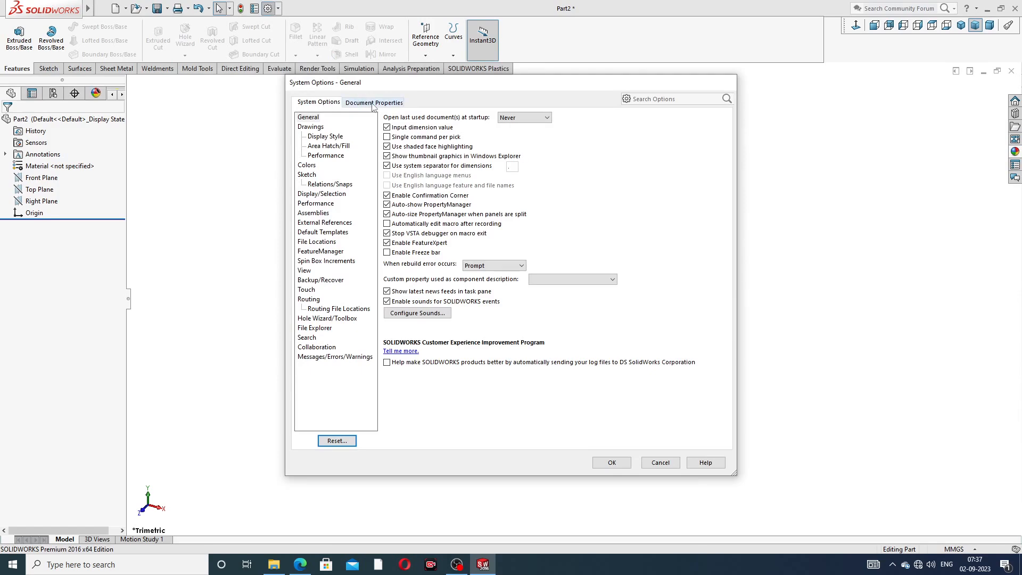
pyautogui.click(373, 103)
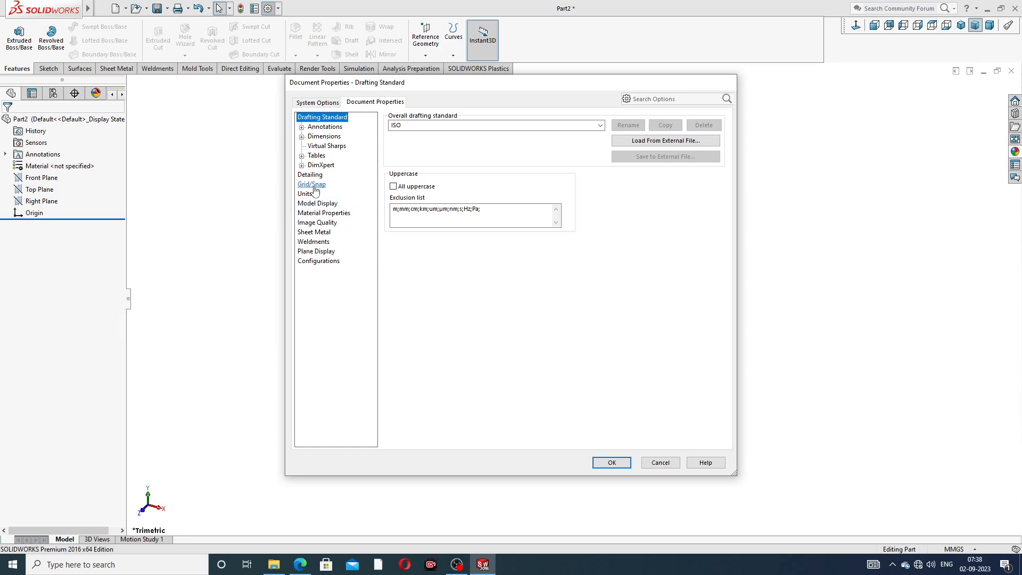
pyautogui.click(317, 223)
pyautogui.moveTo(476, 133); pyautogui.dragTo(610, 140)
pyautogui.moveTo(486, 239); pyautogui.dragTo(611, 246)
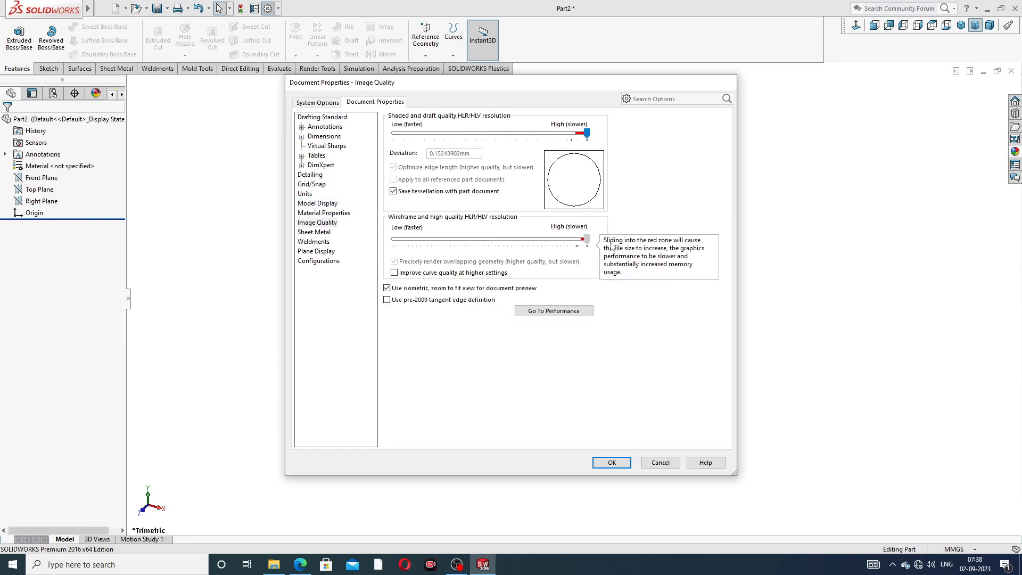
pyautogui.click(616, 463)
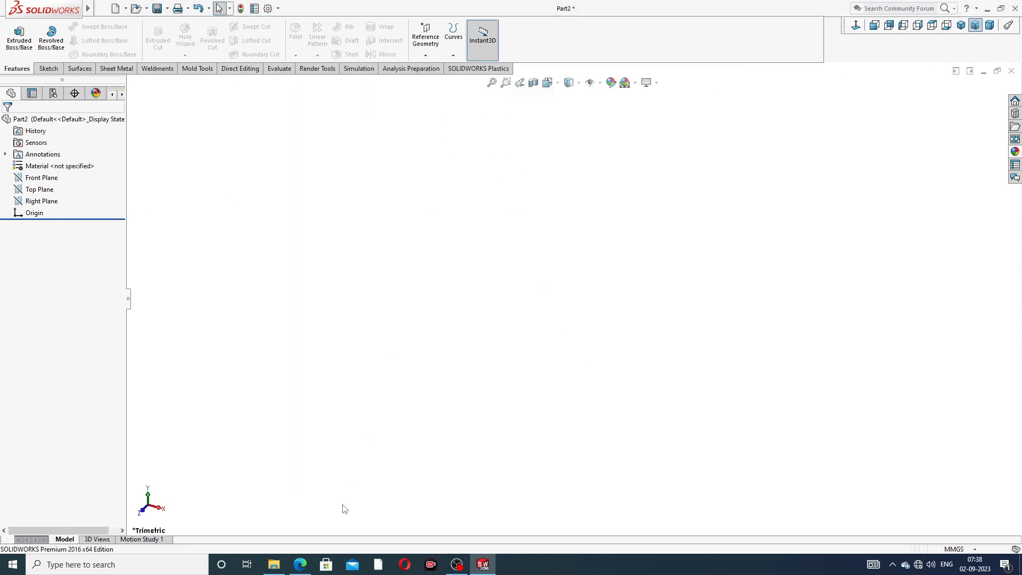
# Check the gasket PDF drawing in the browser, return to SOLIDWORKS and start a sketch on the Top Plane
pyautogui.click(308, 566)
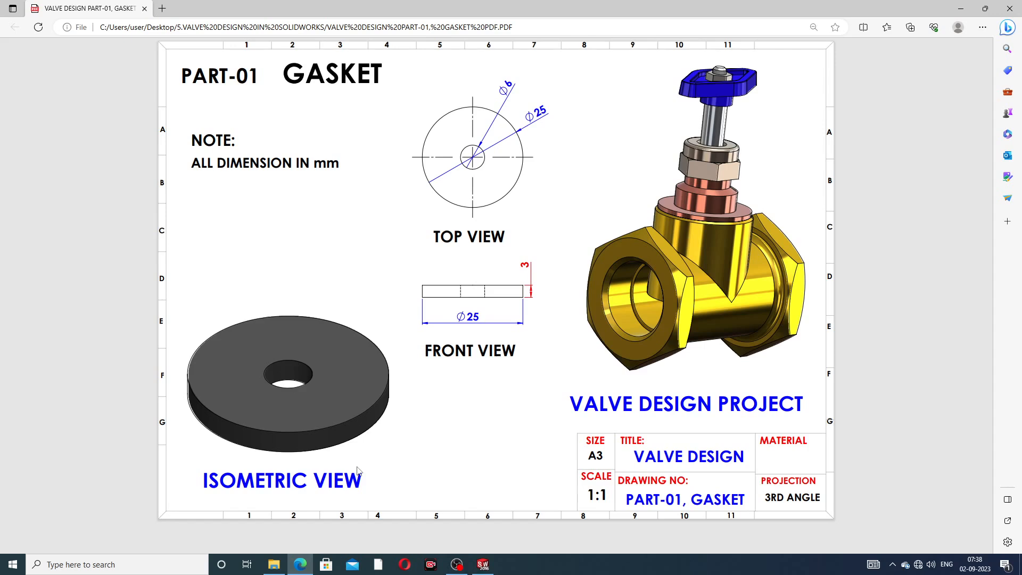
pyautogui.click(482, 566)
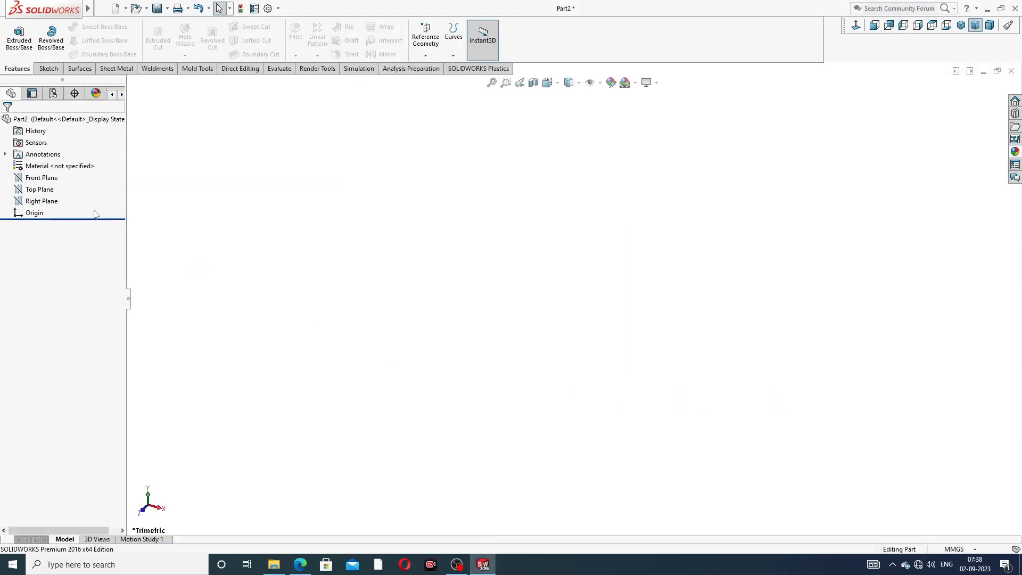
pyautogui.click(52, 192)
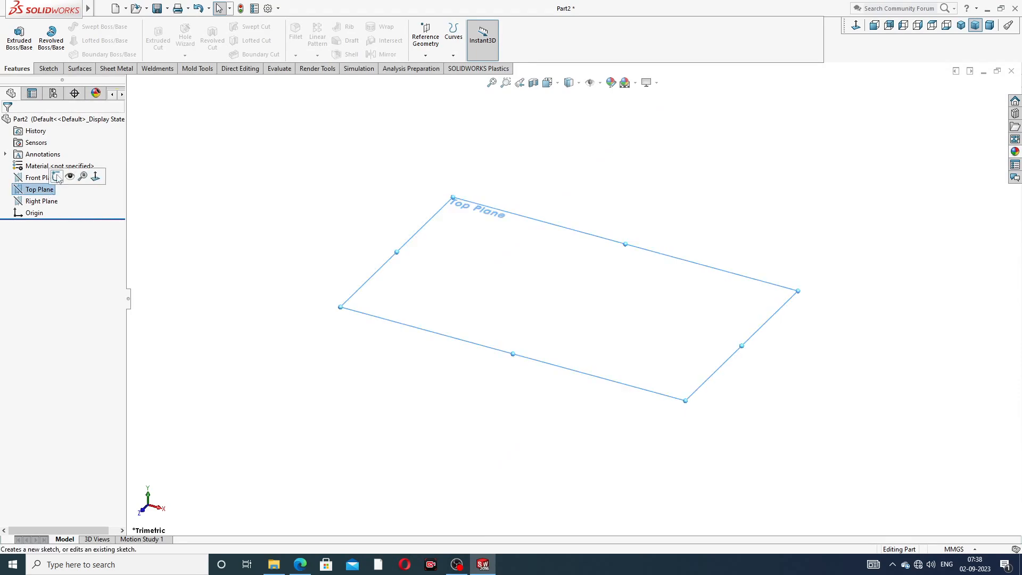
pyautogui.click(57, 178)
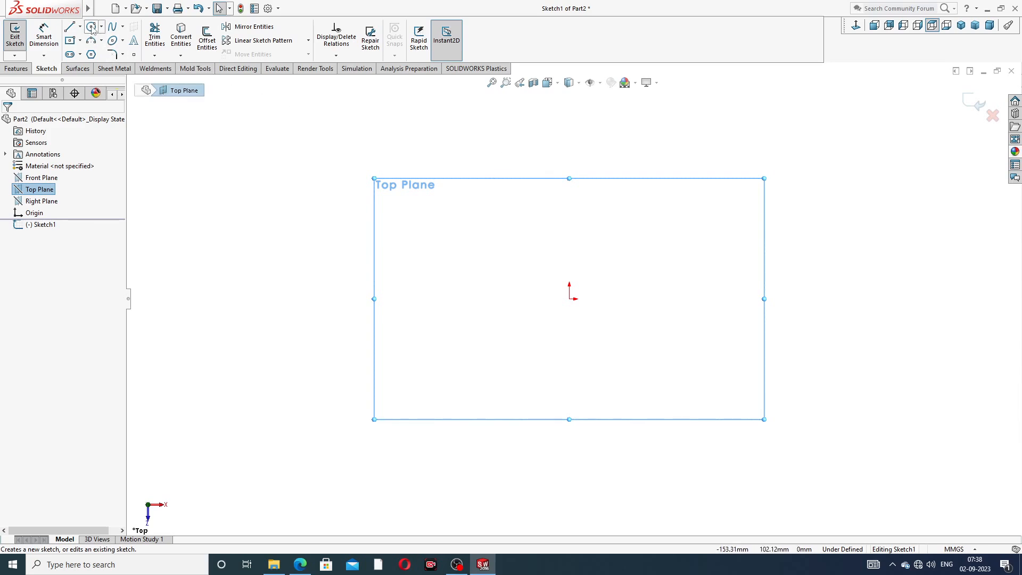
# Draw two concentric circles centred on the origin, with radii of about 47.5 mm and 21.6 mm
pyautogui.click(92, 28)
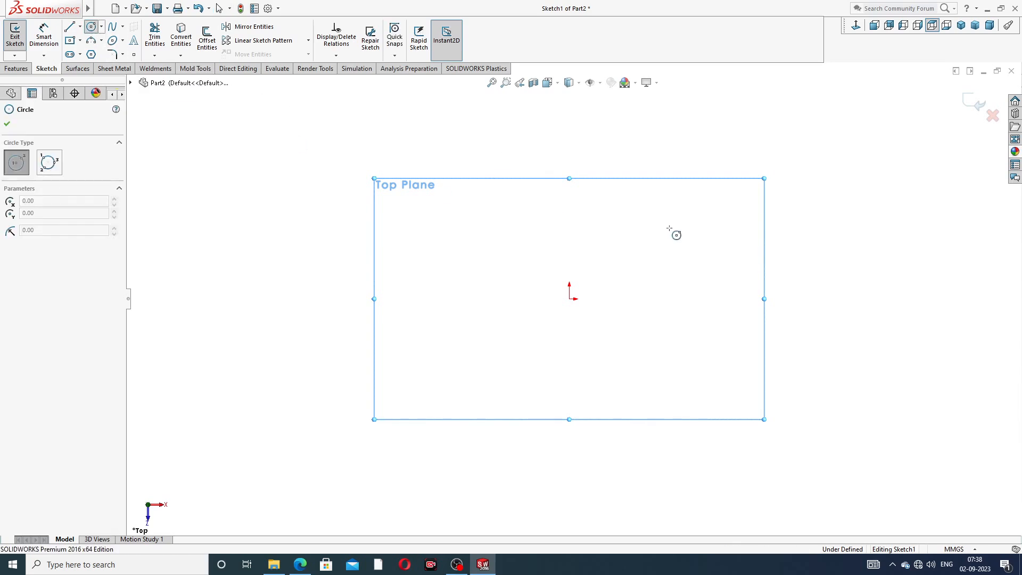
pyautogui.click(569, 298)
pyautogui.click(644, 224)
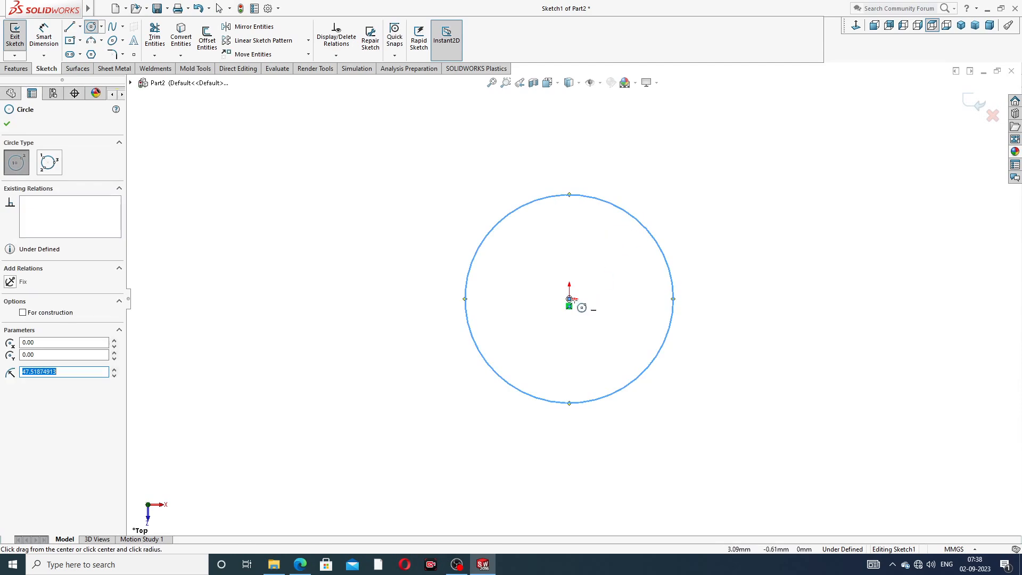
pyautogui.click(569, 298)
pyautogui.click(602, 266)
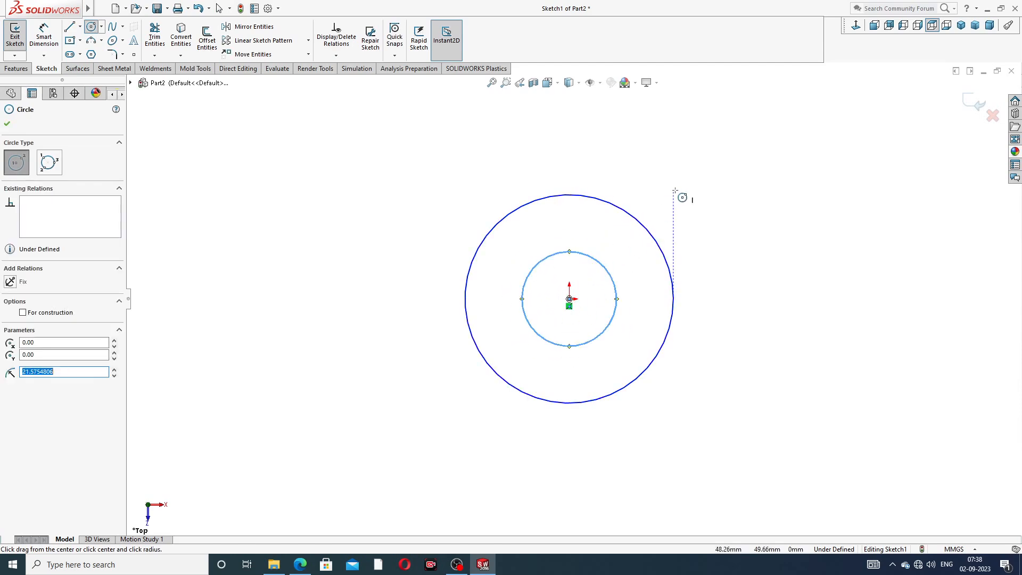
pyautogui.rightClick(675, 190)
pyautogui.click(699, 200)
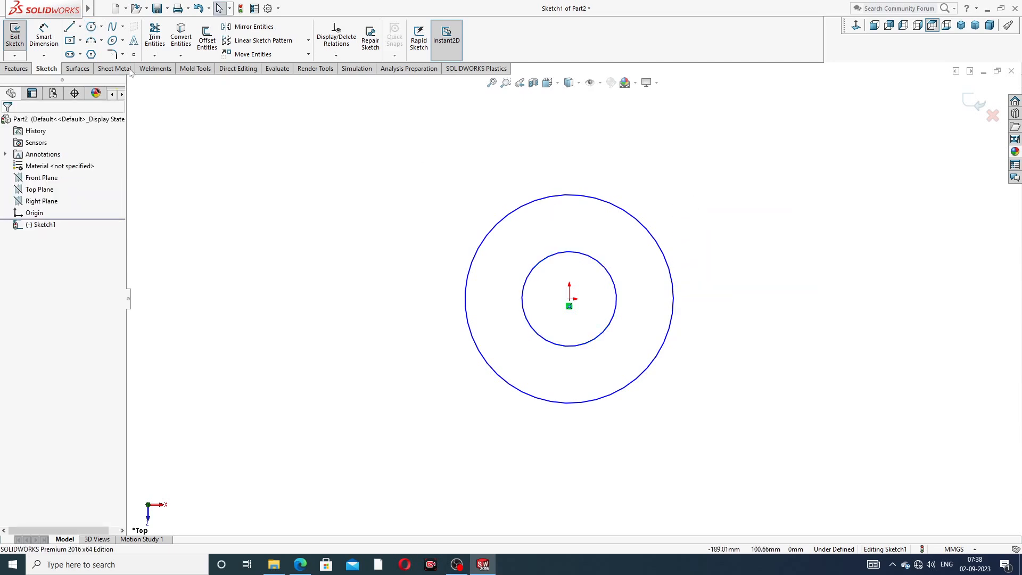
# Dimension the outer circle with a diameter of 25 mm
pyautogui.click(44, 36)
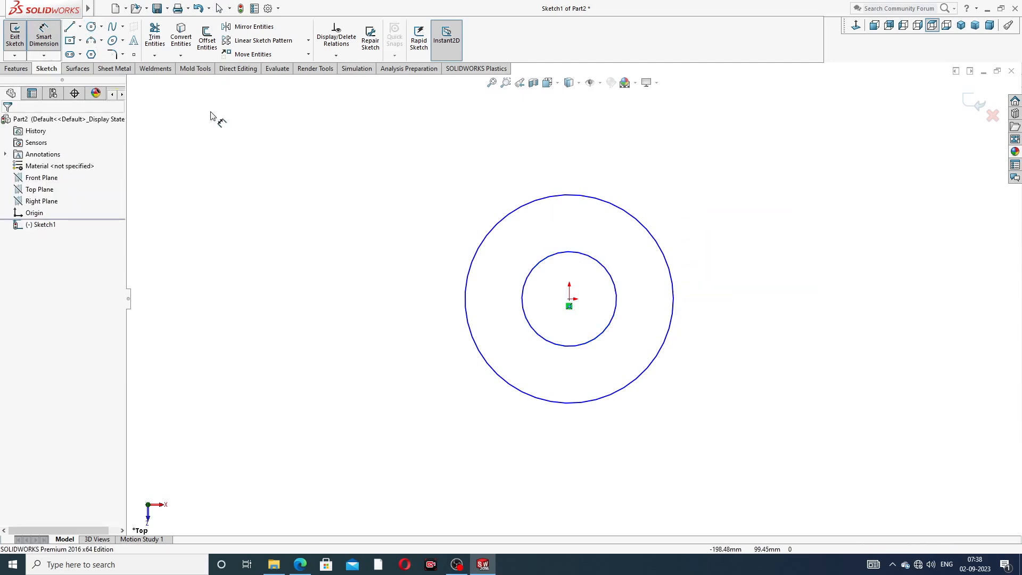
pyautogui.click(650, 232)
pyautogui.click(701, 185)
pyautogui.write('25')
pyautogui.press('Return')
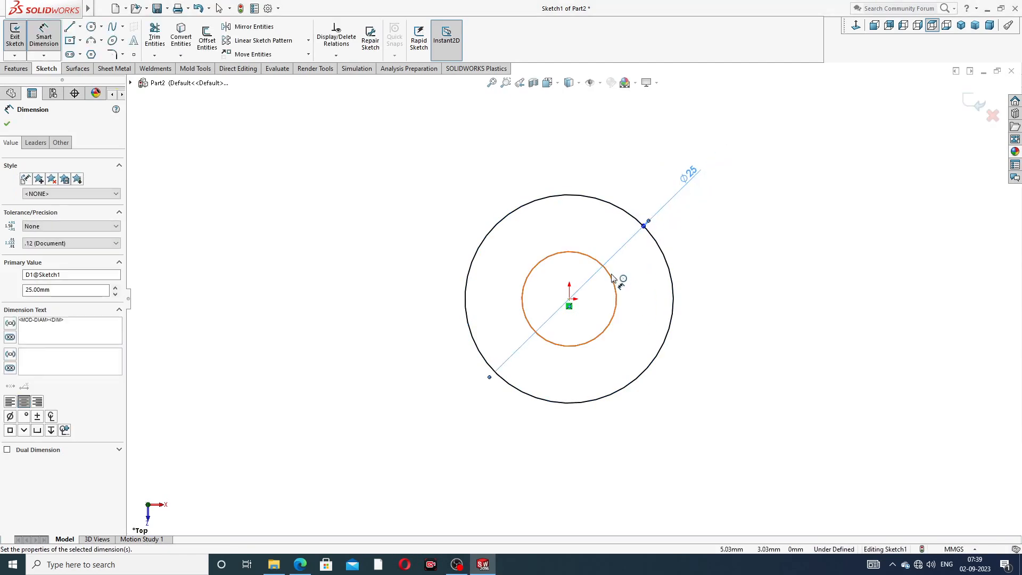
# Dimension the inner circle with a diameter of 6 mm and reposition the diameter dimension outside the outer circle
pyautogui.click(612, 278)
pyautogui.click(654, 215)
pyautogui.write('6')
pyautogui.press('Return')
pyautogui.moveTo(680, 233); pyautogui.dragTo(707, 198)
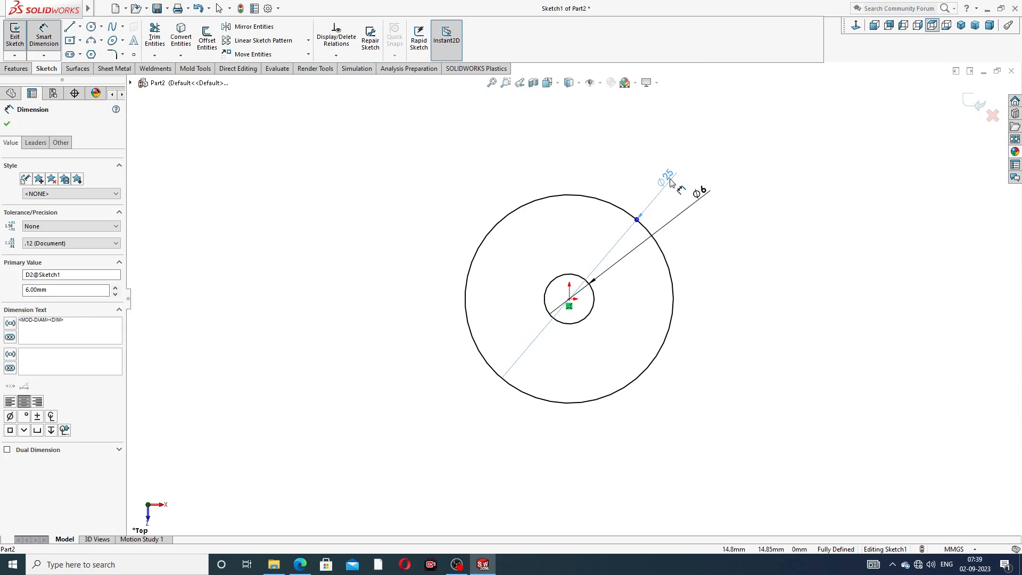
pyautogui.click(756, 171)
pyautogui.rightClick(776, 147)
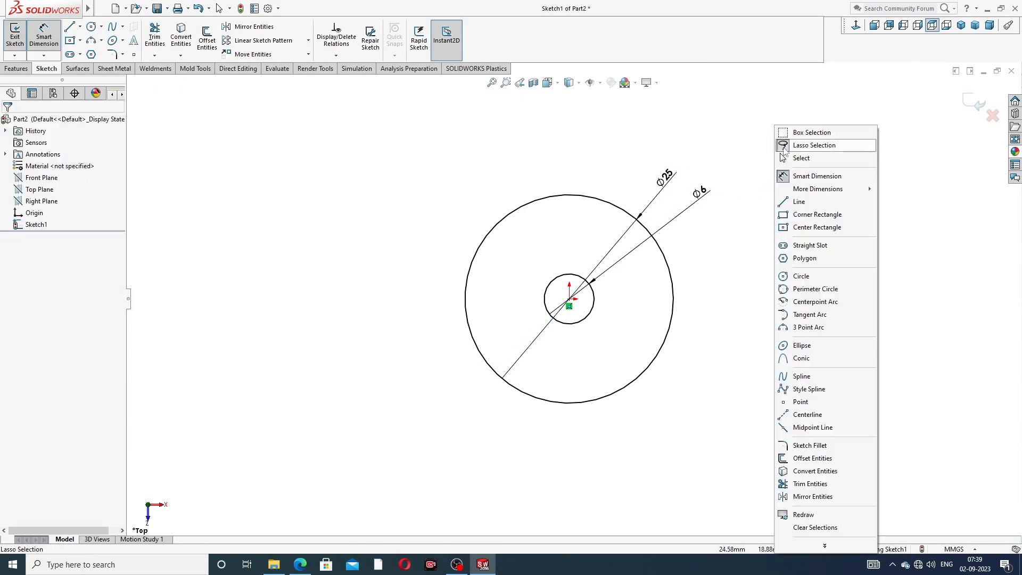
pyautogui.click(800, 158)
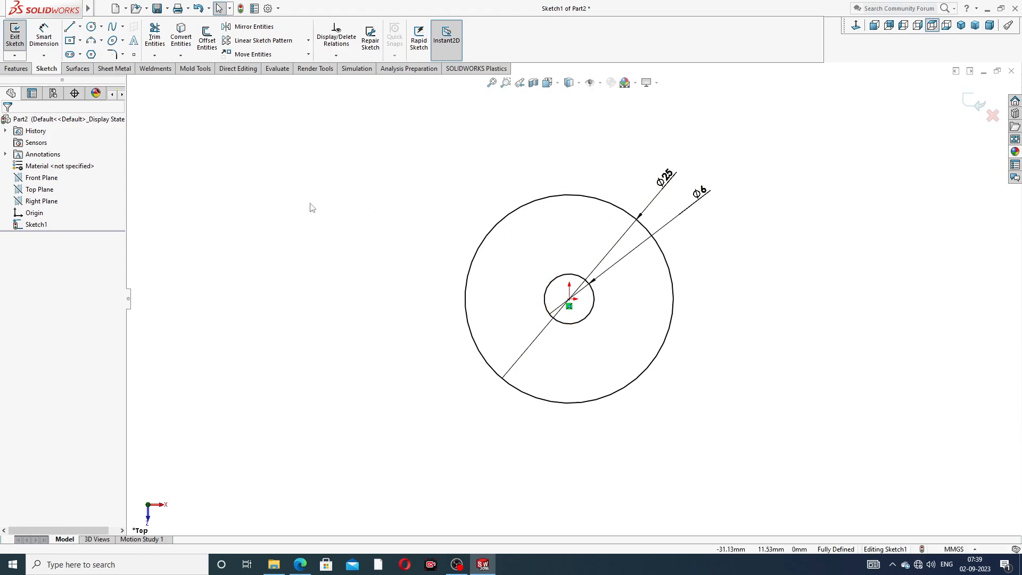
# Extrude the ring profile as a blind boss with a depth of 3 mm
pyautogui.click(16, 69)
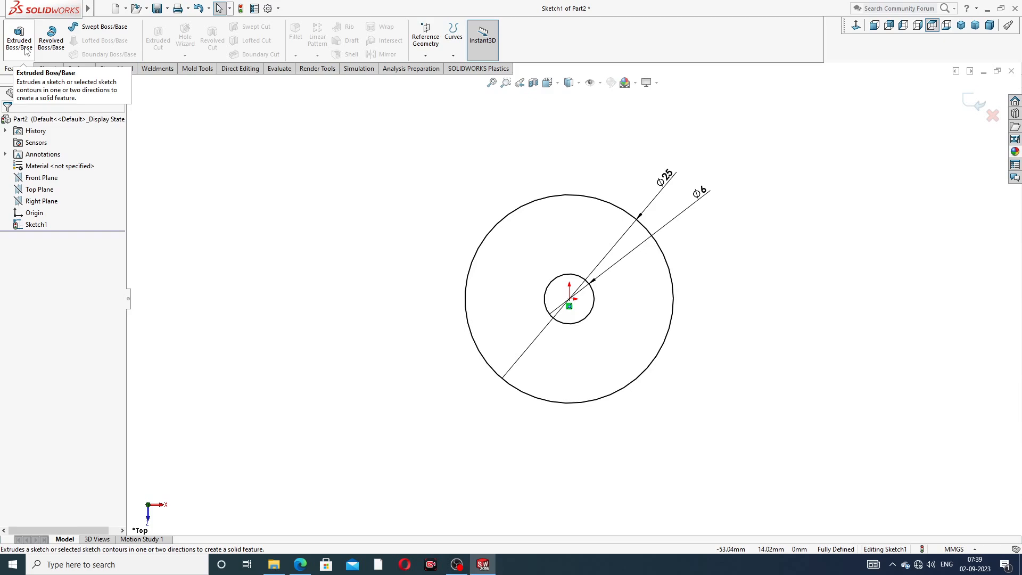
pyautogui.click(25, 50)
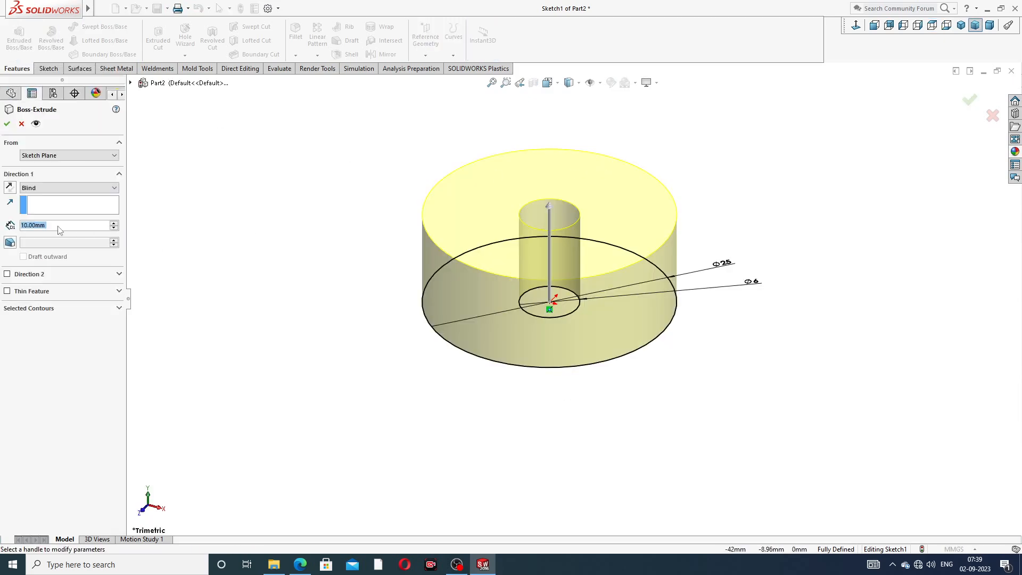
pyautogui.write('3')
pyautogui.press('Return')
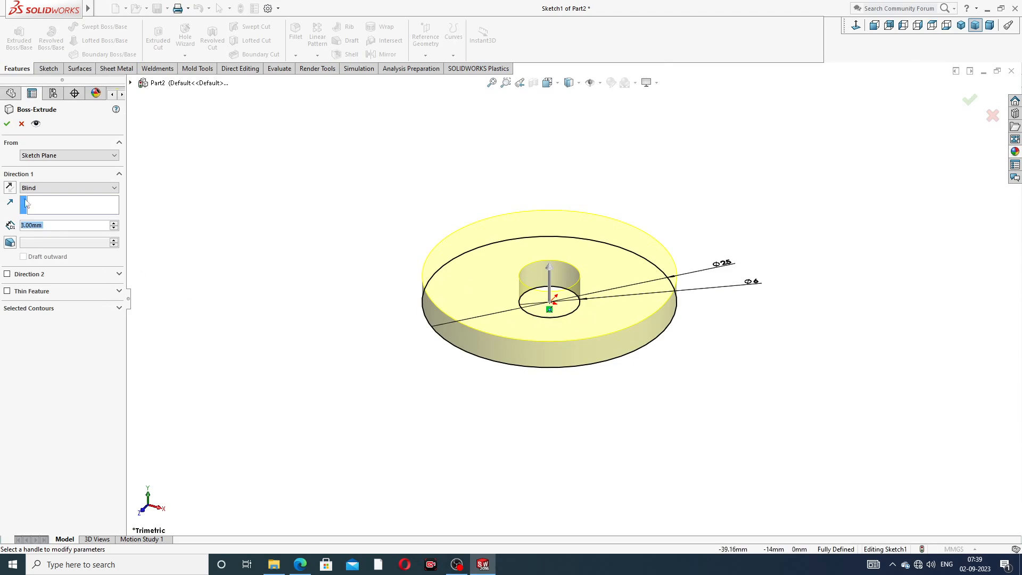
pyautogui.click(11, 127)
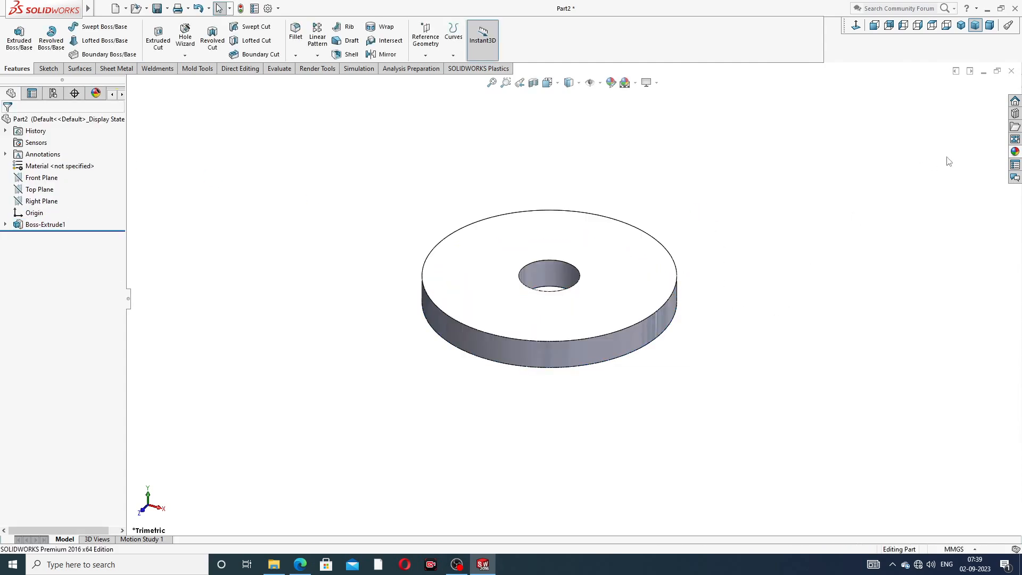
# Apply the matte rubber appearance to the gasket
pyautogui.moveTo(746, 296); pyautogui.dragTo(665, 246, button='middle')
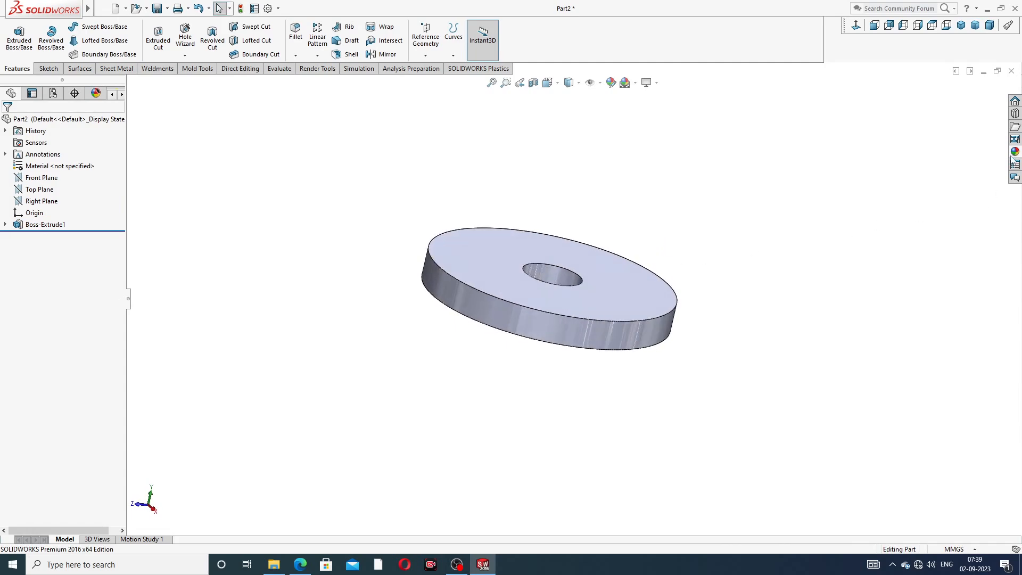
pyautogui.click(1015, 154)
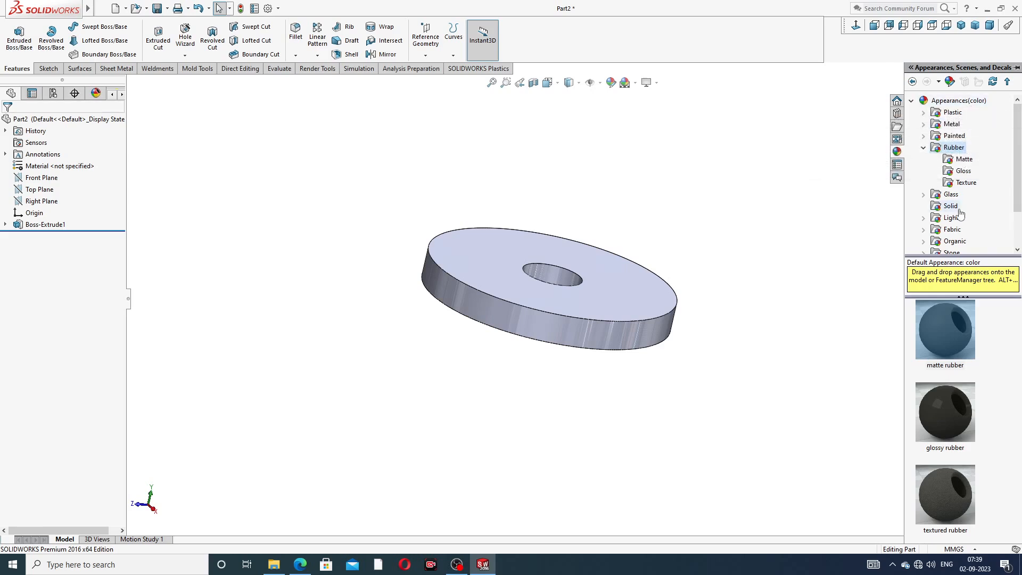
pyautogui.doubleClick(946, 337)
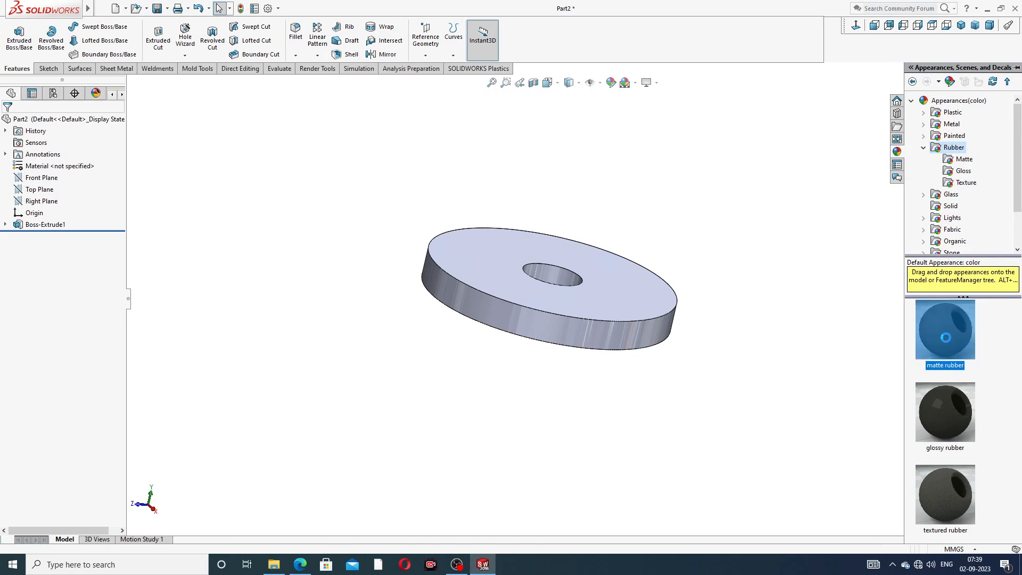
pyautogui.click(623, 206)
# Examine the finished gasket from several angles and compare it with the reference drawing
pyautogui.moveTo(577, 318); pyautogui.dragTo(627, 298, button='middle')
pyautogui.scroll(-3, 558, 304)
pyautogui.moveTo(532, 241); pyautogui.dragTo(527, 305, button='middle')
pyautogui.moveTo(606, 257); pyautogui.dragTo(617, 170, button='middle')
pyautogui.click(307, 568)
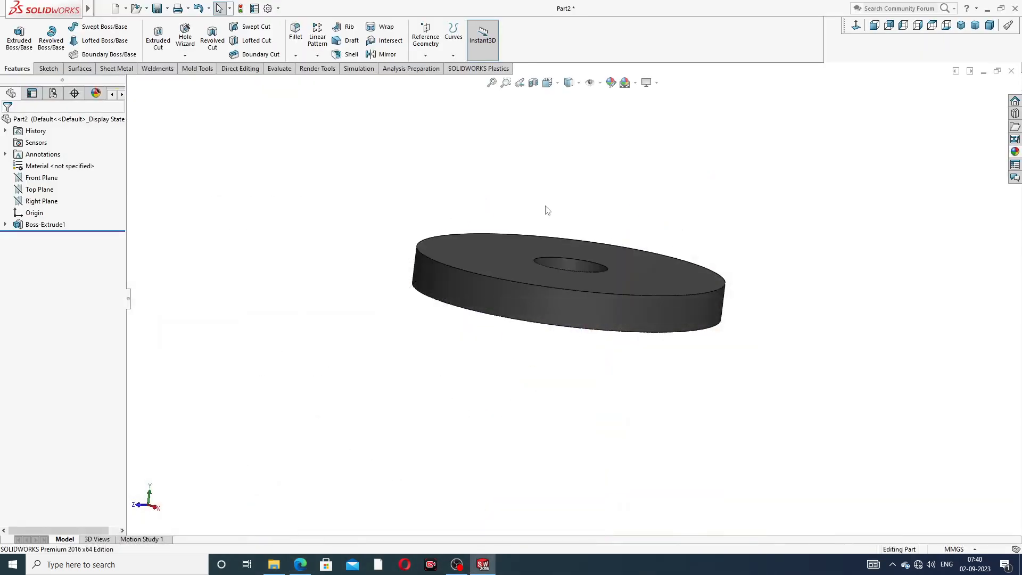
pyautogui.moveTo(547, 210); pyautogui.dragTo(582, 346, button='middle')
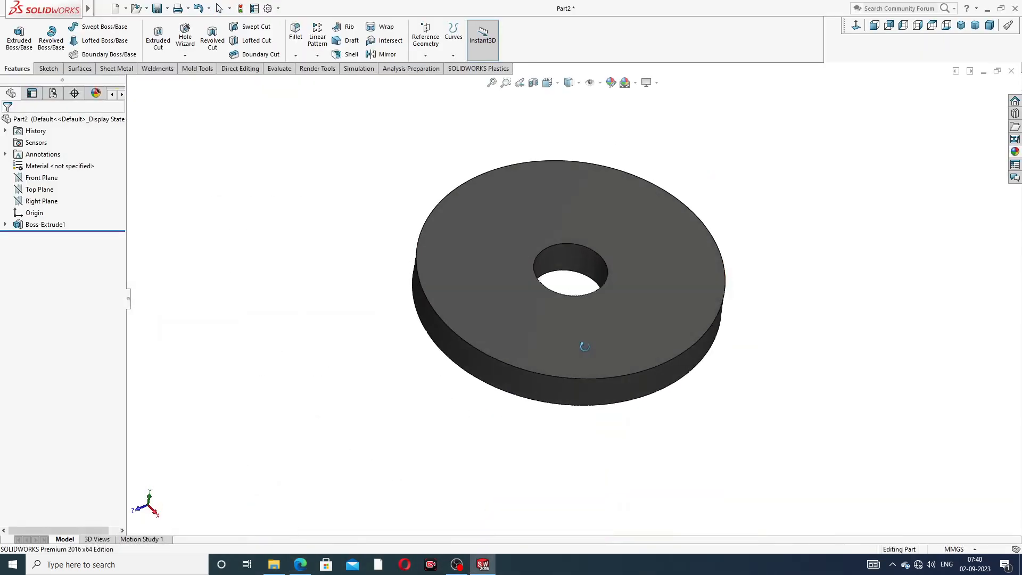
pyautogui.scroll(-2, 596, 274)
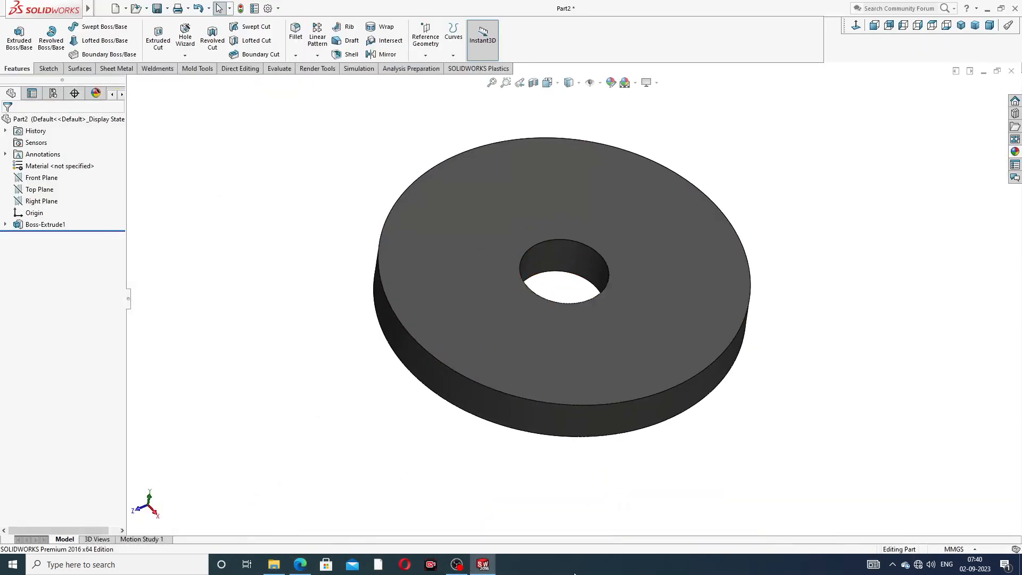
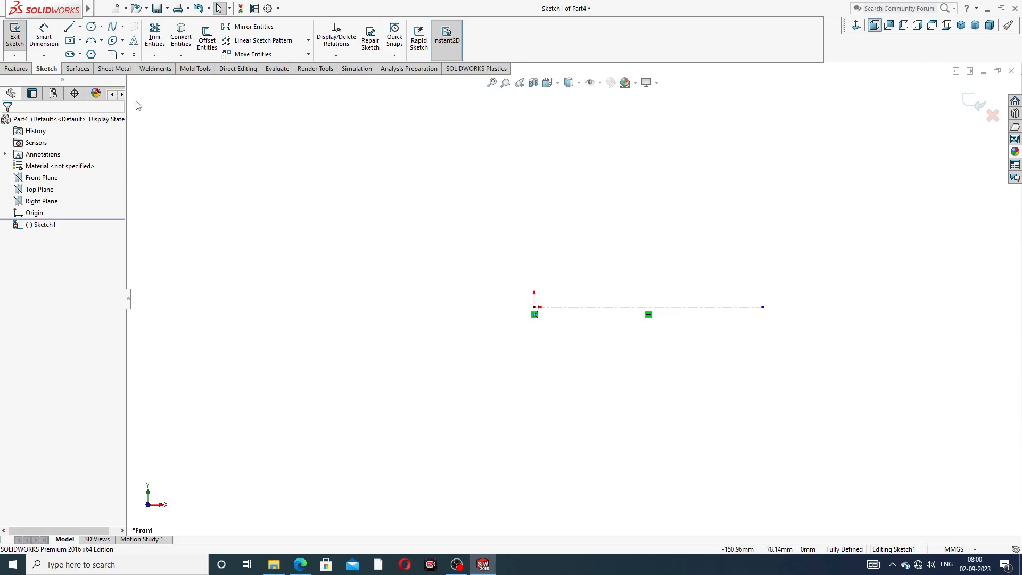
# Sketch the hub's stepped outline from the centerline, with the recess about 32 mm high and 37 mm deep and the outer edge about 56 mm up
pyautogui.click(69, 27)
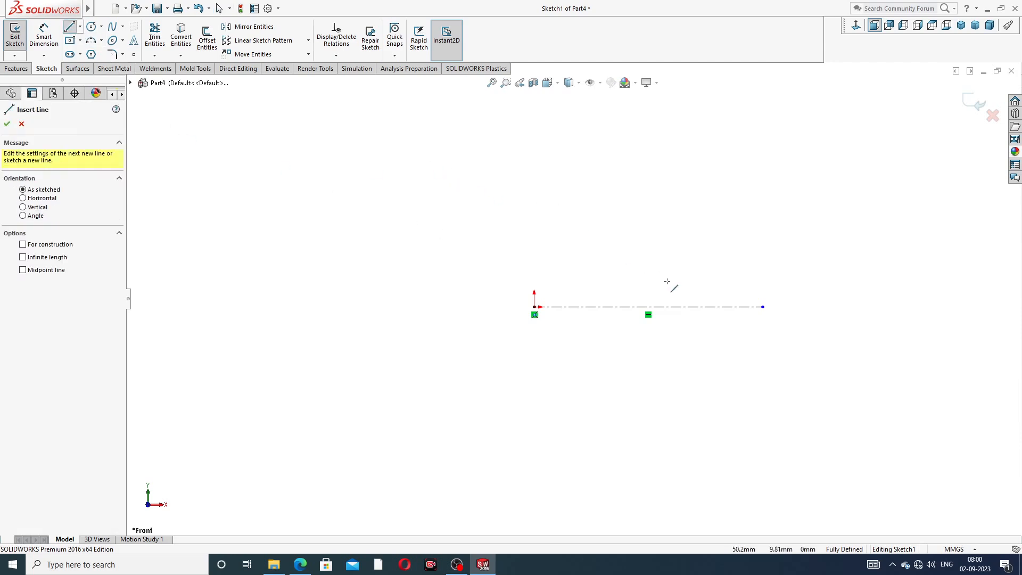
pyautogui.click(632, 308)
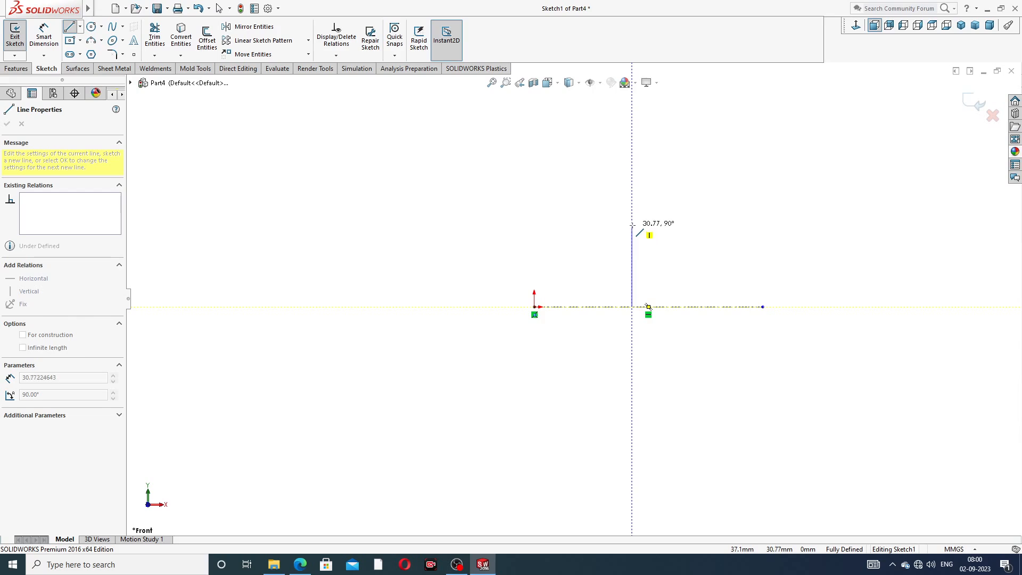
pyautogui.click(632, 222)
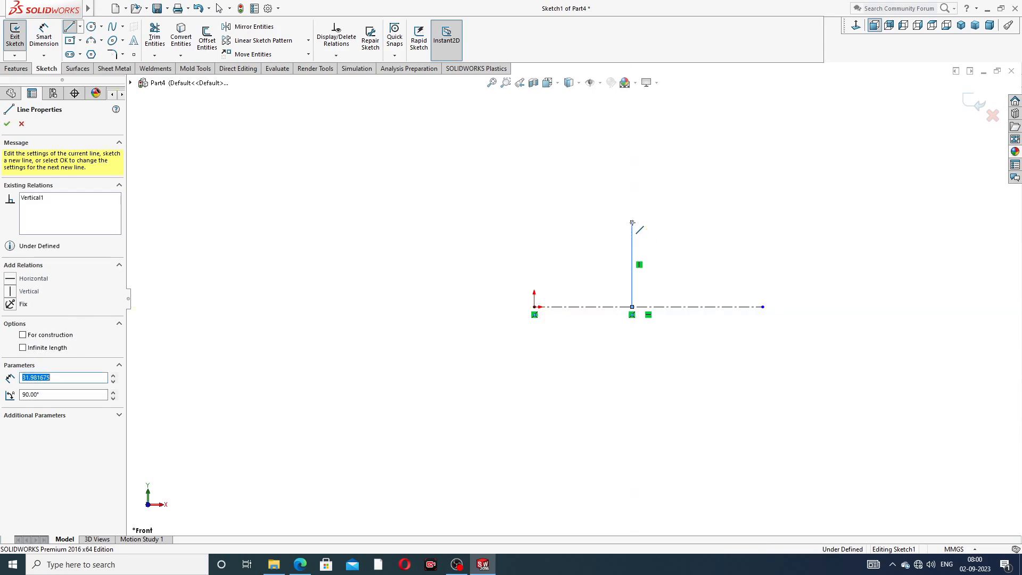
pyautogui.click(535, 222)
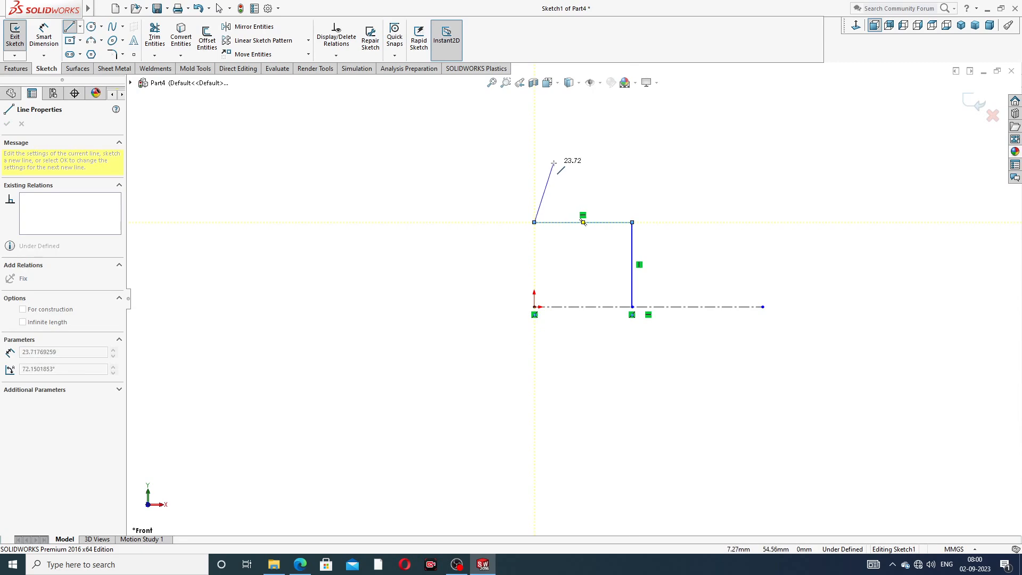
pyautogui.press('z')
pyautogui.click(540, 182)
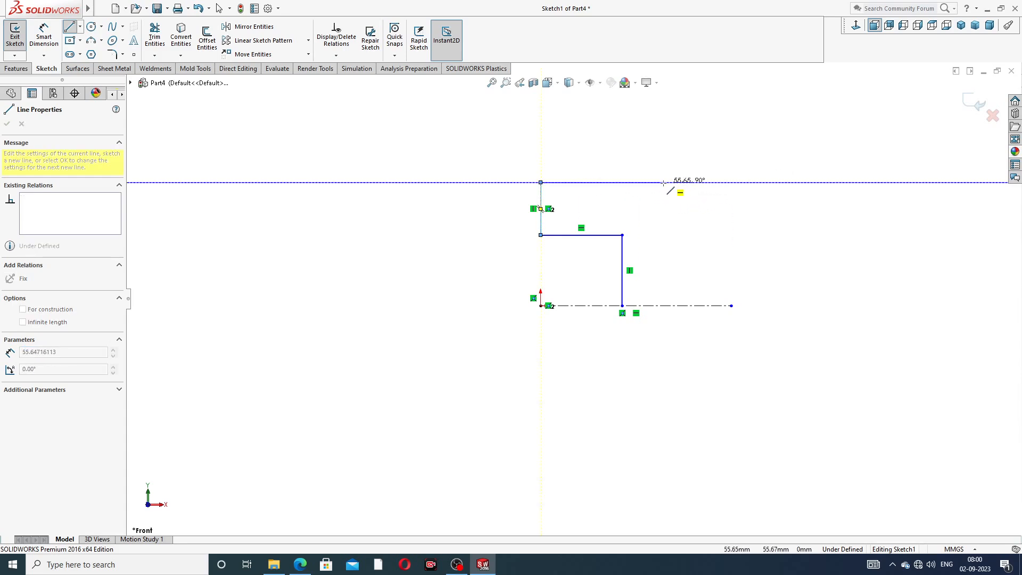
pyautogui.click(663, 183)
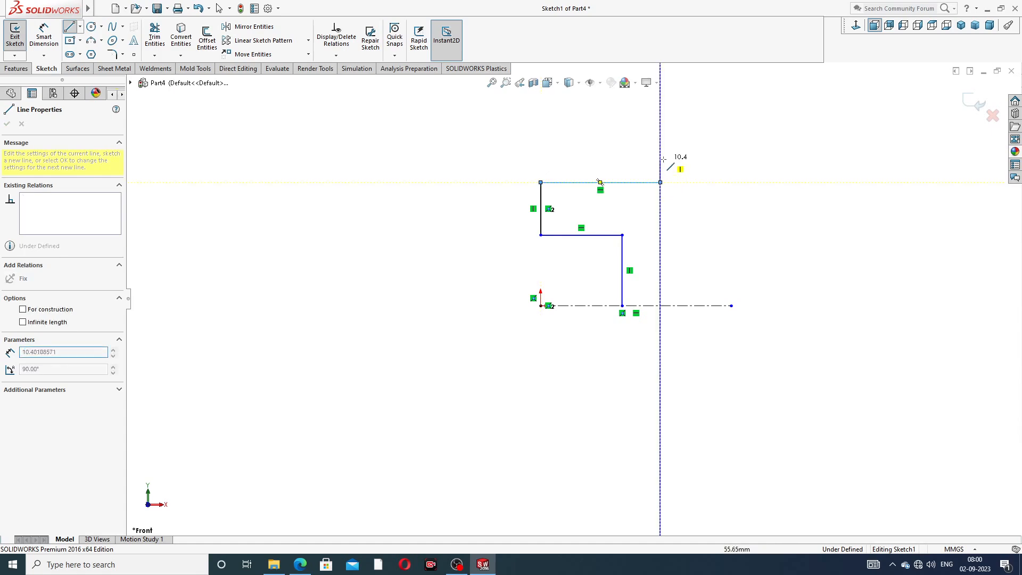
# Continue the outline with the tall, narrow flange section and a stem about 98 mm long, closing the profile along the centerline
pyautogui.scroll(2, 665, 162)
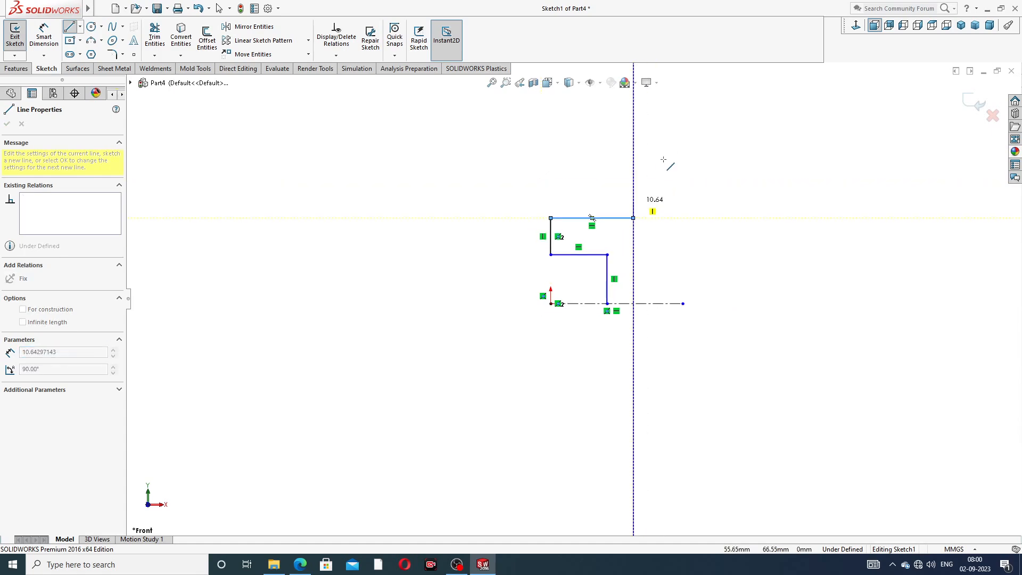
pyautogui.click(633, 138)
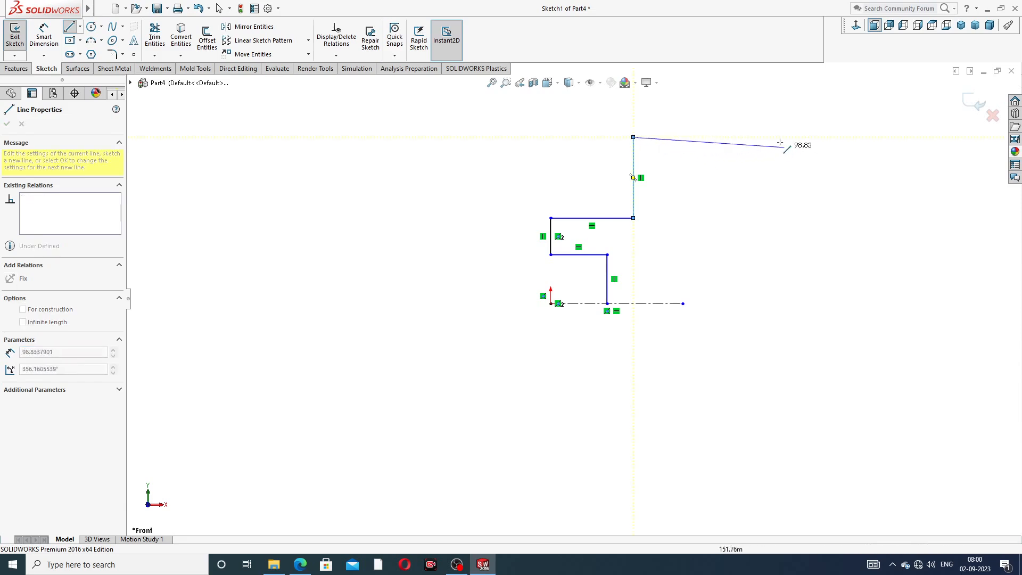
pyautogui.click(667, 138)
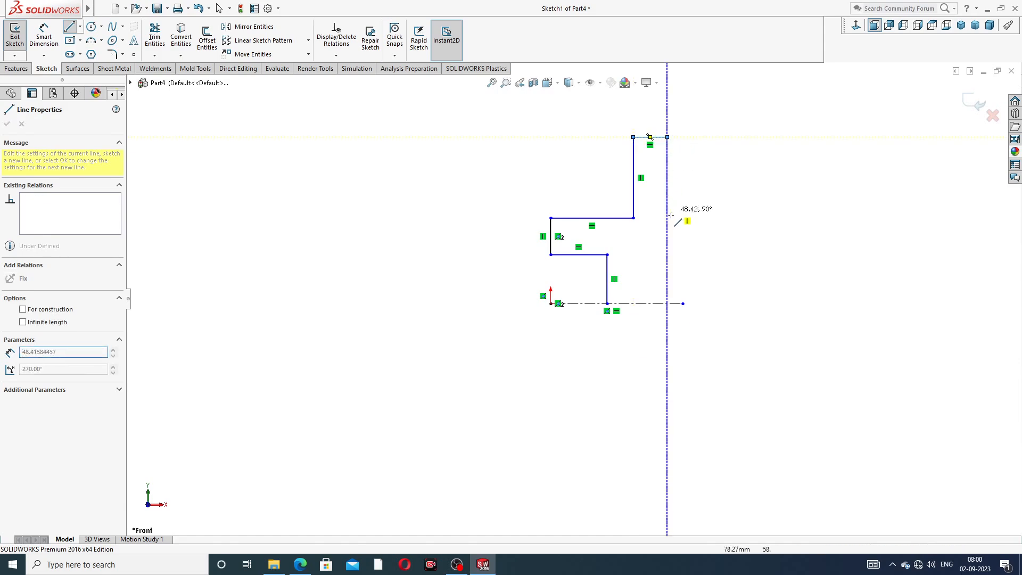
pyautogui.click(667, 263)
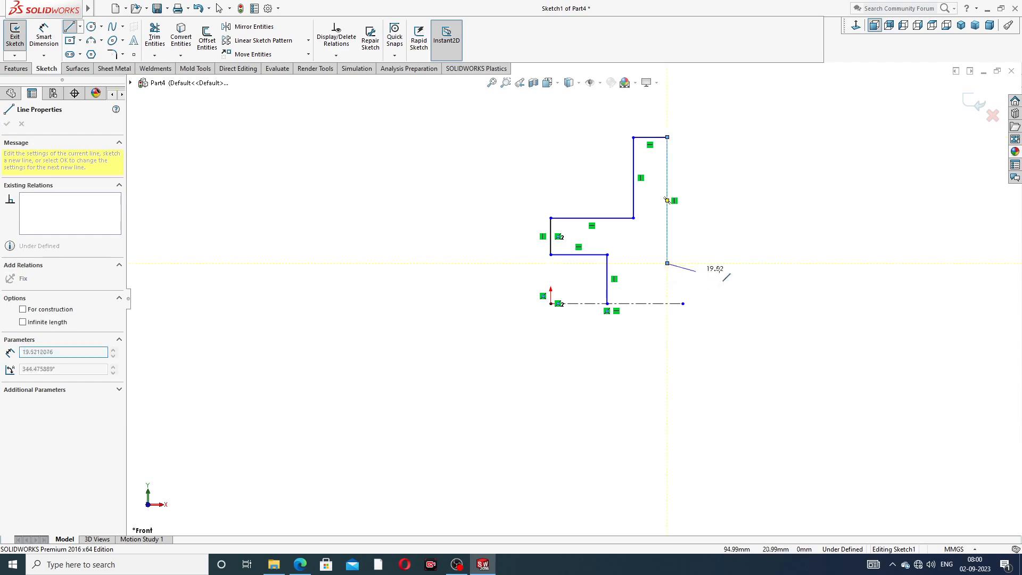
pyautogui.click(816, 263)
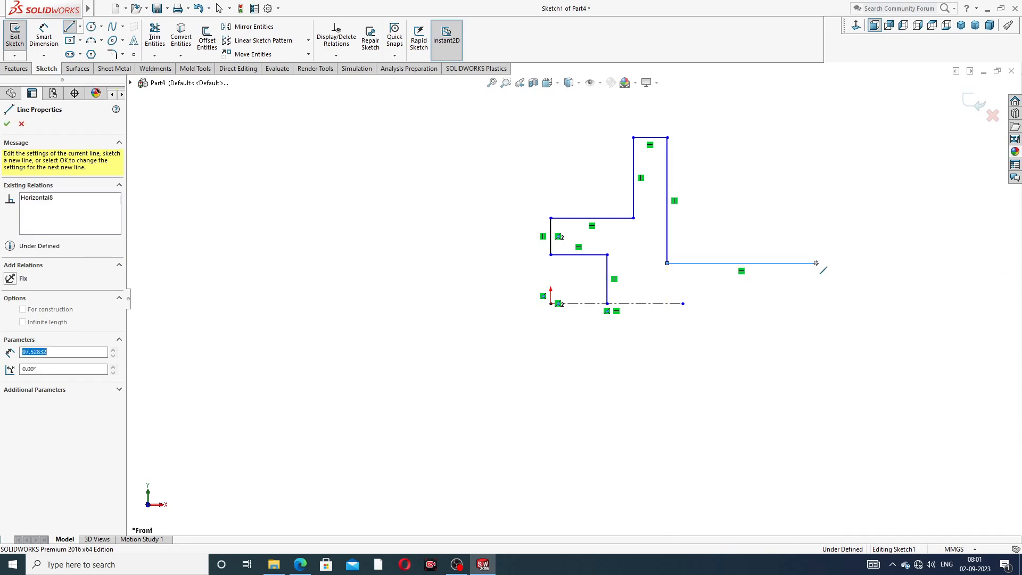
pyautogui.click(816, 304)
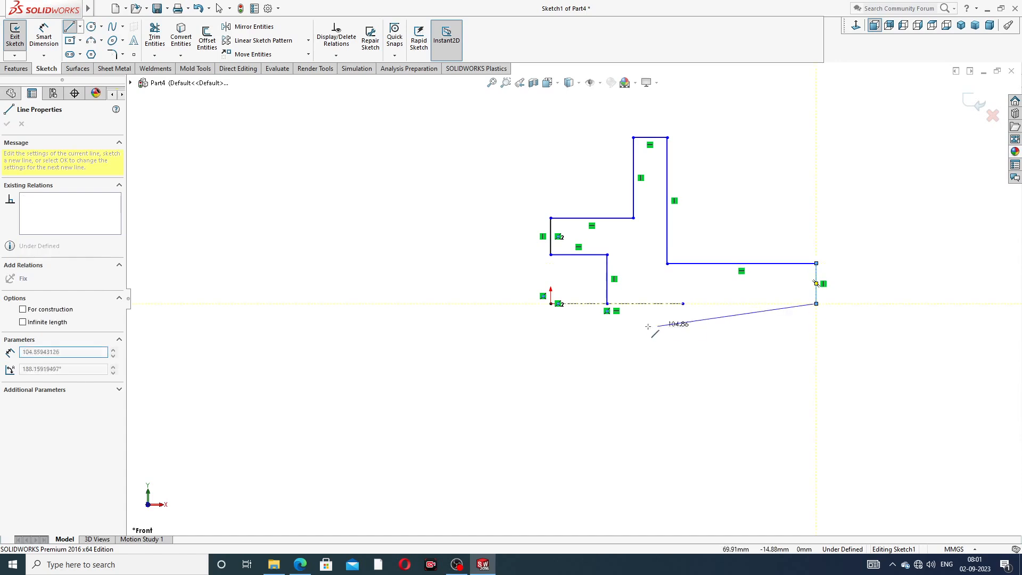
pyautogui.click(607, 303)
pyautogui.rightClick(766, 186)
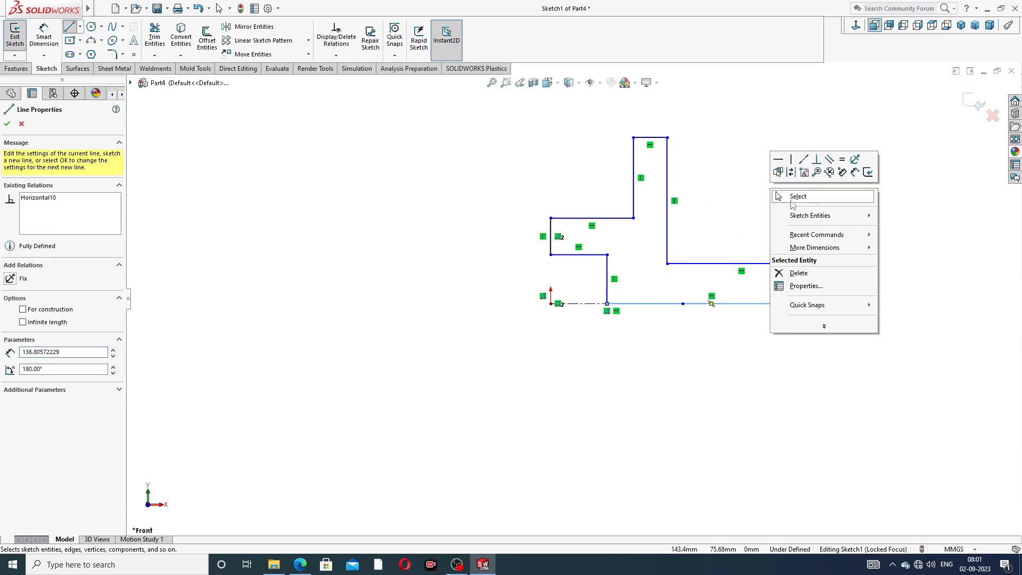
pyautogui.click(792, 201)
# Extend the centerline to the stem's far end and pull that end slightly outward, making the centerline about 178 mm long
pyautogui.click(684, 304)
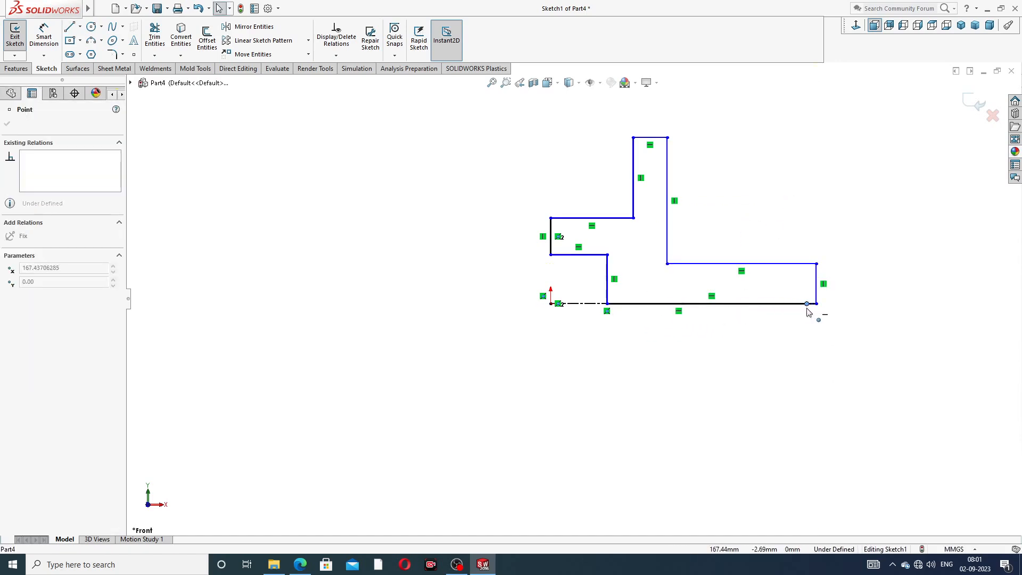
pyautogui.click(827, 202)
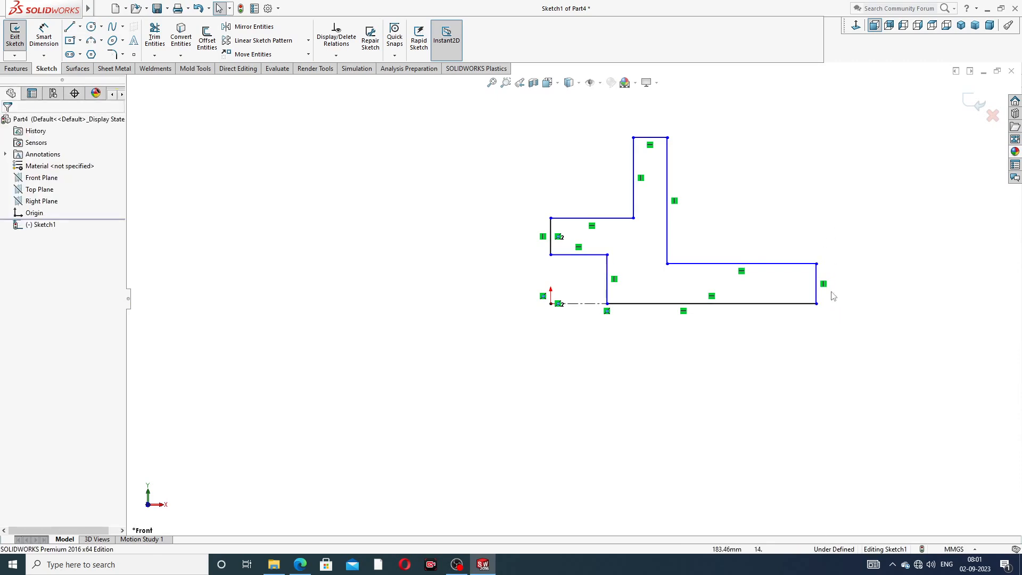
pyautogui.moveTo(816, 304)
pyautogui.mouseDown()
pyautogui.moveTo(853, 304)
pyautogui.moveTo(823, 304)
pyautogui.mouseUp()
pyautogui.click(819, 176)
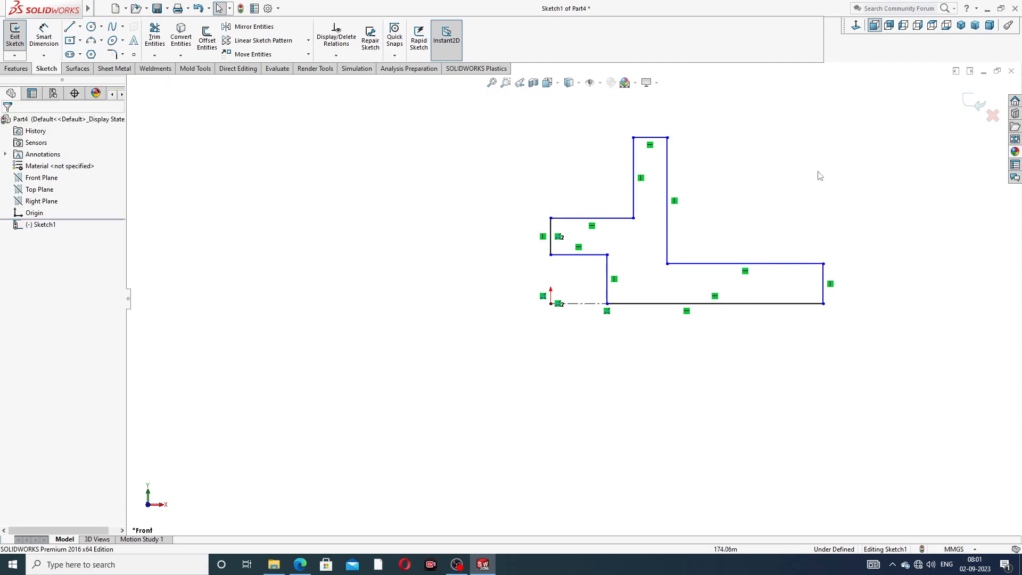
pyautogui.scroll(1, 735, 210)
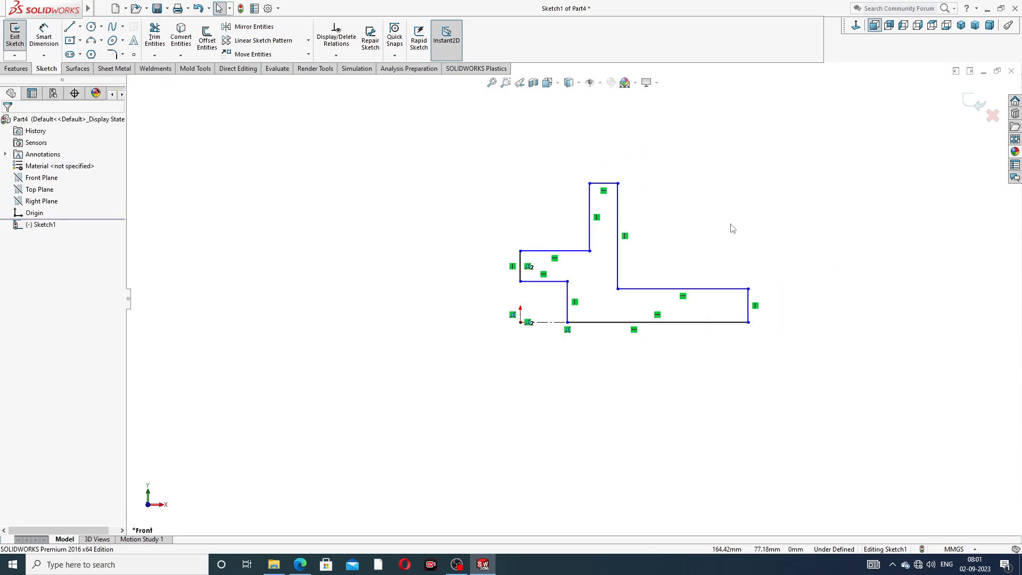
pyautogui.scroll(-1, 732, 229)
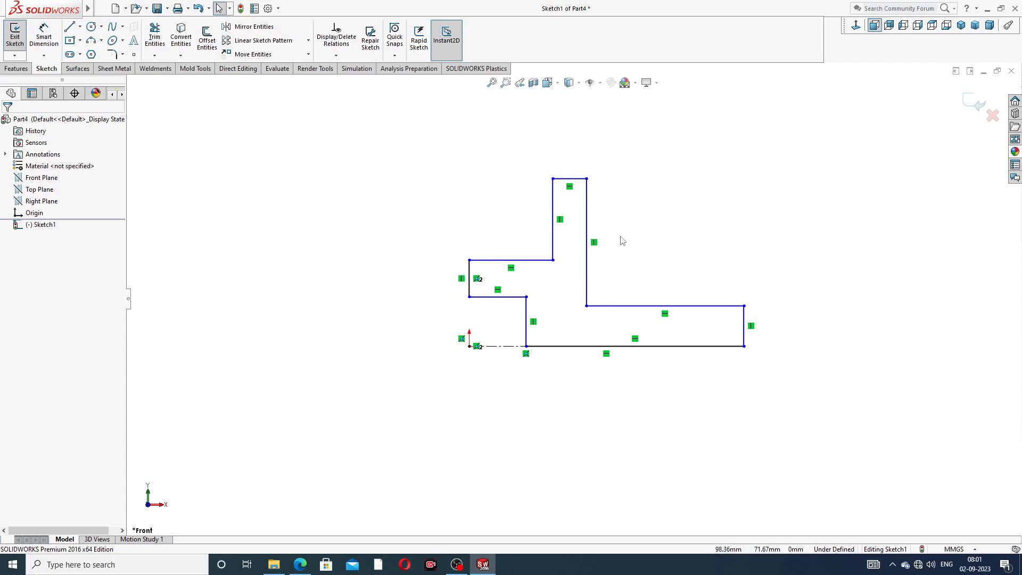
# Add a vertical relation between the recess's open-end corner and the origin
pyautogui.click(468, 299)
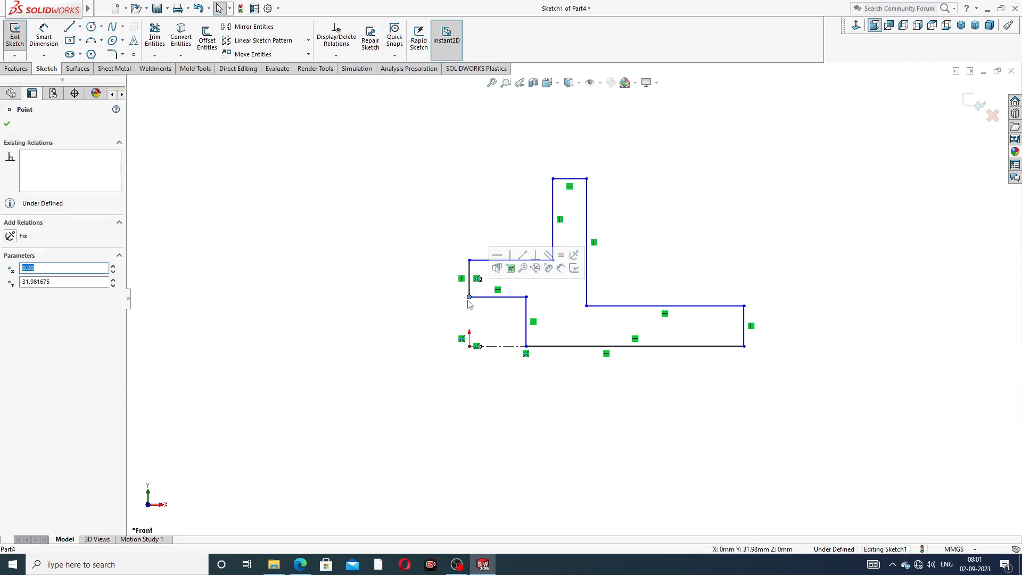
pyautogui.keyDown('ctrl'); pyautogui.click(470, 349); pyautogui.keyUp('ctrl')
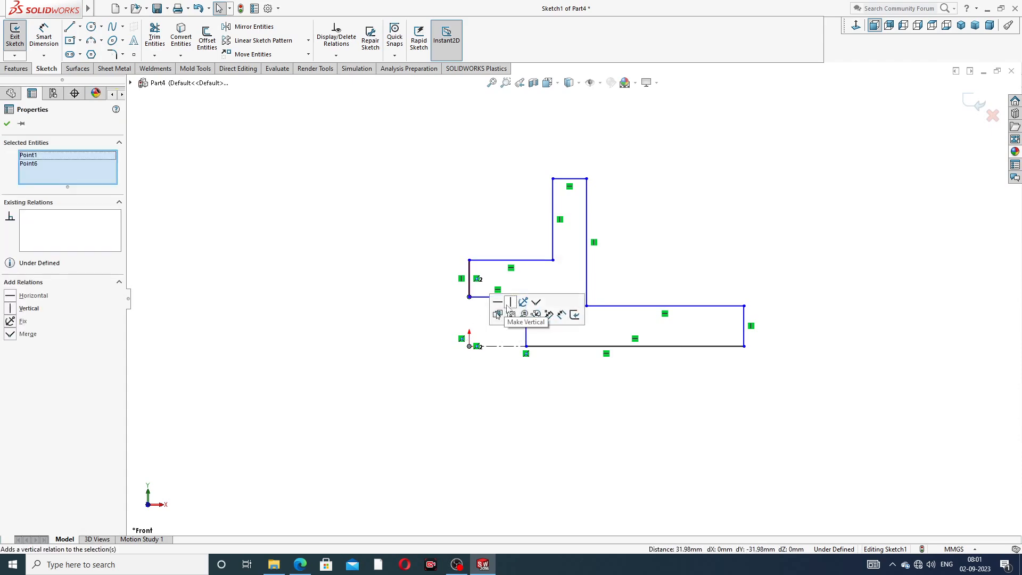
pyautogui.click(509, 303)
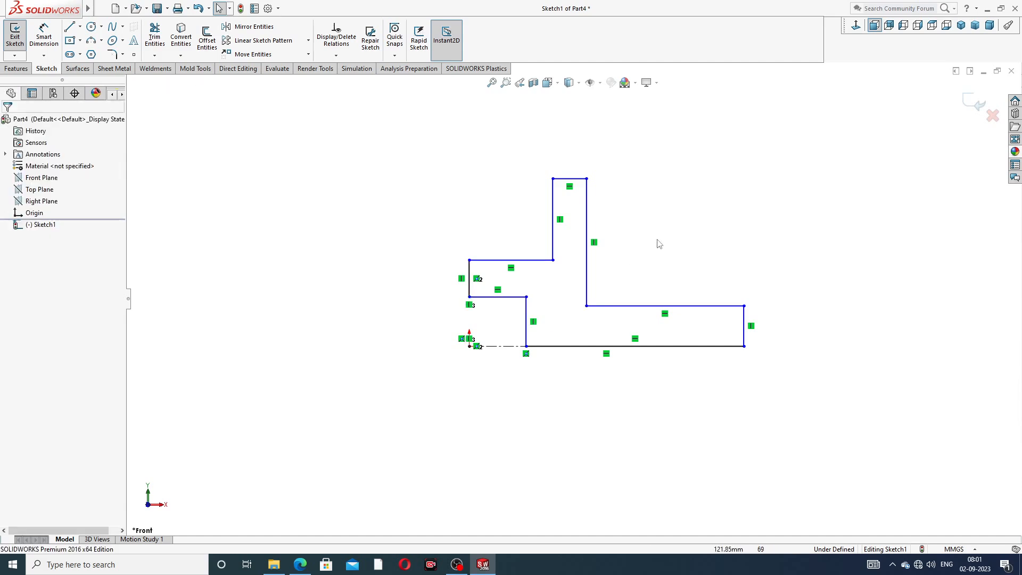
pyautogui.scroll(-1, 658, 243)
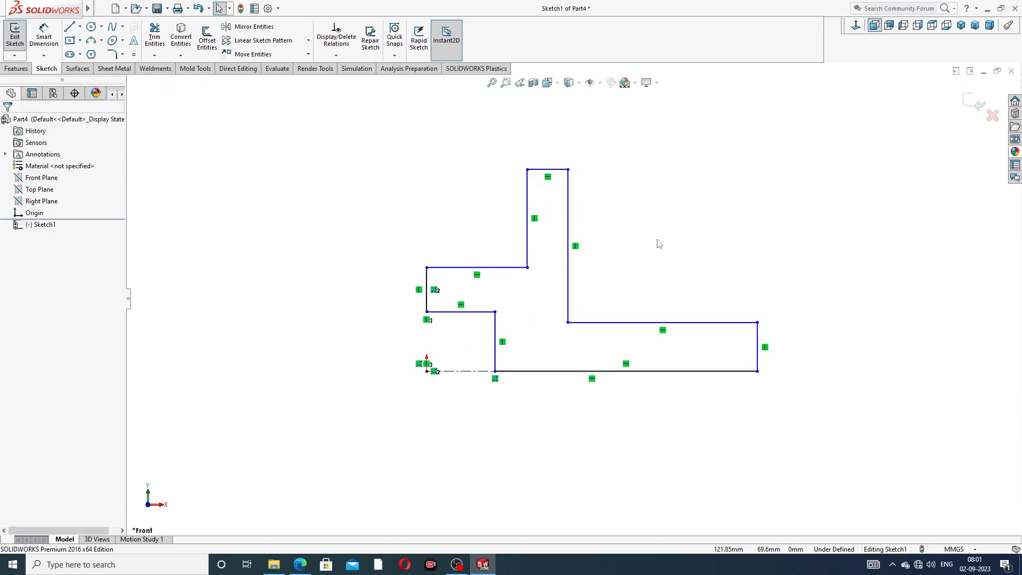
# Check the flange drawing and dimension the hub's outer edge at 7 mm from the centerline
pyautogui.click(43, 38)
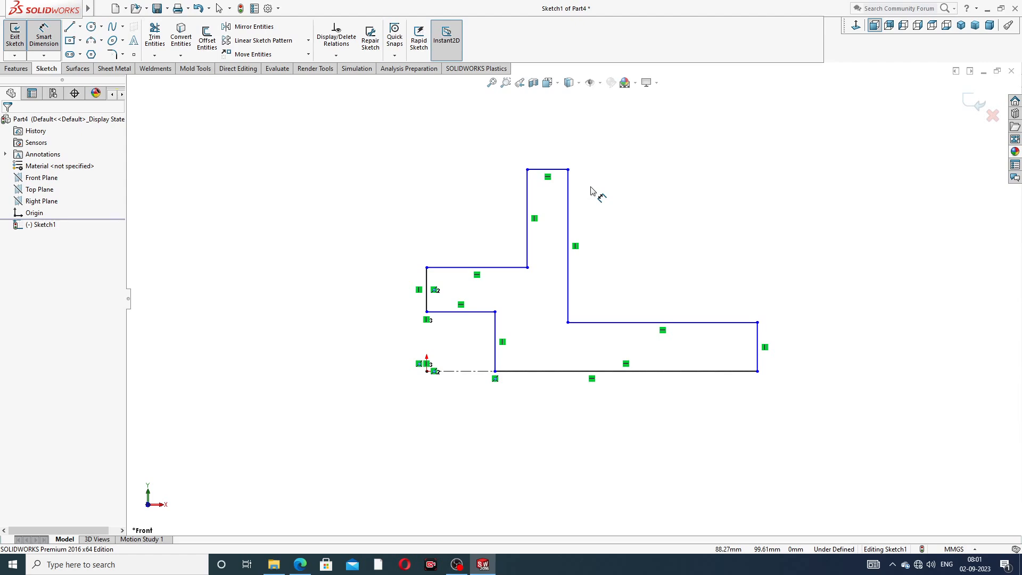
pyautogui.click(301, 564)
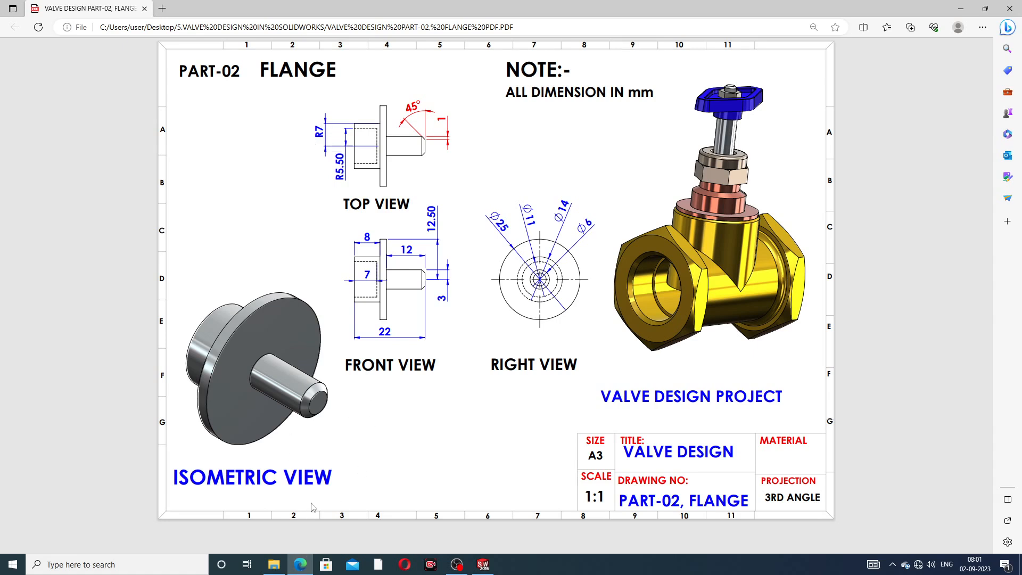
pyautogui.click(301, 564)
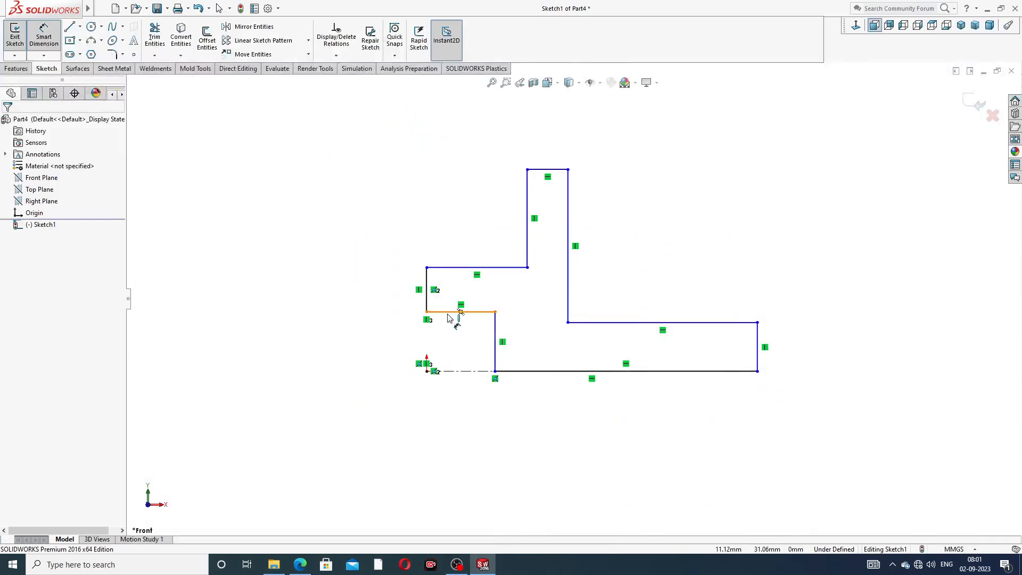
pyautogui.click(462, 268)
pyautogui.click(465, 372)
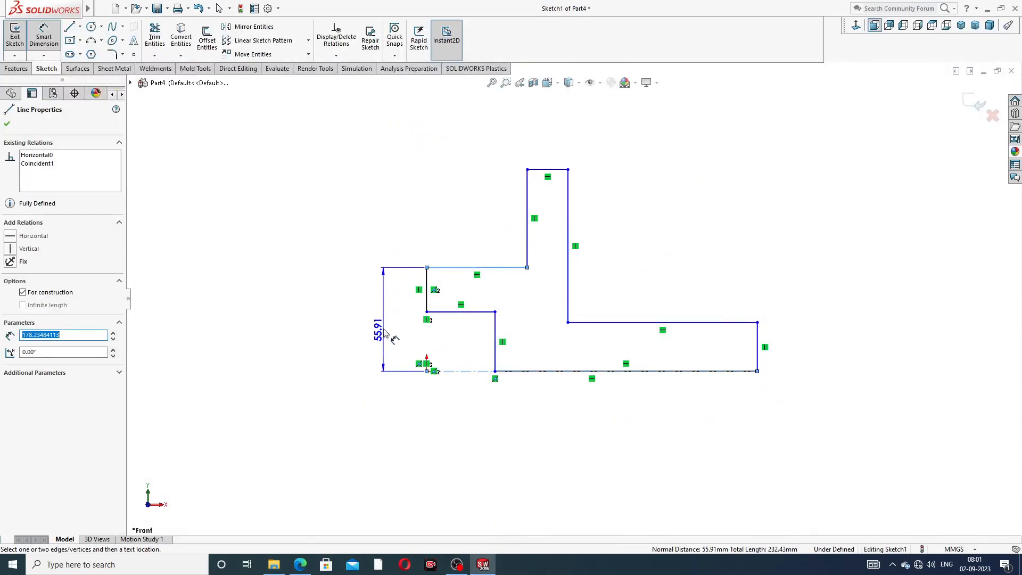
pyautogui.click(386, 334)
pyautogui.write('7')
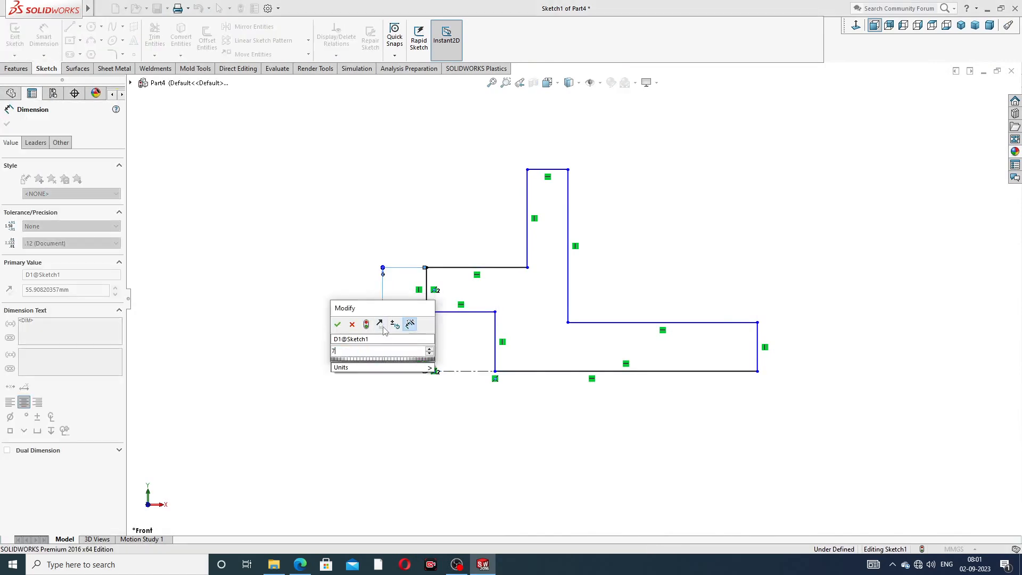
pyautogui.press('Return')
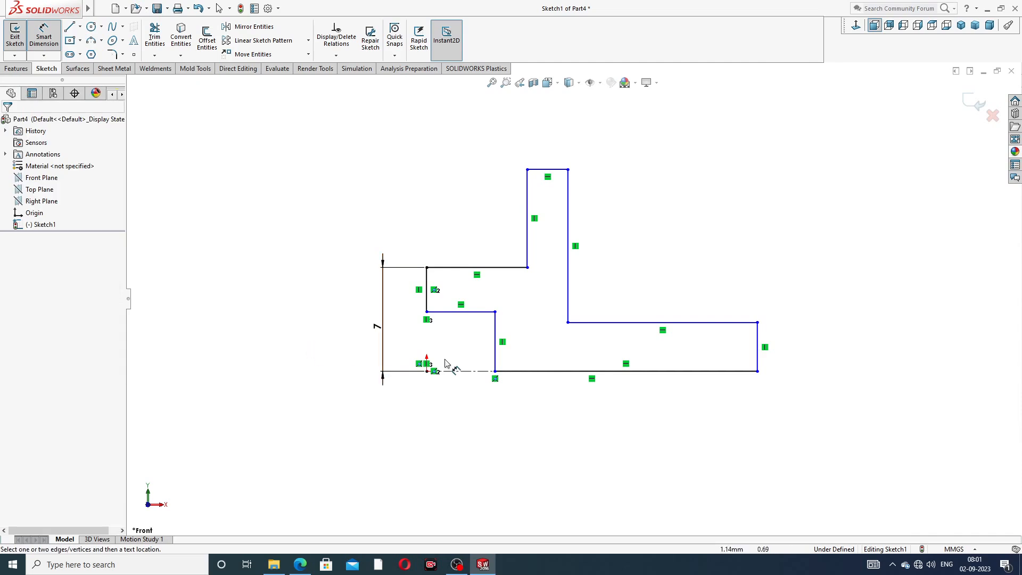
# Dimension the overall length from the origin to the stem's end face as 22 mm
pyautogui.click(758, 346)
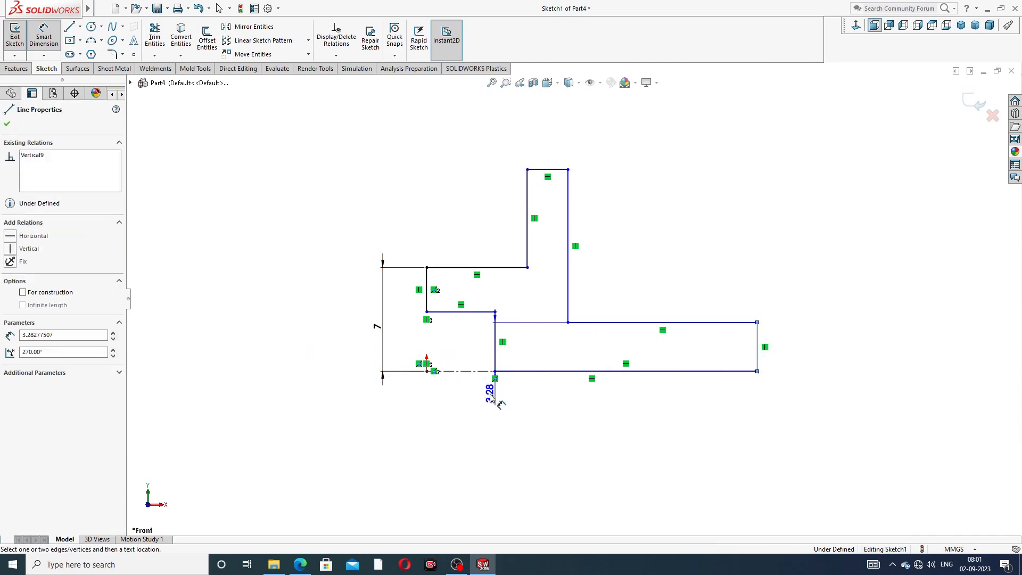
pyautogui.click(427, 371)
pyautogui.click(563, 420)
pyautogui.write('2')
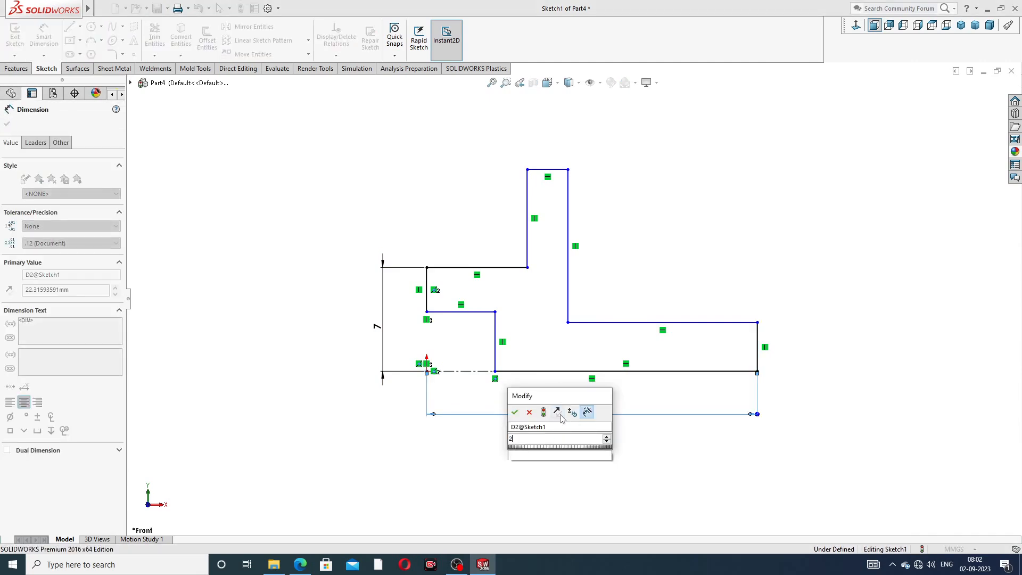
pyautogui.write('2')
pyautogui.press('Return')
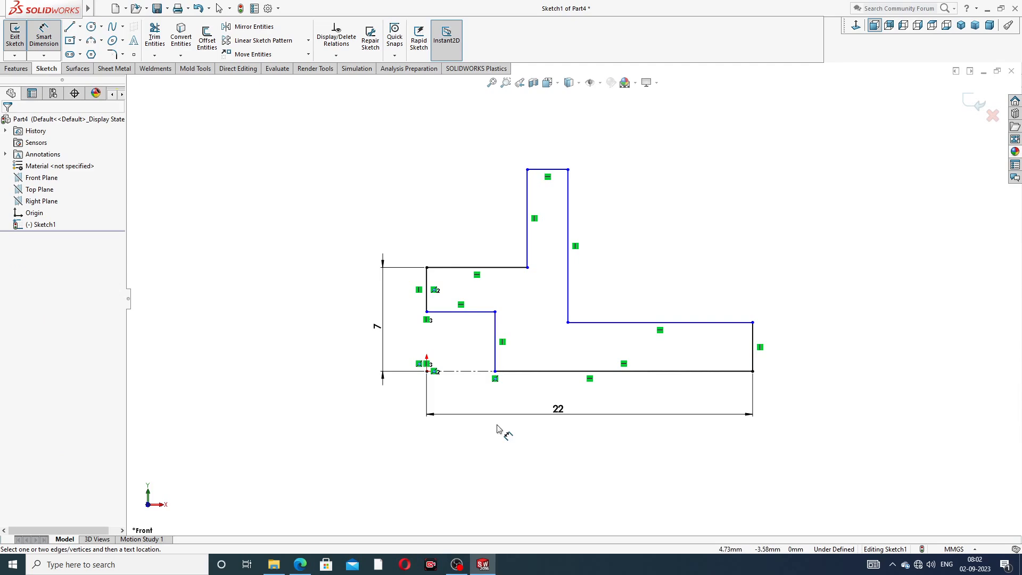
# Check the flange drawing and dimension the recess's horizontal edge at 5.5 mm from the centerline
pyautogui.click(301, 565)
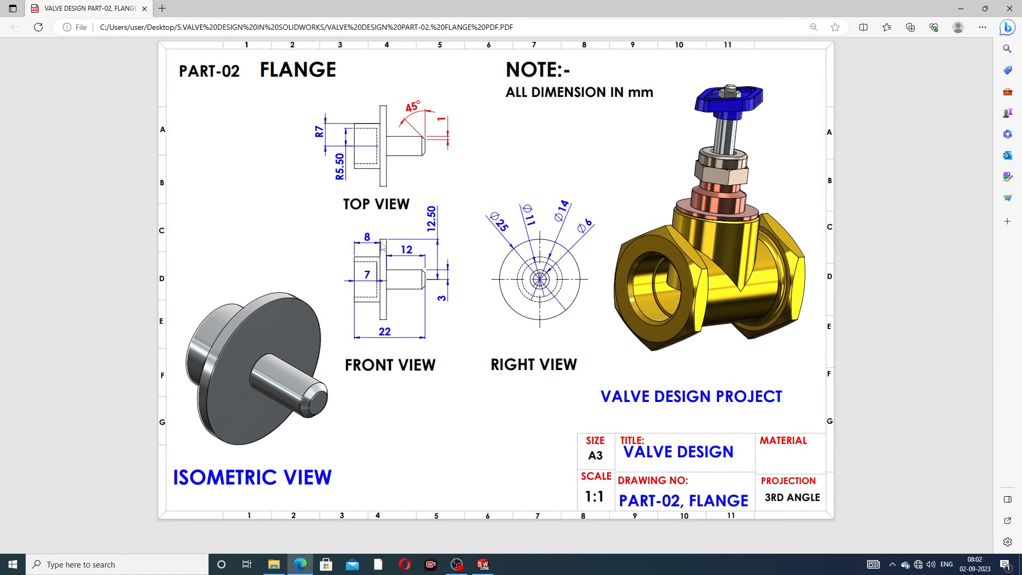
pyautogui.click(301, 564)
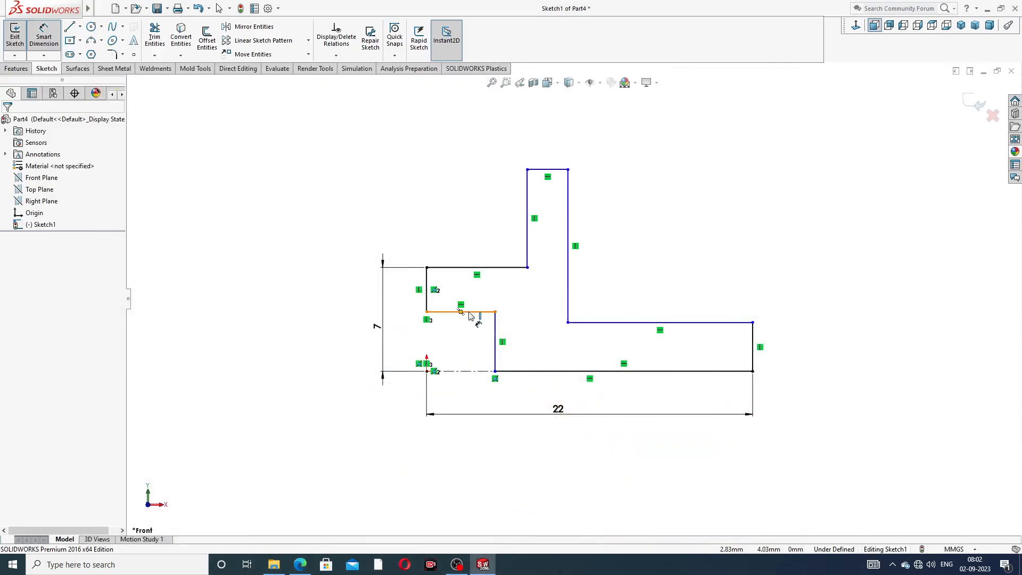
pyautogui.click(464, 371)
pyautogui.click(409, 340)
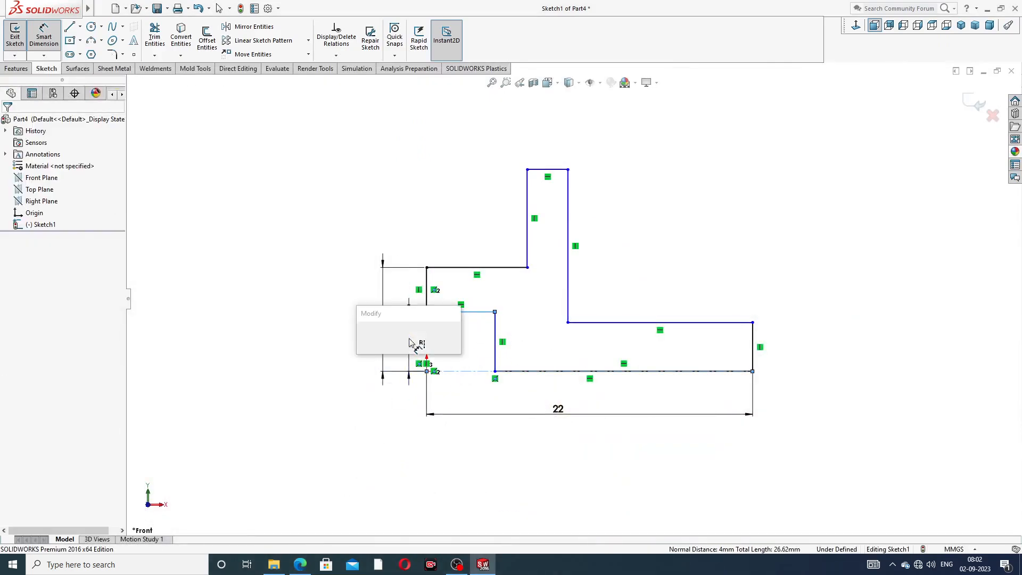
pyautogui.write('5.5')
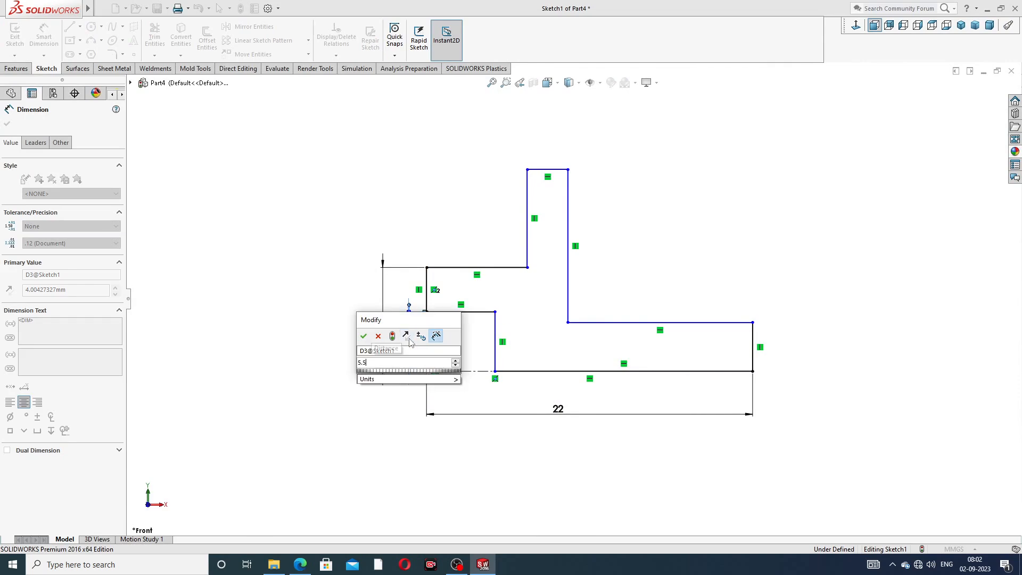
pyautogui.press('Return')
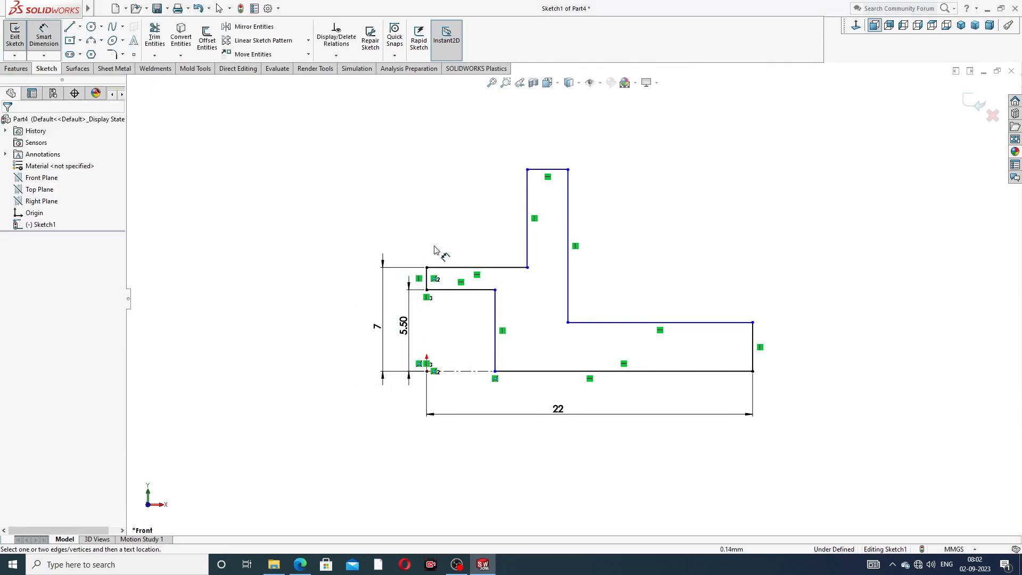
# Dimension the length of the hub's outer edge as 8 mm
pyautogui.click(466, 268)
pyautogui.click(447, 240)
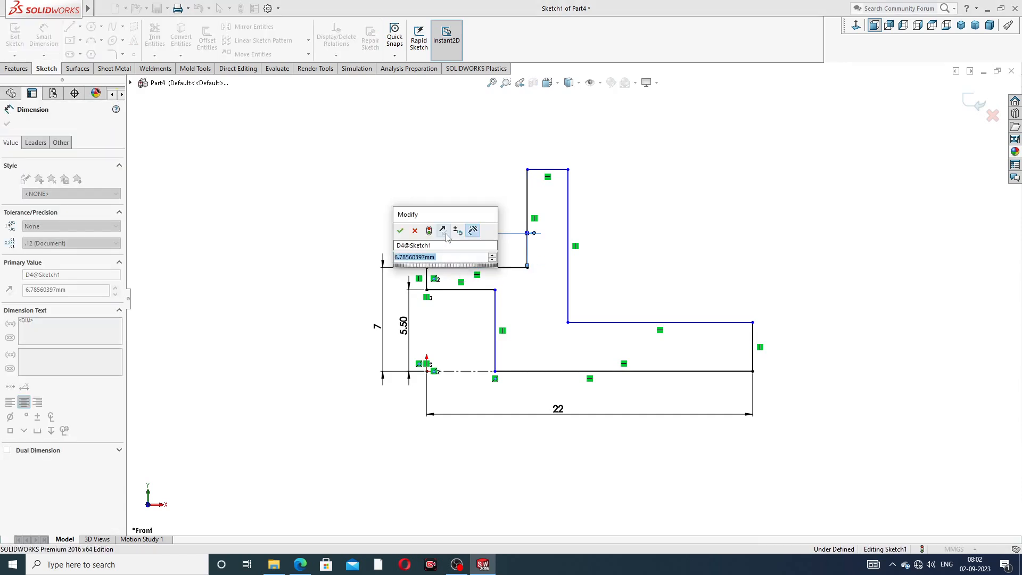
pyautogui.write('8')
pyautogui.press('Return')
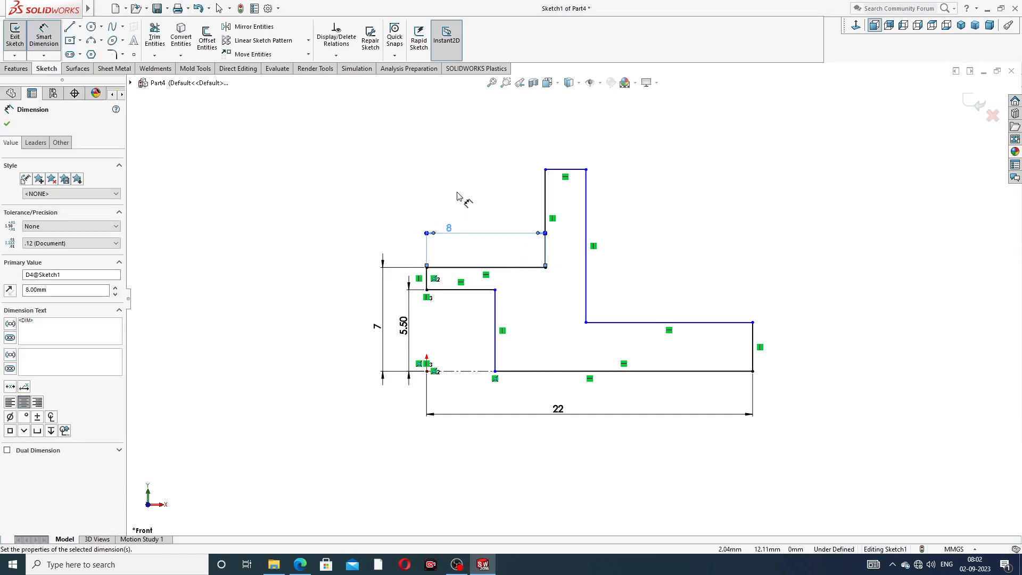
pyautogui.click(461, 199)
# Dimension the length of the stem's outer edge, from the disc face to the stem end, as 12 mm
pyautogui.click(639, 322)
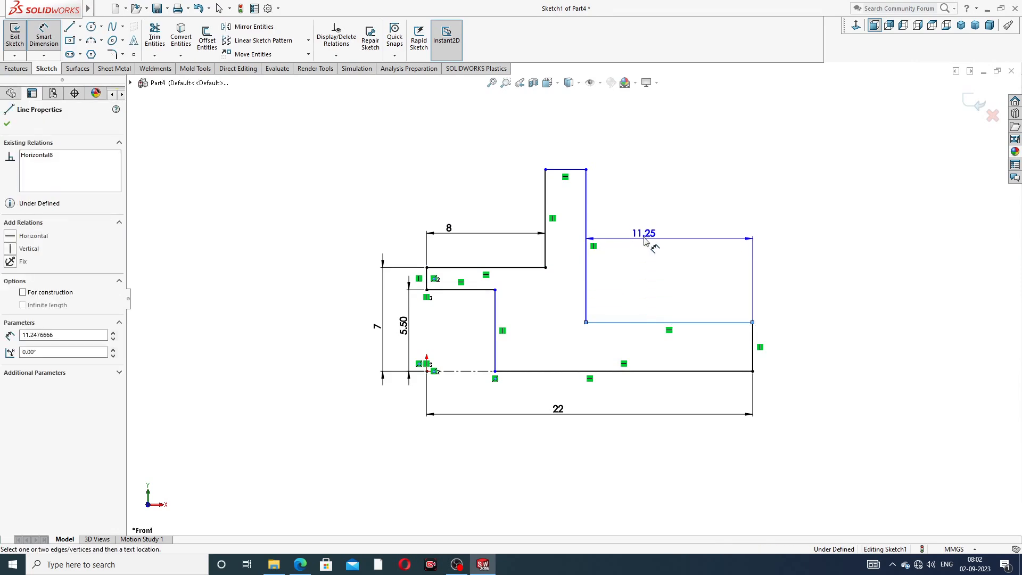
pyautogui.click(644, 240)
pyautogui.write('12')
pyautogui.press('Return')
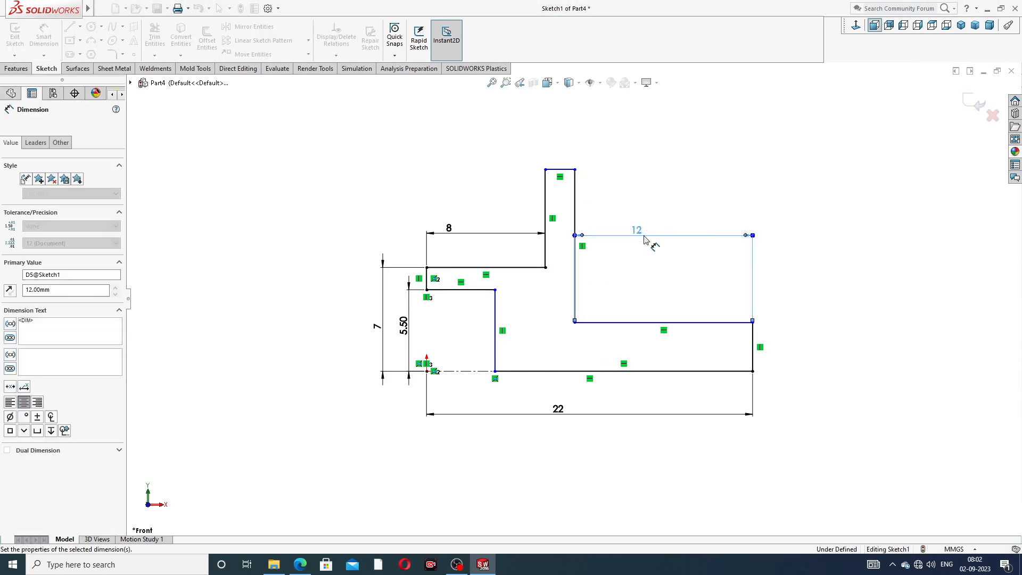
pyautogui.click(661, 201)
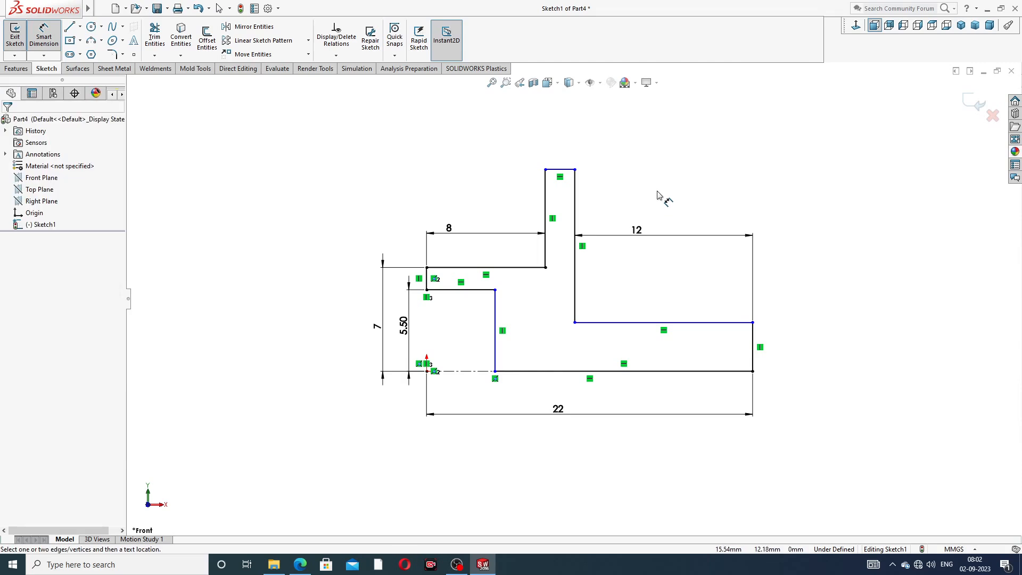
# Dimension the stem's vertical end edge as 3 mm
pyautogui.click(754, 338)
pyautogui.click(782, 351)
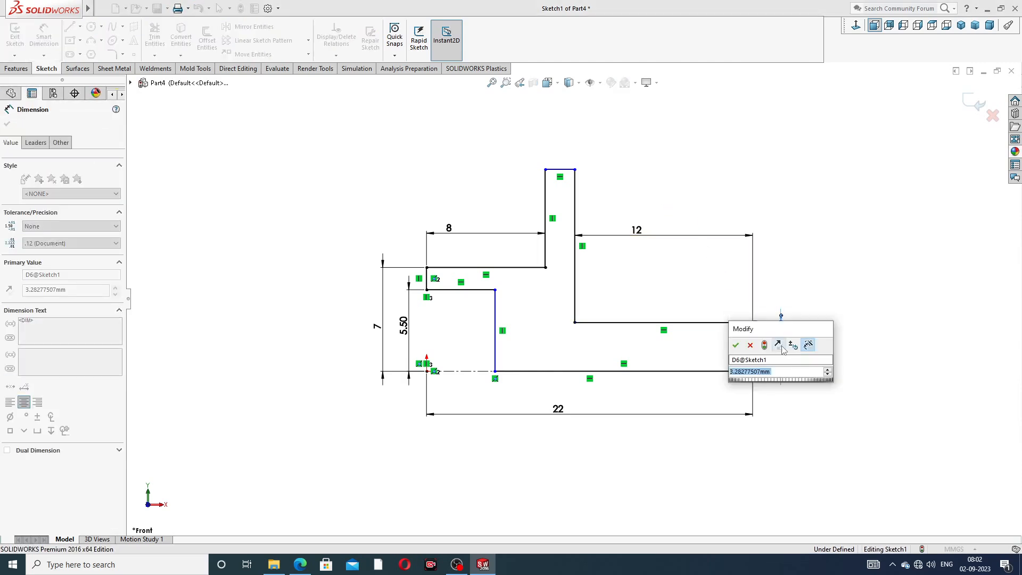
pyautogui.write('3')
pyautogui.press('Return')
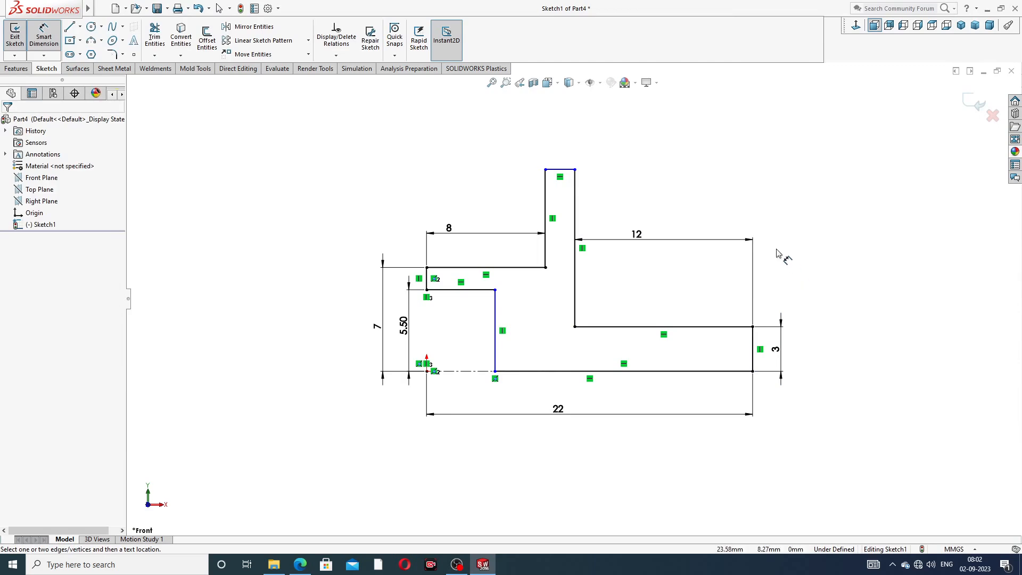
# Dimension the recess's depth along its horizontal edge as 7 mm
pyautogui.click(479, 290)
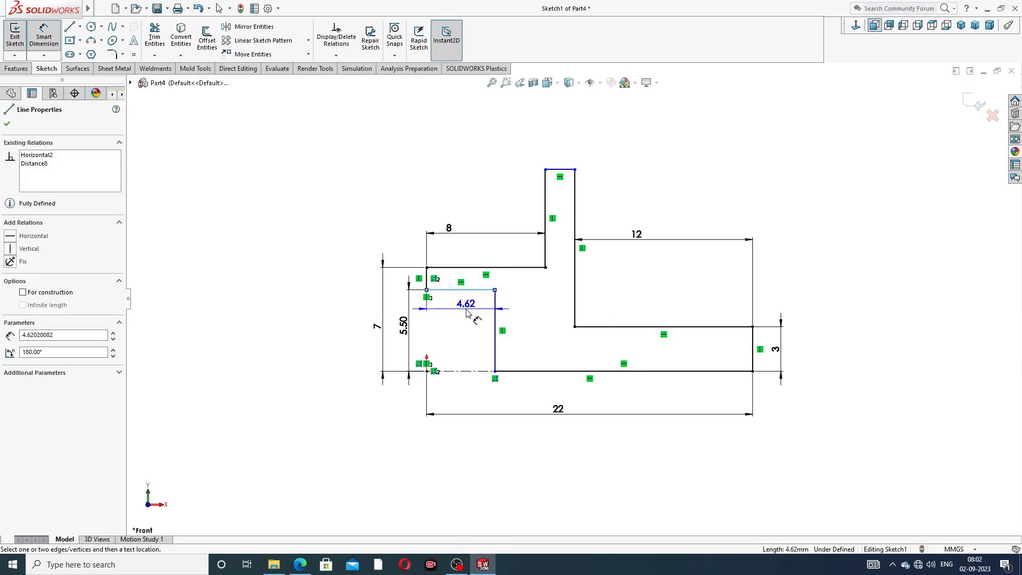
pyautogui.click(466, 313)
pyautogui.write('7')
pyautogui.press('Return')
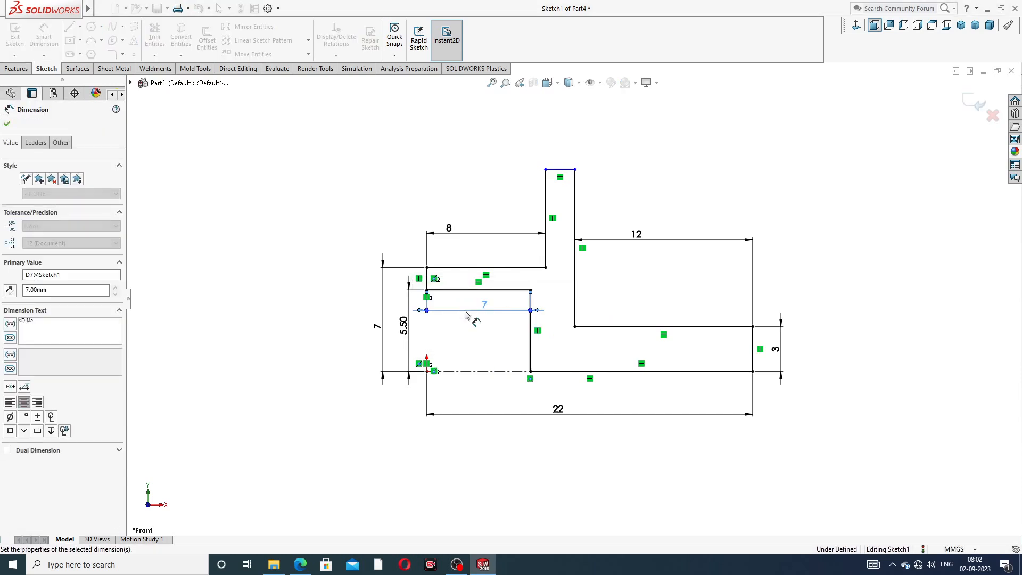
pyautogui.click(634, 191)
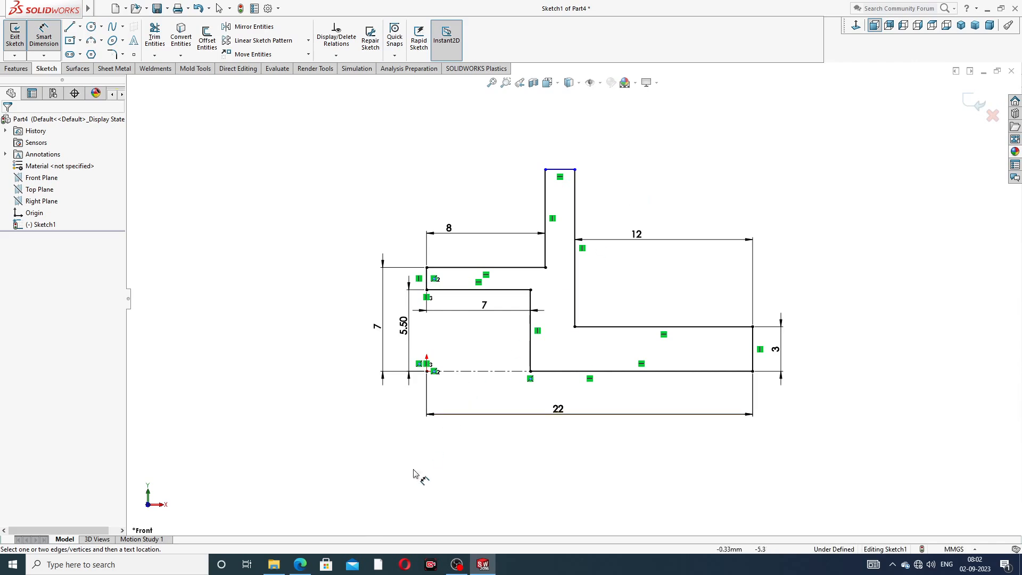
# Check the flange drawing and dimension the disc's outer rim at 12.5 mm from the centerline
pyautogui.click(306, 519)
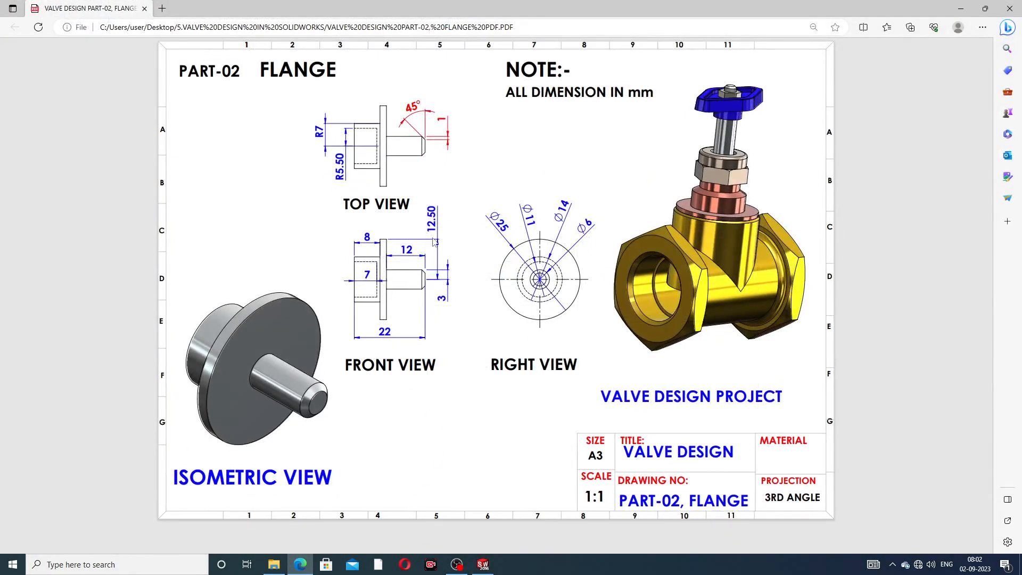
pyautogui.click(300, 564)
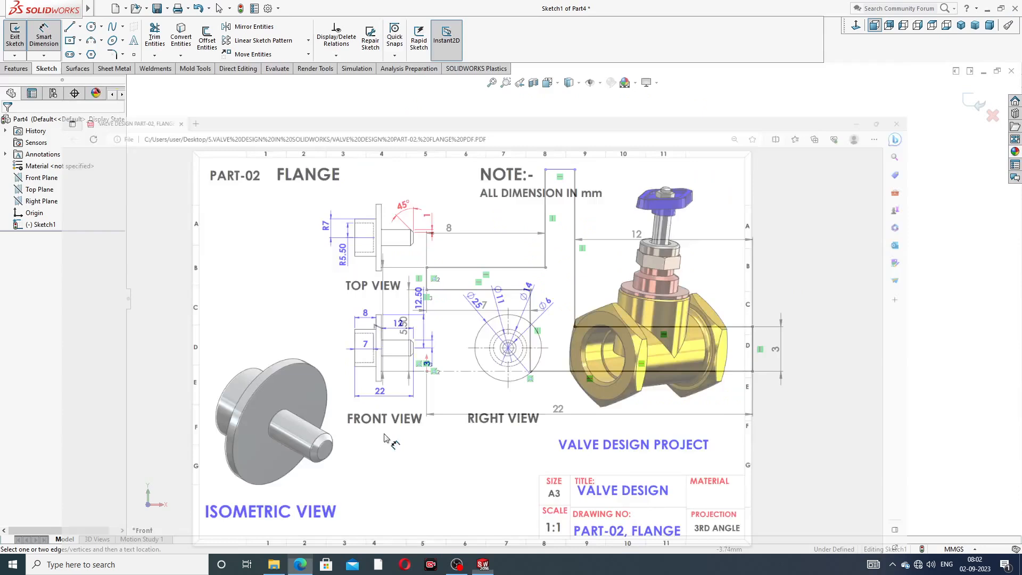
pyautogui.click(571, 170)
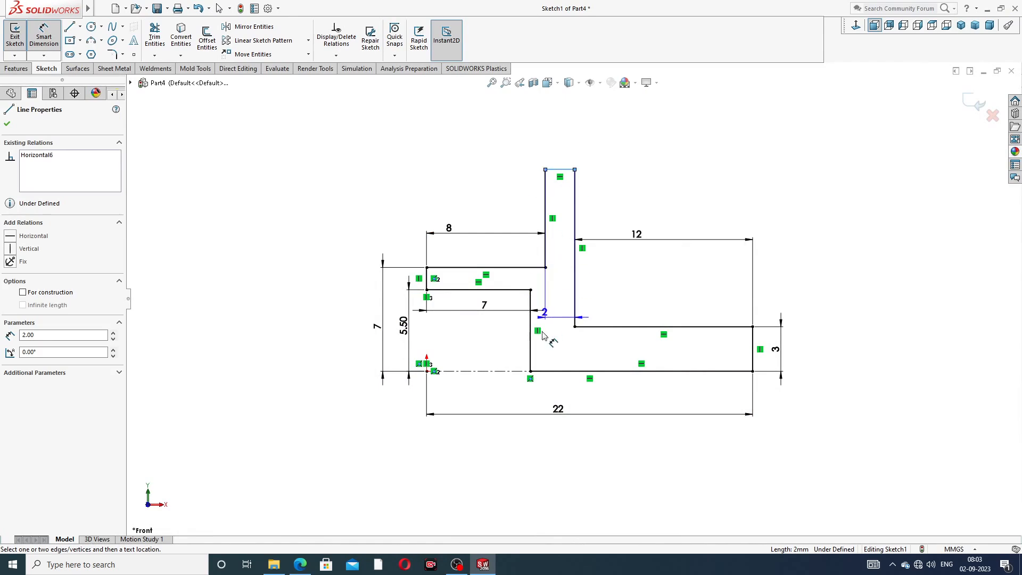
pyautogui.click(564, 372)
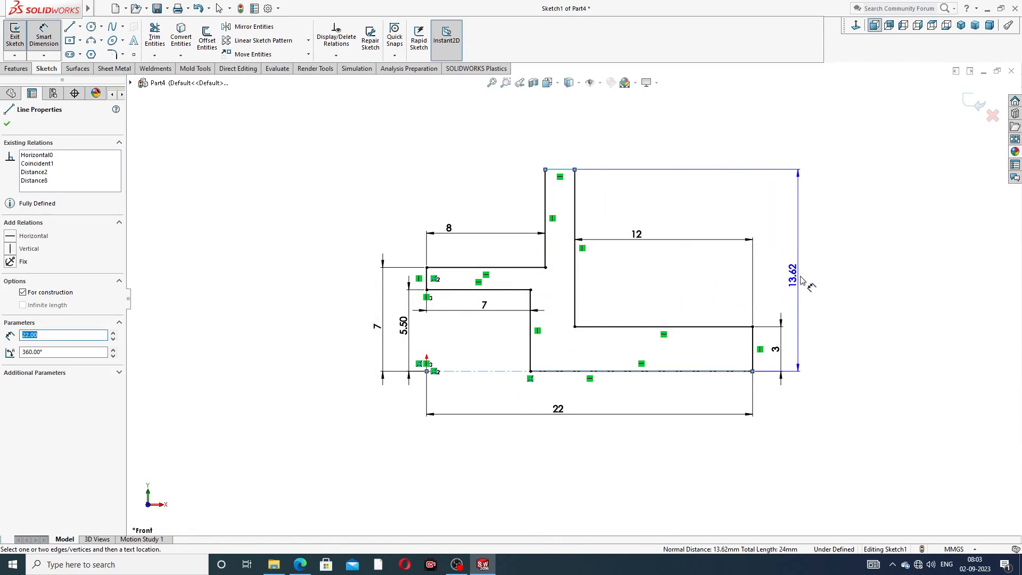
pyautogui.click(801, 282)
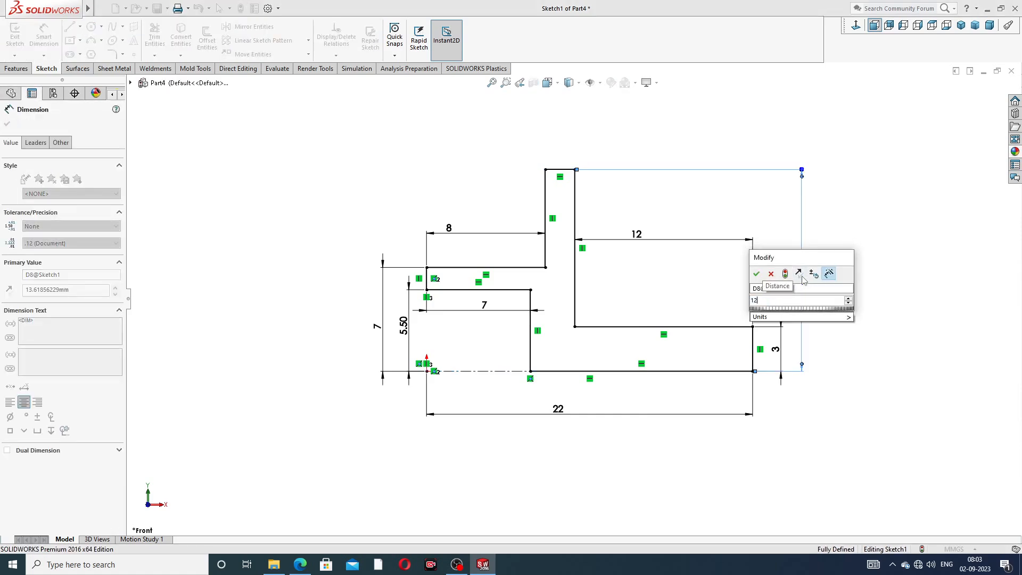
pyautogui.press('Return')
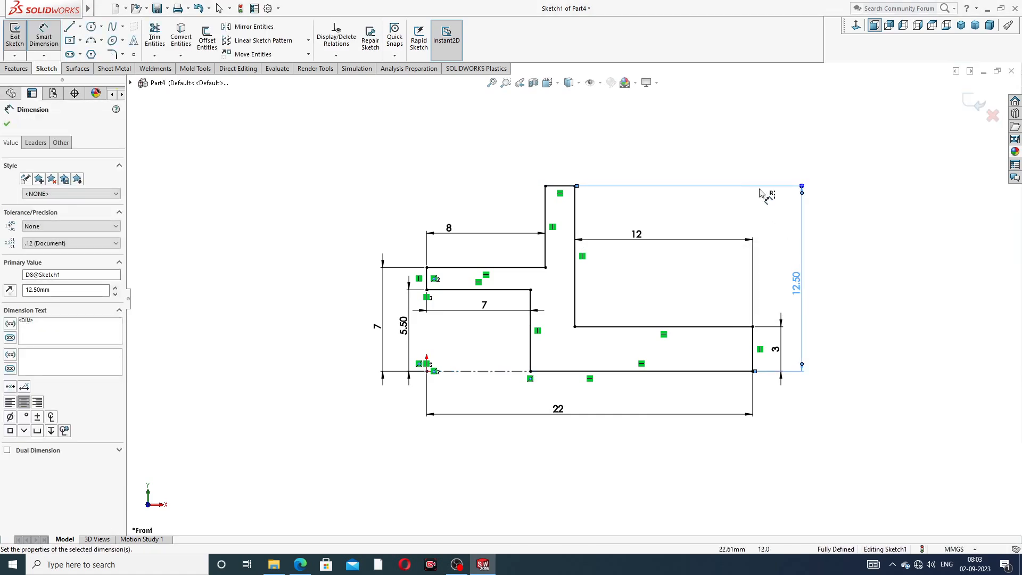
pyautogui.click(735, 155)
# Space out the hub and recess dimensions, moving the two vertical ones farther from the profile and centring the 8 mm and 7 mm lengths
pyautogui.scroll(1, 687, 256)
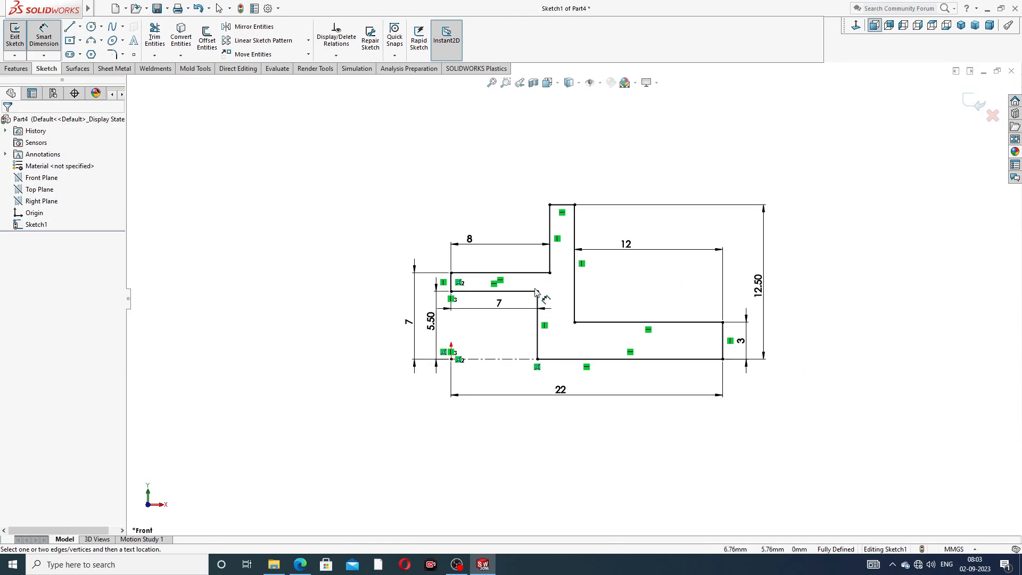
pyautogui.scroll(-2, 535, 292)
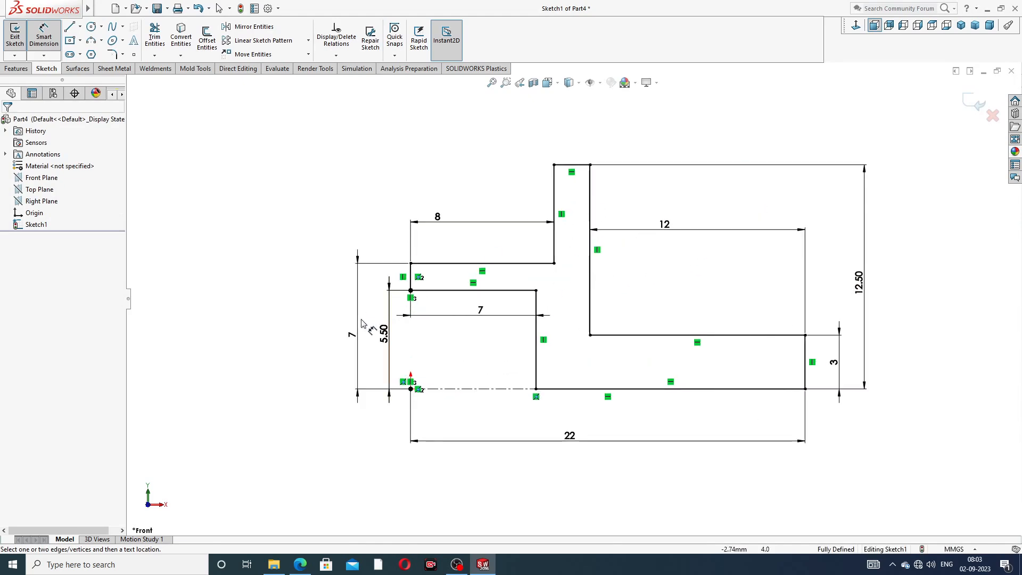
pyautogui.moveTo(360, 324); pyautogui.dragTo(344, 323)
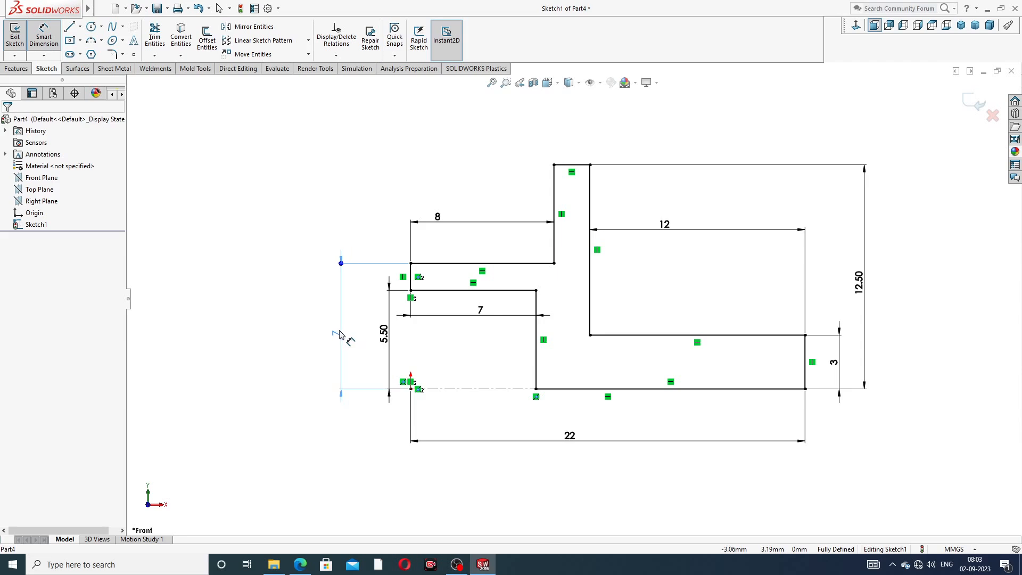
pyautogui.click(378, 334)
pyautogui.click(495, 171)
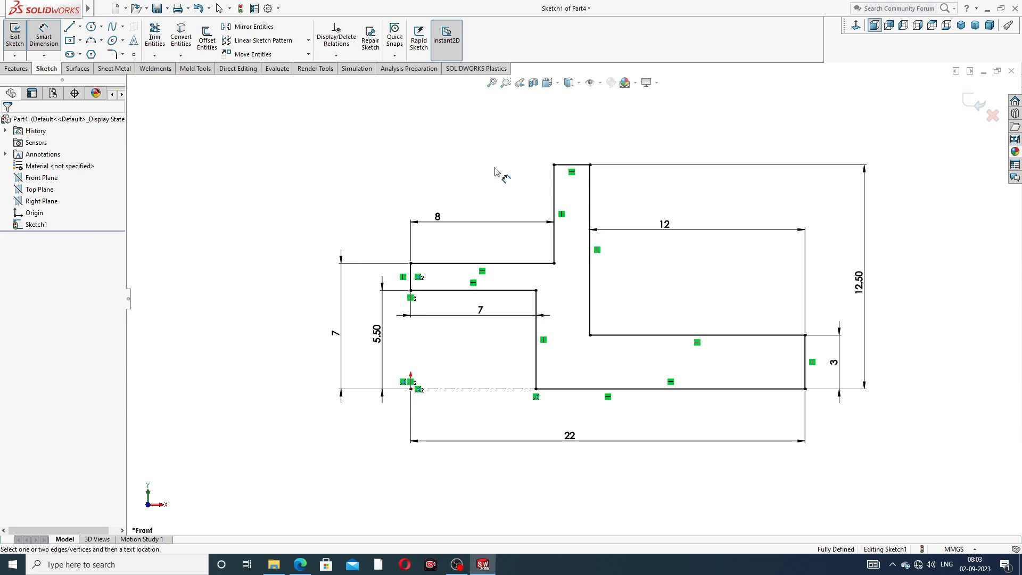
pyautogui.moveTo(481, 311); pyautogui.dragTo(464, 321)
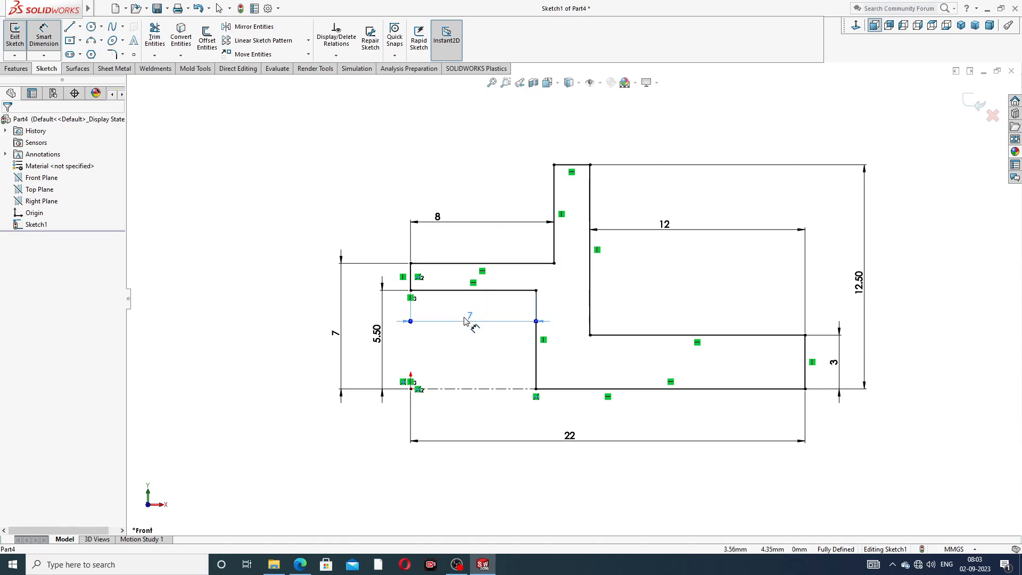
pyautogui.moveTo(438, 216); pyautogui.dragTo(481, 222)
pyautogui.click(689, 138)
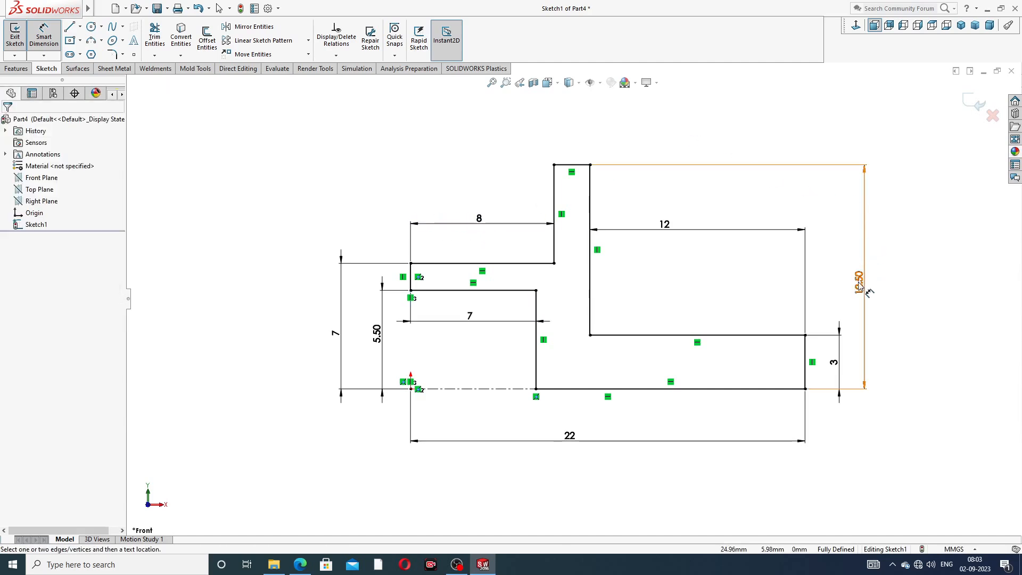
# Move the 12 mm stem length above the disc rim and tidy the placement of the 12.5 mm and 22 mm dimensions
pyautogui.moveTo(859, 286); pyautogui.dragTo(850, 282)
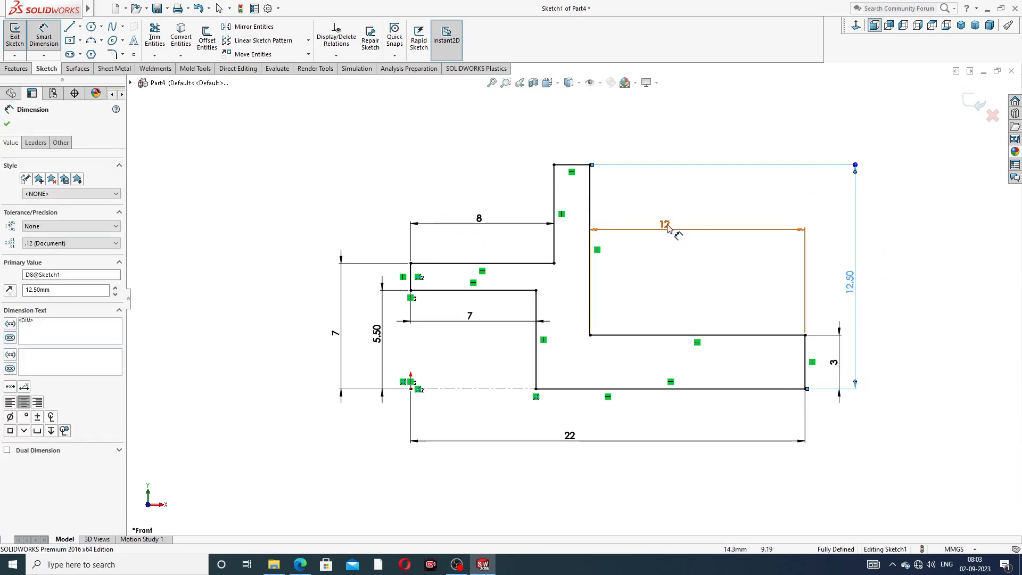
pyautogui.moveTo(667, 228); pyautogui.dragTo(670, 141)
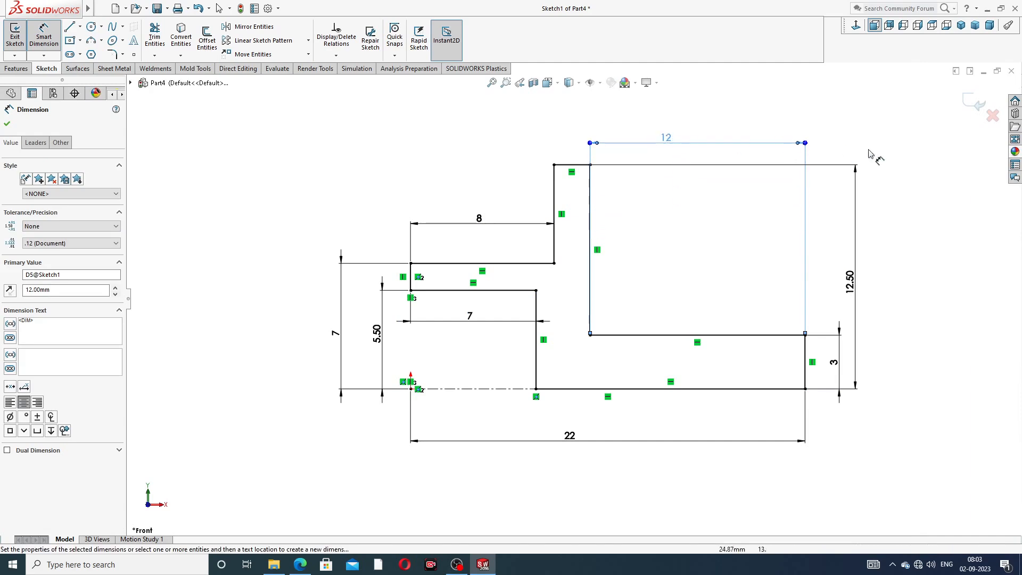
pyautogui.click(868, 153)
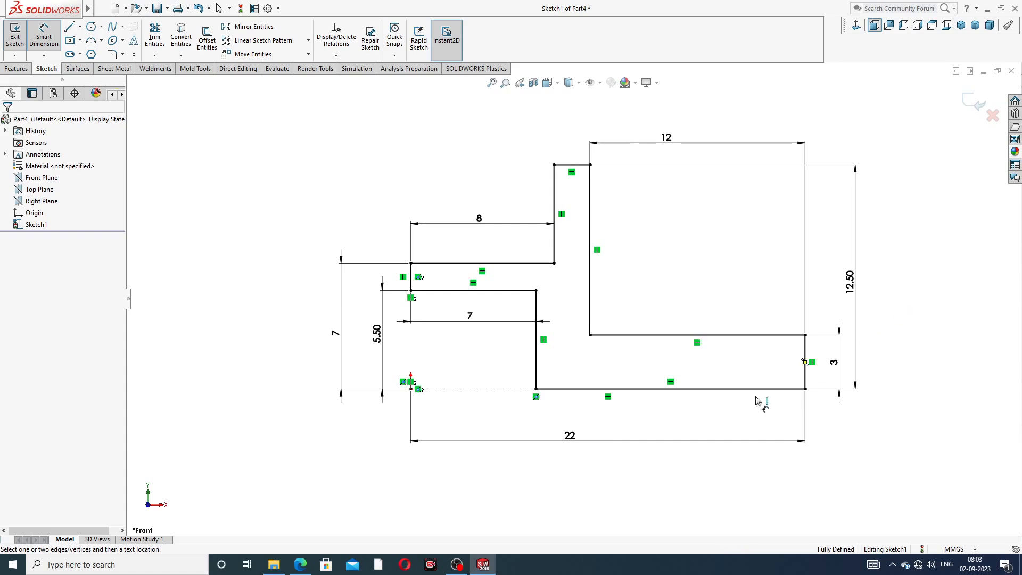
pyautogui.moveTo(578, 438); pyautogui.dragTo(601, 435)
pyautogui.click(908, 319)
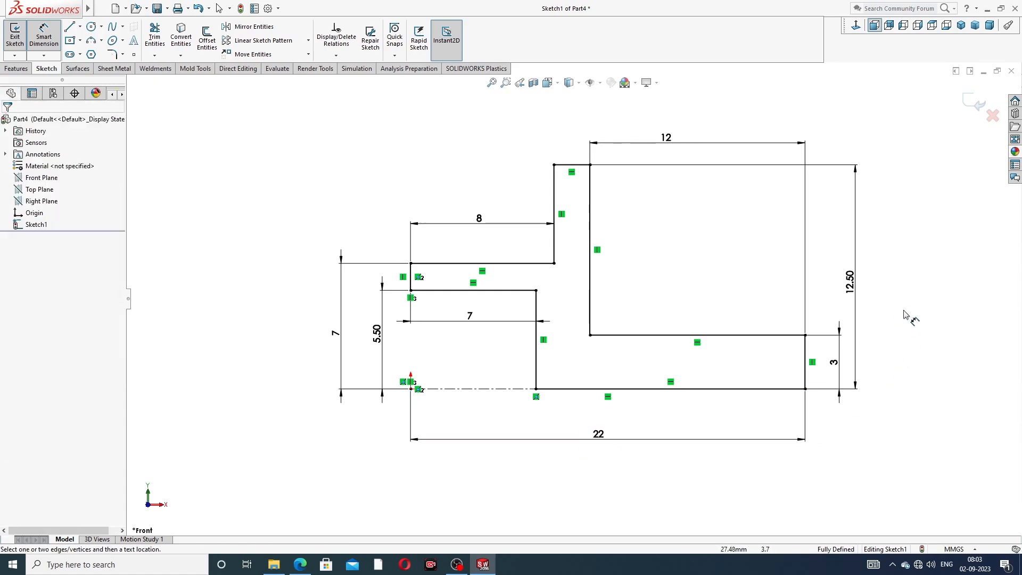
# Revolve the fully dimensioned flange half-profile 360 degrees about its horizontal centerline into a solid
pyautogui.press('f')
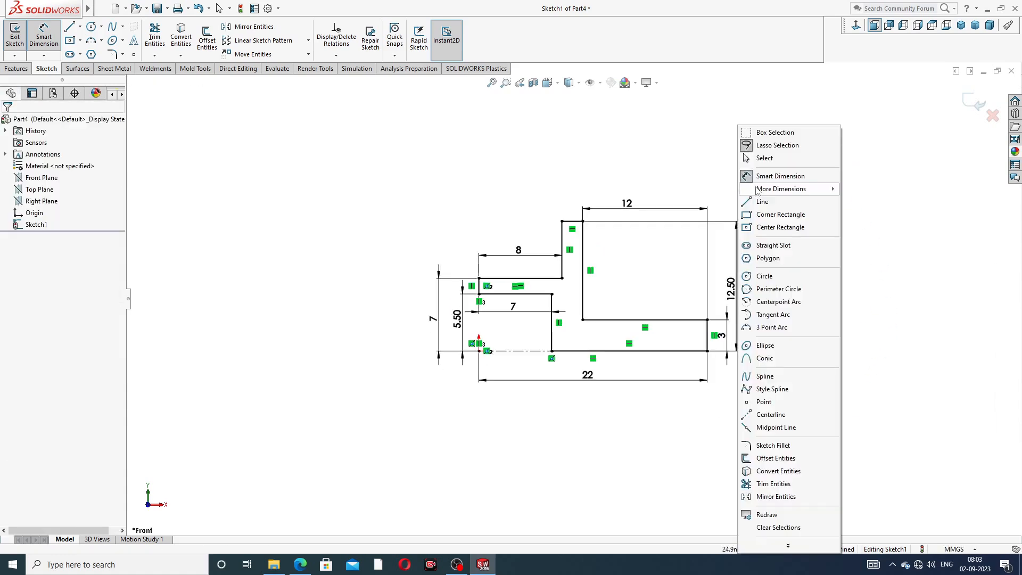
pyautogui.click(761, 157)
pyautogui.click(16, 69)
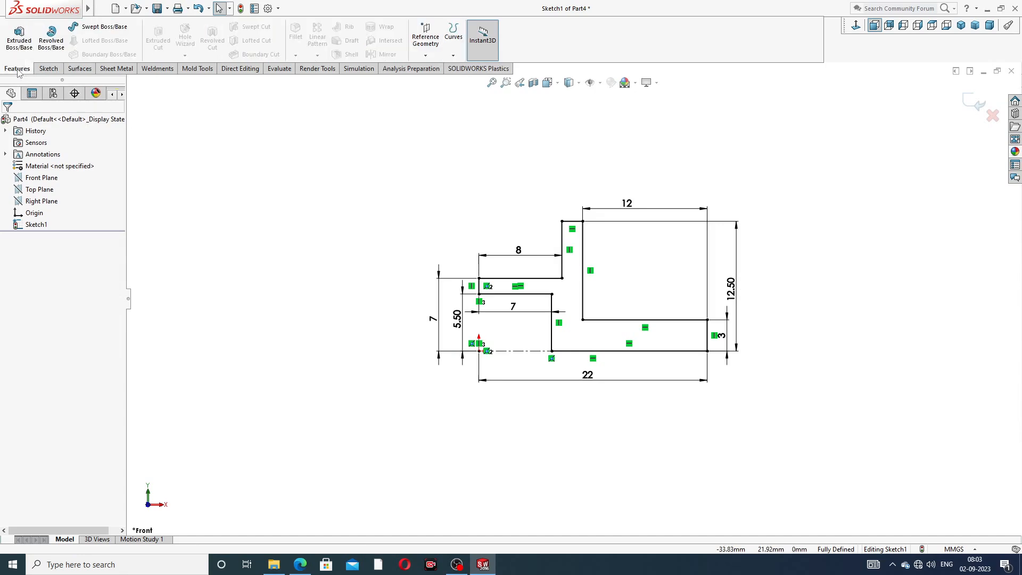
pyautogui.click(50, 45)
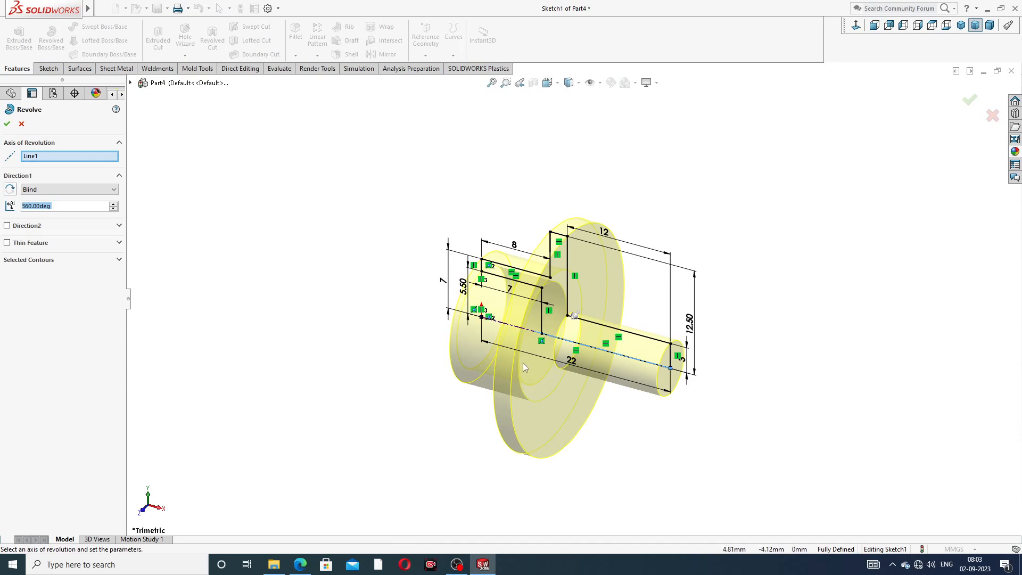
pyautogui.scroll(-2, 554, 370)
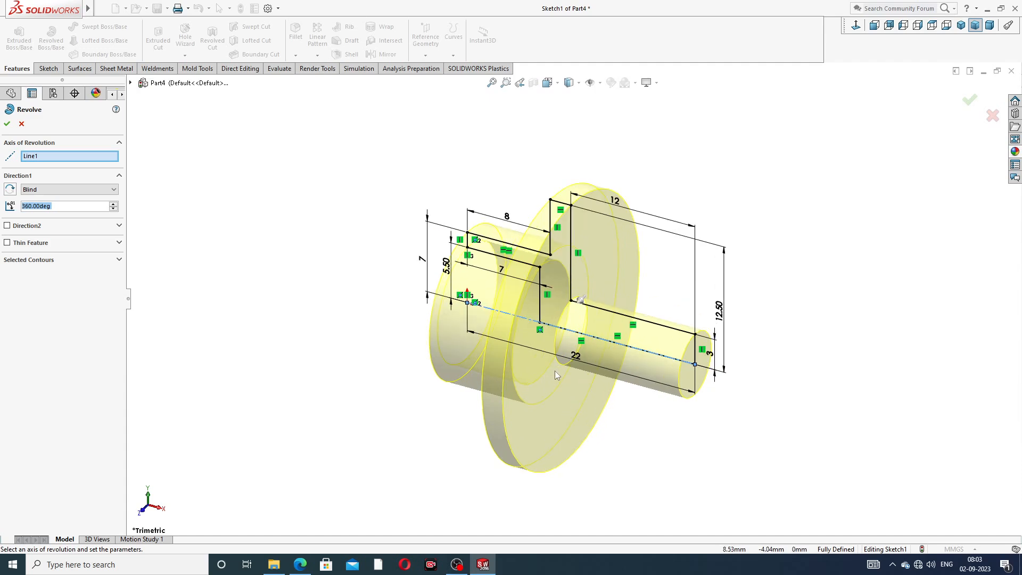
pyautogui.click(8, 123)
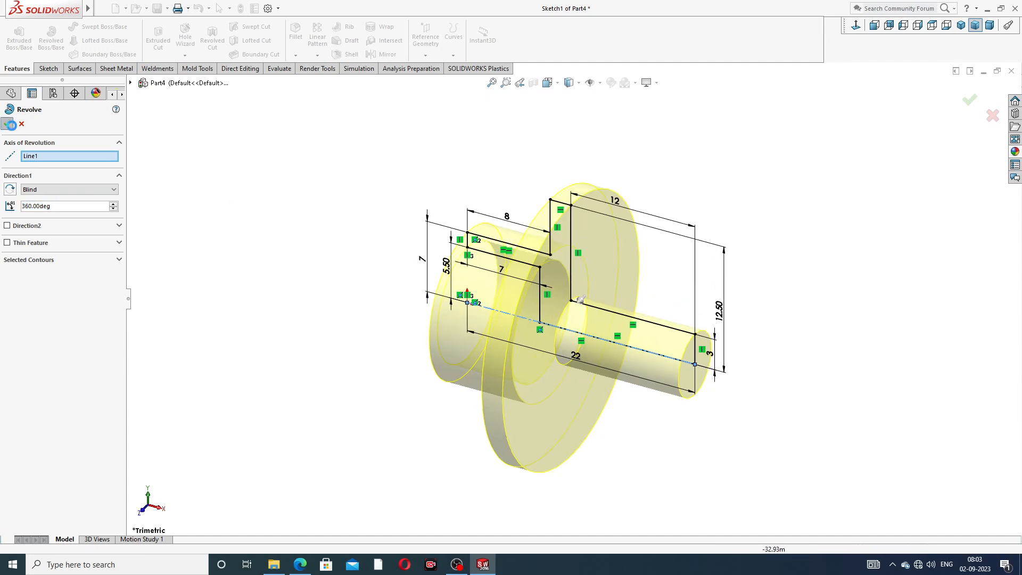
# Chamfer the circular edge at the free end of the stem with a 1 mm distance at 45 degrees
pyautogui.moveTo(737, 238); pyautogui.dragTo(685, 186, button='middle')
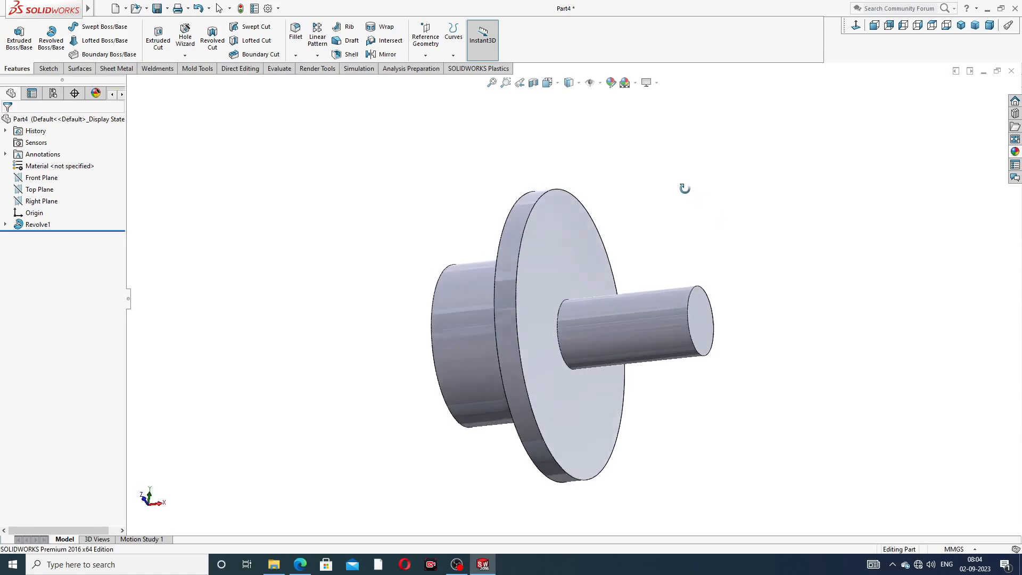
pyautogui.click(297, 56)
pyautogui.click(311, 85)
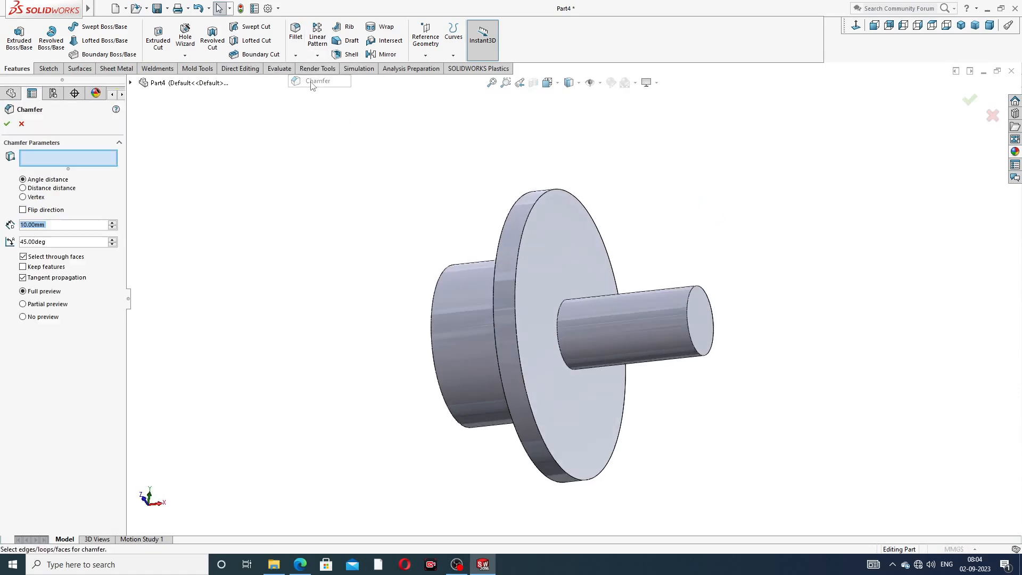
pyautogui.write('1')
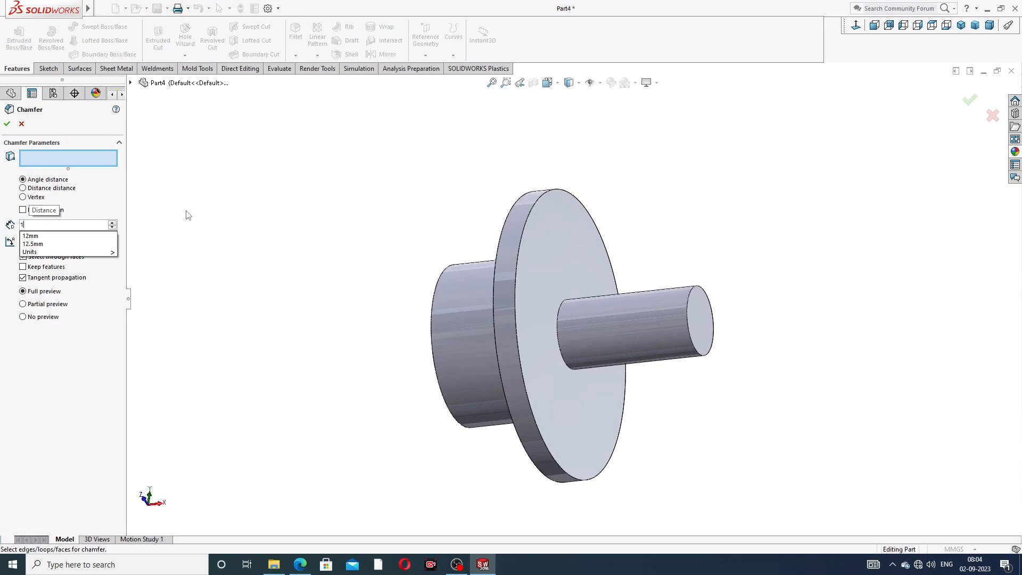
pyautogui.press('Return')
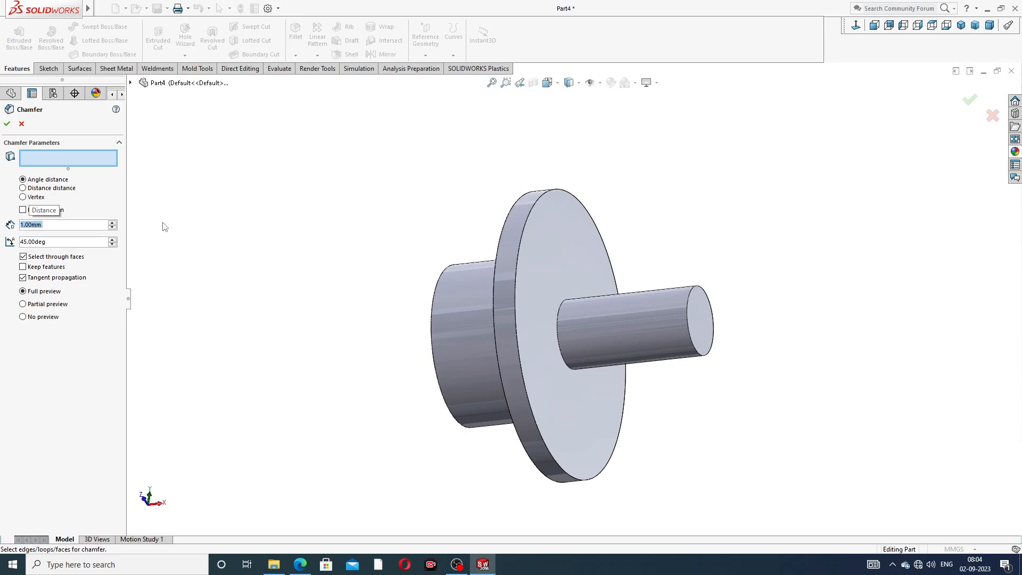
pyautogui.click(692, 294)
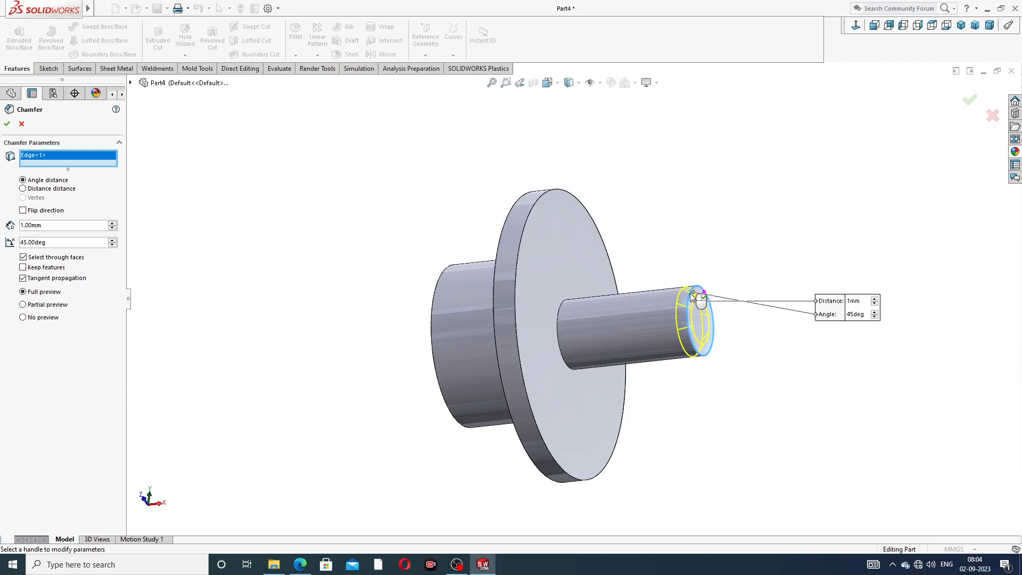
pyautogui.click(7, 123)
# Apply the polished nickel metal appearance to the flange
pyautogui.moveTo(733, 314)
pyautogui.mouseDown(button='middle')
pyautogui.moveTo(726, 323)
pyautogui.moveTo(716, 265)
pyautogui.moveTo(734, 326)
pyautogui.moveTo(621, 249)
pyautogui.moveTo(713, 319)
pyautogui.mouseUp(button='middle')
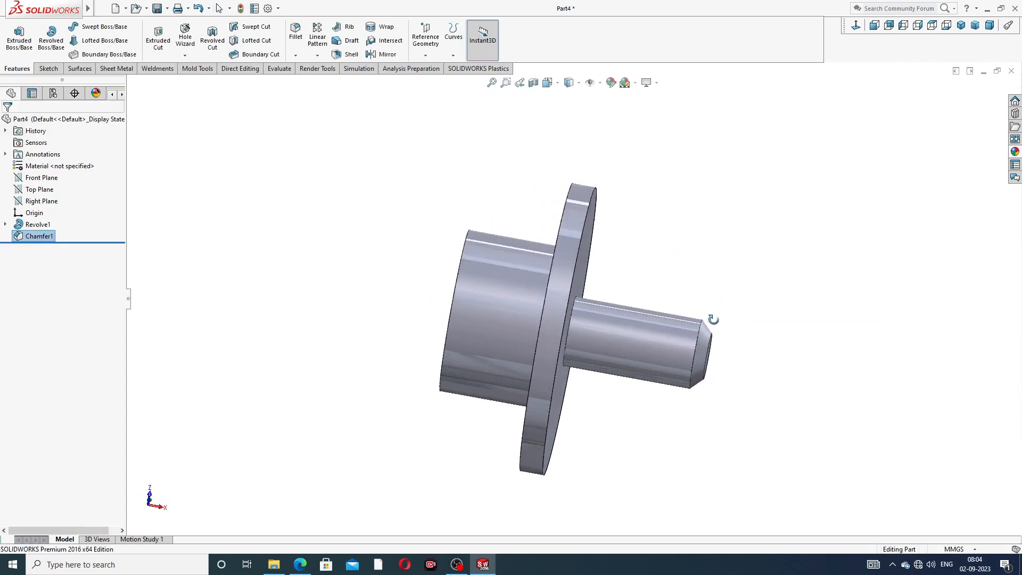
pyautogui.click(1015, 151)
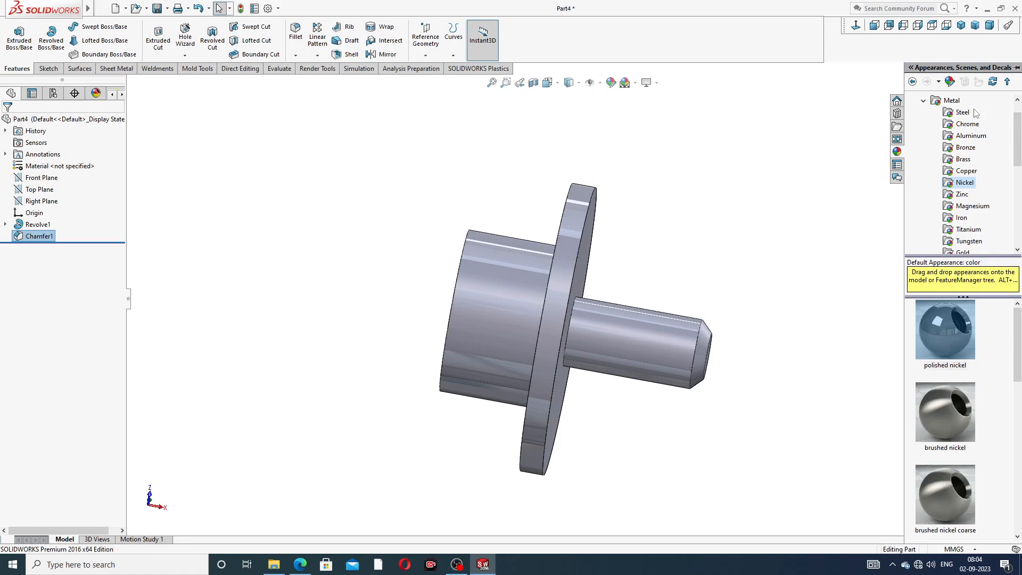
pyautogui.click(943, 337)
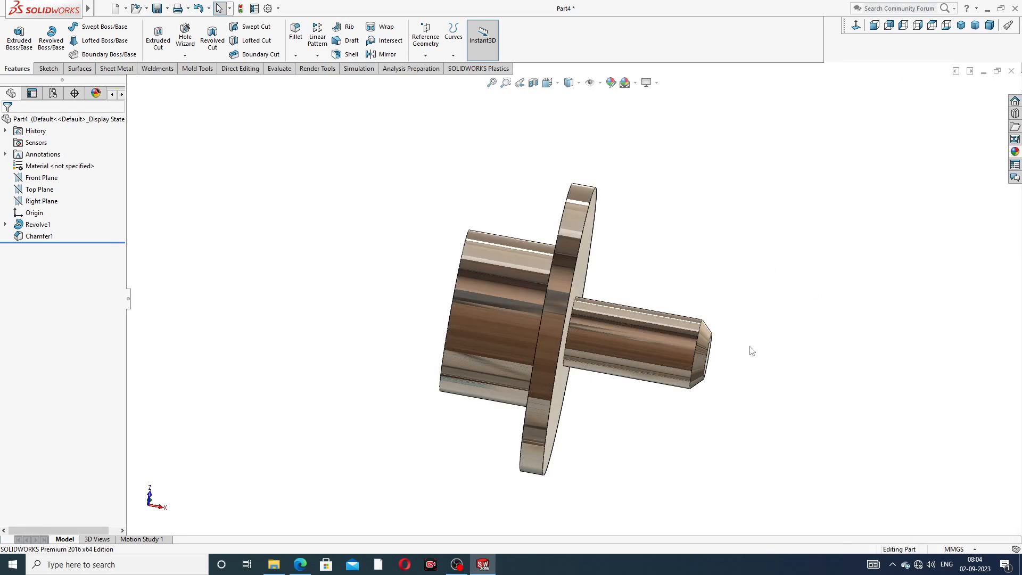
pyautogui.moveTo(748, 349); pyautogui.dragTo(814, 218, button='middle')
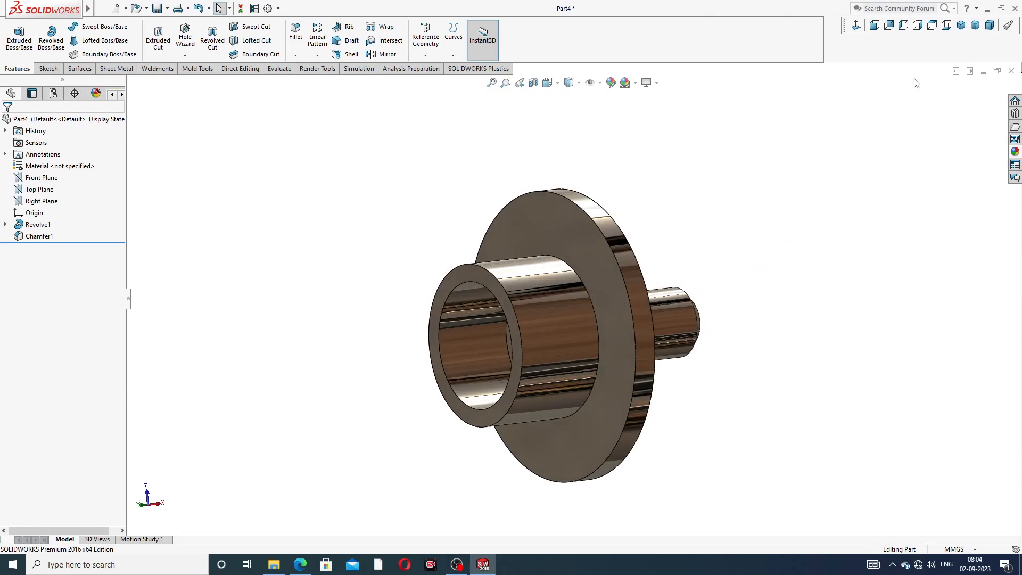
# Inspect the finished flange from several sides and compare its shape with the Part-02 flange PDF drawing
pyautogui.click(974, 27)
pyautogui.moveTo(684, 337); pyautogui.dragTo(691, 283, button='middle')
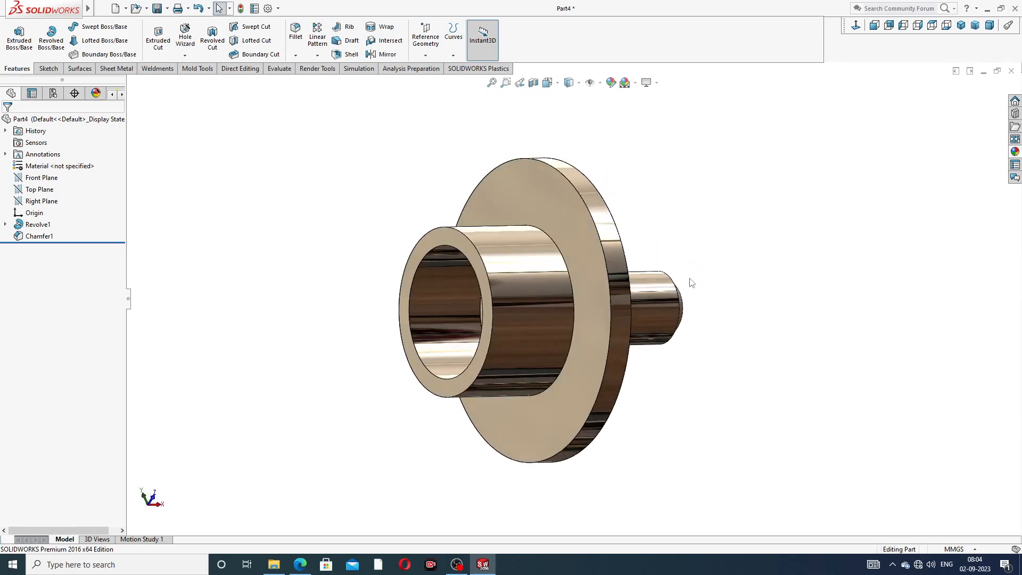
pyautogui.click(300, 565)
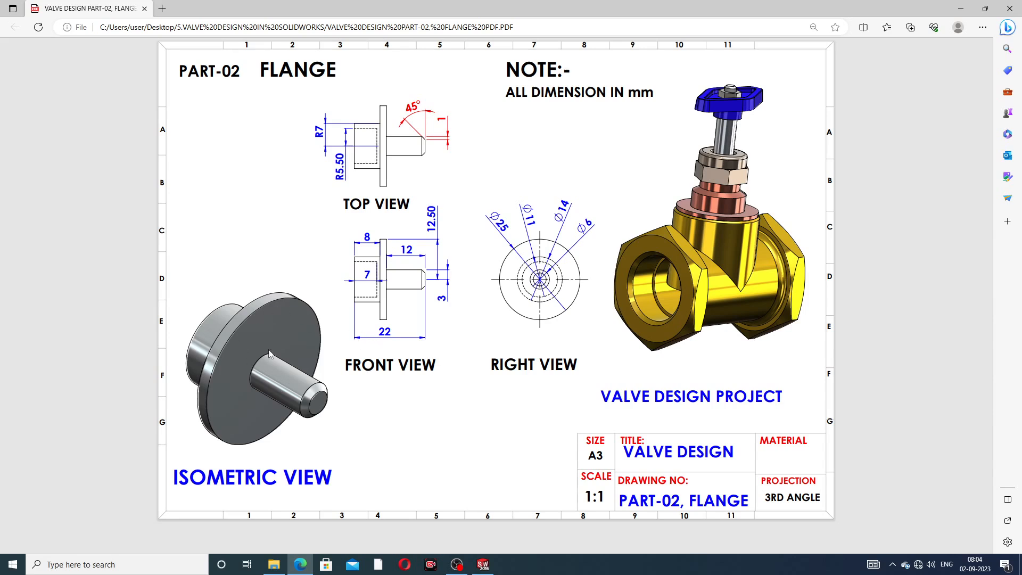
pyautogui.click(301, 565)
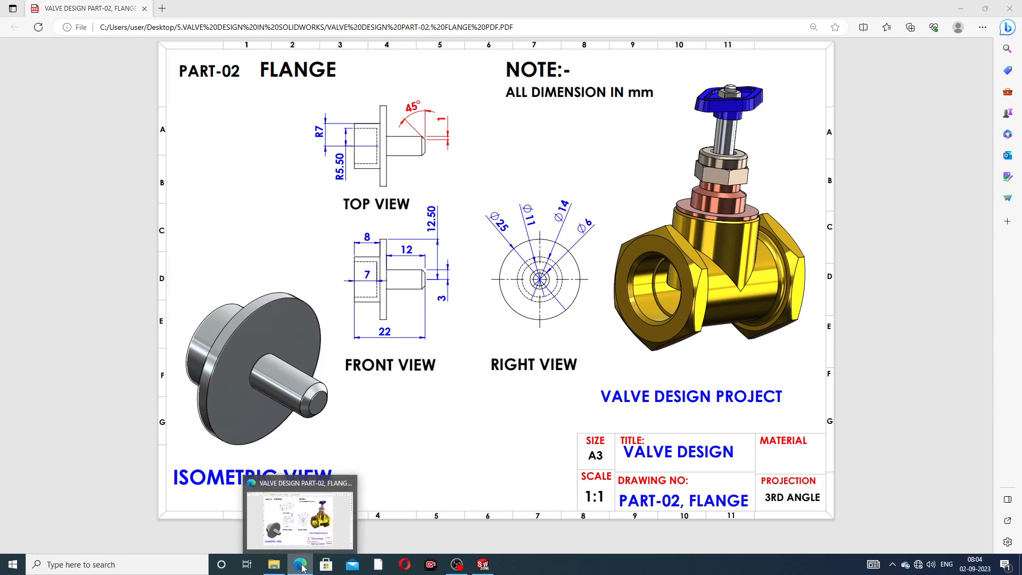
pyautogui.moveTo(573, 352); pyautogui.dragTo(653, 398, button='middle')
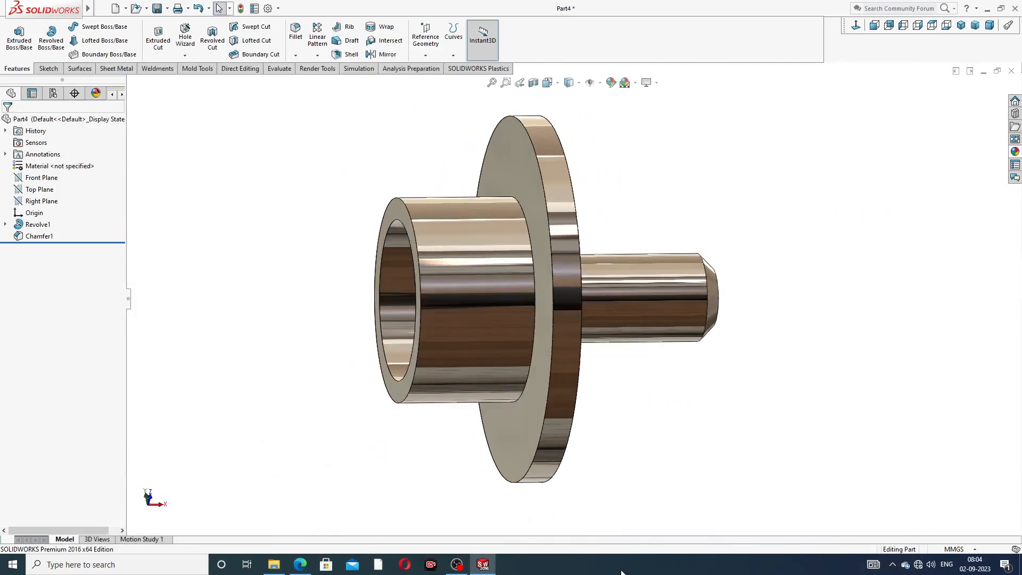
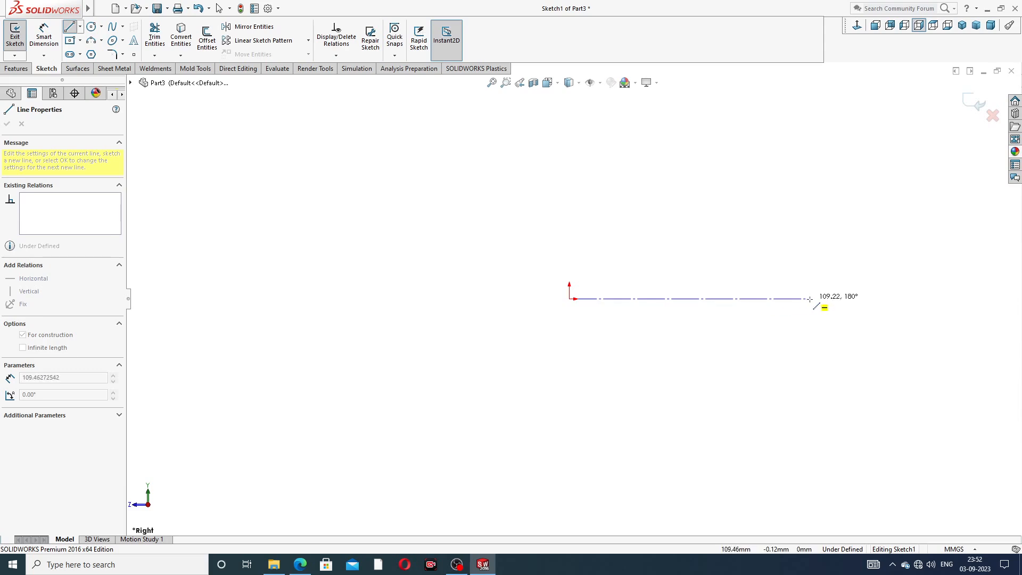
# Finish the horizontal construction line from the origin in the Right-view sketch at about 111 mm long
pyautogui.rightClick(827, 255)
pyautogui.click(855, 265)
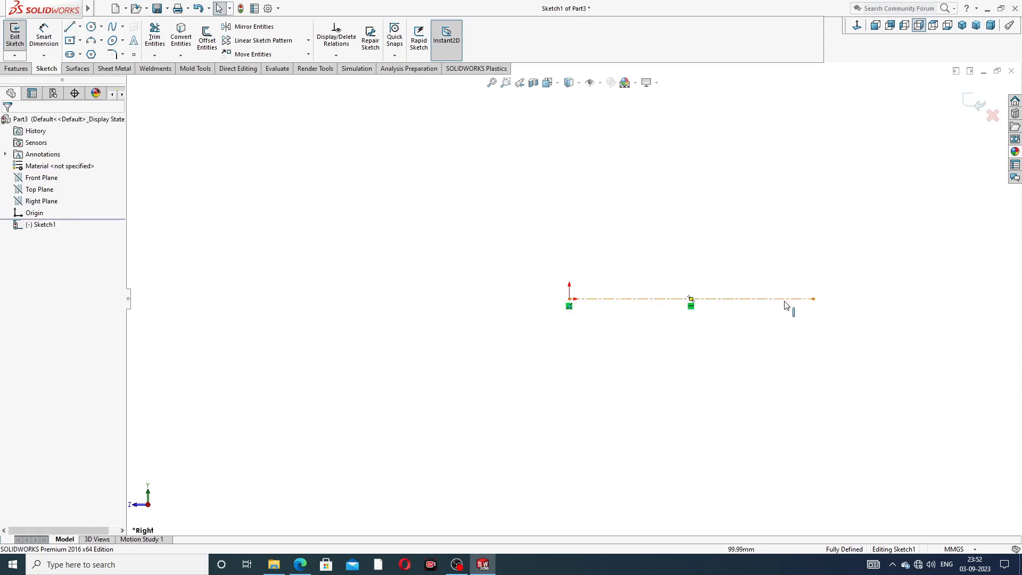
pyautogui.click(775, 300)
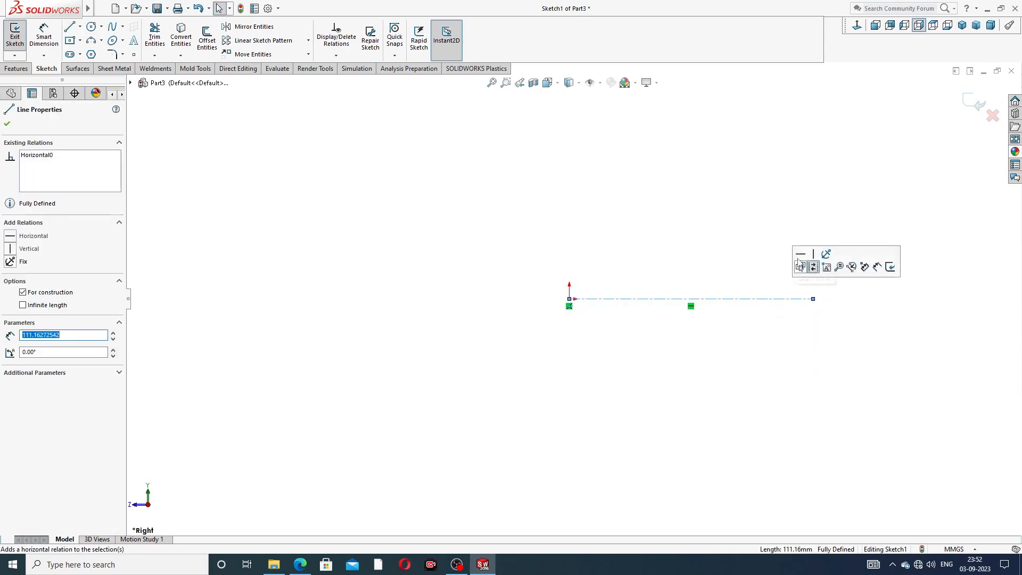
pyautogui.click(799, 218)
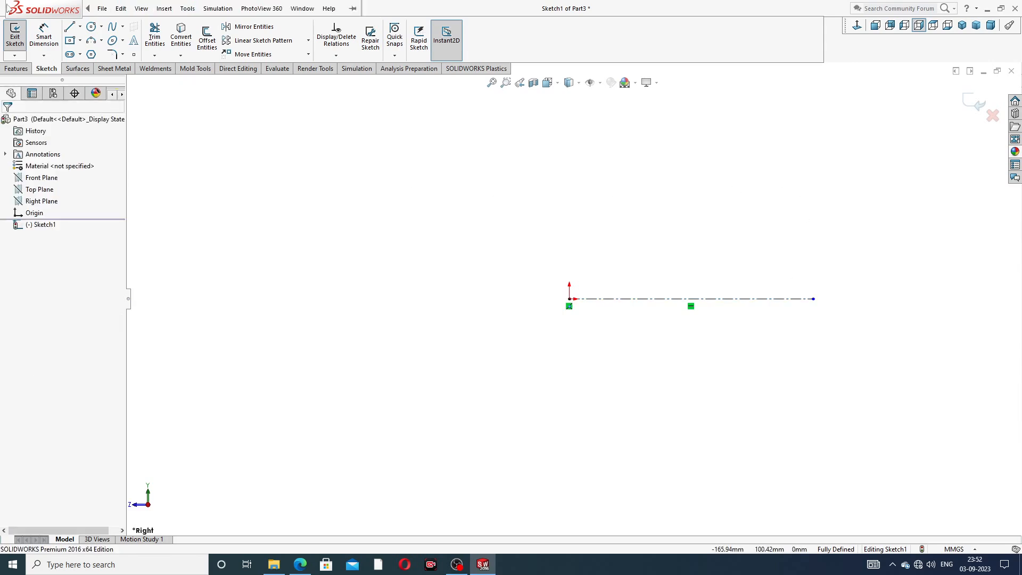
# Sketch a closed stepped profile about 63 mm above the centerline, its lower edge about 101 mm long and its taller block at the origin end
pyautogui.click(69, 27)
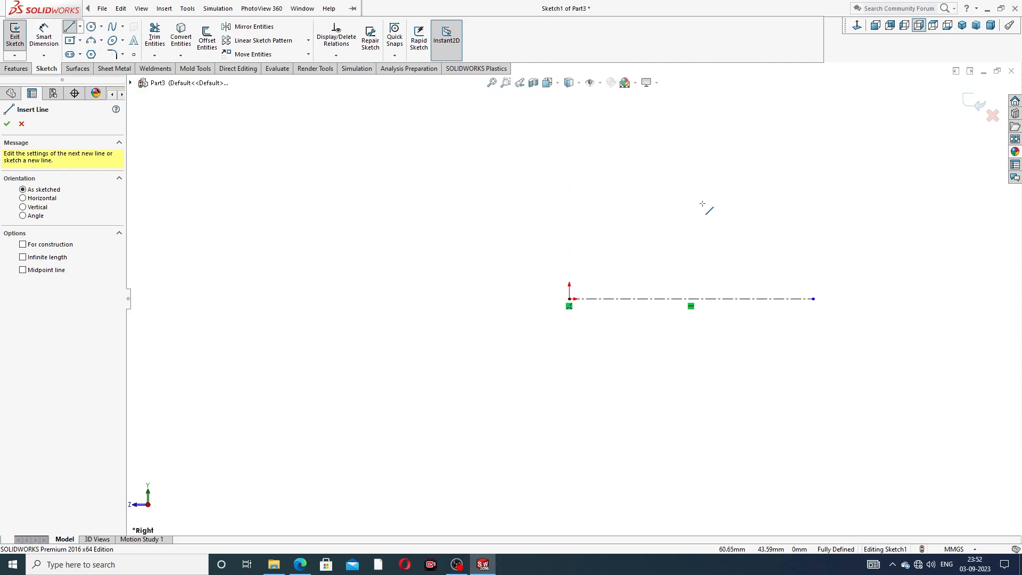
pyautogui.scroll(-3, 673, 210)
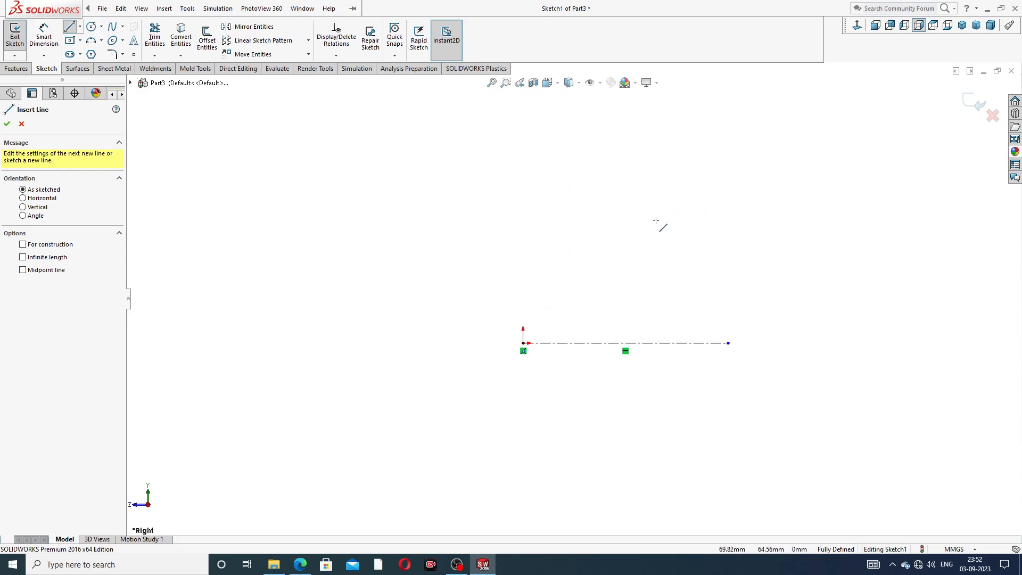
pyautogui.click(708, 228)
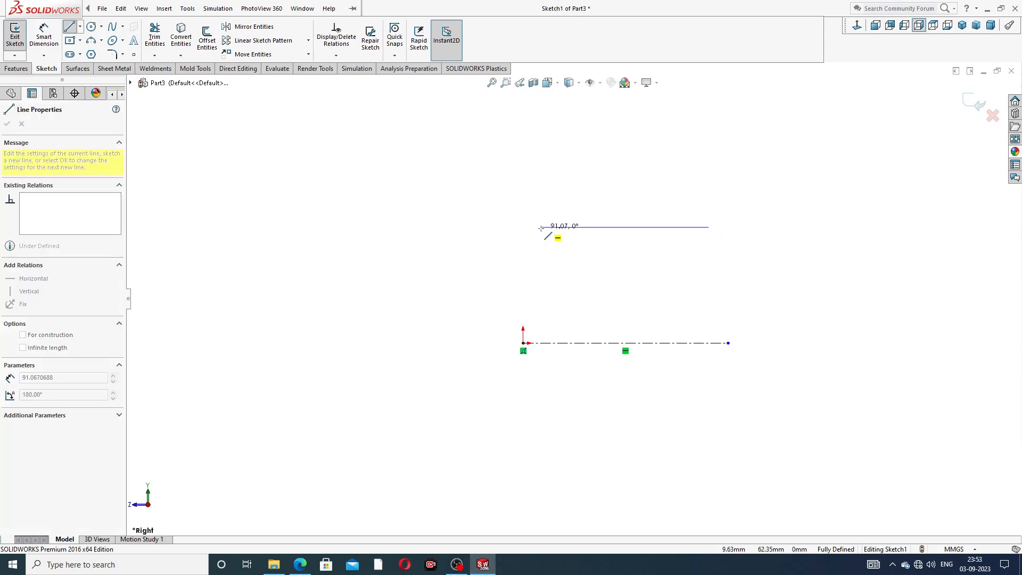
pyautogui.click(523, 227)
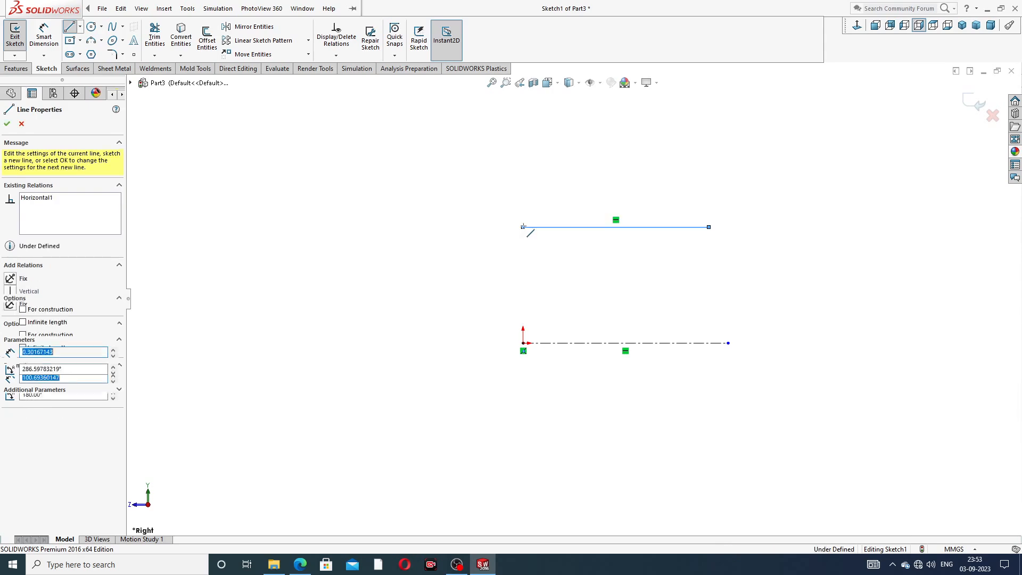
pyautogui.click(523, 163)
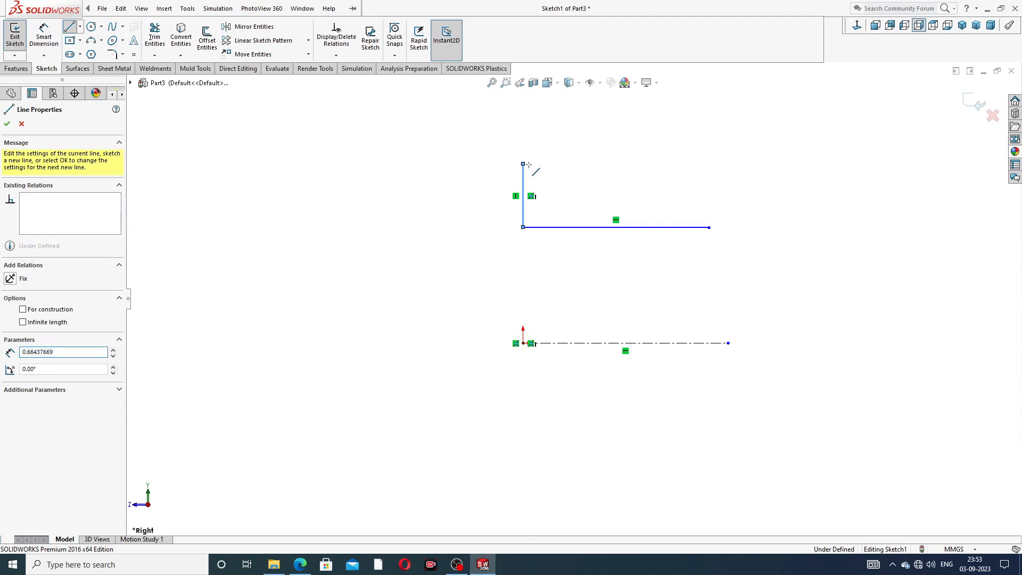
pyautogui.click(563, 164)
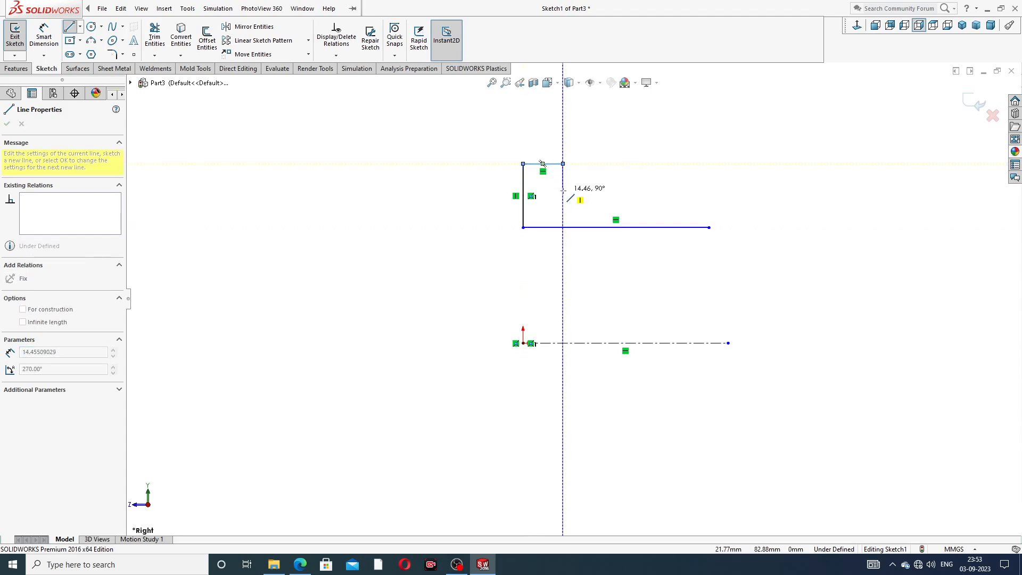
pyautogui.click(562, 190)
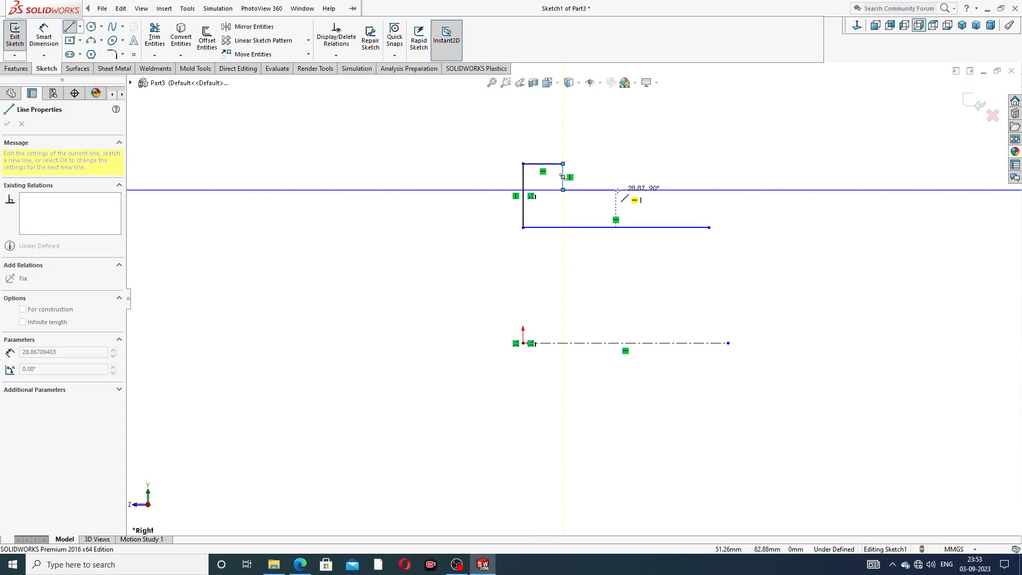
pyautogui.click(708, 190)
pyautogui.click(709, 227)
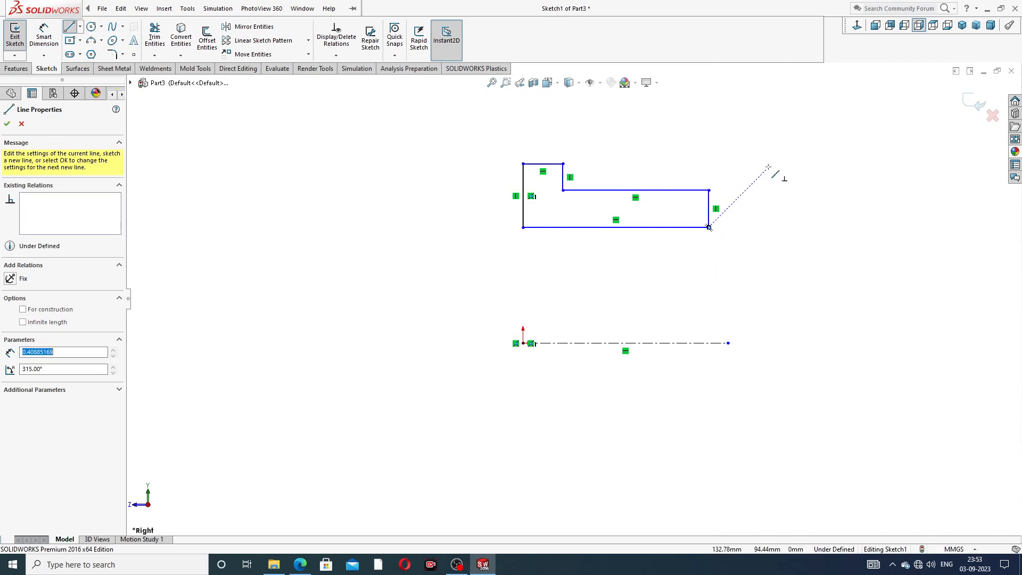
pyautogui.rightClick(767, 165)
pyautogui.click(785, 173)
pyautogui.scroll(-3, 537, 160)
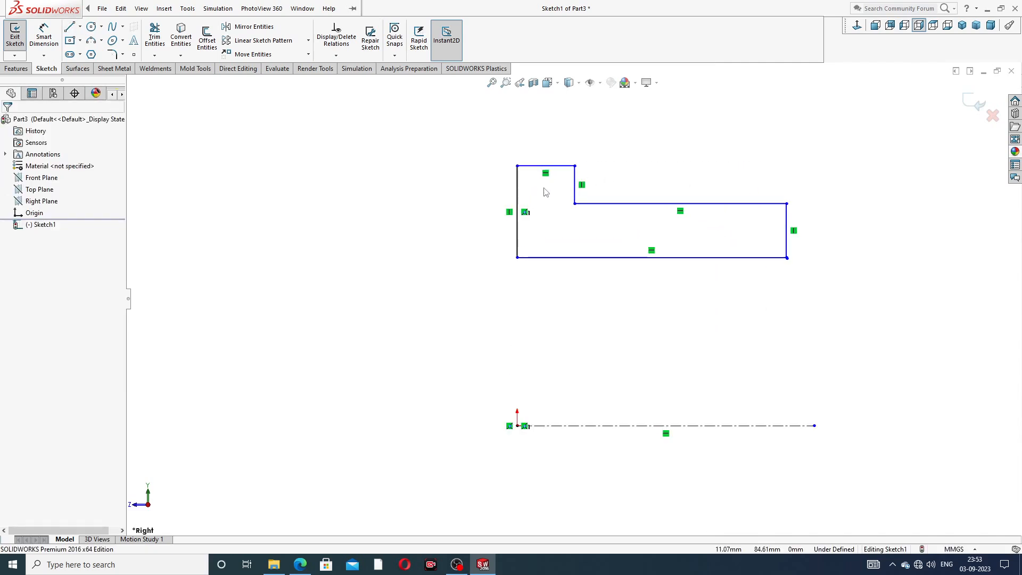
# Add a vertical relation between the origin and the profile's lower corner directly above it
pyautogui.scroll(2, 671, 189)
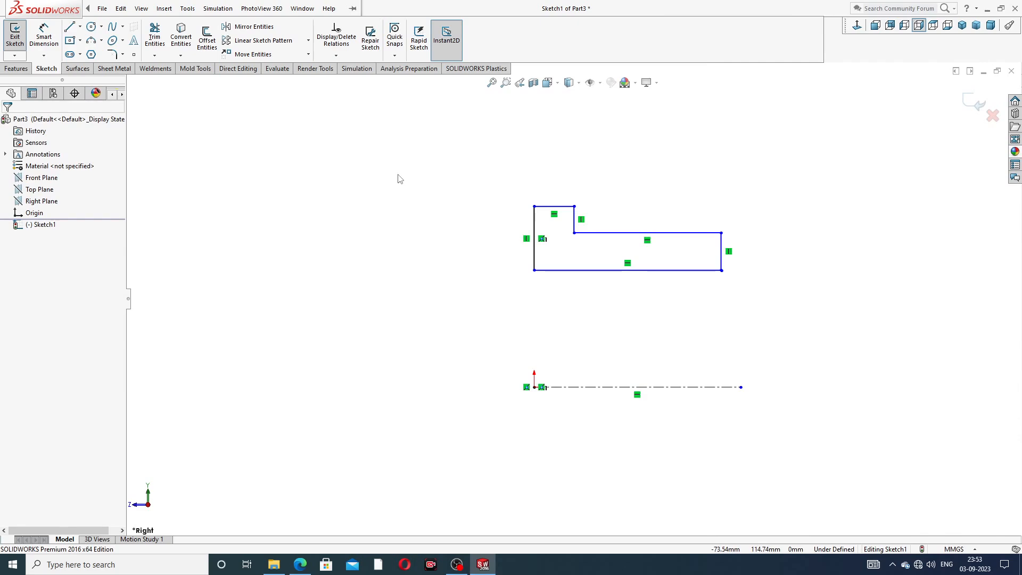
pyautogui.click(534, 271)
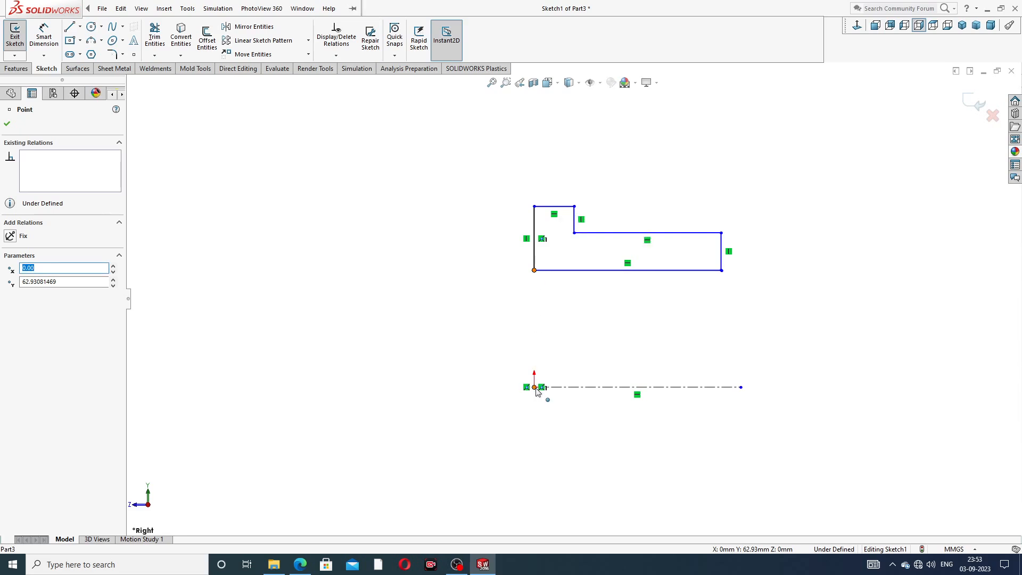
pyautogui.keyDown('ctrl'); pyautogui.click(534, 387); pyautogui.keyUp('ctrl')
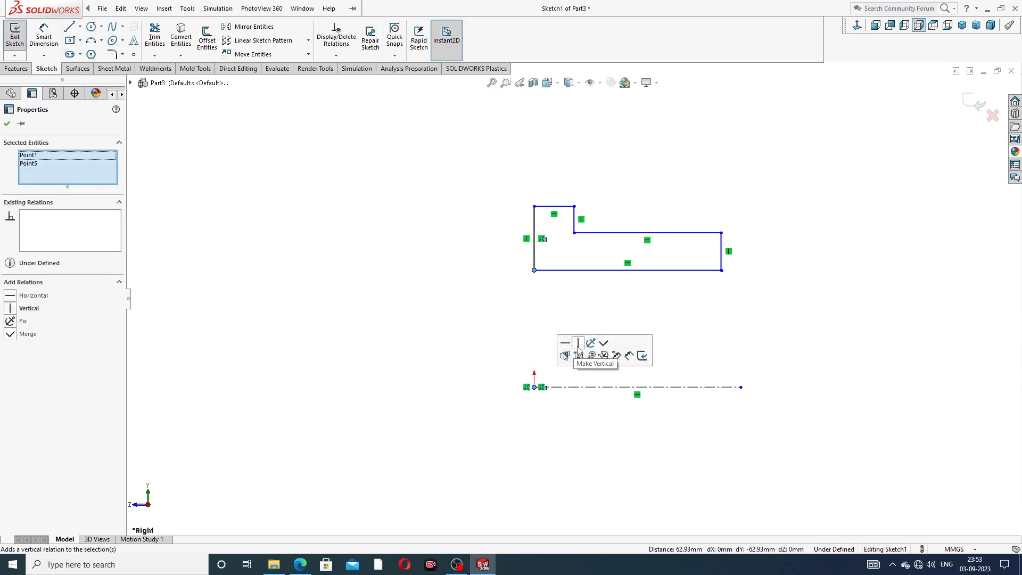
pyautogui.click(578, 343)
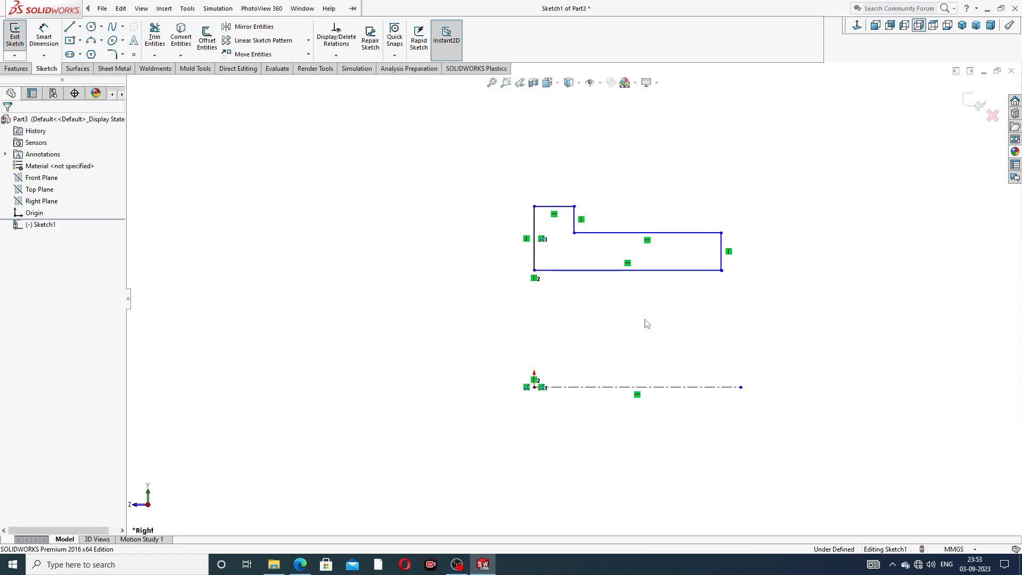
# Dimension the height of the profile's topmost edge above the centerline as 9 mm
pyautogui.press('z')
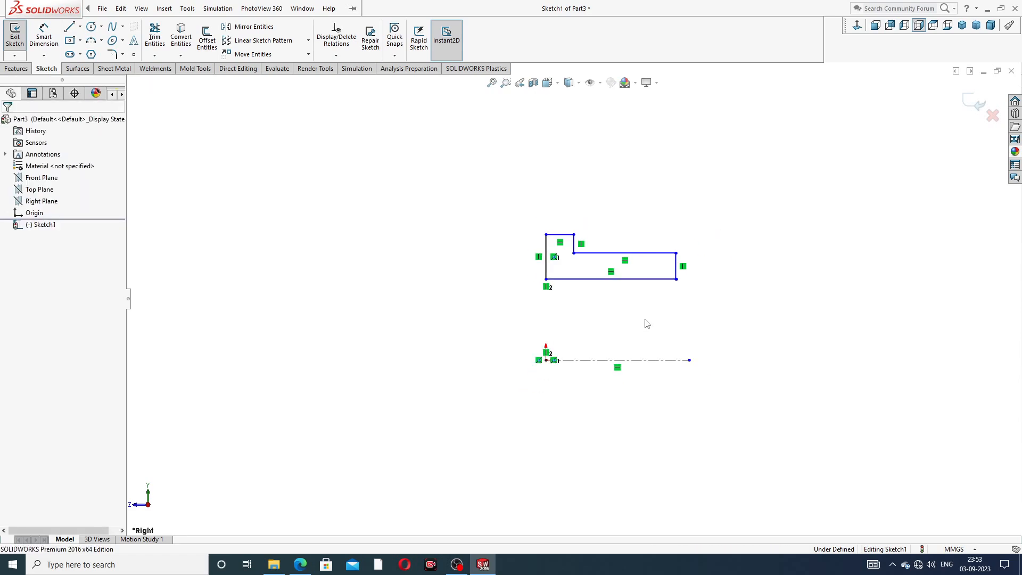
pyautogui.click(53, 37)
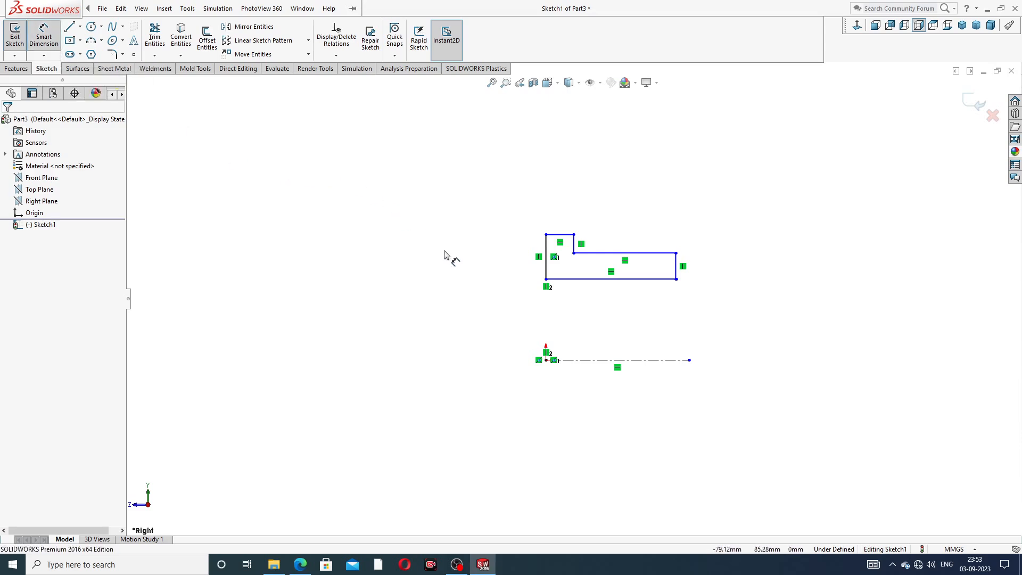
pyautogui.click(564, 235)
pyautogui.click(570, 361)
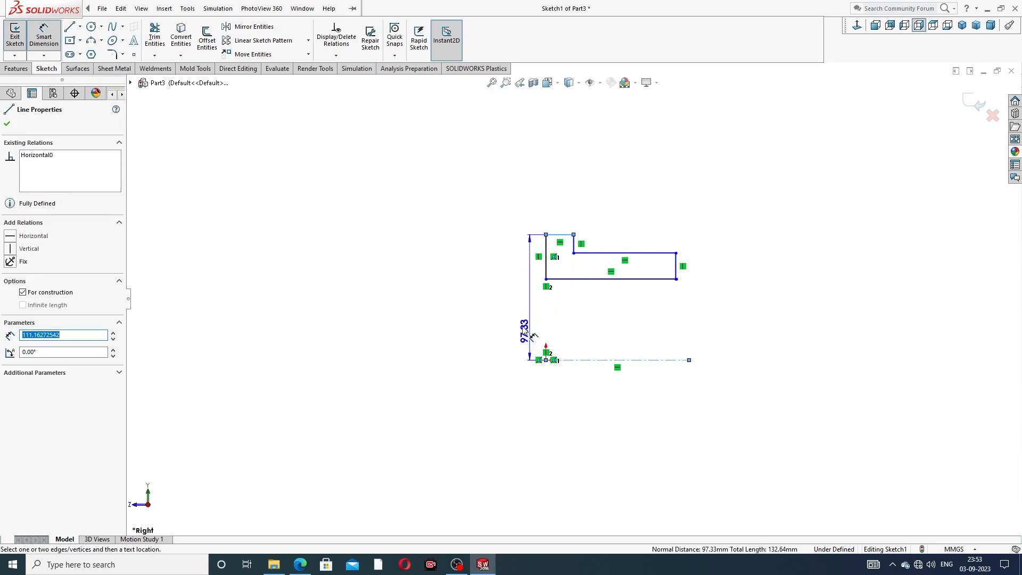
pyautogui.click(513, 318)
pyautogui.write('9')
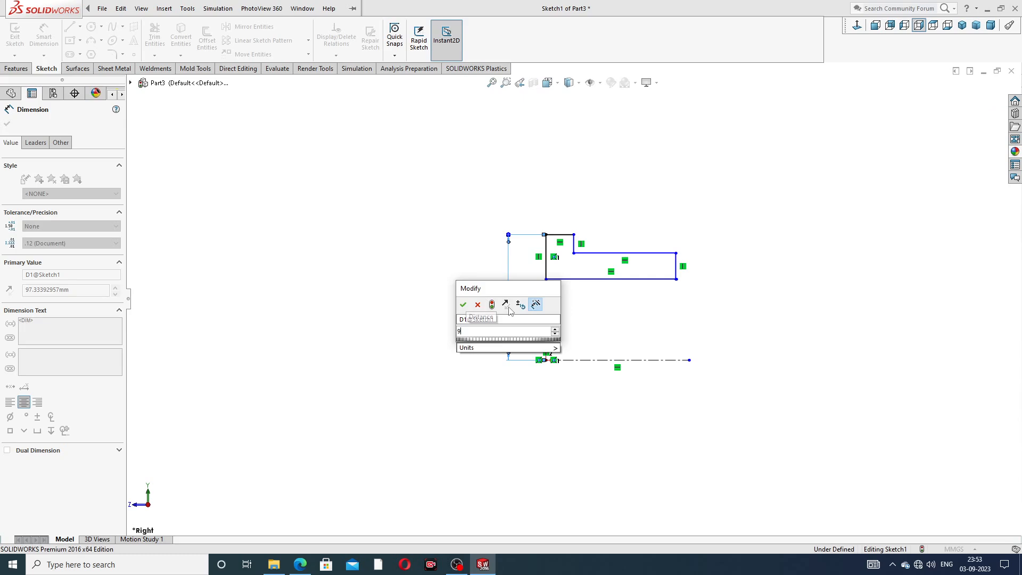
pyautogui.press('Return')
pyautogui.click(567, 322)
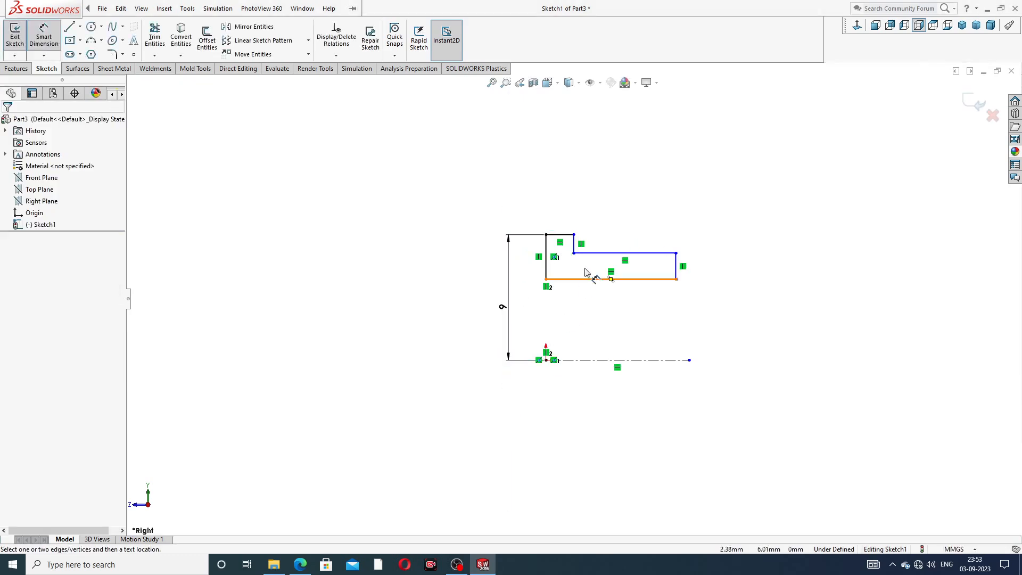
# Check the Part-03 bush PDF drawing and dimension the width of the profile's taller block as 1.5 mm
pyautogui.scroll(-1, 576, 326)
pyautogui.click(299, 564)
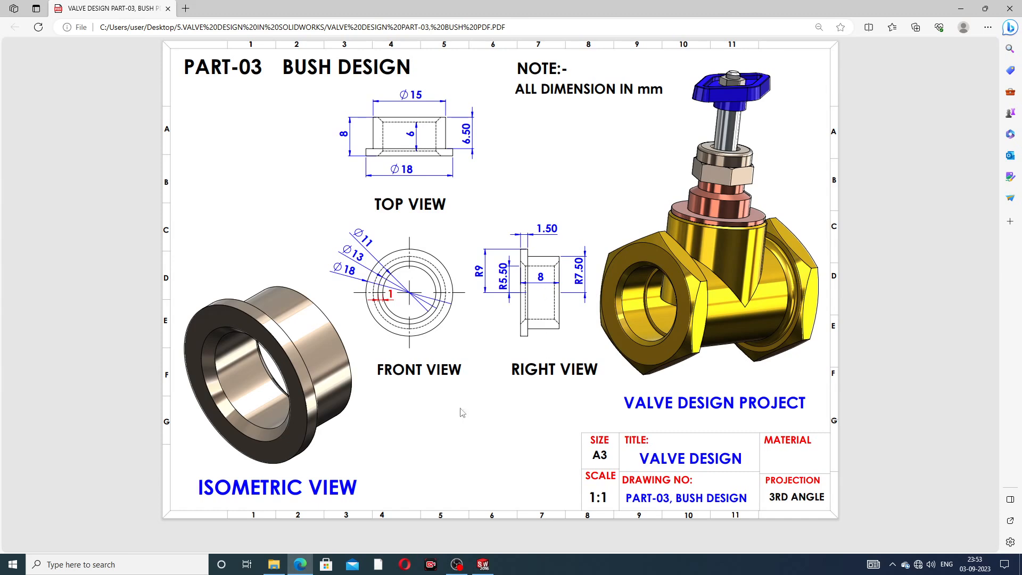
pyautogui.click(300, 564)
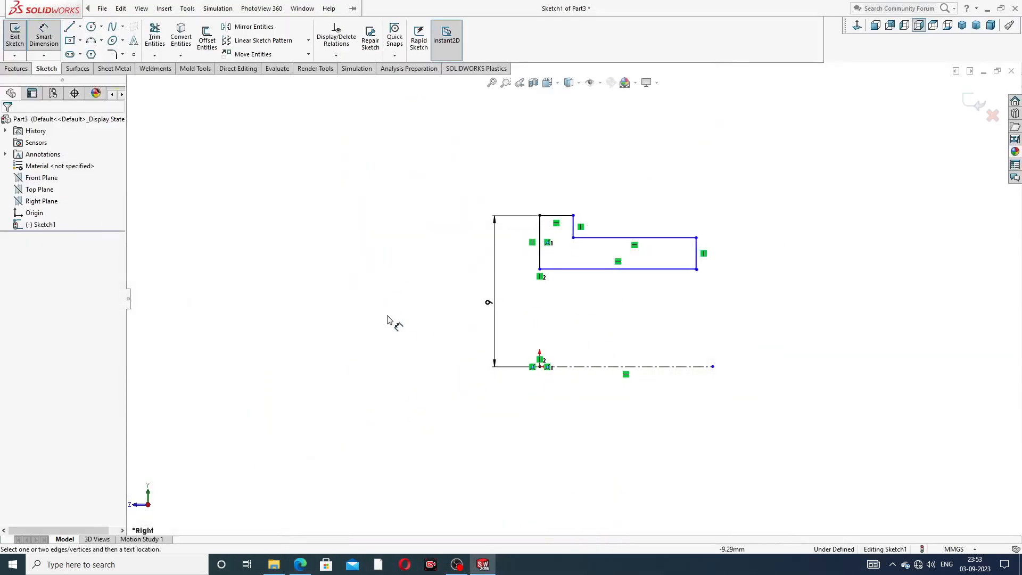
pyautogui.click(553, 216)
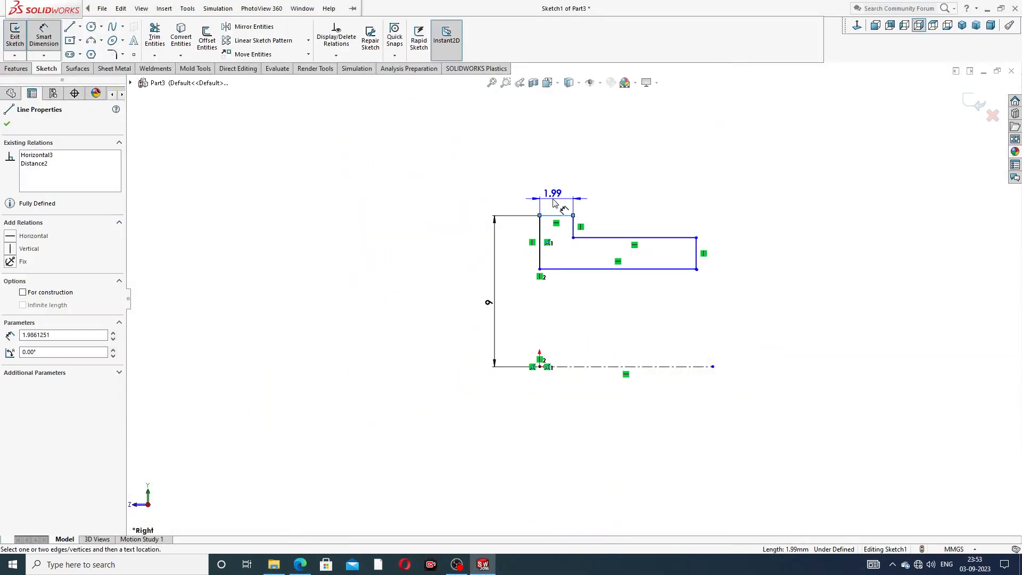
pyautogui.click(554, 203)
pyautogui.write('1.5')
pyautogui.press('Return')
pyautogui.click(615, 181)
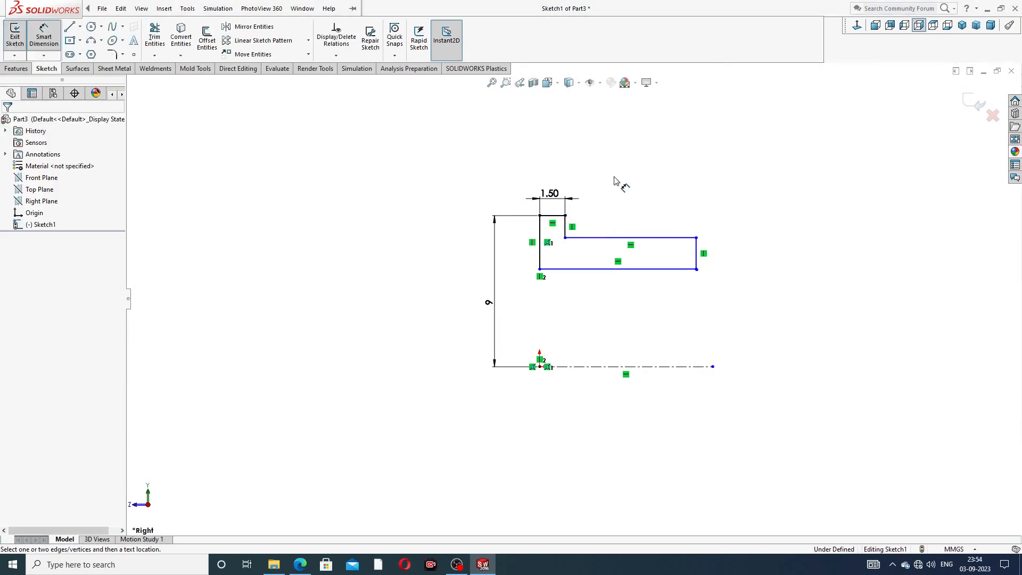
# Dimension the overall length of the profile's lower edge as 8 mm
pyautogui.click(619, 269)
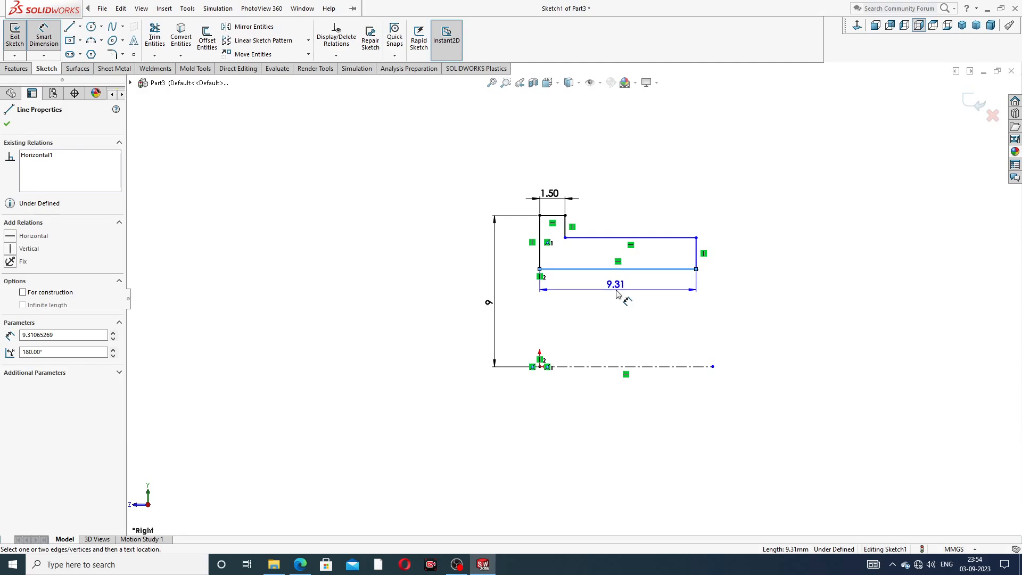
pyautogui.click(617, 294)
pyautogui.write('8')
pyautogui.press('Return')
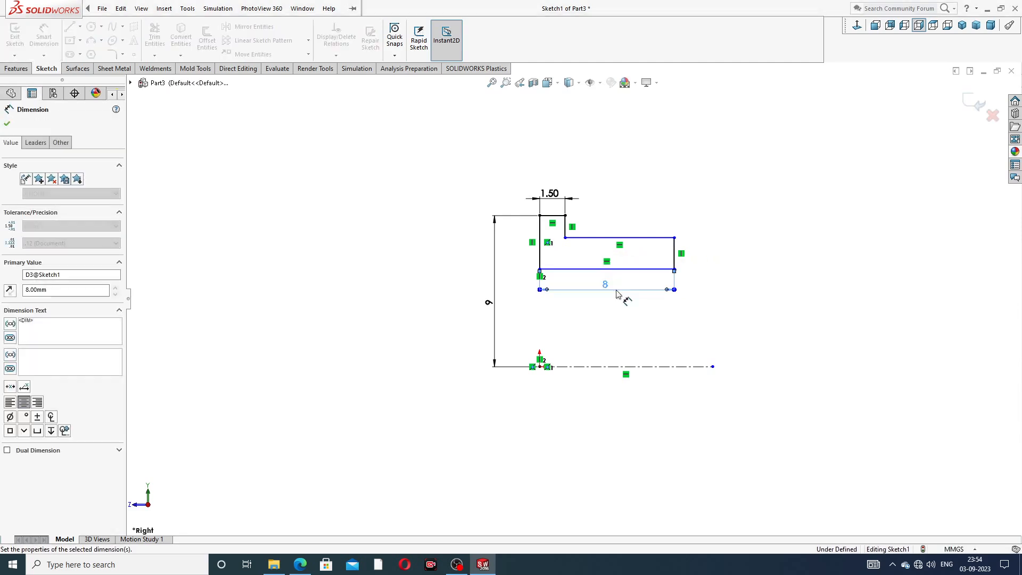
pyautogui.click(648, 194)
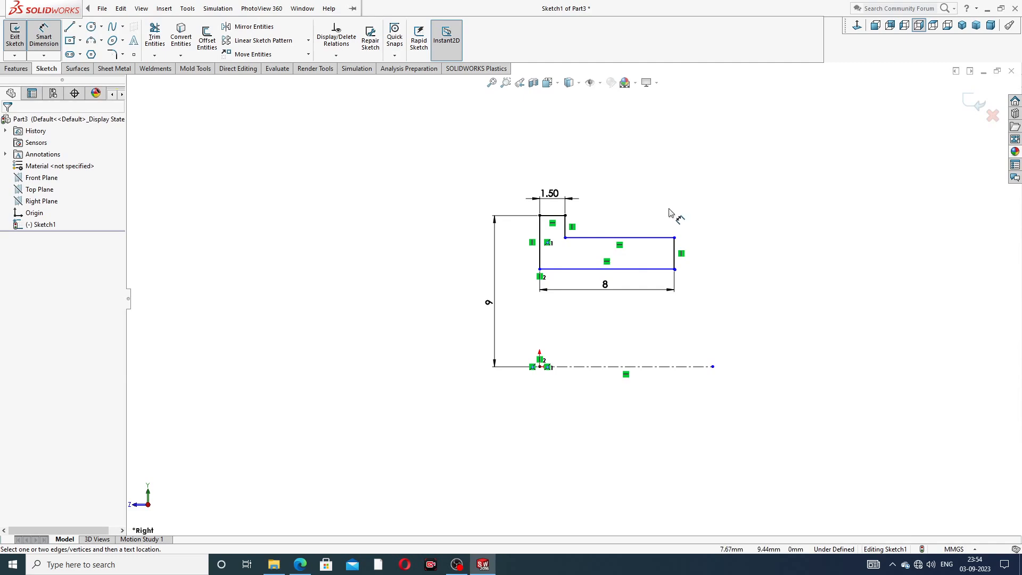
# Dimension the distance from the long step's upper edge to the centerline as 7.5 mm
pyautogui.click(648, 238)
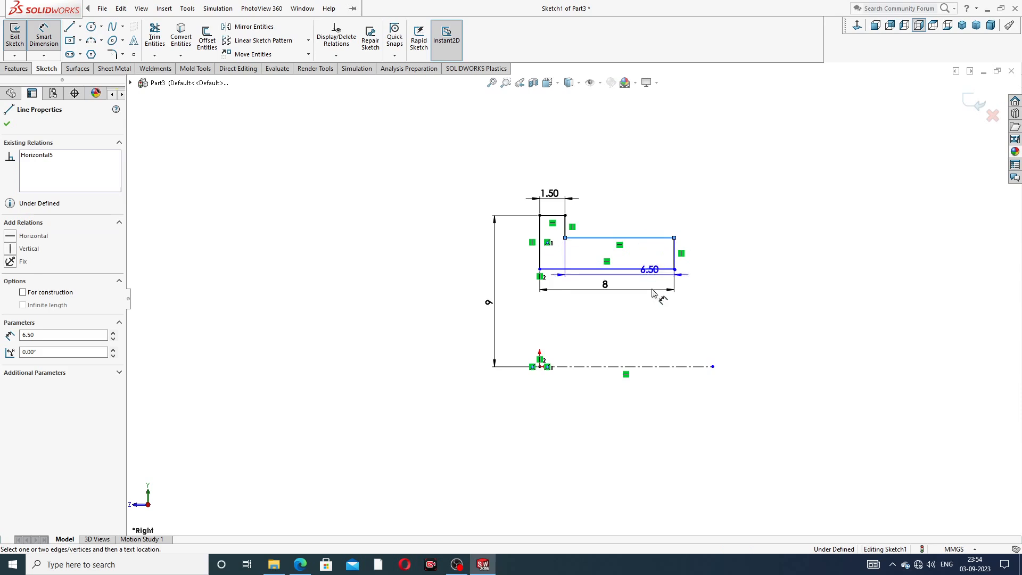
pyautogui.click(663, 367)
pyautogui.click(733, 300)
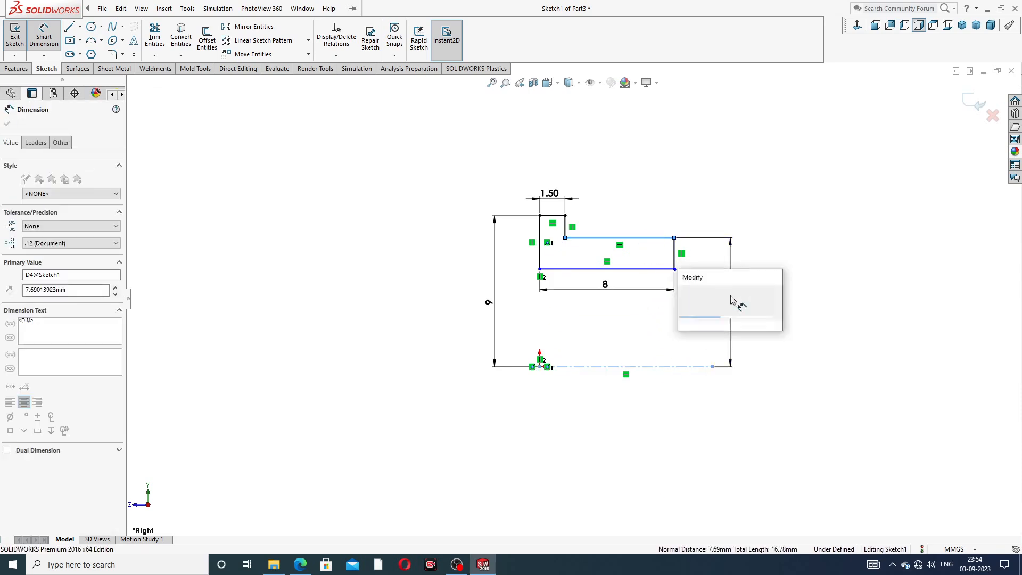
pyautogui.write('7.5')
pyautogui.press('Return')
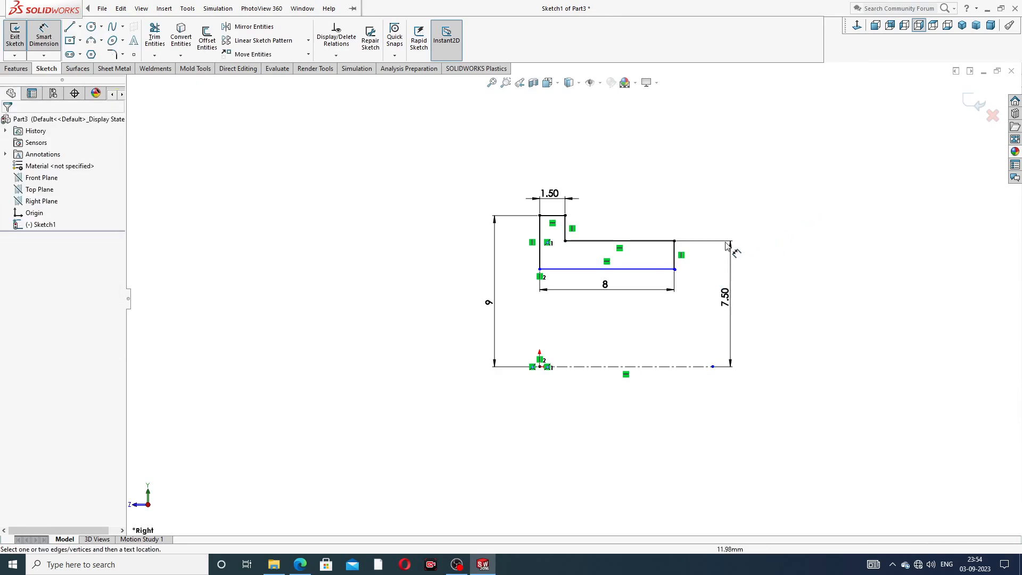
# Dimension the distance from the profile's lower edge to the centerline as 5.5 mm
pyautogui.click(660, 269)
pyautogui.click(663, 367)
pyautogui.click(704, 326)
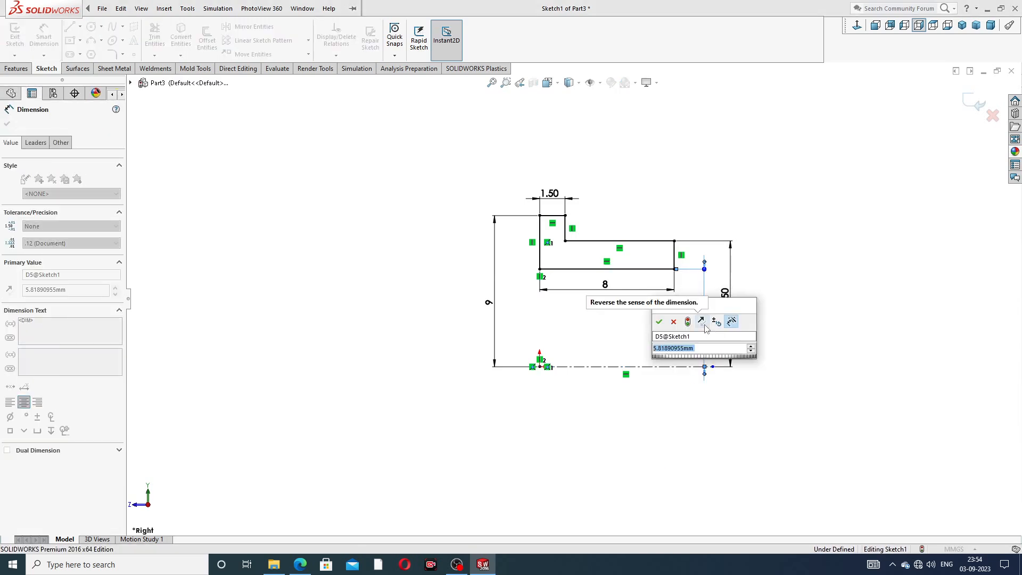
pyautogui.write('5.5')
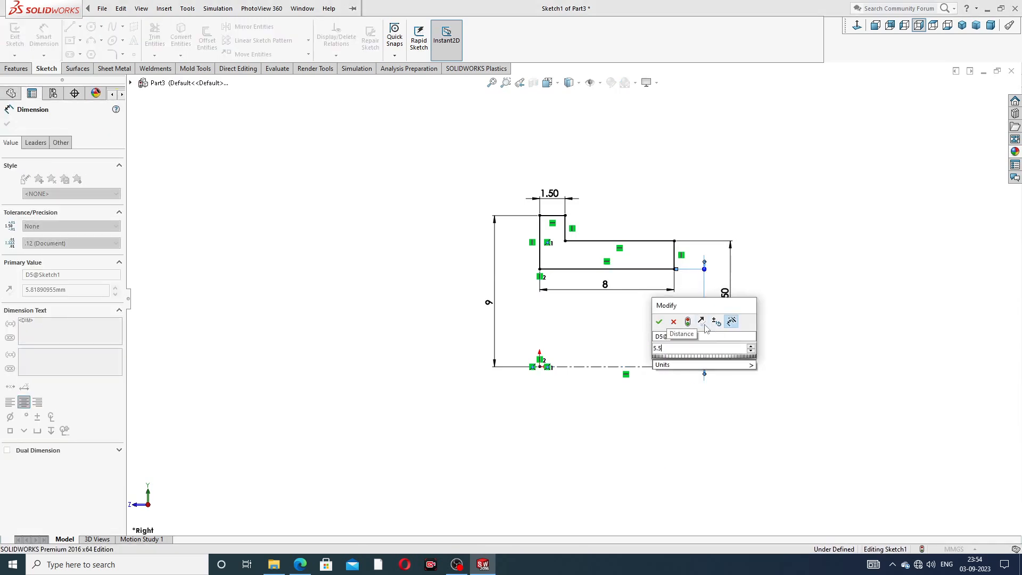
pyautogui.press('Return')
pyautogui.click(763, 199)
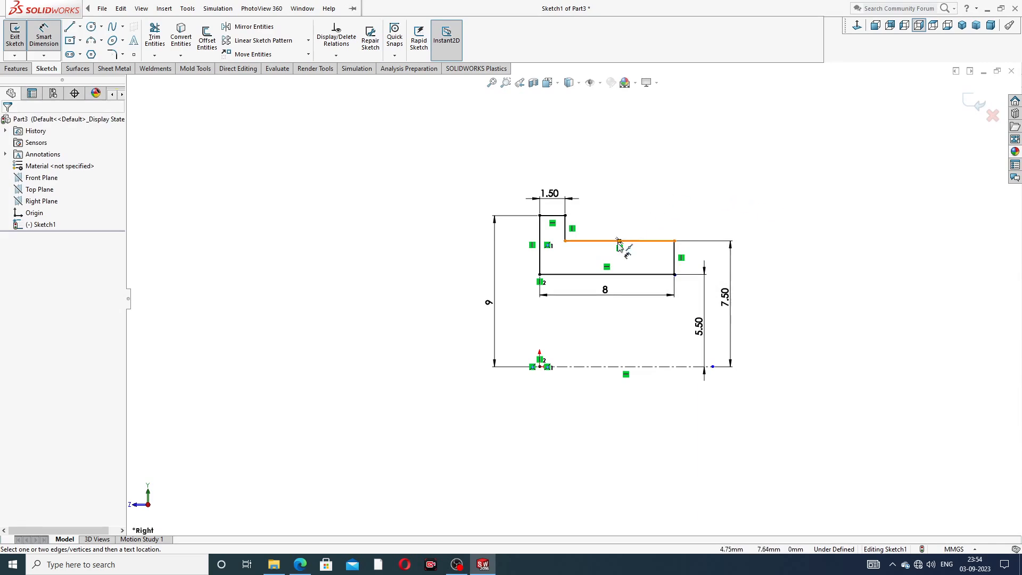
# Tidy the sketch by moving the 8, 7.5, 5.5 and 9 mm dimensions closer to the profile, and leave Smart Dimension
pyautogui.scroll(-1, 621, 242)
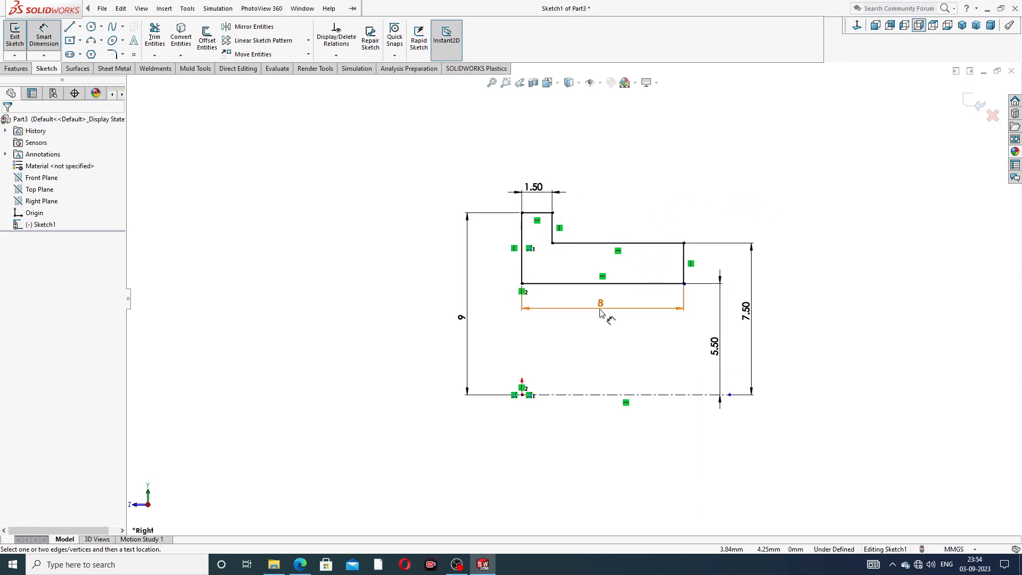
pyautogui.moveTo(600, 310); pyautogui.dragTo(596, 305)
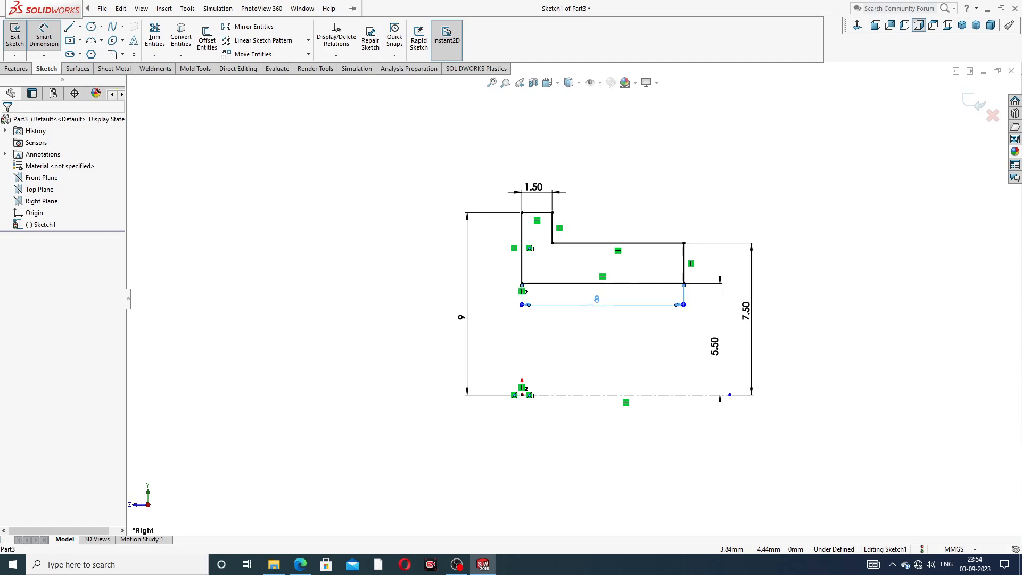
pyautogui.moveTo(748, 317); pyautogui.dragTo(757, 313)
pyautogui.moveTo(717, 343); pyautogui.dragTo(707, 340)
pyautogui.moveTo(761, 316); pyautogui.dragTo(738, 330)
pyautogui.click(749, 326)
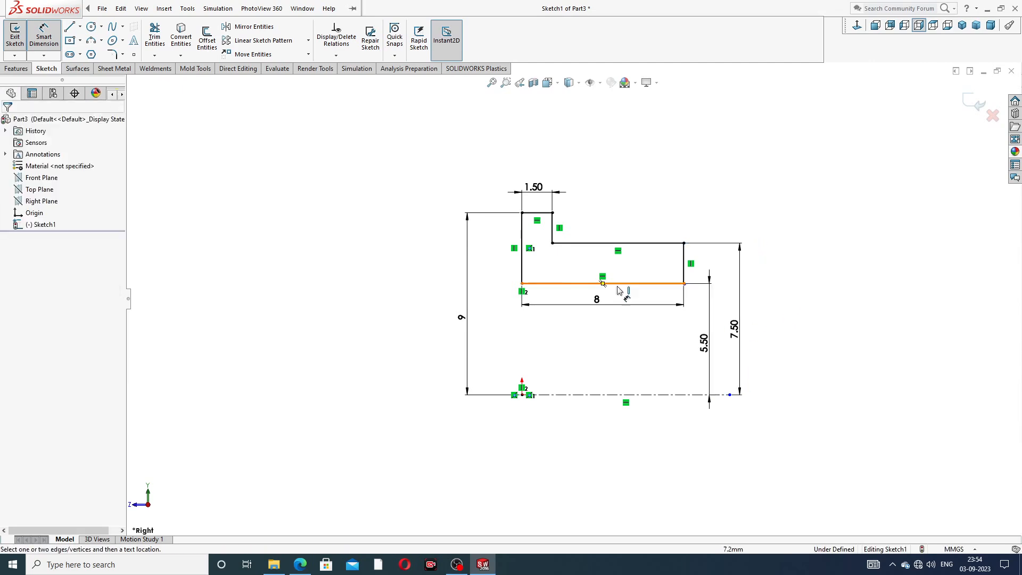
pyautogui.moveTo(462, 318); pyautogui.dragTo(492, 319)
pyautogui.click(655, 170)
pyautogui.rightClick(767, 166)
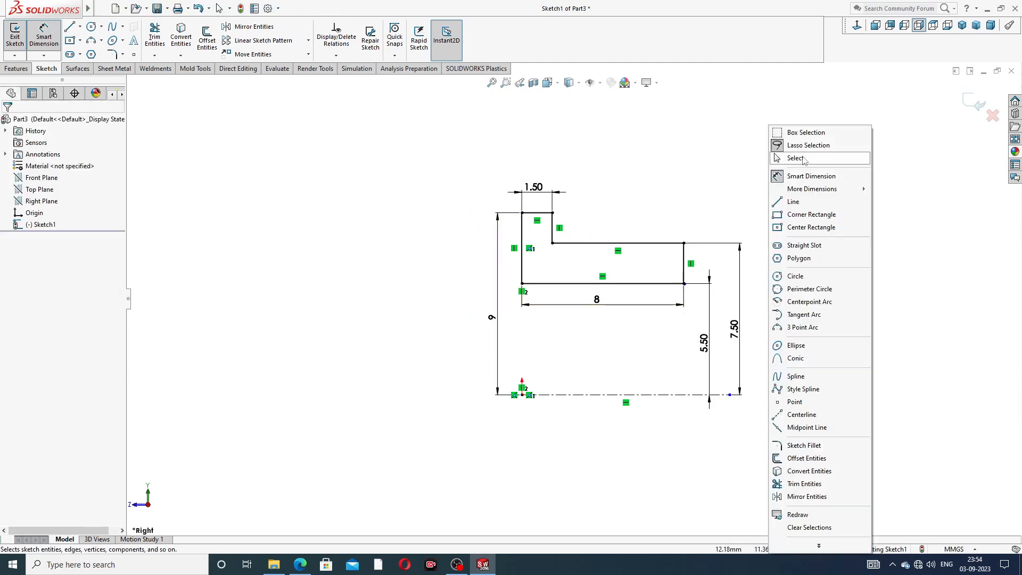
pyautogui.click(802, 158)
# Revolve the stepped profile region 360° about the horizontal centerline to form the bush, and view it from the sleeve end
pyautogui.scroll(-1, 673, 290)
pyautogui.scroll(-1, 599, 347)
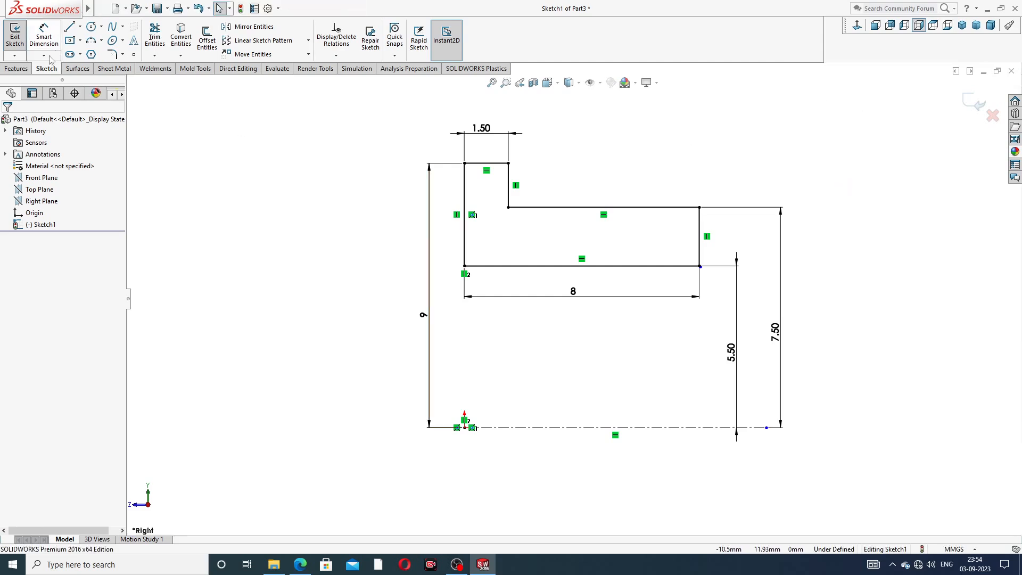
pyautogui.click(26, 69)
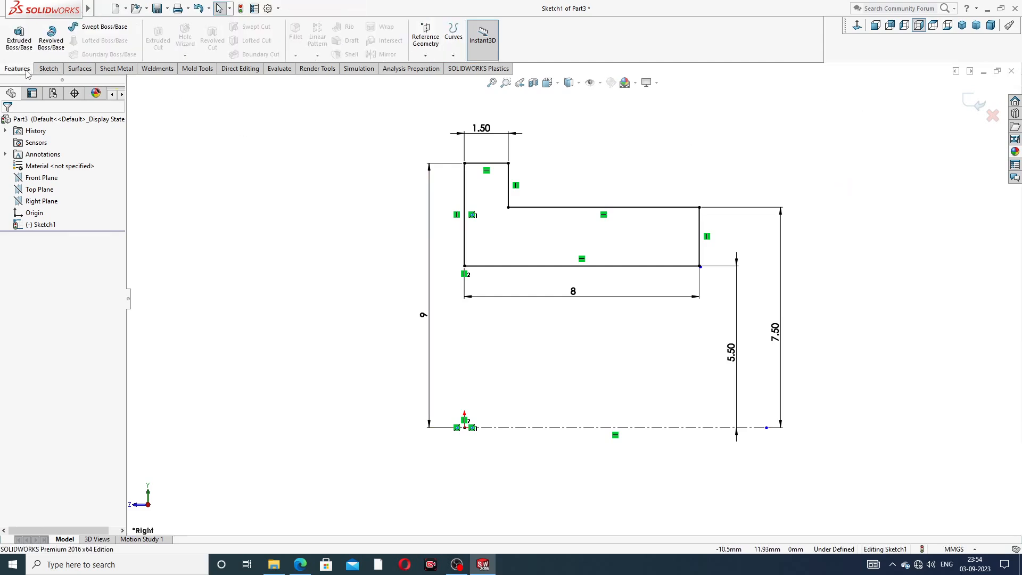
pyautogui.click(53, 50)
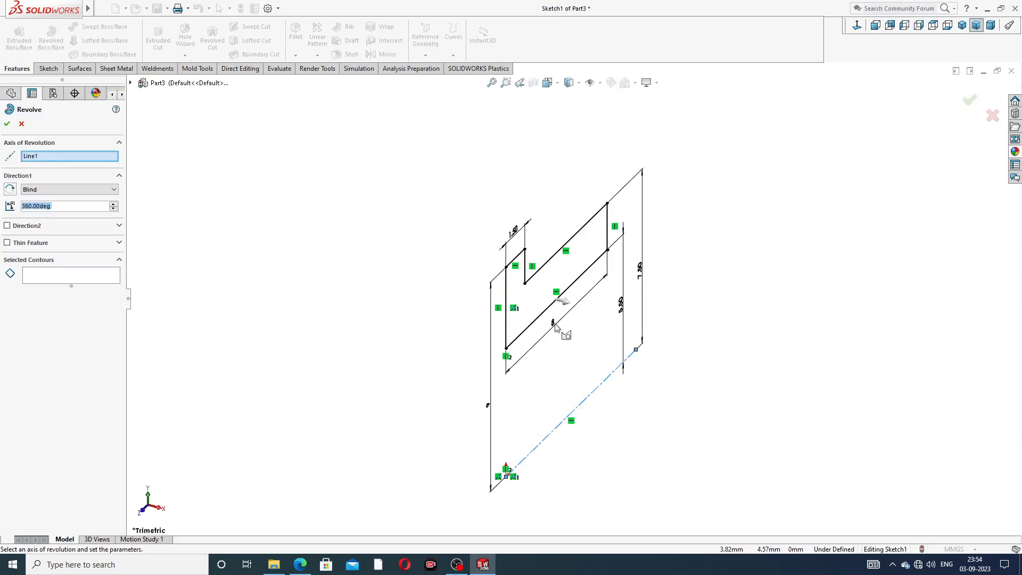
pyautogui.click(548, 311)
pyautogui.scroll(2, 554, 319)
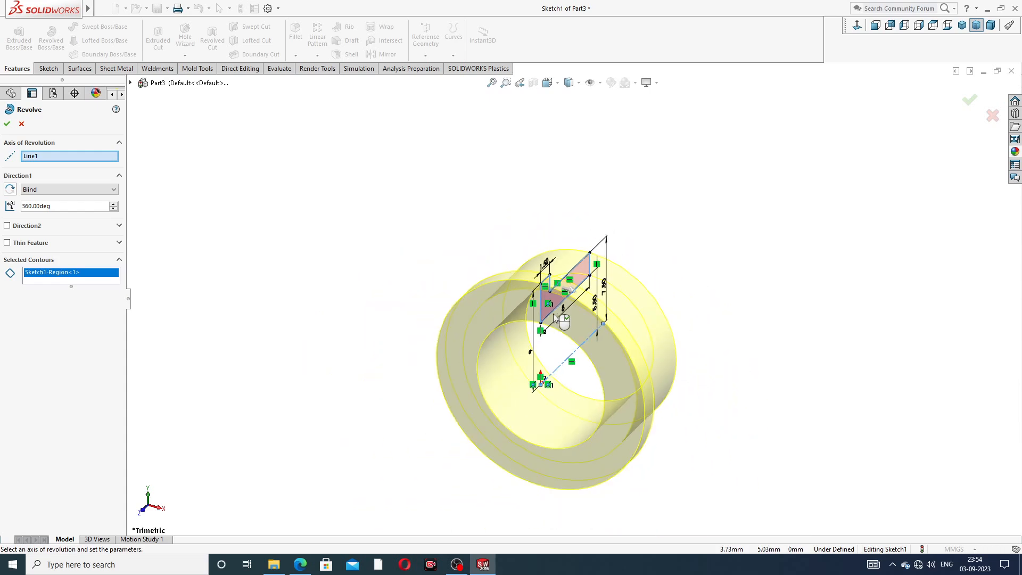
pyautogui.moveTo(604, 325); pyautogui.dragTo(552, 271, button='middle')
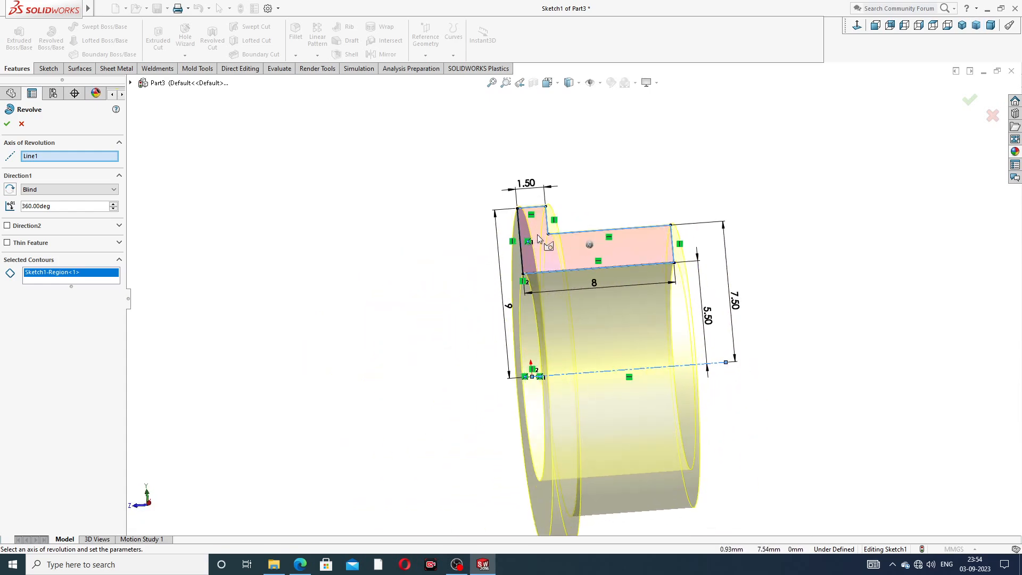
pyautogui.click(8, 124)
pyautogui.moveTo(685, 317); pyautogui.dragTo(682, 240, button='middle')
pyautogui.scroll(3, 678, 314)
pyautogui.moveTo(707, 341); pyautogui.dragTo(604, 420, button='middle')
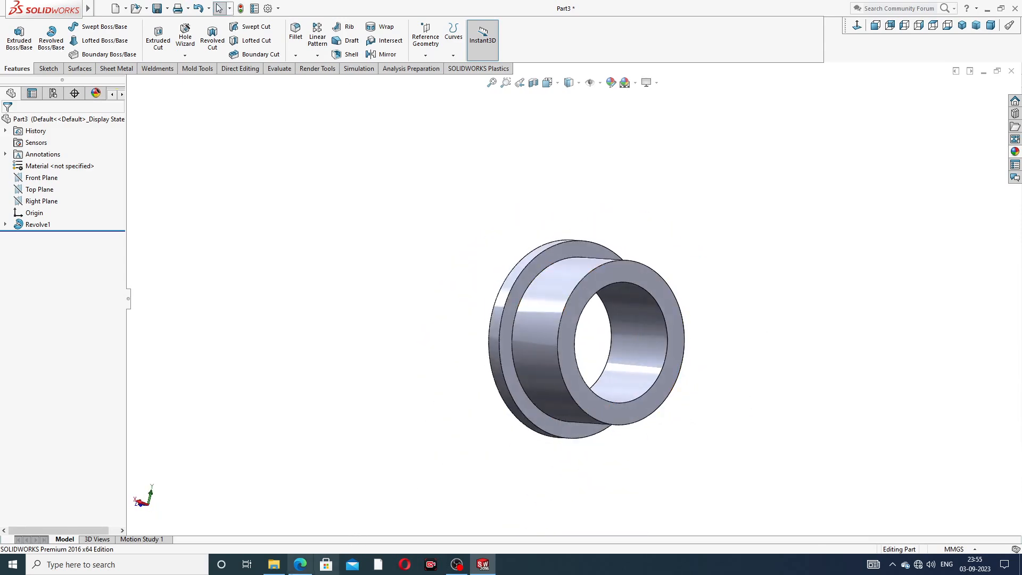
# Chamfer the bush's two inner bore edges at both ends with a distance of 1 mm and an angle of 45°
pyautogui.click(300, 564)
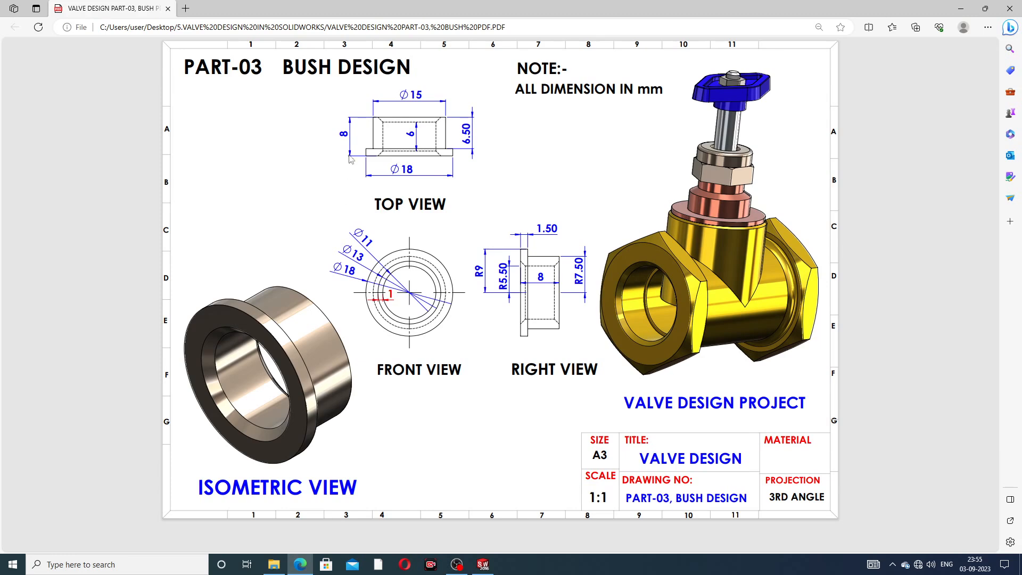
pyautogui.click(300, 563)
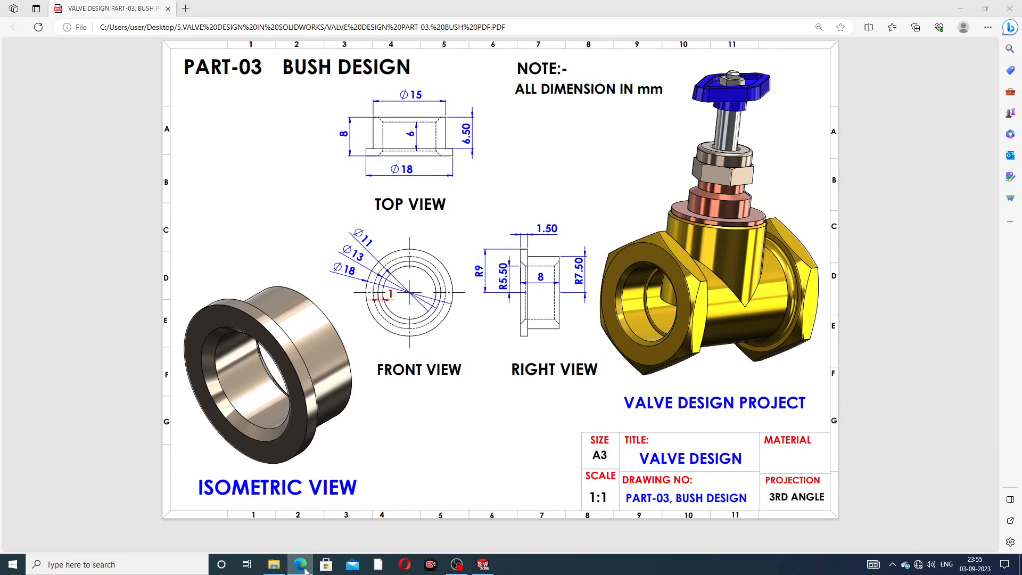
pyautogui.click(295, 56)
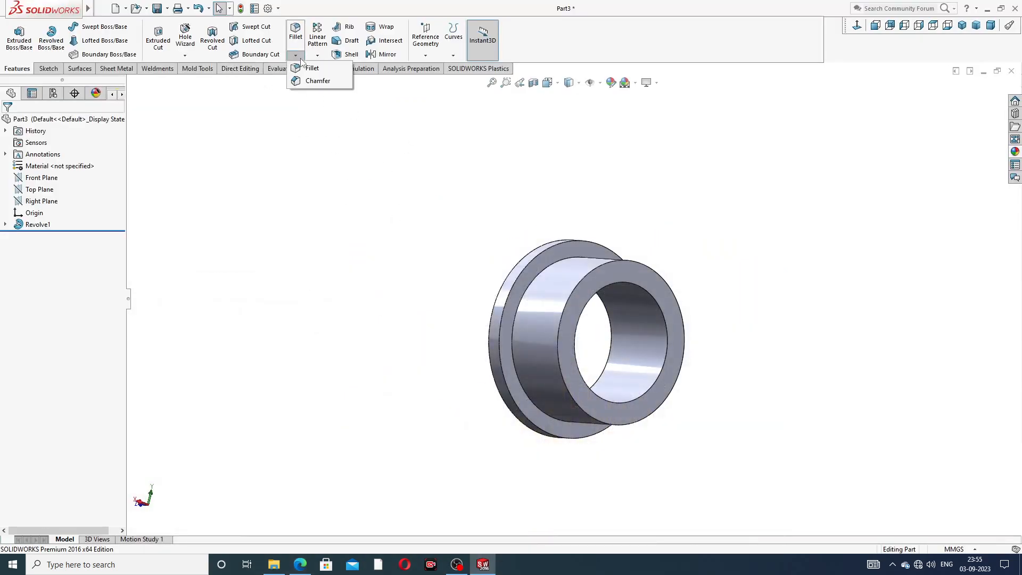
pyautogui.click(322, 80)
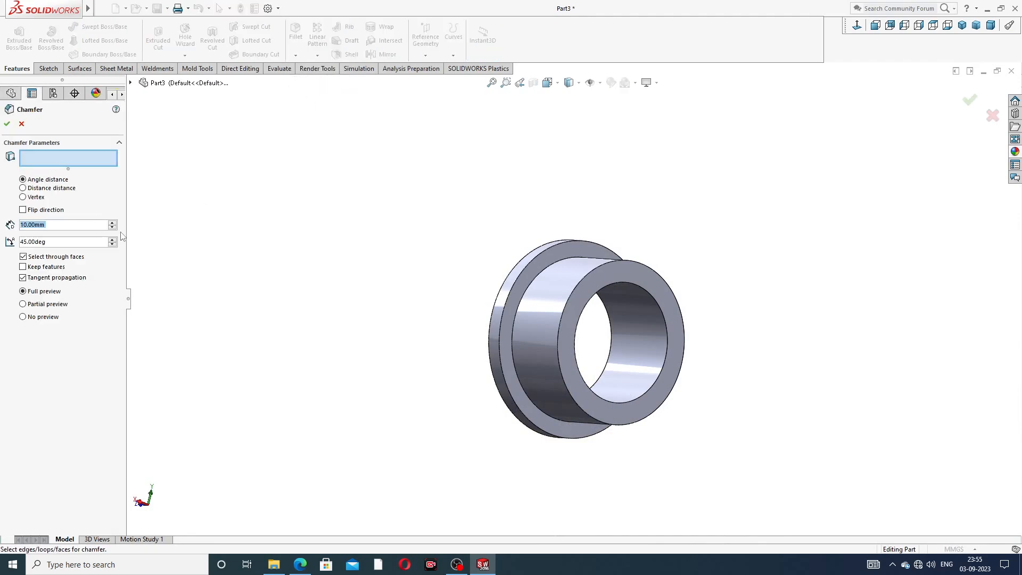
pyautogui.write('1')
pyautogui.press('Return')
pyautogui.moveTo(603, 298); pyautogui.dragTo(576, 303, button='middle')
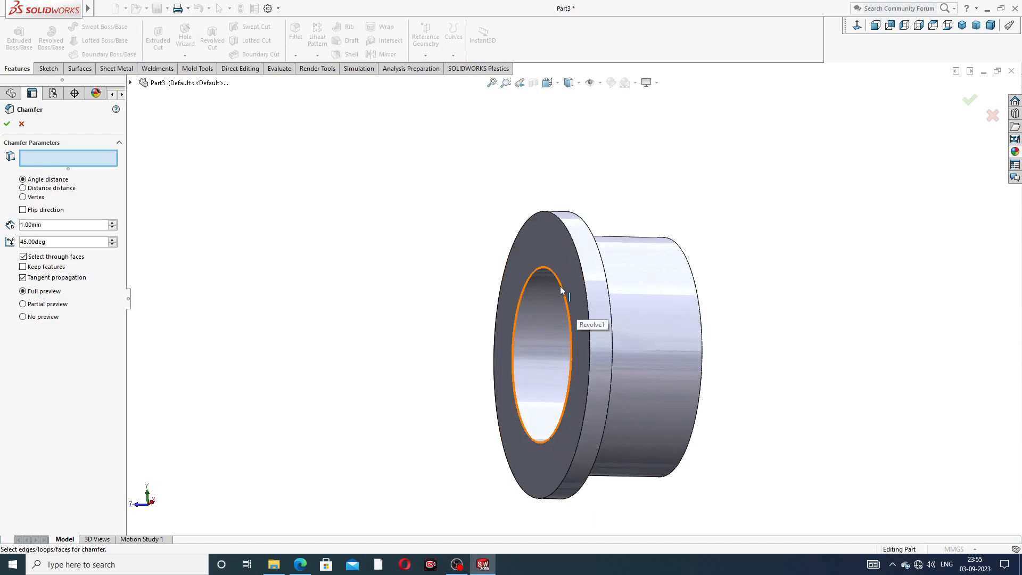
pyautogui.click(560, 286)
pyautogui.moveTo(713, 336); pyautogui.dragTo(658, 311, button='middle')
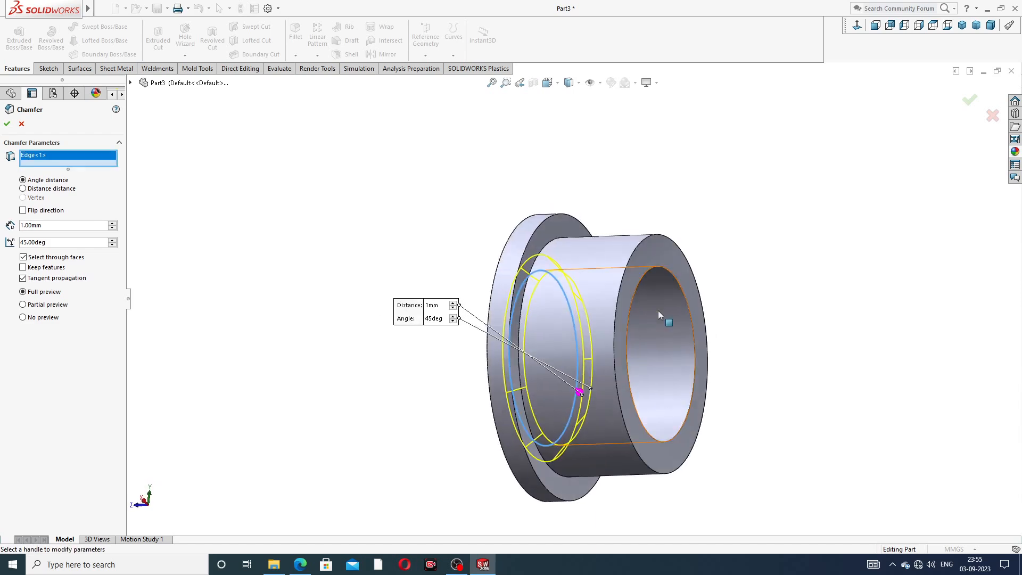
pyautogui.click(651, 269)
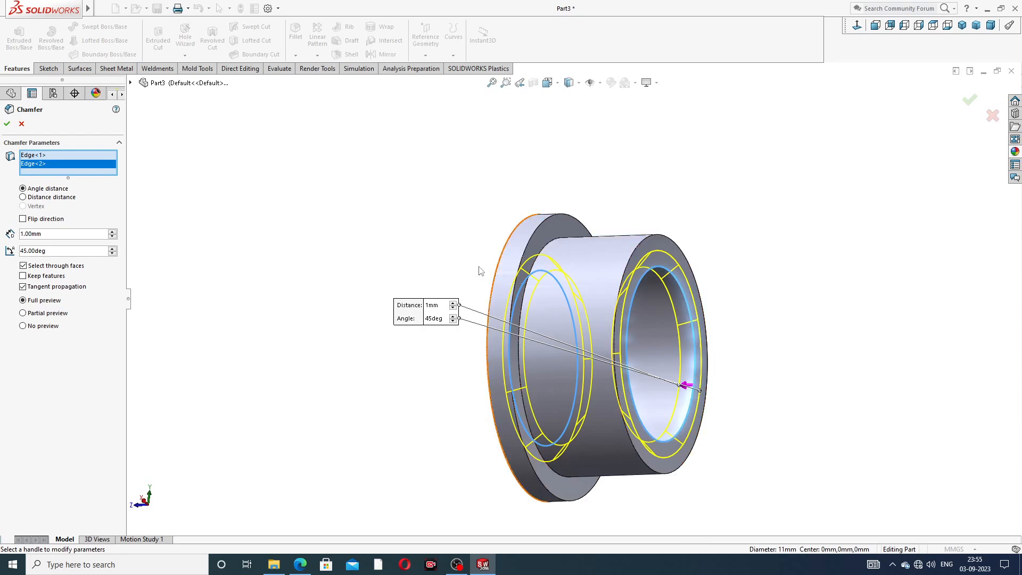
pyautogui.click(7, 124)
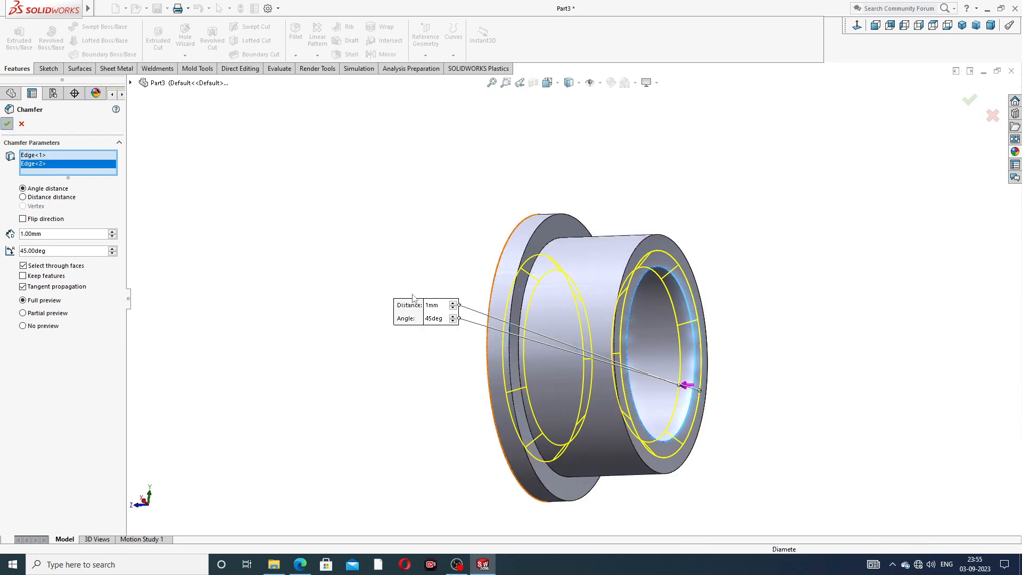
# Apply the chromium plate appearance from the Chrome metals to the bush
pyautogui.scroll(3, 573, 381)
pyautogui.moveTo(573, 381); pyautogui.dragTo(690, 217, button='middle')
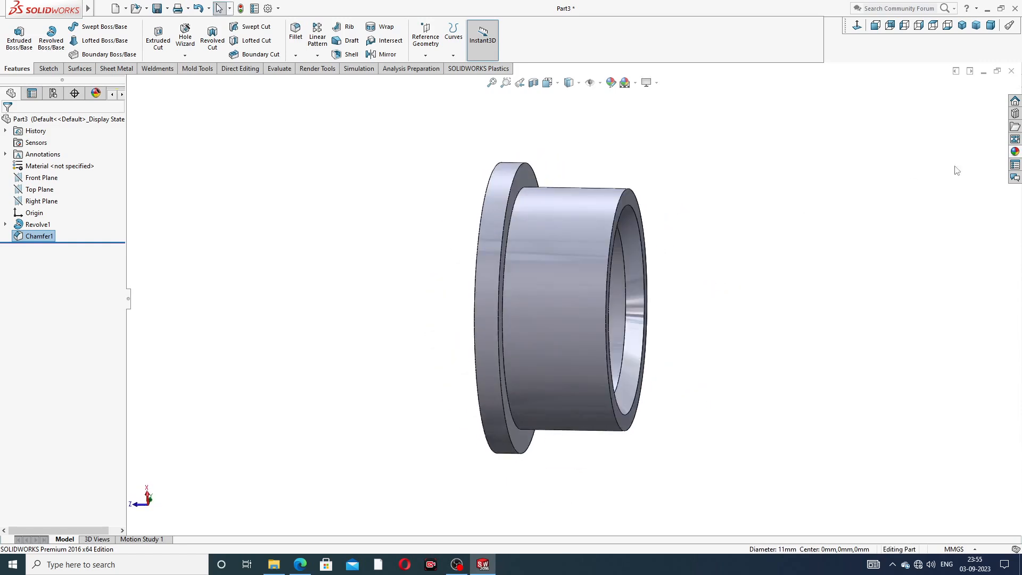
pyautogui.click(1015, 152)
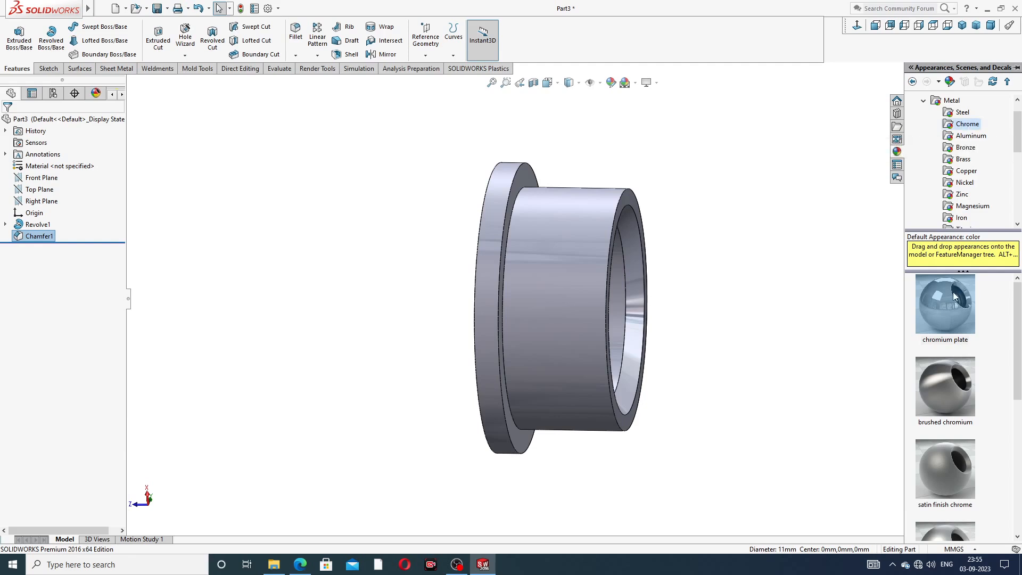
pyautogui.doubleClick(949, 314)
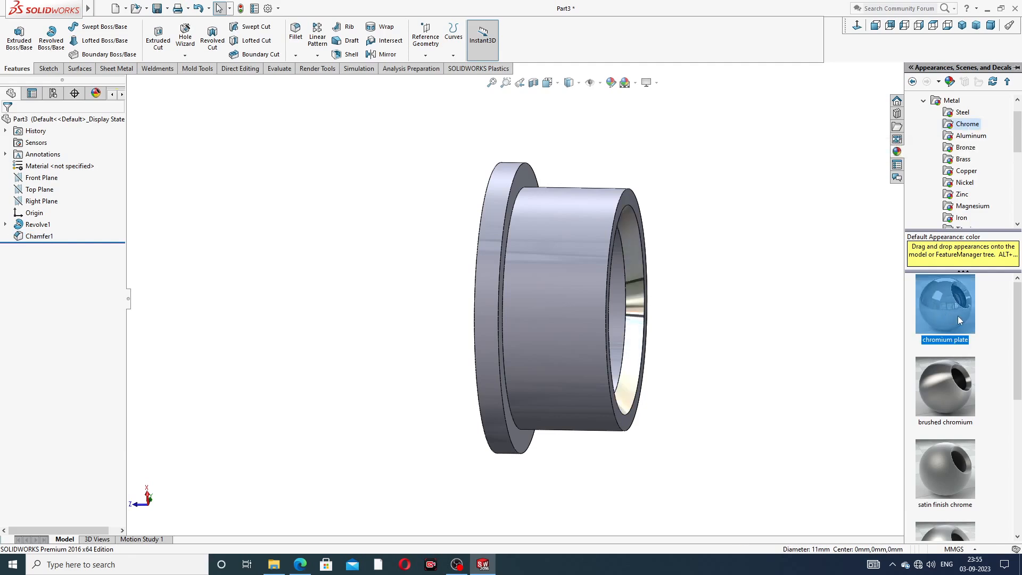
# Examine the finished bush from several angles, including the isometric view, checking its flange, sleeve and chamfered bore
pyautogui.moveTo(792, 328); pyautogui.dragTo(762, 211, button='middle')
pyautogui.scroll(-2, 685, 314)
pyautogui.scroll(3, 675, 271)
pyautogui.moveTo(810, 244); pyautogui.dragTo(599, 277, button='middle')
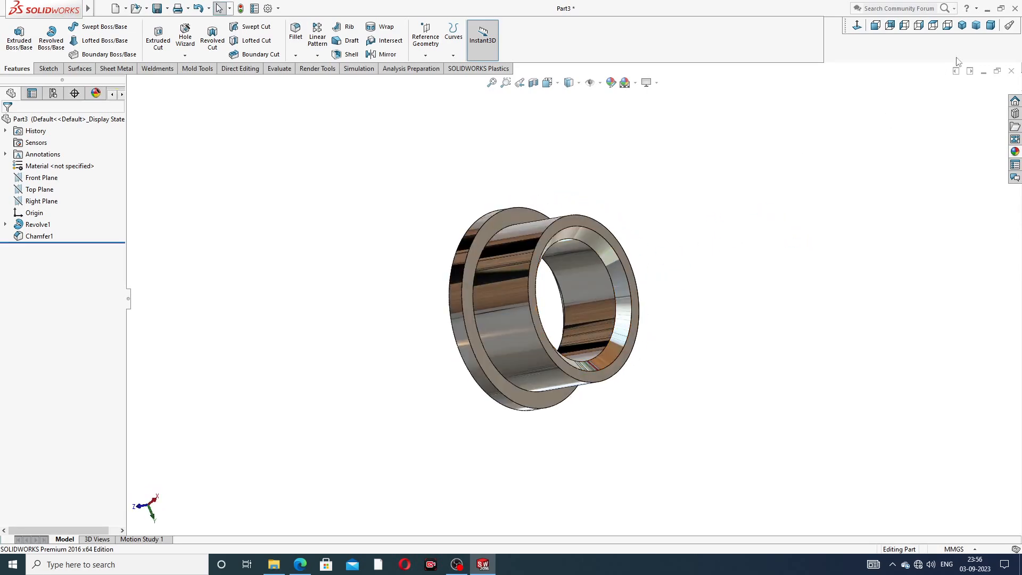
pyautogui.click(962, 25)
pyautogui.moveTo(811, 287); pyautogui.dragTo(734, 219, button='middle')
pyautogui.moveTo(665, 294); pyautogui.dragTo(657, 302, button='middle')
pyautogui.scroll(-2, 590, 324)
pyautogui.moveTo(707, 223); pyautogui.dragTo(664, 169, button='middle')
pyautogui.scroll(-1, 664, 169)
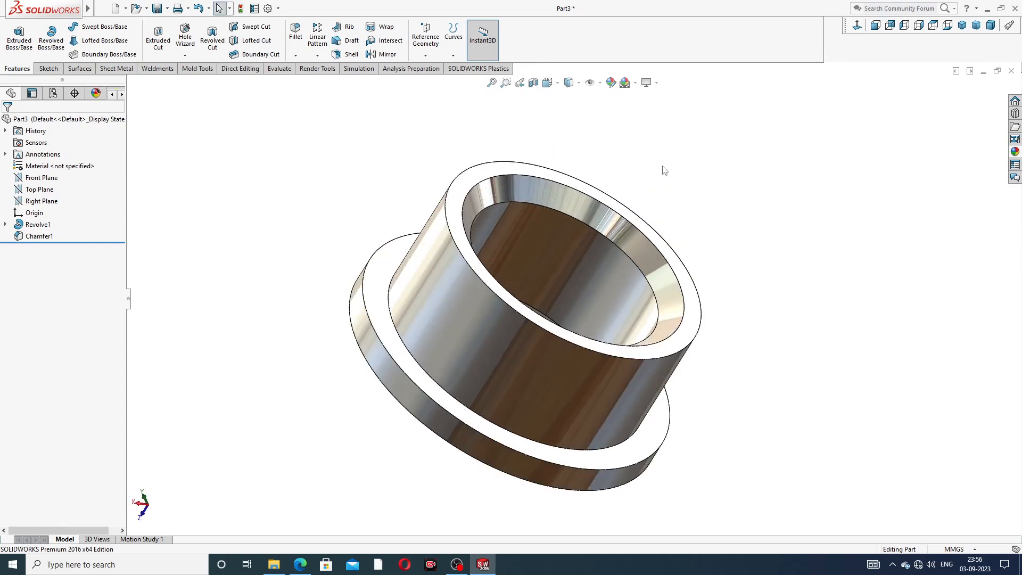
pyautogui.scroll(1, 677, 248)
pyautogui.scroll(-1, 570, 371)
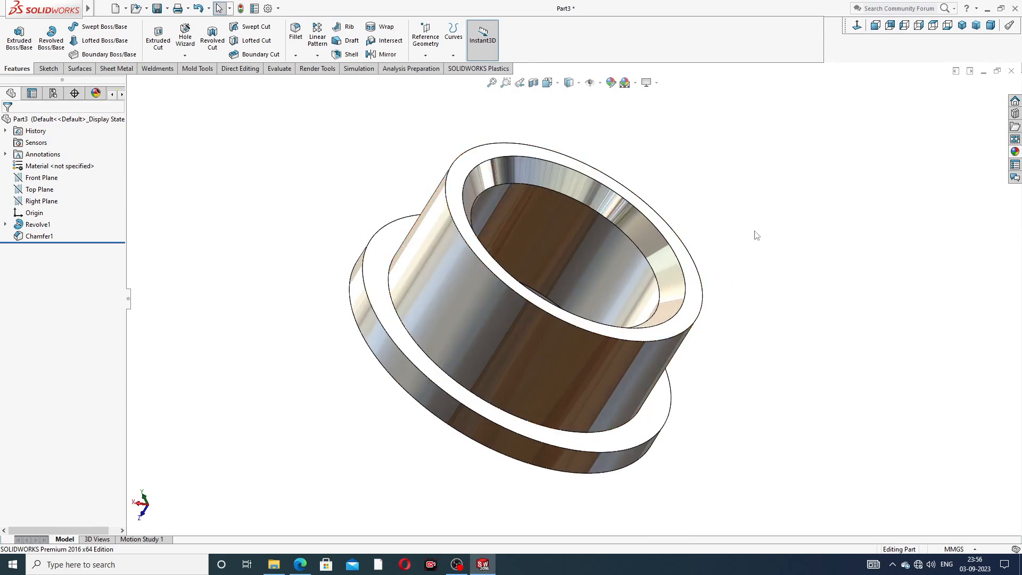
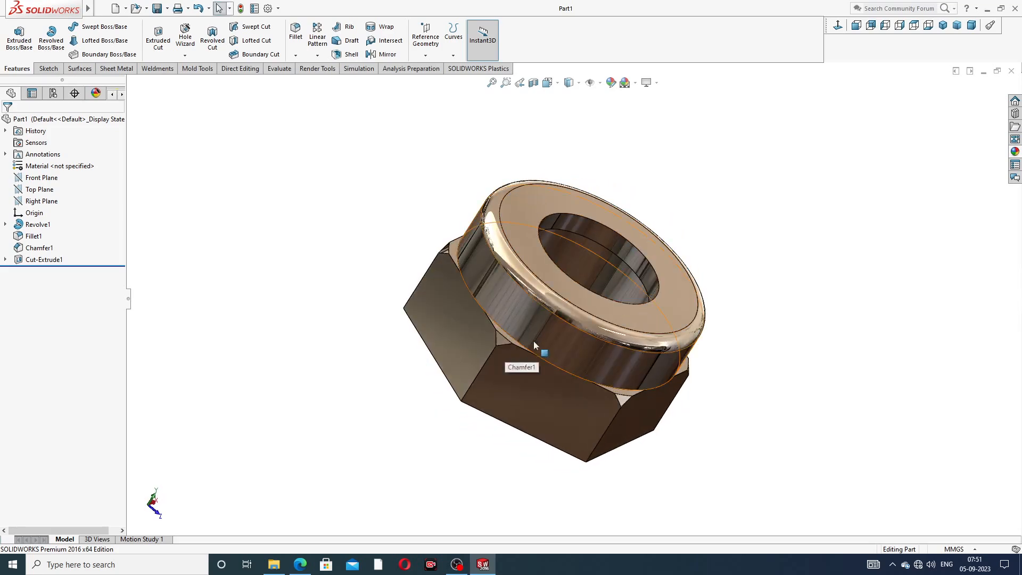
# Close the open gland part and create a new part document
pyautogui.scroll(-2, 548, 324)
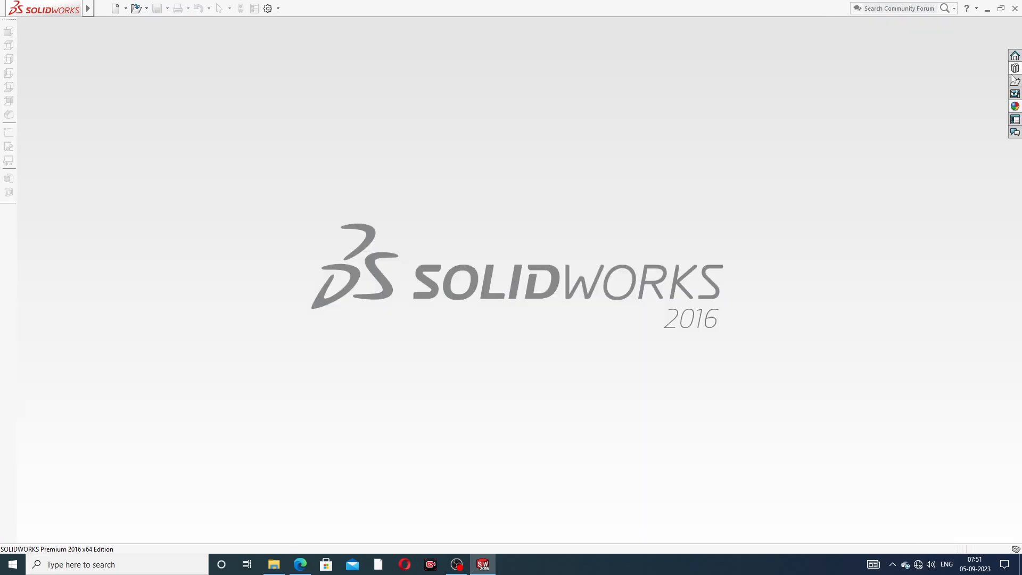
pyautogui.click(1011, 71)
pyautogui.click(115, 8)
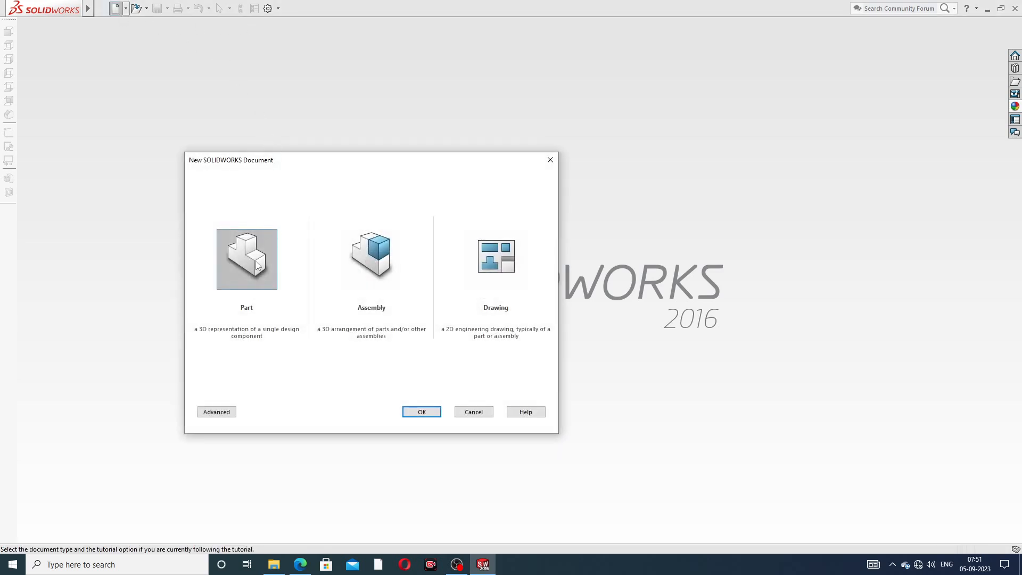
pyautogui.click(420, 411)
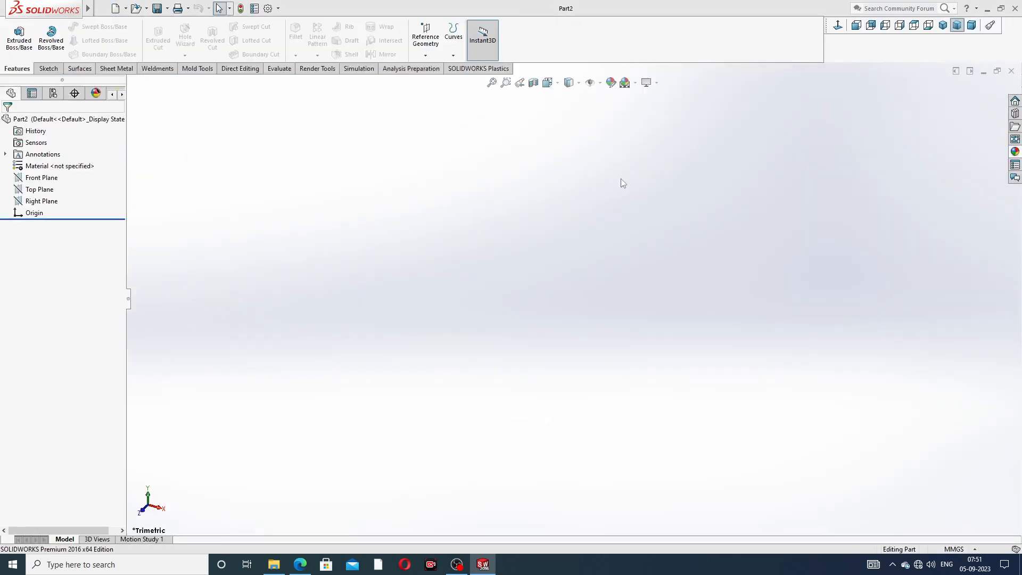
# Apply the Plain White scene and set both the shaded and the wireframe image quality of the document to the highest resolution
pyautogui.click(635, 83)
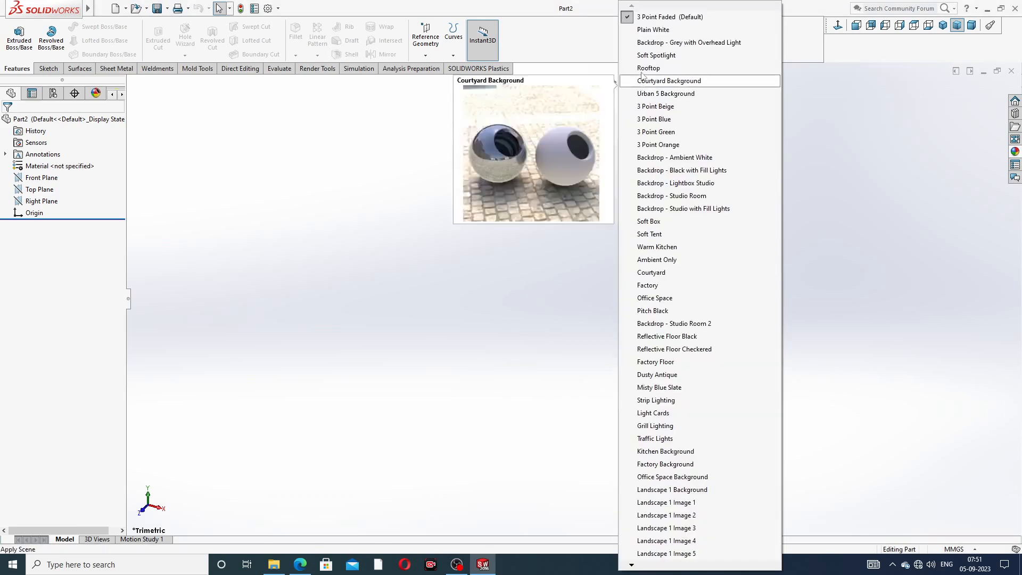
pyautogui.click(655, 30)
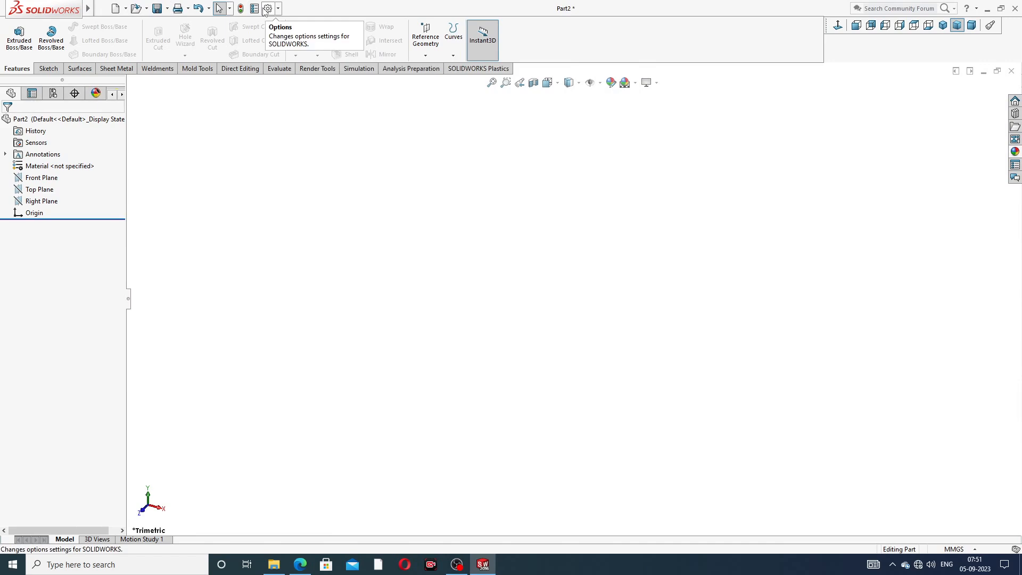
pyautogui.click(268, 9)
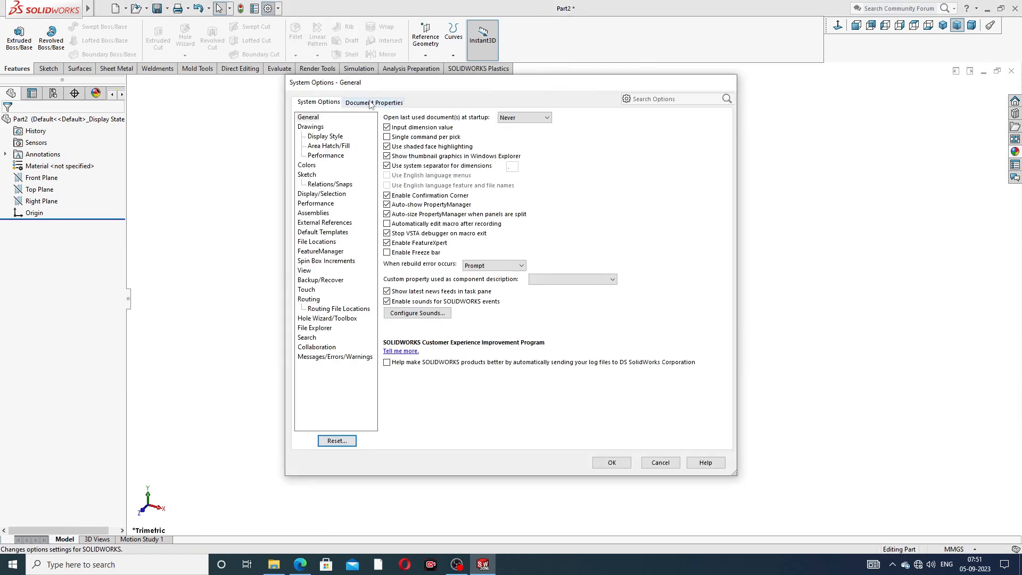
pyautogui.click(371, 102)
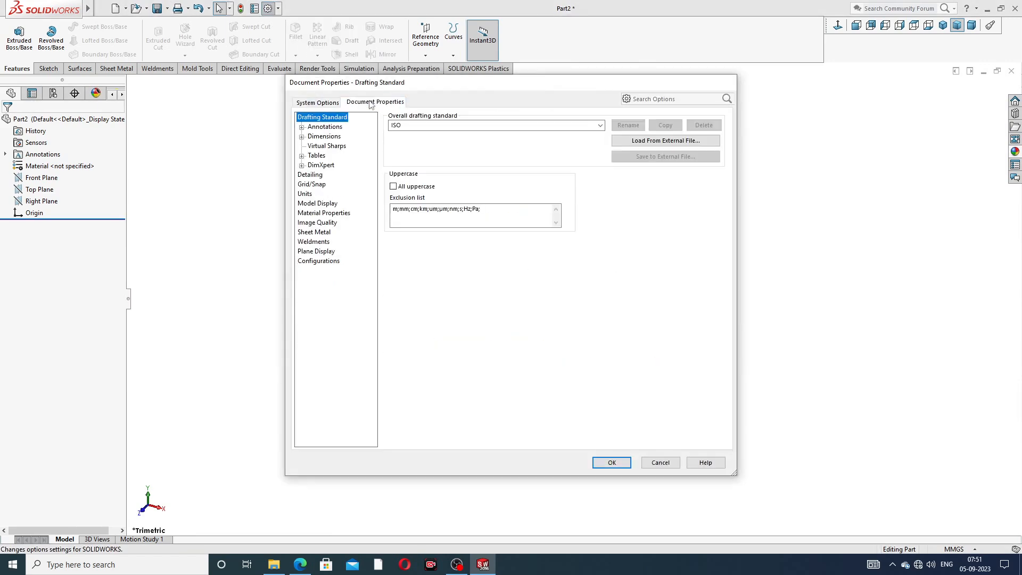
pyautogui.click(322, 224)
pyautogui.moveTo(479, 134); pyautogui.dragTo(587, 134)
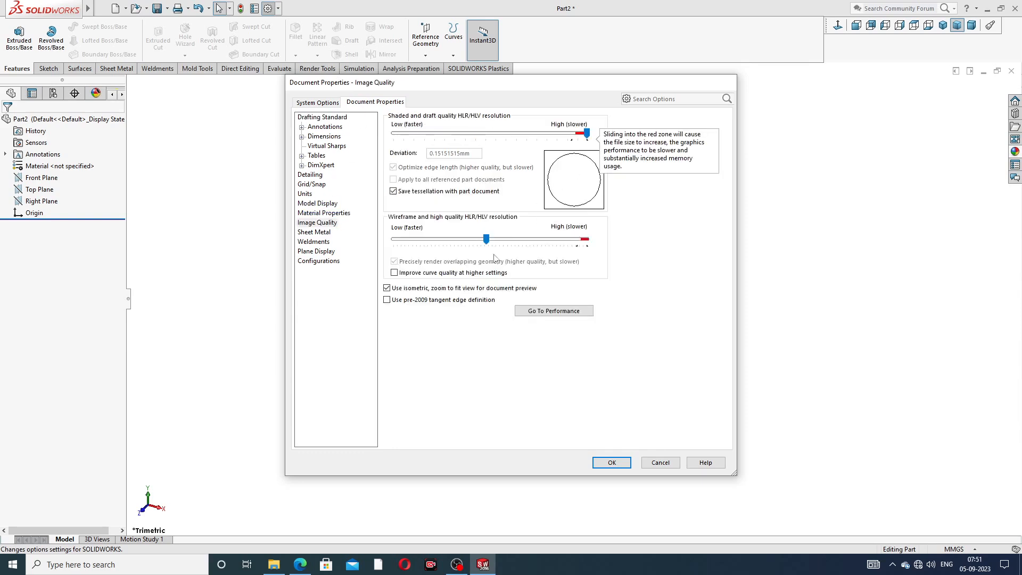
pyautogui.moveTo(486, 239); pyautogui.dragTo(587, 239)
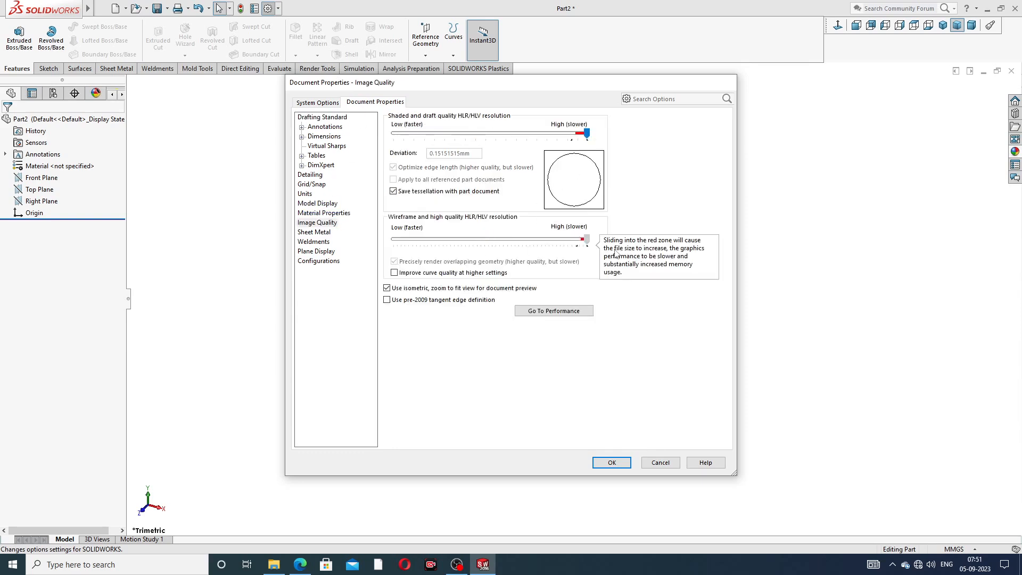
pyautogui.click(614, 463)
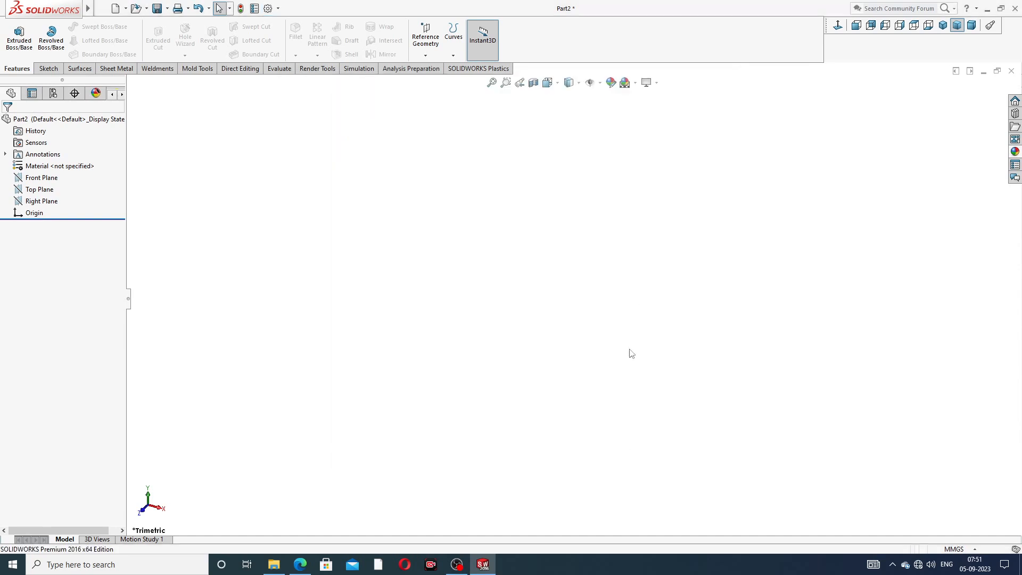
pyautogui.click(626, 83)
pyautogui.click(920, 169)
# After consulting the Part-04 gland drawing, sketch a vertical centerline about 79 mm long on the Right Plane, ending at the origin
pyautogui.click(301, 565)
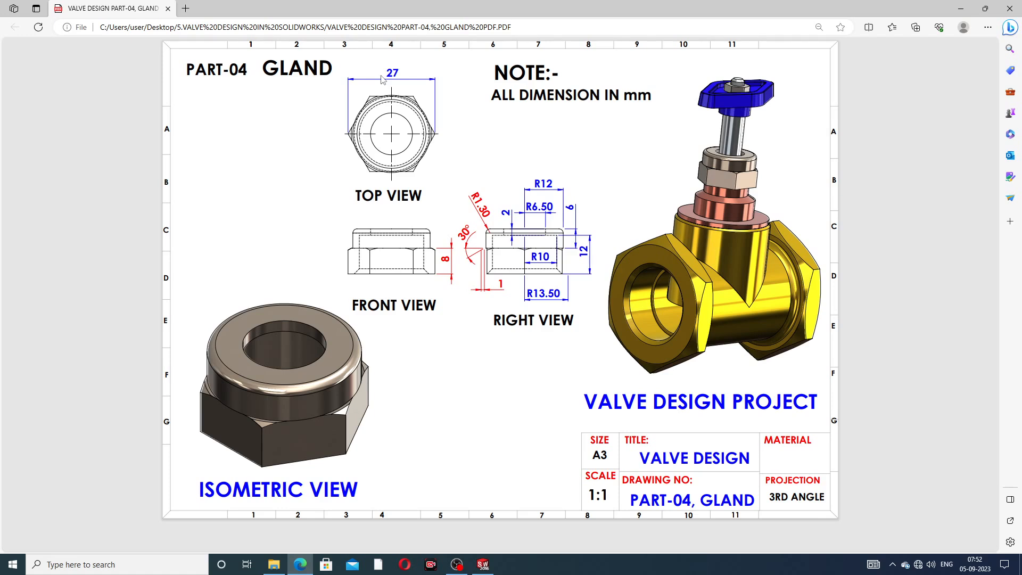
pyautogui.click(300, 564)
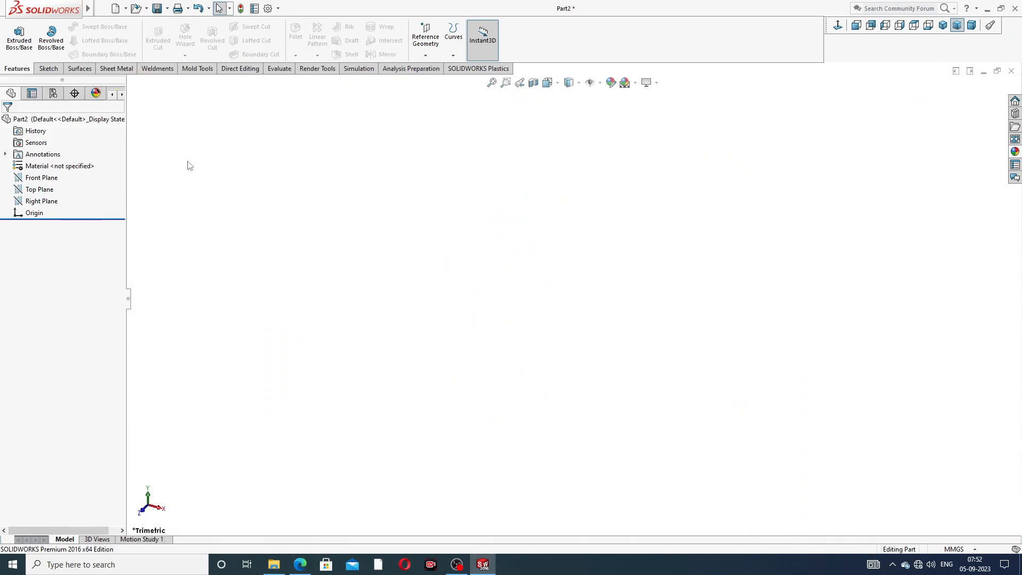
pyautogui.click(48, 201)
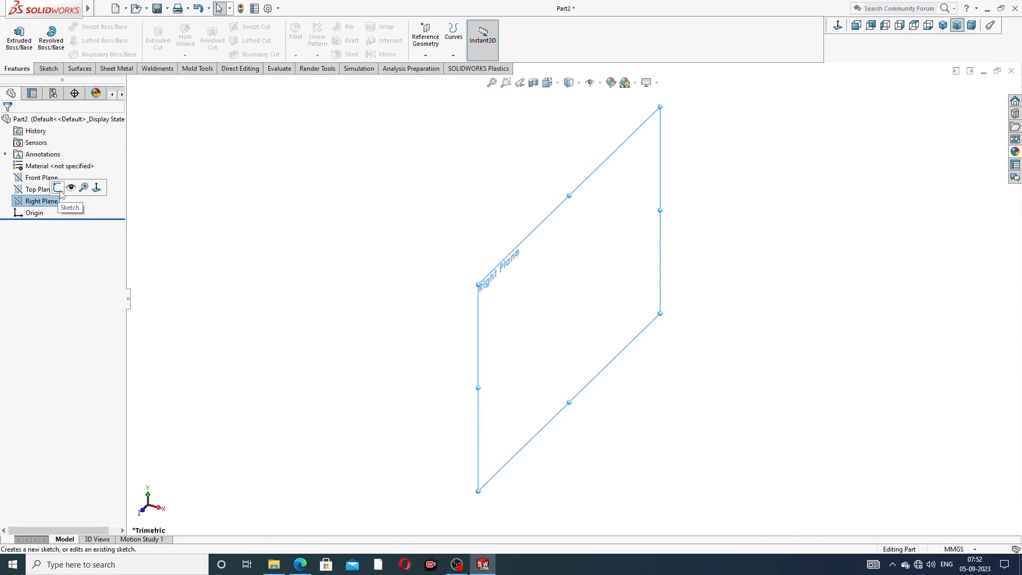
pyautogui.click(57, 187)
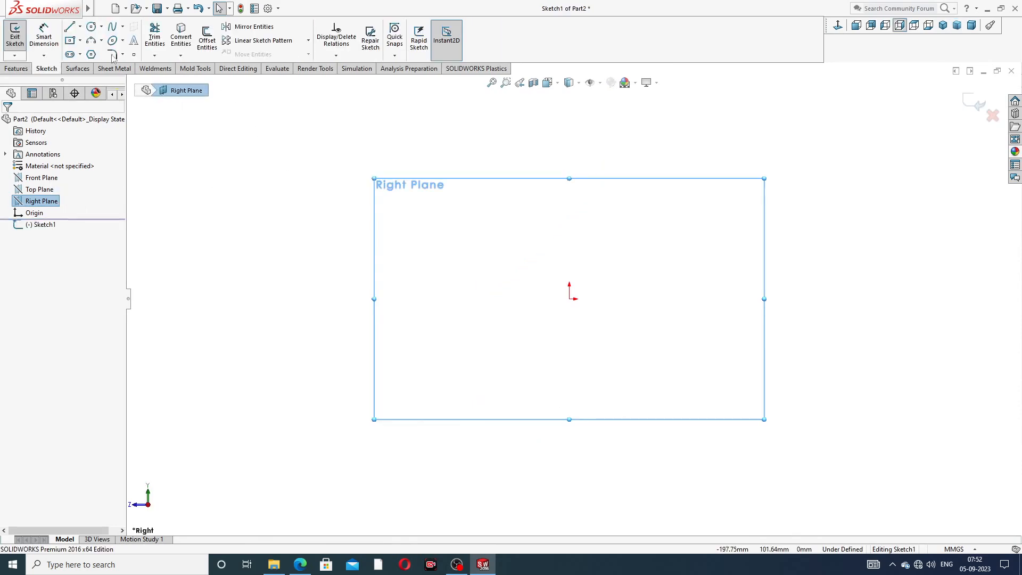
pyautogui.click(80, 27)
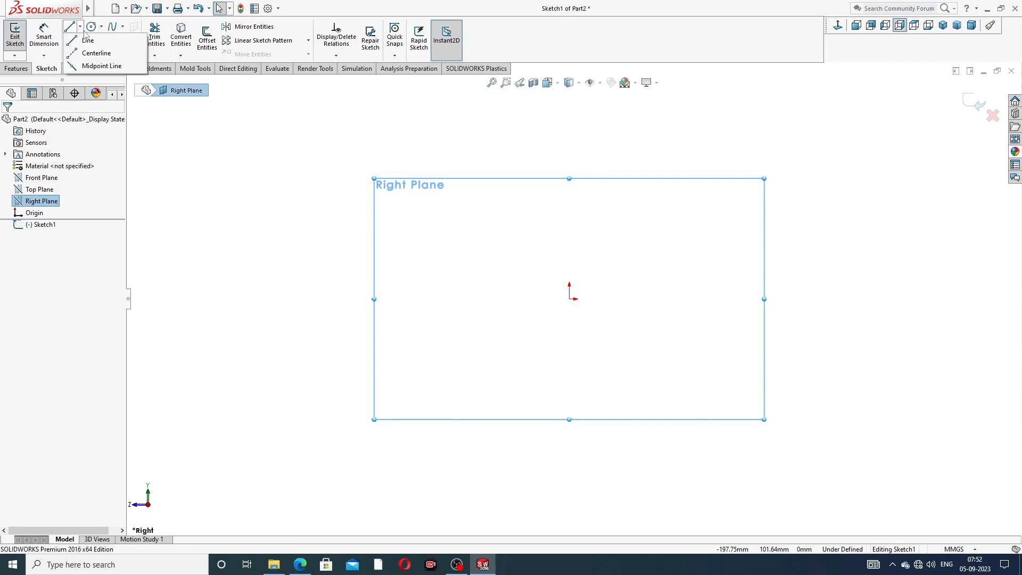
pyautogui.click(96, 53)
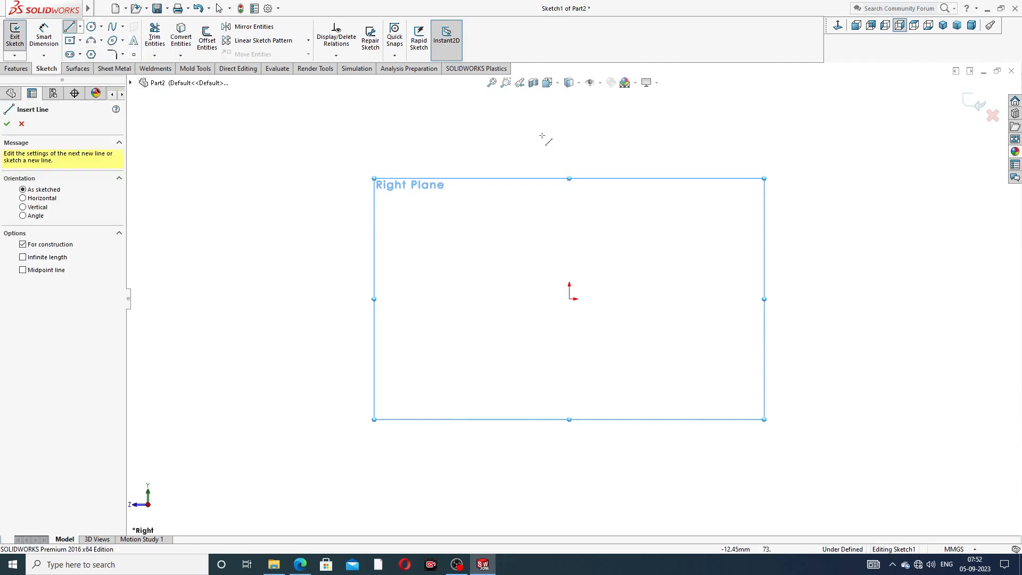
pyautogui.click(569, 126)
pyautogui.click(569, 299)
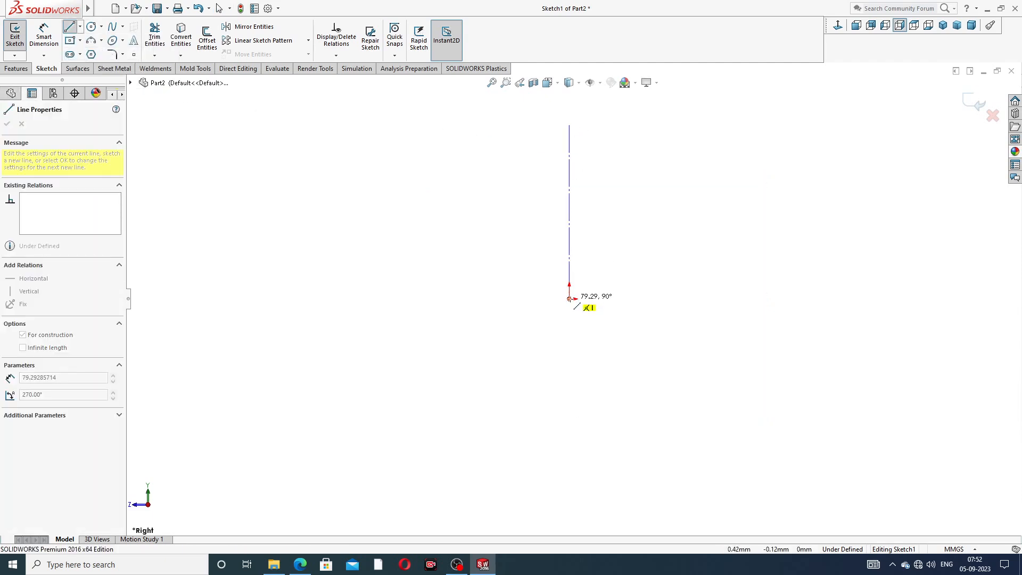
# Finish the centerlines by stretching the short horizontal one from the origin to about 88 mm long
pyautogui.rightClick(645, 264)
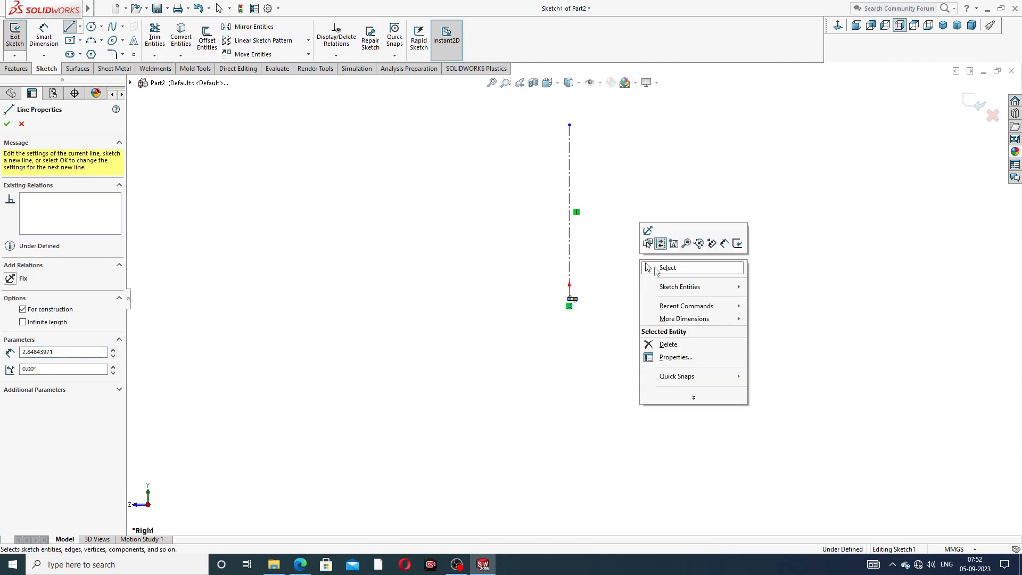
pyautogui.click(648, 268)
pyautogui.moveTo(573, 298); pyautogui.dragTo(762, 302)
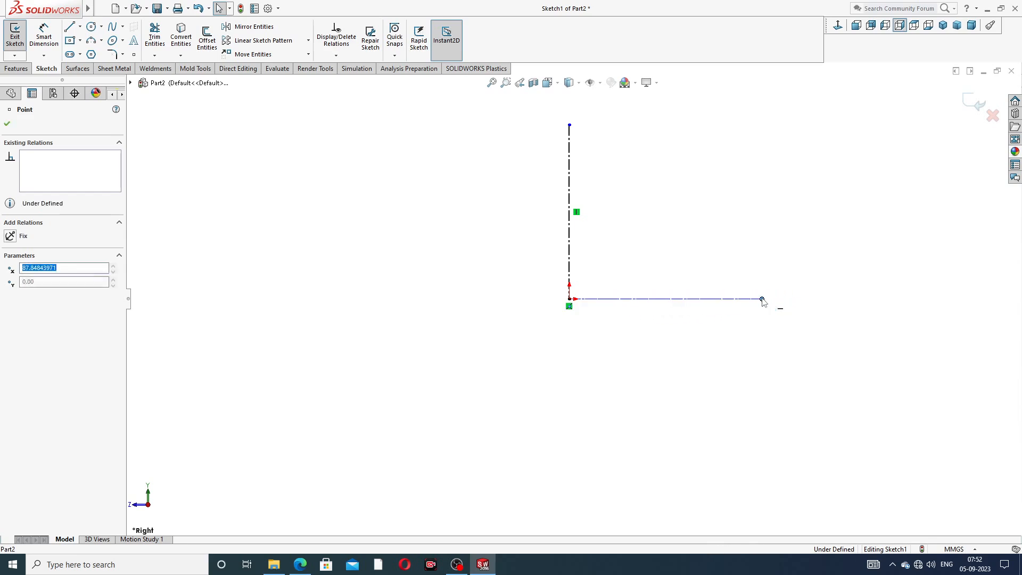
pyautogui.click(764, 230)
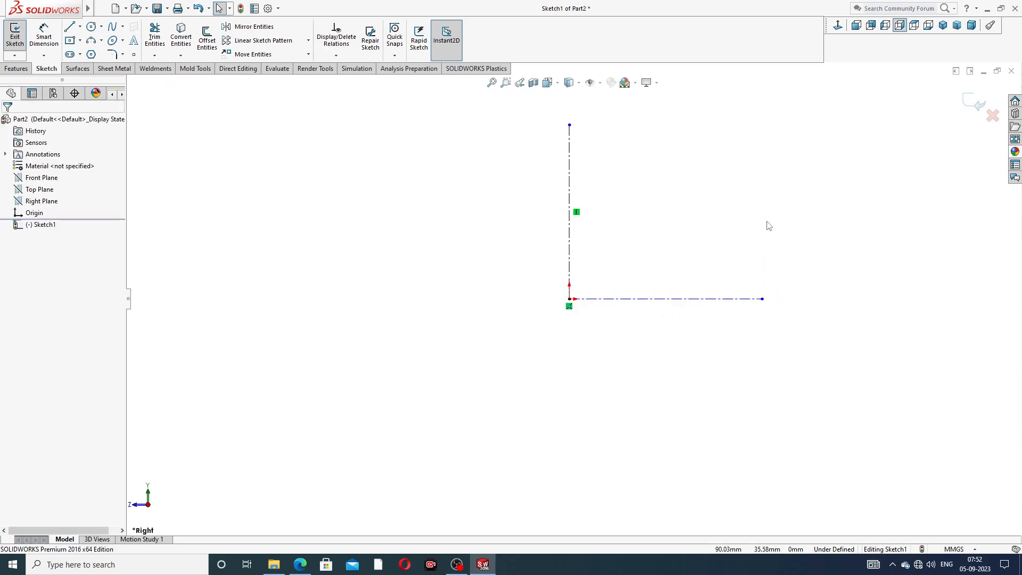
# Add a horizontal relation to the centerline that runs sideways from the origin
pyautogui.click(735, 299)
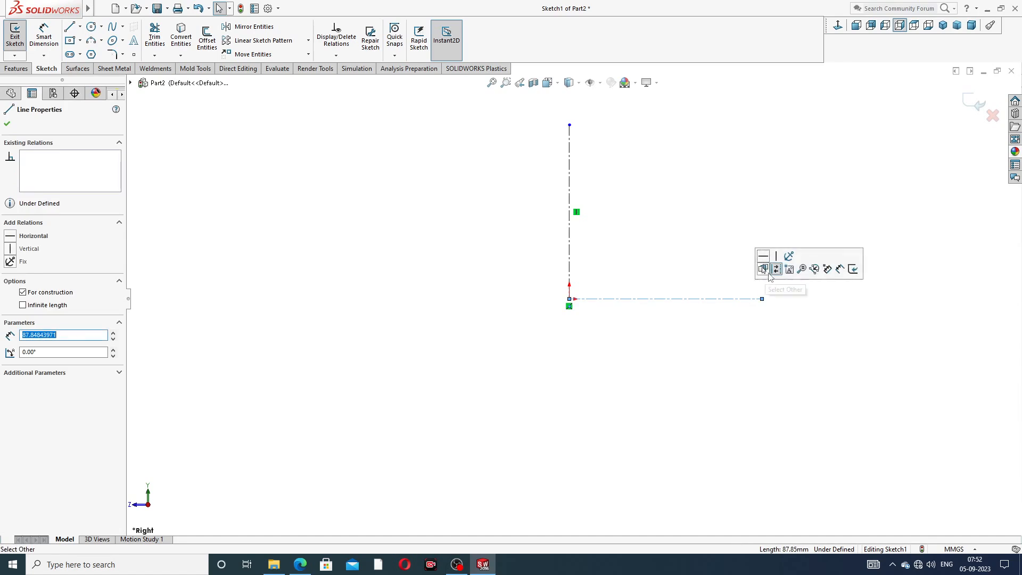
pyautogui.click(759, 197)
pyautogui.scroll(2, 738, 139)
pyautogui.scroll(-2, 646, 211)
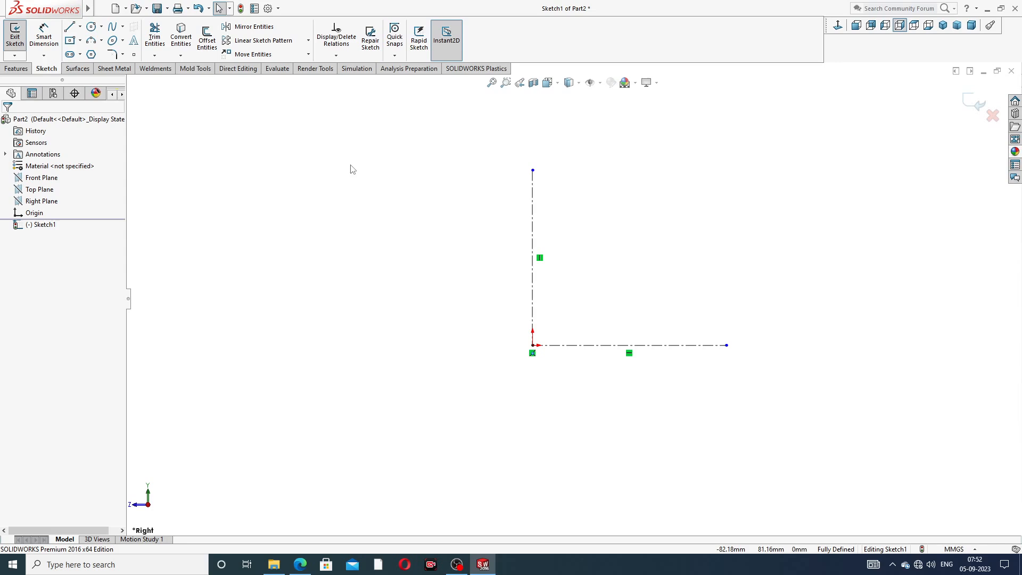
# Starting on the horizontal centerline, sketch connected profile lines about 43 mm up, 15 mm left, 17 mm up and 42 mm right
pyautogui.click(69, 27)
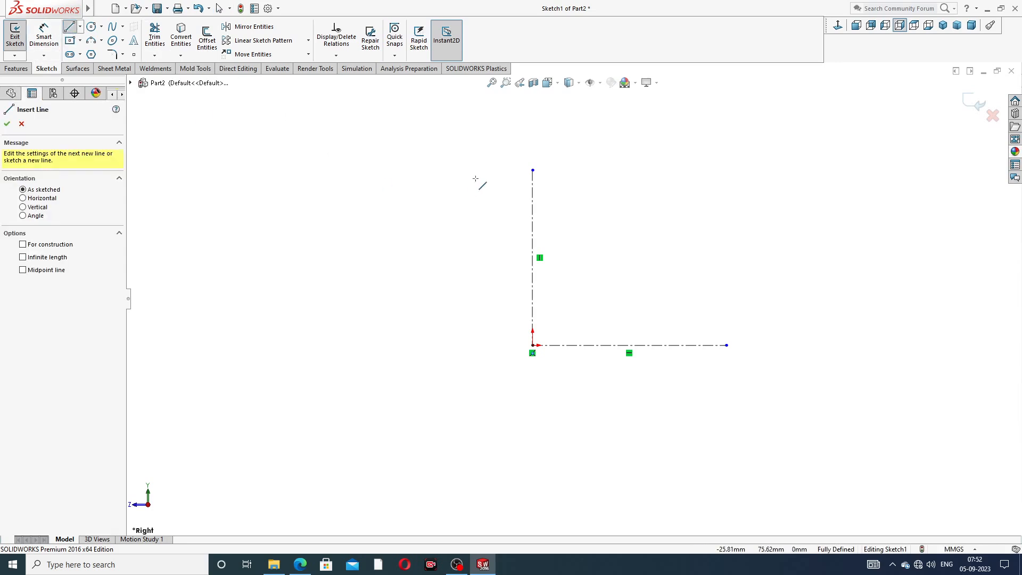
pyautogui.click(607, 345)
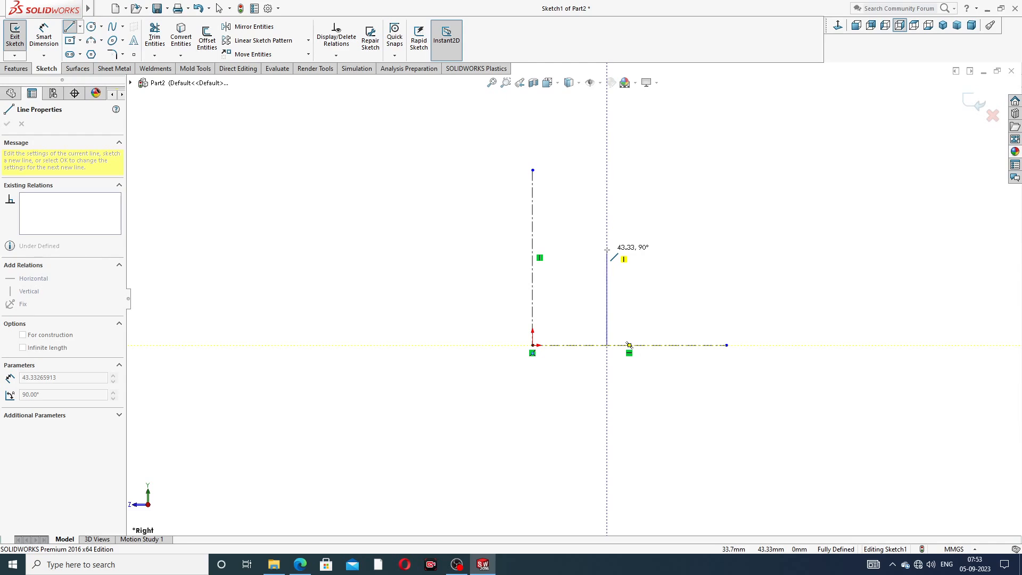
pyautogui.click(607, 249)
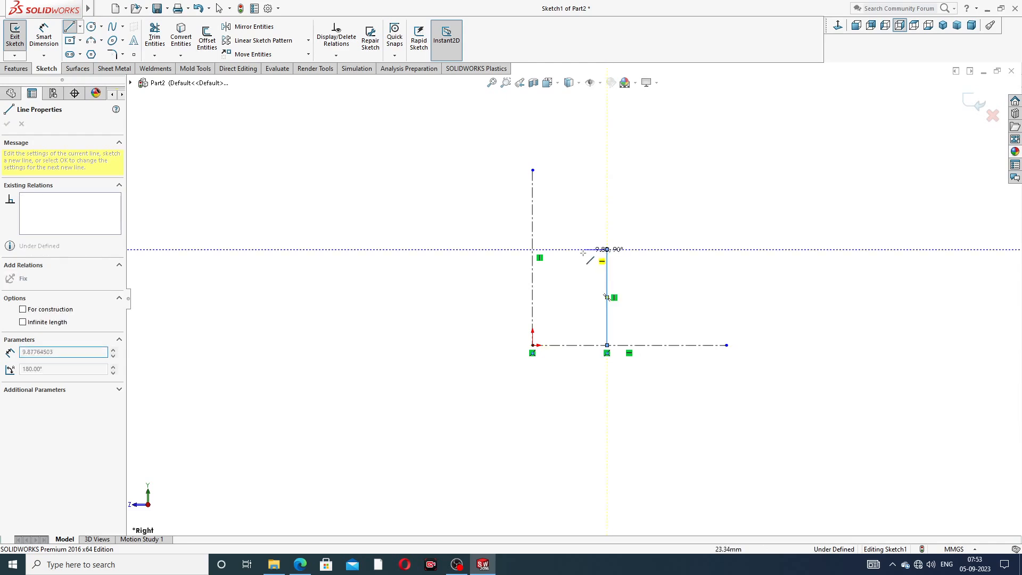
pyautogui.click(573, 249)
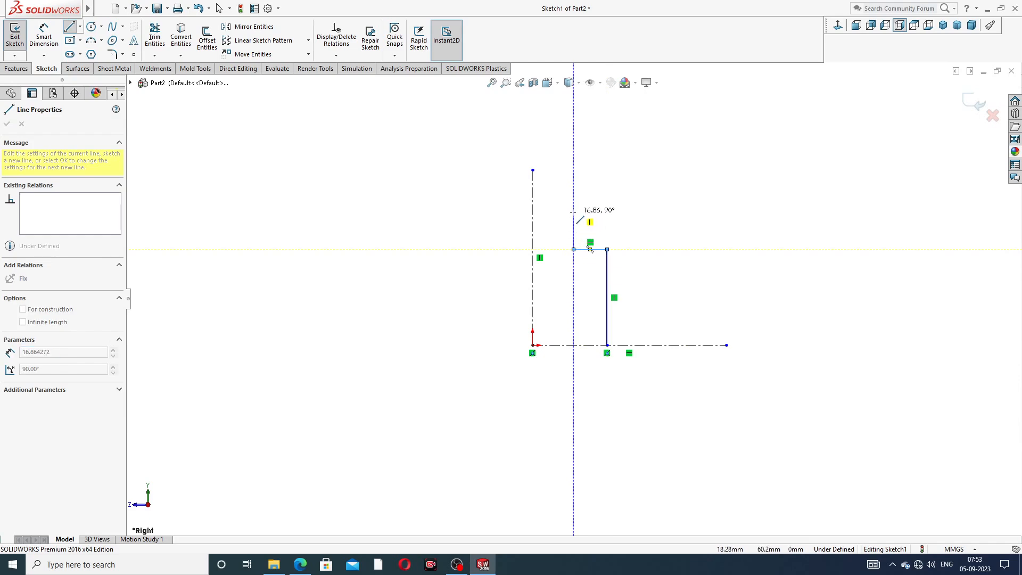
pyautogui.click(573, 212)
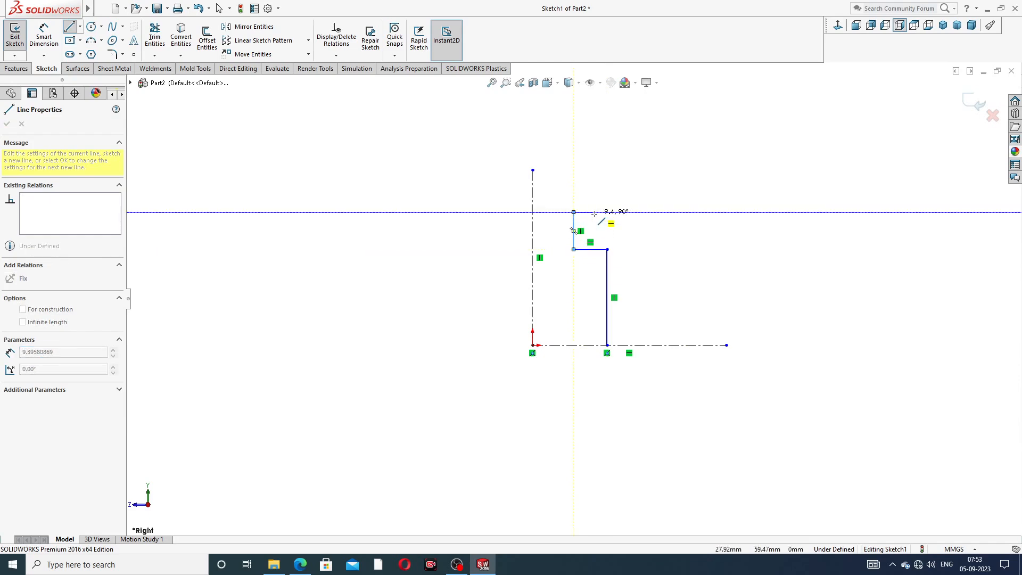
pyautogui.click(666, 212)
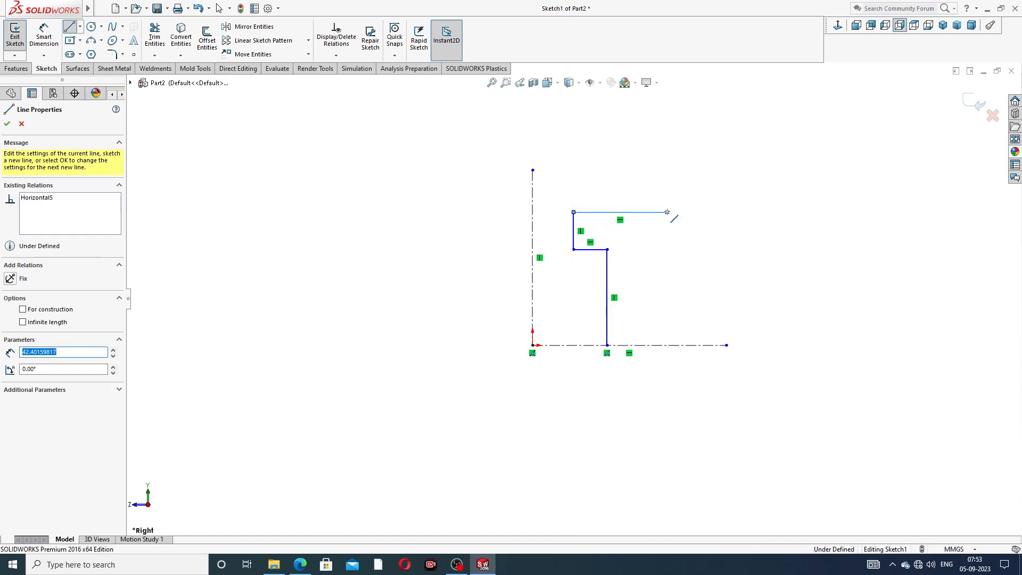
# Close the stepped profile with lines about 27 mm down, 14 mm right, 33 mm down and 41 mm back along the horizontal centerline
pyautogui.click(667, 272)
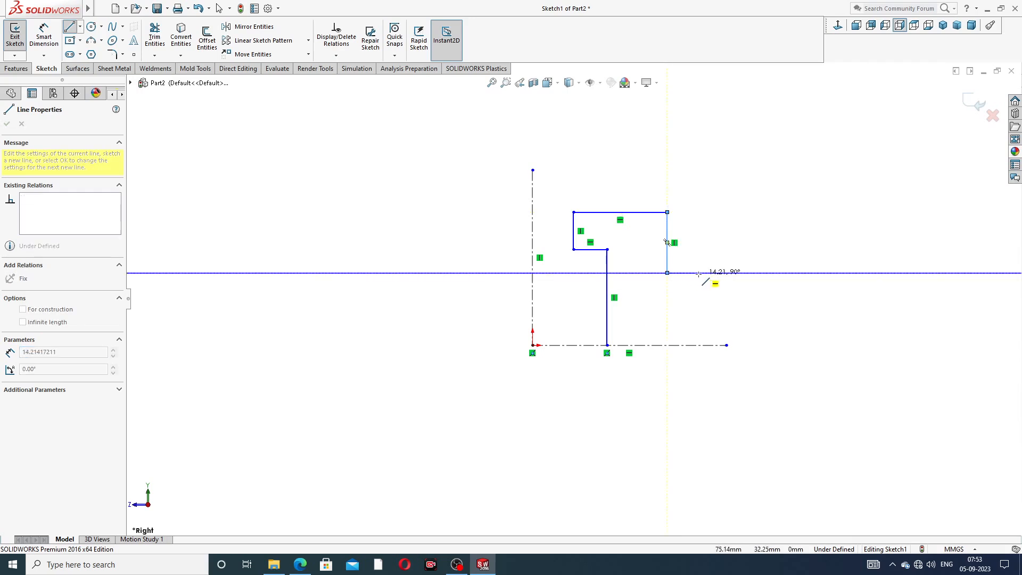
pyautogui.click(698, 273)
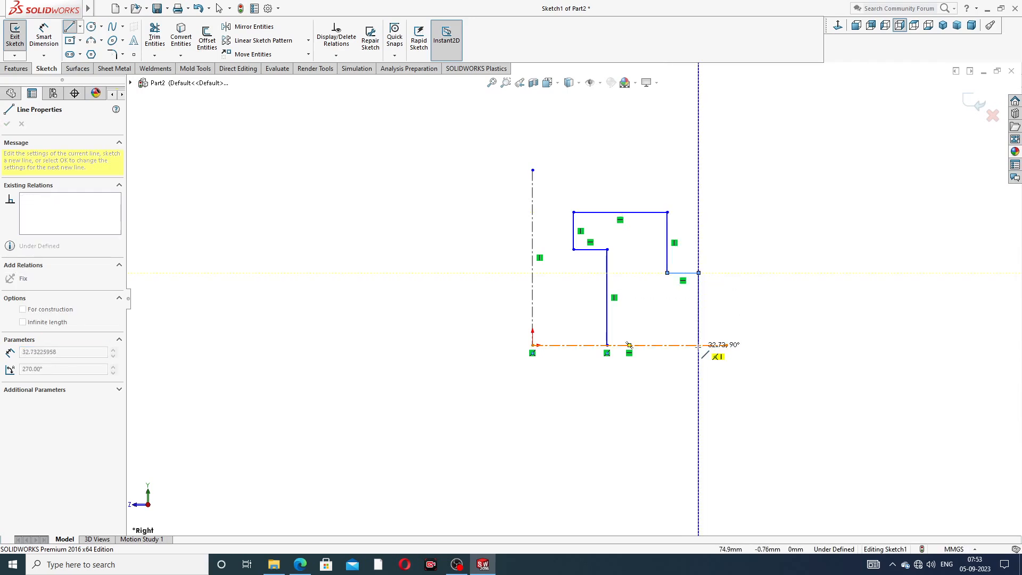
pyautogui.click(699, 345)
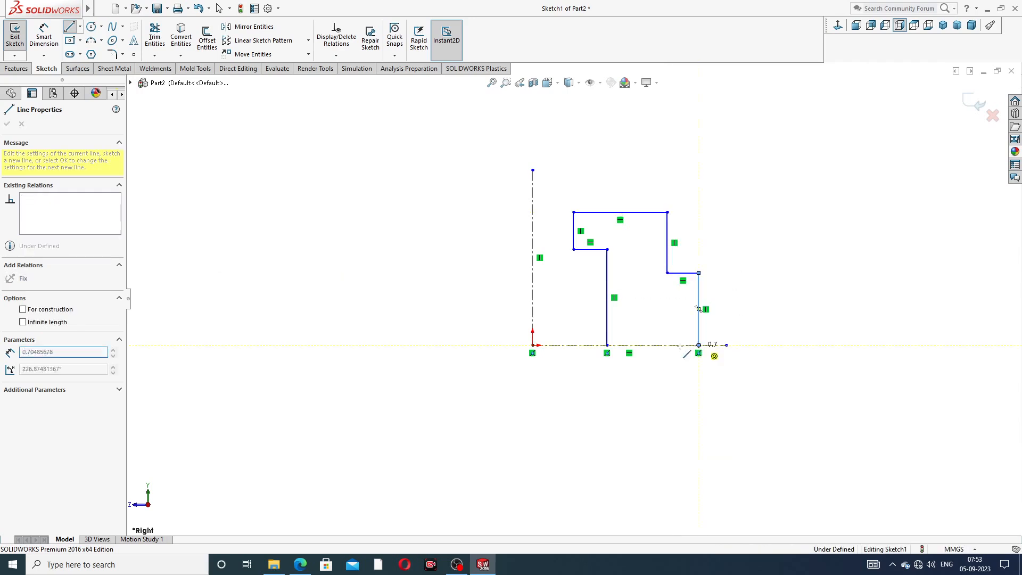
pyautogui.click(607, 344)
pyautogui.rightClick(709, 232)
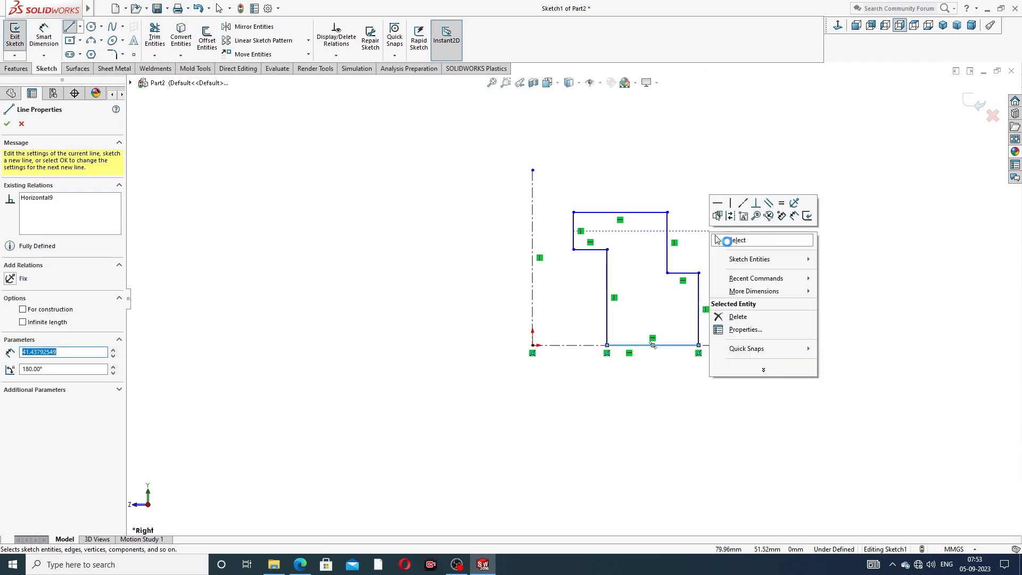
pyautogui.click(733, 237)
pyautogui.scroll(-1, 637, 275)
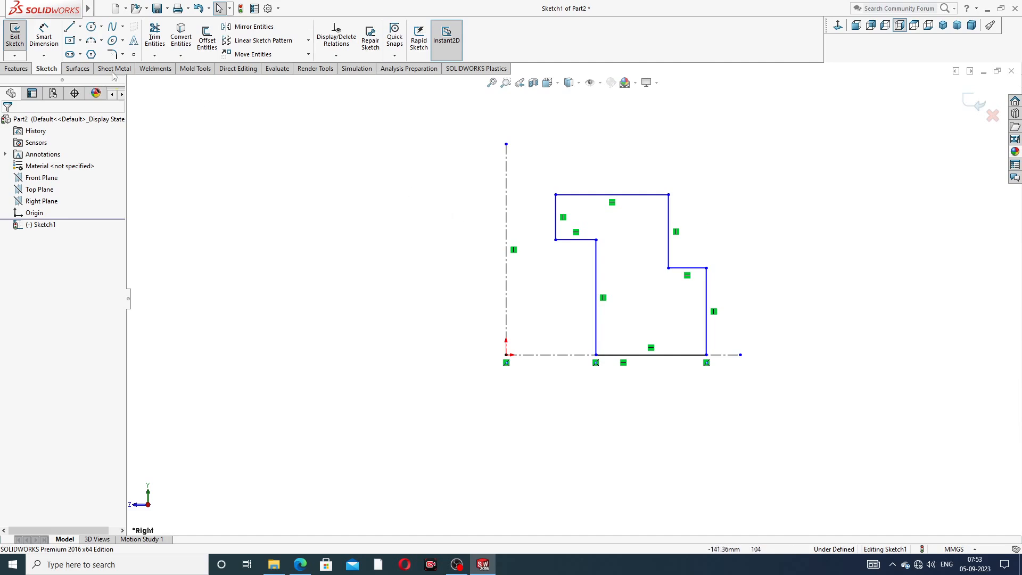
# Dimension the distance between the vertical centerline and the profile's lower inner vertical line at 100 mm
pyautogui.click(43, 41)
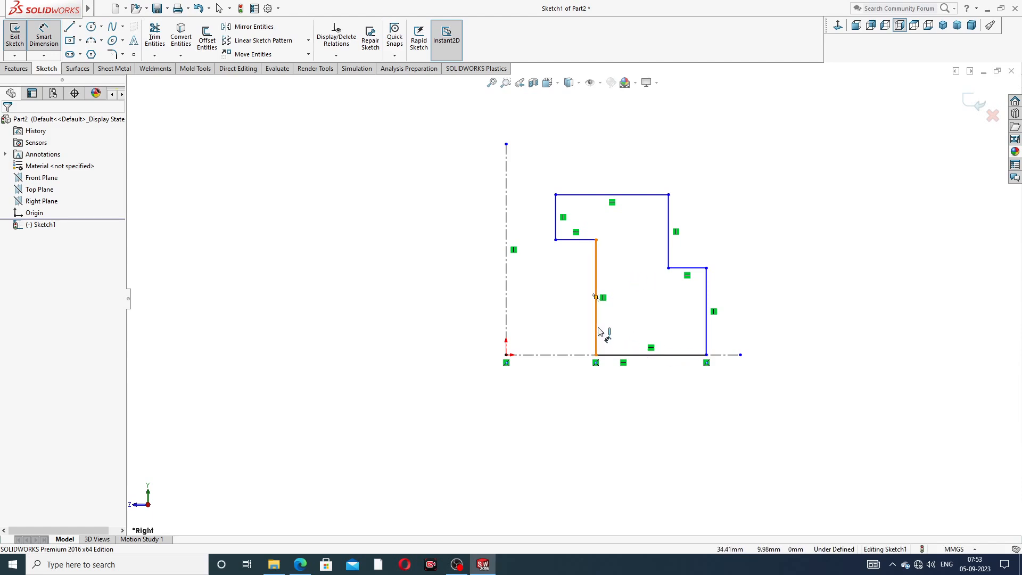
pyautogui.click(596, 325)
pyautogui.click(506, 309)
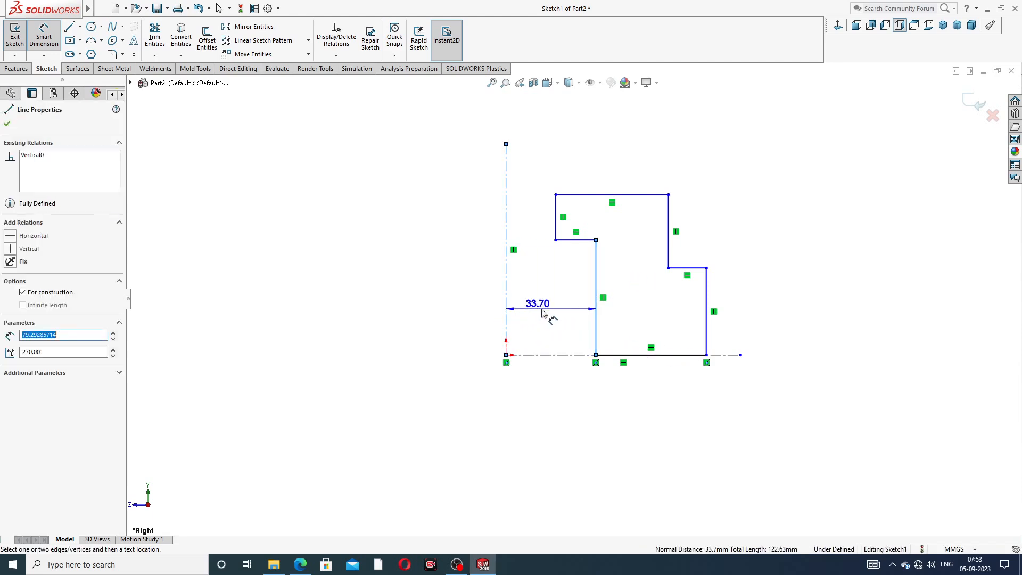
pyautogui.click(551, 316)
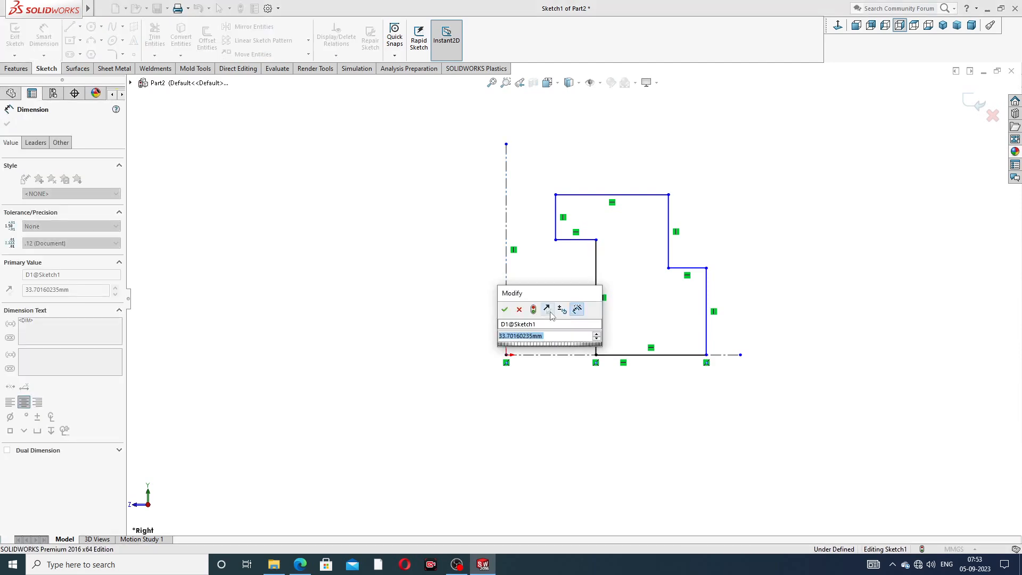
pyautogui.write('100')
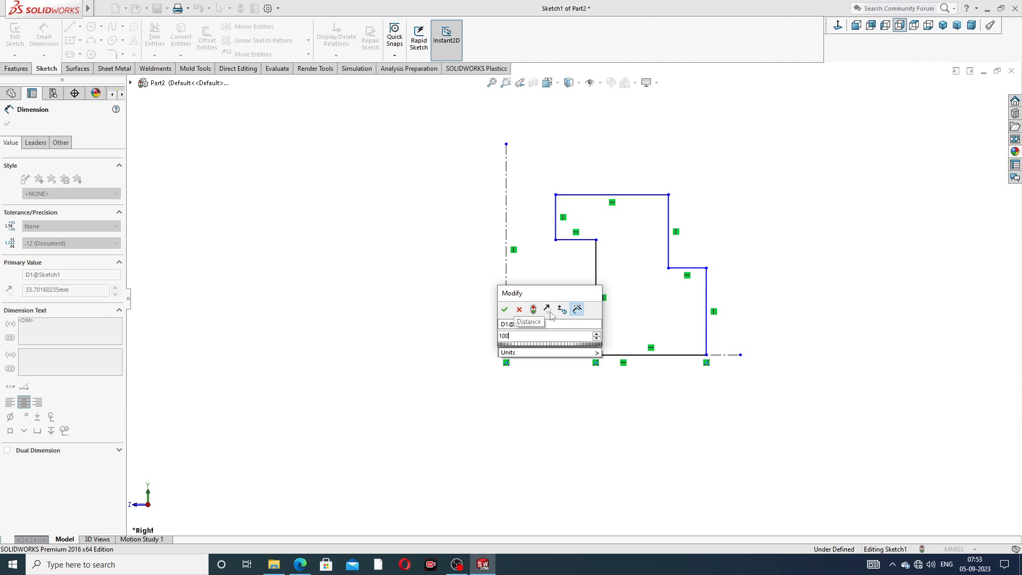
pyautogui.press('Return')
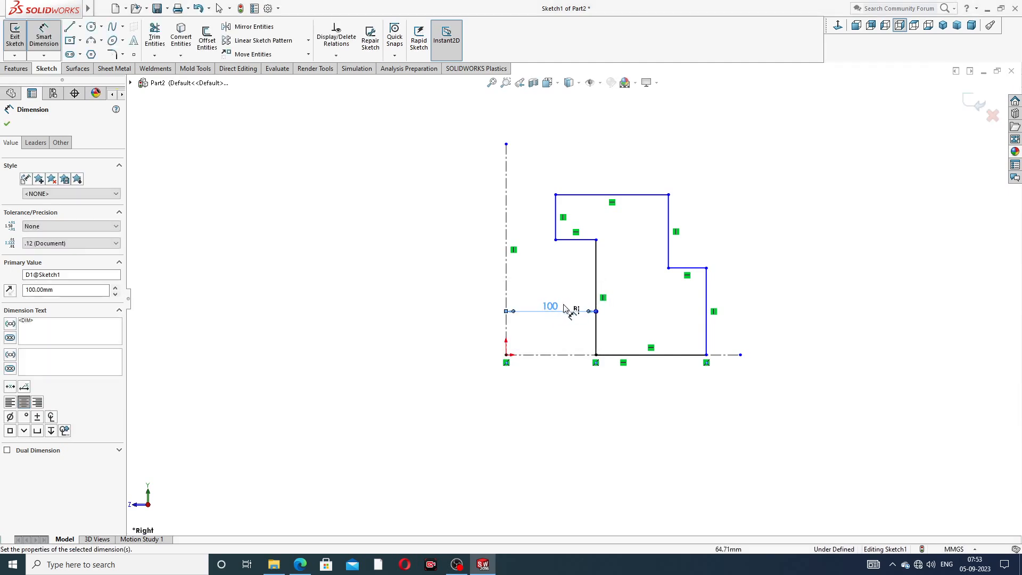
# Set the distance from the vertical centerline to the lower inner vertical line to 10 mm
pyautogui.doubleClick(550, 307)
pyautogui.write('10')
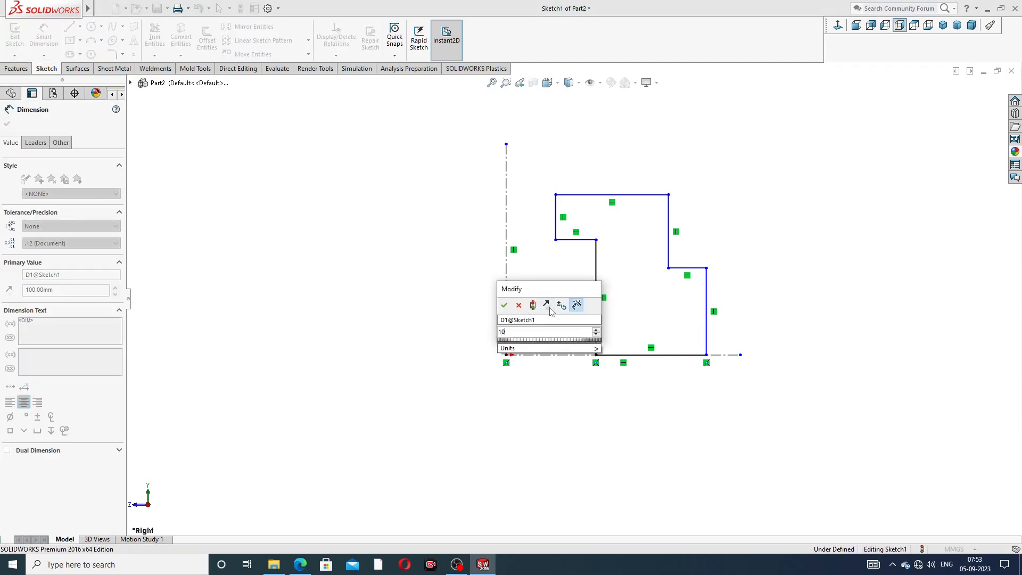
pyautogui.press('Return')
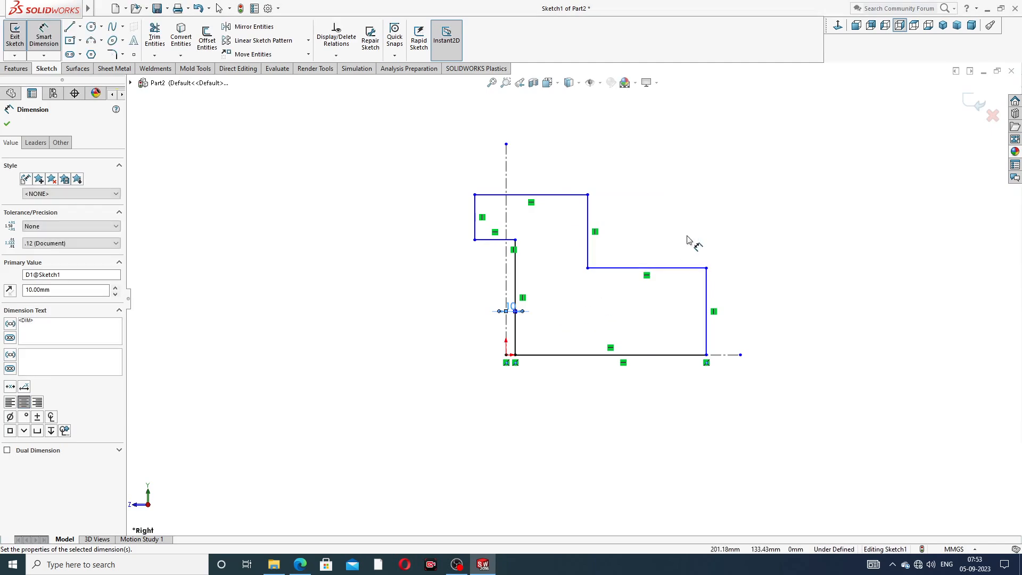
pyautogui.click(684, 242)
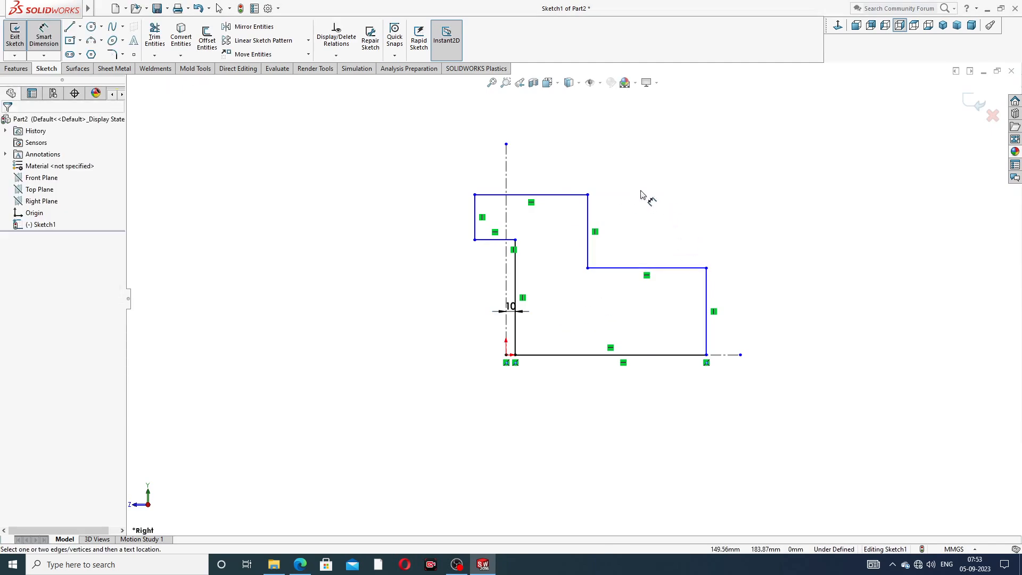
pyautogui.rightClick(643, 195)
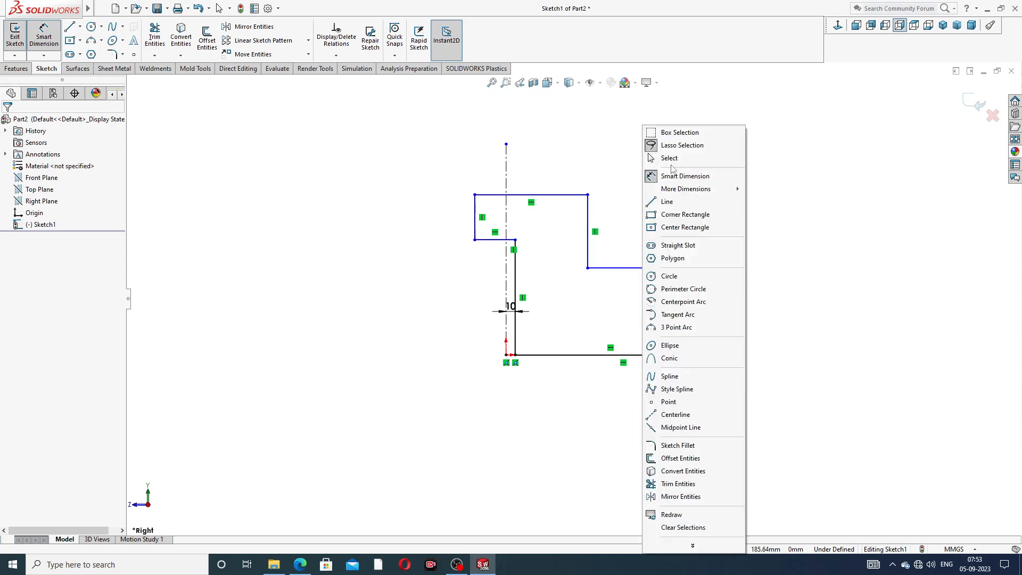
pyautogui.click(672, 158)
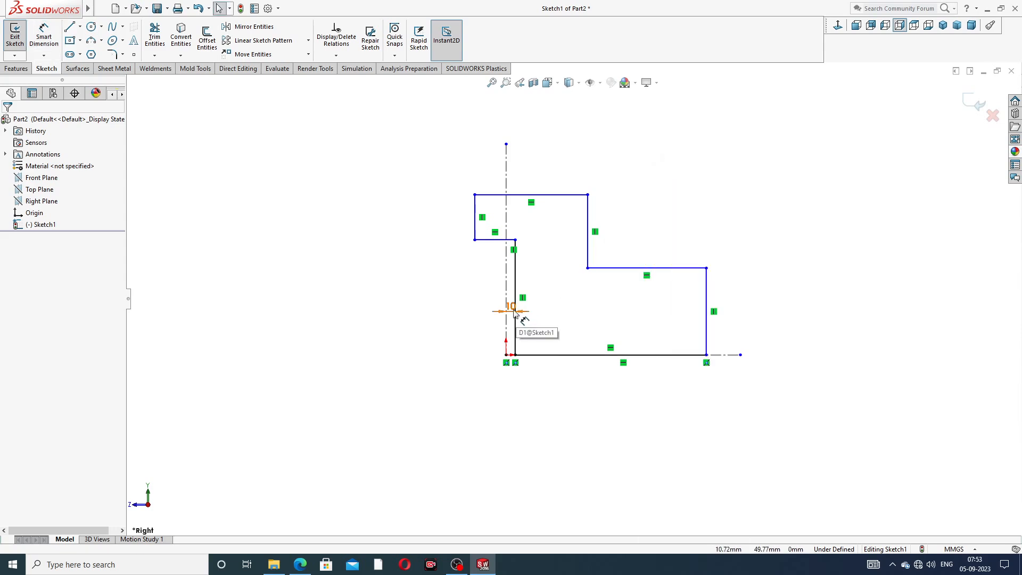
# Try to reshape the profile by pulling its outer vertical line and upper inner vertical line inward around the 10 mm dimension
pyautogui.press('z')
pyautogui.press('z')
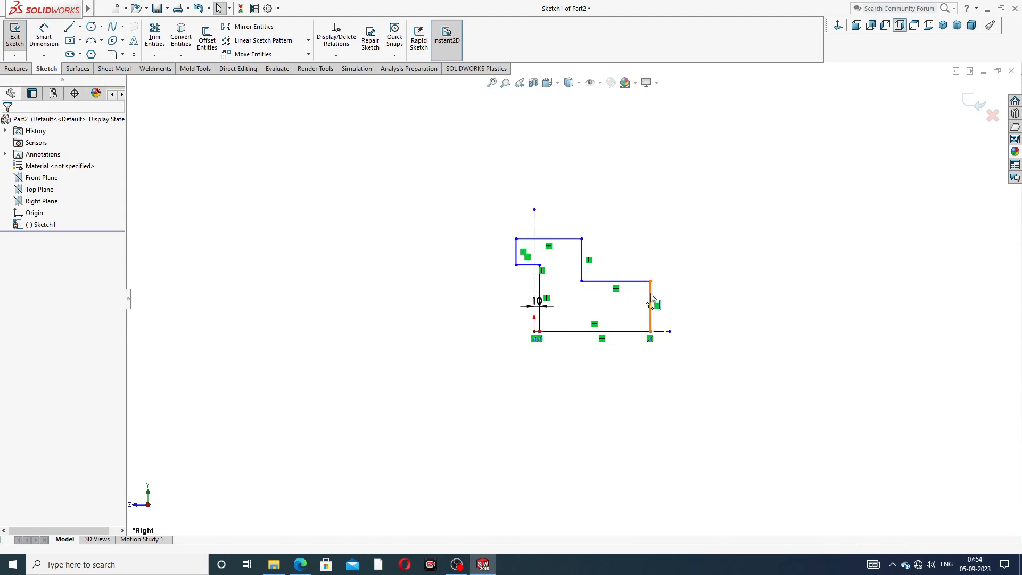
pyautogui.moveTo(650, 306)
pyautogui.mouseDown()
pyautogui.moveTo(554, 303)
pyautogui.moveTo(572, 304)
pyautogui.mouseUp()
pyautogui.scroll(-3, 527, 308)
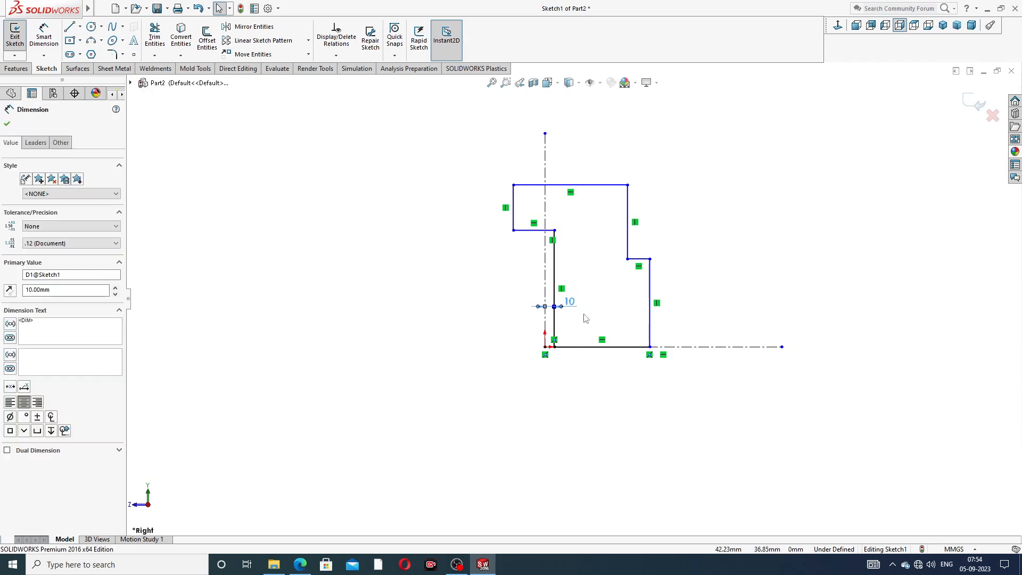
pyautogui.click(583, 313)
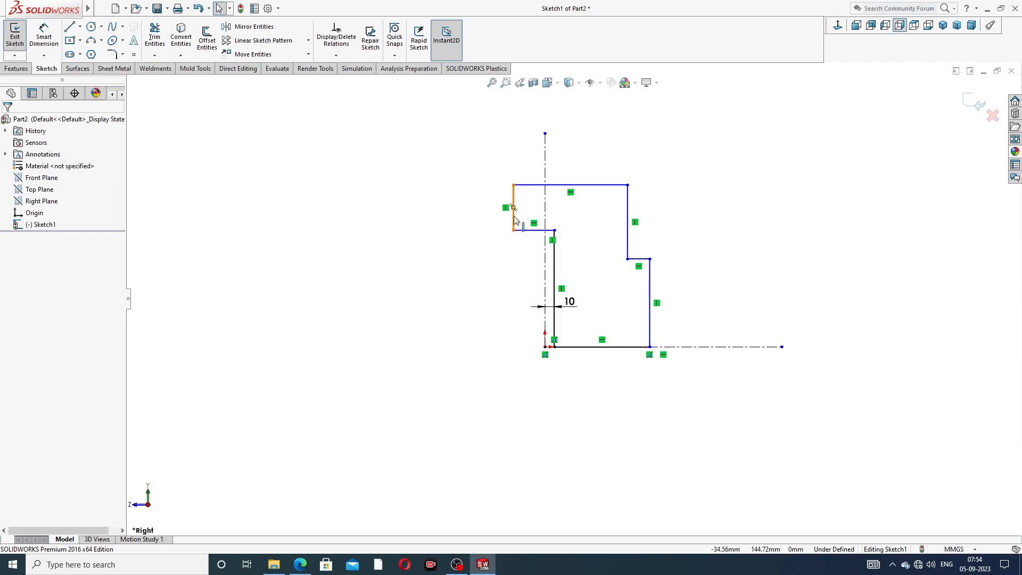
pyautogui.moveTo(515, 219); pyautogui.dragTo(551, 217)
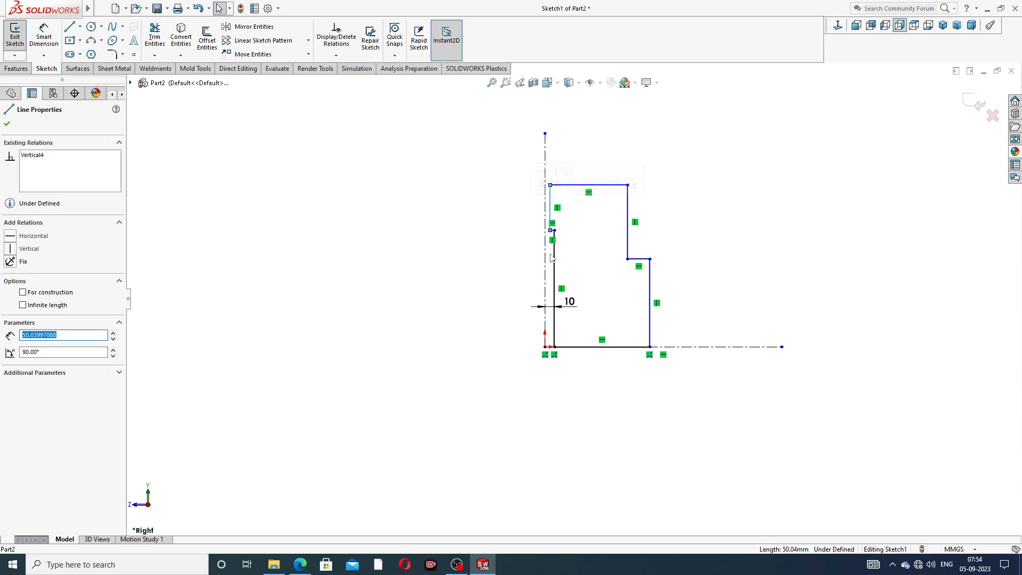
pyautogui.click(554, 274)
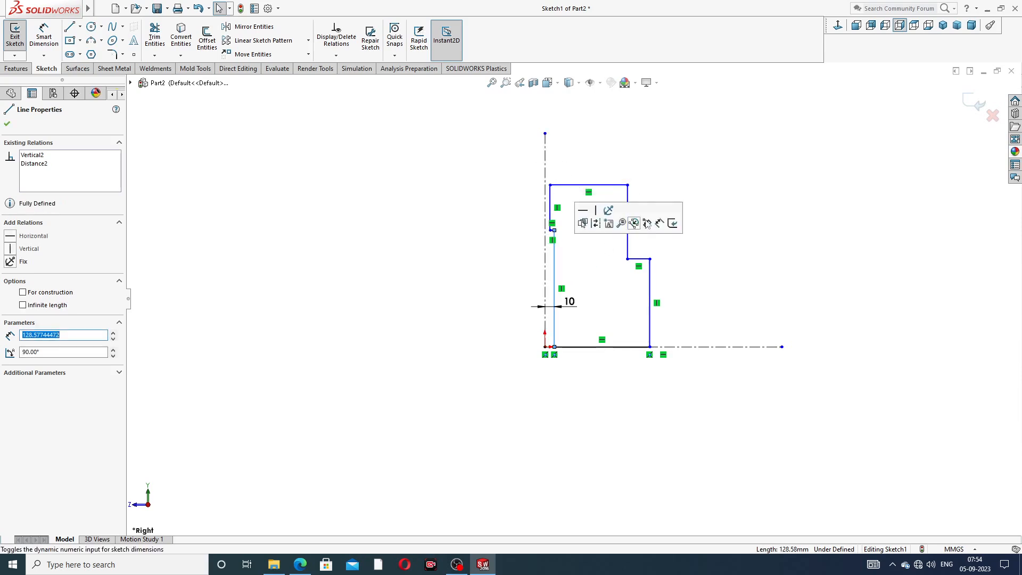
pyautogui.click(689, 167)
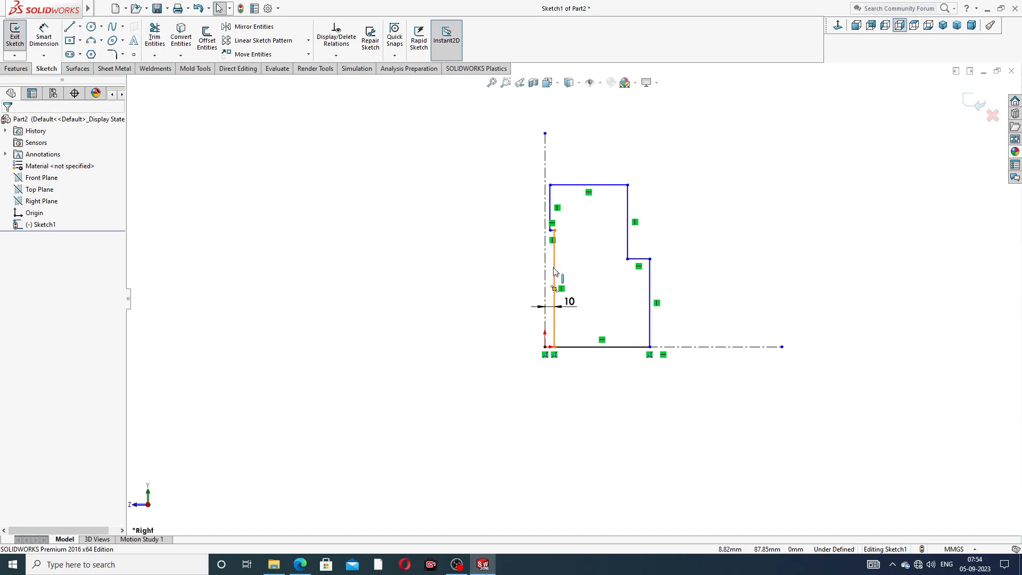
# Undo the line moves and the dimension edits to restore the profile as originally sketched
pyautogui.hotkey('ctrl', 'z')
pyautogui.hotkey('ctrl', 'z')
pyautogui.hotkey('ctrl', 'z')
pyautogui.hotkey('ctrl', 'z')
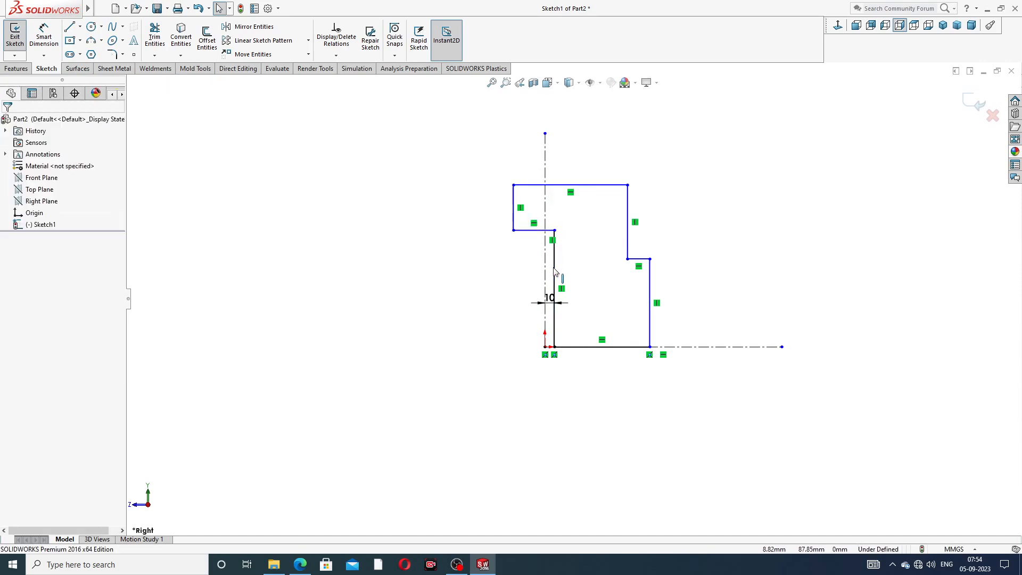
pyautogui.hotkey('ctrl', 'z')
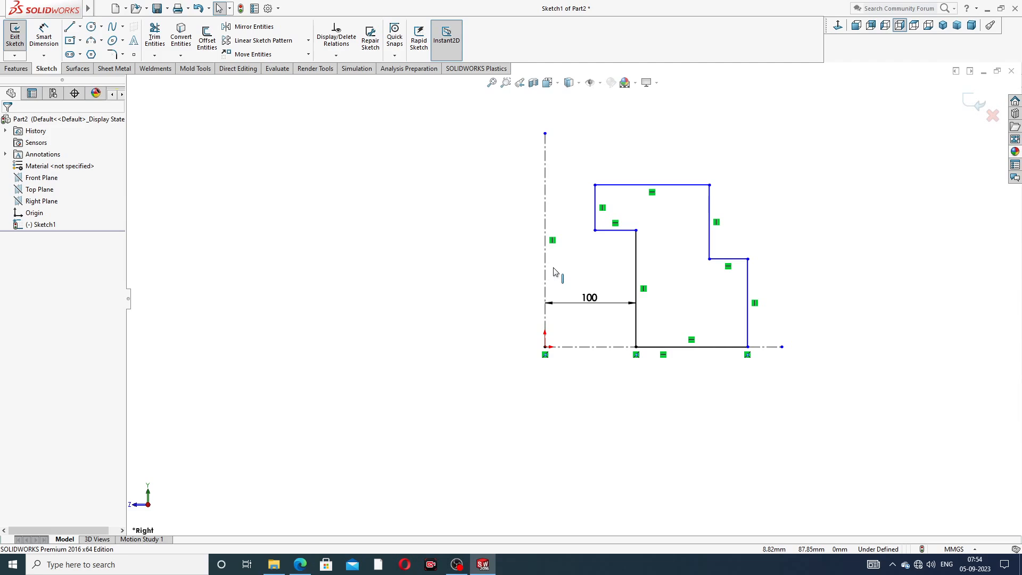
pyautogui.hotkey('ctrl', 'z')
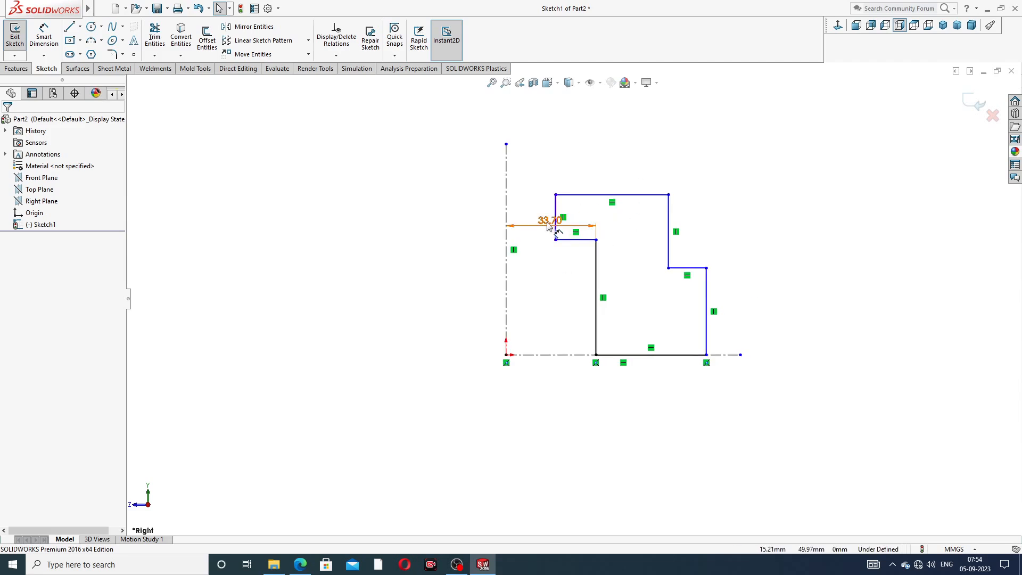
# Dimension the lower inner vertical line at 10 mm from the vertical centerline in the restored profile
pyautogui.click(551, 296)
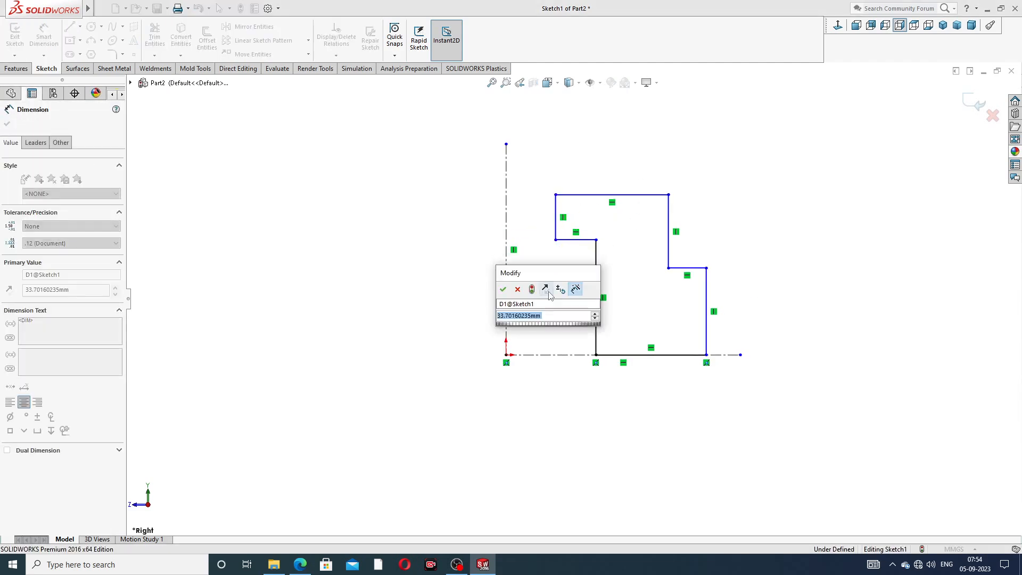
pyautogui.write('10')
pyautogui.press('Return')
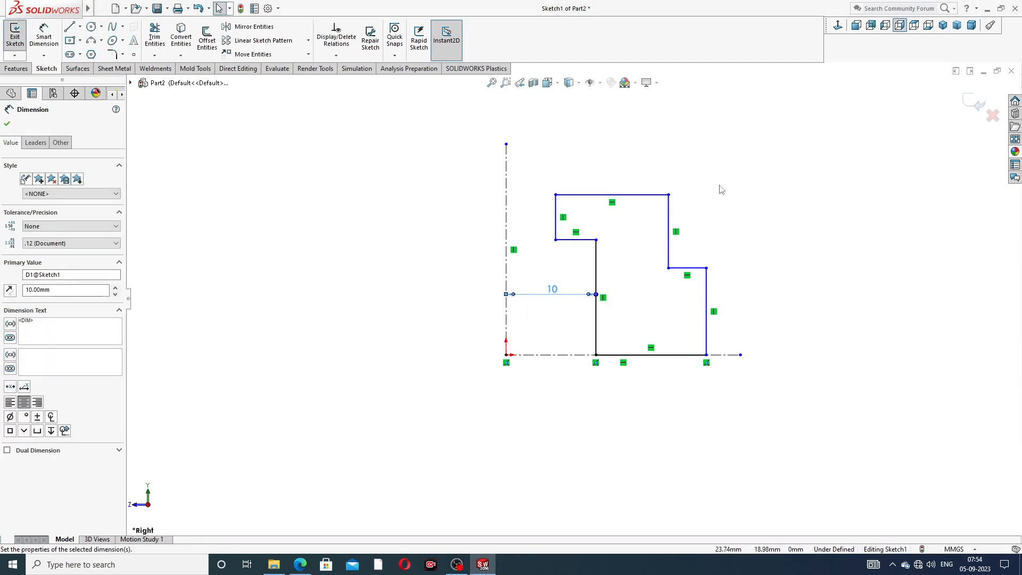
pyautogui.click(720, 186)
pyautogui.click(44, 38)
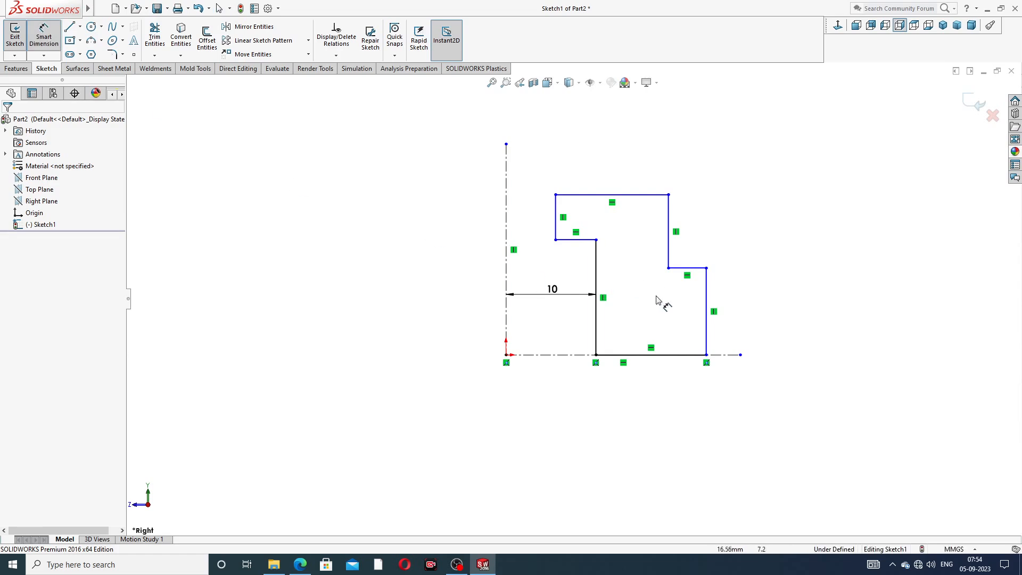
# Dimension the lower outer vertical line at 13.5 mm from the vertical centerline
pyautogui.click(706, 336)
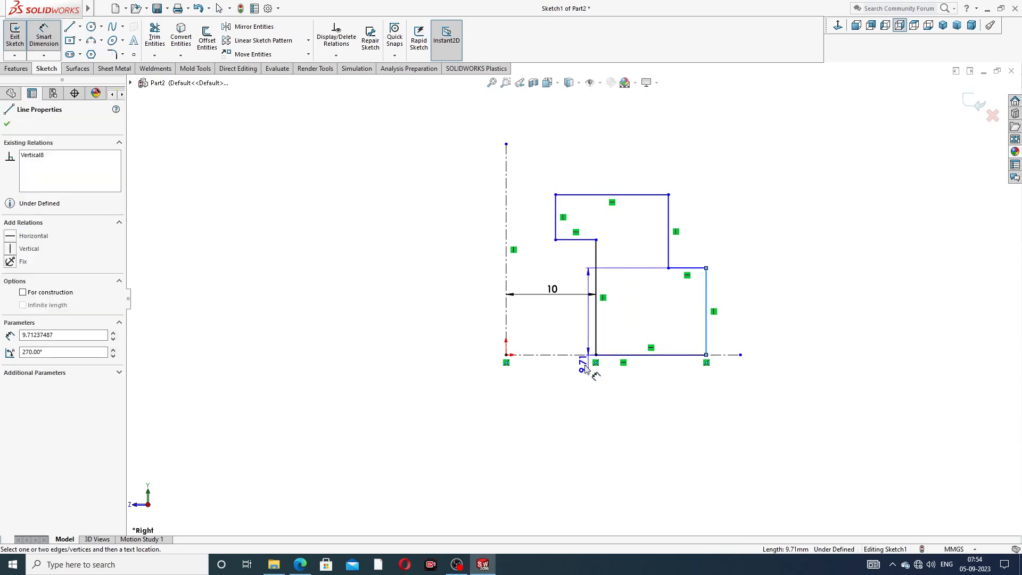
pyautogui.click(506, 354)
pyautogui.click(578, 395)
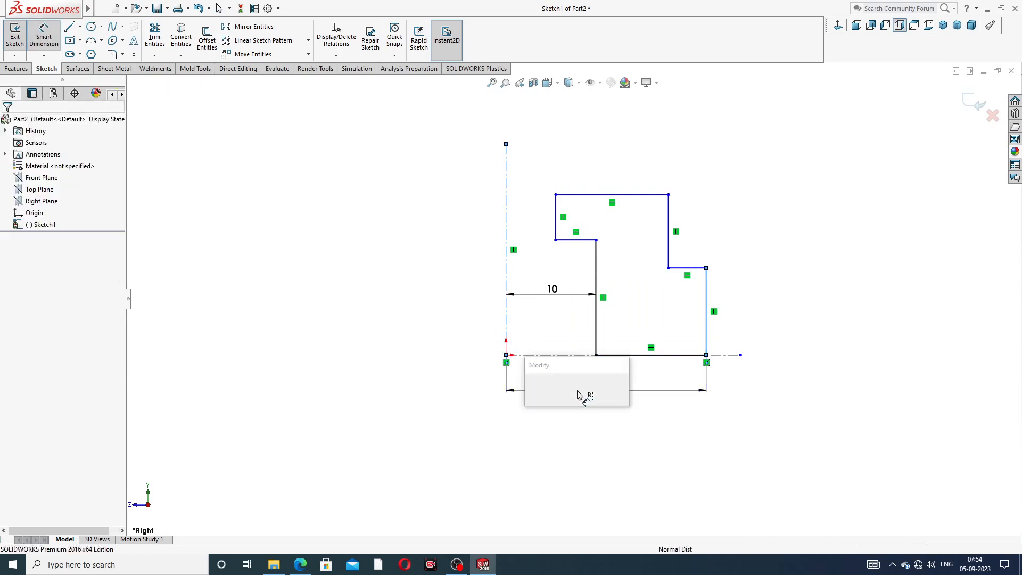
pyautogui.write('13')
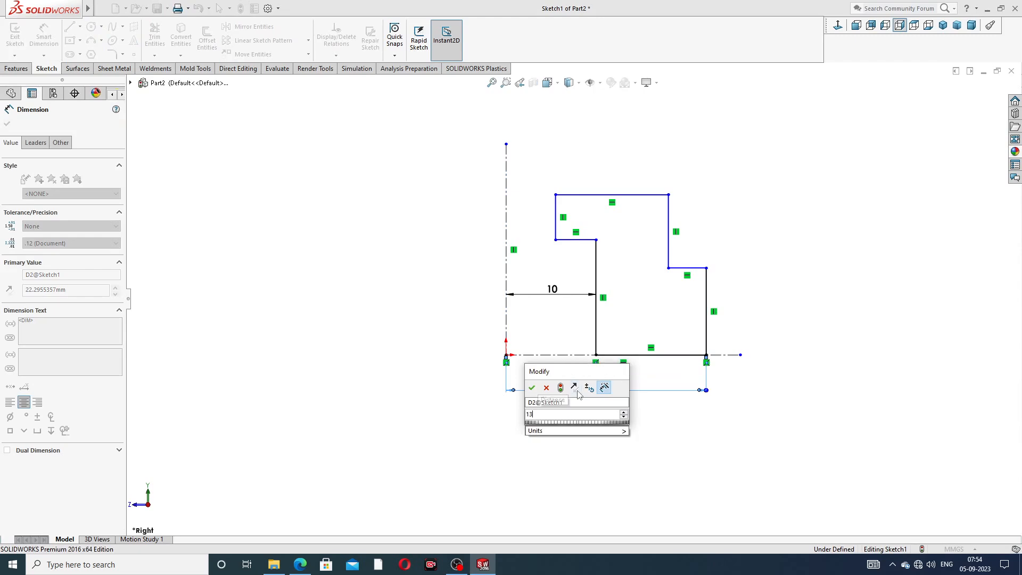
pyautogui.write('.5')
pyautogui.press('Return')
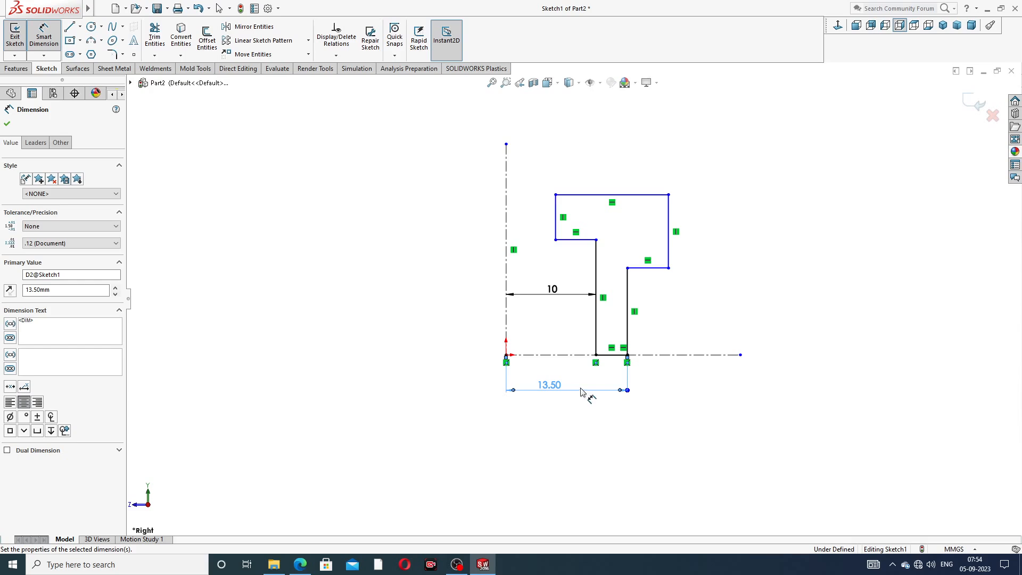
pyautogui.click(715, 325)
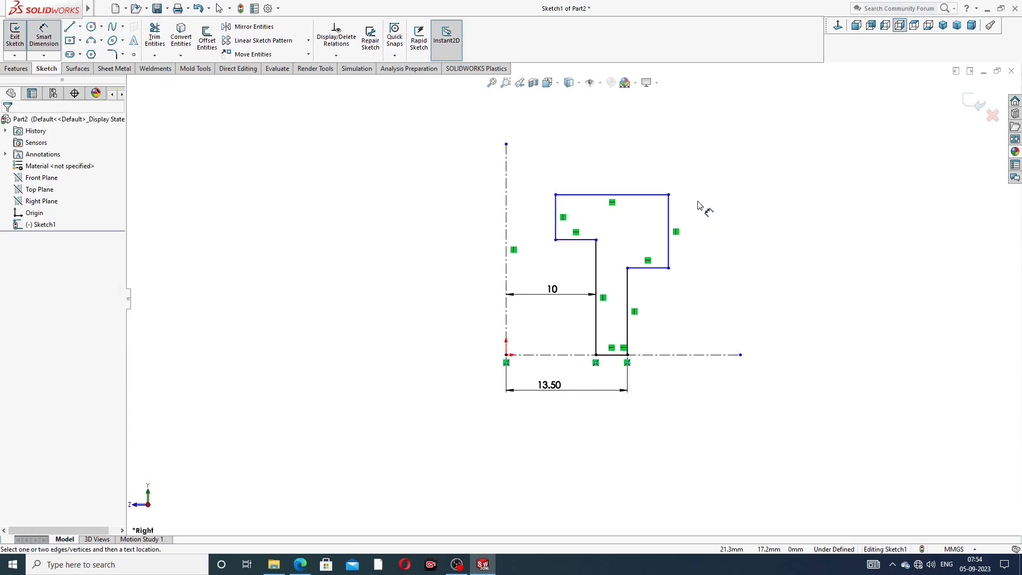
# Dimension the upper inner vertical line at 6.5 mm from the vertical centerline
pyautogui.click(556, 213)
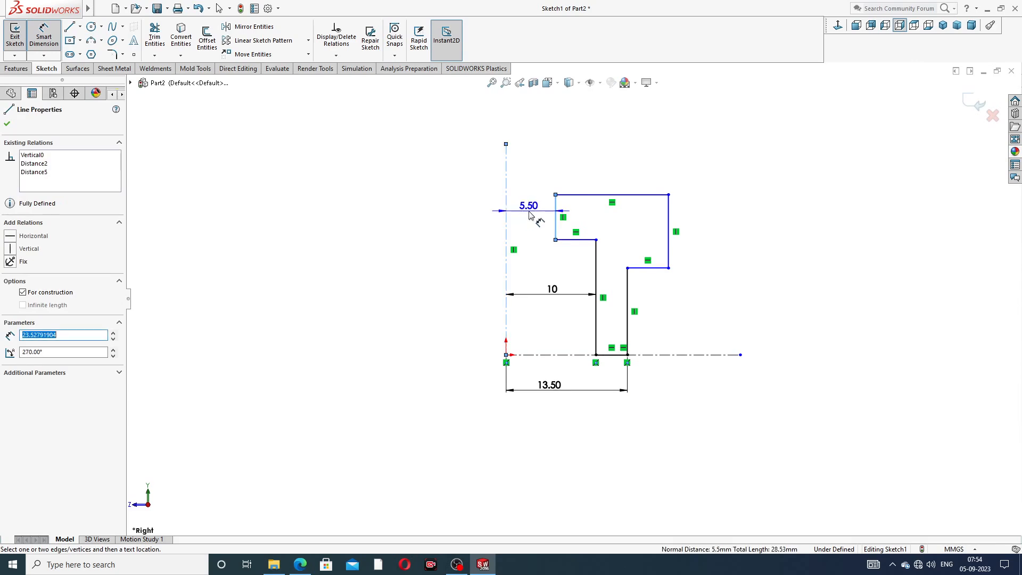
pyautogui.click(531, 214)
pyautogui.write('6.5')
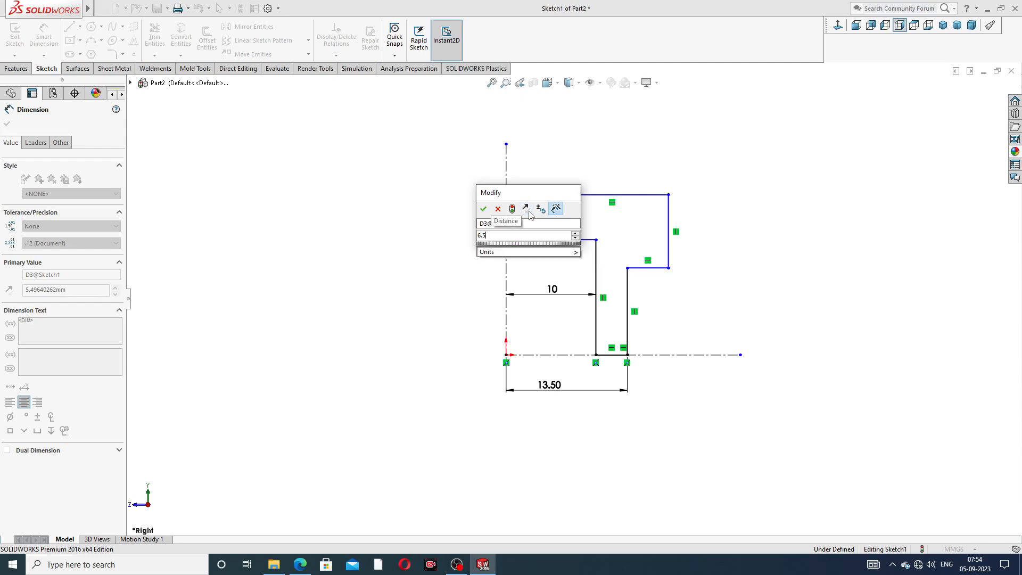
pyautogui.press('Return')
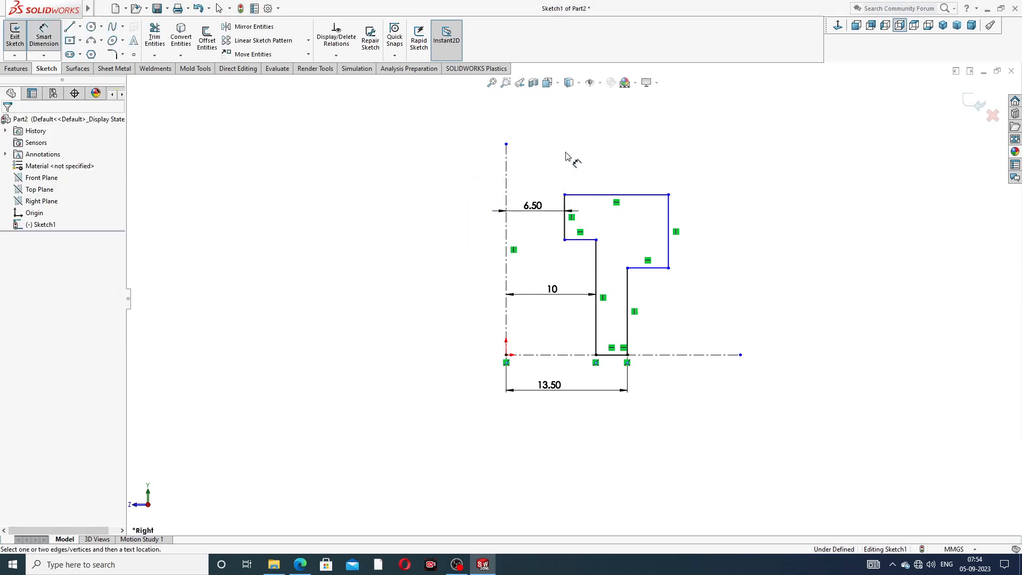
# Dimension the upper outer vertical line at 12 mm from the vertical centerline
pyautogui.click(507, 187)
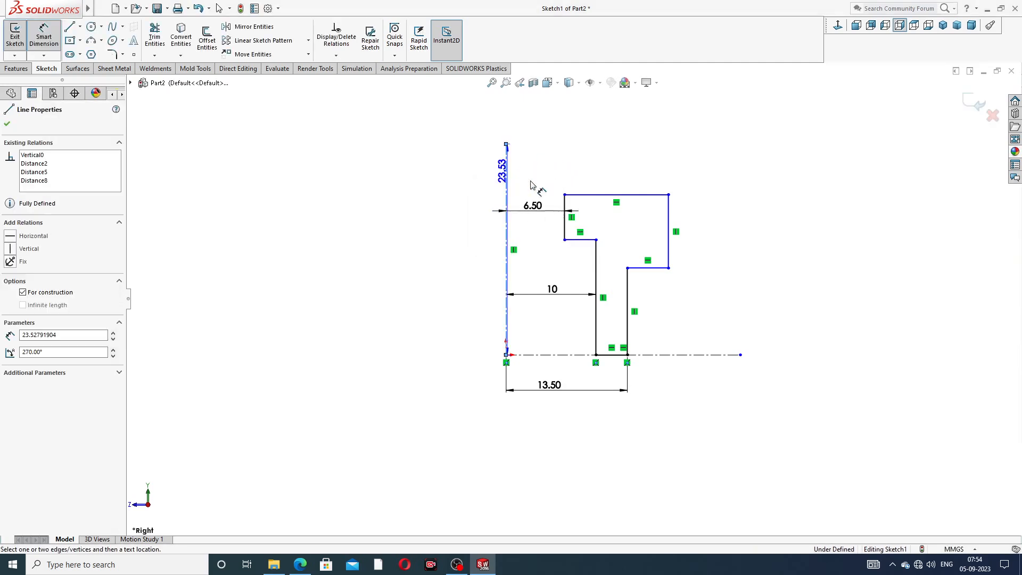
pyautogui.click(669, 213)
pyautogui.click(581, 168)
pyautogui.write('12')
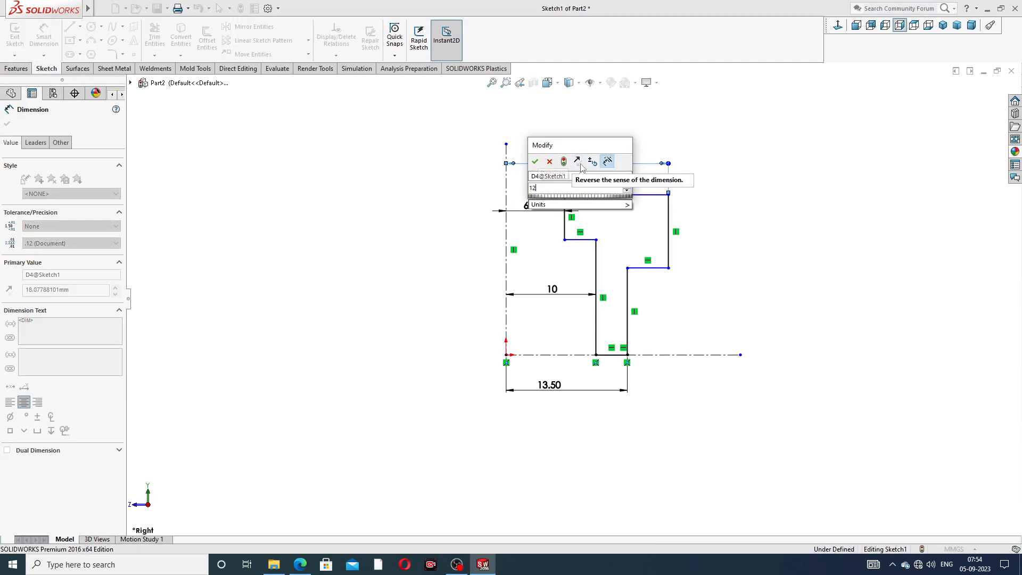
pyautogui.press('Return')
pyautogui.click(661, 149)
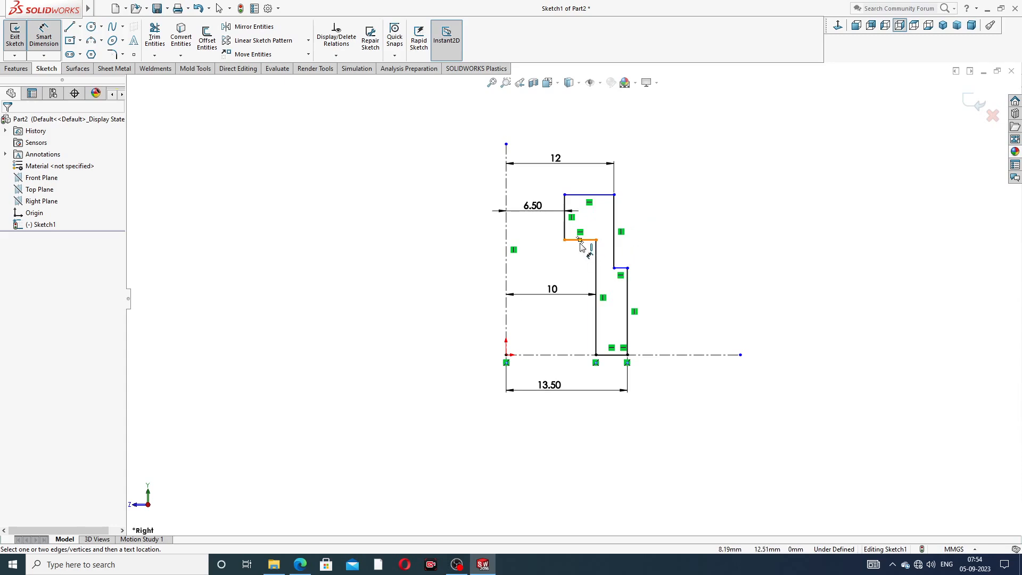
# Check the gland's PDF drawing in Edge, return to SOLIDWORKS and set the upper outer vertical line's length to 6 mm
pyautogui.click(301, 564)
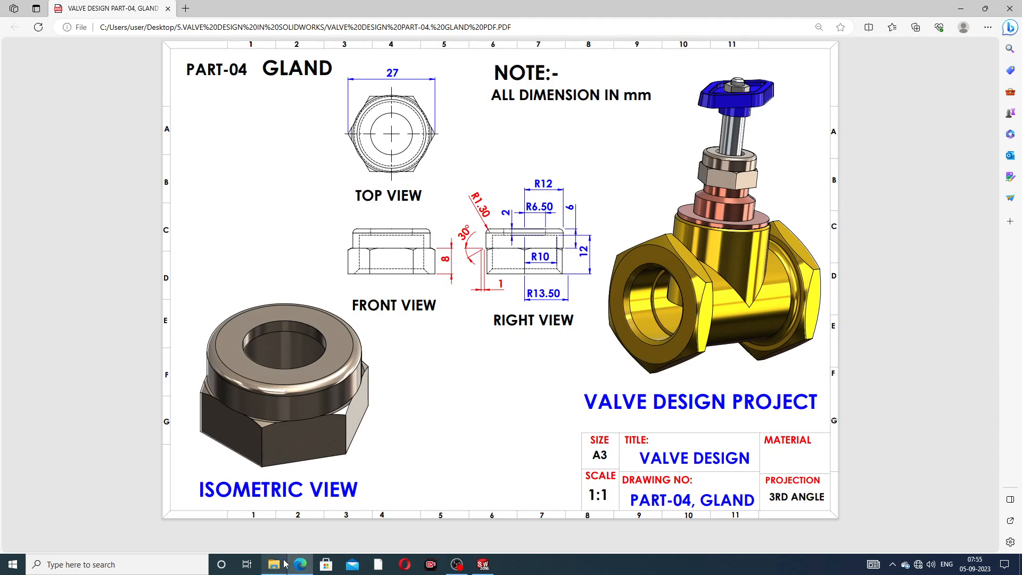
pyautogui.click(300, 564)
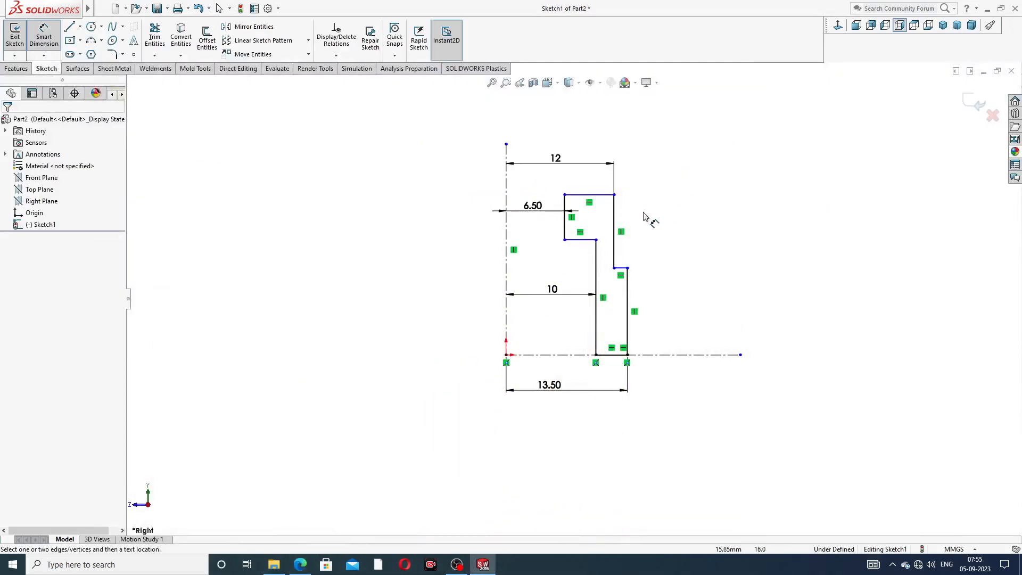
pyautogui.click(615, 228)
pyautogui.click(642, 223)
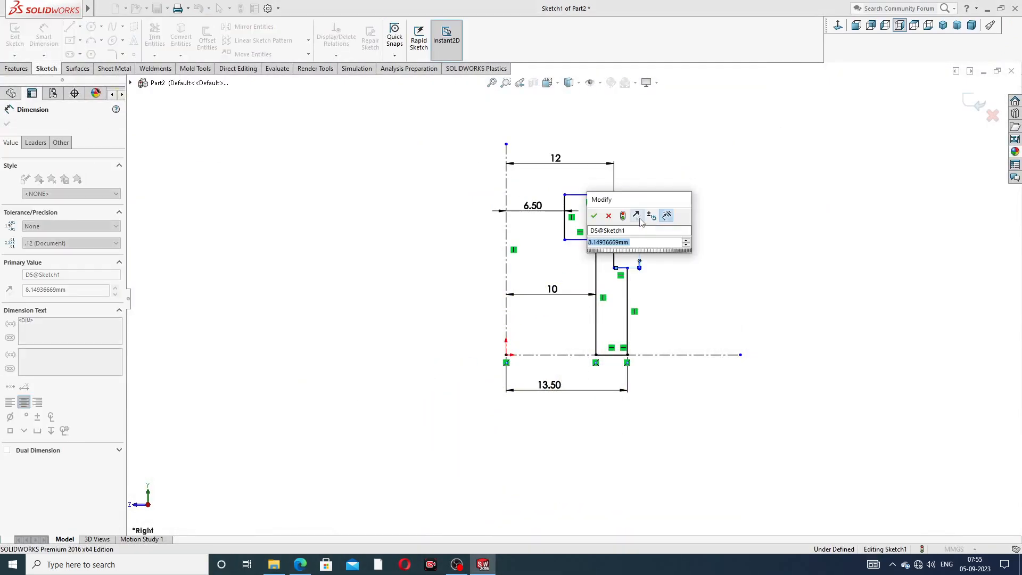
pyautogui.write('6')
pyautogui.press('Return')
pyautogui.click(684, 229)
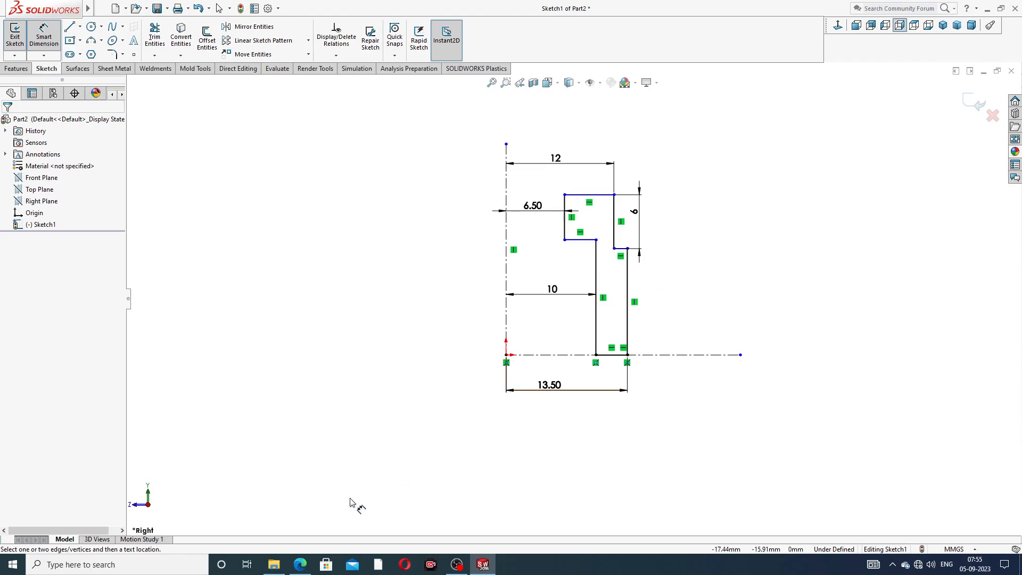
# Consult the PDF drawing in Edge again, return to SOLIDWORKS and set the lower inner vertical line's length to 12 mm
pyautogui.click(301, 564)
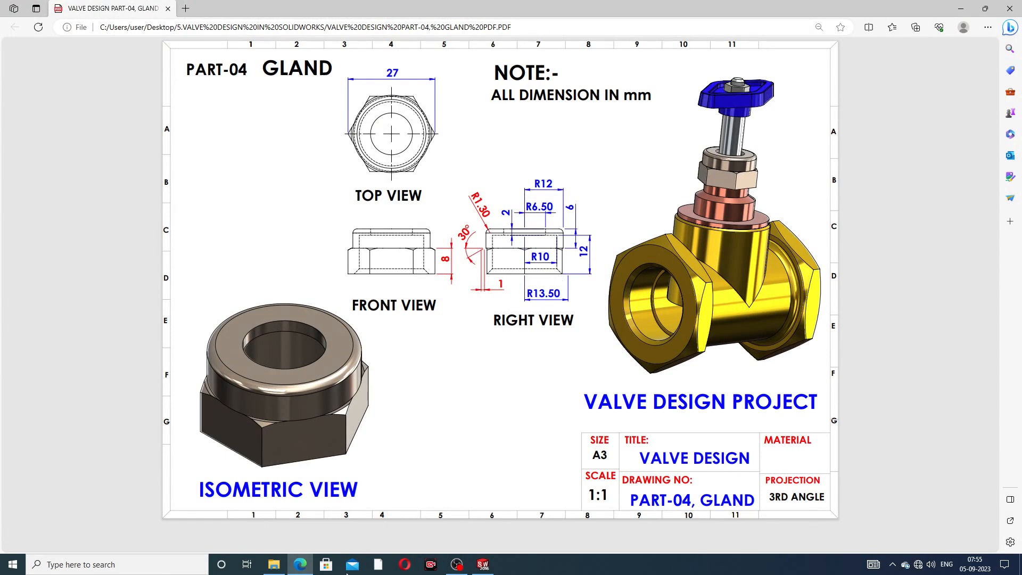
pyautogui.click(301, 564)
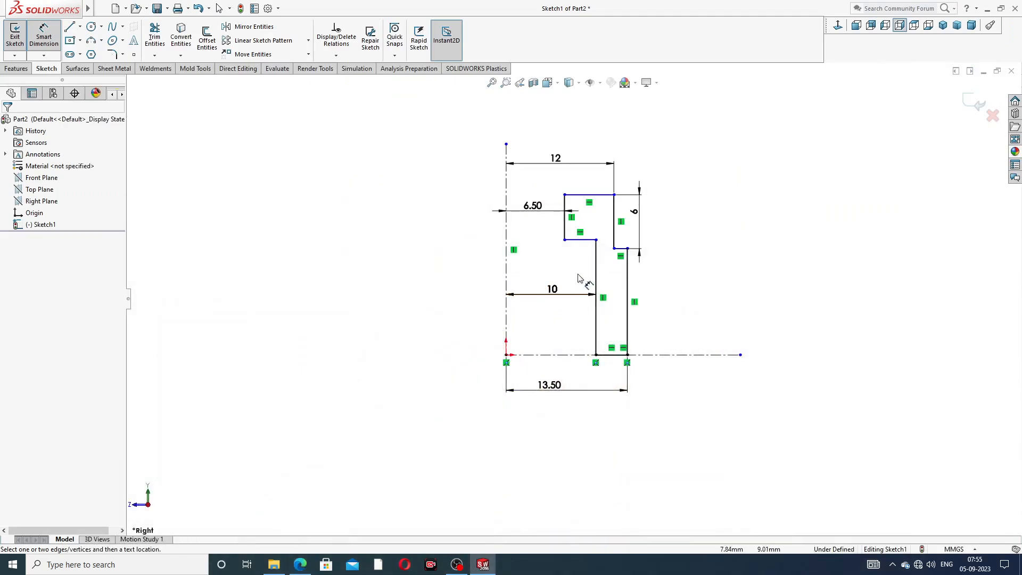
pyautogui.click(595, 263)
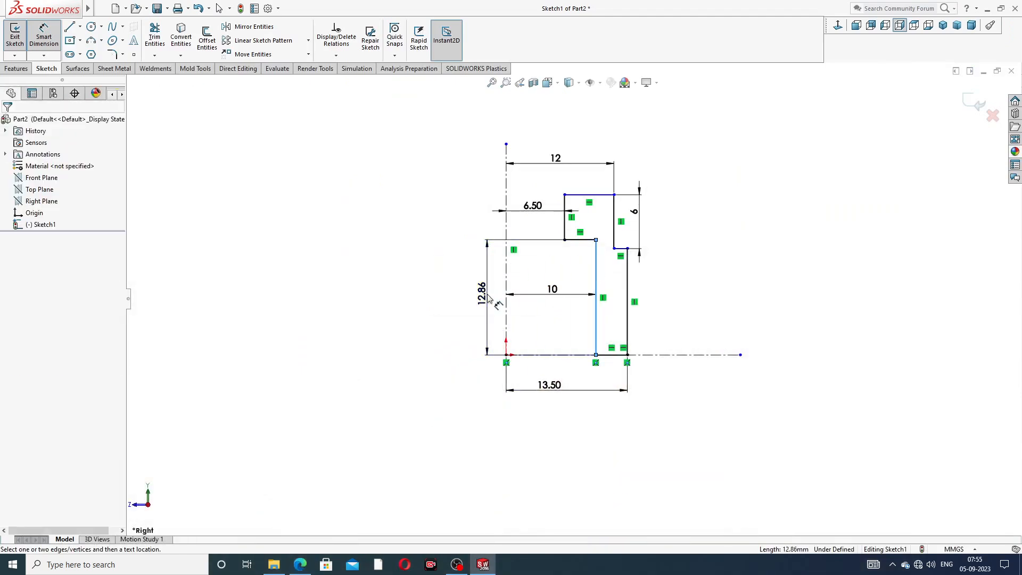
pyautogui.click(487, 296)
pyautogui.write('12')
pyautogui.press('Return')
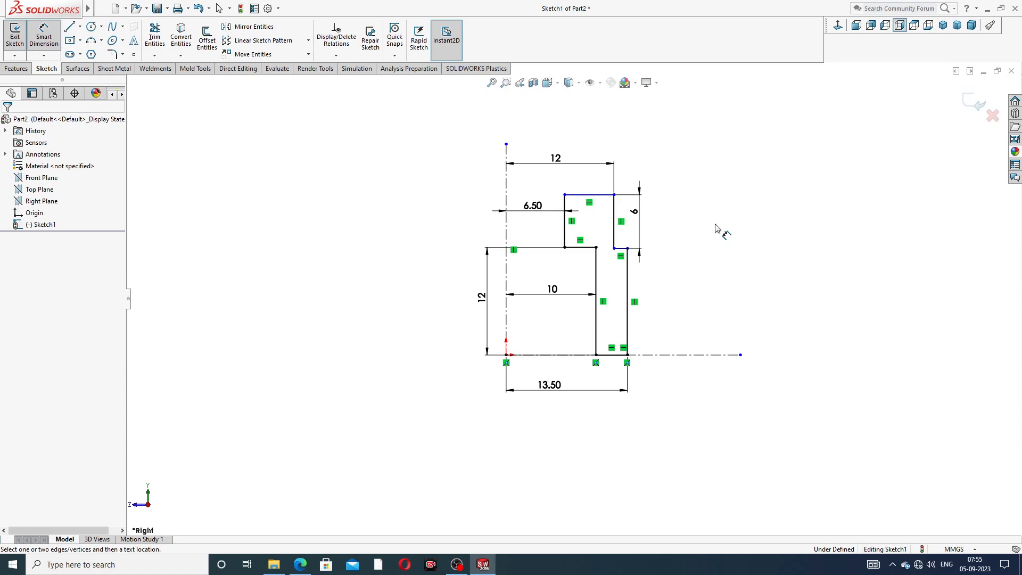
# Set the length of the profile's short upper inner vertical line to 2 mm
pyautogui.scroll(-1, 584, 212)
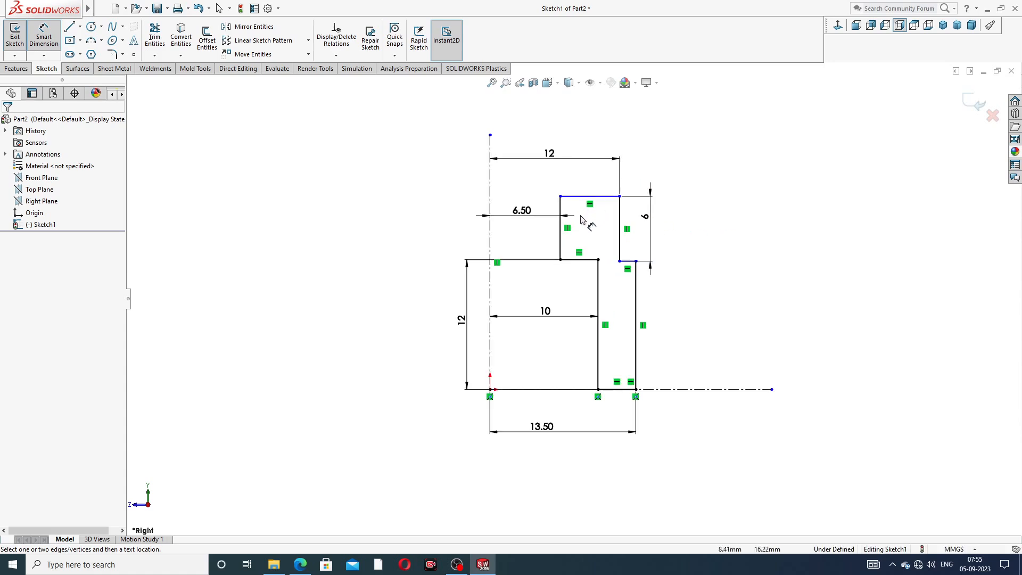
pyautogui.scroll(-1, 581, 218)
pyautogui.click(551, 237)
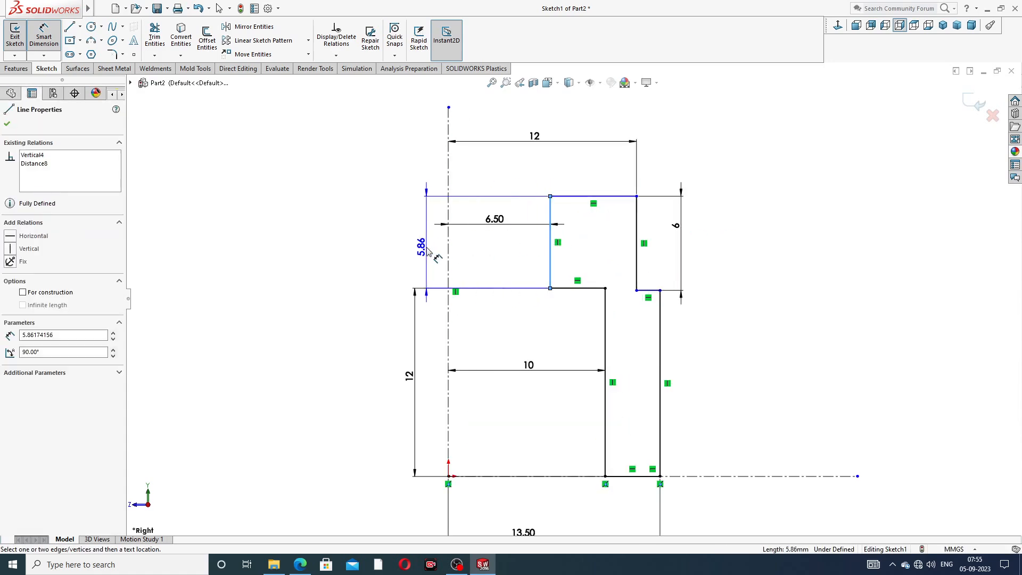
pyautogui.click(424, 250)
pyautogui.write('2')
pyautogui.press('Return')
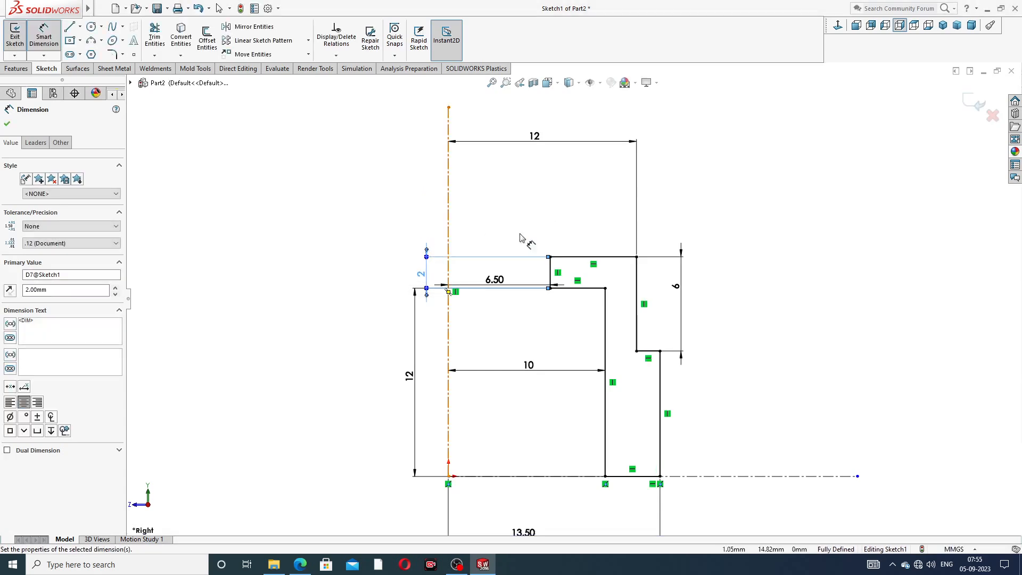
pyautogui.click(726, 191)
# Arrange the horizontal 12 mm and 6.5 mm dimensions clear of each other above the profile
pyautogui.scroll(2, 549, 290)
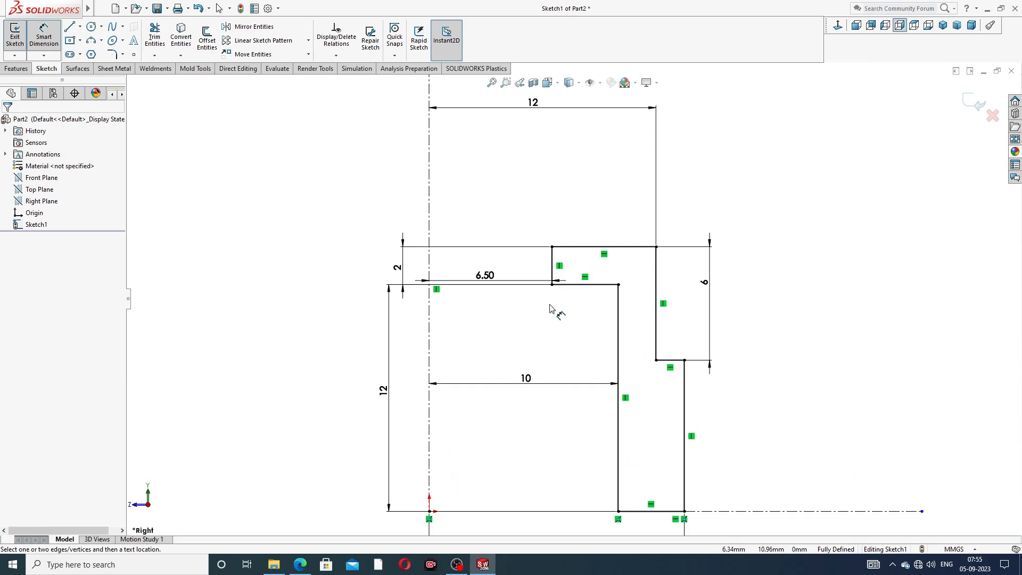
pyautogui.scroll(-2, 593, 407)
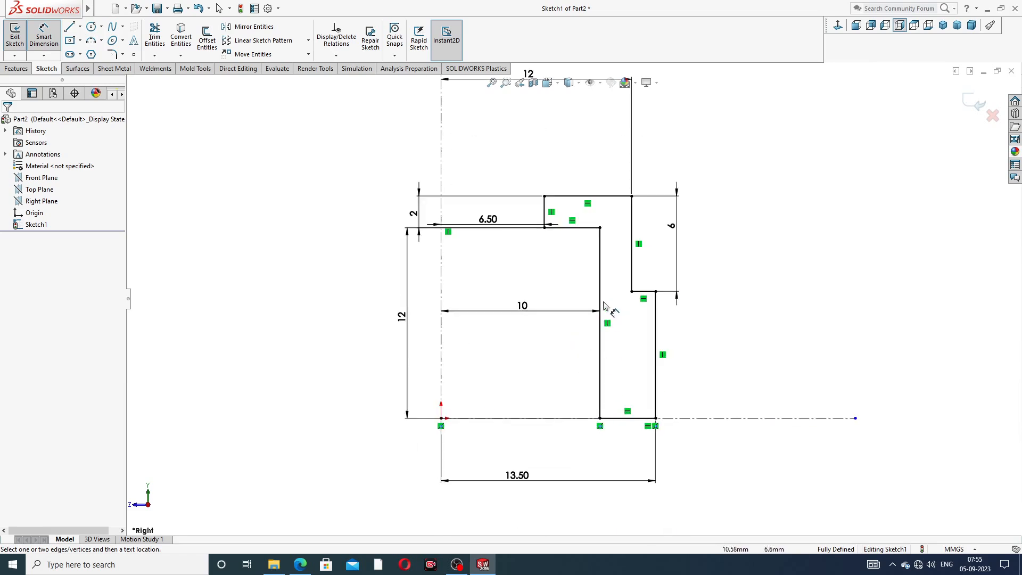
pyautogui.scroll(1, 591, 255)
pyautogui.moveTo(543, 117); pyautogui.dragTo(548, 183)
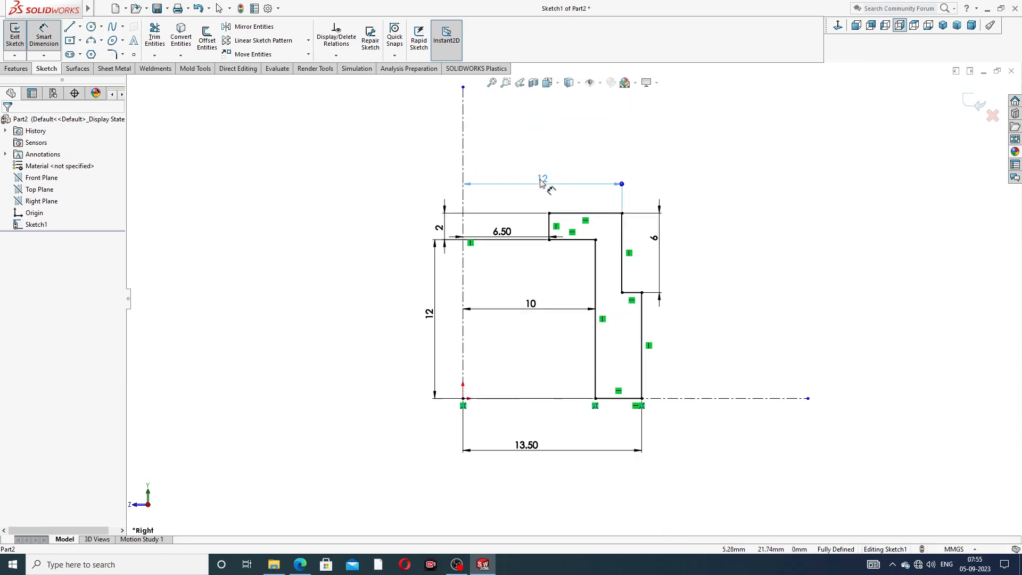
pyautogui.moveTo(502, 231); pyautogui.dragTo(504, 223)
pyautogui.click(827, 180)
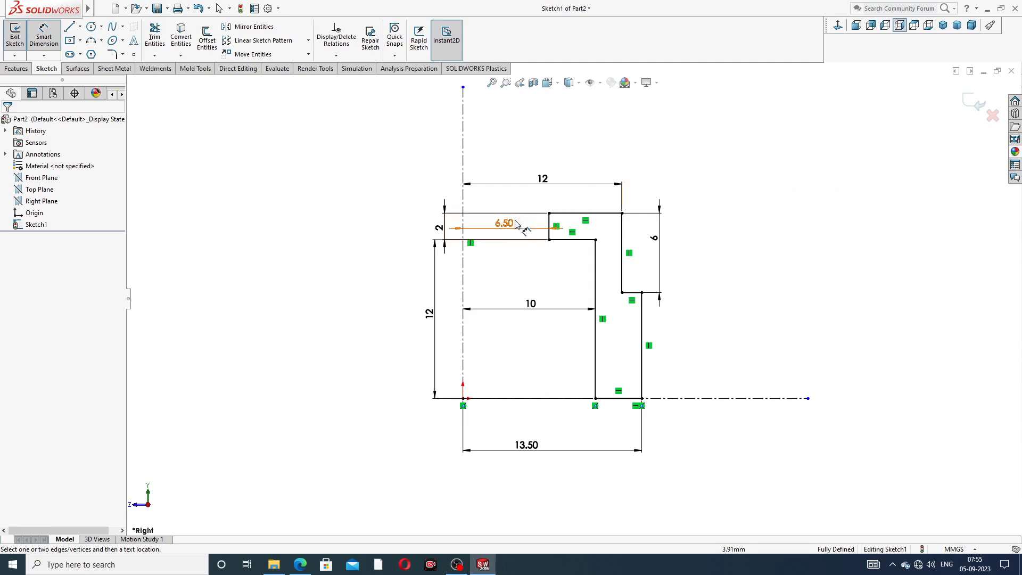
pyautogui.click(548, 181)
pyautogui.moveTo(548, 181); pyautogui.dragTo(549, 146)
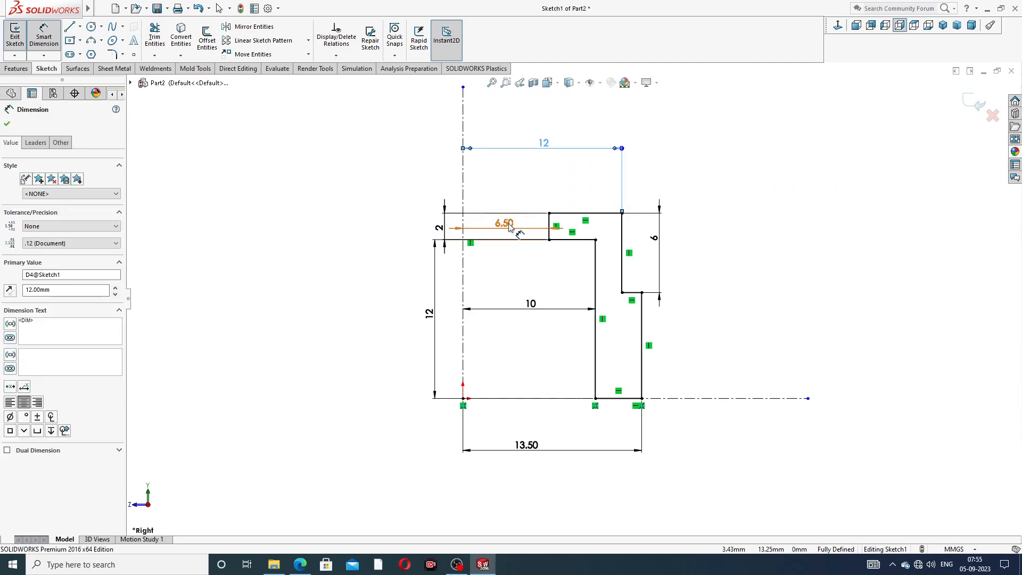
pyautogui.moveTo(520, 223); pyautogui.dragTo(517, 182)
pyautogui.click(677, 194)
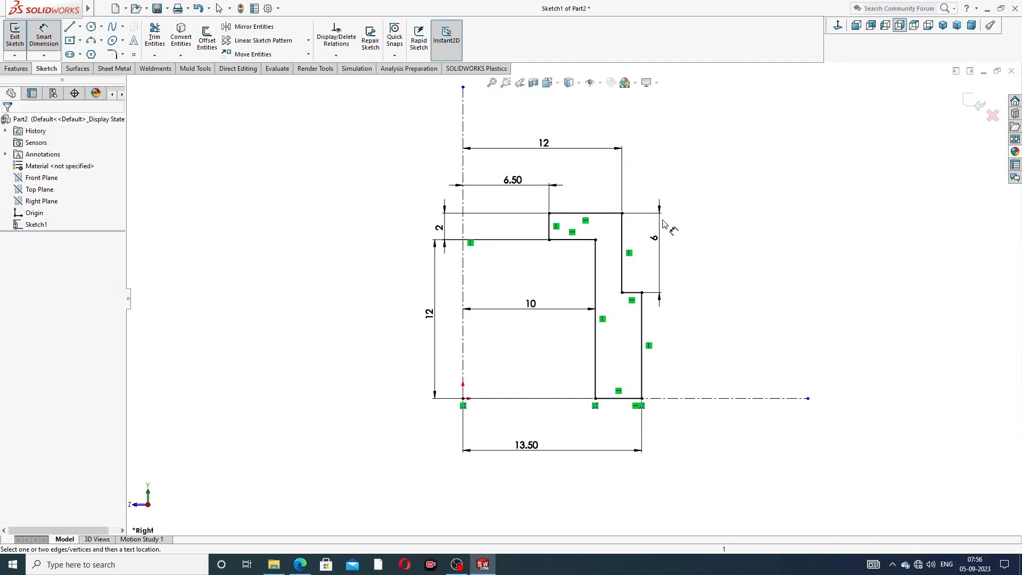
# Reposition the 6, 13.5, 10, 2 and vertical 12 mm dimensions neatly around the profile and end Smart Dimension
pyautogui.moveTo(663, 245); pyautogui.dragTo(672, 244)
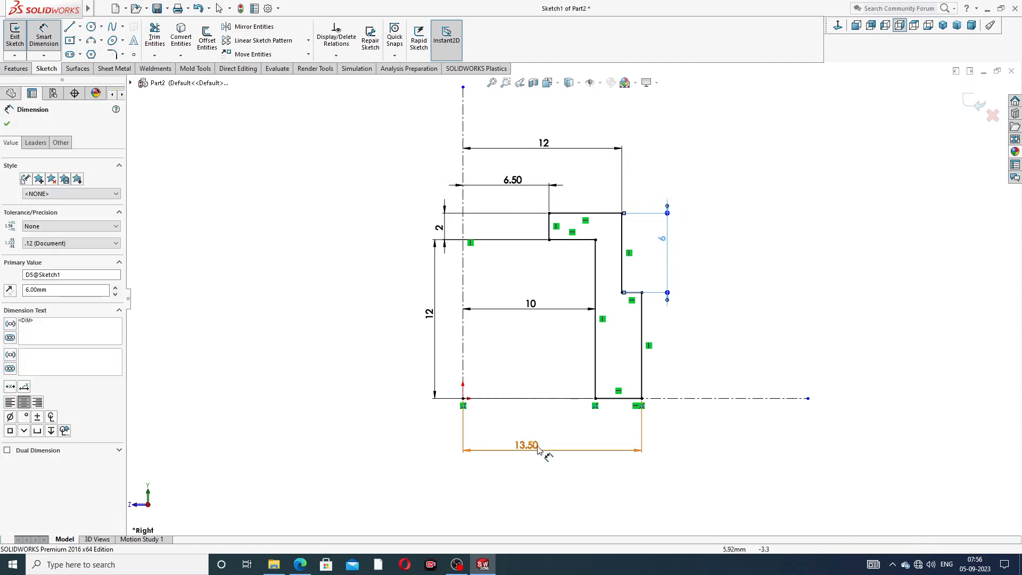
pyautogui.moveTo(549, 451); pyautogui.dragTo(557, 435)
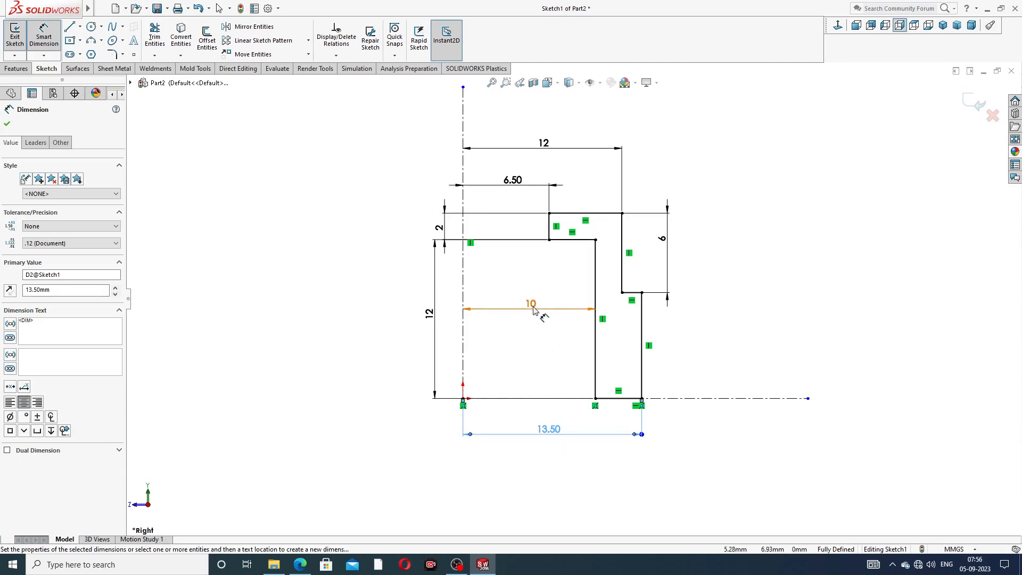
pyautogui.moveTo(540, 311); pyautogui.dragTo(540, 320)
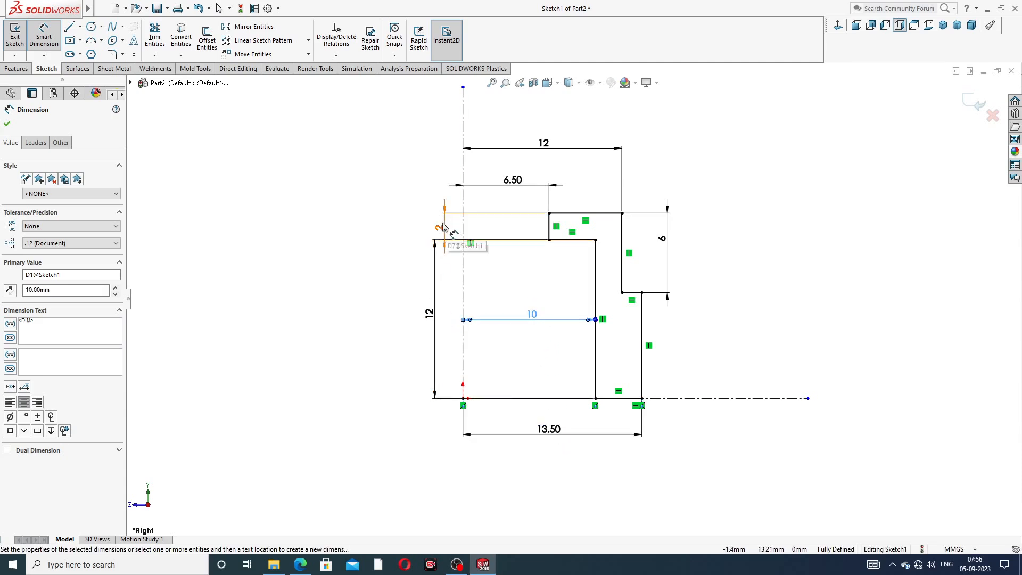
pyautogui.moveTo(448, 228); pyautogui.dragTo(411, 224)
pyautogui.click(429, 312)
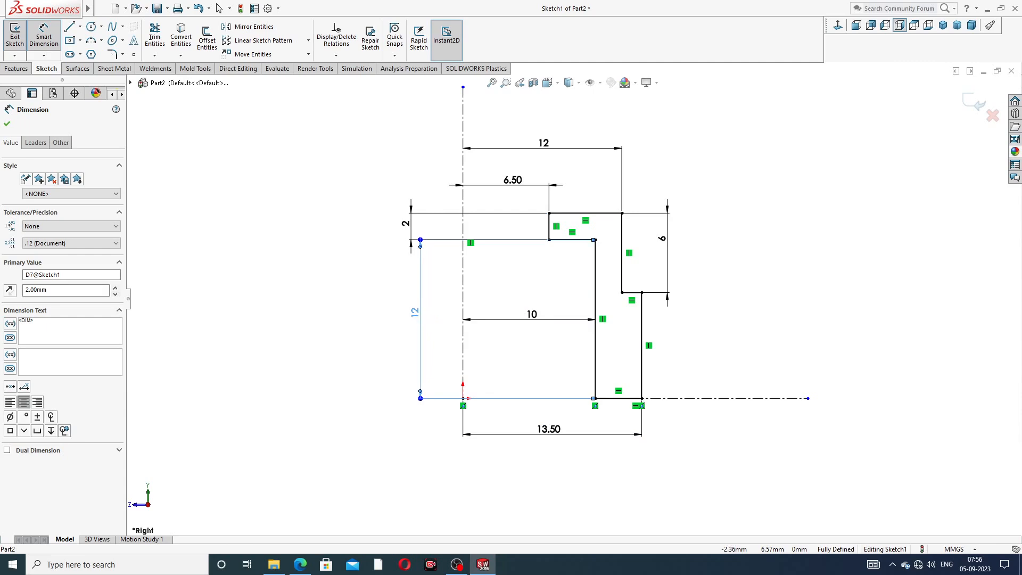
pyautogui.click(416, 313)
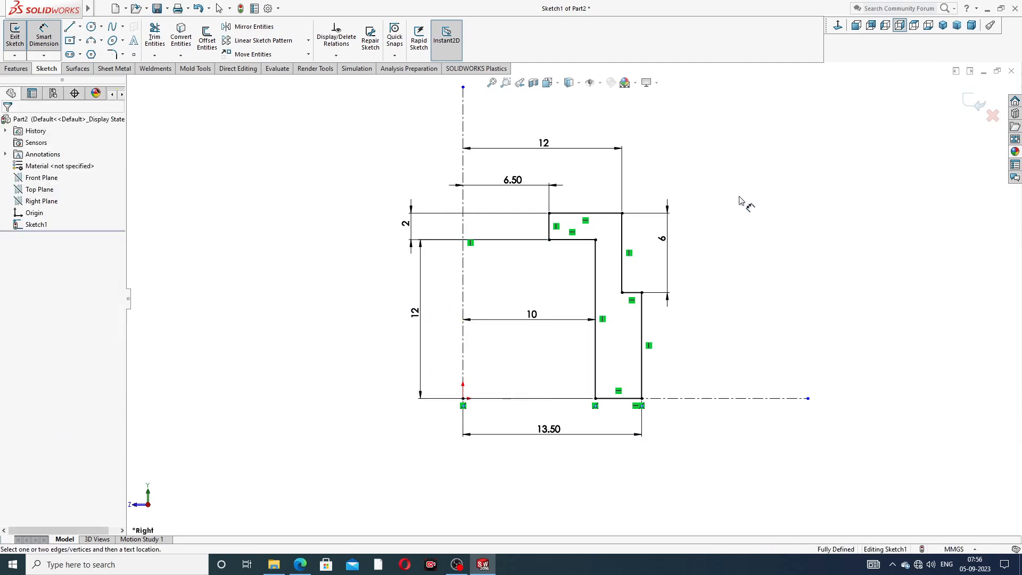
pyautogui.rightClick(741, 200)
pyautogui.click(774, 158)
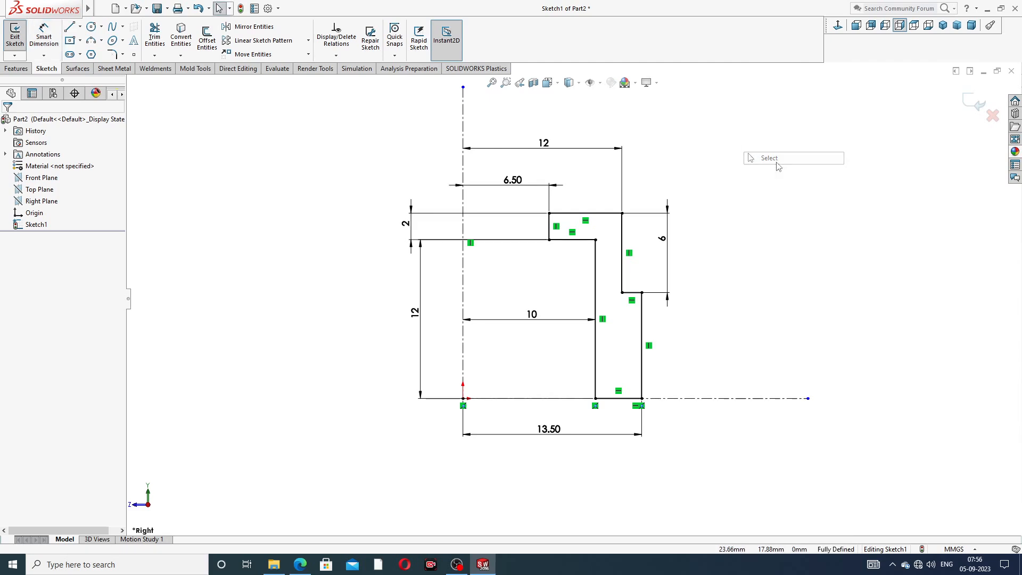
pyautogui.press('f')
pyautogui.scroll(-1, 553, 305)
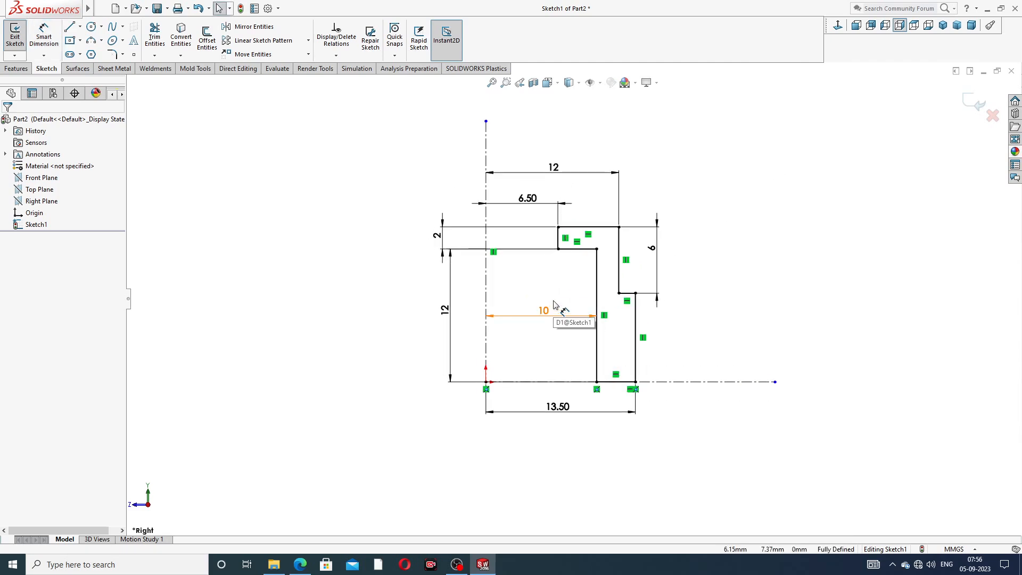
# Revolve the gland profile 360 degrees about the vertical centreline through the origin
pyautogui.scroll(-1, 554, 304)
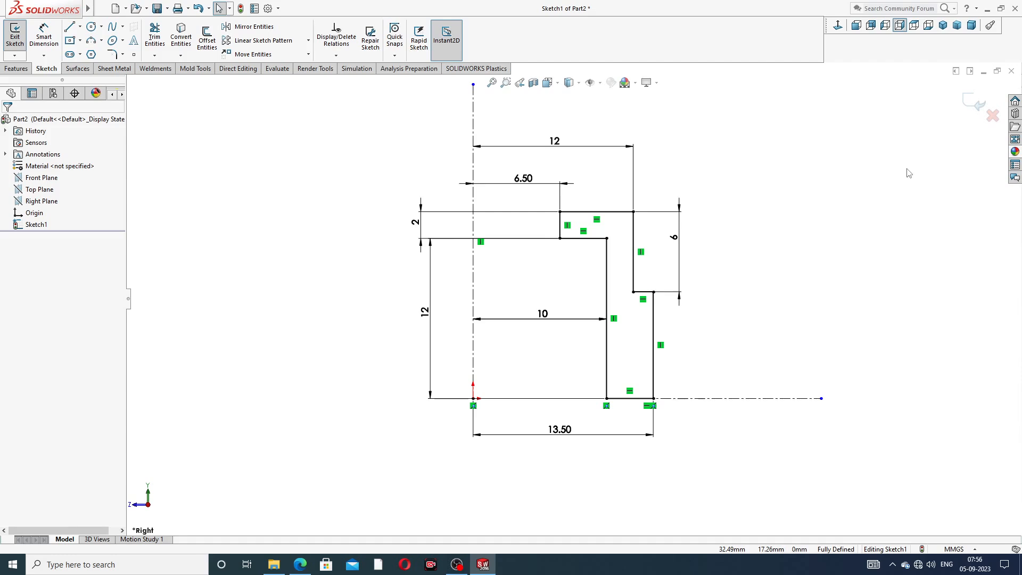
pyautogui.click(16, 68)
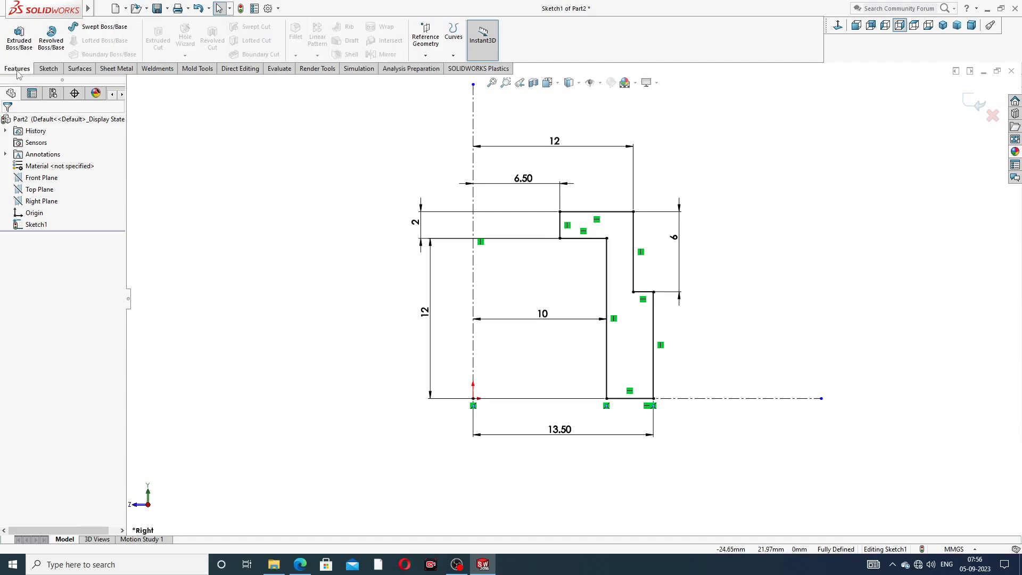
pyautogui.click(51, 37)
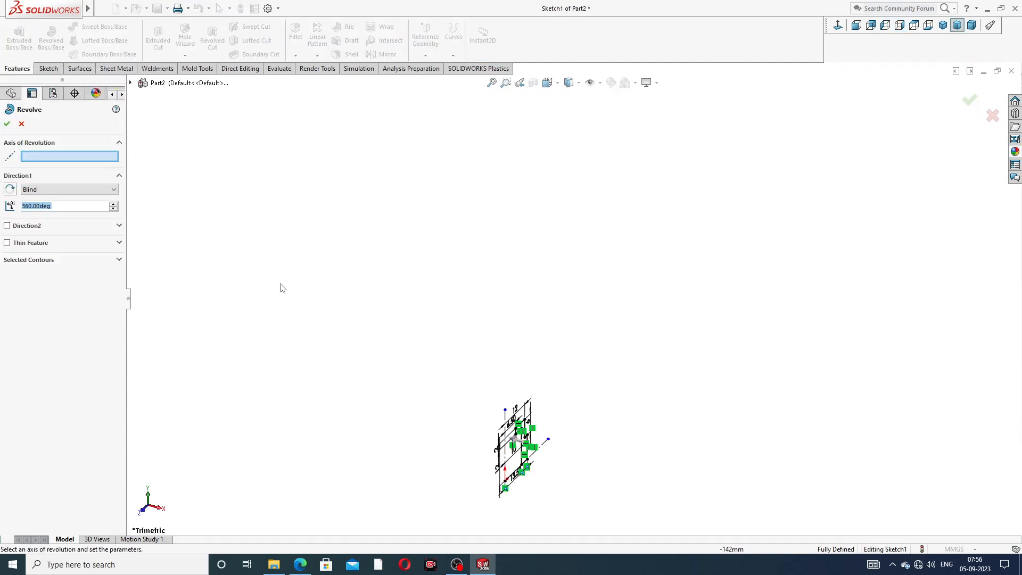
pyautogui.scroll(-3, 479, 468)
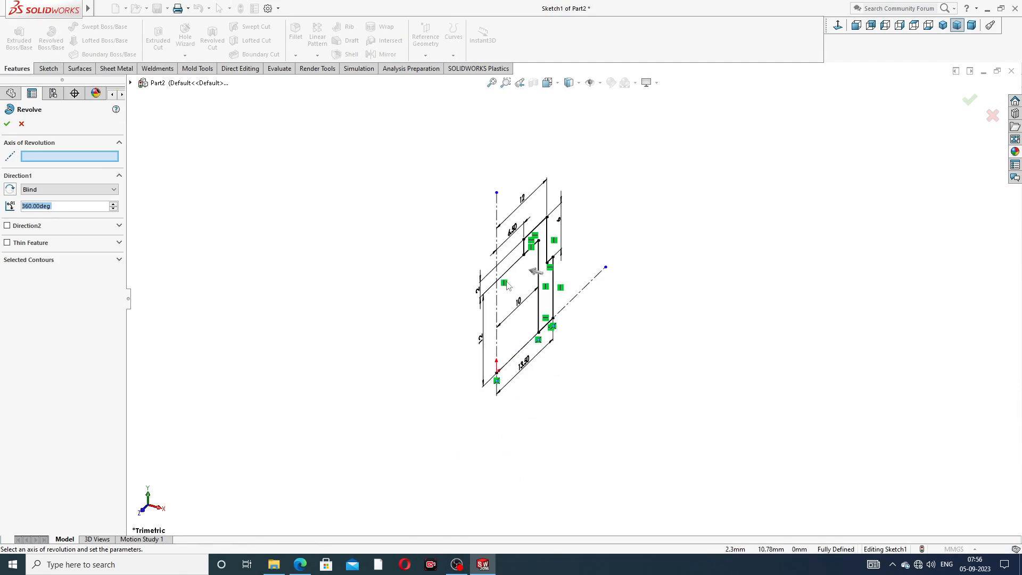
pyautogui.scroll(-2, 502, 406)
pyautogui.click(499, 298)
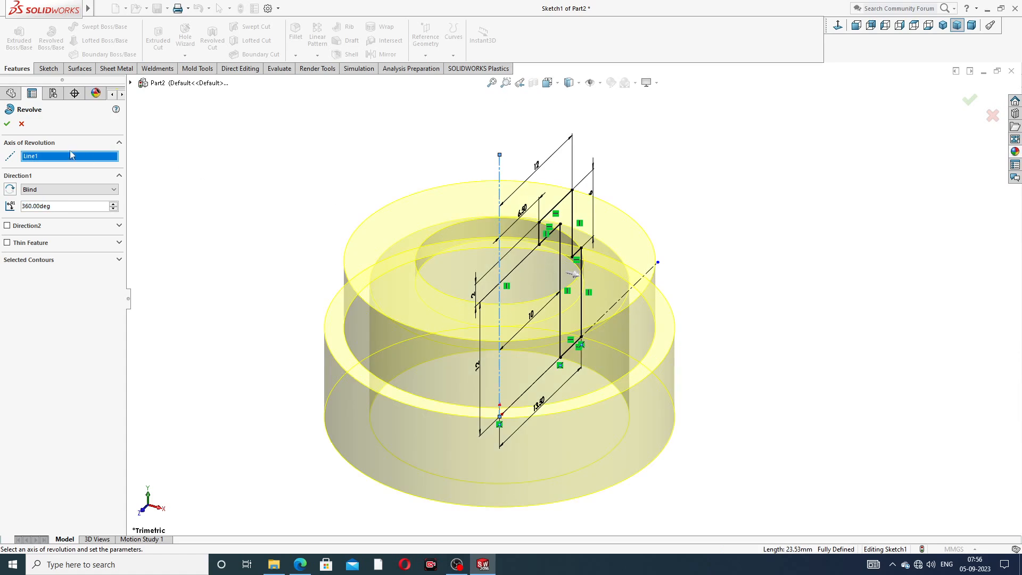
pyautogui.click(7, 124)
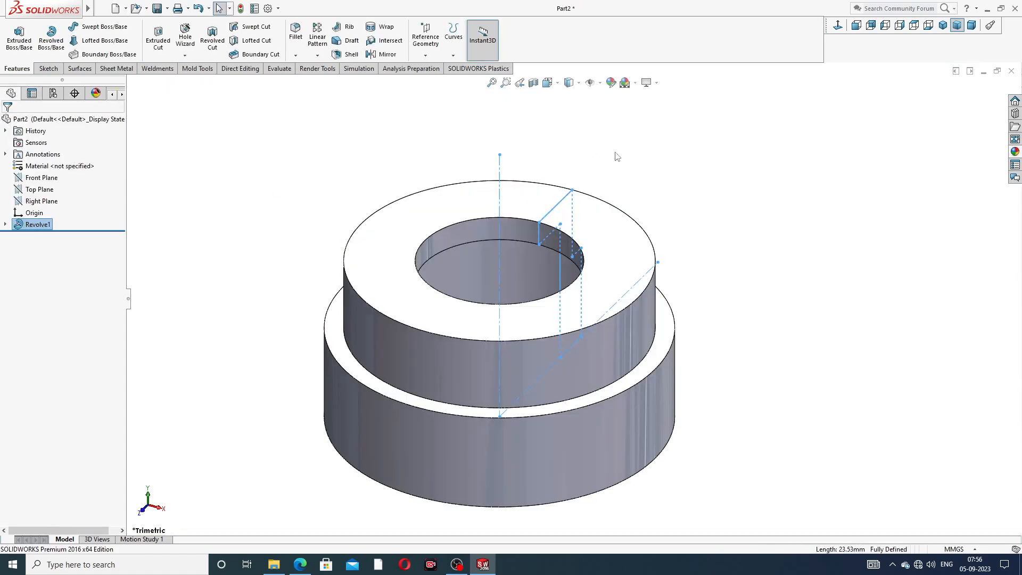
pyautogui.click(617, 156)
# Fillet the outer circular edge of the gland's top face with a 1.3 mm radius, checking the PDF drawing in Edge
pyautogui.scroll(3, 558, 254)
pyautogui.moveTo(558, 254)
pyautogui.mouseDown(button='middle')
pyautogui.moveTo(550, 302)
pyautogui.moveTo(649, 288)
pyautogui.moveTo(582, 174)
pyautogui.moveTo(550, 365)
pyautogui.moveTo(633, 362)
pyautogui.moveTo(586, 341)
pyautogui.moveTo(529, 347)
pyautogui.mouseUp(button='middle')
pyautogui.scroll(-2, 524, 302)
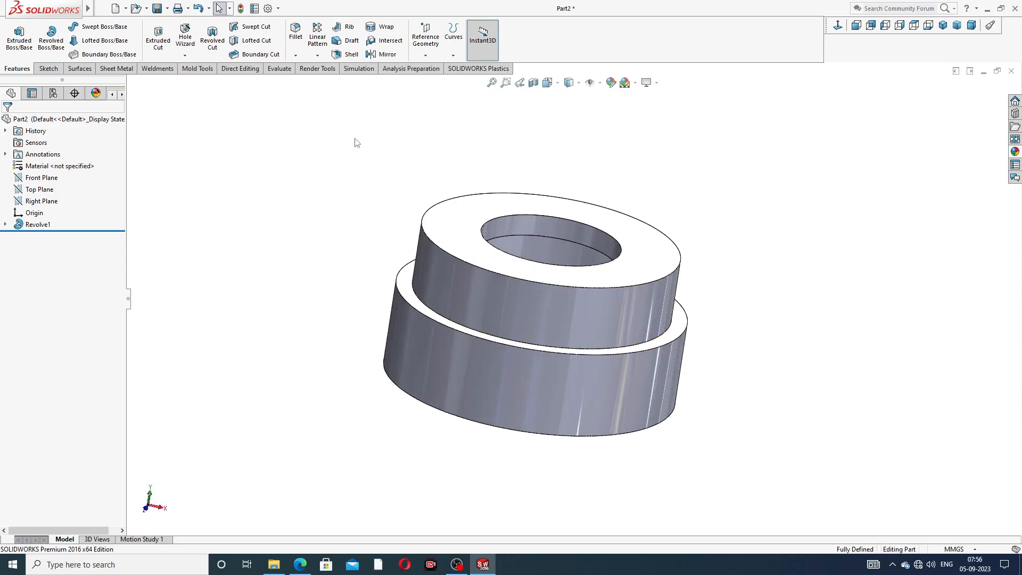
pyautogui.click(296, 56)
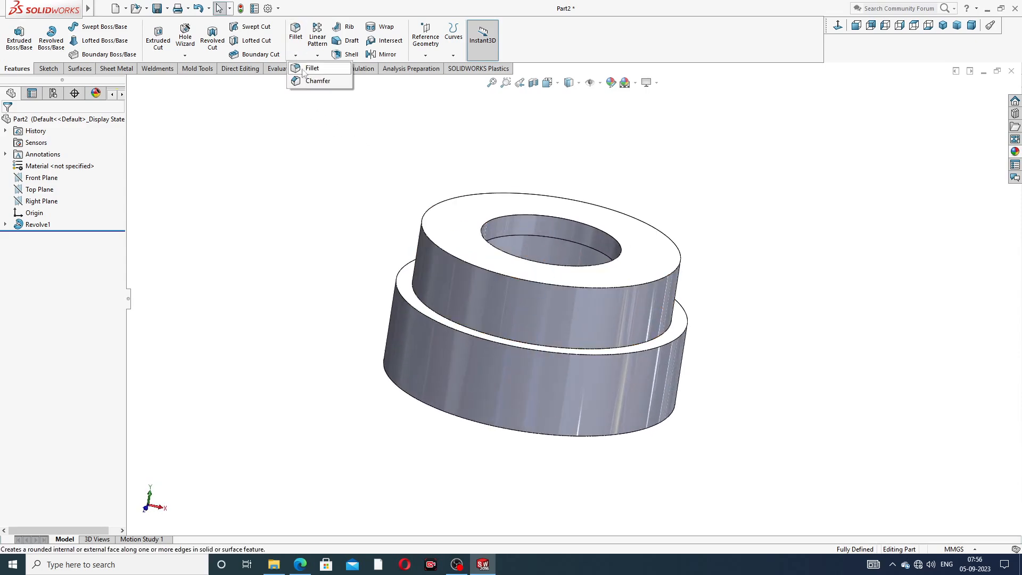
pyautogui.click(312, 69)
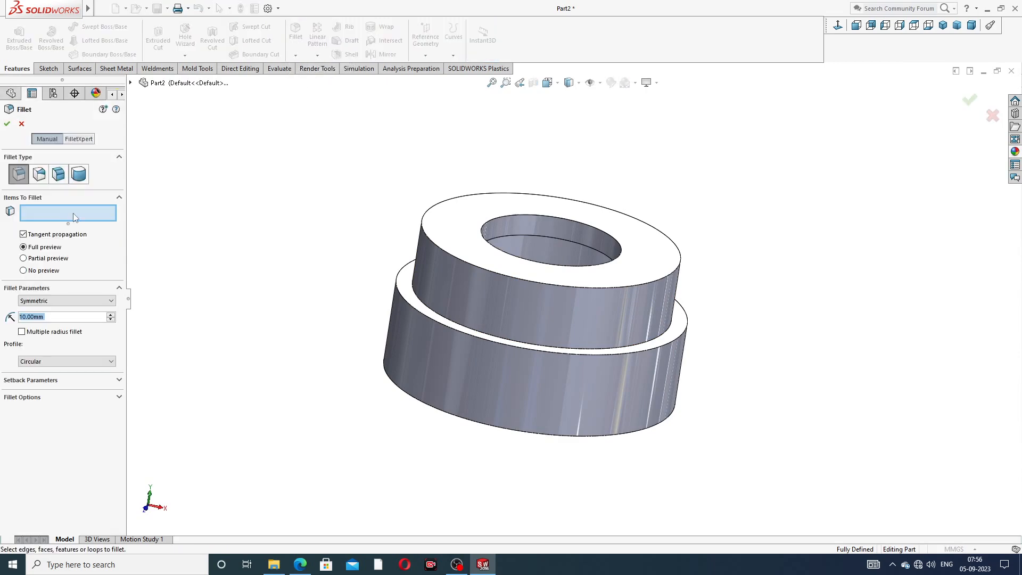
pyautogui.write('1.')
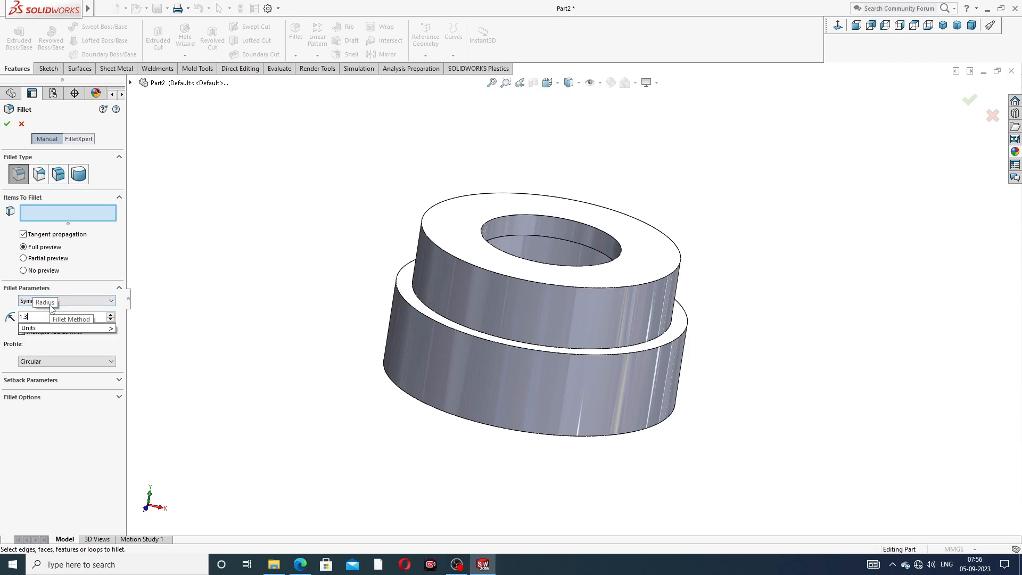
pyautogui.write('3')
pyautogui.press('Return')
pyautogui.click(301, 564)
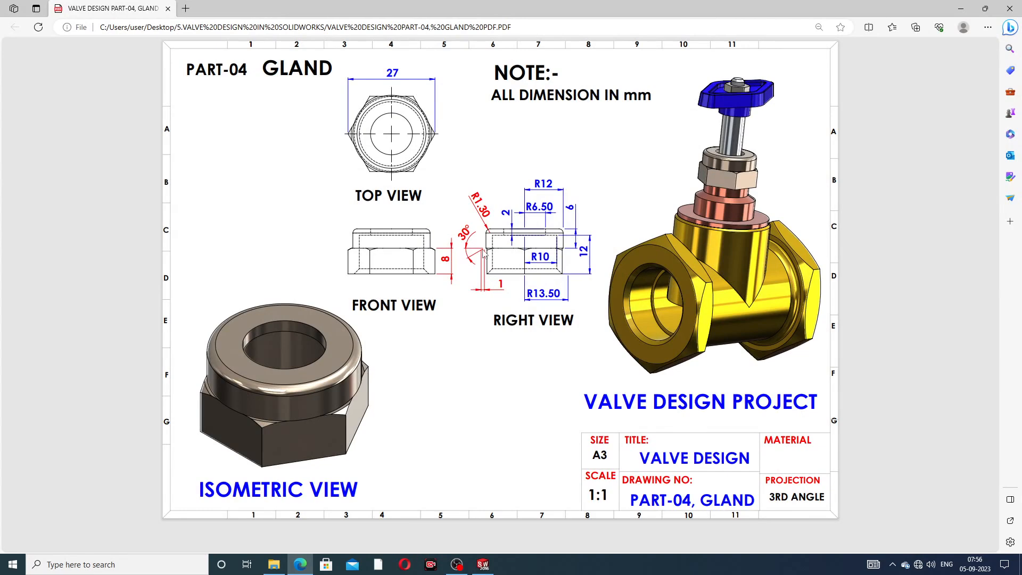
pyautogui.click(301, 568)
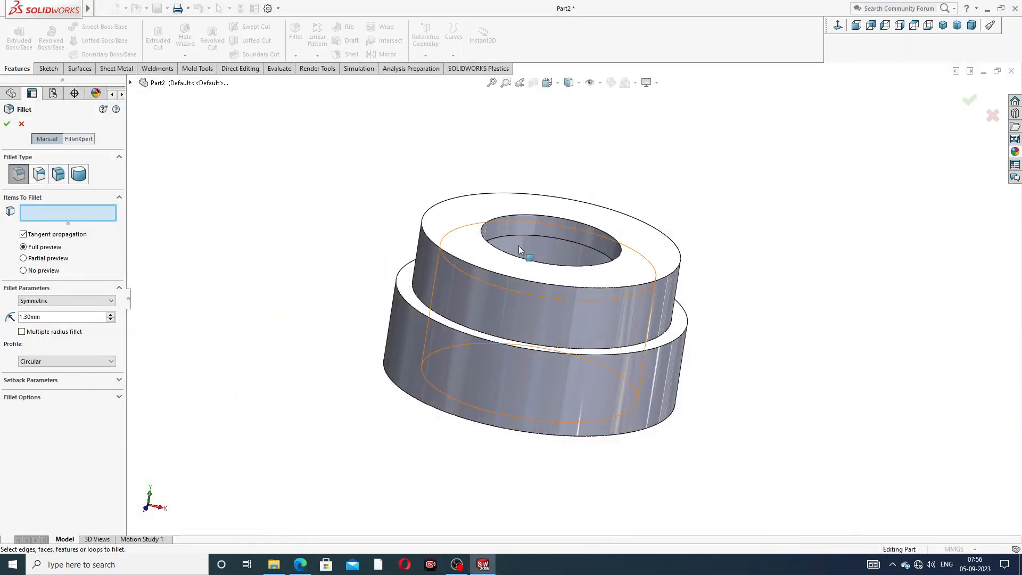
pyautogui.click(515, 280)
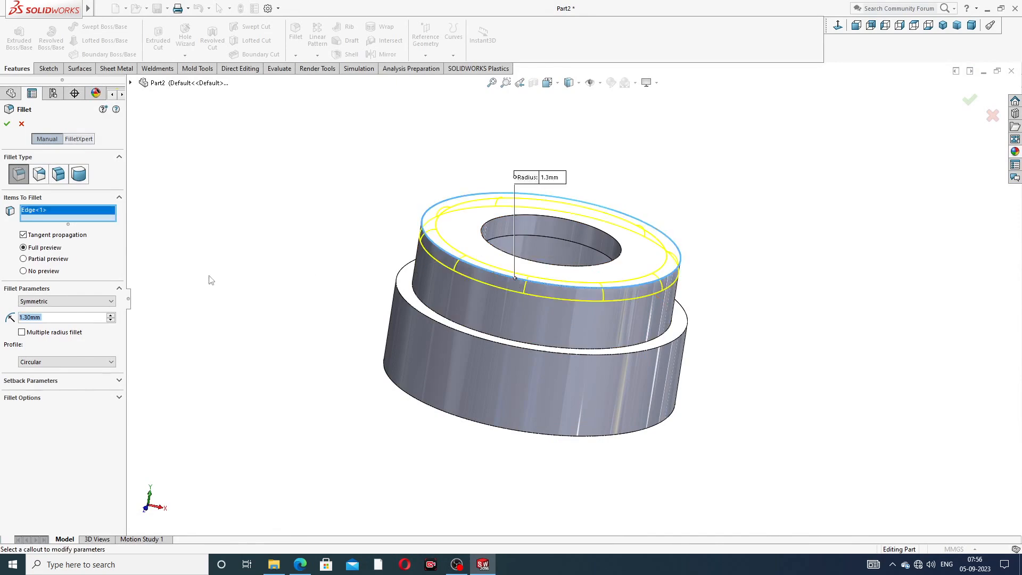
pyautogui.click(7, 125)
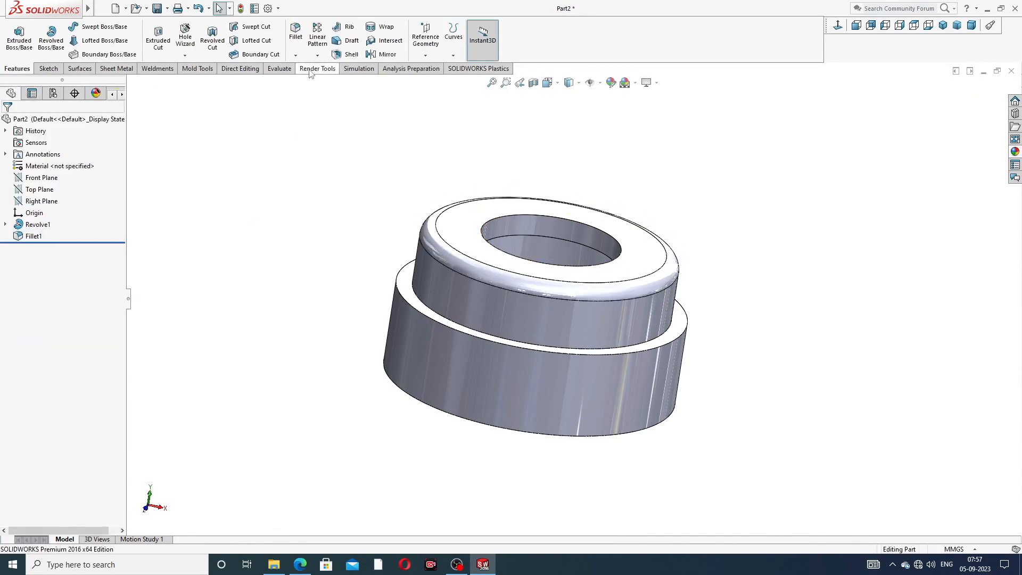
# Chamfer the outer edge of the gland's lower shoulder with a 1 mm distance and a 30-degree angle
pyautogui.click(295, 55)
pyautogui.click(314, 81)
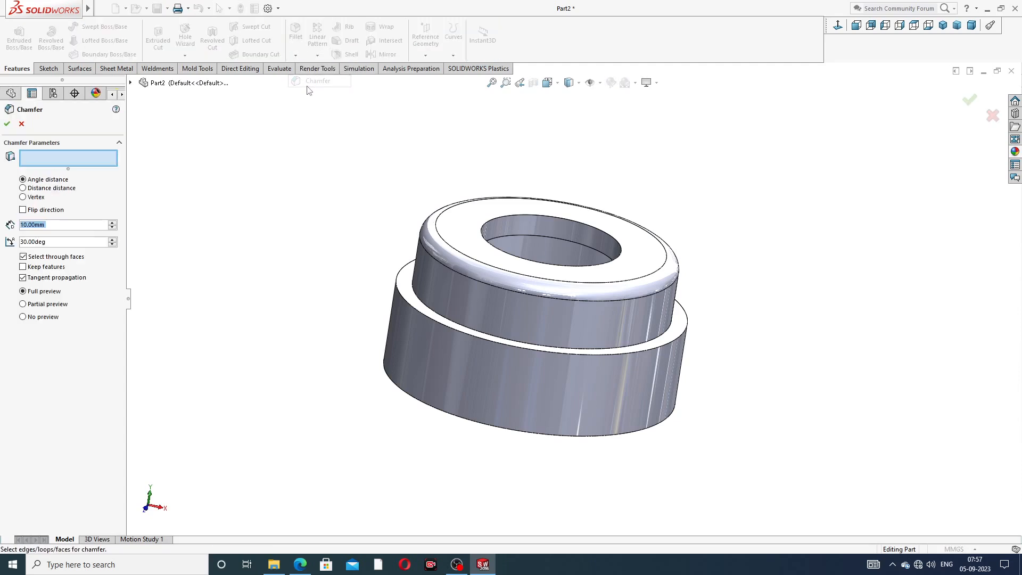
pyautogui.write('1')
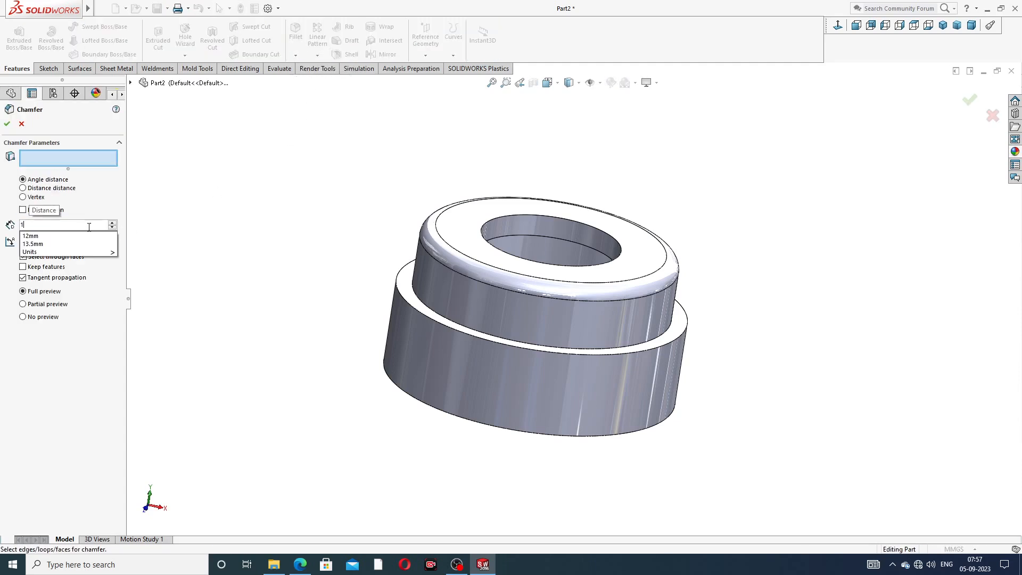
pyautogui.press('Return')
pyautogui.click(53, 242)
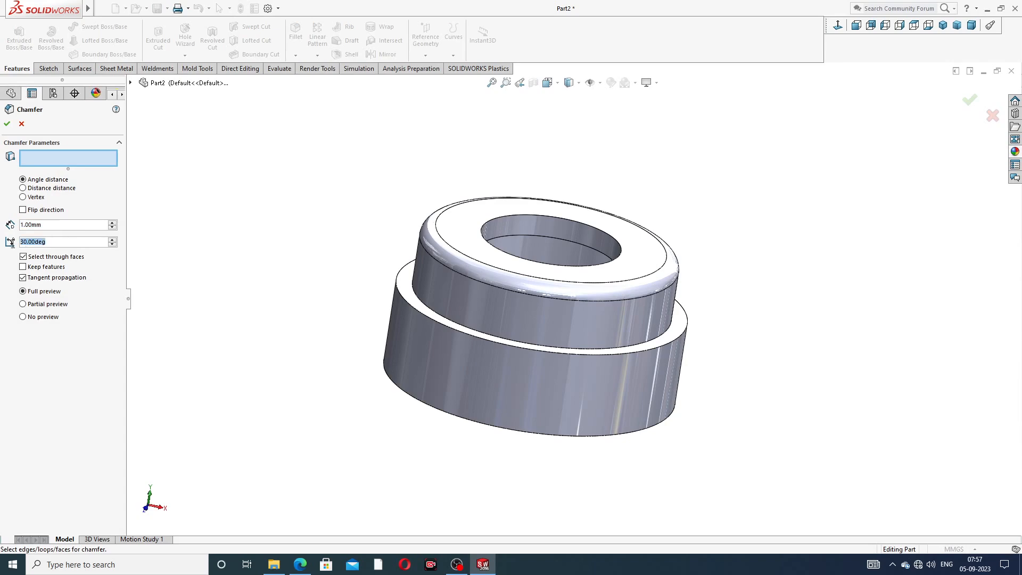
pyautogui.scroll(-3, 496, 322)
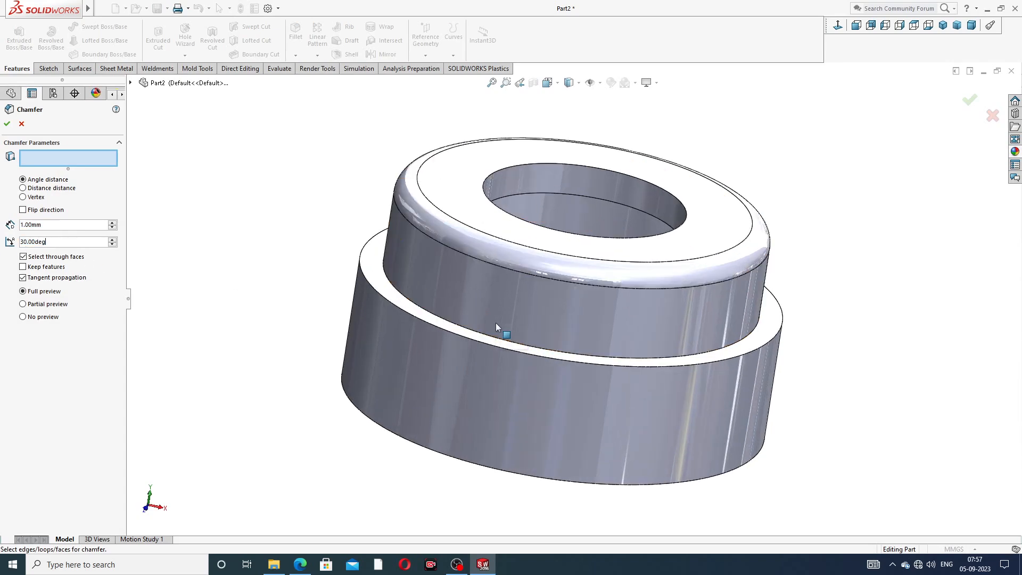
pyautogui.click(515, 351)
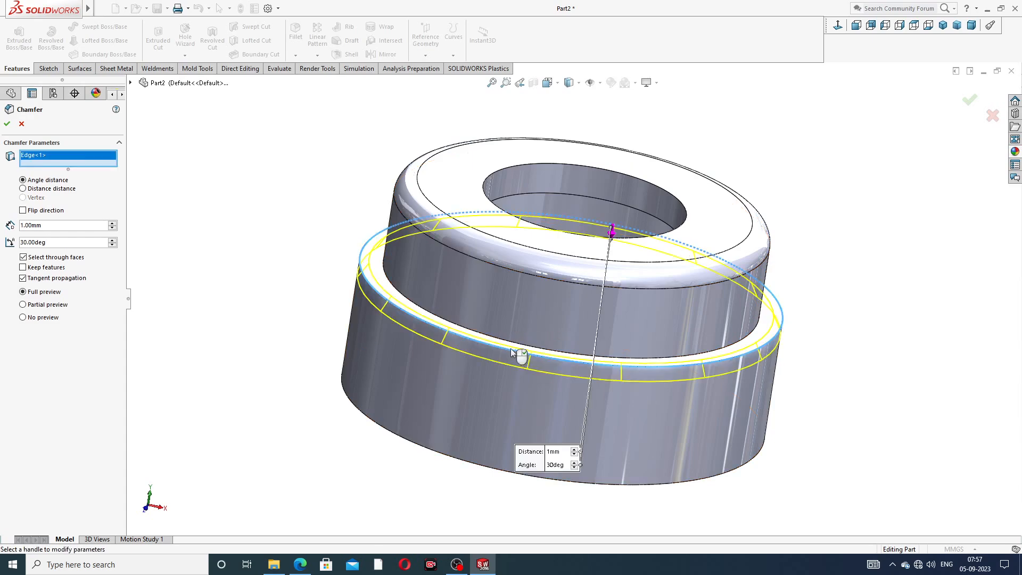
pyautogui.click(7, 124)
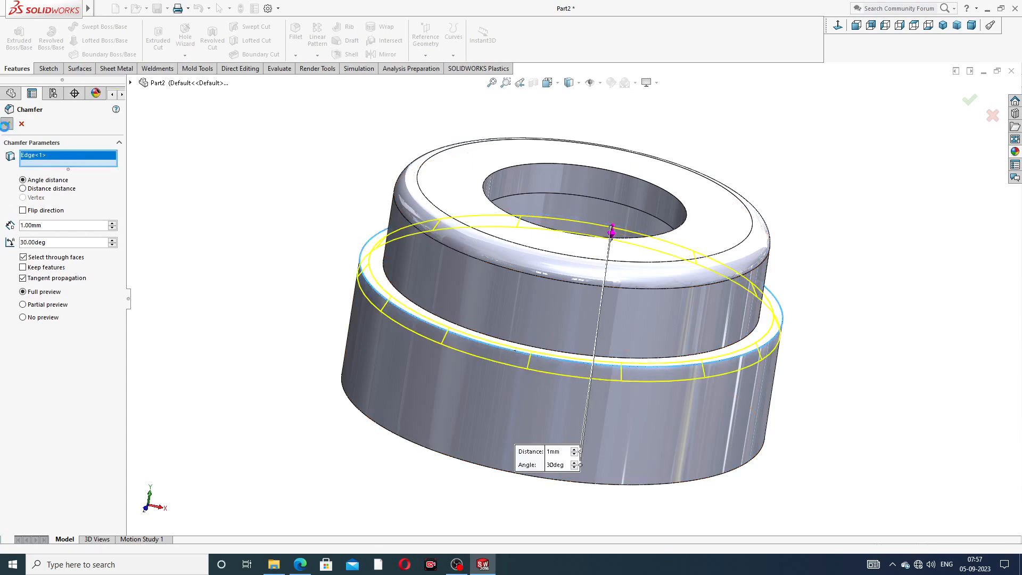
# Inspect the filleted and chamfered gland from several angles, consult the PDF drawing in Edge and return to SOLIDWORKS
pyautogui.scroll(2, 586, 301)
pyautogui.scroll(3, 624, 229)
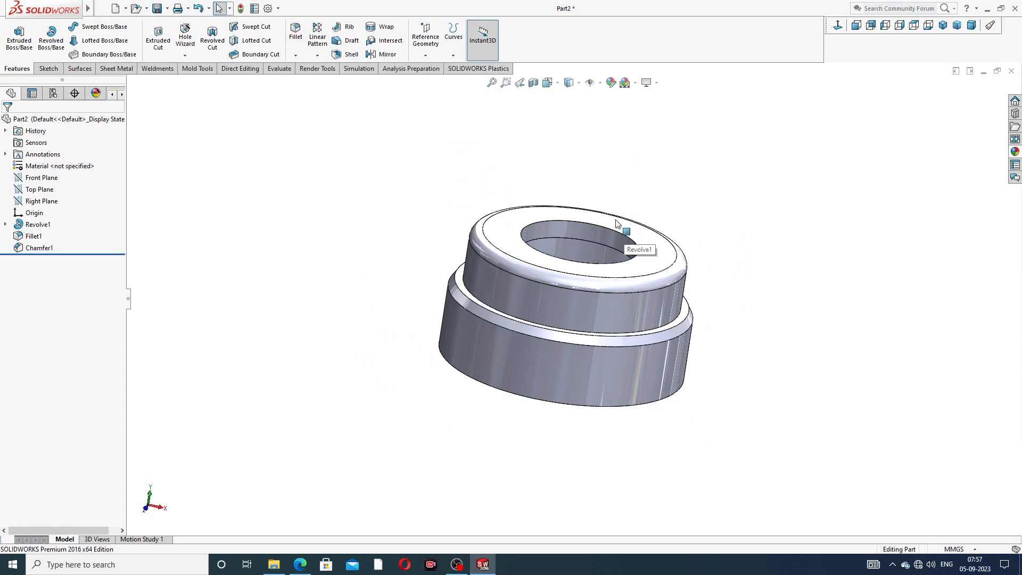
pyautogui.moveTo(535, 311); pyautogui.dragTo(542, 378, button='middle')
pyautogui.scroll(-2, 541, 378)
pyautogui.scroll(2, 718, 237)
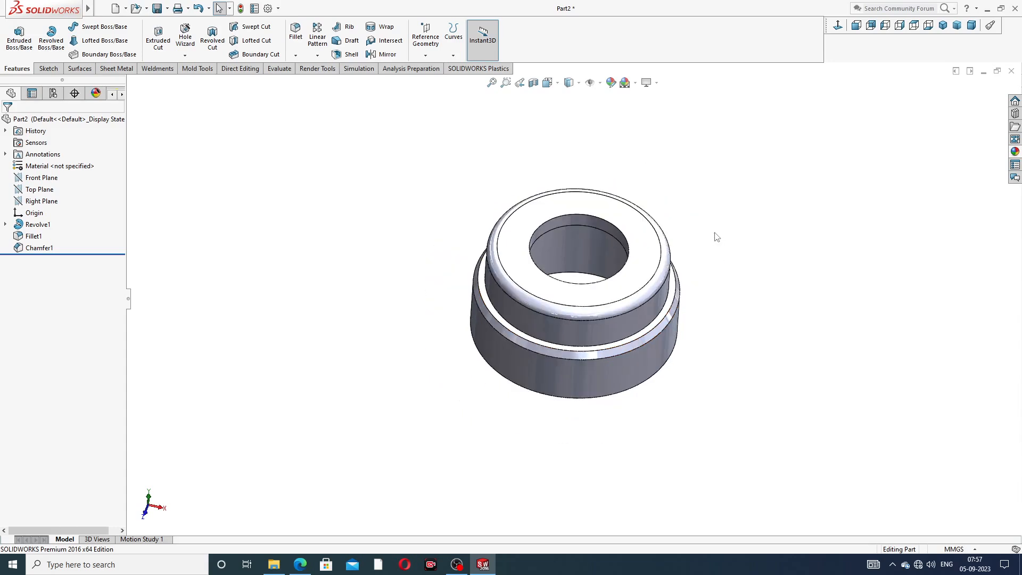
pyautogui.moveTo(714, 235); pyautogui.dragTo(718, 196, button='middle')
pyautogui.scroll(-2, 616, 260)
pyautogui.scroll(-1, 616, 259)
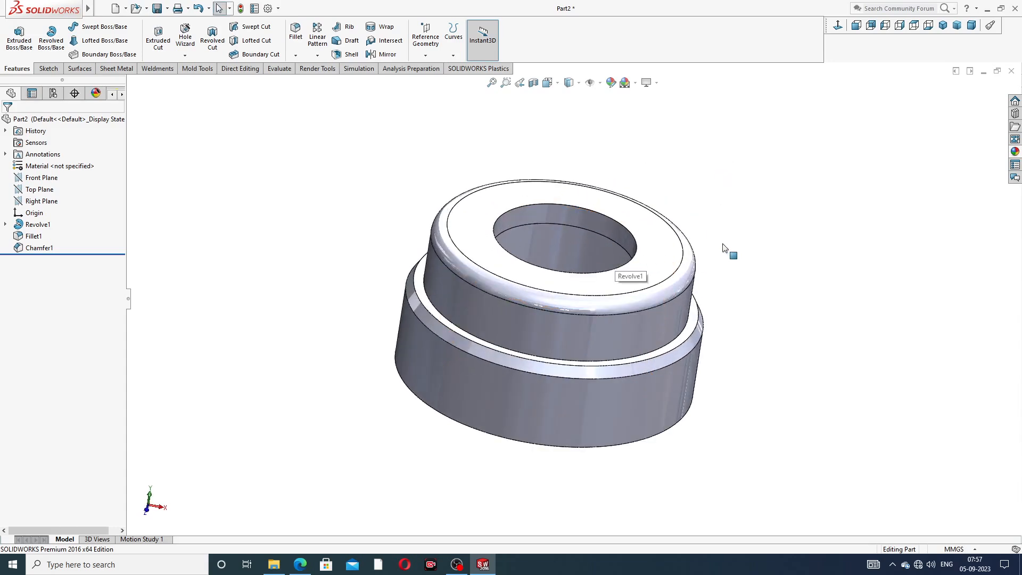
pyautogui.click(300, 564)
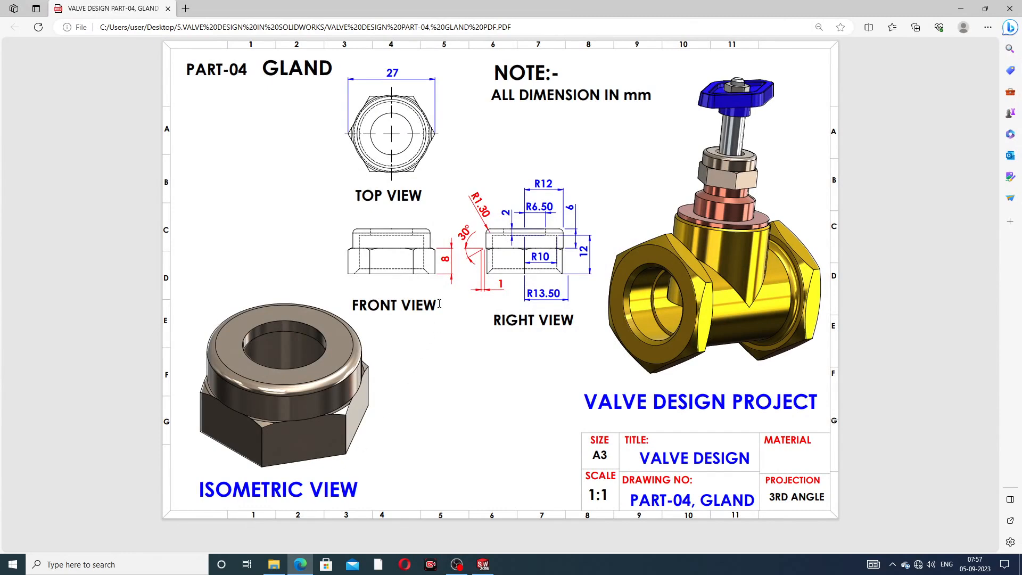
pyautogui.click(300, 564)
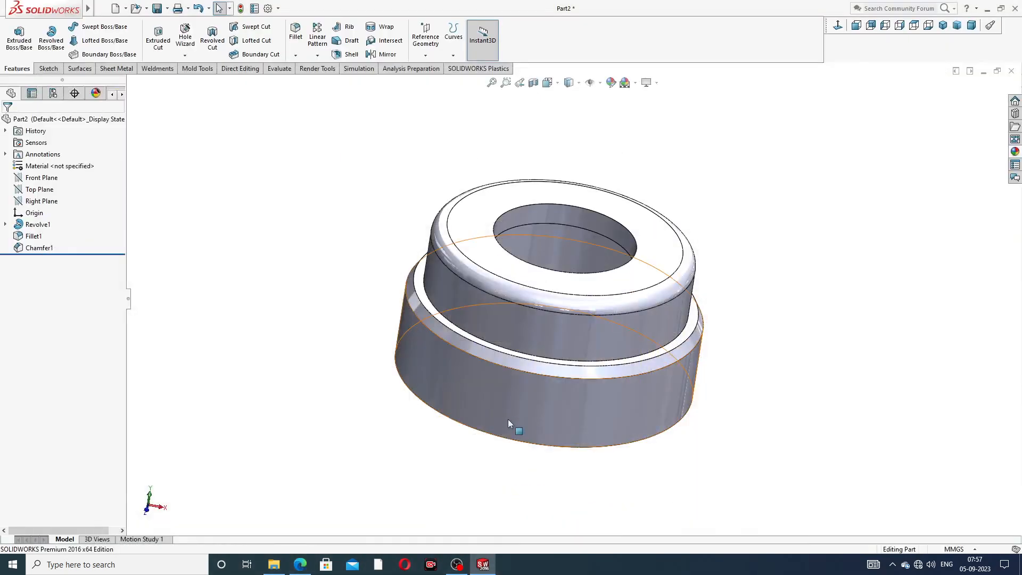
# Start a sketch on the gland's bottom ring face and draw an origin-centred, six-sided polygon with its vertices about 13.5 mm from the centre
pyautogui.moveTo(508, 419)
pyautogui.mouseDown(button='middle')
pyautogui.moveTo(516, 205)
pyautogui.moveTo(508, 240)
pyautogui.mouseUp(button='middle')
pyautogui.click(507, 241)
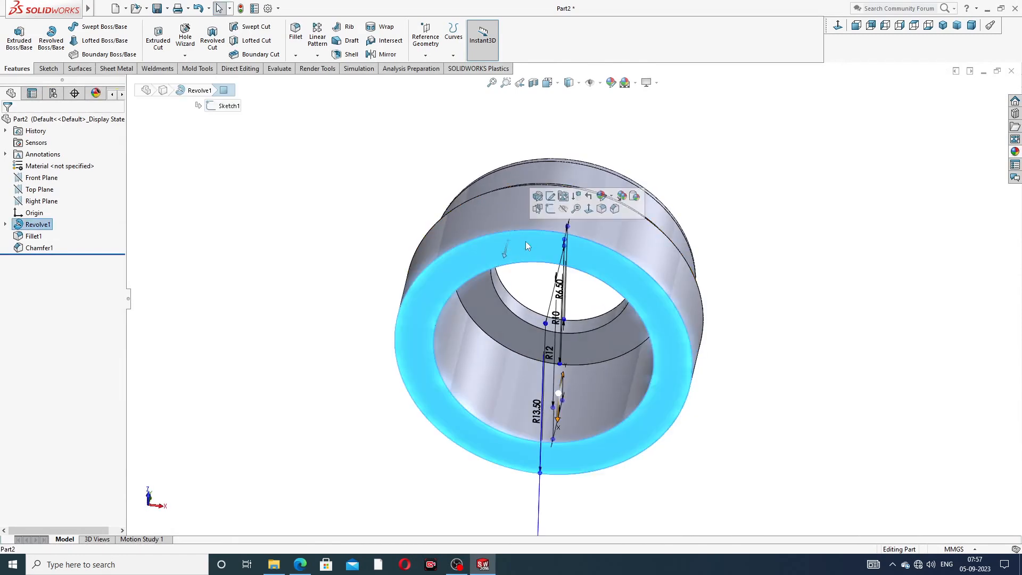
pyautogui.click(550, 209)
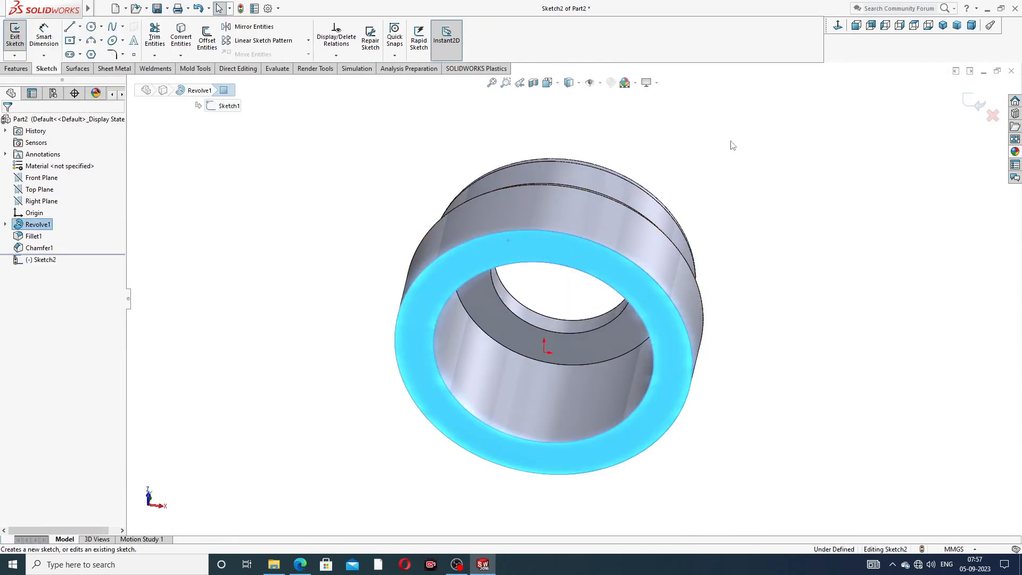
pyautogui.click(837, 25)
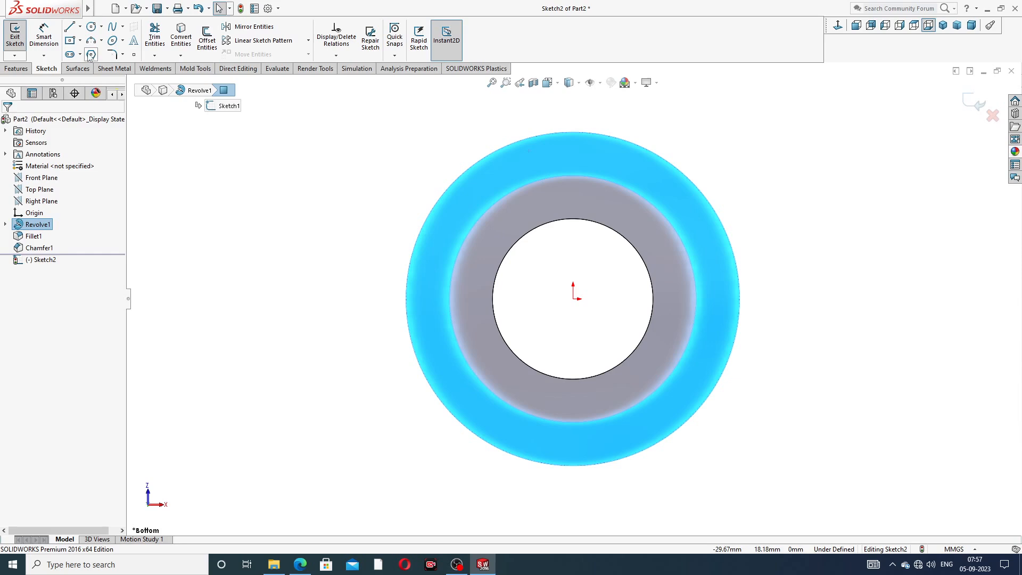
pyautogui.click(574, 297)
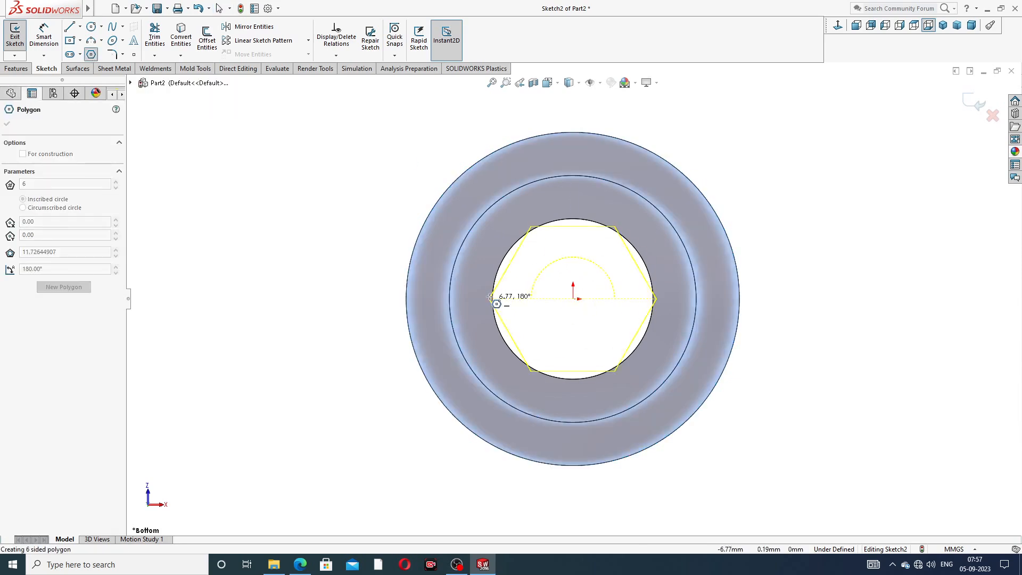
pyautogui.click(406, 292)
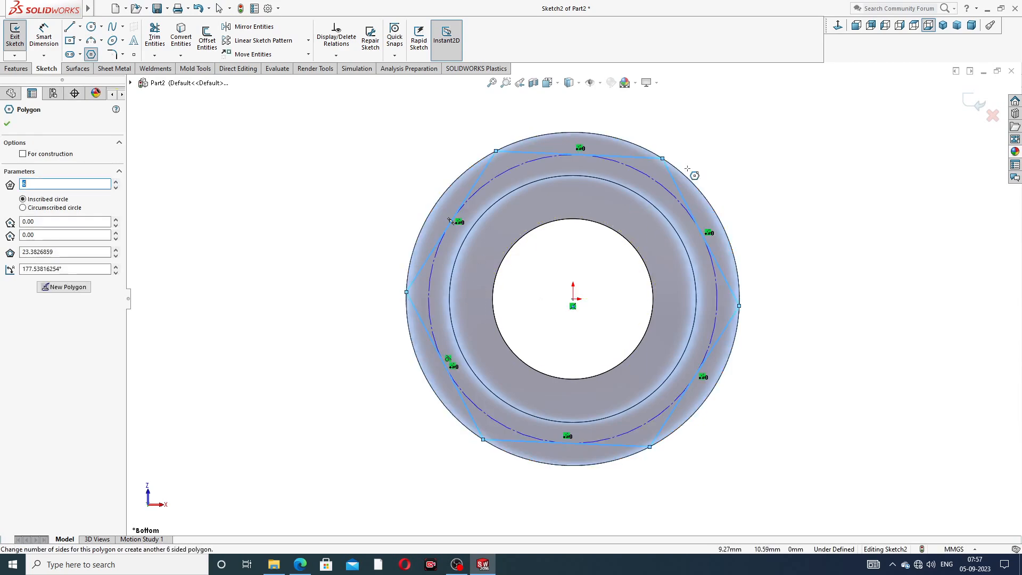
pyautogui.rightClick(710, 172)
pyautogui.click(719, 178)
pyautogui.press('Escape')
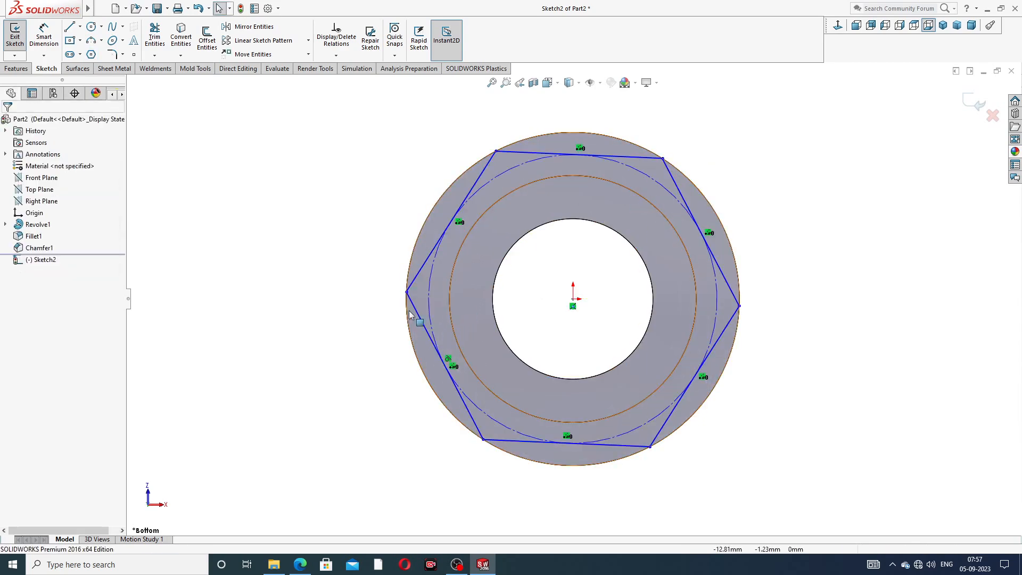
# Add a horizontal relation between the hexagon's left vertex and the origin
pyautogui.click(406, 292)
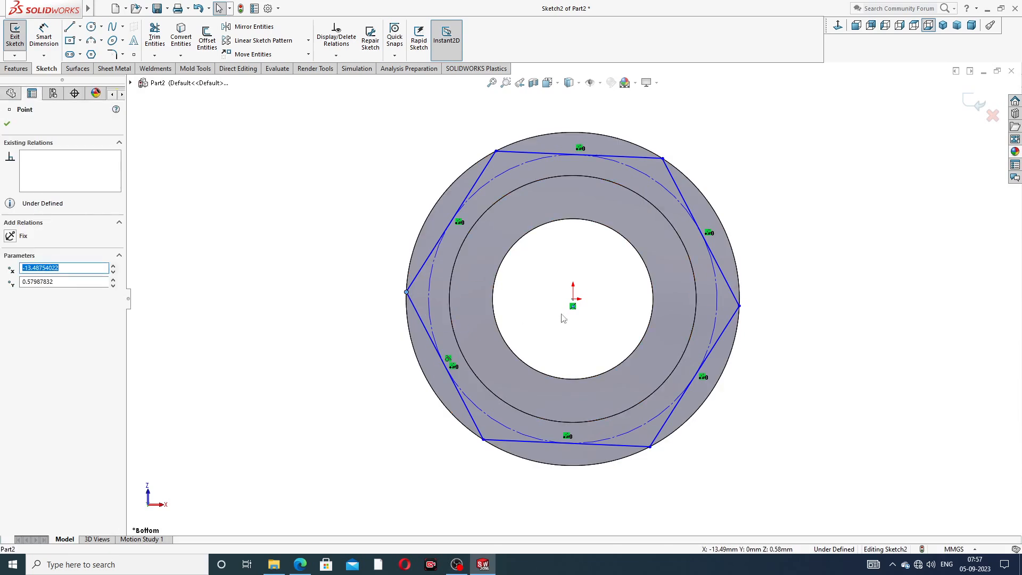
pyautogui.keyDown('ctrl'); pyautogui.click(573, 299); pyautogui.keyUp('ctrl')
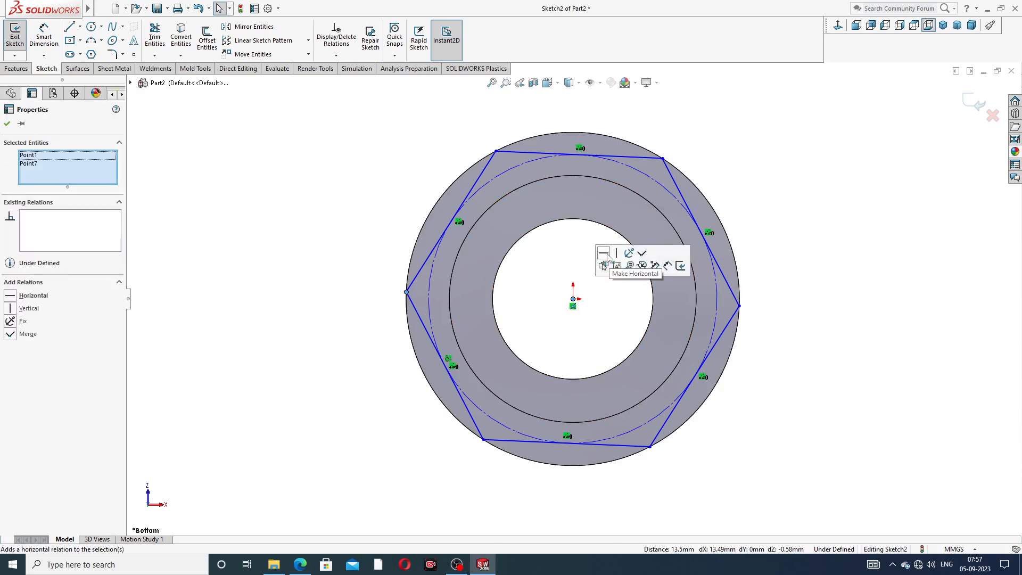
pyautogui.click(604, 254)
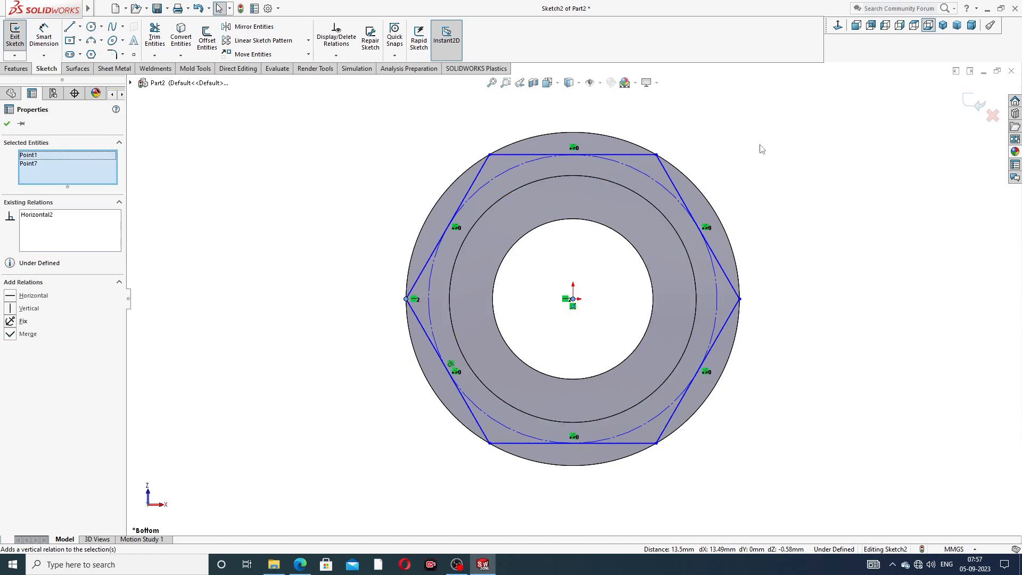
# Start Smart Dimension to dimension the hexagon sketch
pyautogui.click(43, 37)
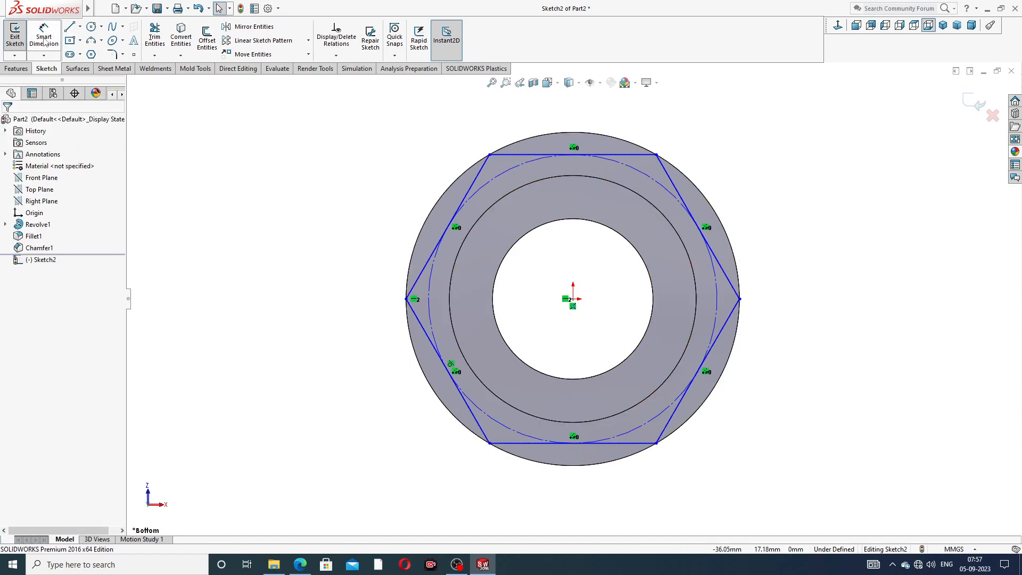
# Dimension the hexagon at 27 mm across its two opposite horizontal corners
pyautogui.click(406, 299)
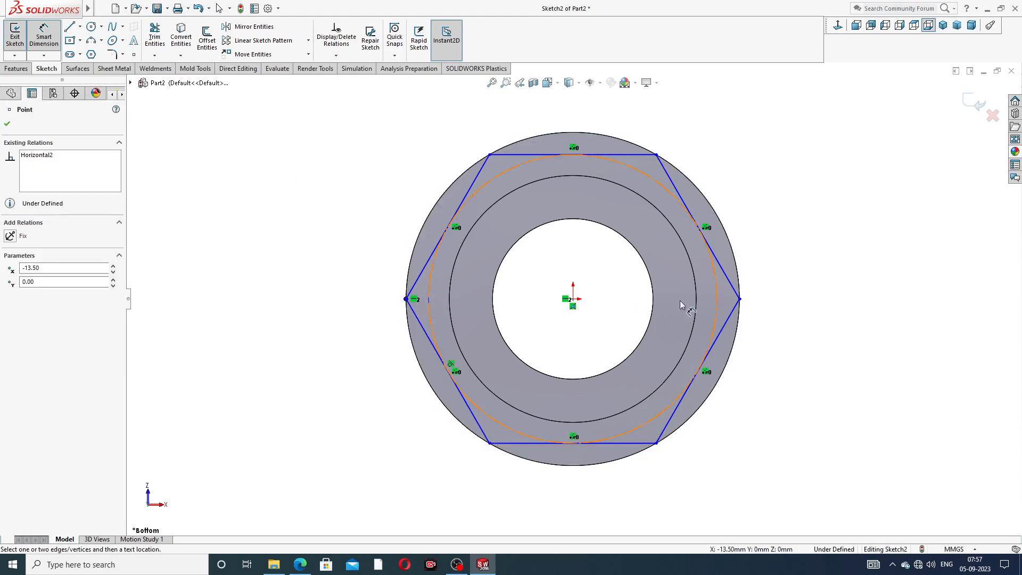
pyautogui.click(740, 299)
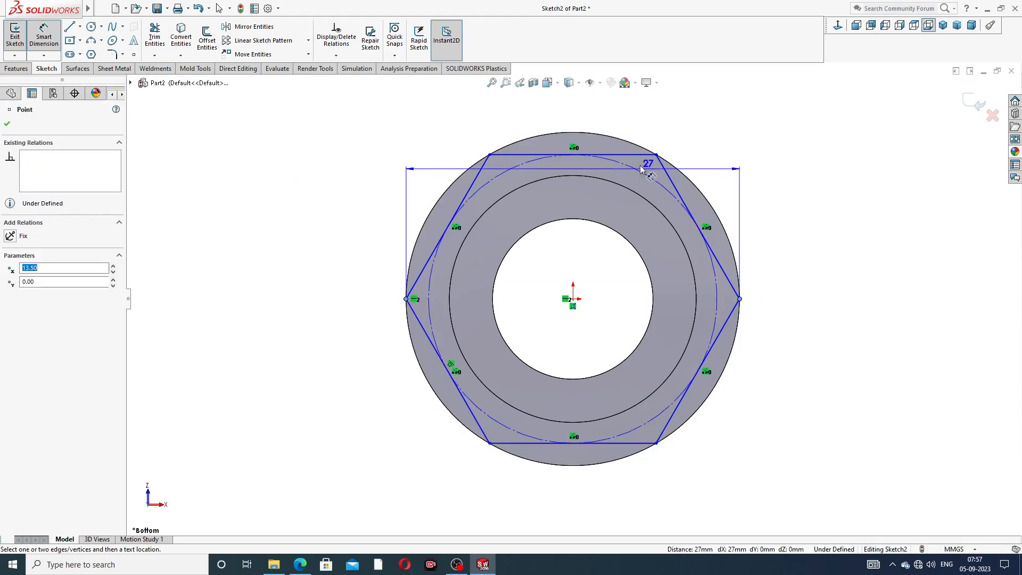
pyautogui.click(591, 105)
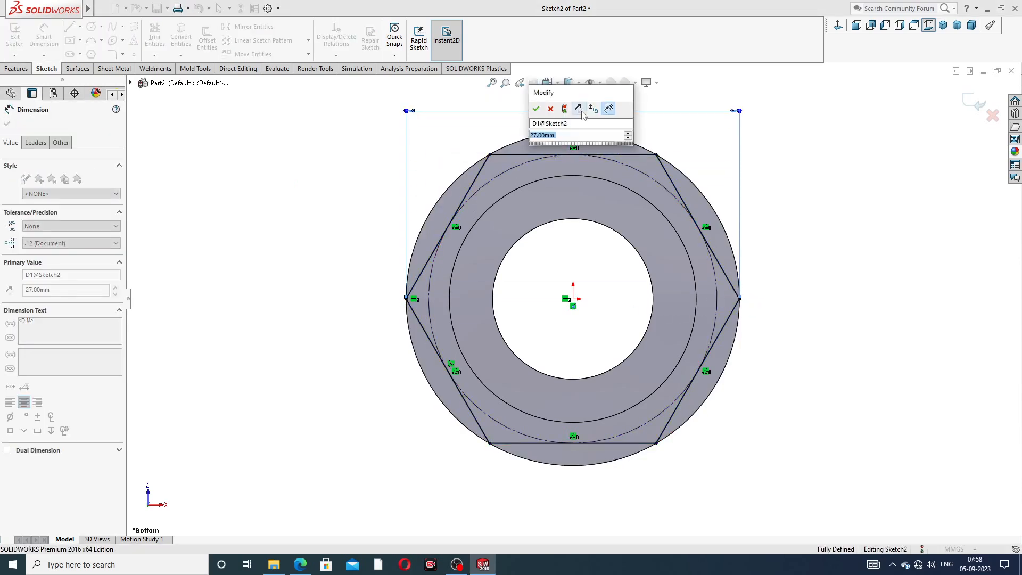
pyautogui.click(536, 109)
pyautogui.scroll(3, 786, 138)
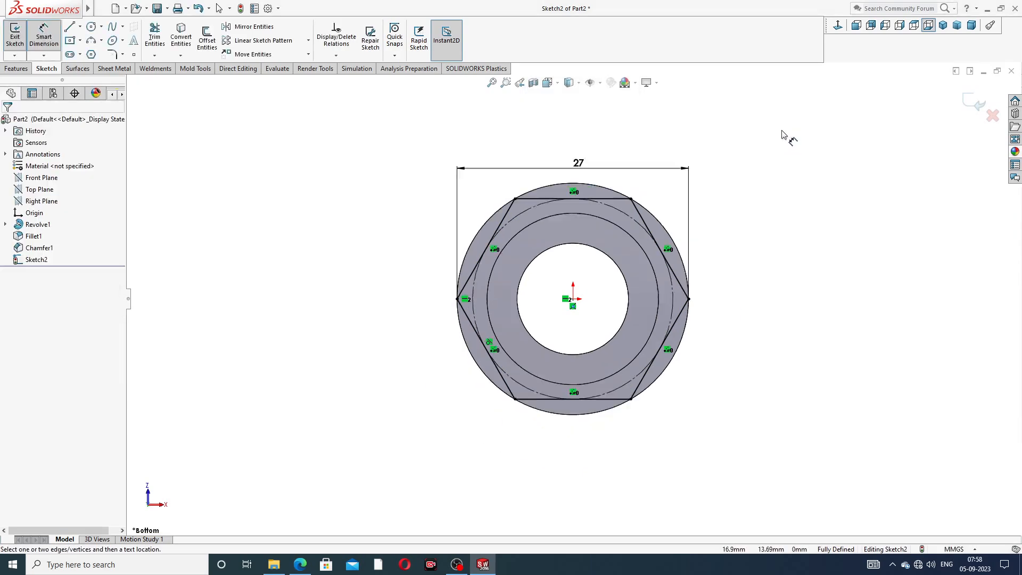
pyautogui.rightClick(702, 170)
pyautogui.click(729, 158)
# Cut-extrude the hexagon sketch with a blind depth of 8 mm, removing the material outside the hexagon
pyautogui.scroll(-3, 605, 319)
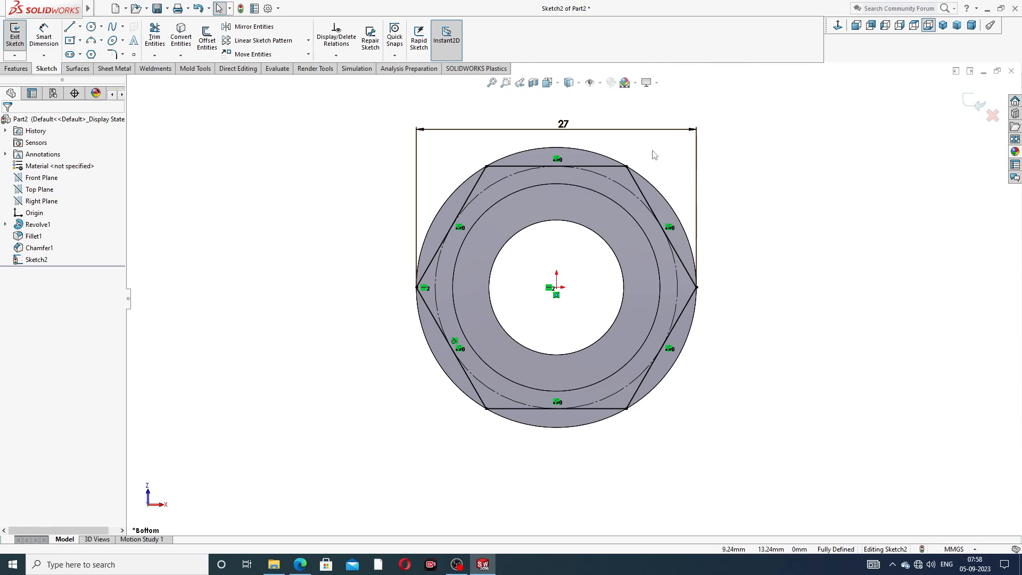
pyautogui.click(16, 68)
pyautogui.click(157, 45)
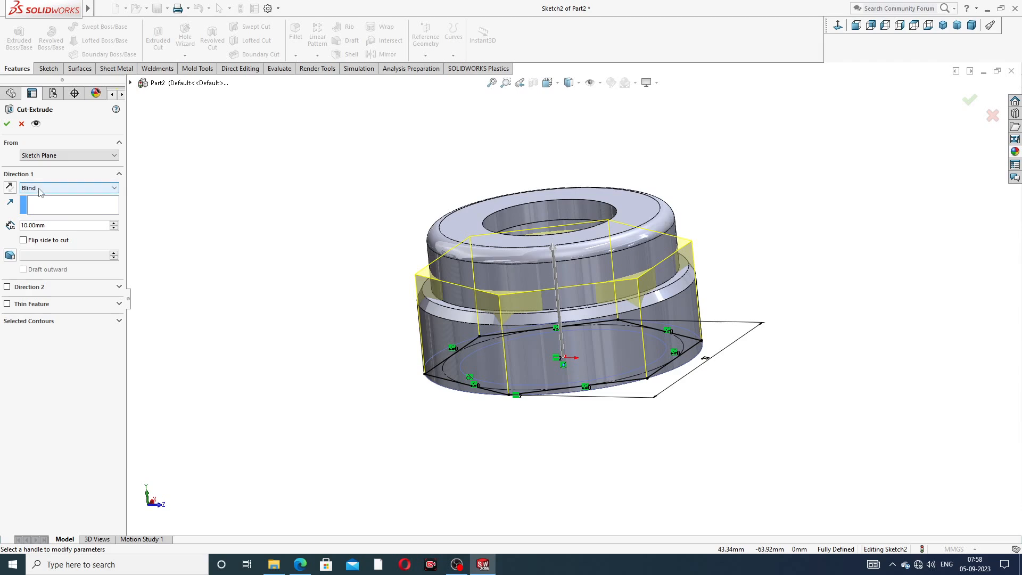
pyautogui.click(29, 241)
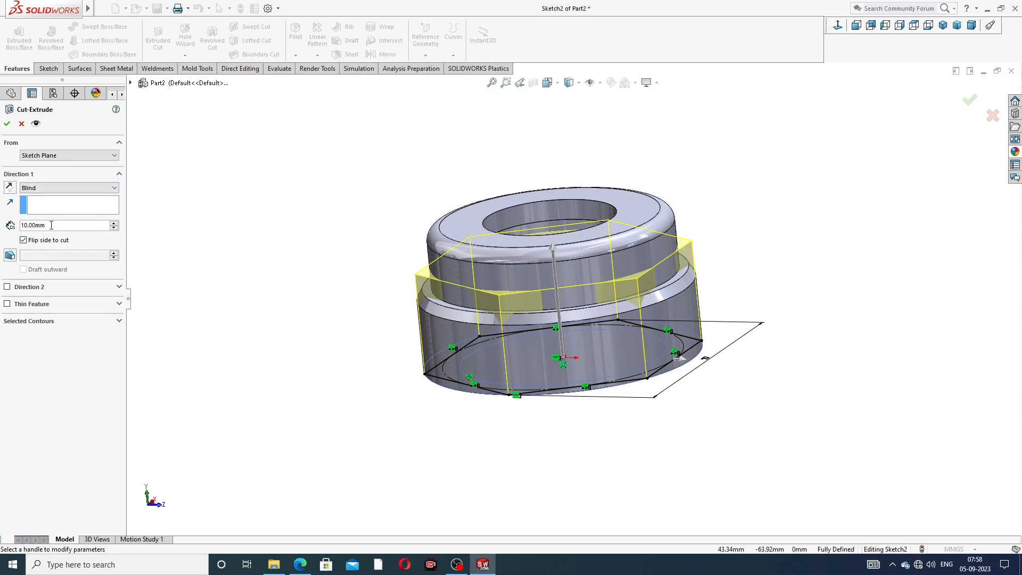
pyautogui.moveTo(51, 226); pyautogui.dragTo(3, 224)
pyautogui.write('8')
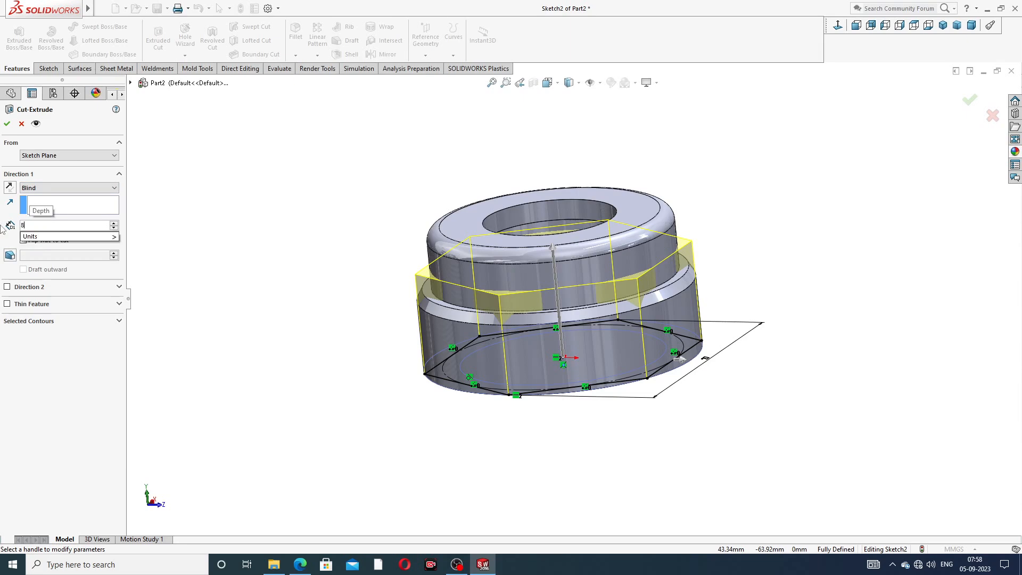
pyautogui.press('Return')
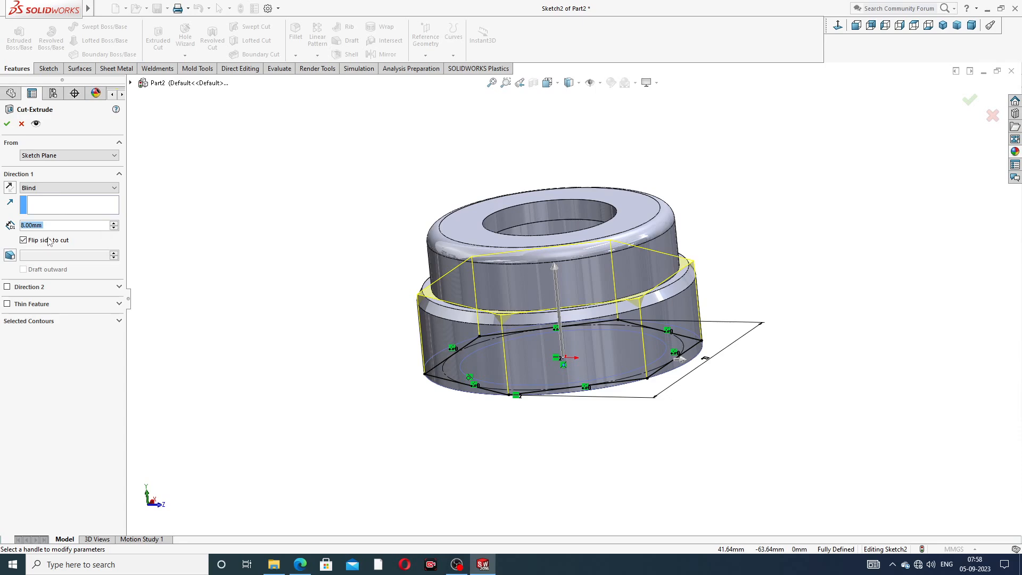
pyautogui.click(298, 566)
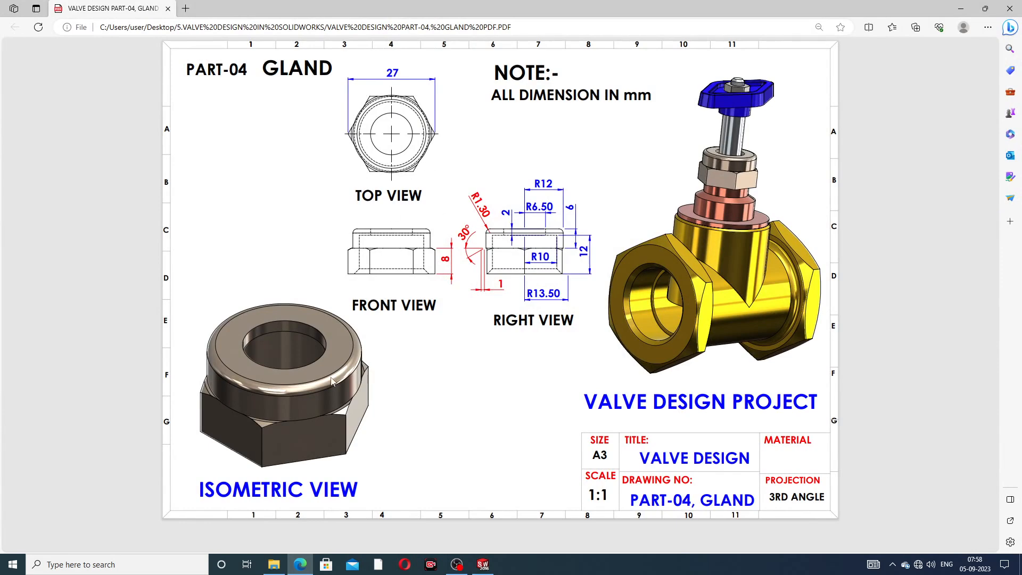
pyautogui.click(298, 567)
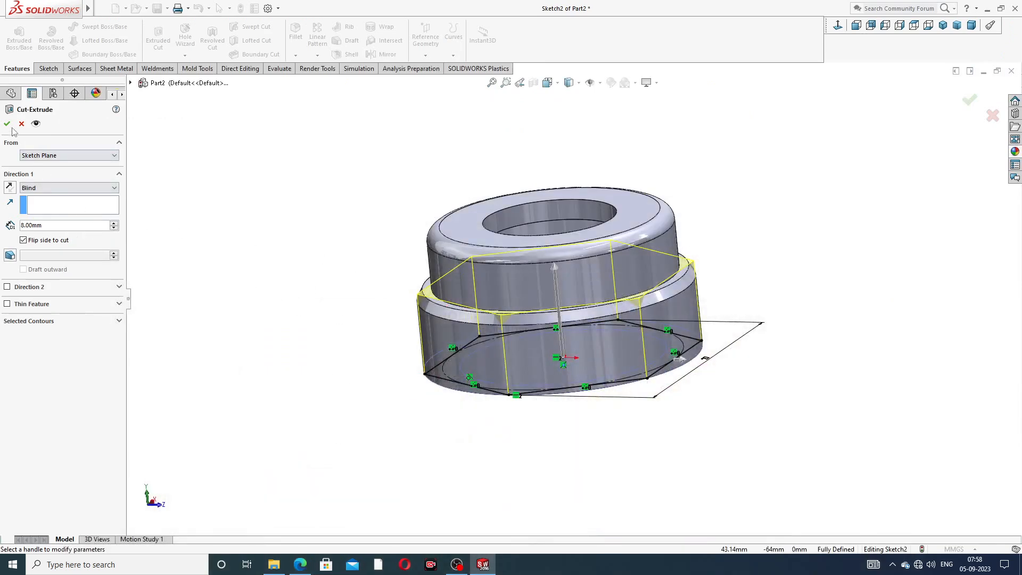
pyautogui.press('Return')
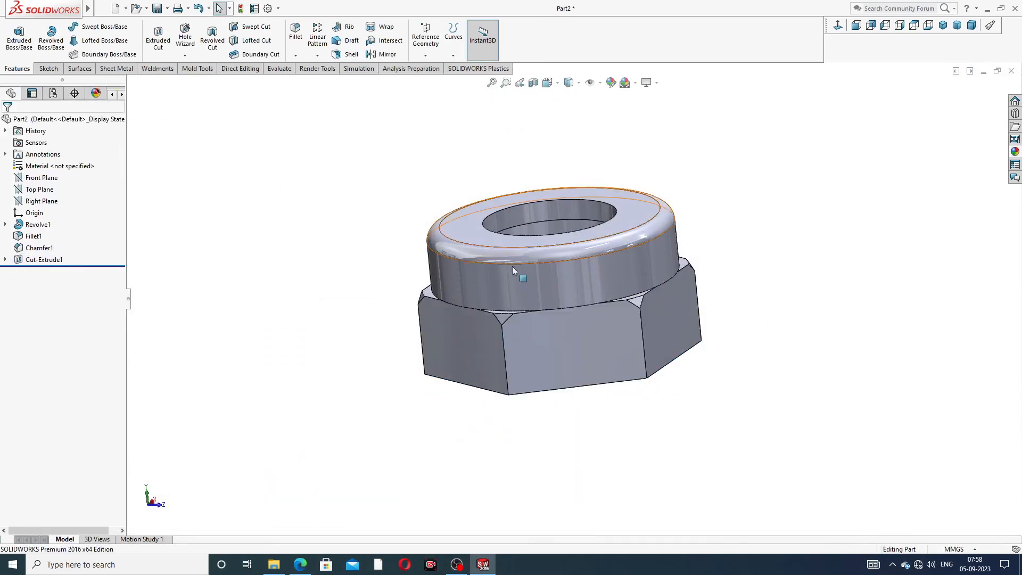
# Apply the polished nickel appearance to the whole gland
pyautogui.moveTo(678, 298); pyautogui.dragTo(758, 372, button='middle')
pyautogui.click(1015, 151)
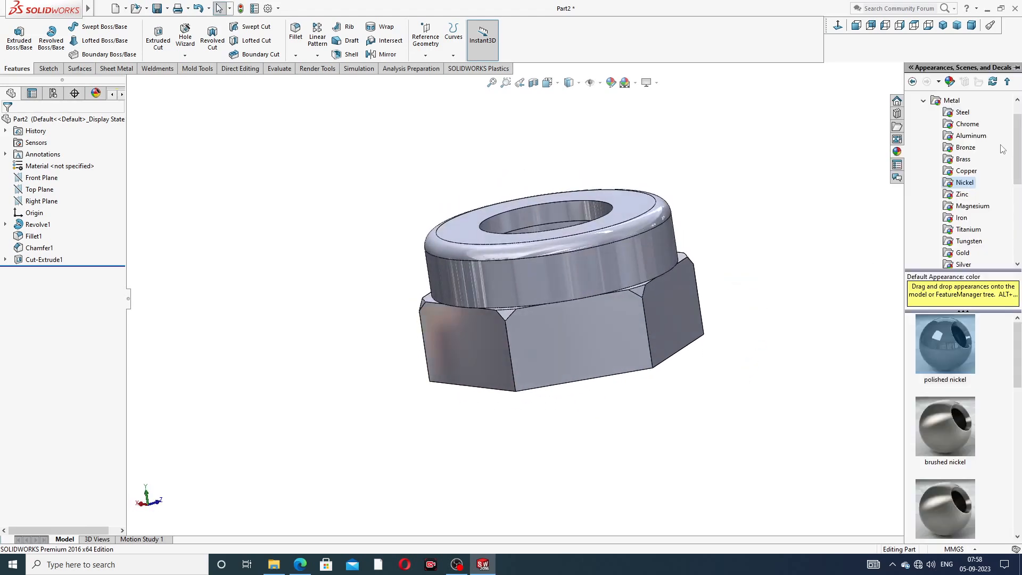
pyautogui.doubleClick(943, 350)
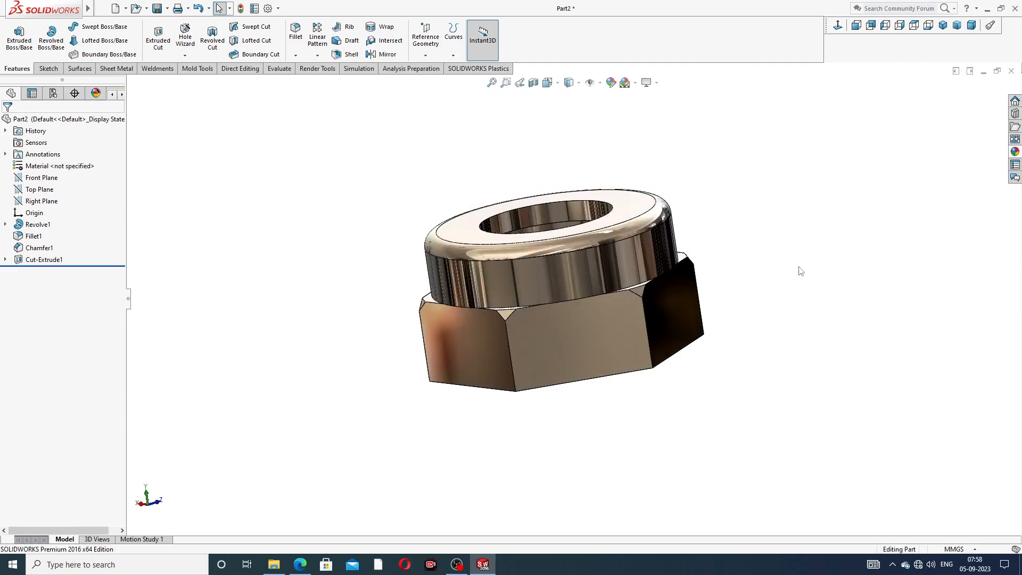
# Examine the finished gland from several sides and compare it with the PART-04 gland drawing
pyautogui.moveTo(709, 220); pyautogui.dragTo(669, 222, button='middle')
pyautogui.scroll(-1, 570, 257)
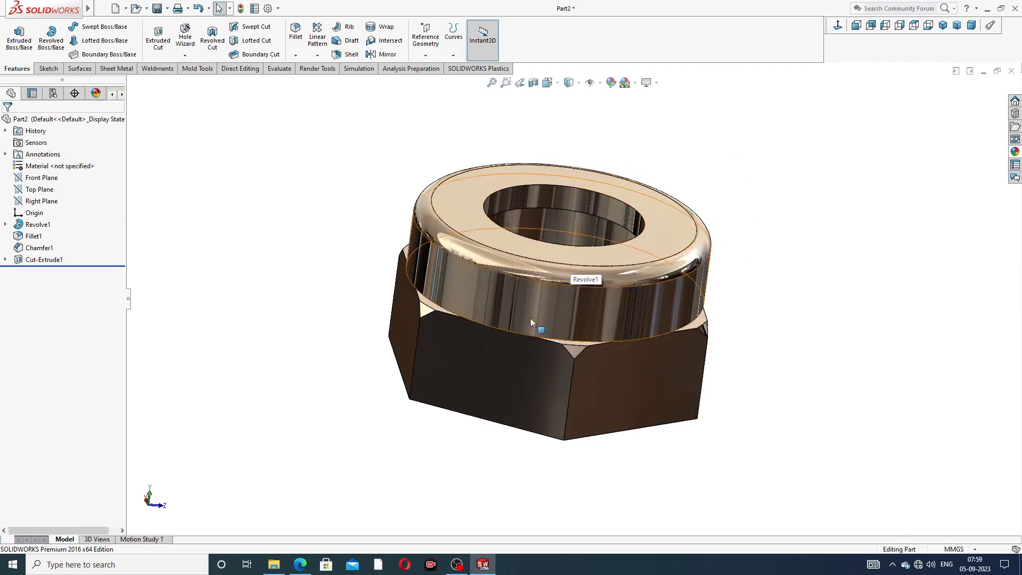
pyautogui.click(300, 563)
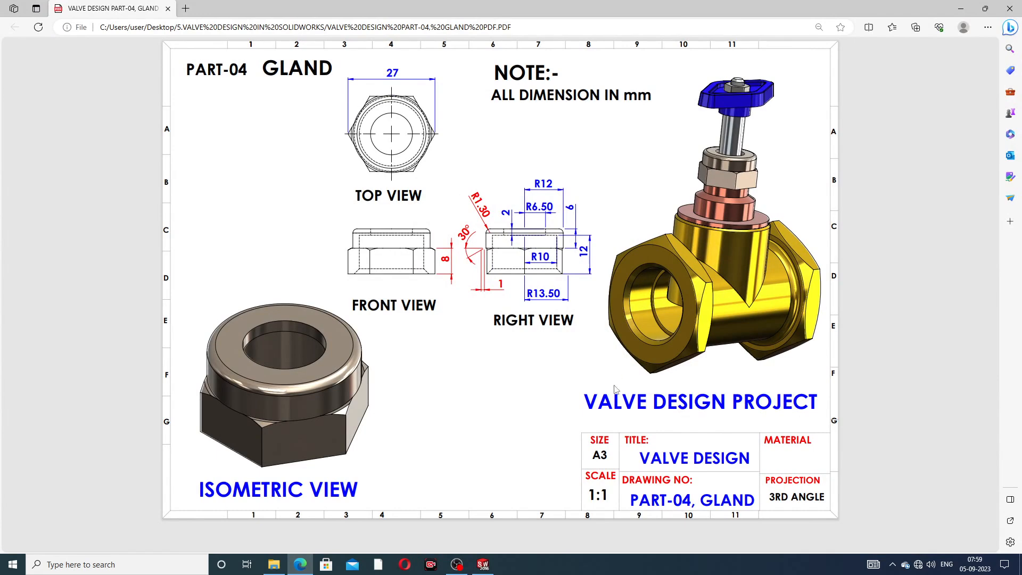
pyautogui.click(300, 563)
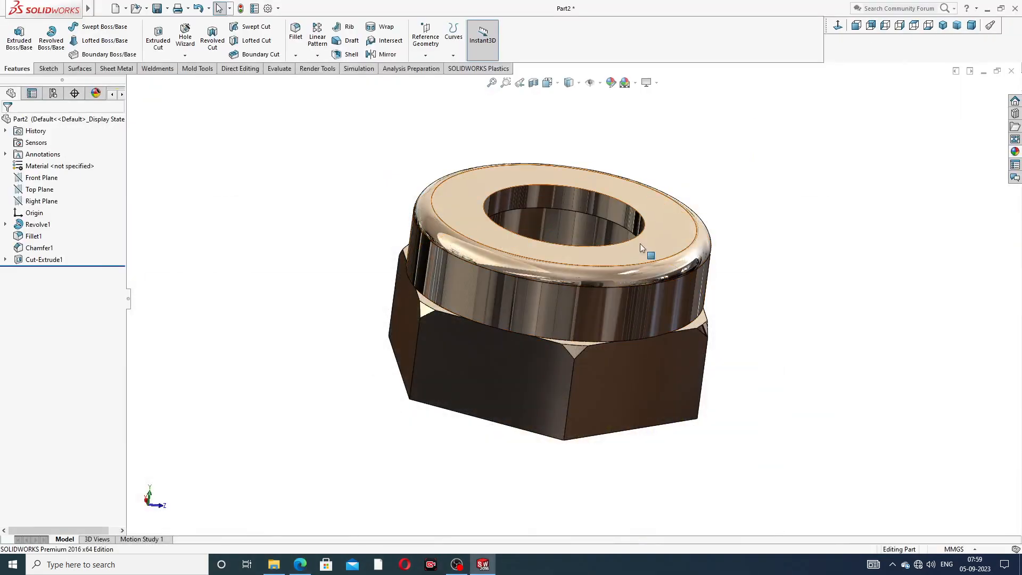
pyautogui.moveTo(648, 255); pyautogui.dragTo(751, 176, button='middle')
pyautogui.moveTo(635, 285); pyautogui.dragTo(449, 374, button='middle')
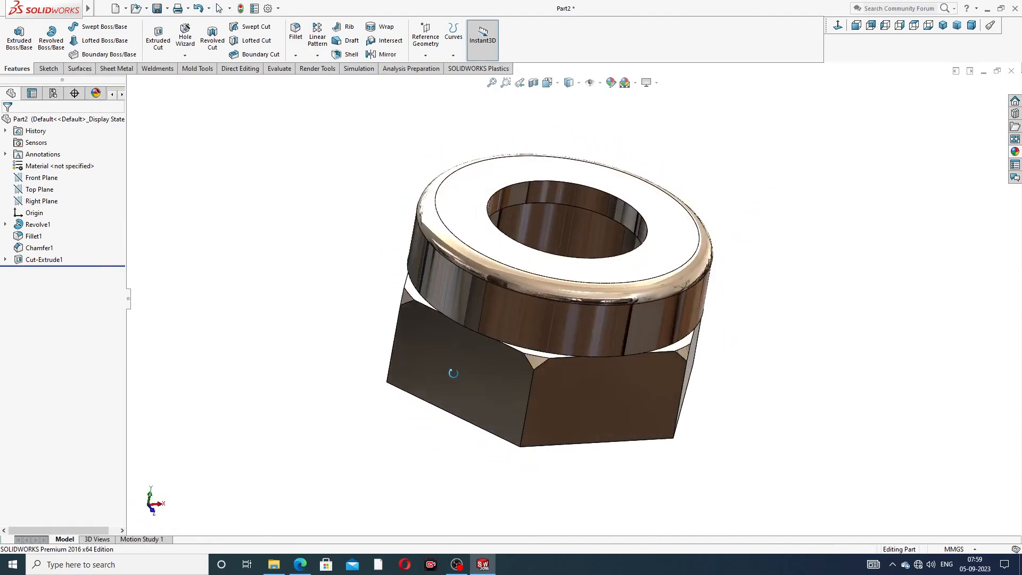
pyautogui.scroll(-2, 591, 301)
pyautogui.scroll(2, 591, 301)
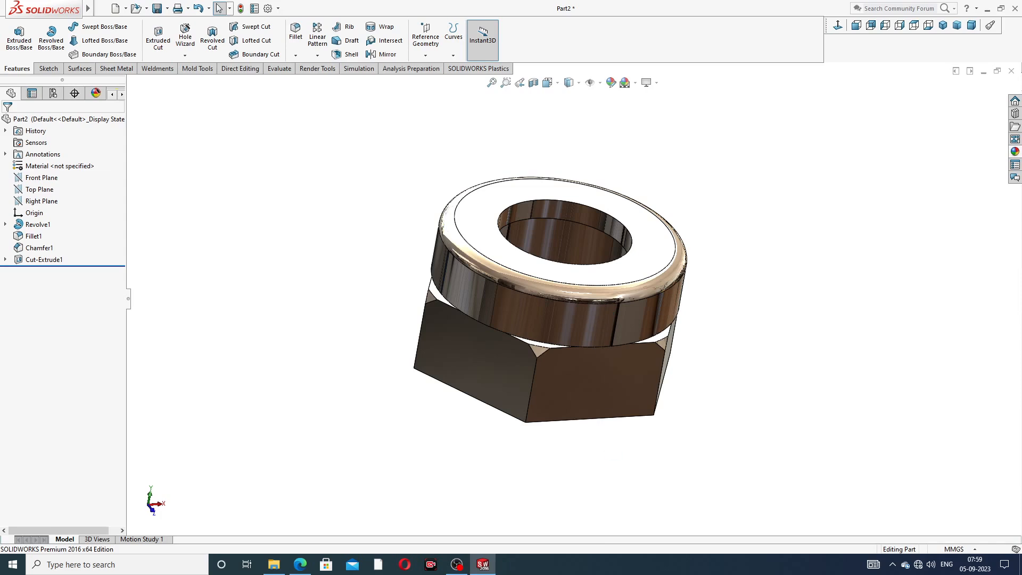
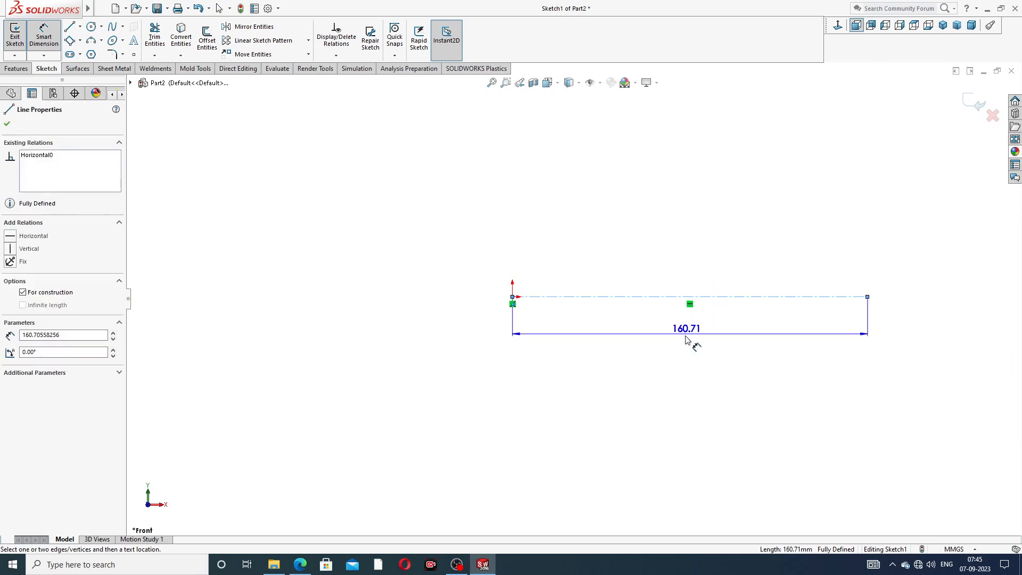
# Set the horizontal centerline's length to 87 mm
pyautogui.click(688, 338)
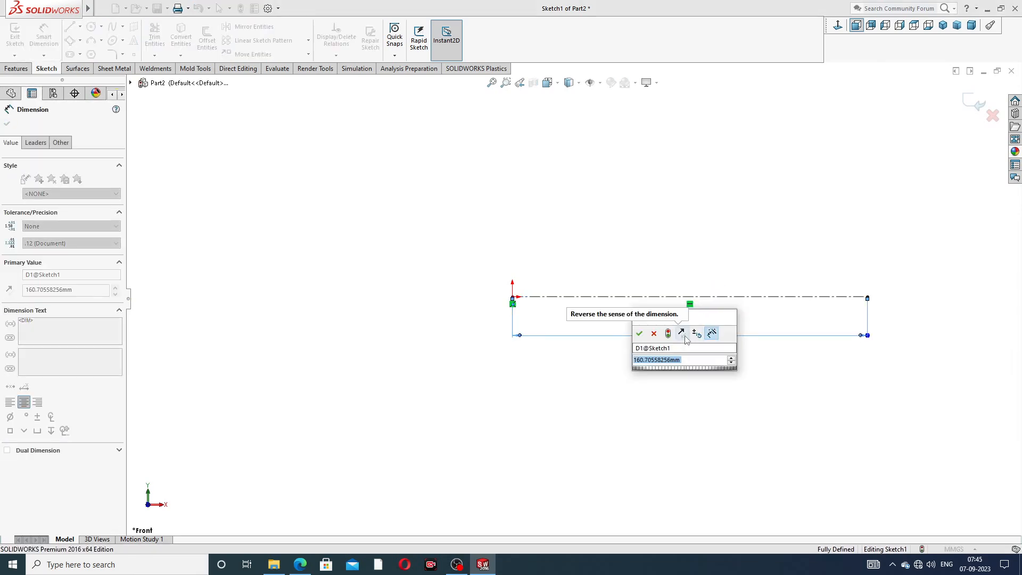
pyautogui.write('87')
pyautogui.press('Return')
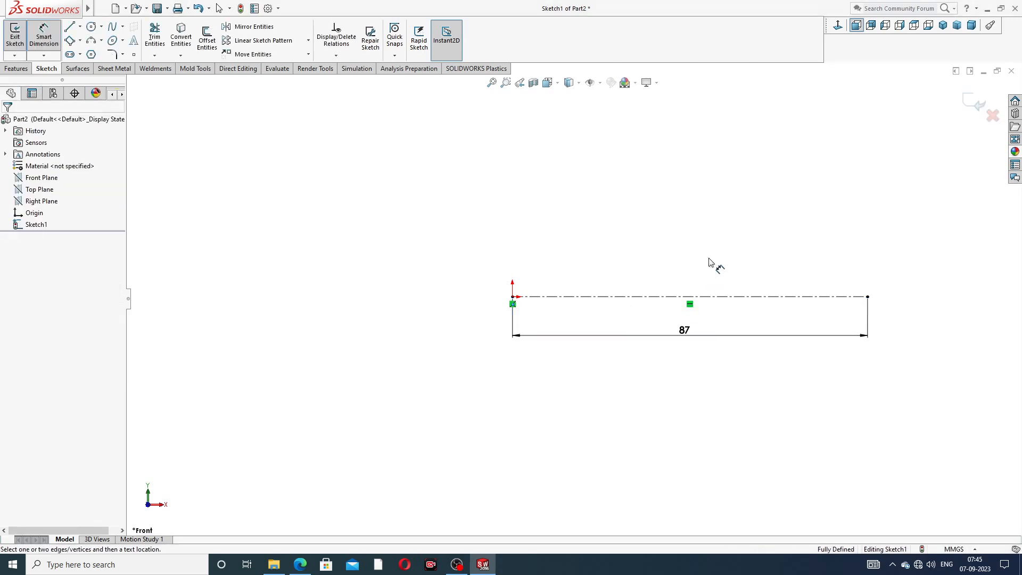
pyautogui.scroll(3, 718, 188)
pyautogui.scroll(-4, 664, 276)
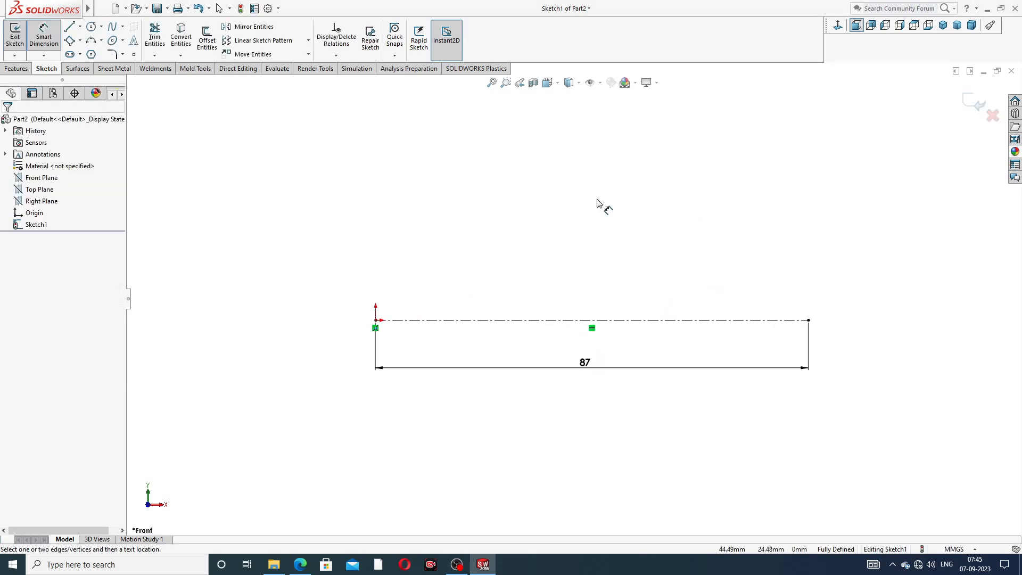
pyautogui.rightClick(597, 203)
pyautogui.click(628, 153)
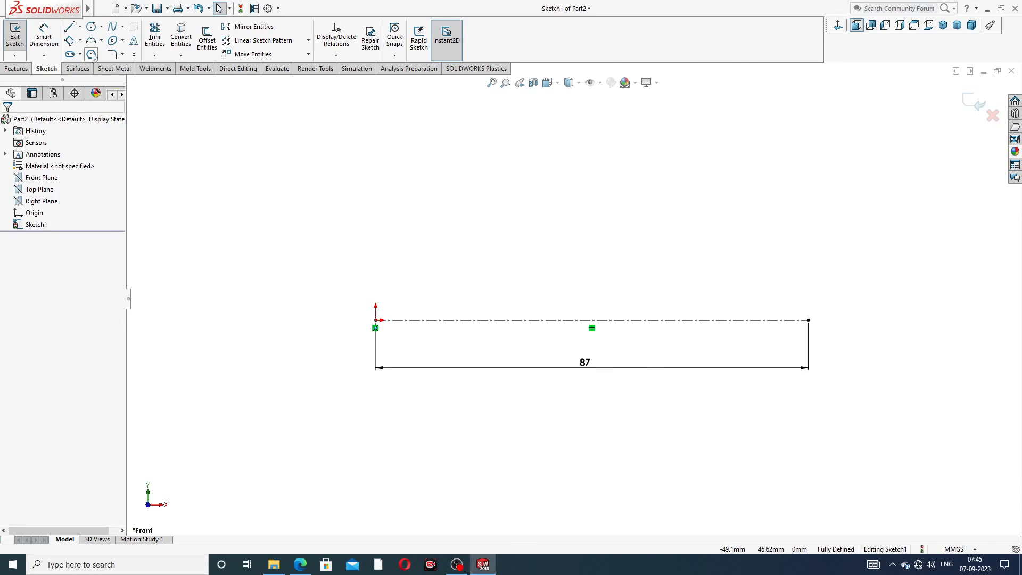
# Sketch the first two profile steps from the centerline's right end: up about 4 mm, short run left, up about 3 mm, long run left
pyautogui.click(69, 27)
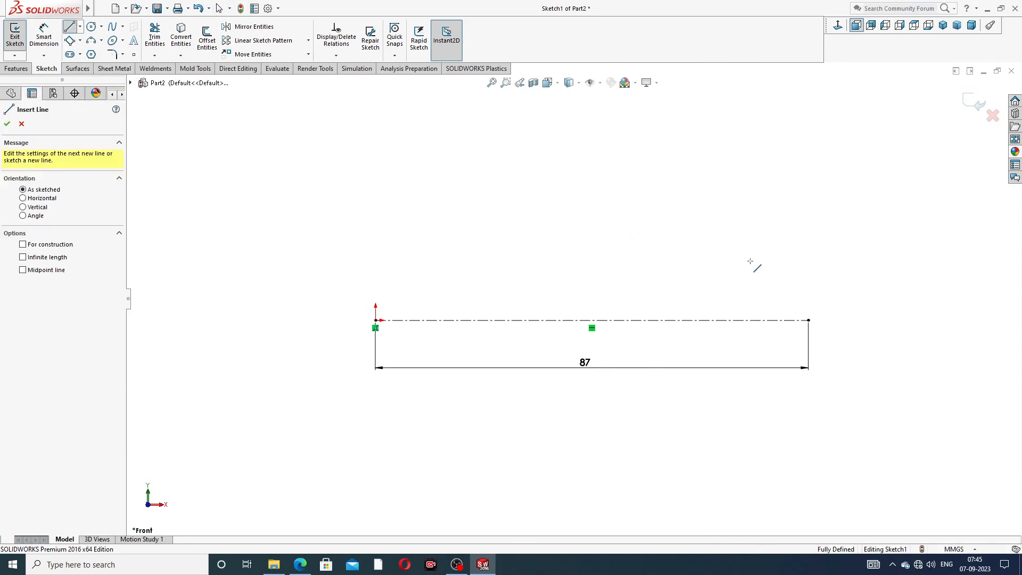
pyautogui.click(808, 320)
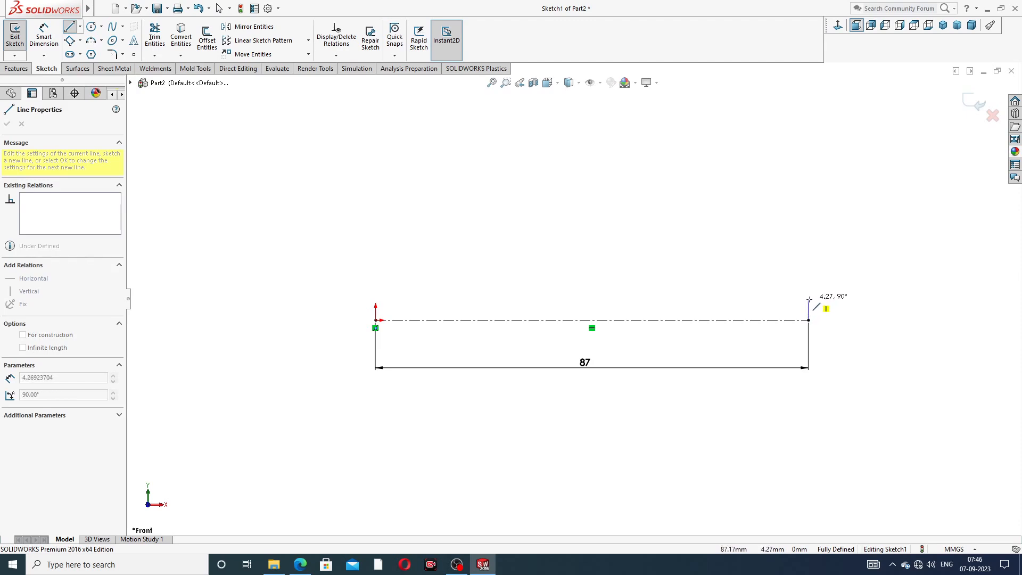
pyautogui.click(808, 301)
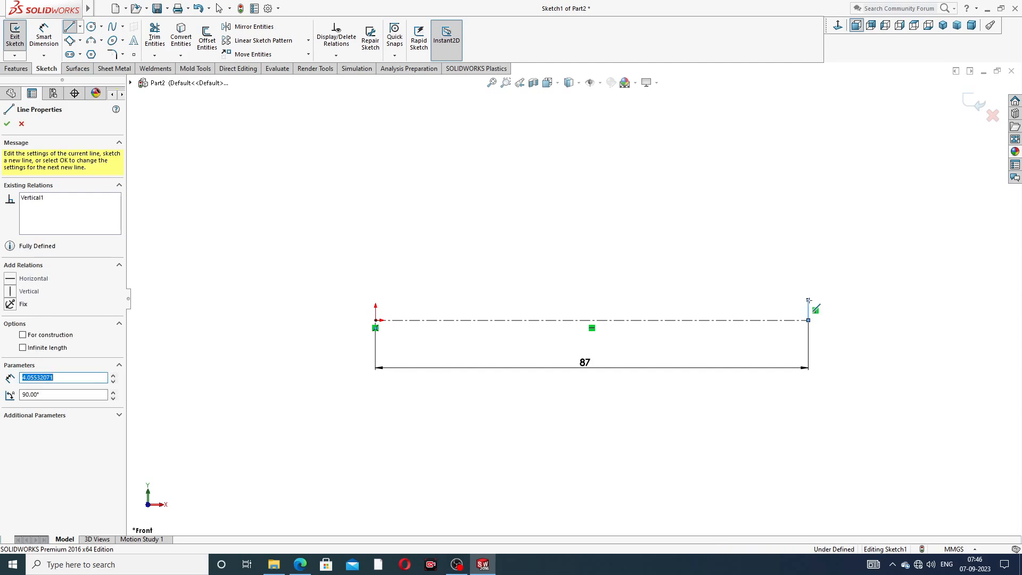
pyautogui.click(765, 301)
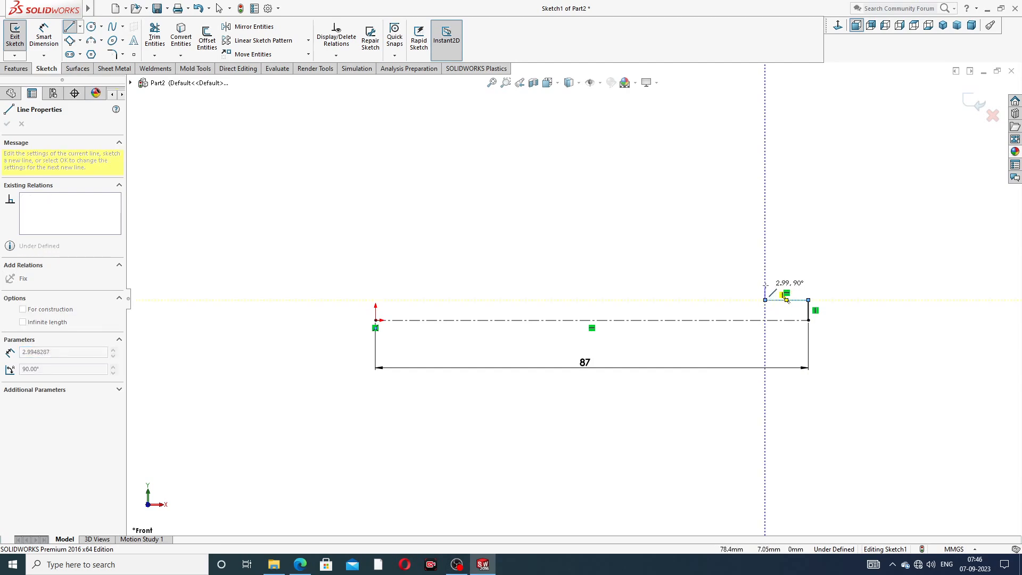
pyautogui.click(765, 284)
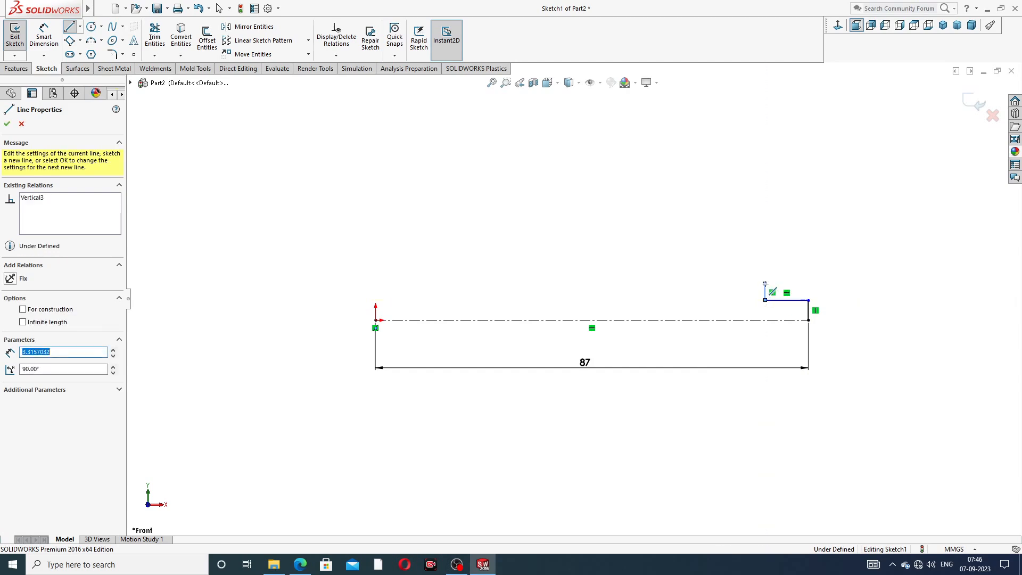
pyautogui.click(632, 283)
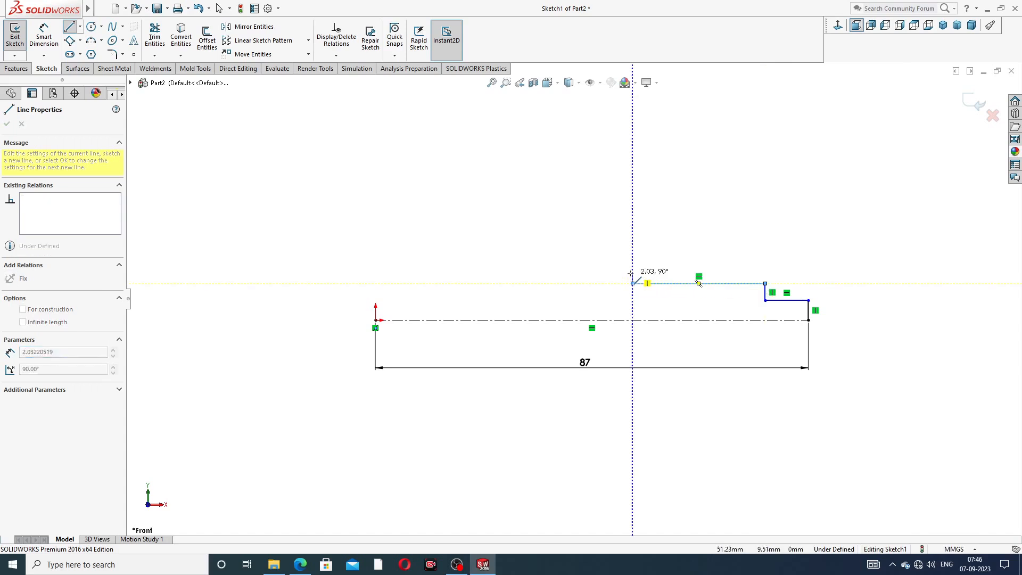
# Continue the profile with a raised collar about 3 mm high and 12 mm long, followed by a run about 10 mm long to its left
pyautogui.click(632, 267)
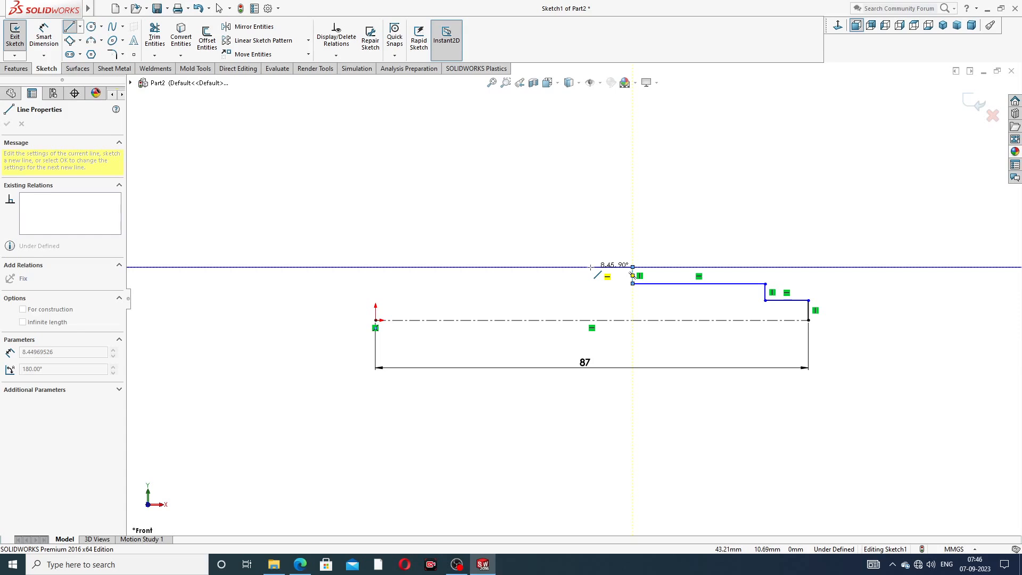
pyautogui.click(573, 266)
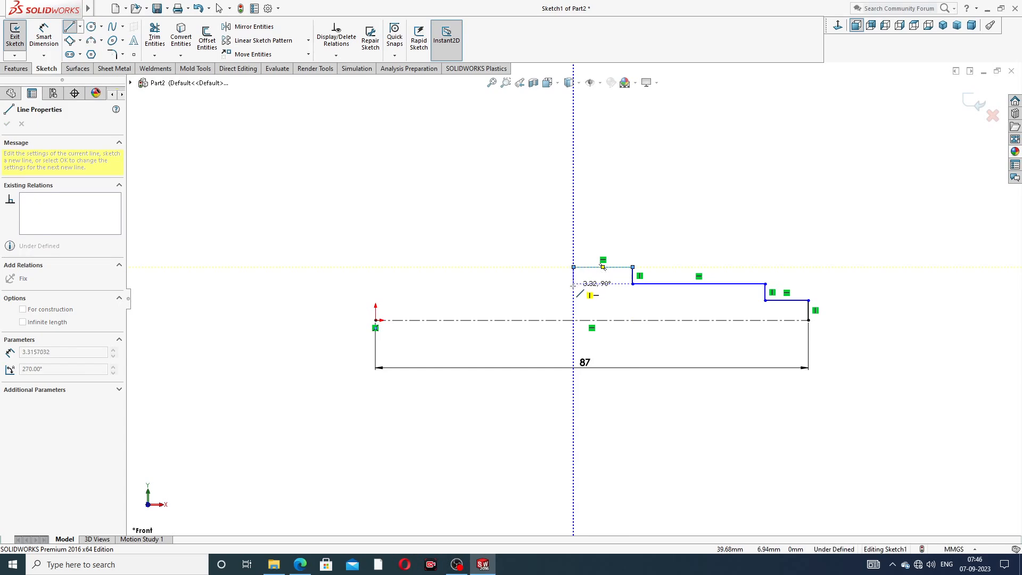
pyautogui.click(573, 284)
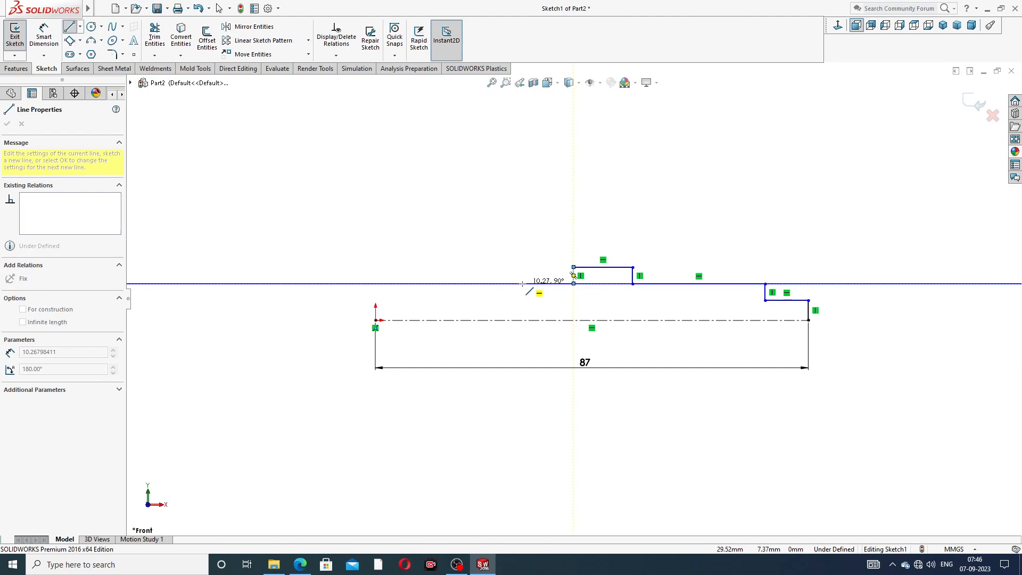
pyautogui.click(522, 283)
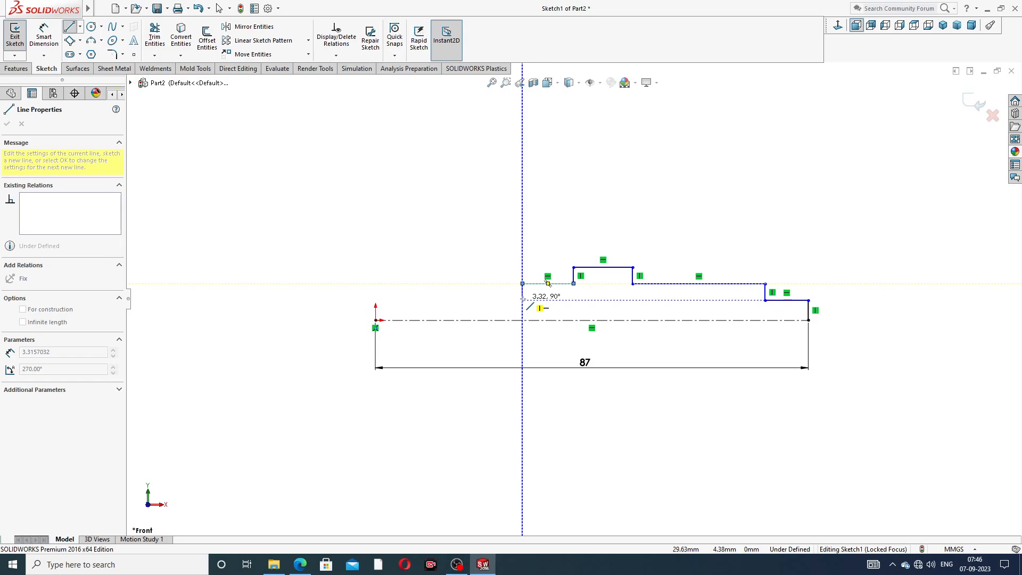
# Add a groove about 3 mm deep and 8 mm wide, and end the profile with a leftward run about 9 mm long
pyautogui.click(522, 300)
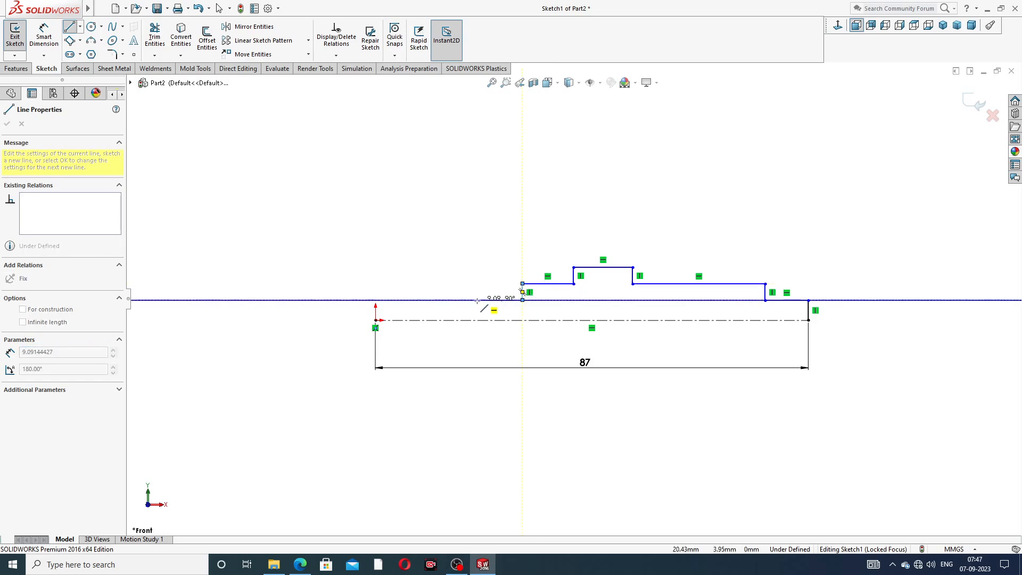
pyautogui.click(481, 300)
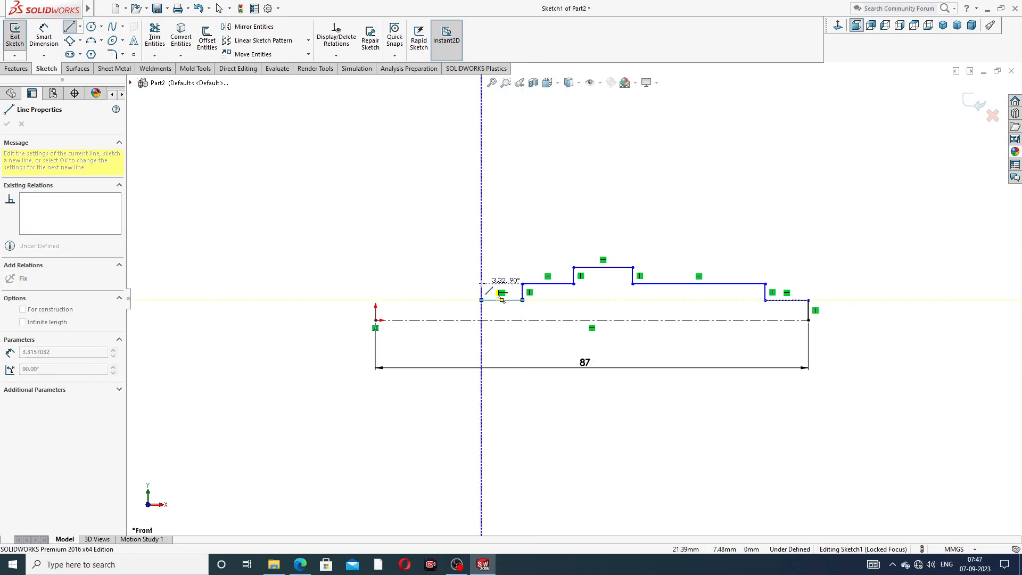
pyautogui.click(481, 284)
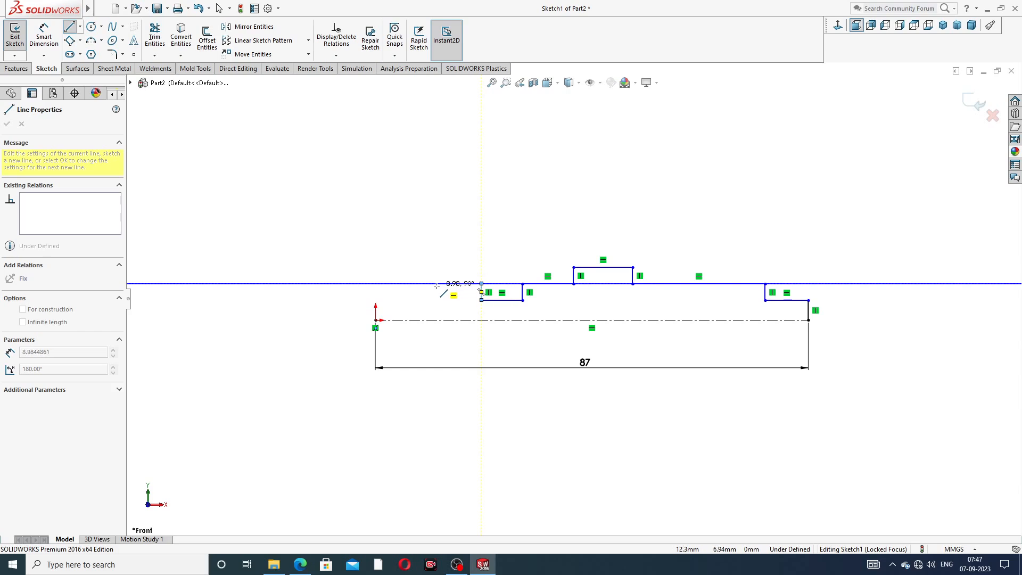
pyautogui.click(436, 284)
pyautogui.rightClick(468, 223)
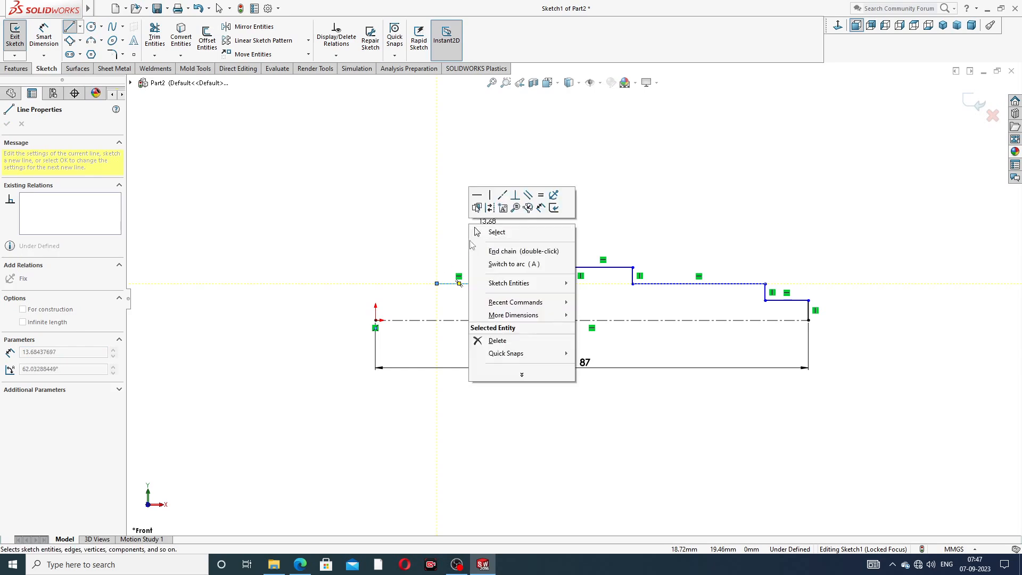
pyautogui.click(497, 232)
pyautogui.scroll(-1, 534, 256)
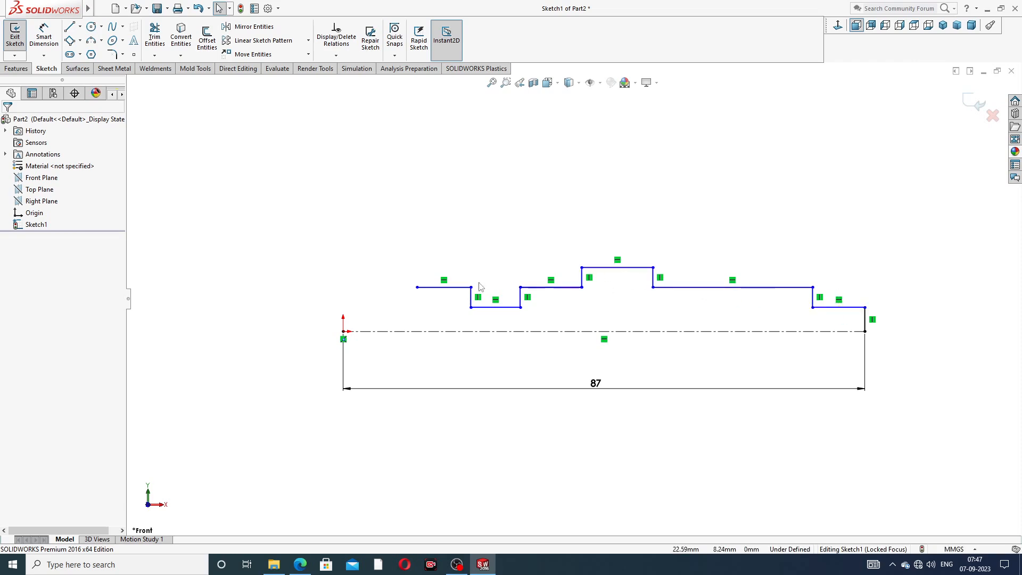
pyautogui.click(102, 41)
pyautogui.click(117, 82)
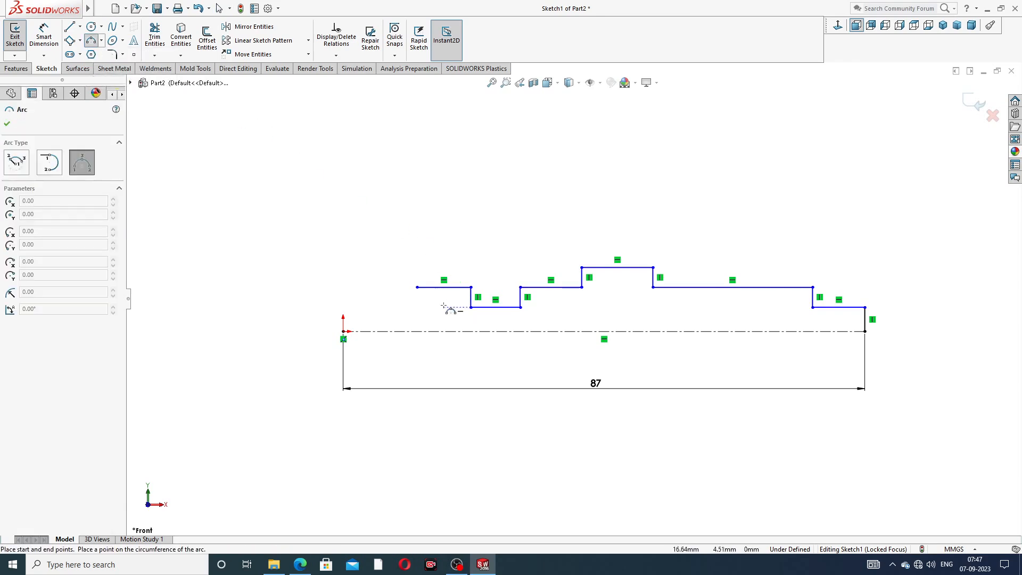
pyautogui.scroll(-2, 444, 306)
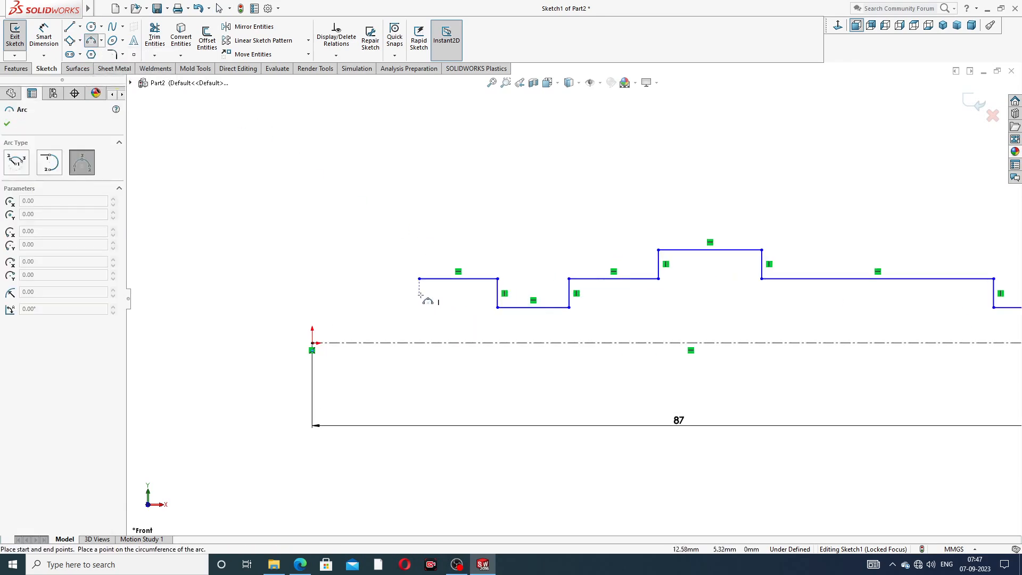
pyautogui.rightClick(474, 205)
pyautogui.click(503, 212)
# Move the leftmost line's open end to about X 6, Y 6.5 mm and draw a 3 Point Arc of about 9.5 mm radius from it through the origin
pyautogui.moveTo(419, 278); pyautogui.dragTo(363, 285)
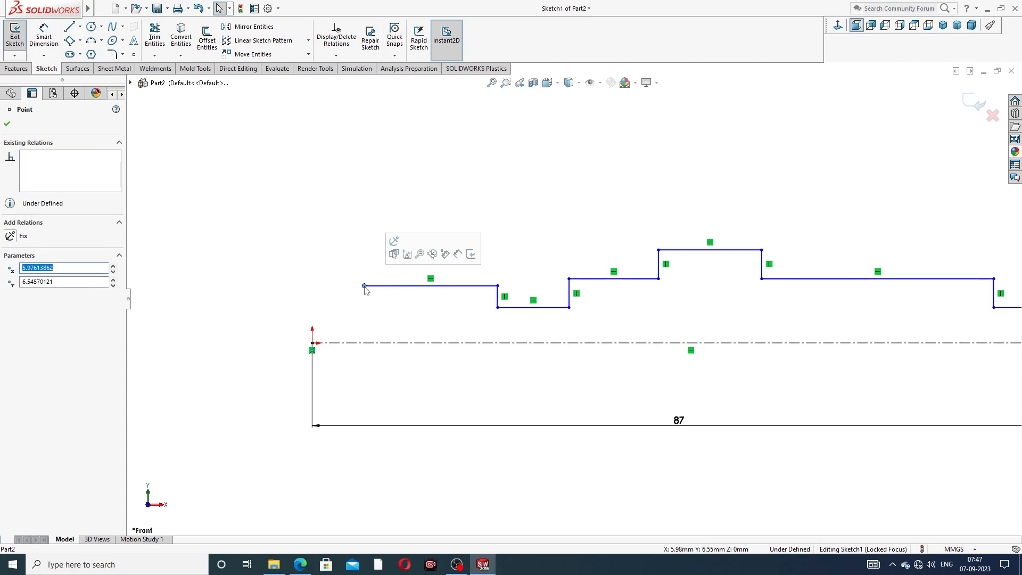
pyautogui.click(365, 238)
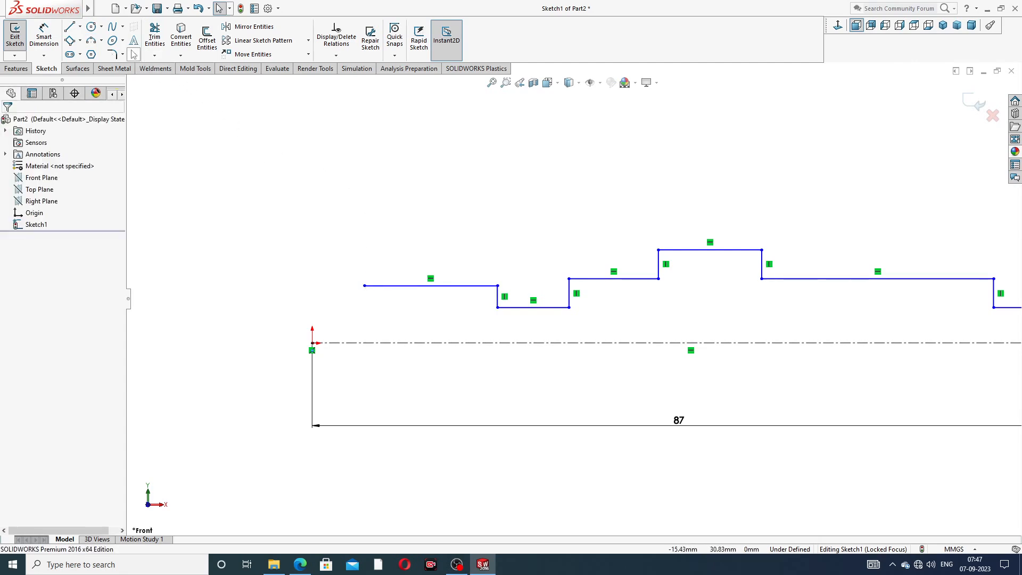
pyautogui.click(101, 41)
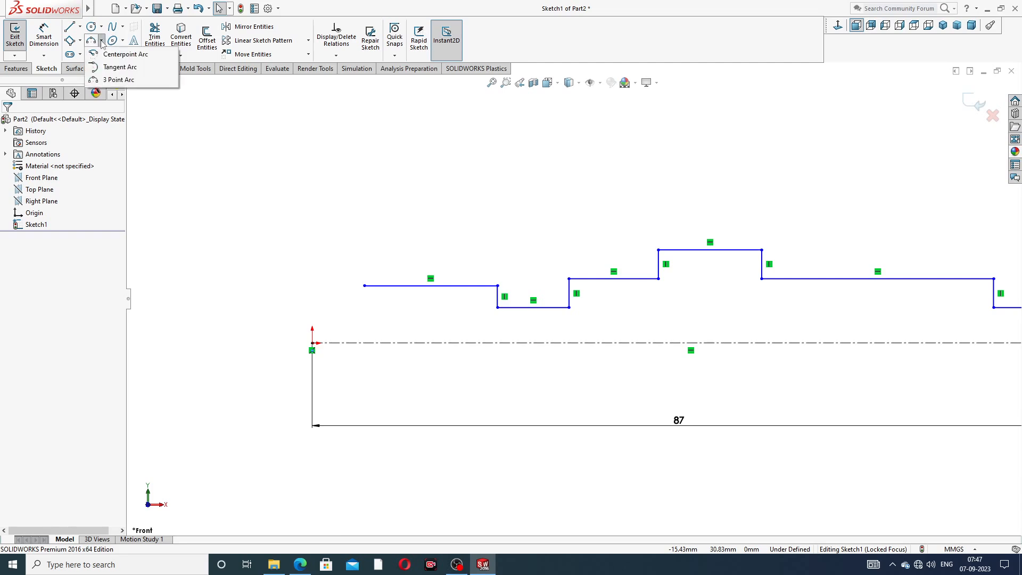
pyautogui.click(133, 81)
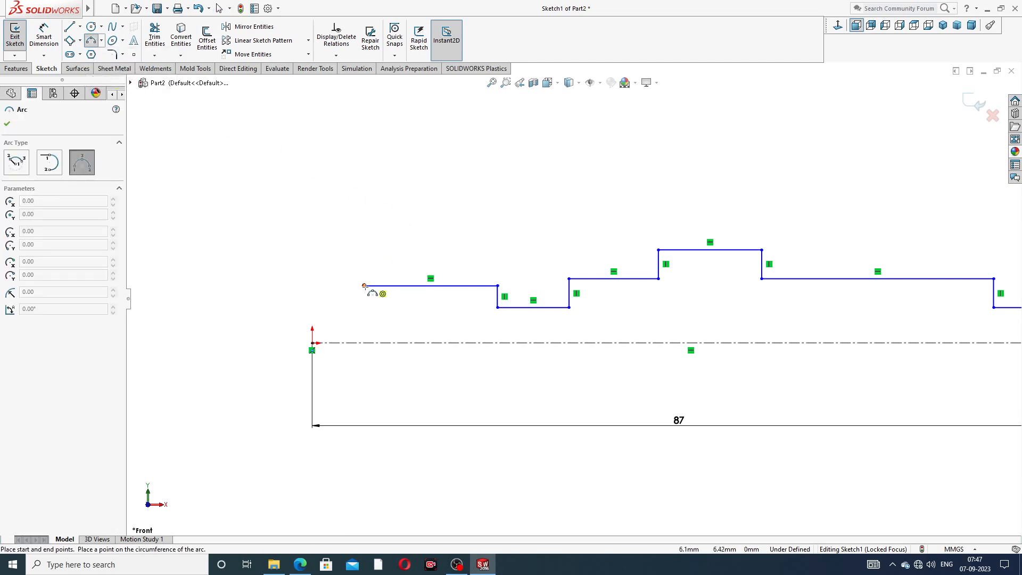
pyautogui.click(364, 286)
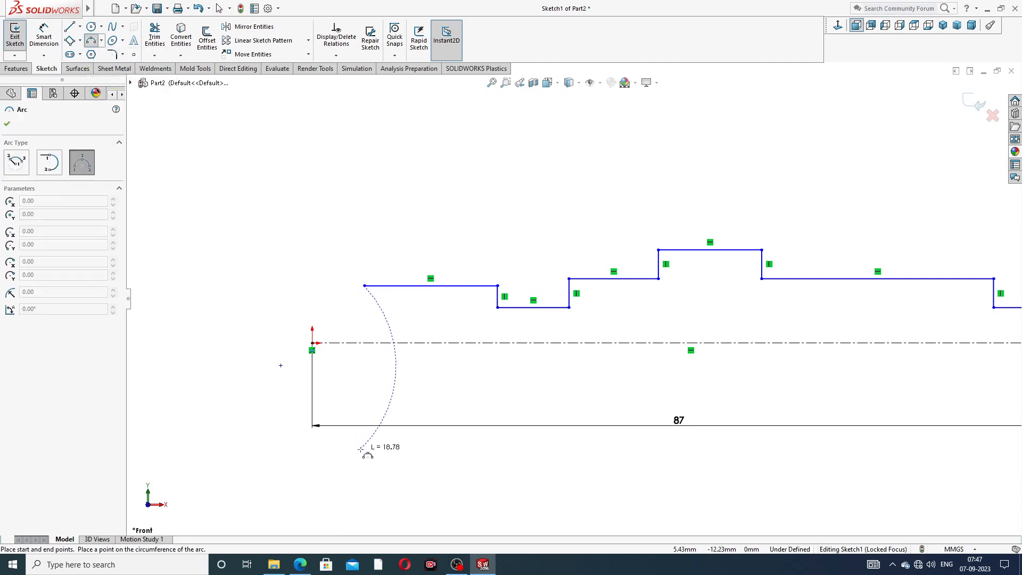
pyautogui.click(365, 440)
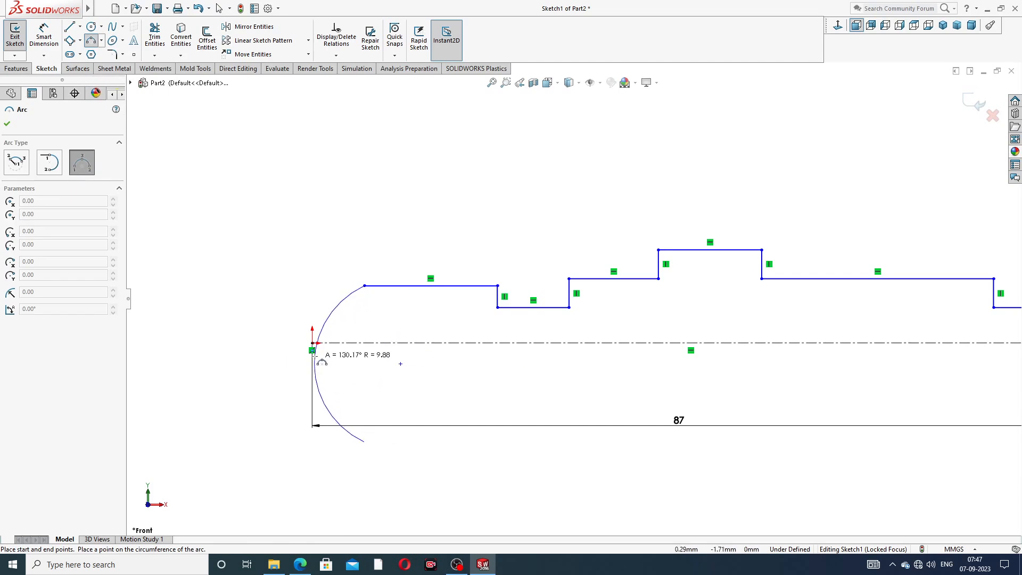
pyautogui.click(312, 347)
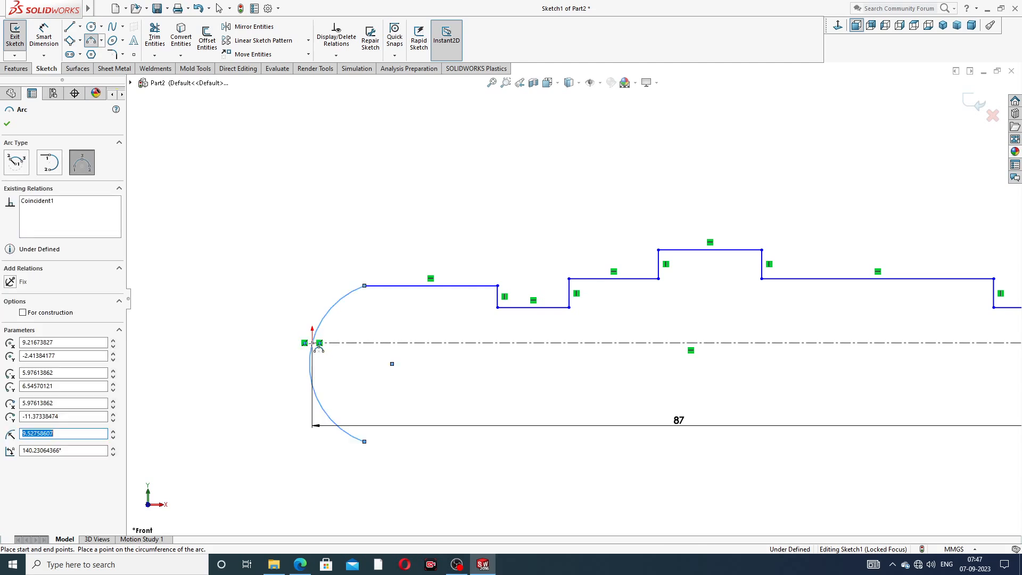
pyautogui.rightClick(473, 221)
pyautogui.click(489, 228)
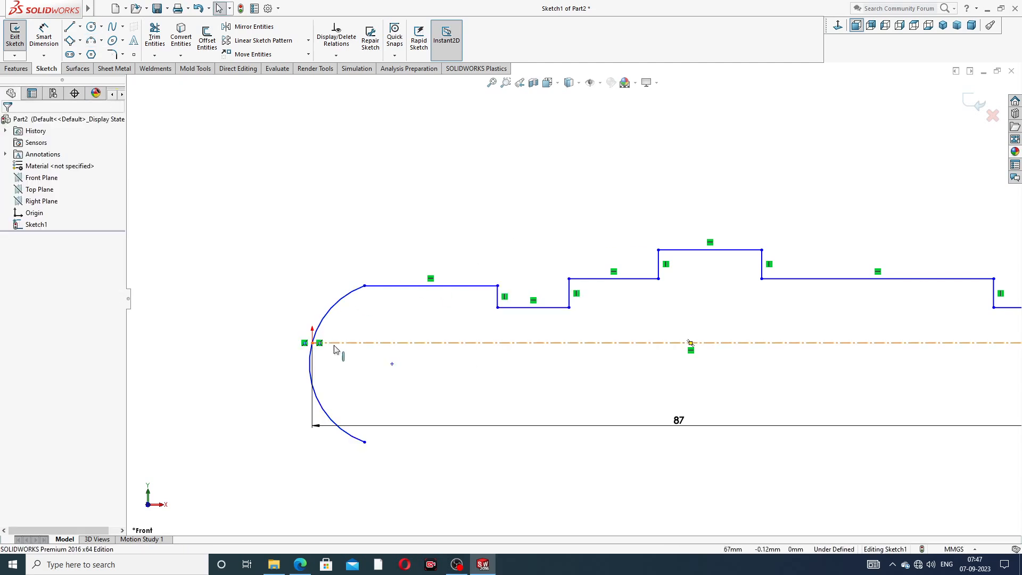
# Trim away the part of the end arc that lies below the centerline
pyautogui.click(159, 49)
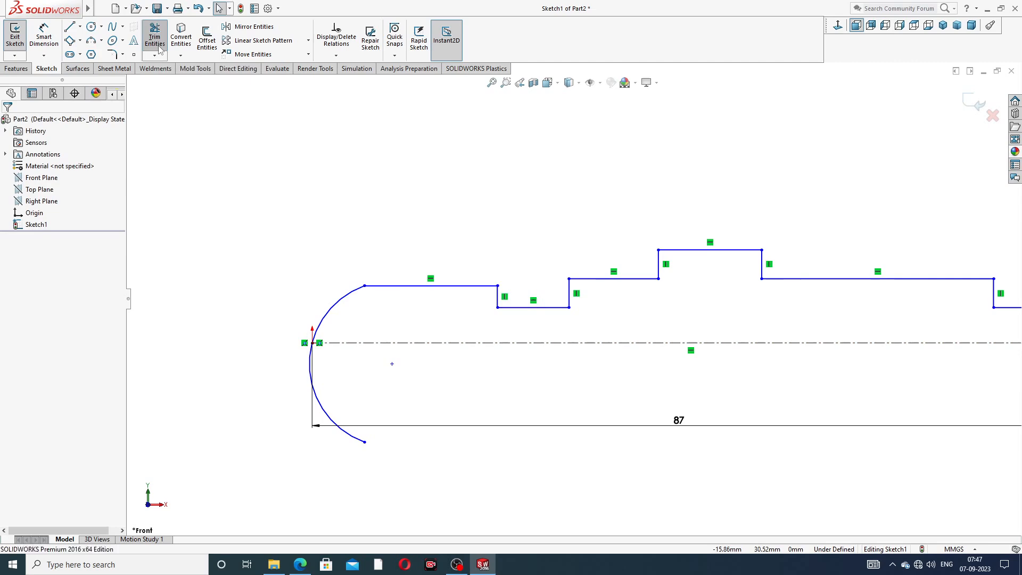
pyautogui.click(321, 407)
pyautogui.rightClick(346, 230)
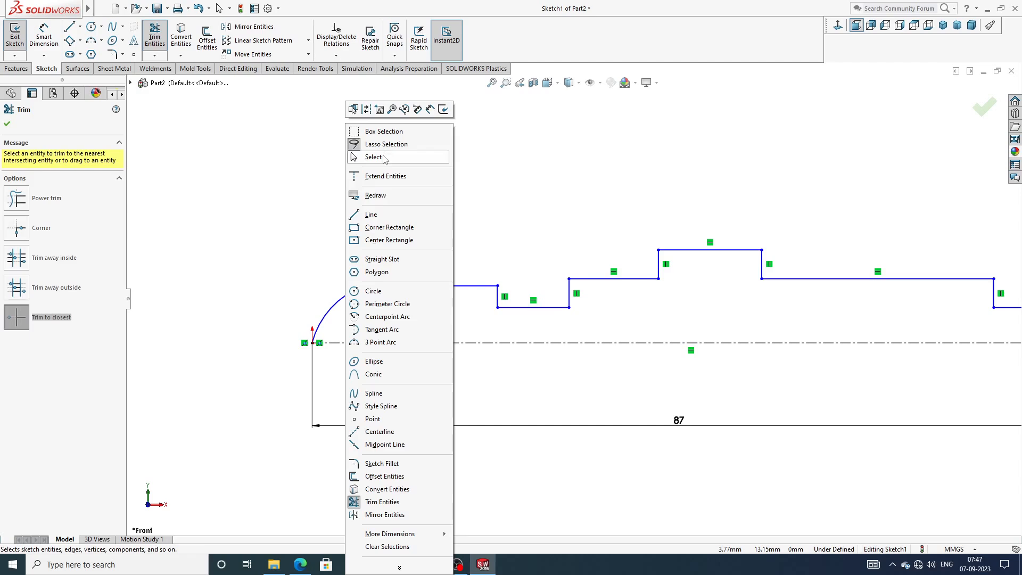
pyautogui.click(383, 157)
pyautogui.press('z')
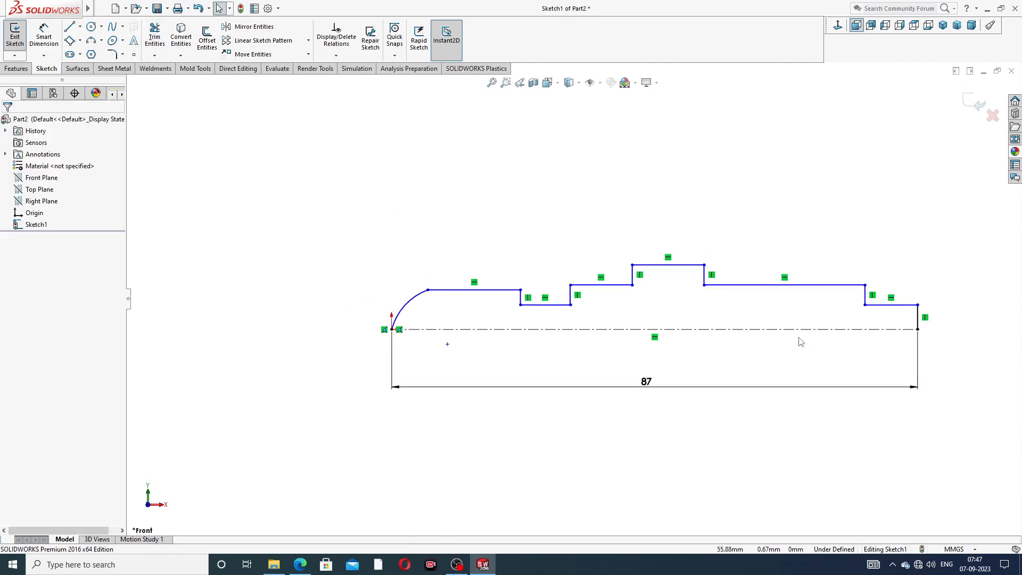
pyautogui.press('f')
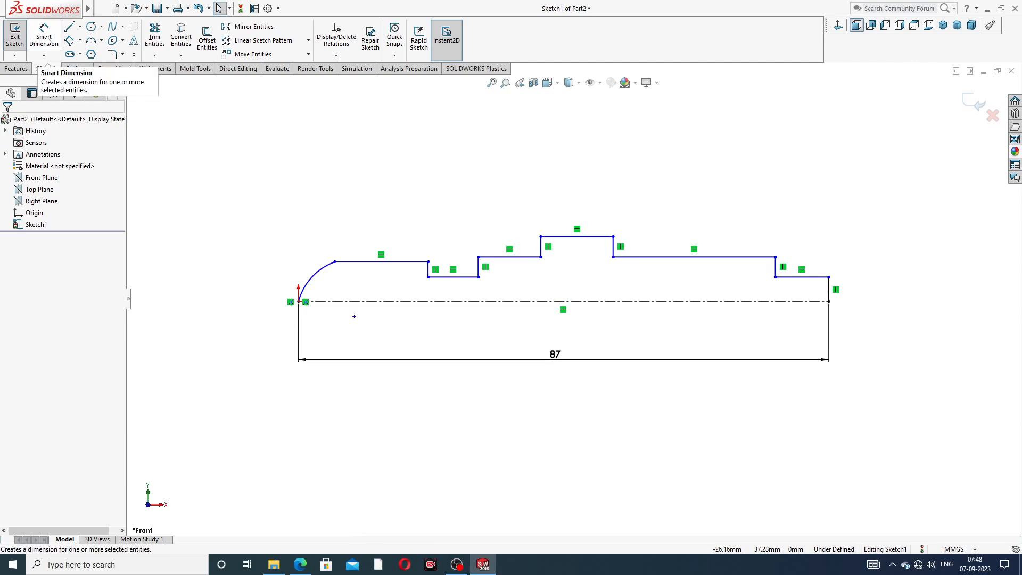
# Set the height of the vertical line at the profile's right end to 3 mm
pyautogui.click(46, 40)
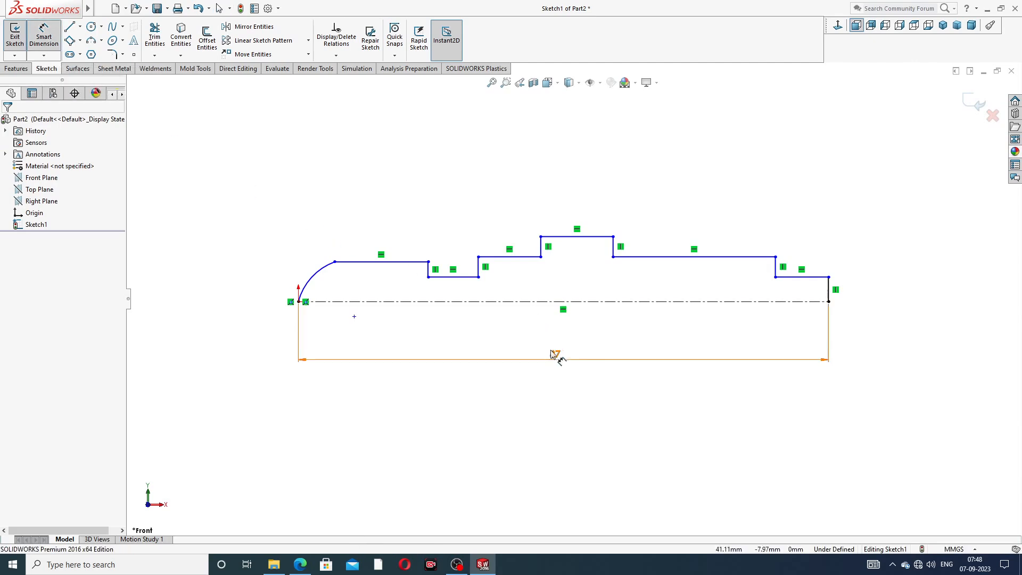
pyautogui.scroll(-1, 822, 303)
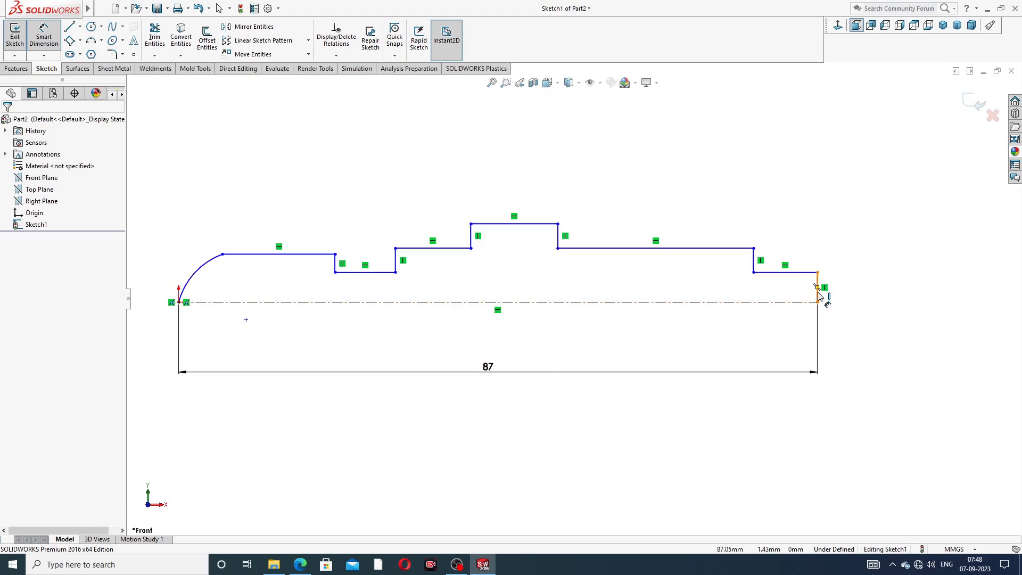
pyautogui.click(818, 290)
pyautogui.click(860, 291)
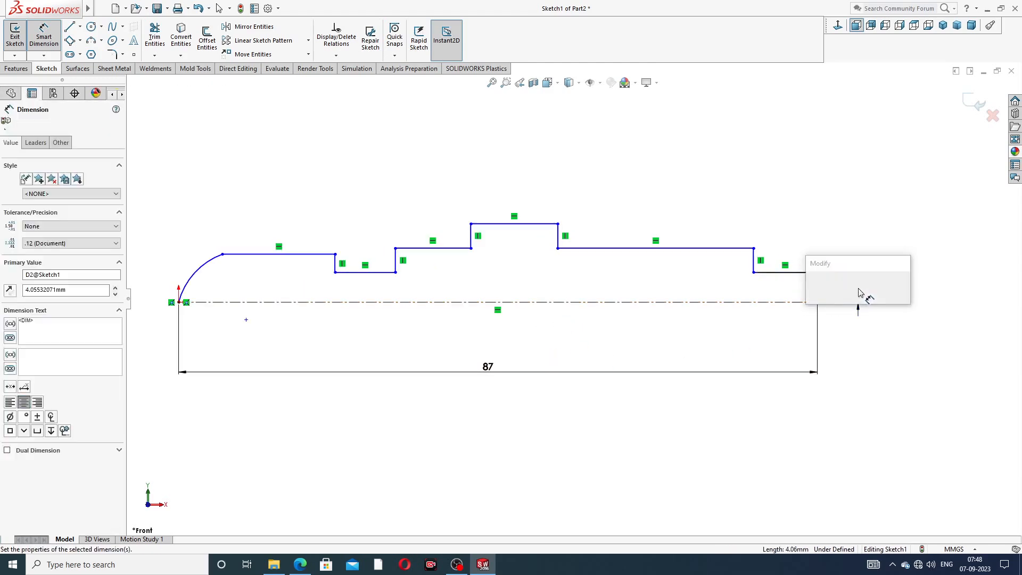
pyautogui.write('3')
pyautogui.press('Return')
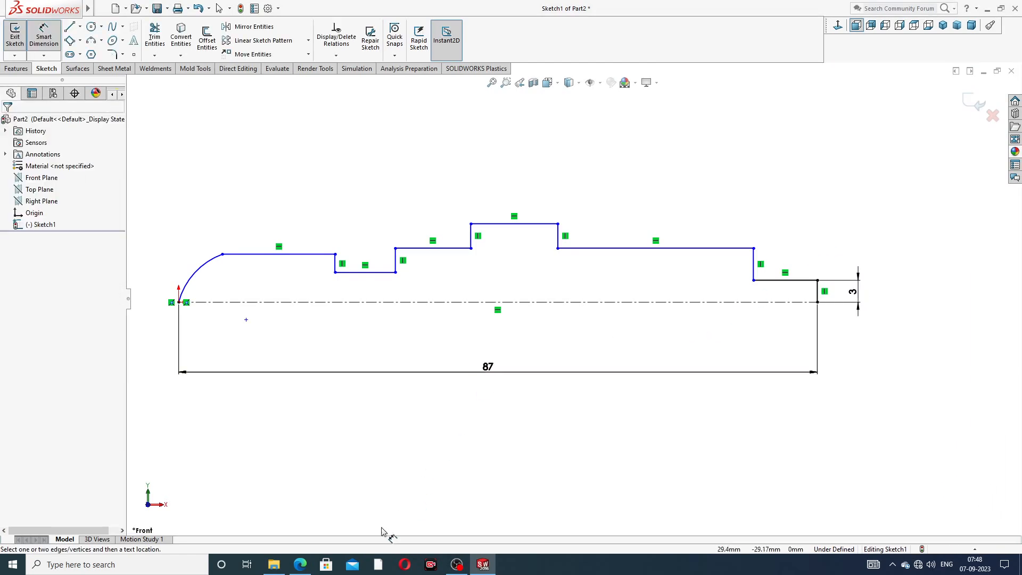
# Check the PART-05 spindle drawing in the browser and set the length of the lowest step at the profile's right end to 11 mm
pyautogui.click(300, 564)
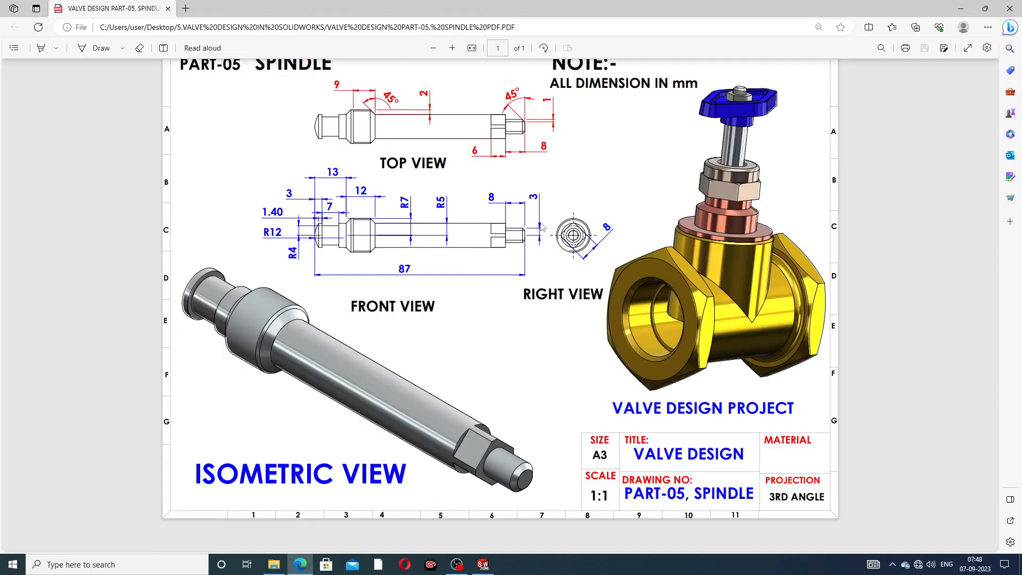
pyautogui.click(300, 564)
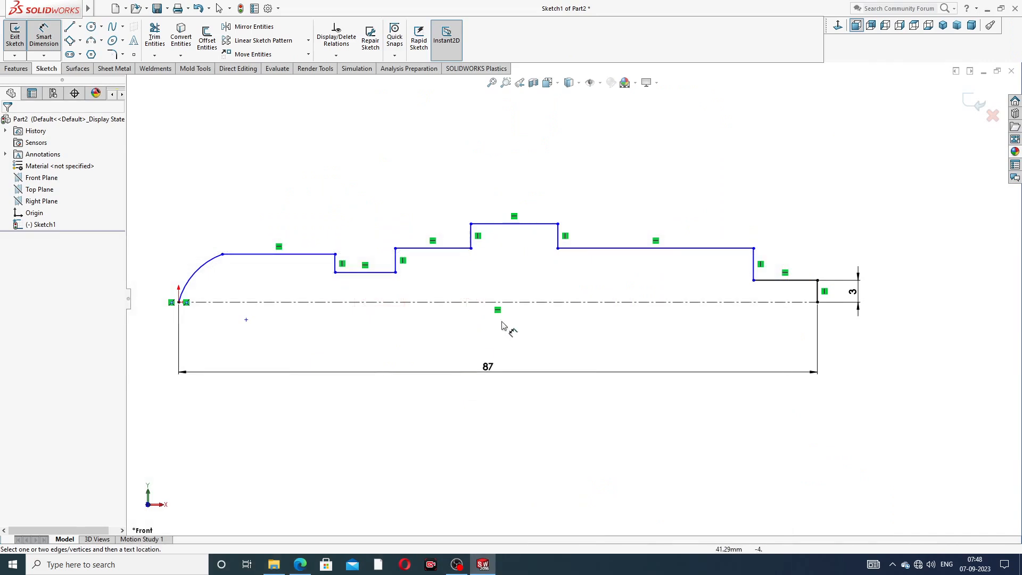
pyautogui.click(784, 280)
pyautogui.click(788, 239)
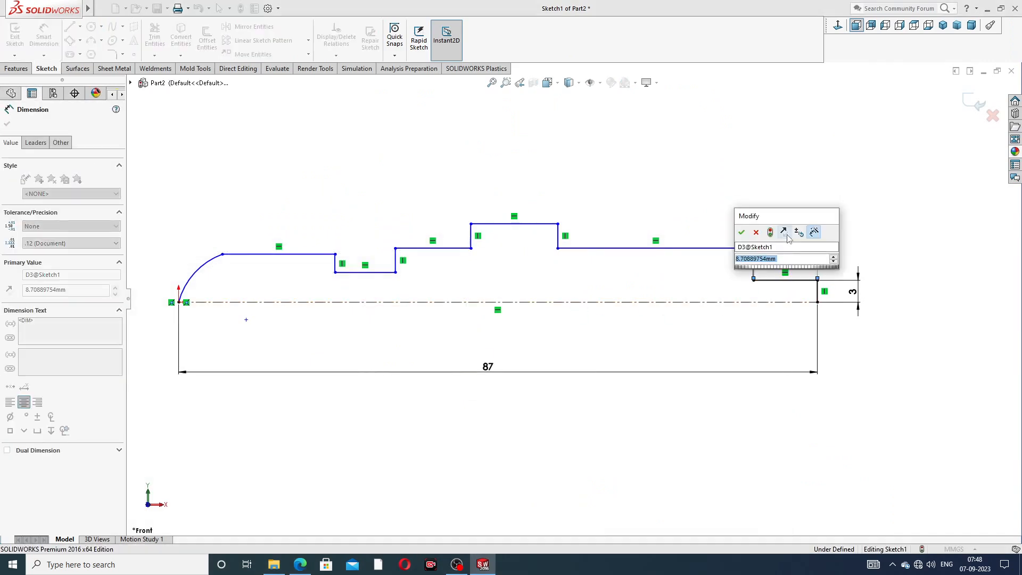
pyautogui.write('11')
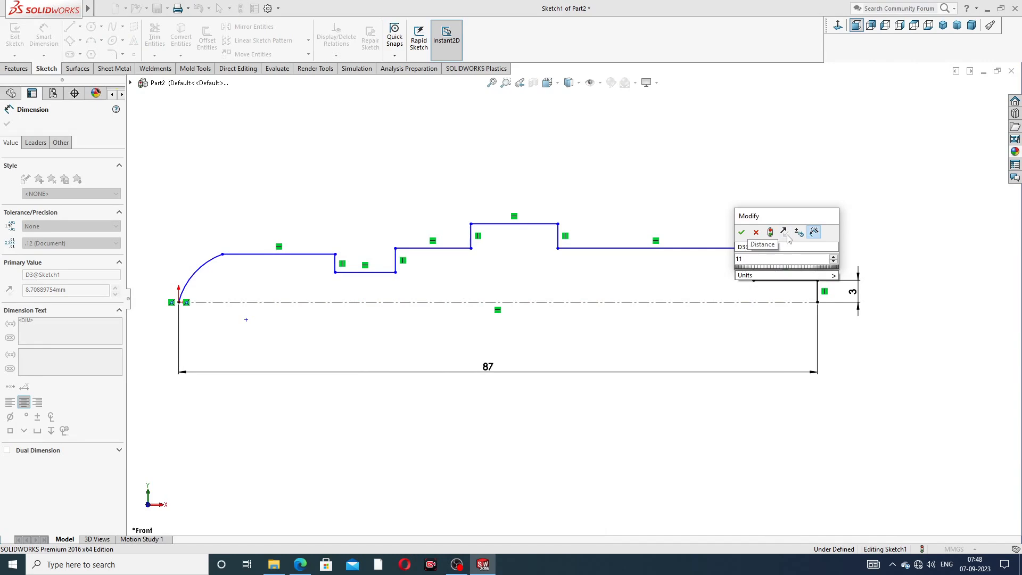
pyautogui.press('Return')
pyautogui.click(729, 204)
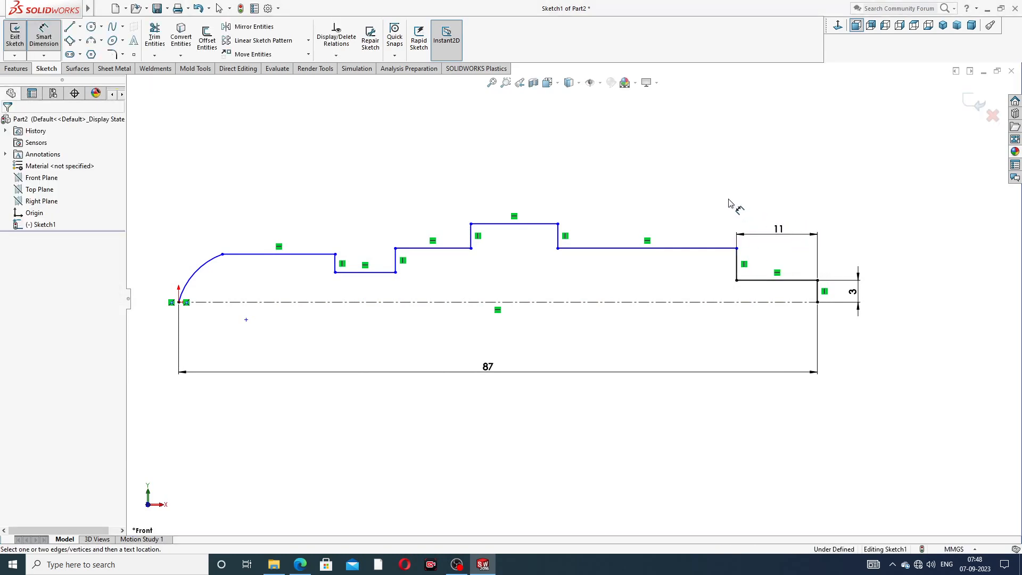
# Set the length of the raised collar's top line to 12 mm
pyautogui.click(537, 224)
pyautogui.click(515, 204)
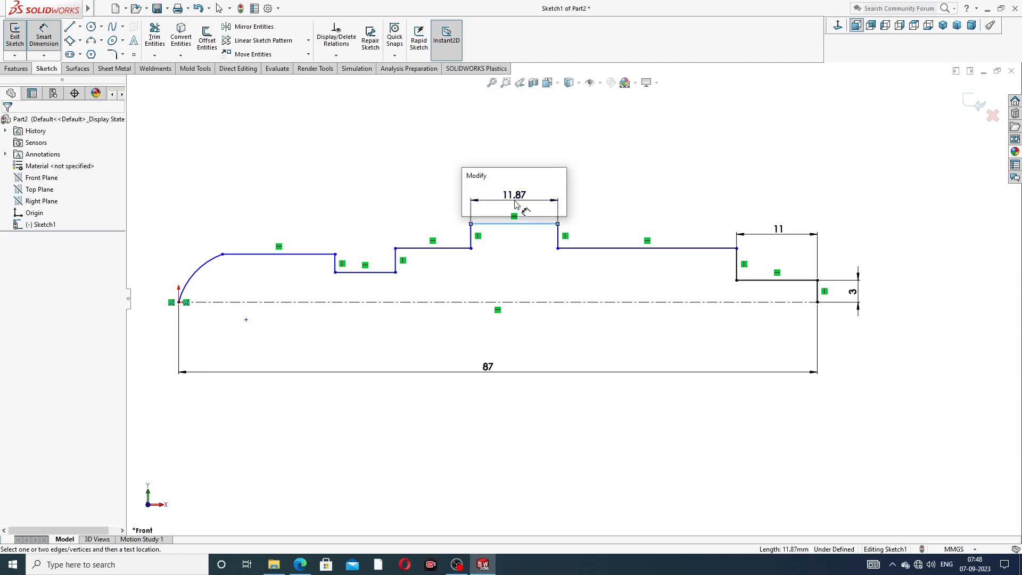
pyautogui.write('12')
pyautogui.press('Return')
pyautogui.click(576, 172)
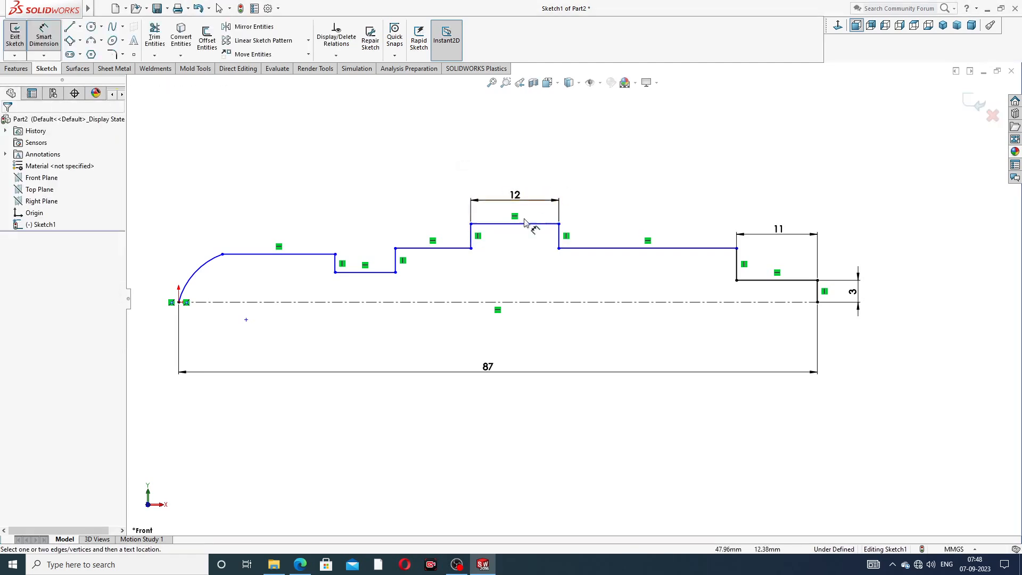
# Dimension the long horizontal line between the collar and the lowest step to 5 mm above the centerline
pyautogui.click(650, 249)
pyautogui.click(647, 301)
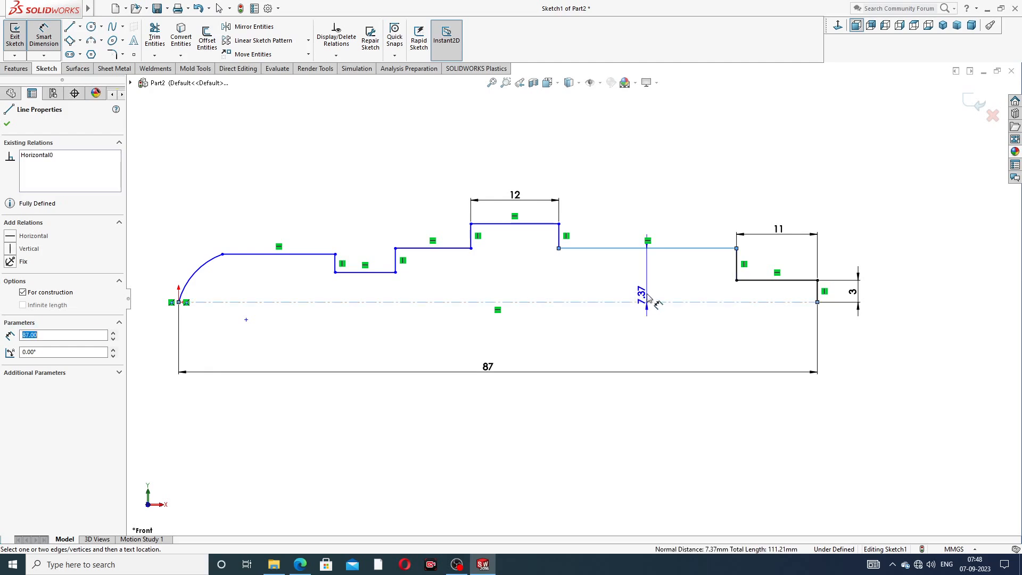
pyautogui.click(648, 279)
pyautogui.write('5')
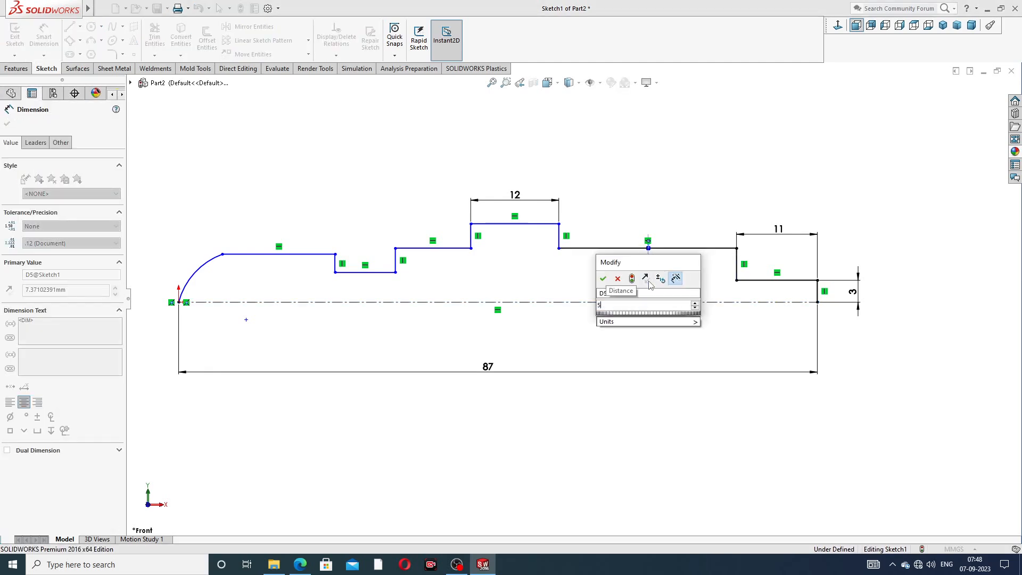
pyautogui.click(603, 279)
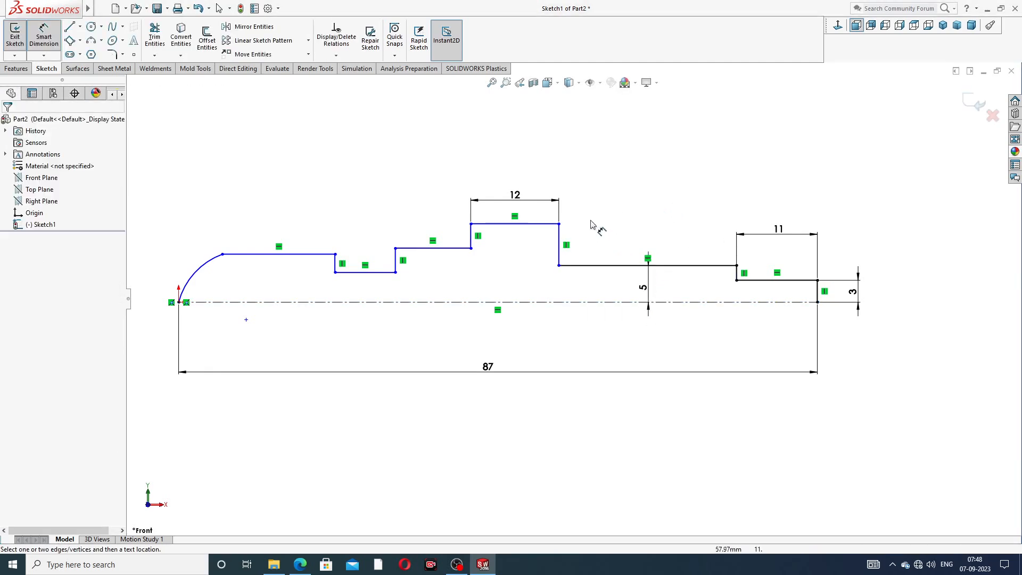
# Set the height of the collar's top line above the centerline to 7 mm
pyautogui.click(548, 224)
pyautogui.click(521, 301)
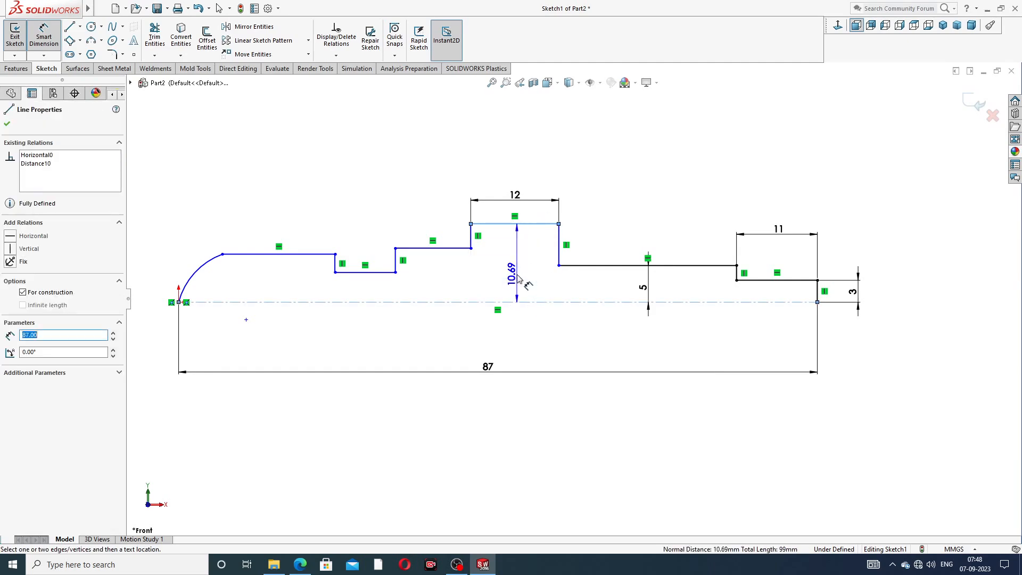
pyautogui.click(517, 277)
pyautogui.write('7')
pyautogui.press('Return')
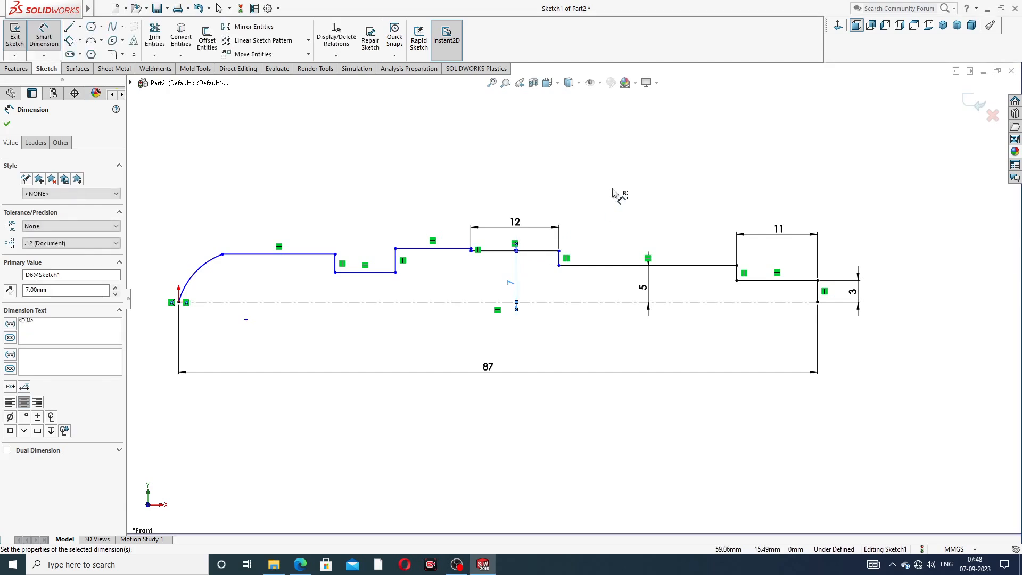
# Set the height of the horizontal line beside the end arc to 4 mm above the centerline
pyautogui.click(306, 260)
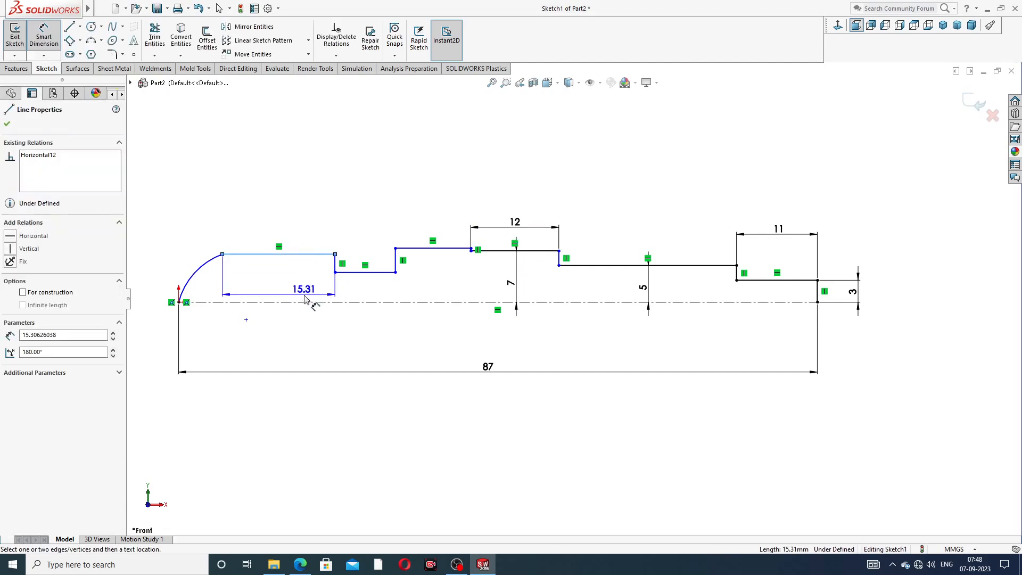
pyautogui.click(296, 302)
pyautogui.click(291, 286)
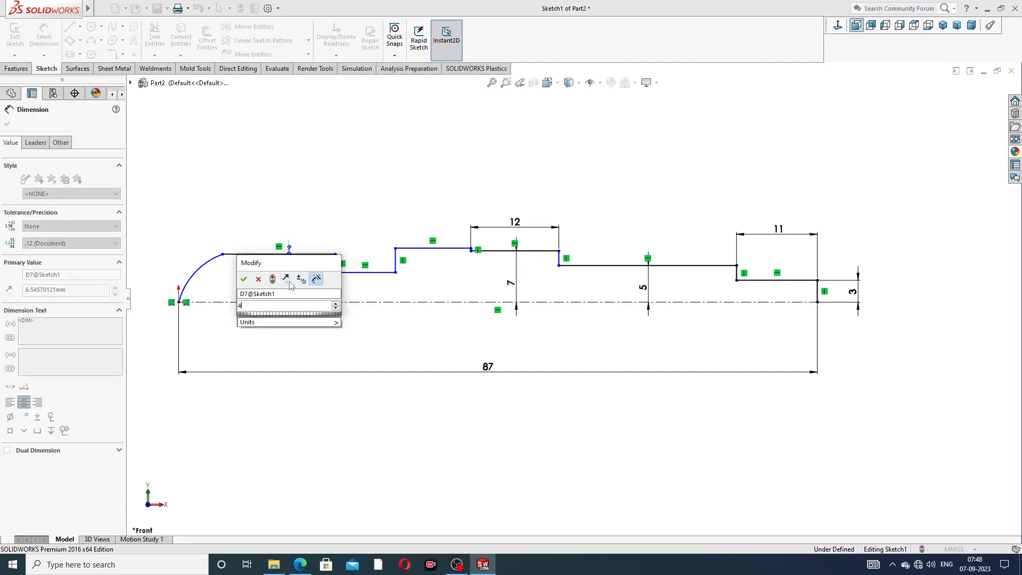
pyautogui.write('4')
pyautogui.press('Return')
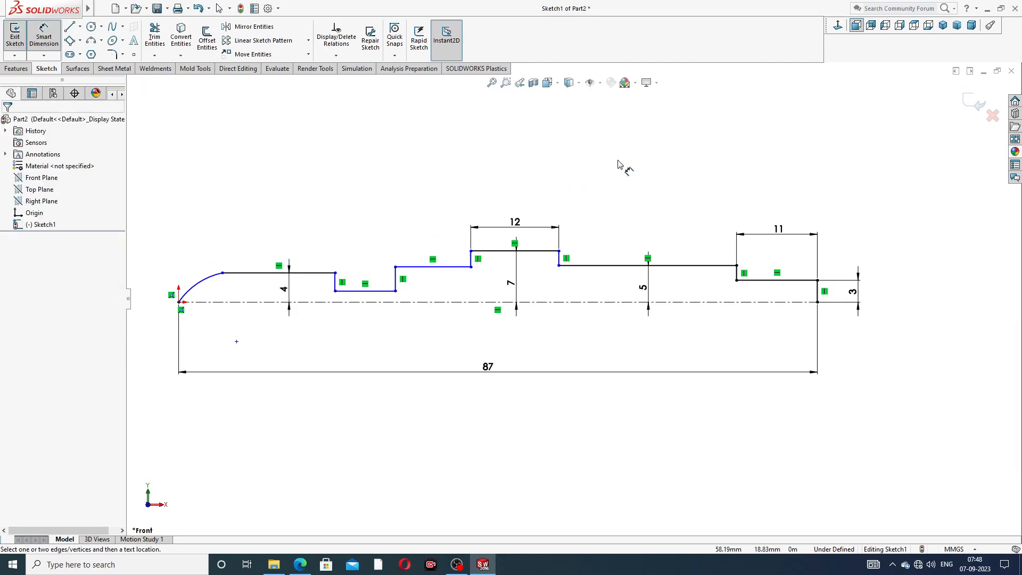
pyautogui.rightClick(649, 143)
pyautogui.click(666, 158)
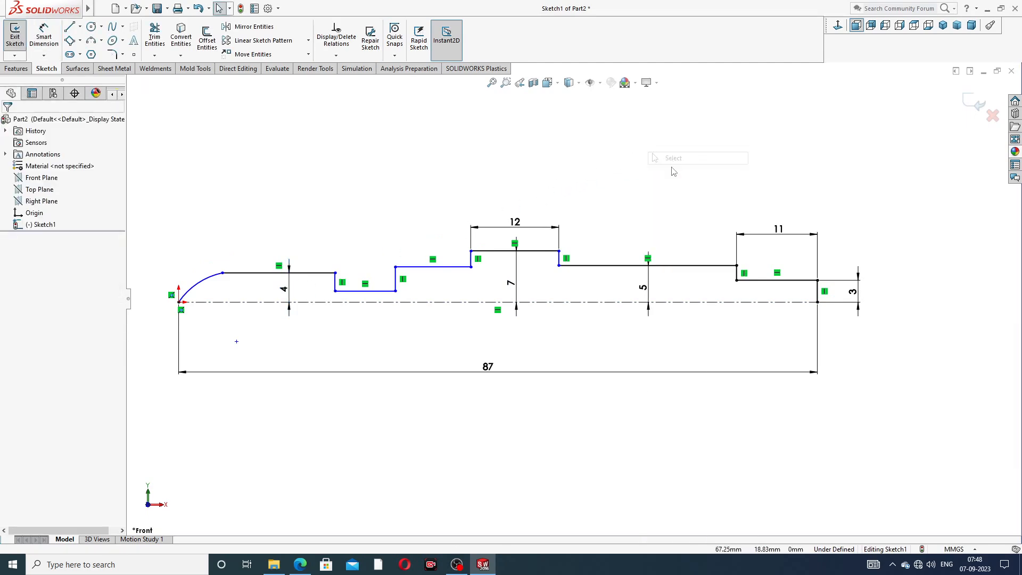
# Try to make the long shaft line, the line before the collar and the line beside the end arc collinear
pyautogui.click(615, 267)
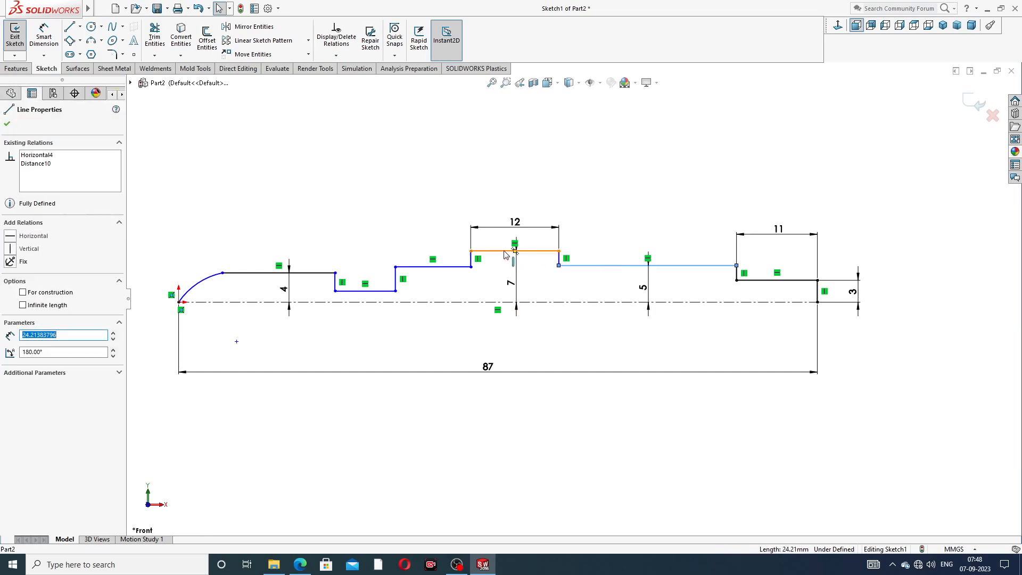
pyautogui.keyDown('ctrl'); pyautogui.click(458, 266); pyautogui.keyUp('ctrl')
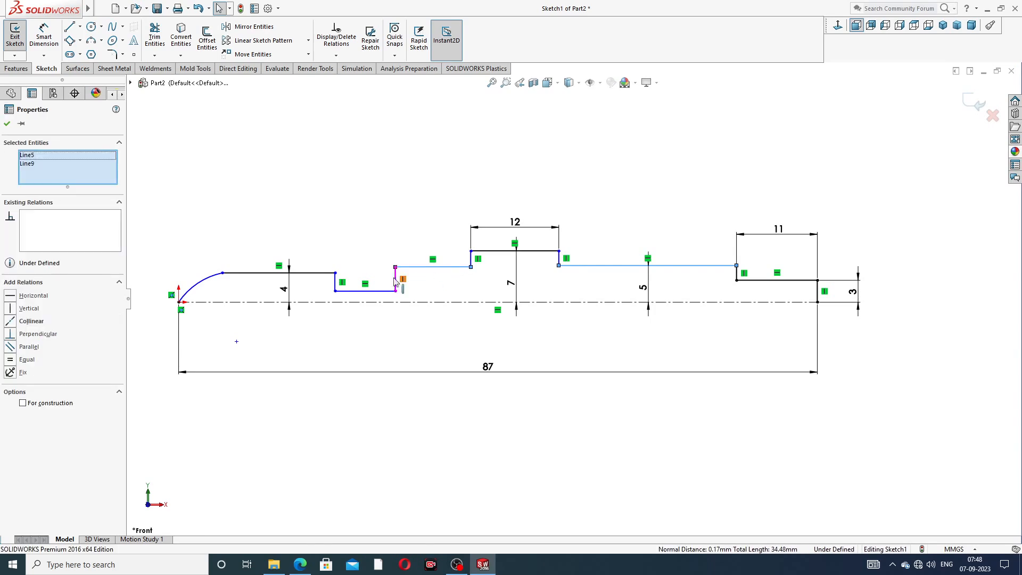
pyautogui.keyDown('ctrl'); pyautogui.click(319, 273); pyautogui.keyUp('ctrl')
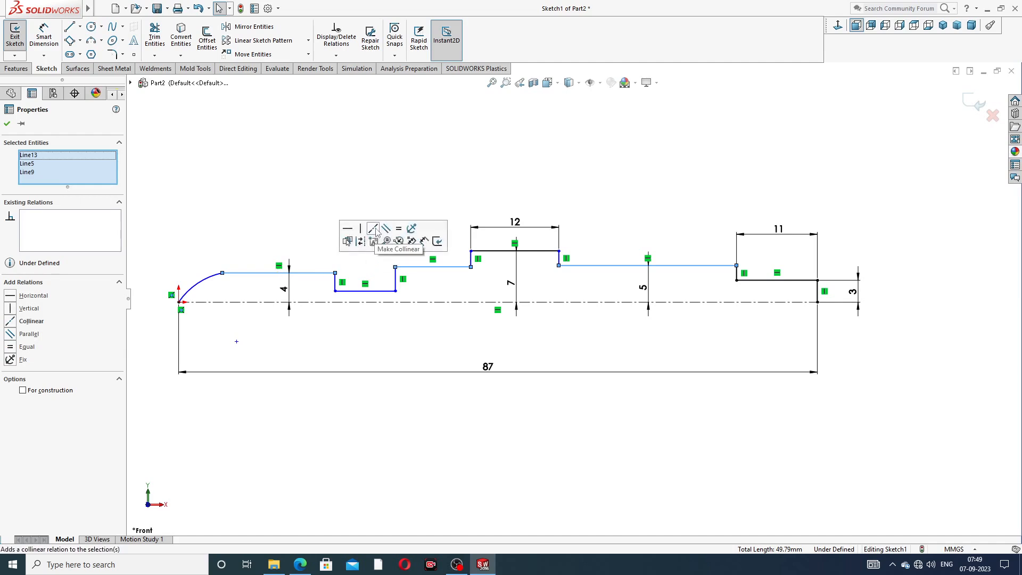
pyautogui.click(375, 228)
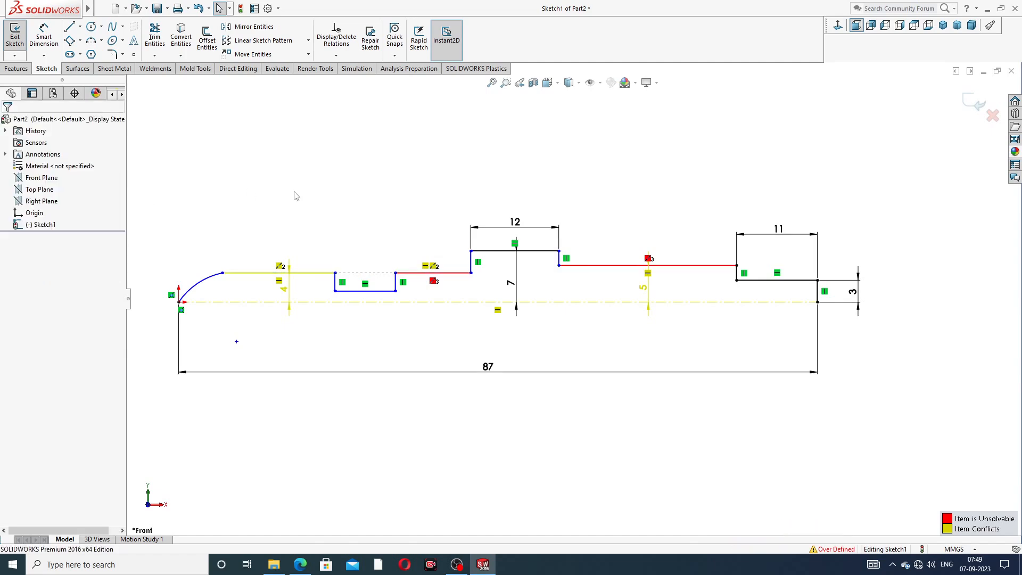
# Undo the collinear relation and the height changes of the arc-side line, the collar and the long shaft line
pyautogui.hotkey('ctrl', 'z')
pyautogui.hotkey('ctrl', 'z')
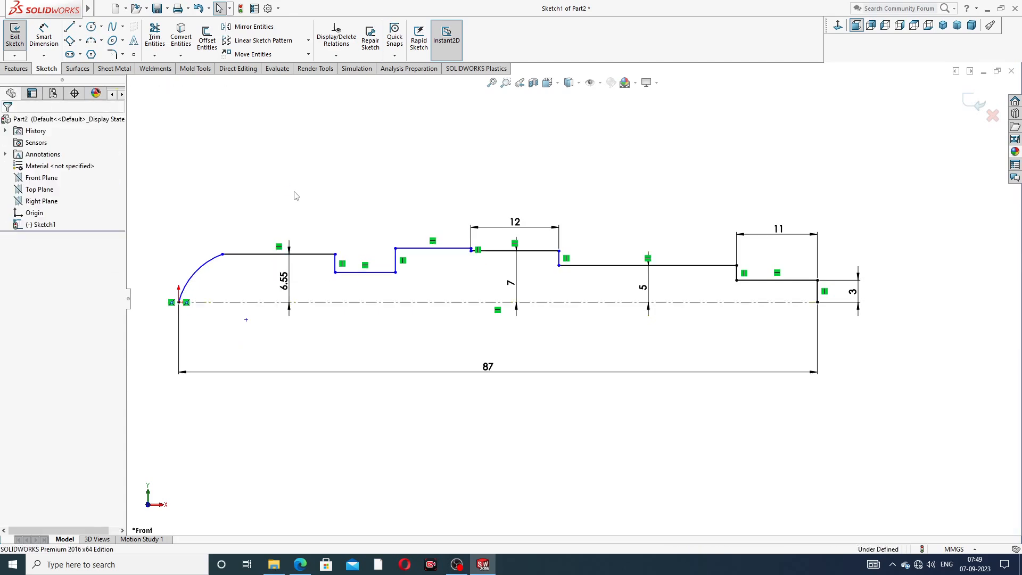
pyautogui.hotkey('ctrl', 'z')
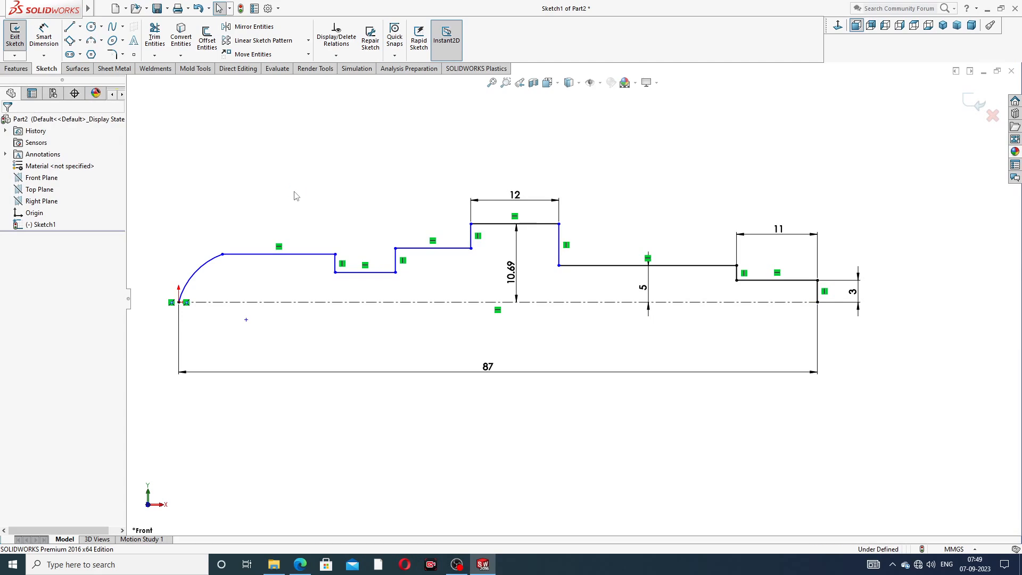
pyautogui.hotkey('ctrl', 'z')
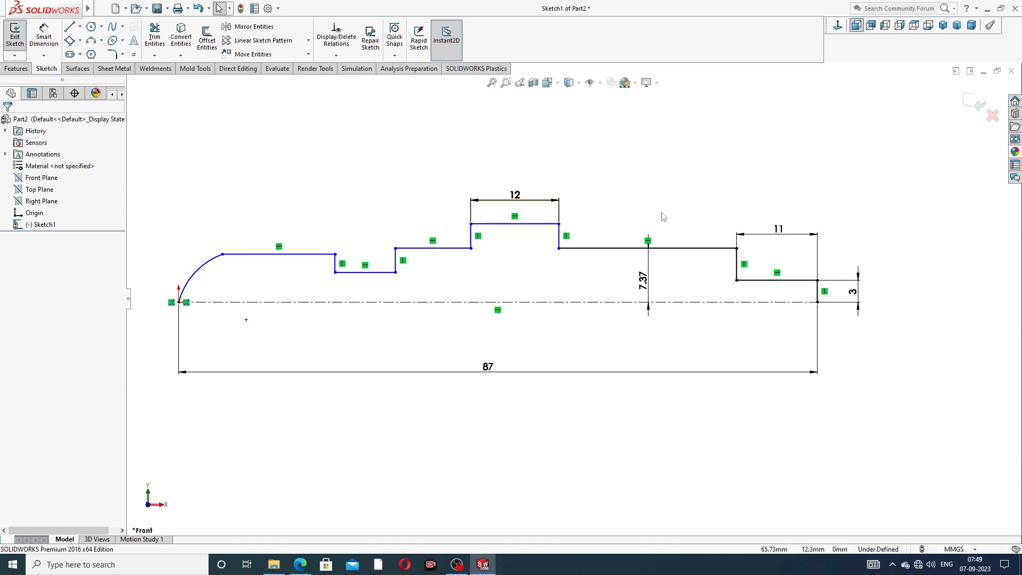
# Change the long shaft line's existing height dimension to 5 mm
pyautogui.click(647, 285)
pyautogui.doubleClick(644, 281)
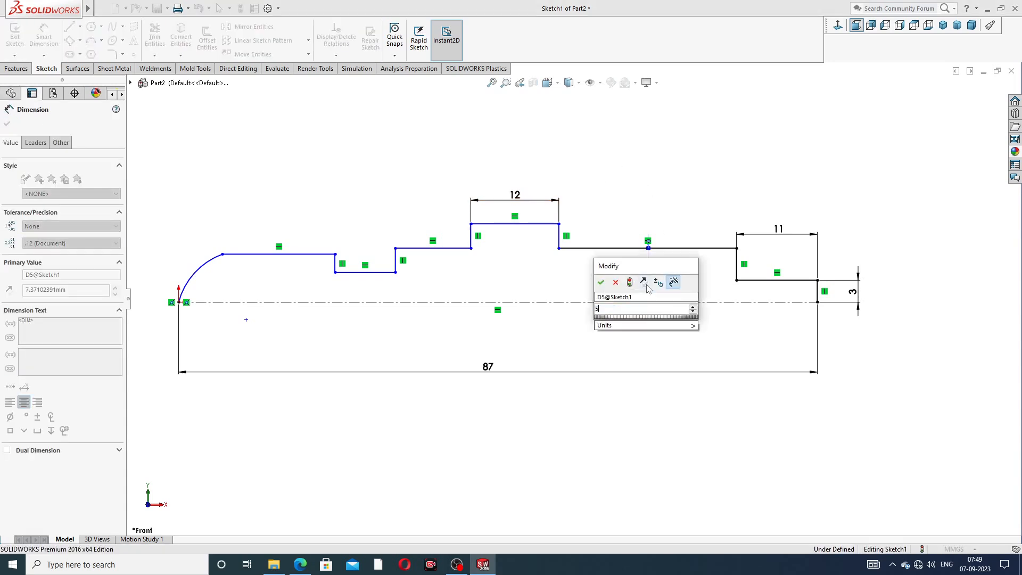
pyautogui.write('5')
pyautogui.press('Return')
pyautogui.press('Escape')
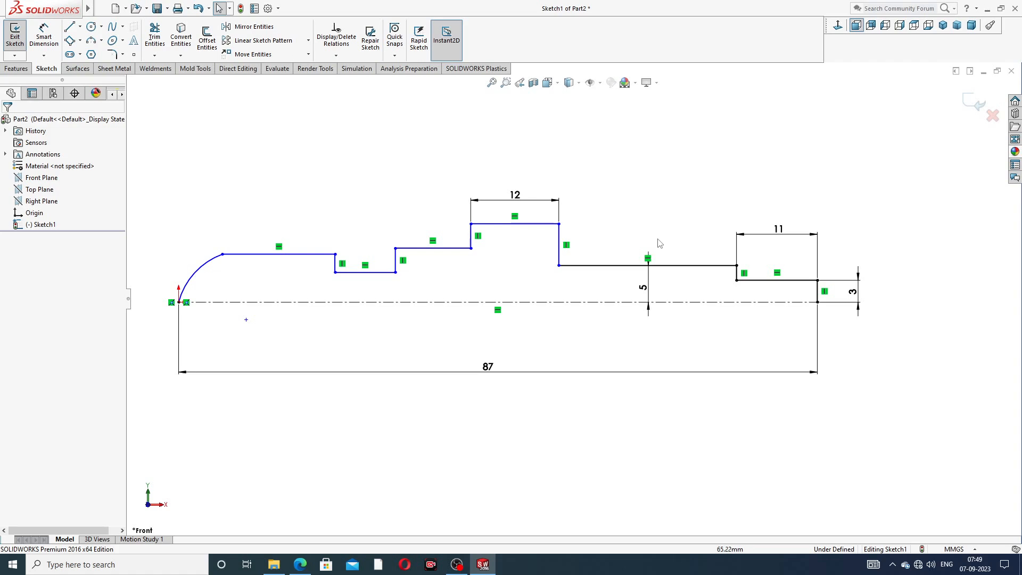
# Make the long shaft line, the line before the collar and the line beside the end arc collinear
pyautogui.click(574, 266)
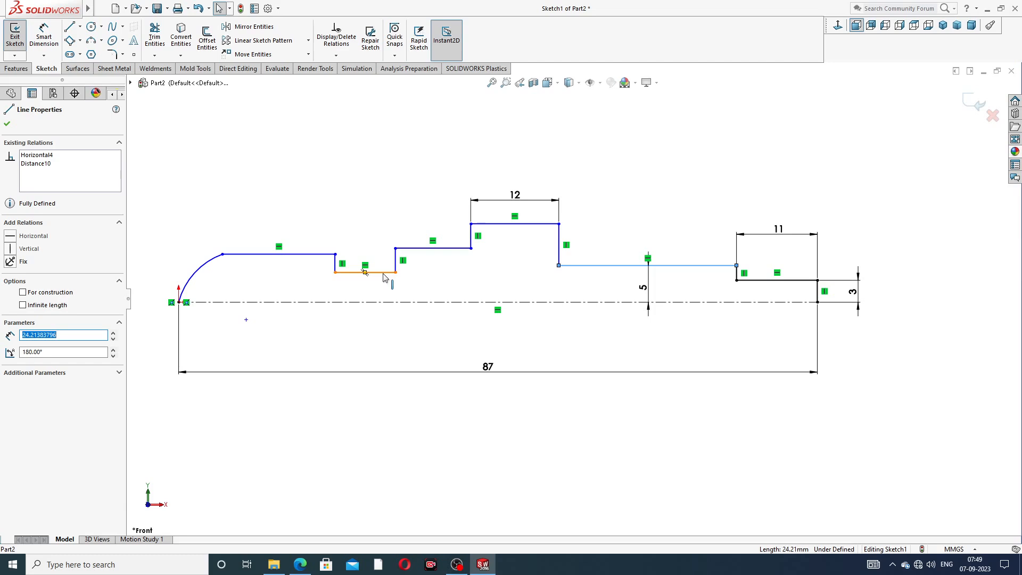
pyautogui.keyDown('ctrl'); pyautogui.click(424, 249); pyautogui.keyUp('ctrl')
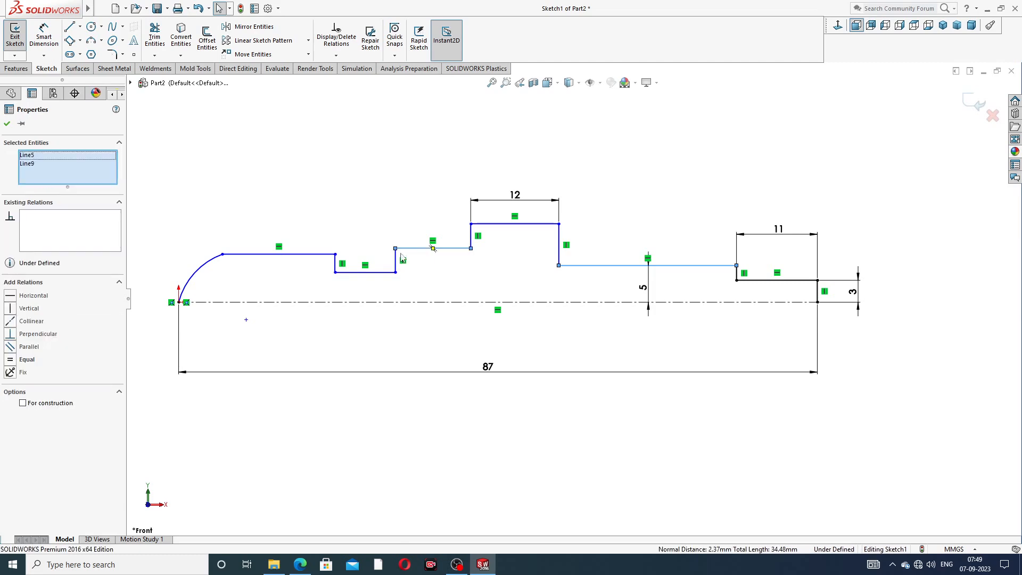
pyautogui.keyDown('ctrl'); pyautogui.click(322, 254); pyautogui.keyUp('ctrl')
pyautogui.click(374, 210)
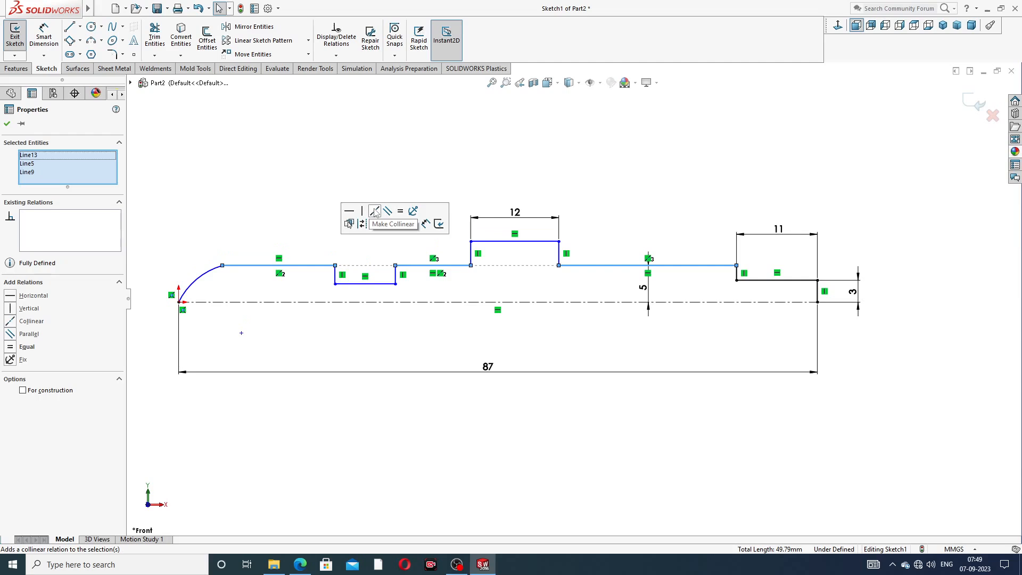
pyautogui.click(648, 169)
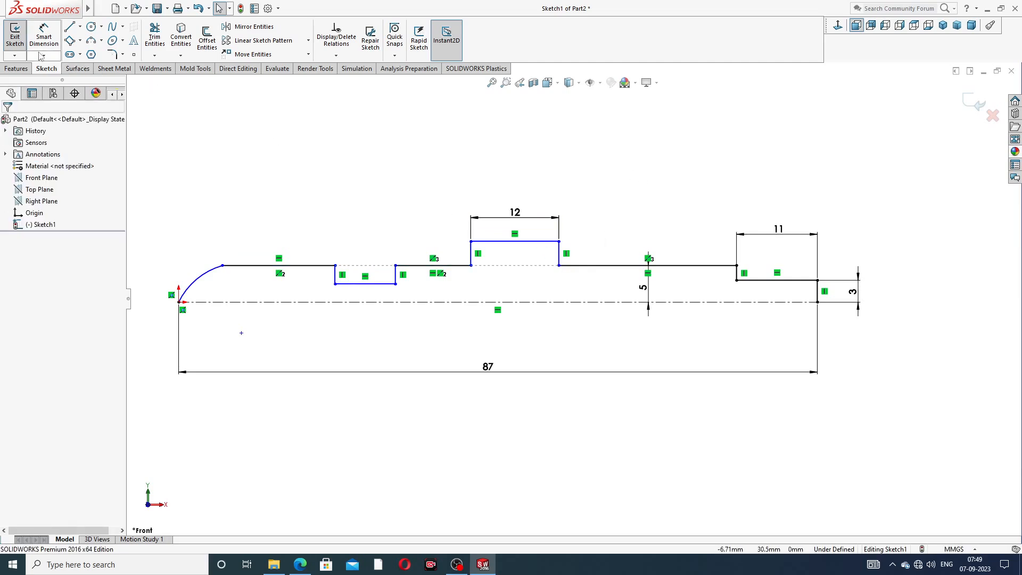
# Dimension the collar's top line to 7 mm above the centerline
pyautogui.click(43, 39)
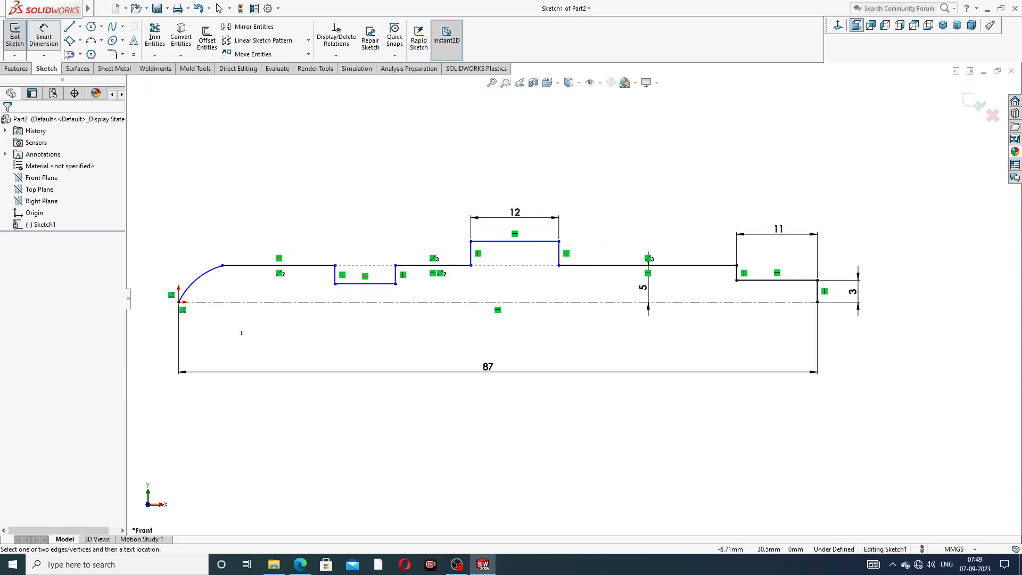
pyautogui.click(529, 242)
pyautogui.click(525, 302)
pyautogui.click(526, 280)
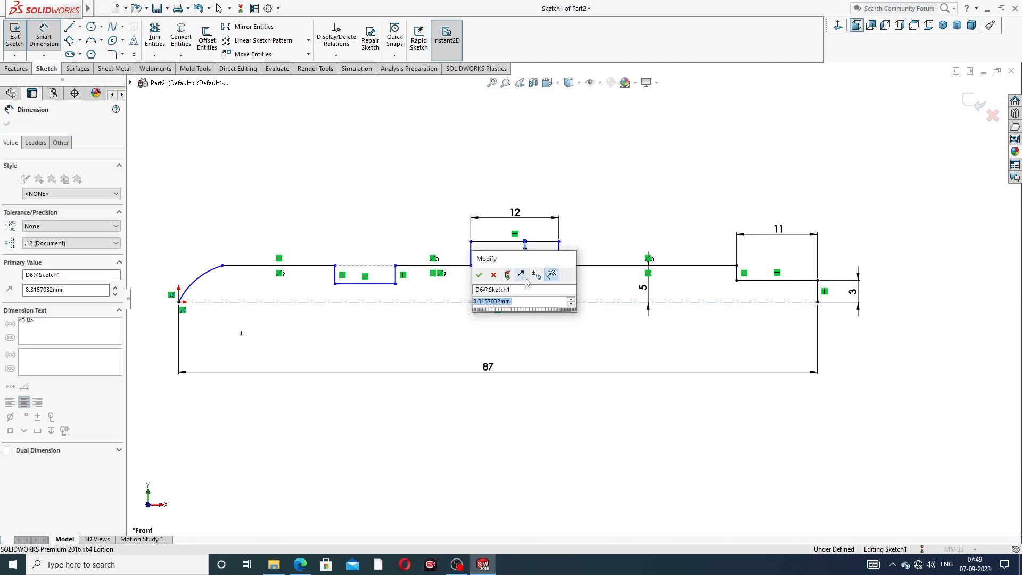
pyautogui.write('7')
pyautogui.press('Return')
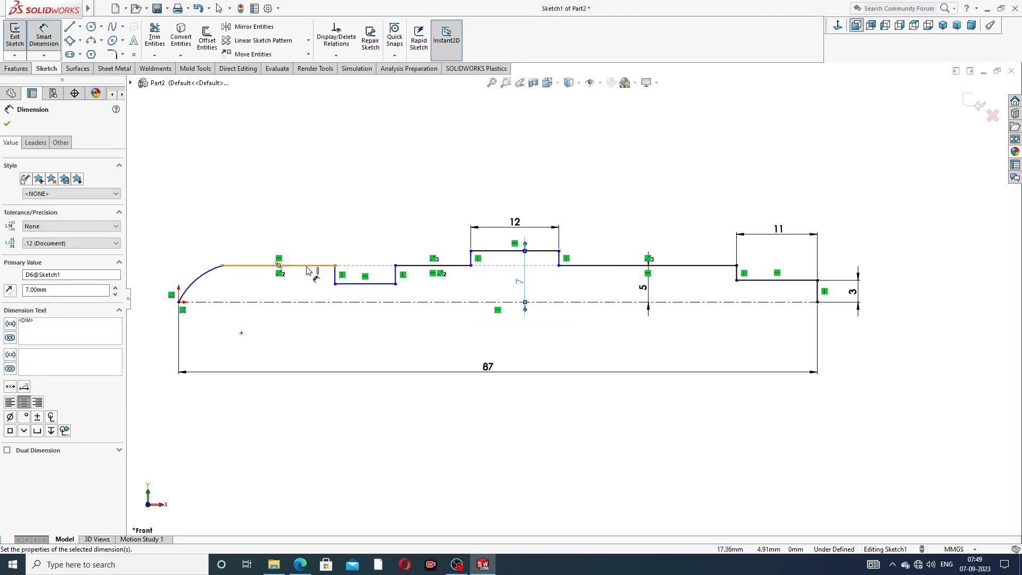
# Try to dimension the height of the line beside the end arc above the centerline
pyautogui.click(307, 265)
pyautogui.click(311, 302)
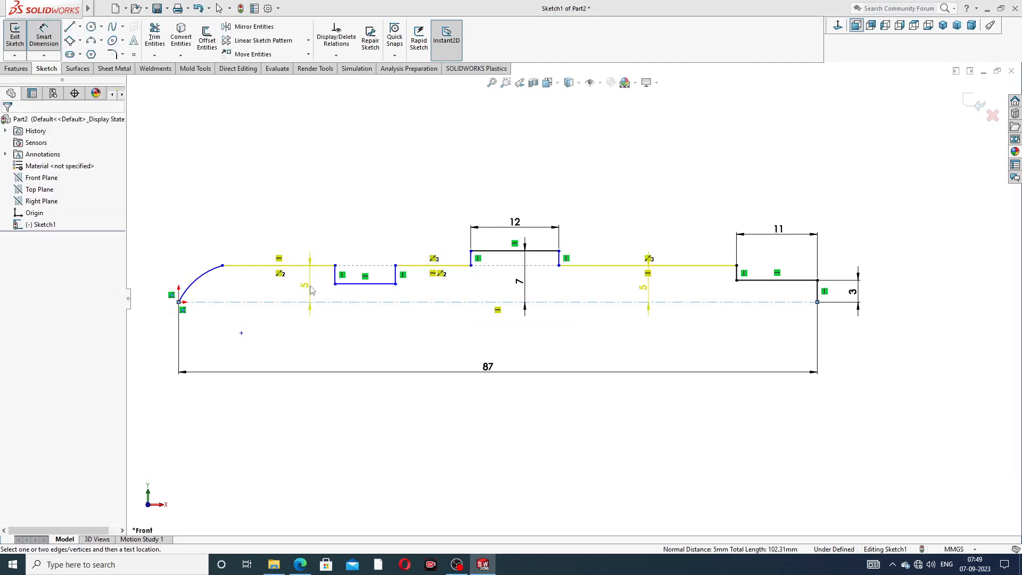
pyautogui.click(312, 289)
pyautogui.click(593, 237)
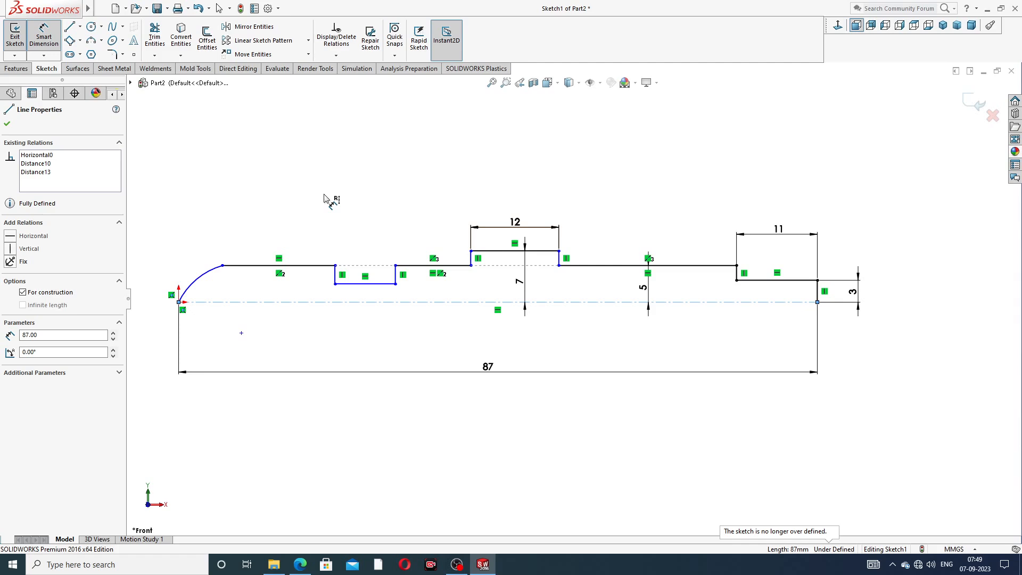
# Dimension the groove's bottom line to 4 mm above the centerline and adjust the dimension's position slightly
pyautogui.click(367, 284)
pyautogui.click(372, 302)
pyautogui.click(379, 296)
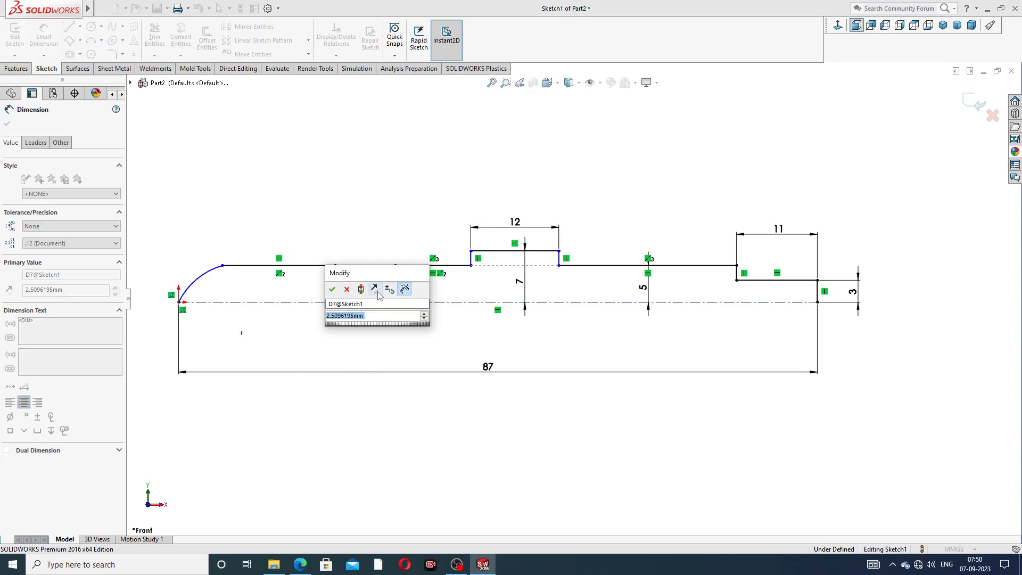
pyautogui.write('4')
pyautogui.press('Return')
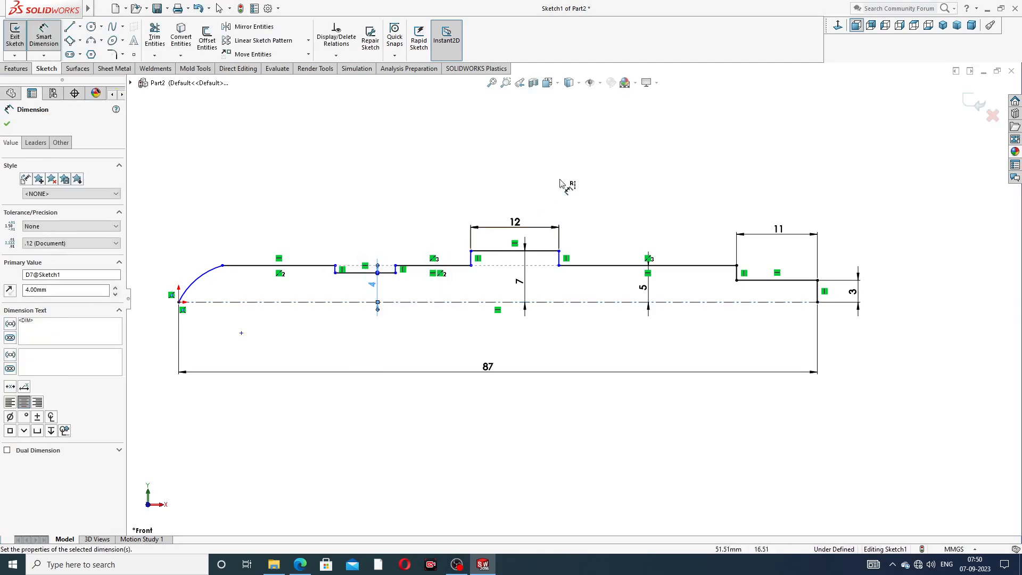
pyautogui.click(565, 182)
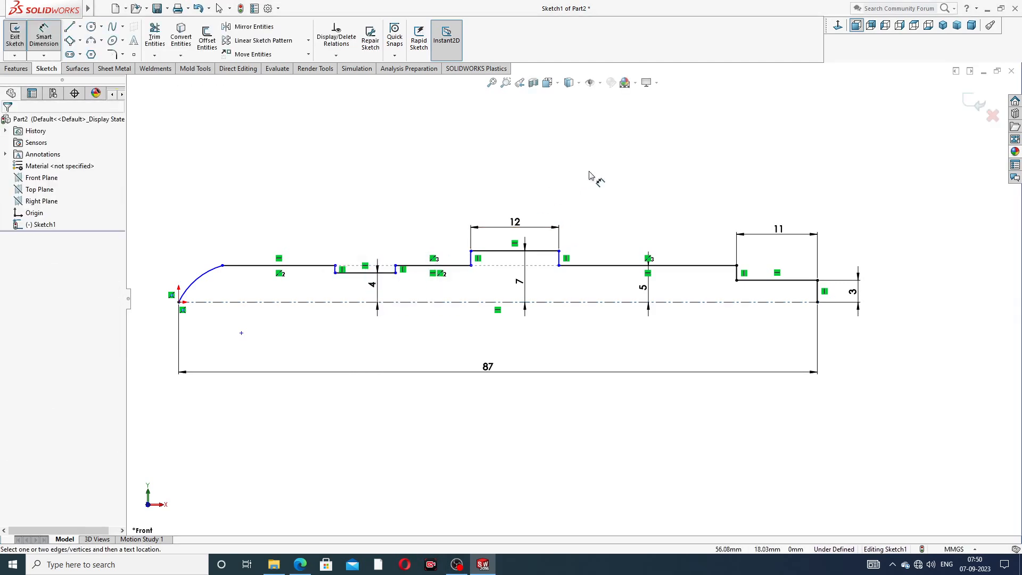
pyautogui.click(374, 288)
pyautogui.rightClick(650, 195)
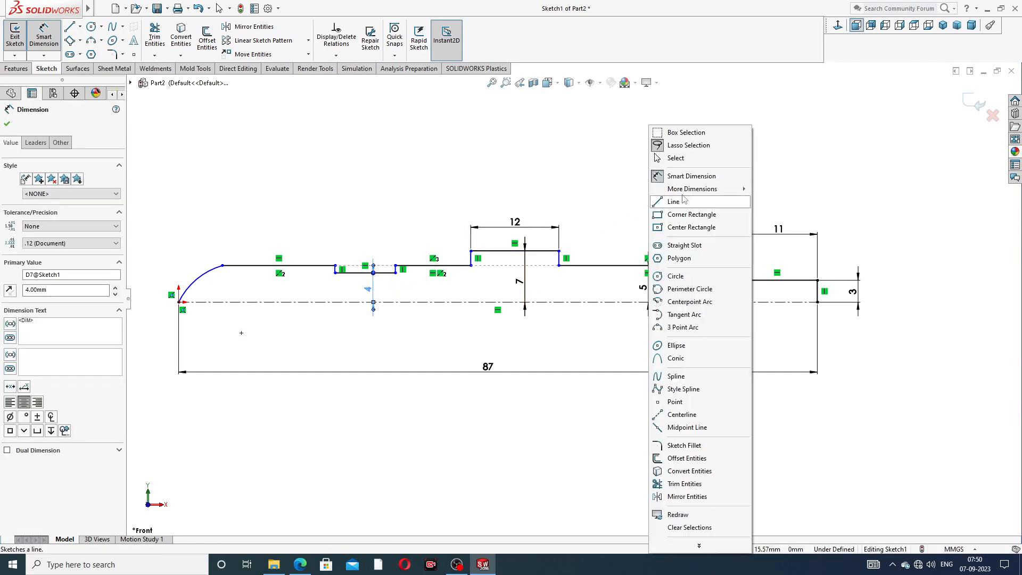
pyautogui.click(676, 158)
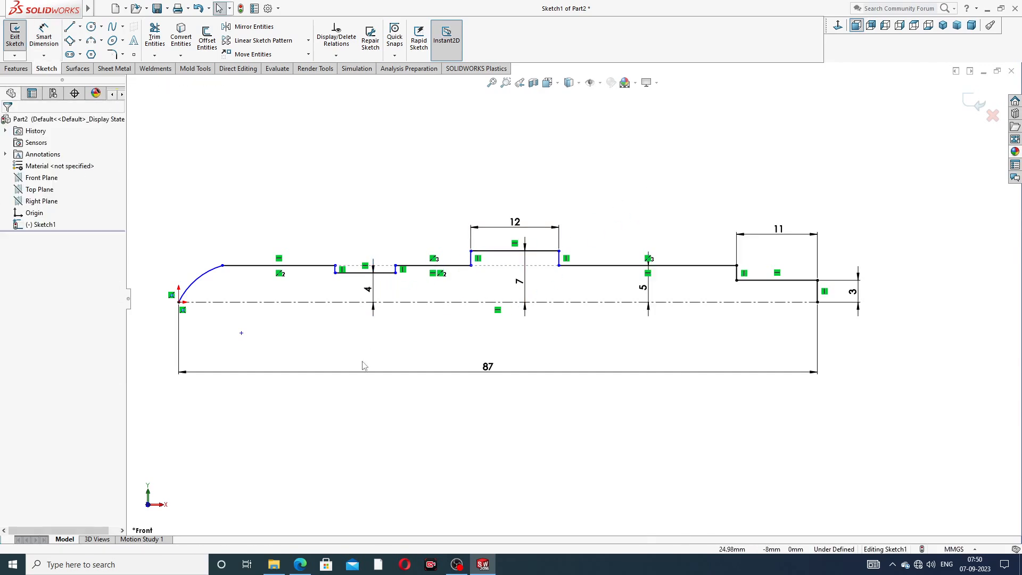
# Switch to the browser and check the PART-05 spindle drawing for the dimensions around the groove and rounded end
pyautogui.click(301, 567)
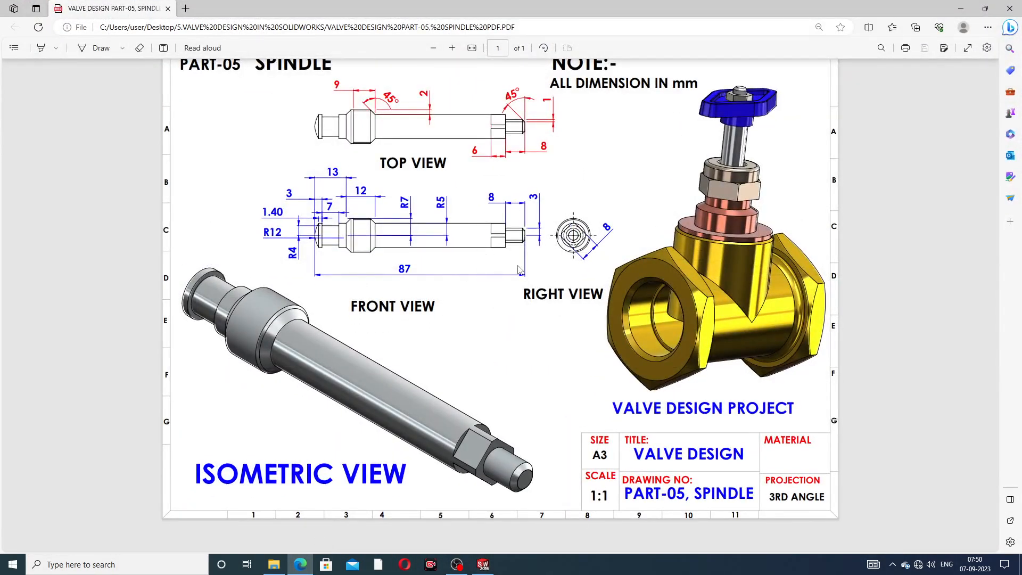
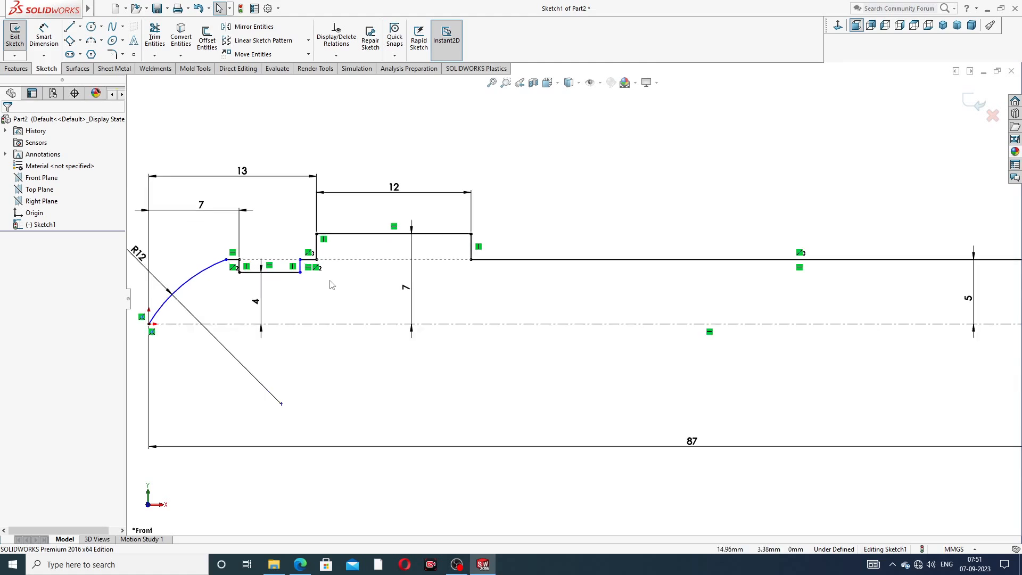
pyautogui.scroll(-2, 296, 277)
pyautogui.scroll(-2, 296, 277)
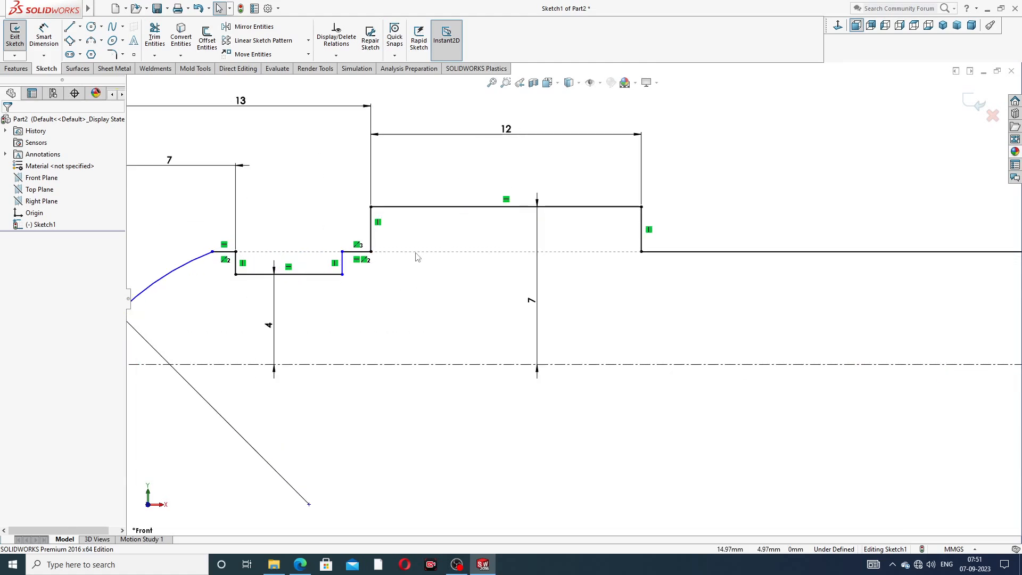
# Add a parallel relation between the two vertical side lines of the groove
pyautogui.scroll(1, 452, 263)
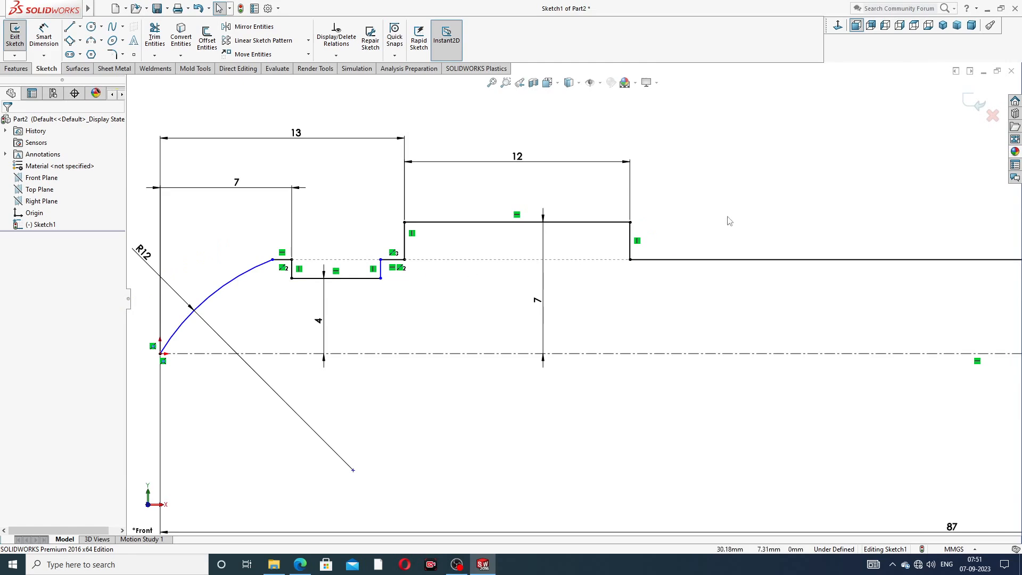
pyautogui.scroll(2, 727, 221)
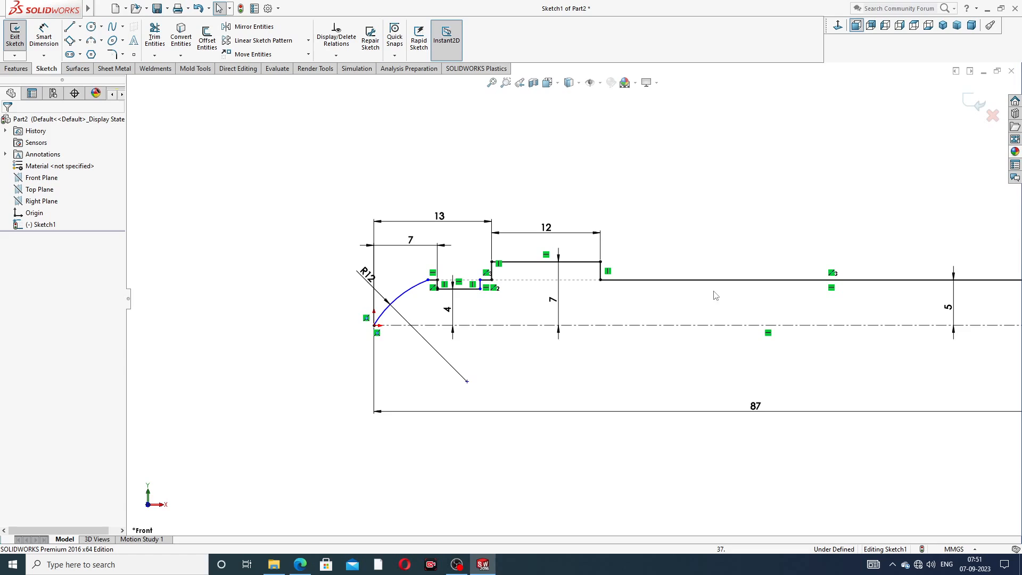
pyautogui.scroll(-4, 438, 310)
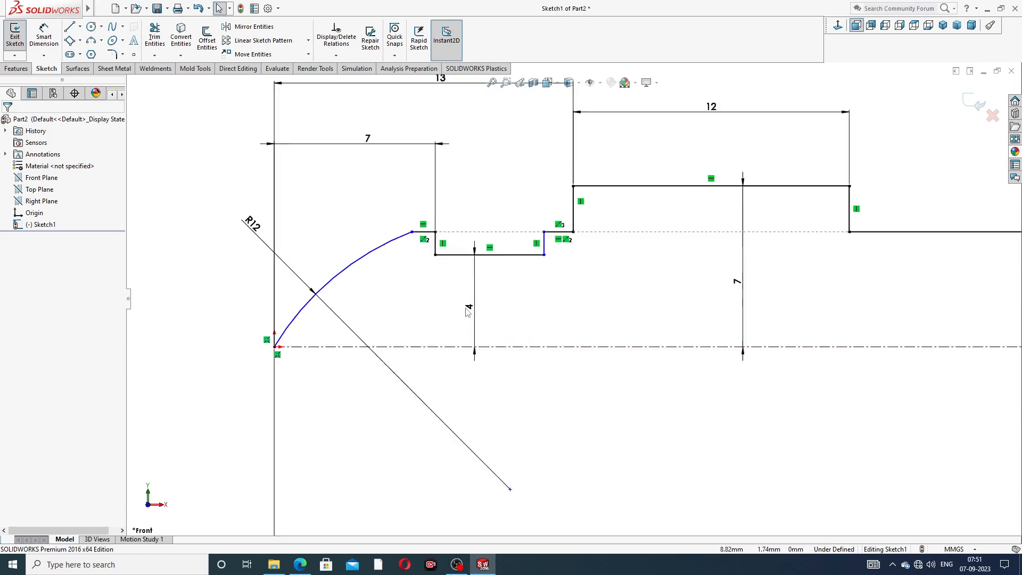
pyautogui.click(436, 228)
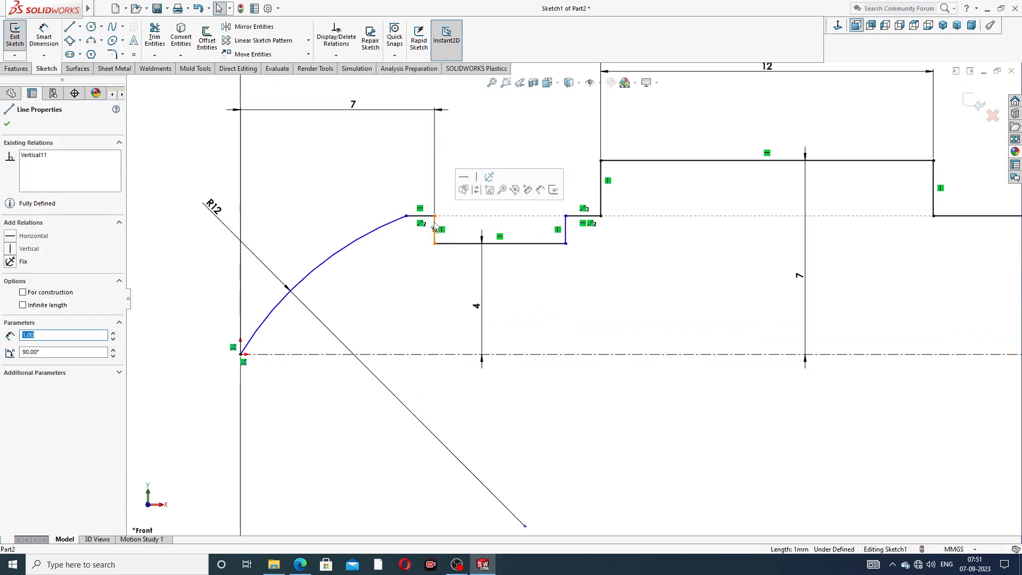
pyautogui.keyDown('ctrl'); pyautogui.click(566, 228); pyautogui.keyUp('ctrl')
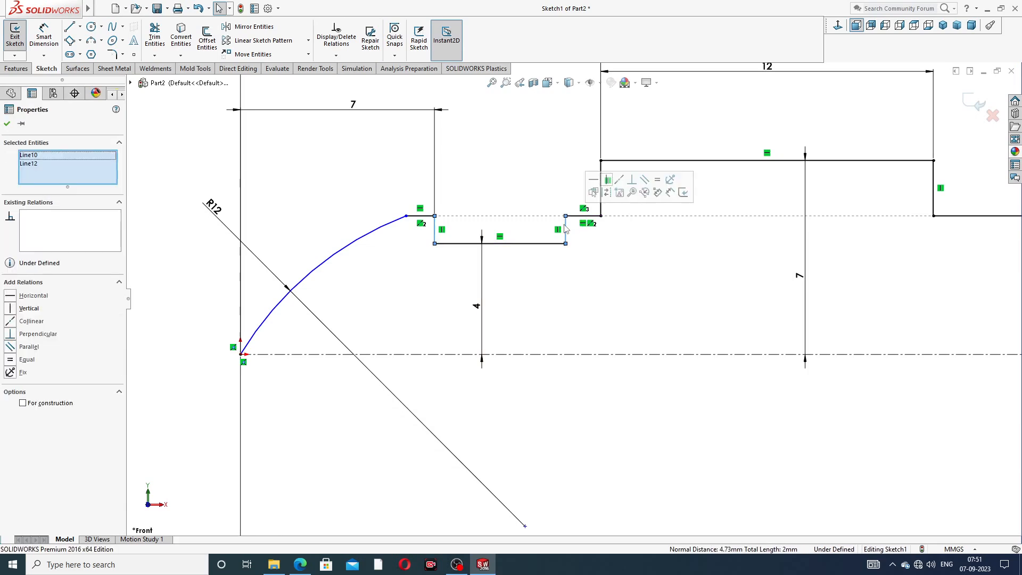
pyautogui.click(644, 180)
pyautogui.click(635, 270)
pyautogui.scroll(2, 635, 271)
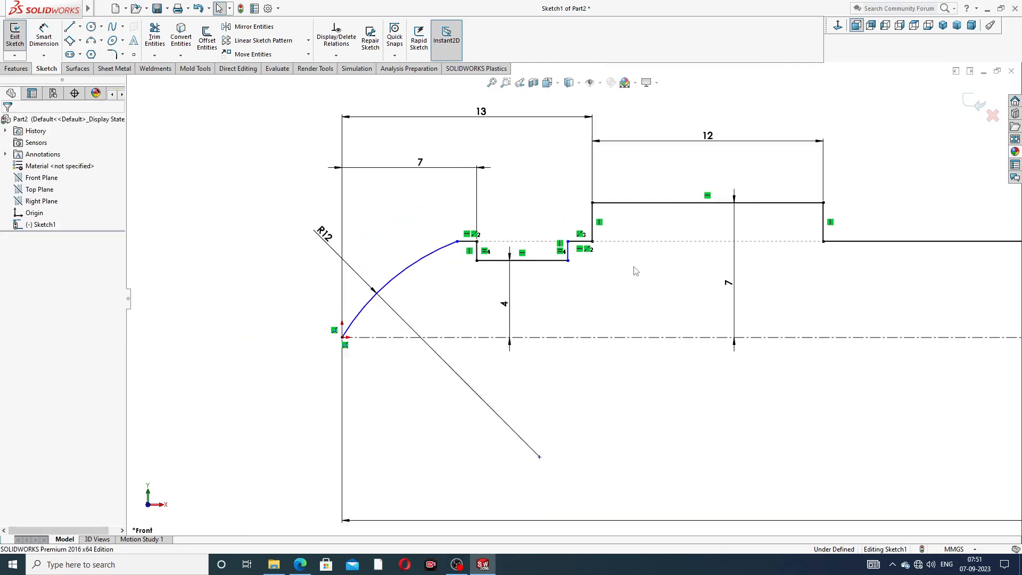
# Check the spindle drawing in the browser, and set the distance from the rounded end to the groove's nearest side to 3 mm
pyautogui.scroll(1, 635, 271)
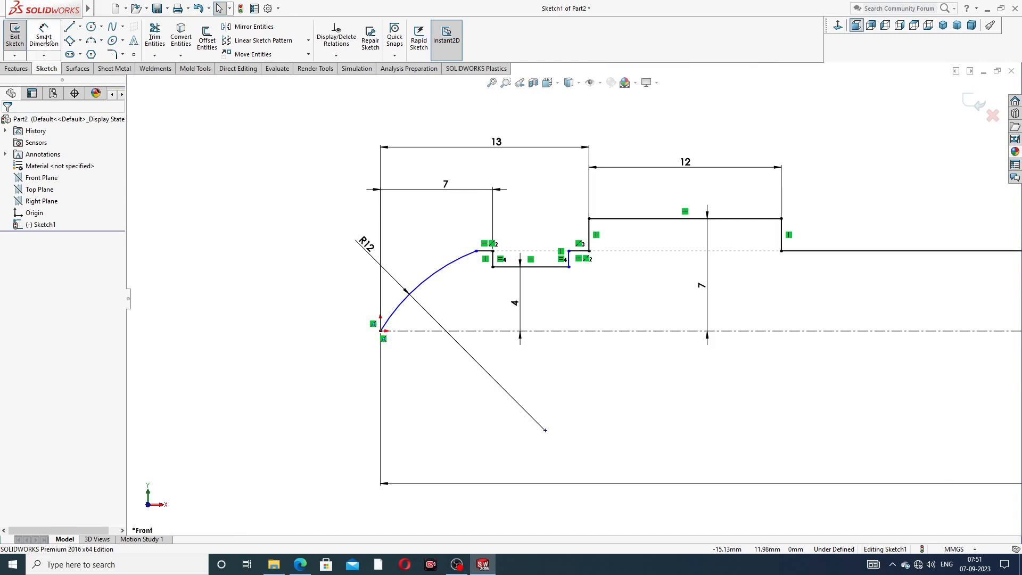
pyautogui.click(300, 564)
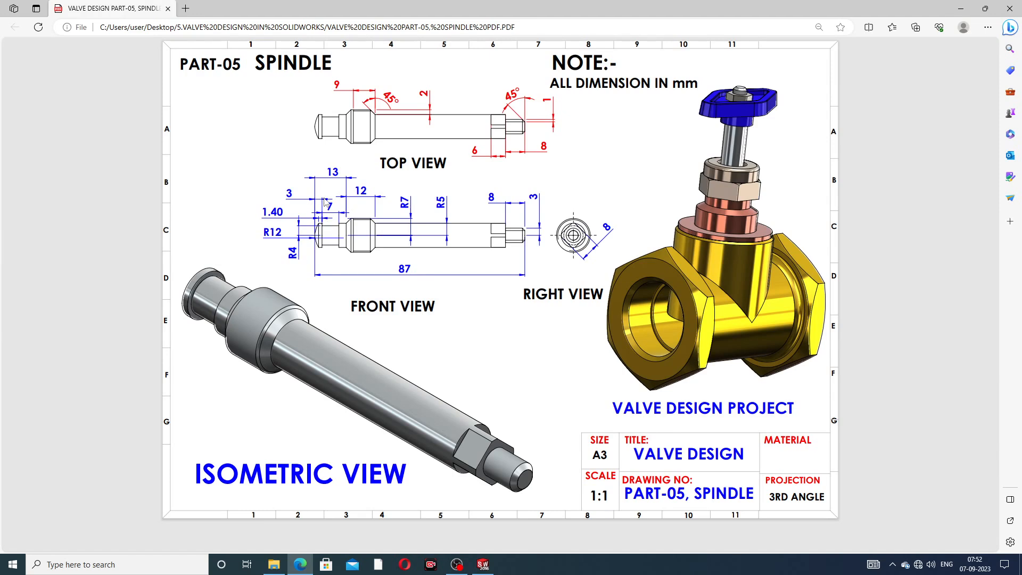
pyautogui.click(301, 564)
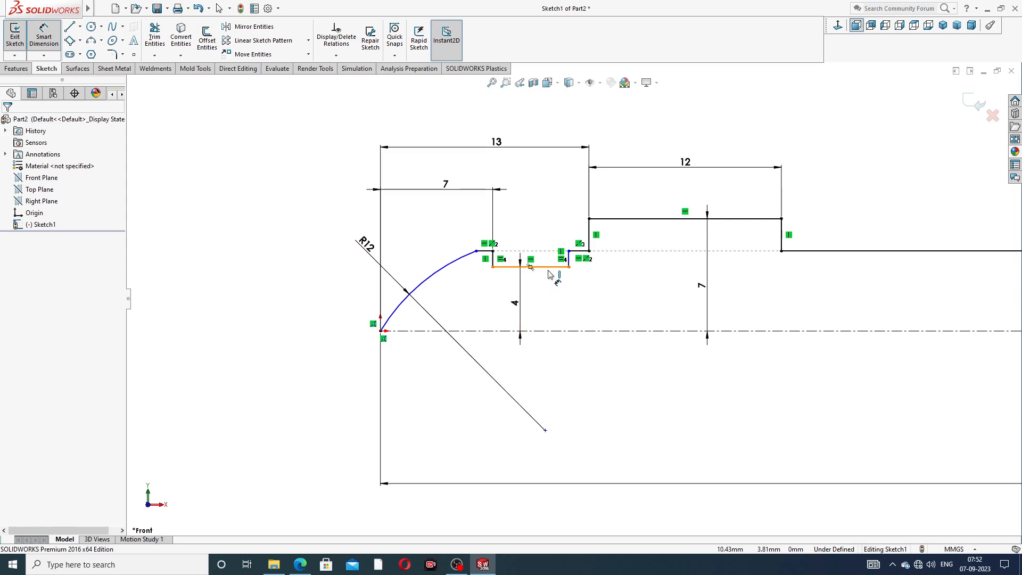
pyautogui.doubleClick(446, 189)
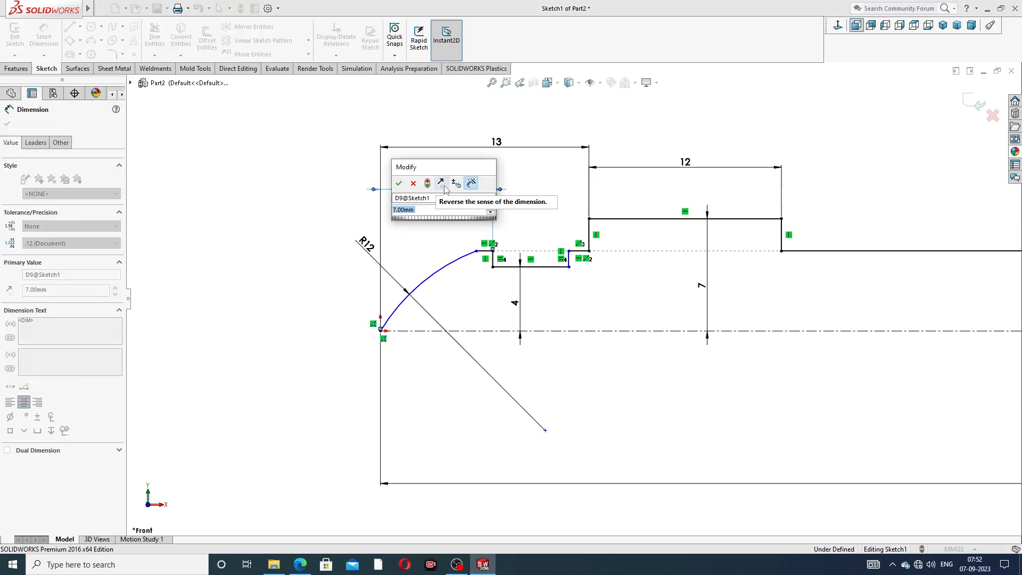
pyautogui.write('3')
pyautogui.press('Return')
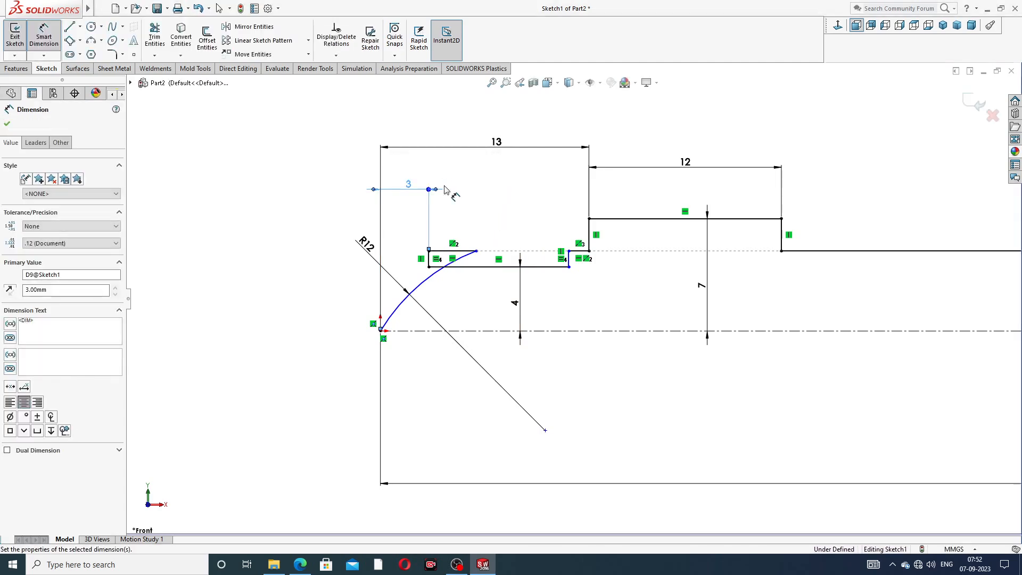
pyautogui.rightClick(490, 213)
pyautogui.click(525, 161)
# Move the arc's upper endpoint to about 1.6 mm from the spindle's end and place the R12 dimension outside the profile
pyautogui.moveTo(477, 250); pyautogui.dragTo(408, 287)
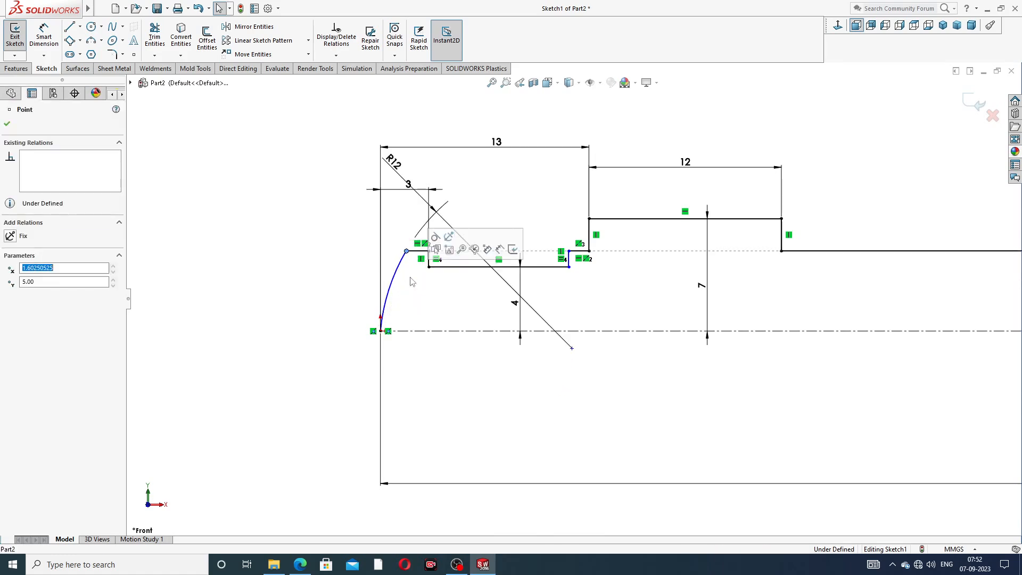
pyautogui.click(327, 187)
pyautogui.moveTo(394, 161); pyautogui.dragTo(328, 275)
# Dimension the groove's bottom line to a length of 7 mm and raise the dimension slightly
pyautogui.click(44, 36)
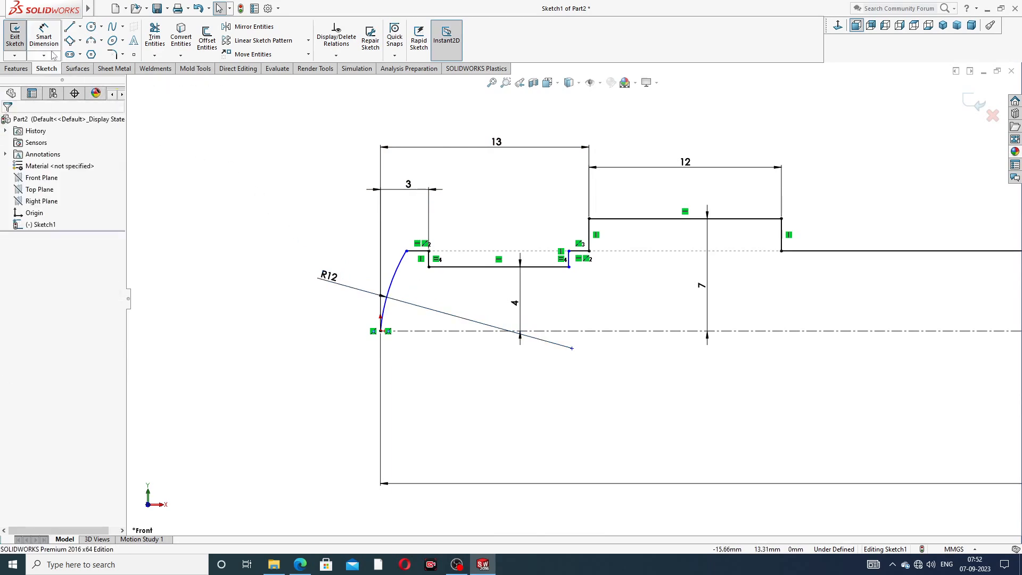
pyautogui.click(514, 267)
pyautogui.click(506, 216)
pyautogui.write('7')
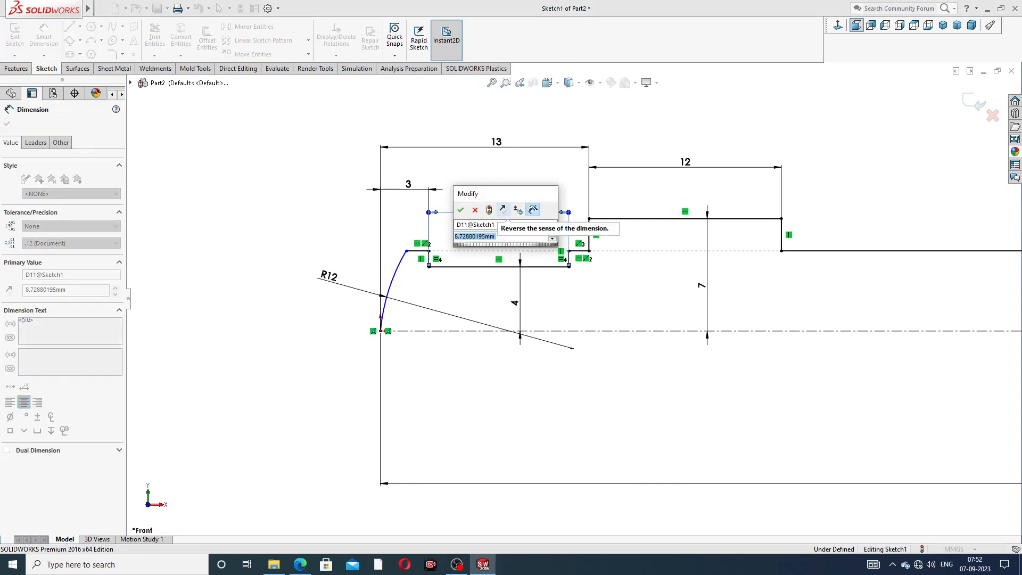
pyautogui.press('Return')
pyautogui.click(637, 121)
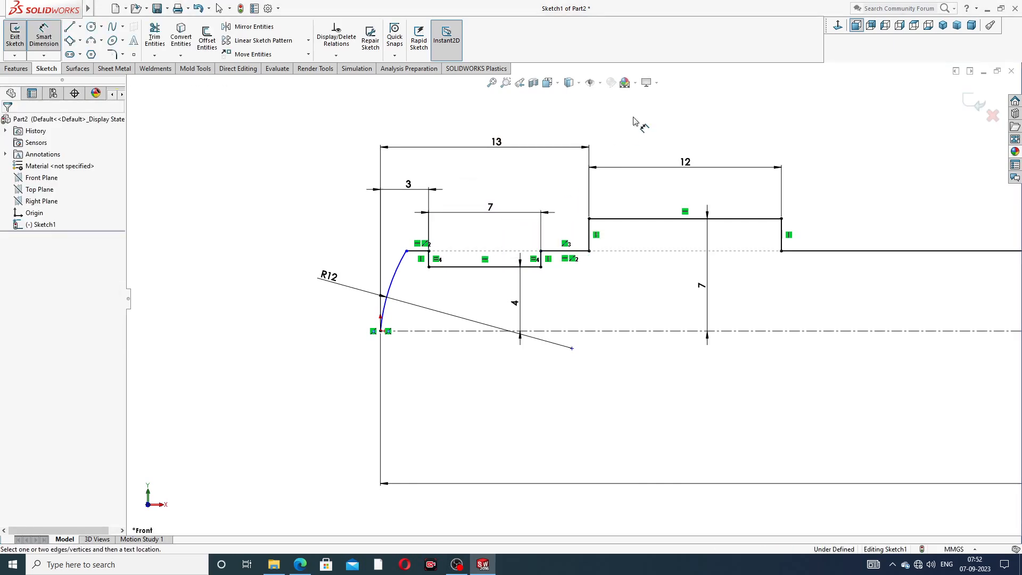
pyautogui.moveTo(490, 212); pyautogui.dragTo(494, 203)
pyautogui.click(574, 130)
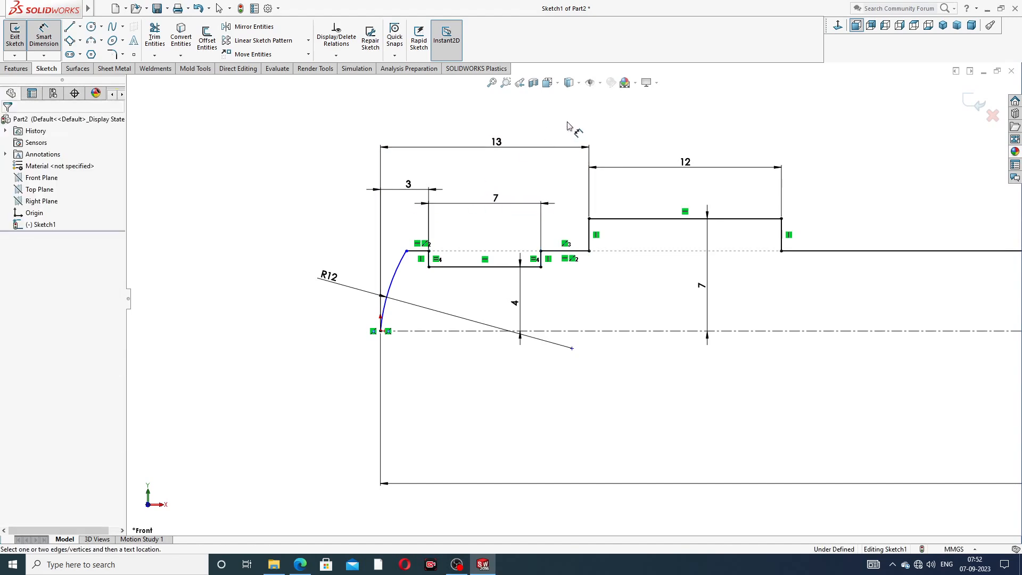
# Dimension the short line between the end arc and the groove at its drawn length and adjust the dimension's position
pyautogui.click(417, 251)
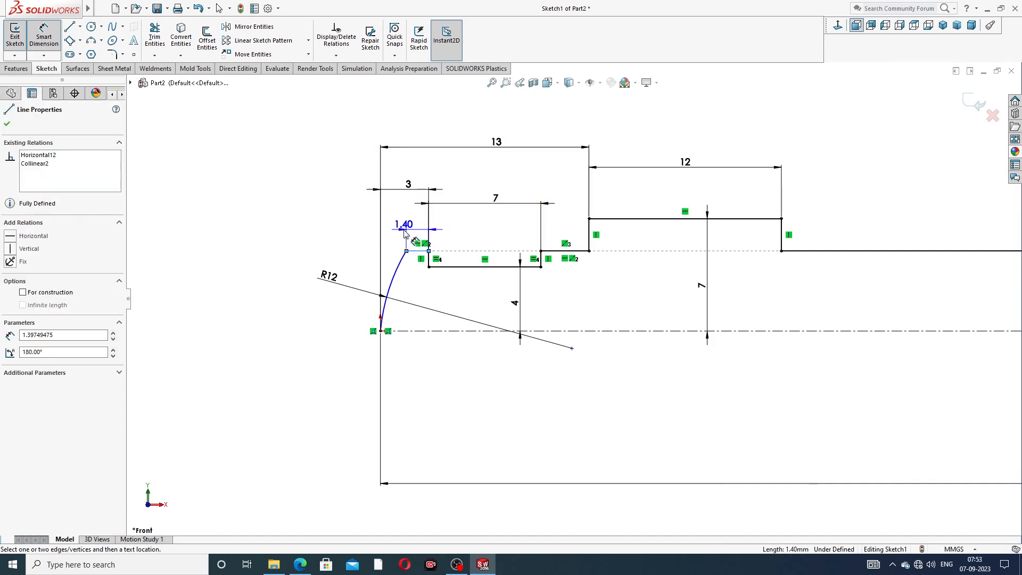
pyautogui.click(367, 234)
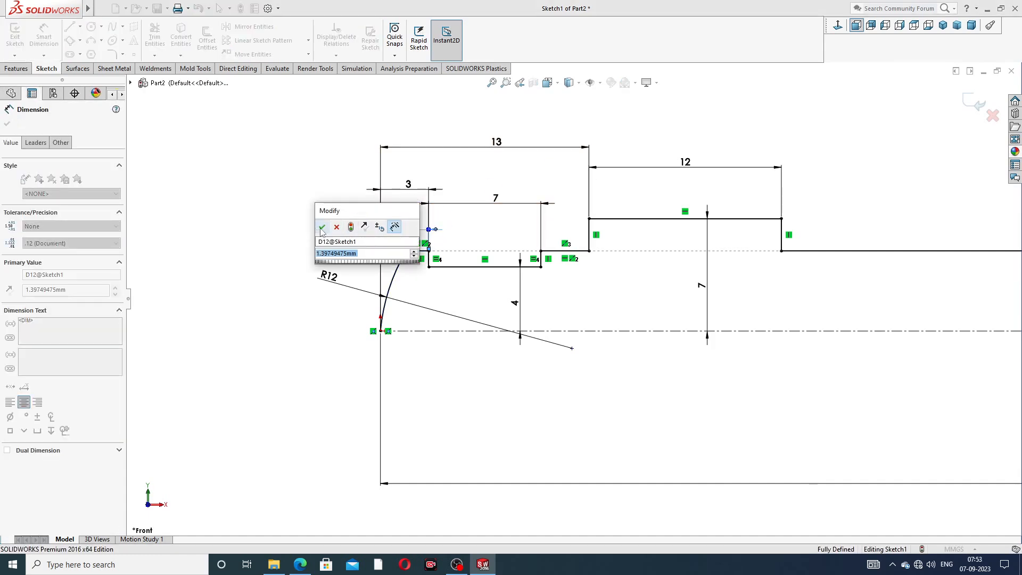
pyautogui.click(325, 226)
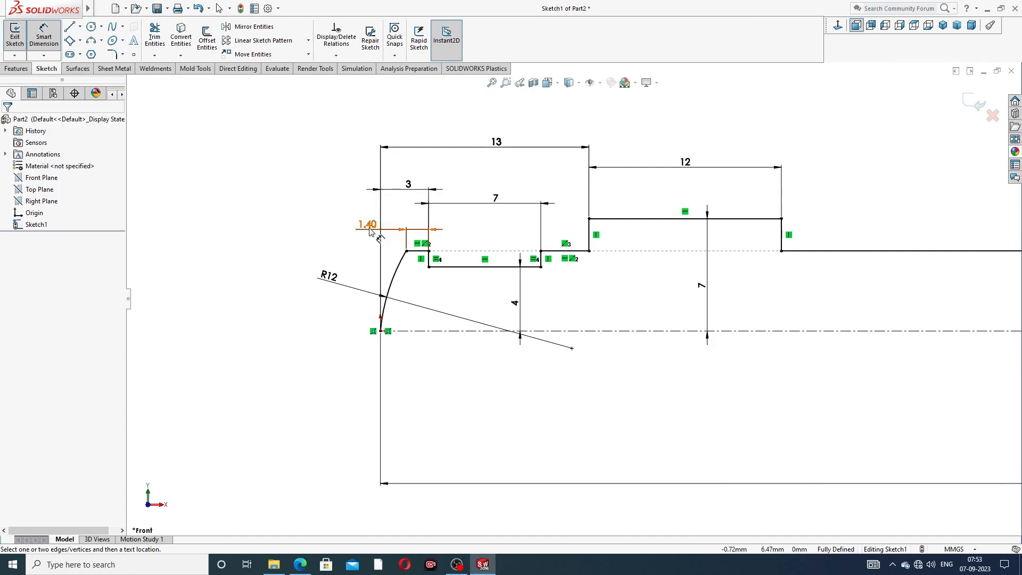
pyautogui.moveTo(366, 224); pyautogui.dragTo(359, 222)
# Switch to the browser to compare the spindle drawing's groove and rounded-end dimensions, and return to the sketch
pyautogui.click(308, 566)
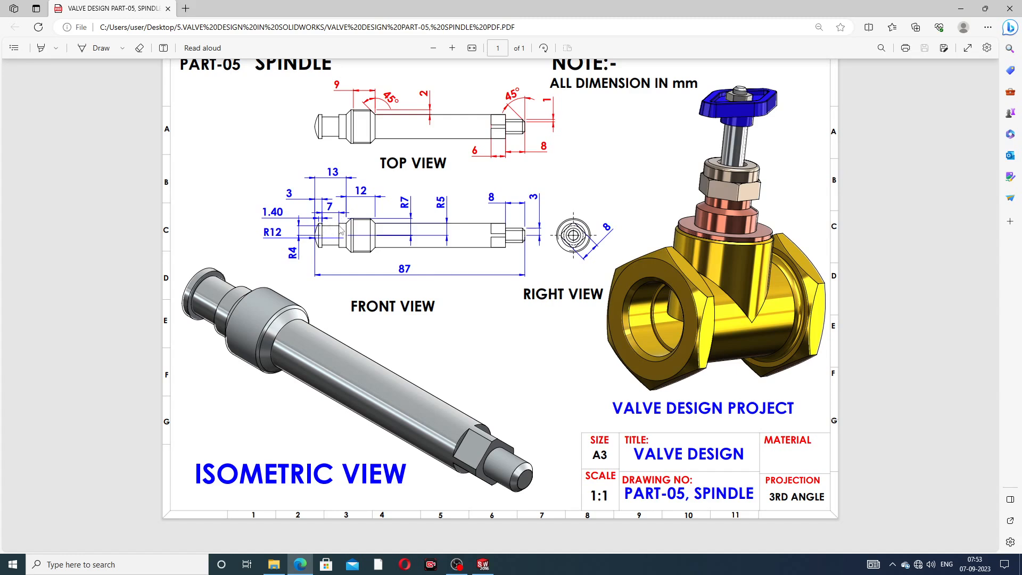
pyautogui.click(304, 563)
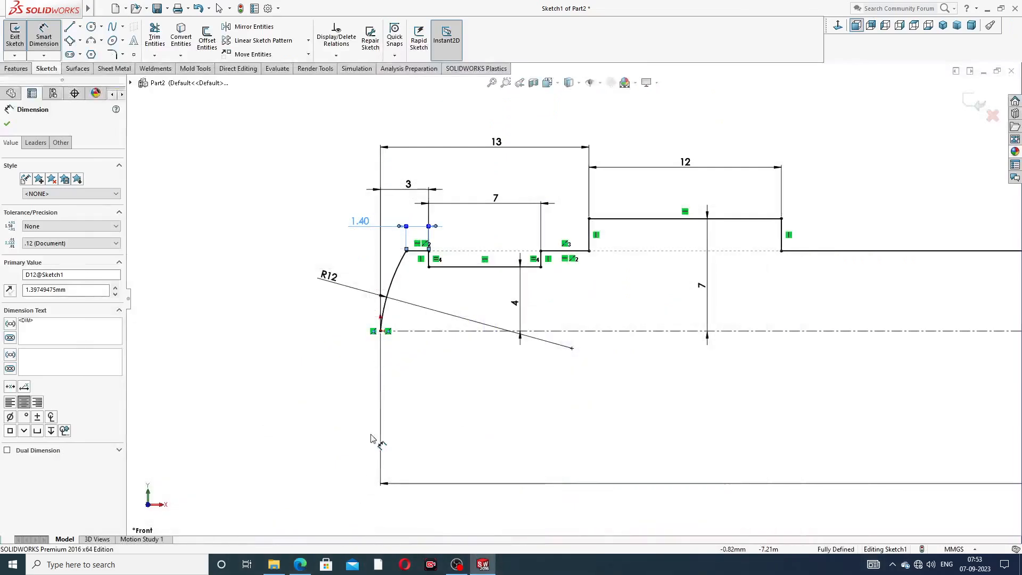
pyautogui.click(295, 247)
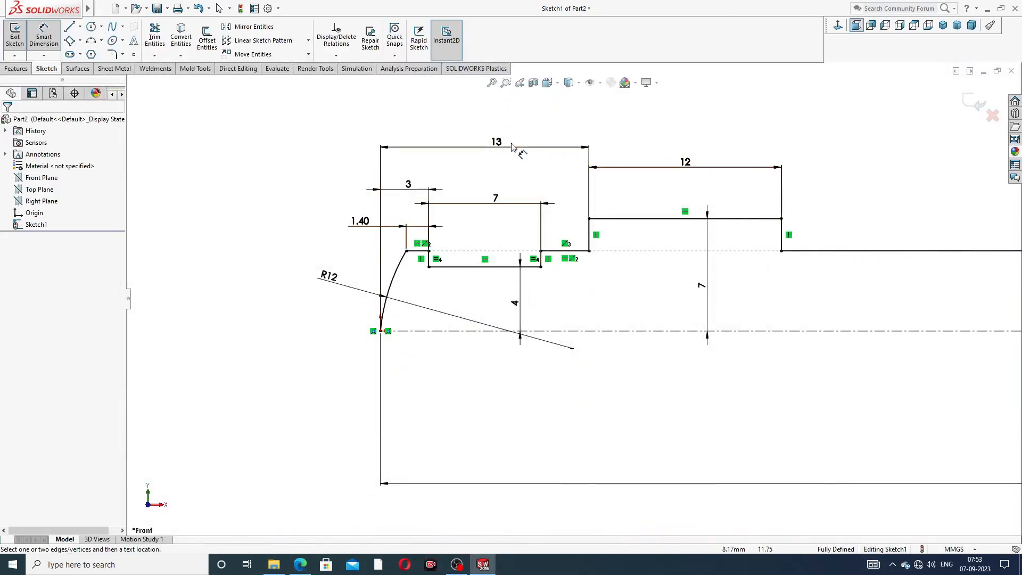
# Rearrange the 13, 12, 7, 1.40 and 3 mm horizontal dimensions above the profile so they are clearly spaced
pyautogui.moveTo(565, 146); pyautogui.dragTo(505, 153)
pyautogui.moveTo(676, 166); pyautogui.dragTo(680, 151)
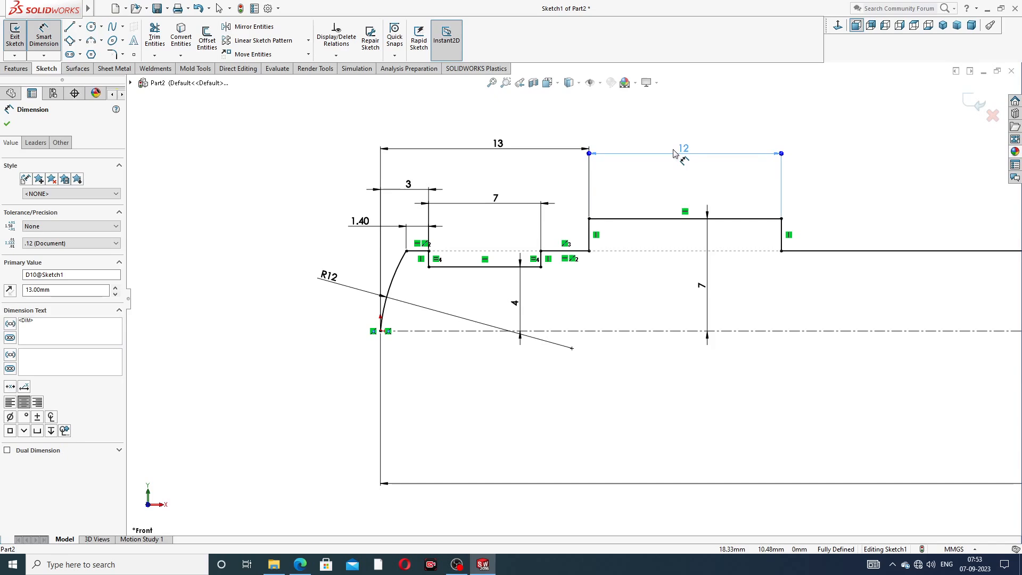
pyautogui.click(822, 151)
pyautogui.moveTo(492, 206); pyautogui.dragTo(492, 220)
pyautogui.click(630, 148)
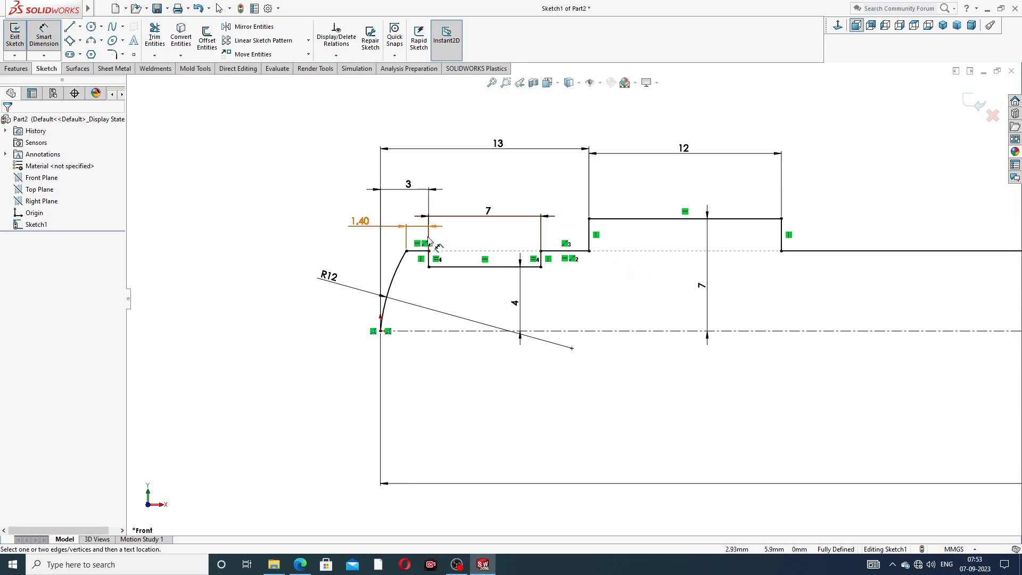
pyautogui.moveTo(365, 222); pyautogui.dragTo(319, 223)
pyautogui.moveTo(403, 186); pyautogui.dragTo(330, 192)
pyautogui.click(276, 173)
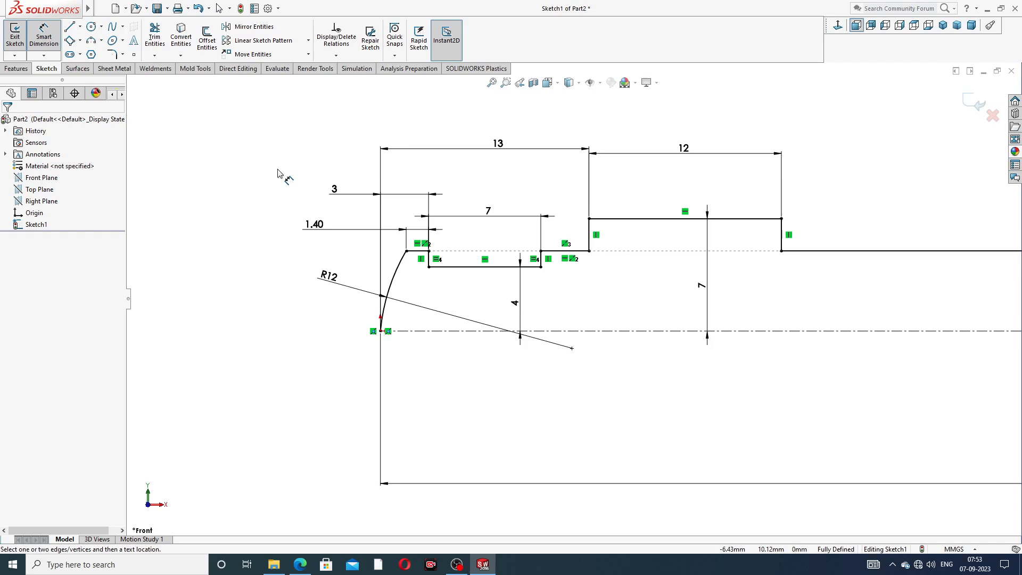
# Reposition the groove's 4 mm and the collar's 7 mm height dimensions, and finish dimensioning the sketch
pyautogui.moveTo(518, 304); pyautogui.dragTo(502, 300)
pyautogui.click(689, 285)
pyautogui.moveTo(703, 289); pyautogui.dragTo(671, 290)
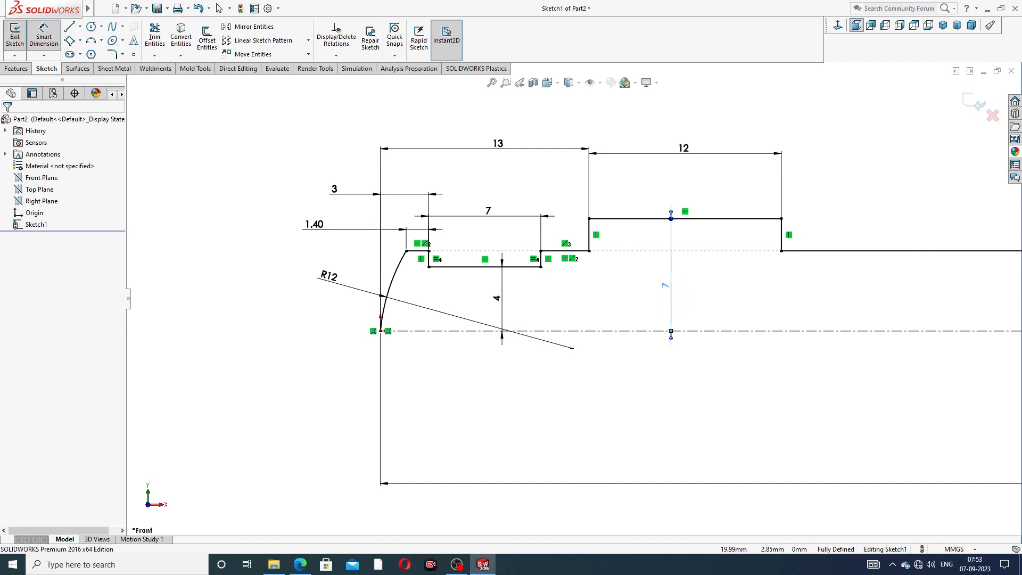
pyautogui.scroll(5, 846, 289)
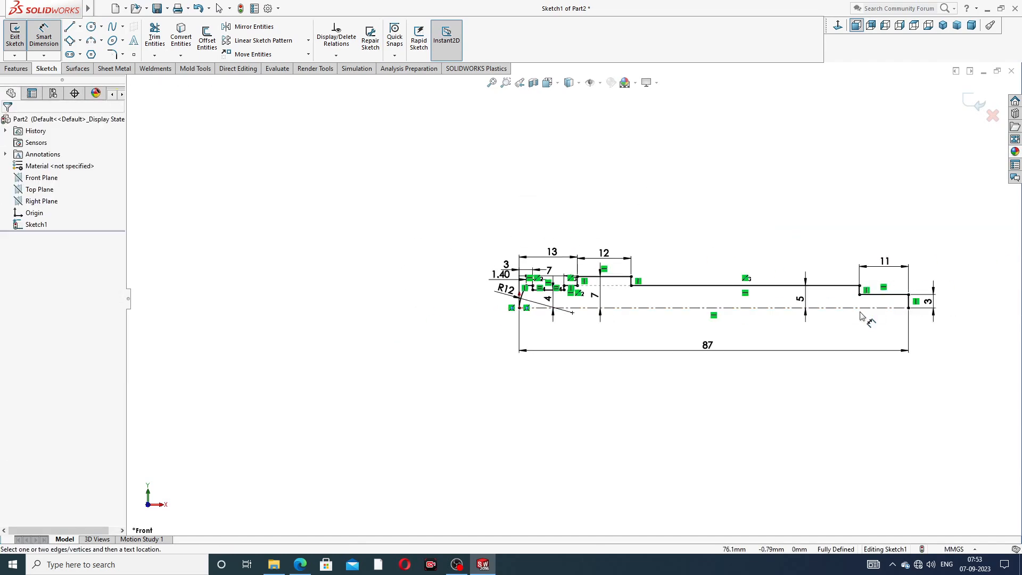
pyautogui.scroll(-2, 862, 319)
pyautogui.click(612, 350)
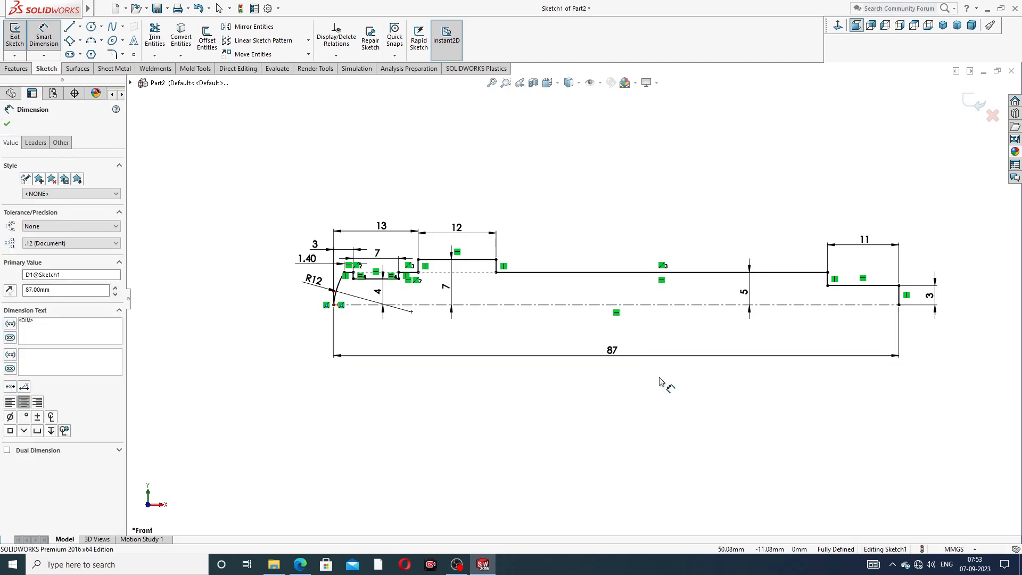
pyautogui.click(659, 381)
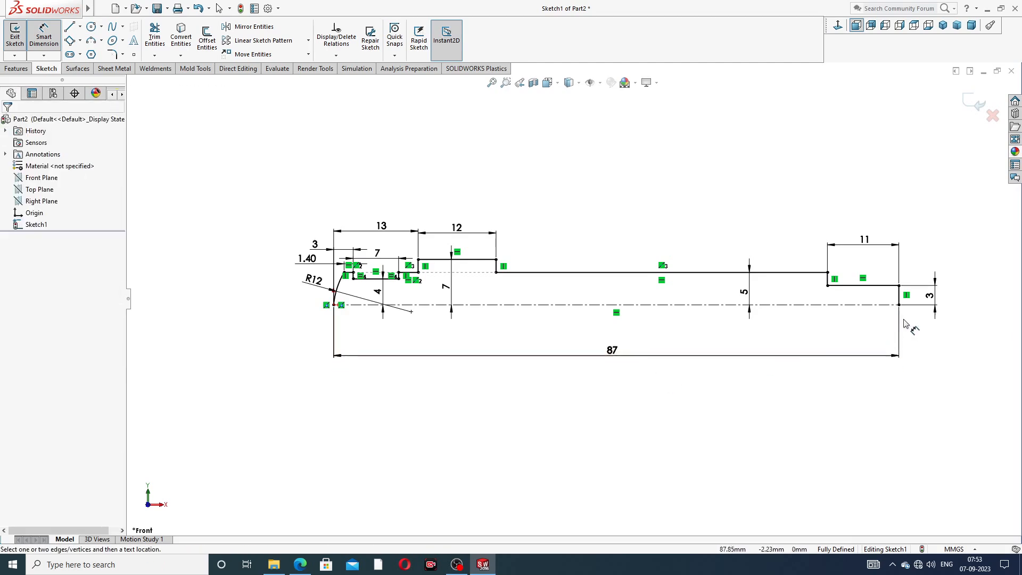
pyautogui.rightClick(690, 222)
pyautogui.click(692, 160)
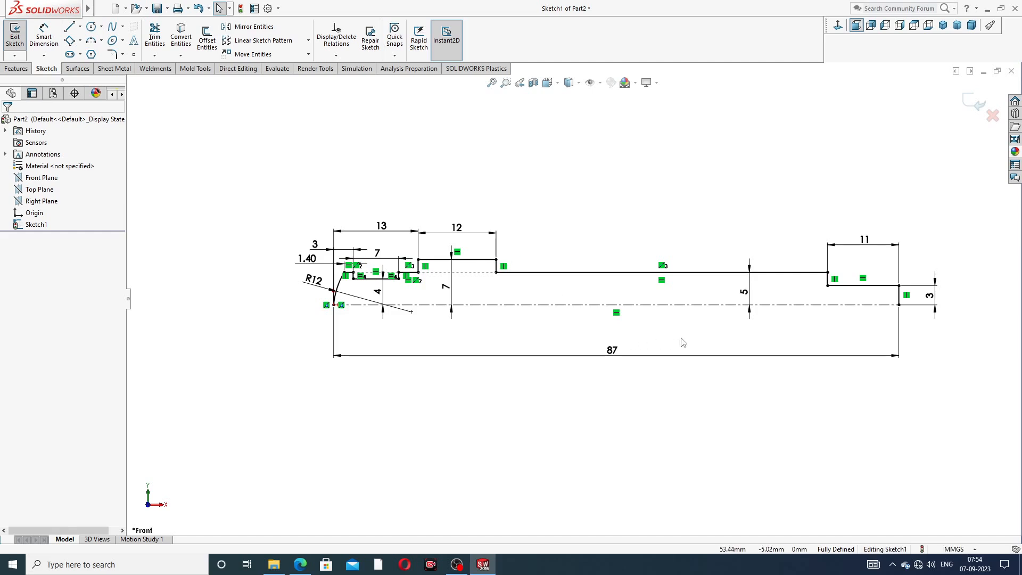
# Revolve the spindle profile 360° about the centerline as a solid, letting the open sketch be closed automatically
pyautogui.scroll(-1, 693, 359)
pyautogui.scroll(2, 672, 201)
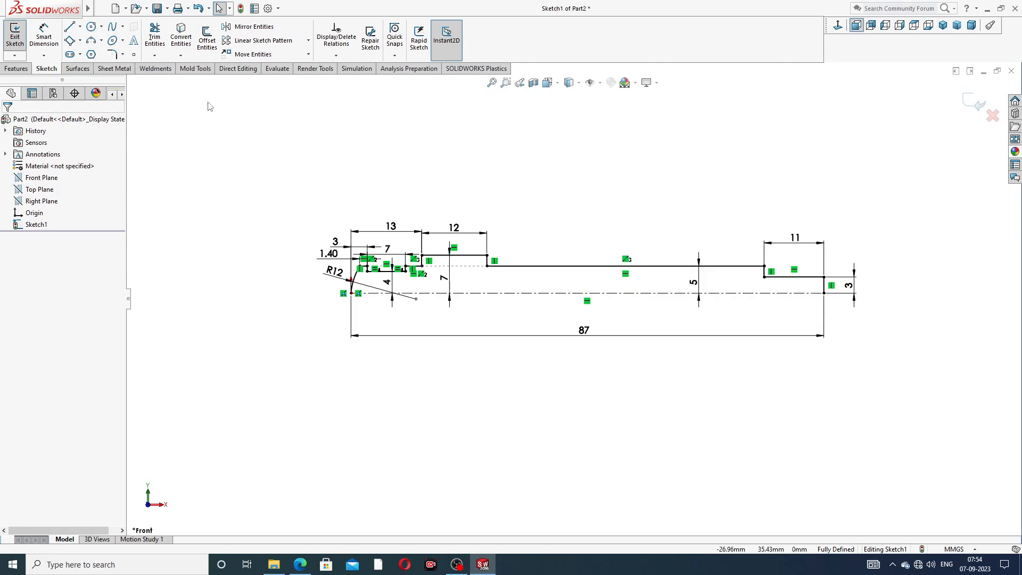
pyautogui.click(22, 69)
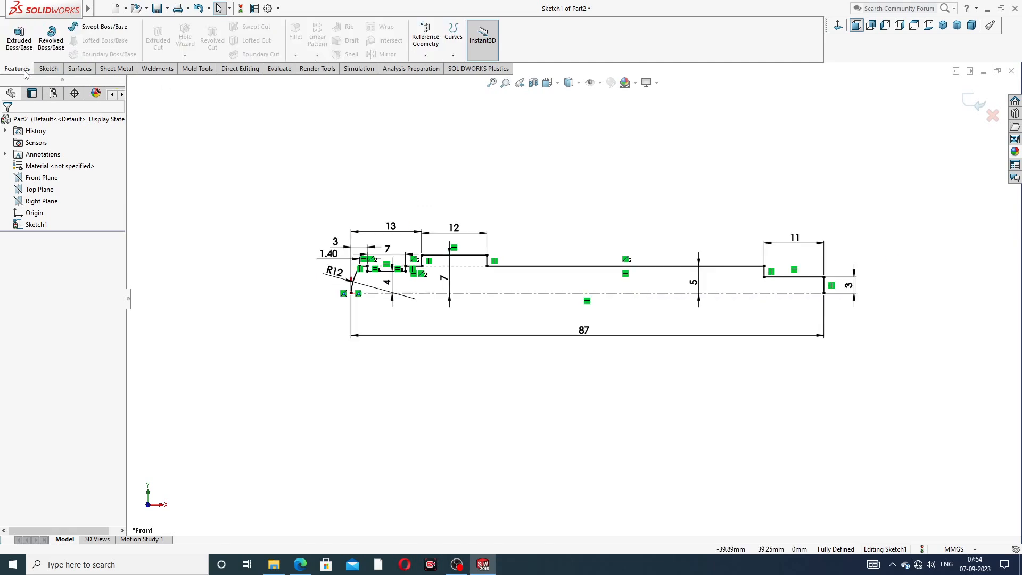
pyautogui.click(51, 40)
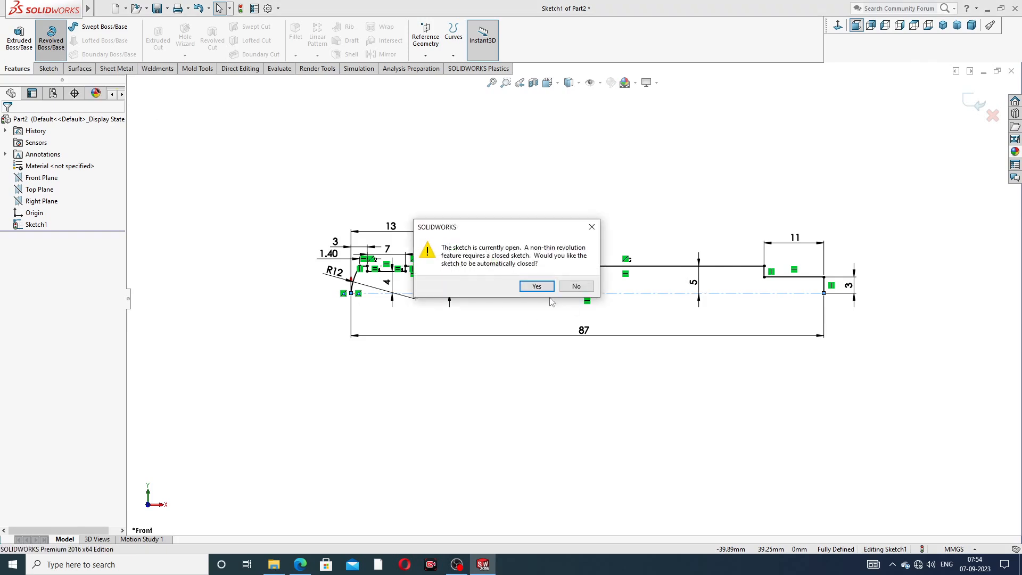
pyautogui.click(535, 286)
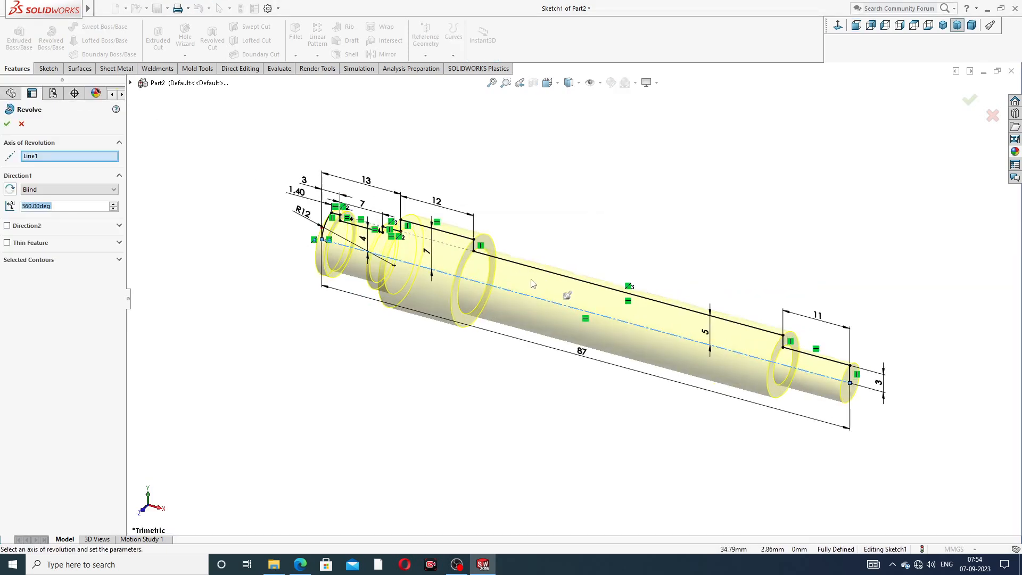
pyautogui.click(7, 123)
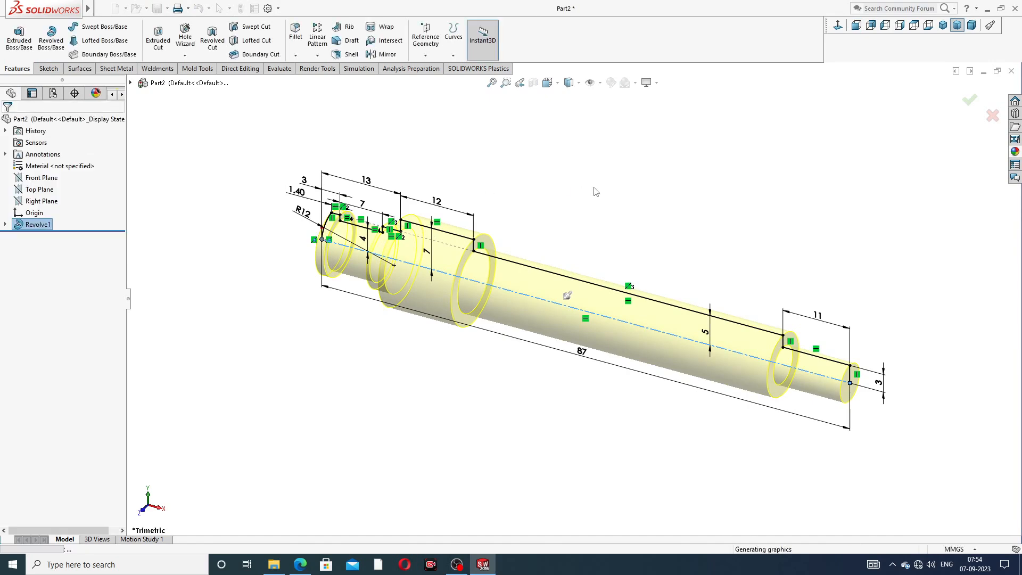
# Switch to the browser to check the chamfer dimensions on the spindle drawing, and return to the part
pyautogui.moveTo(669, 304); pyautogui.dragTo(593, 293, button='middle')
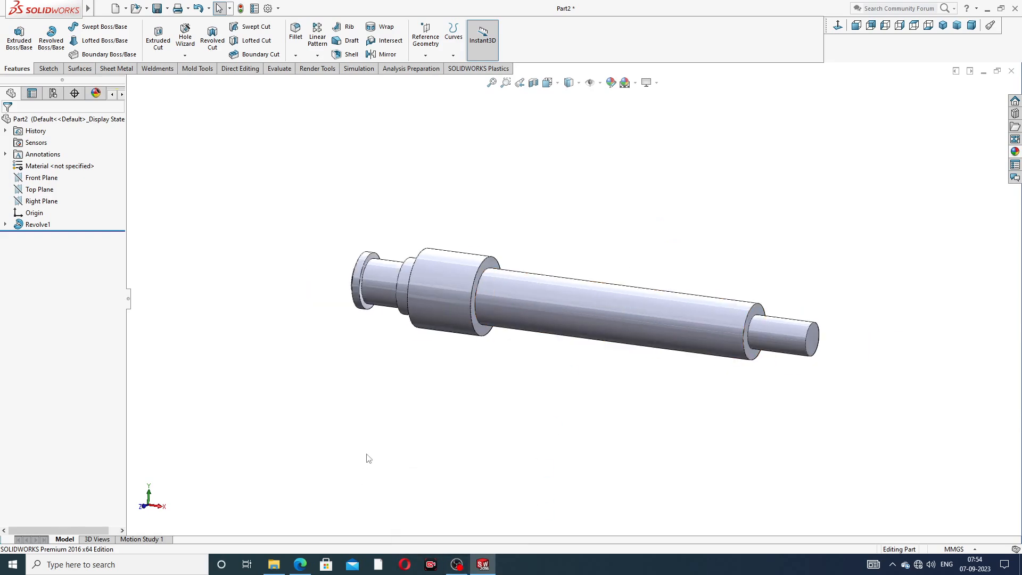
pyautogui.click(307, 563)
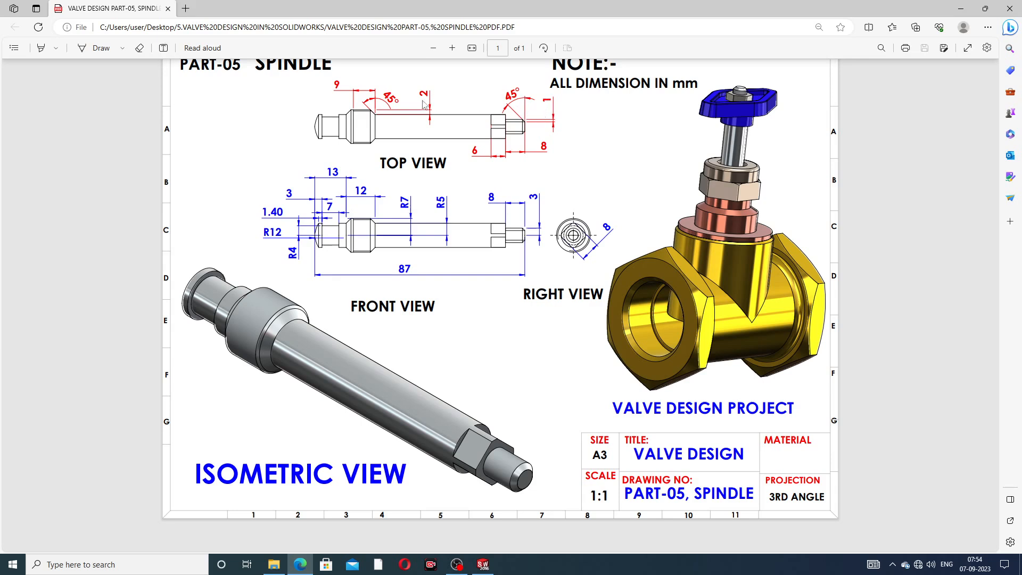
pyautogui.click(305, 563)
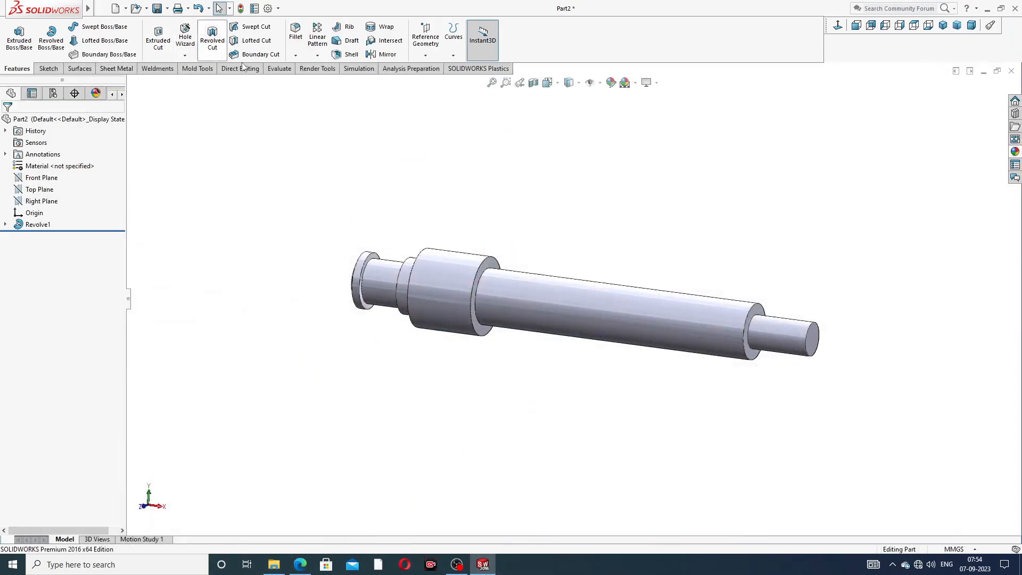
# Chamfer the outer edge of the spindle's thin end by 1 mm at 45°
pyautogui.click(295, 56)
pyautogui.click(317, 82)
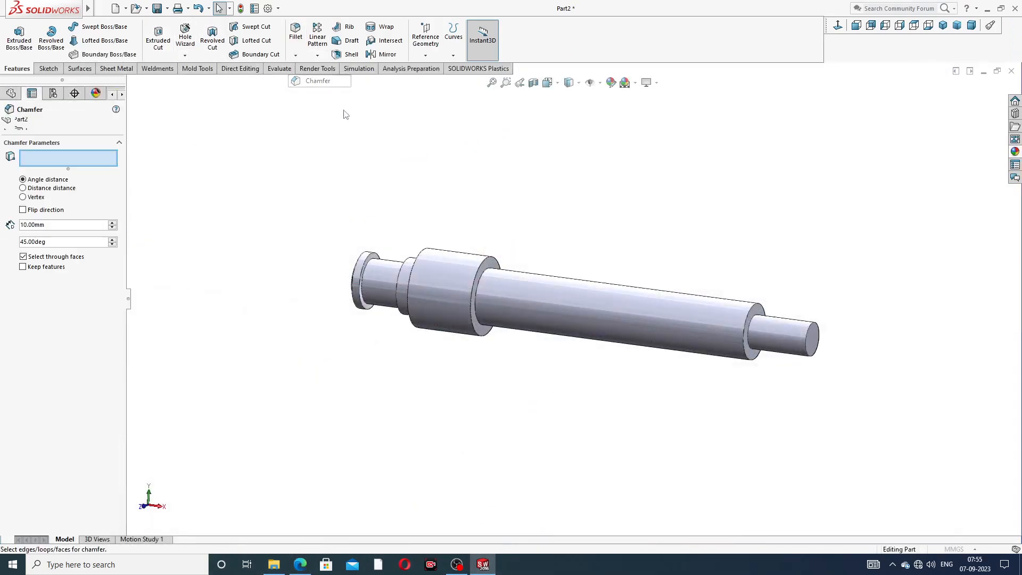
pyautogui.write('1')
pyautogui.press('Return')
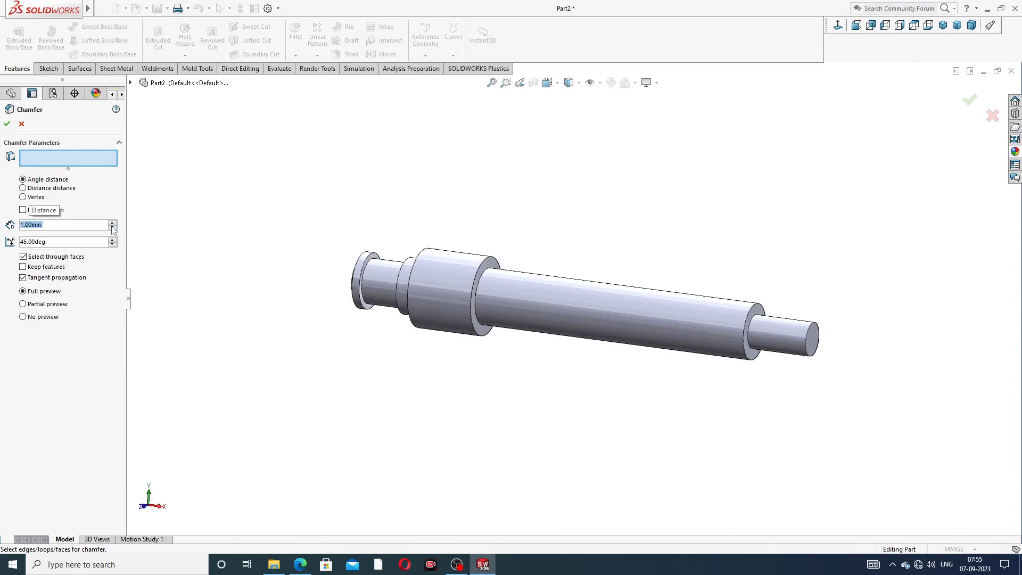
pyautogui.scroll(-5, 809, 340)
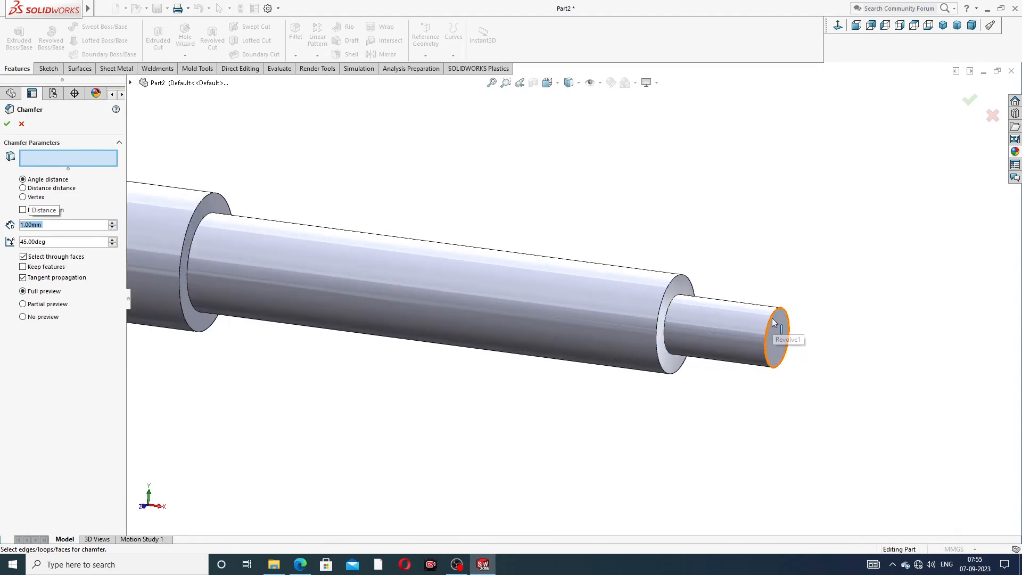
pyautogui.click(772, 321)
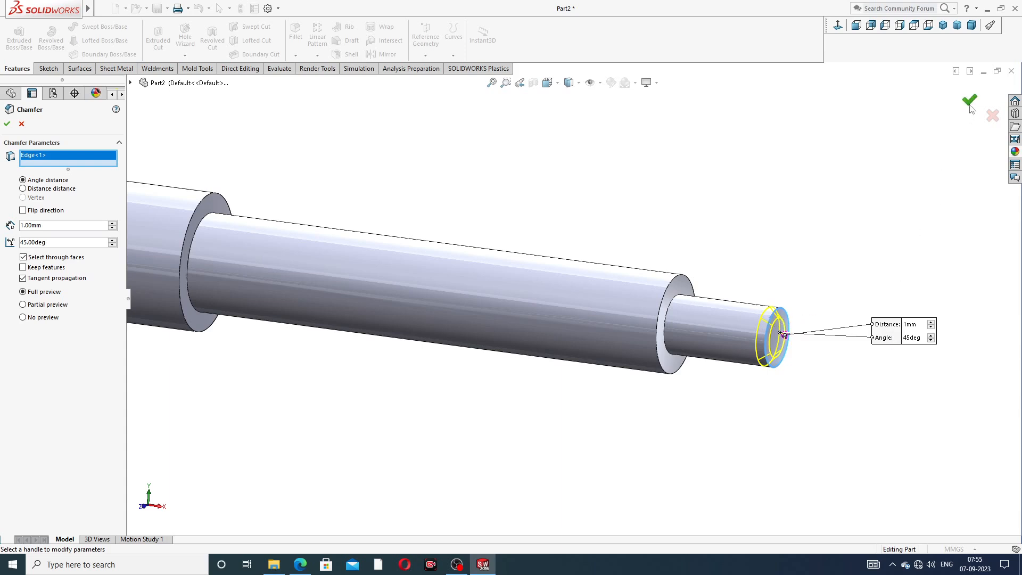
pyautogui.press('Return')
# Chamfer both outer edges of the large collar by 2 mm at 45°
pyautogui.click(295, 55)
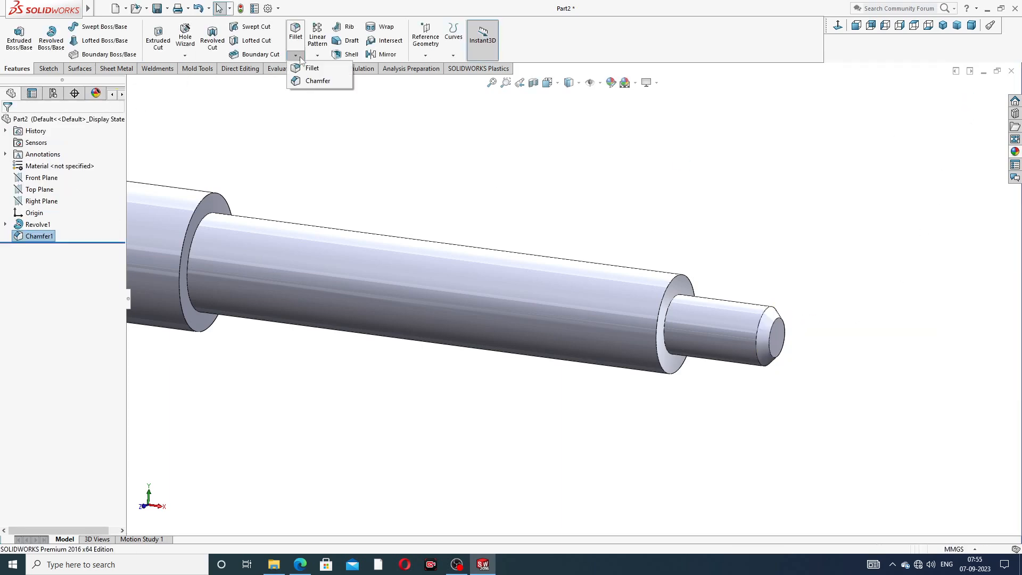
pyautogui.click(315, 82)
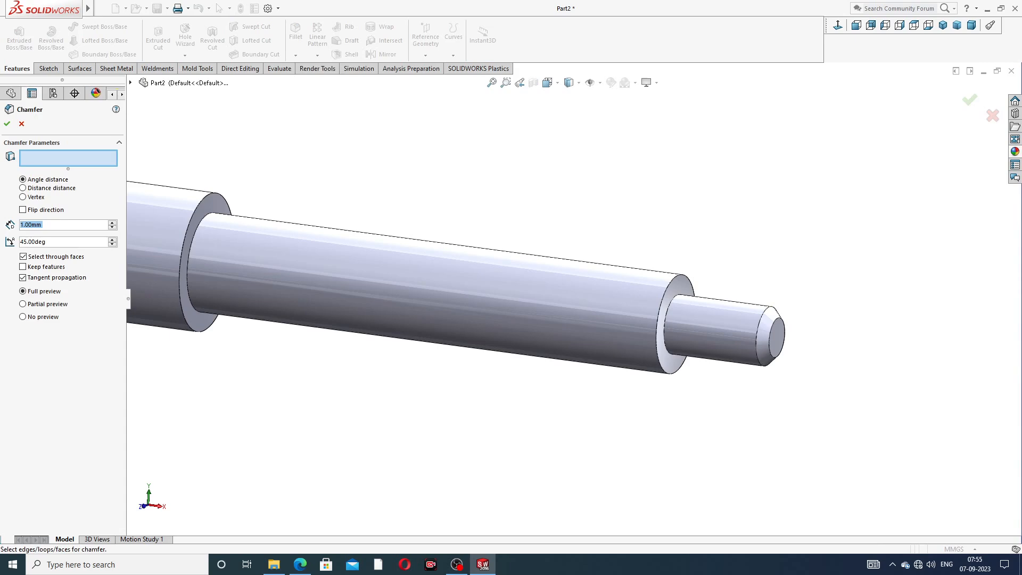
pyautogui.write('2')
pyautogui.press('Return')
pyautogui.scroll(2, 280, 209)
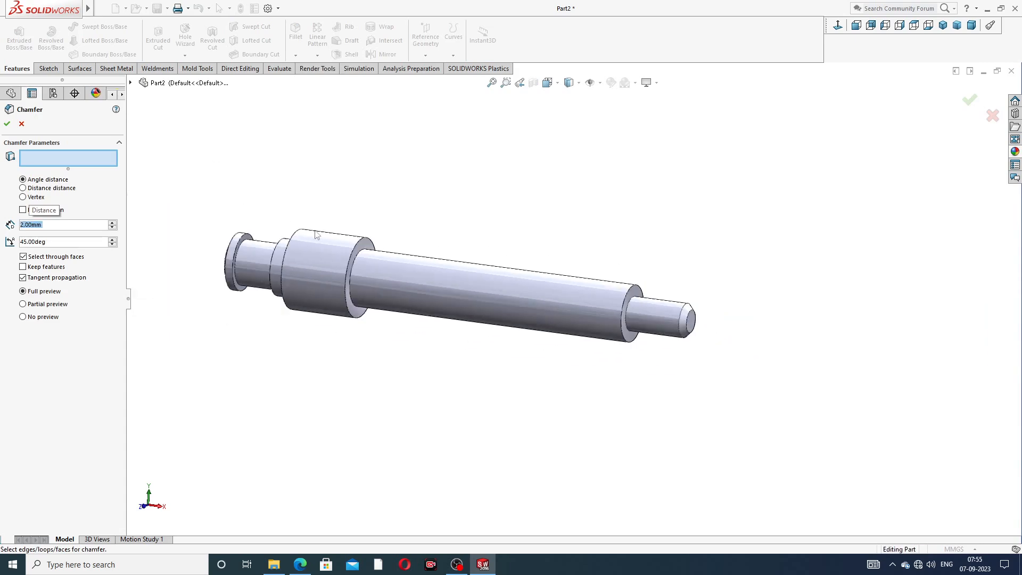
pyautogui.scroll(-2, 371, 264)
pyautogui.click(397, 237)
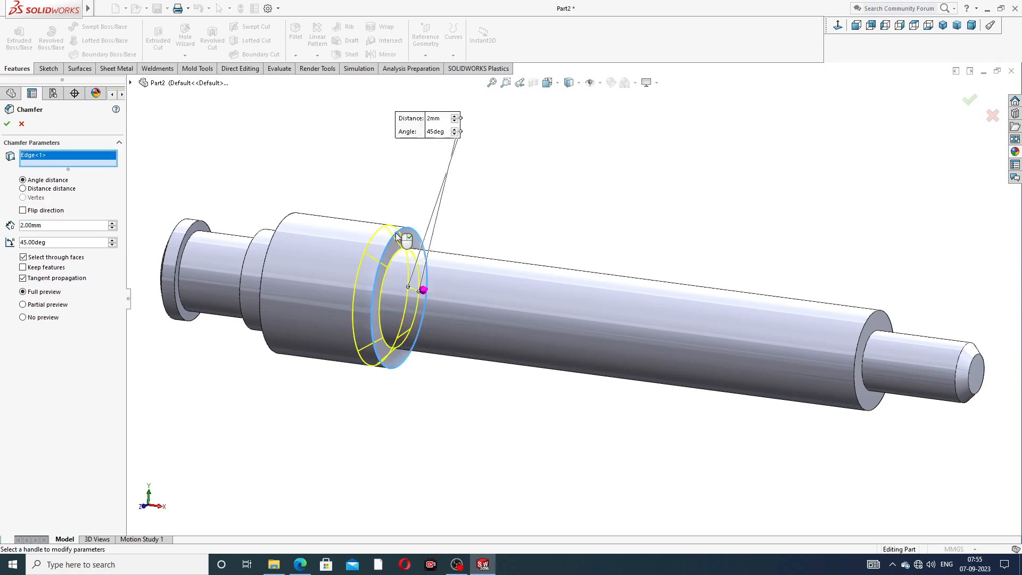
pyautogui.click(282, 220)
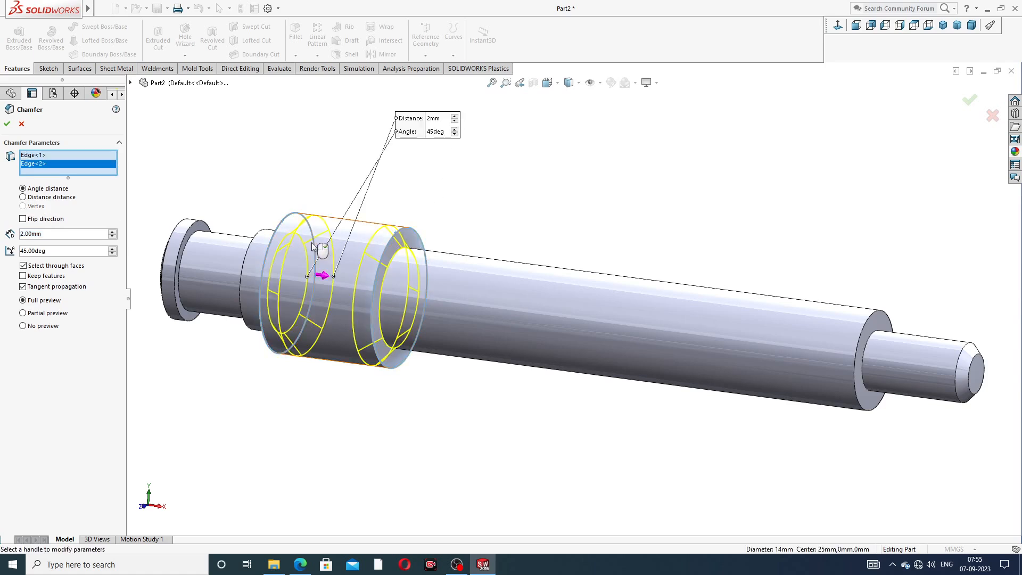
pyautogui.click(7, 125)
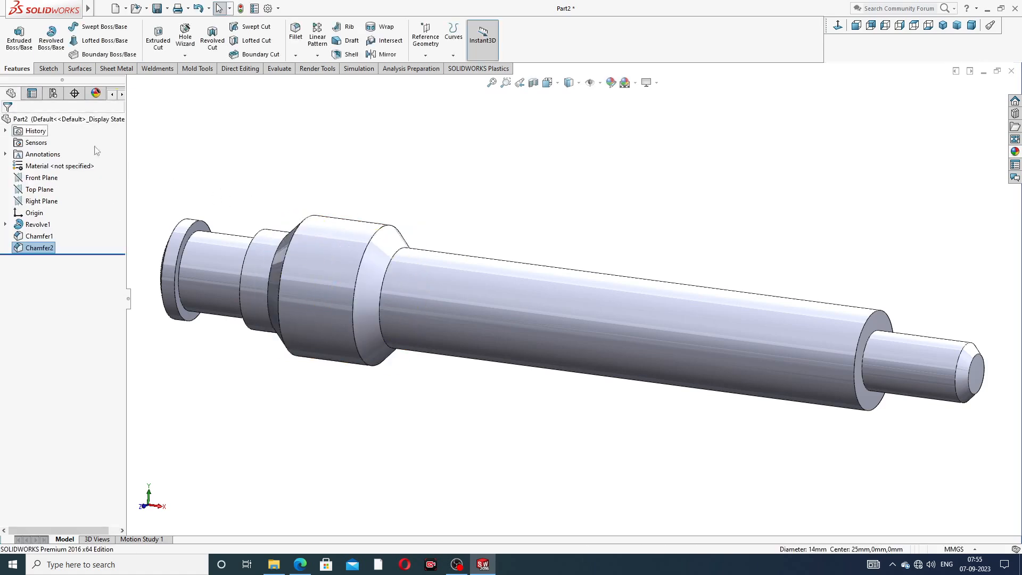
# Consult the spindle drawing and start a sketch on the ring-shaped shoulder face beside the thin end, seen from the right
pyautogui.scroll(3, 355, 218)
pyautogui.moveTo(478, 298); pyautogui.dragTo(567, 273, button='middle')
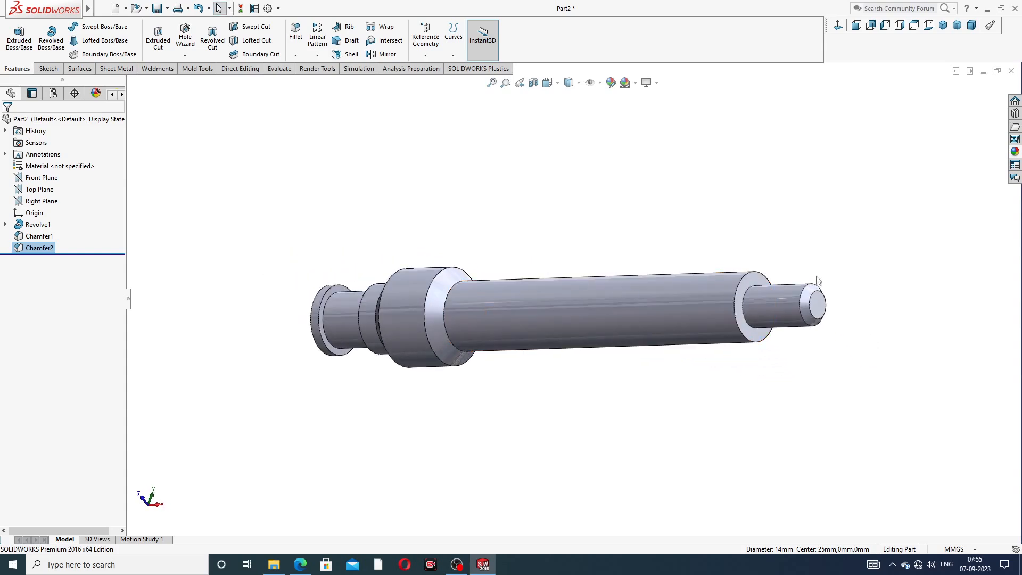
pyautogui.click(300, 563)
pyautogui.click(756, 278)
pyautogui.click(799, 248)
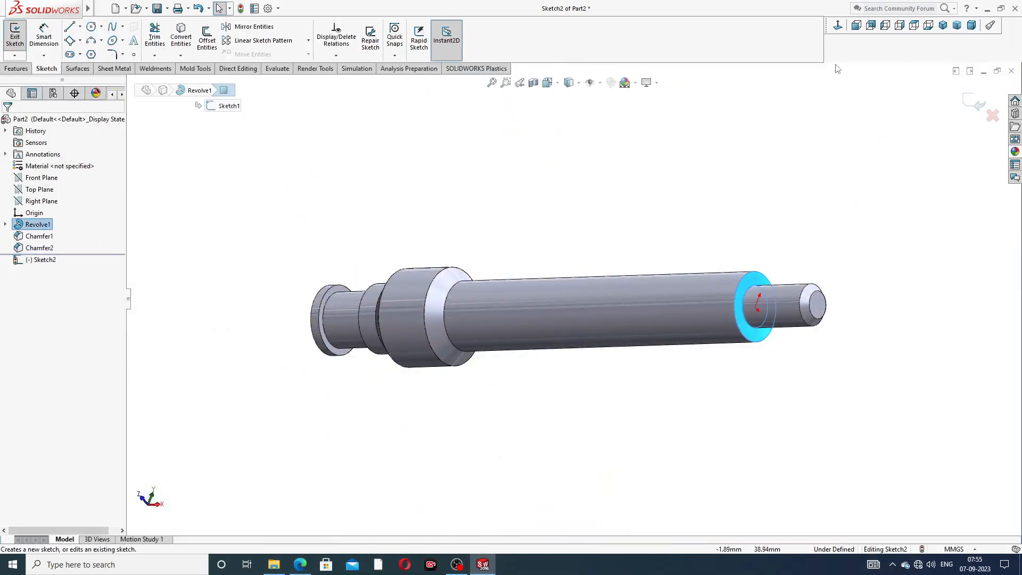
pyautogui.click(899, 25)
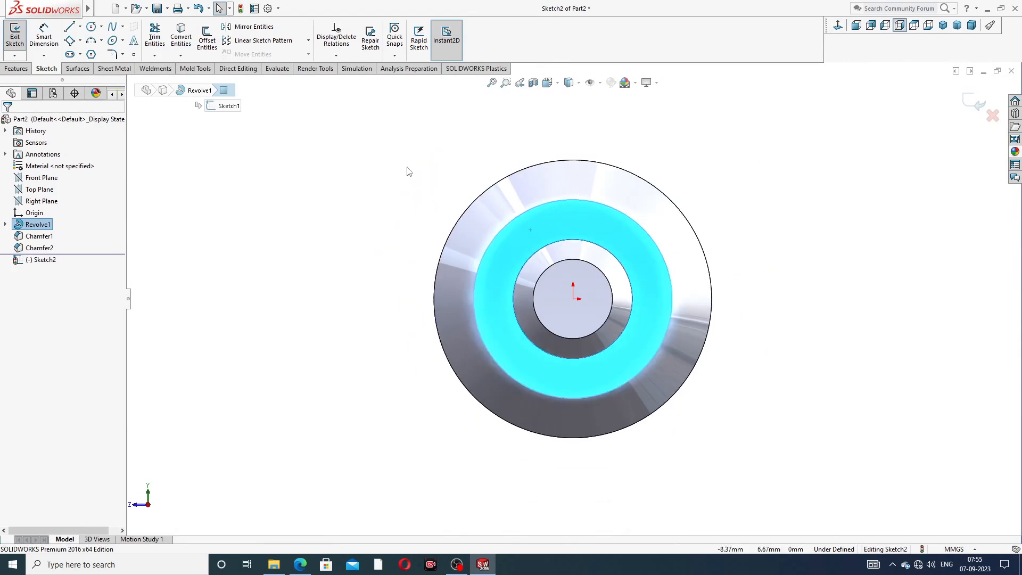
# Sketch a tilted 3 Point Corner Rectangle, about 5.55 mm wide, around the thin end on the shoulder face
pyautogui.click(79, 40)
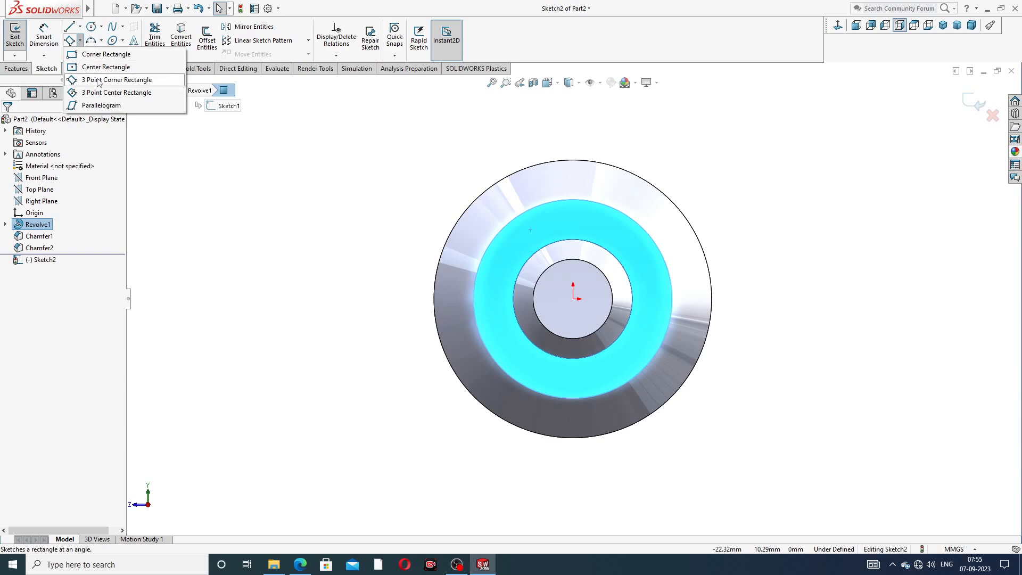
pyautogui.click(116, 80)
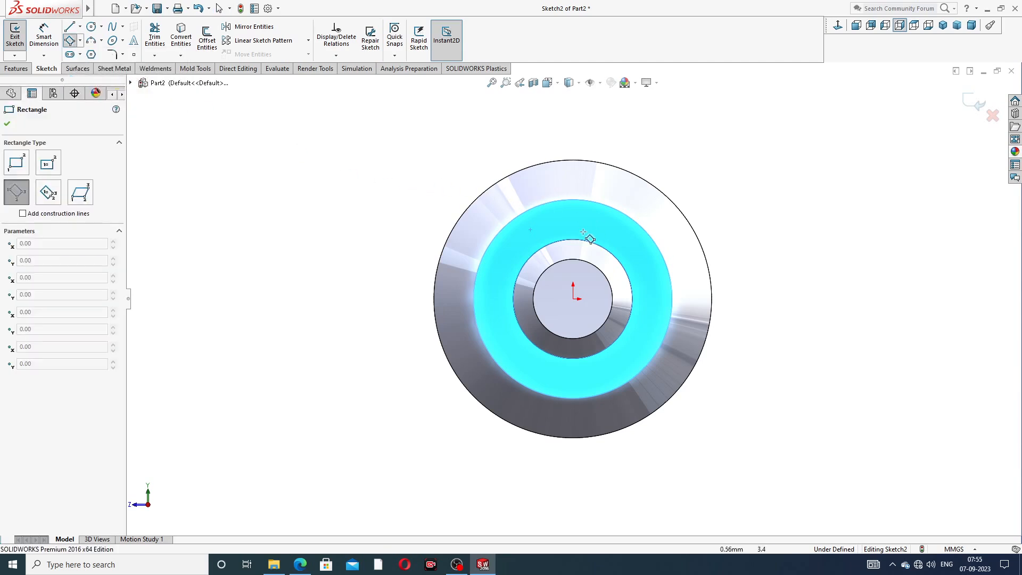
pyautogui.click(557, 219)
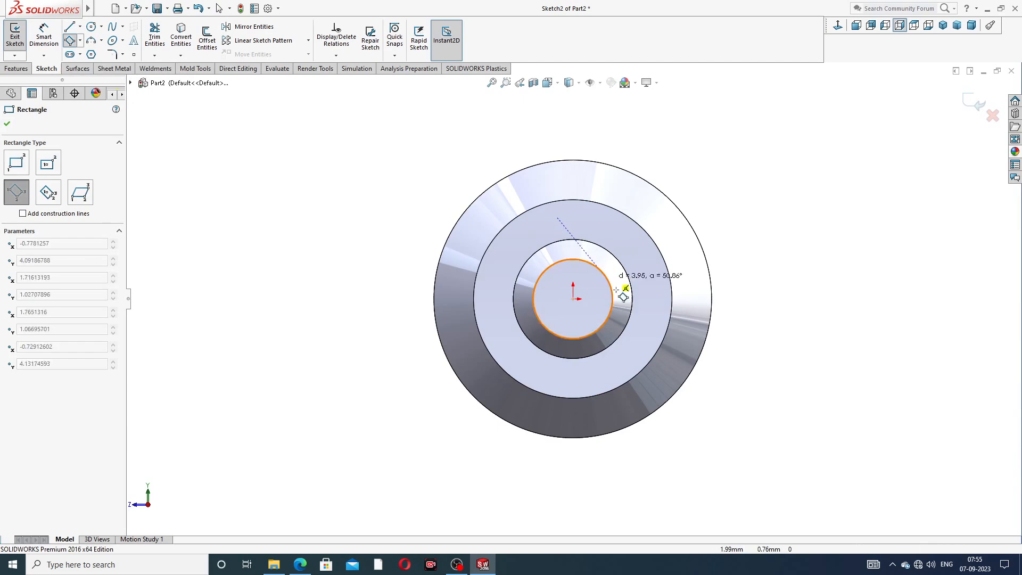
pyautogui.click(648, 326)
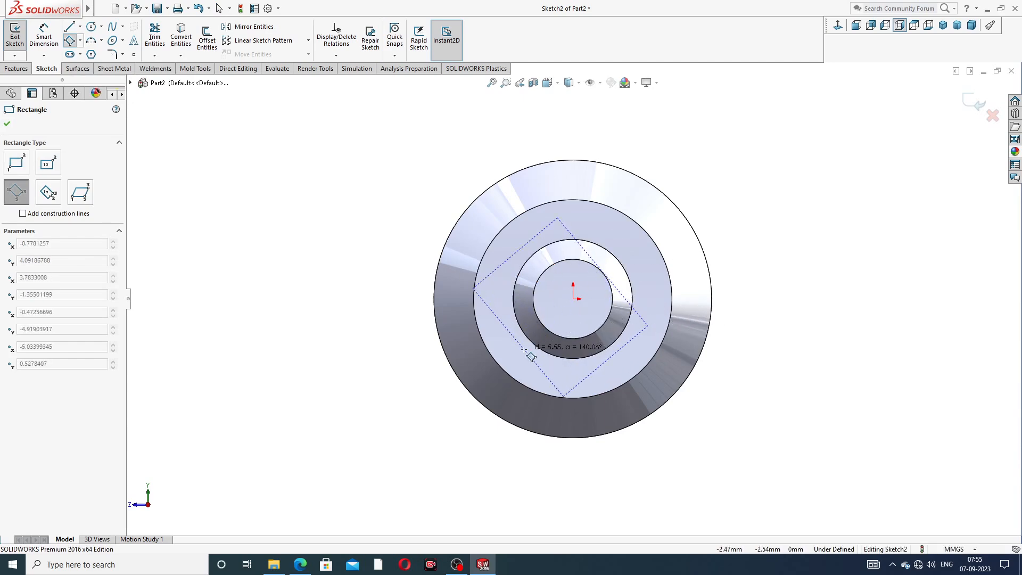
pyautogui.click(564, 396)
pyautogui.rightClick(731, 166)
pyautogui.click(756, 174)
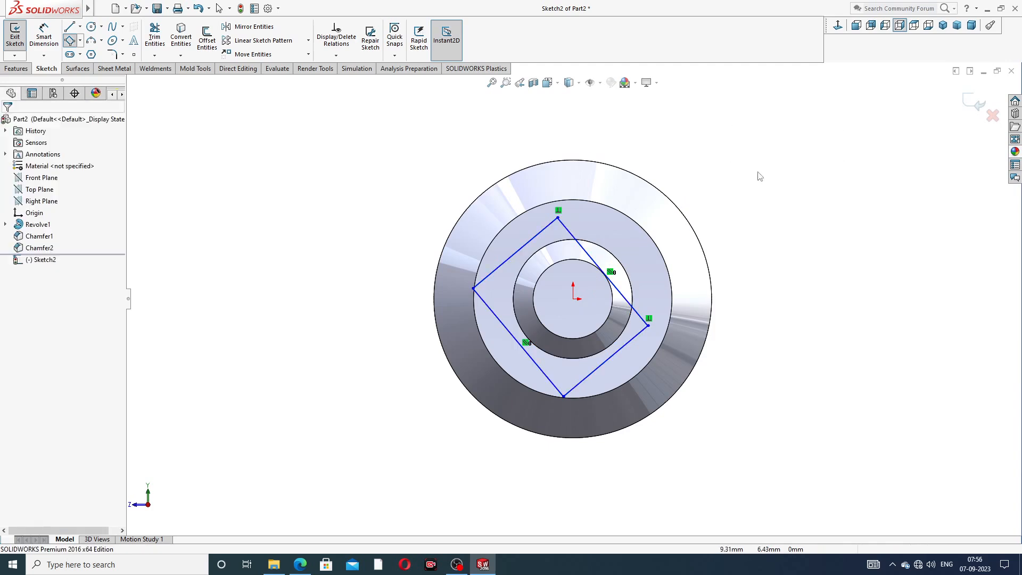
# Draw two diagonal centerlines connecting the opposite corners of the rectangle
pyautogui.click(80, 26)
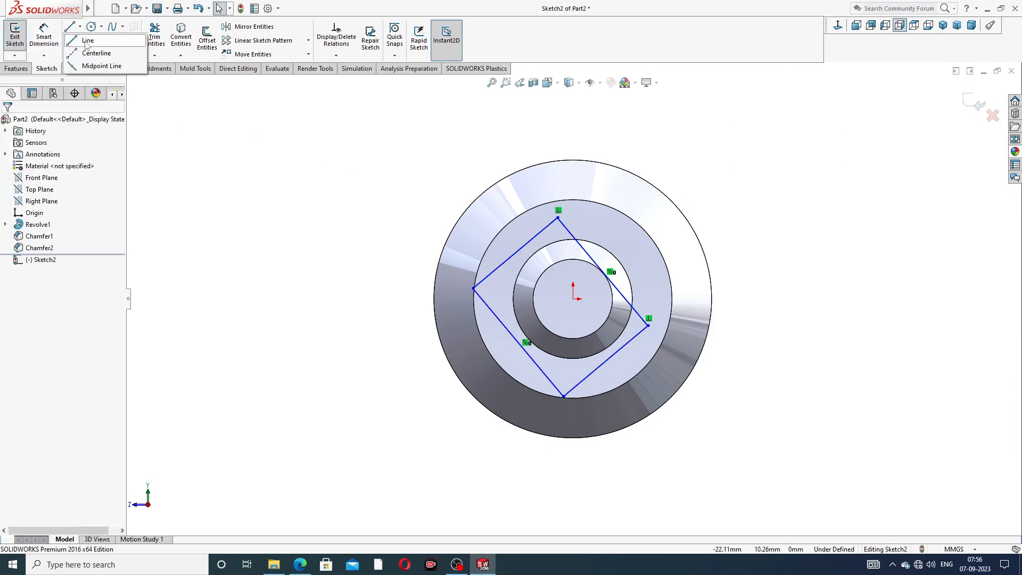
pyautogui.click(95, 53)
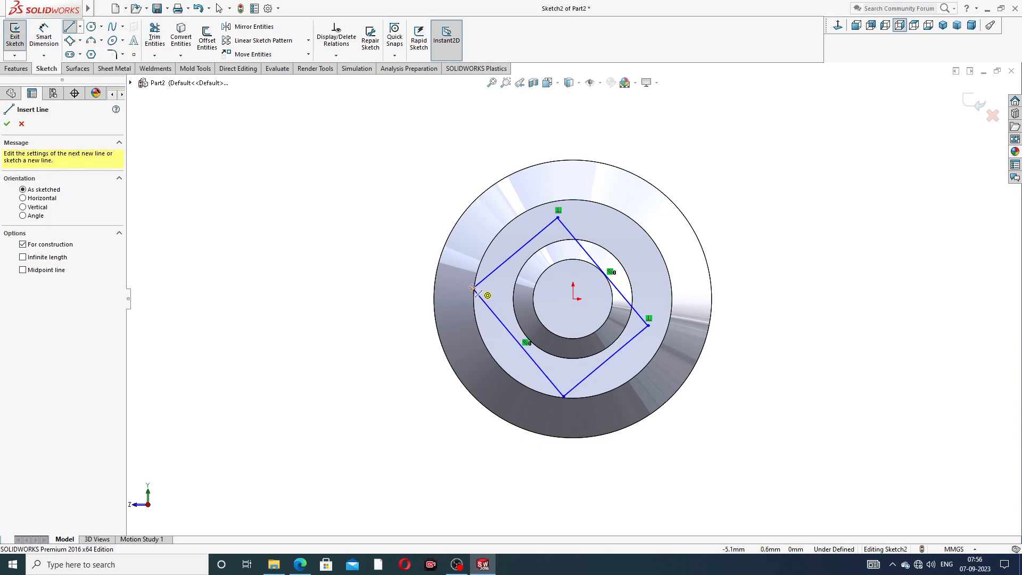
pyautogui.moveTo(473, 288)
pyautogui.mouseDown()
pyautogui.moveTo(660, 328)
pyautogui.moveTo(647, 325)
pyautogui.mouseUp()
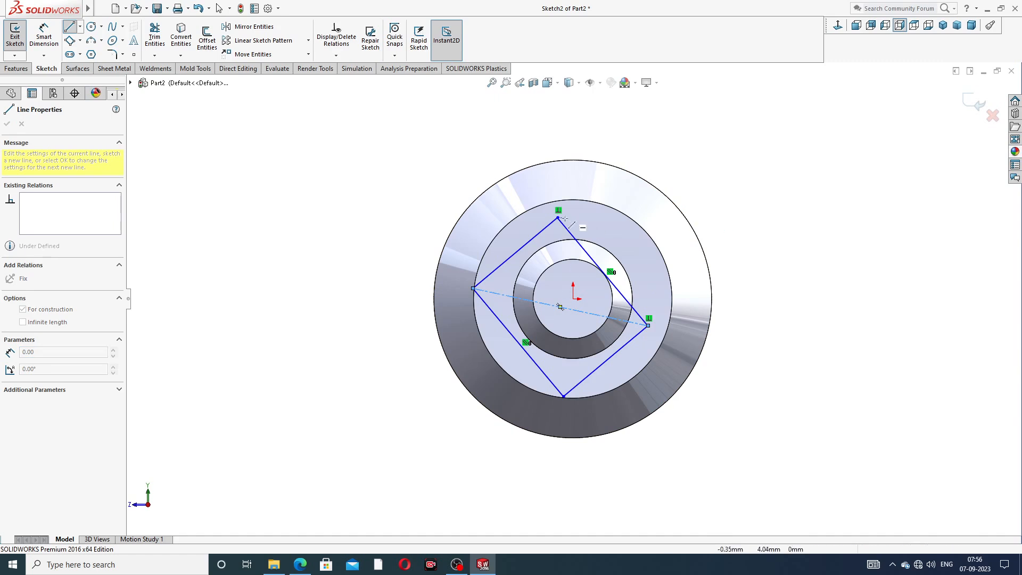
pyautogui.moveTo(558, 218); pyautogui.dragTo(563, 397)
pyautogui.rightClick(714, 234)
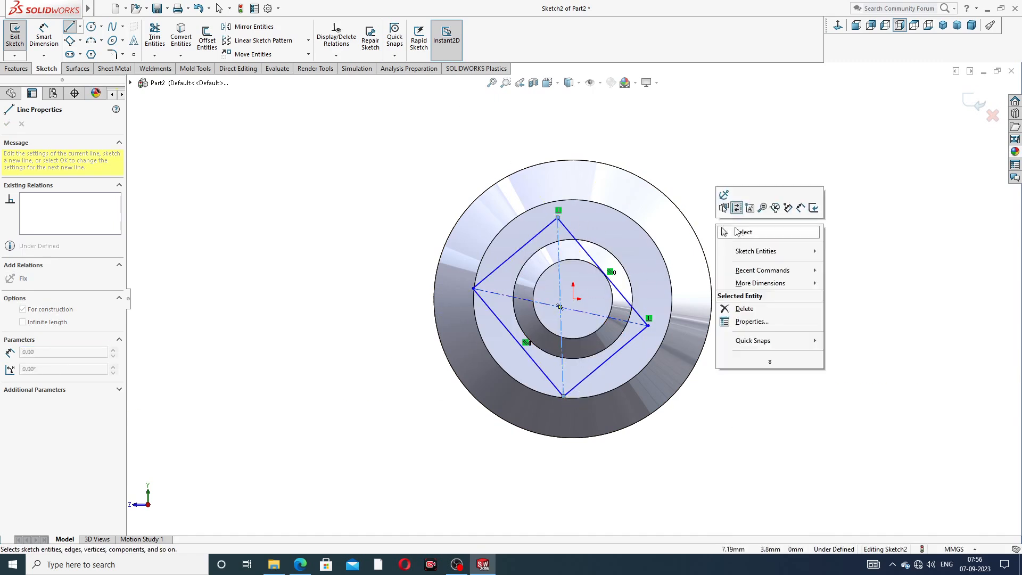
pyautogui.click(738, 233)
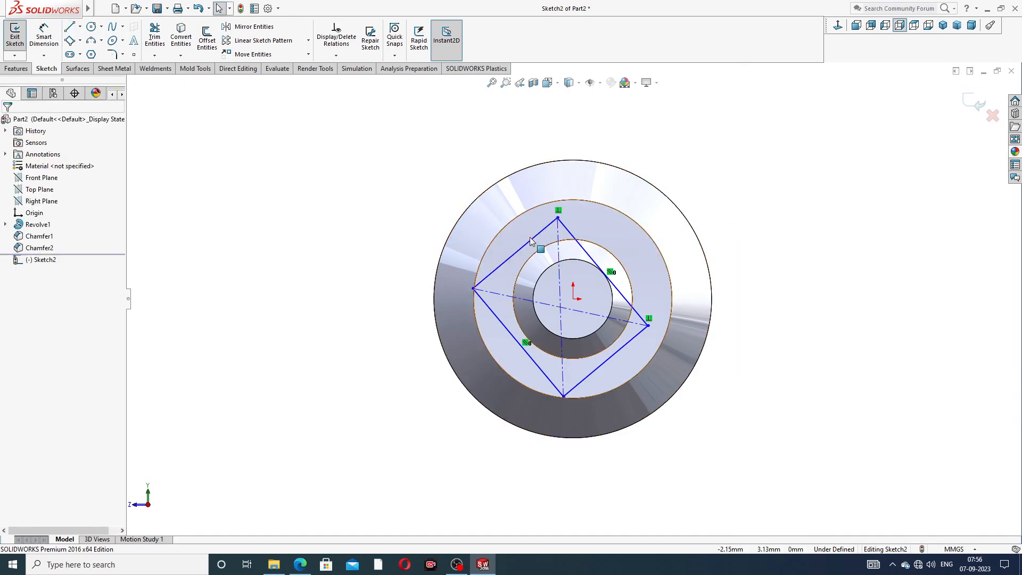
# Make two adjacent sides of the rectangle equal and constrain its upright diagonal centerline to be vertical
pyautogui.click(515, 253)
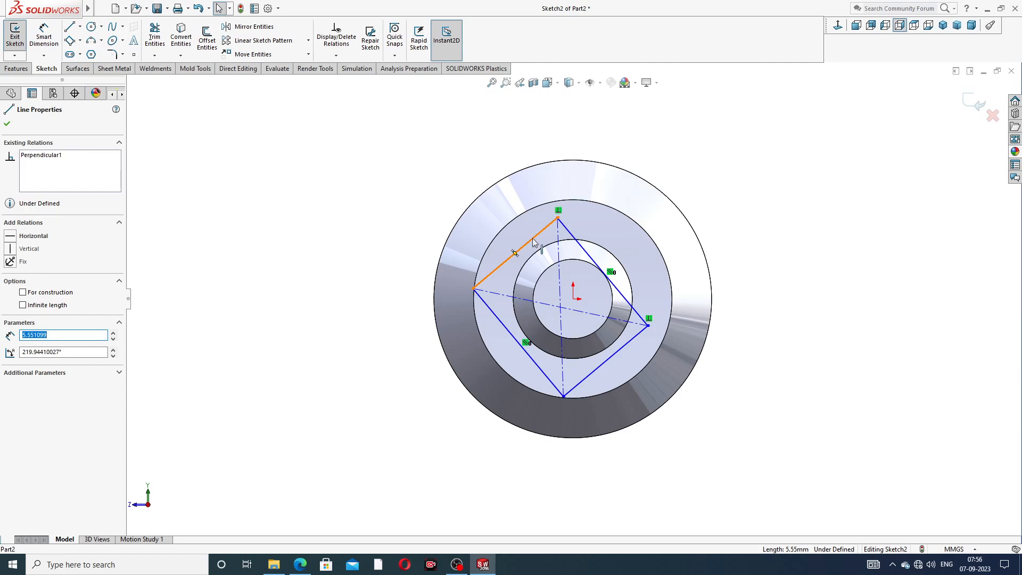
pyautogui.keyDown('ctrl'); pyautogui.click(576, 241); pyautogui.keyUp('ctrl')
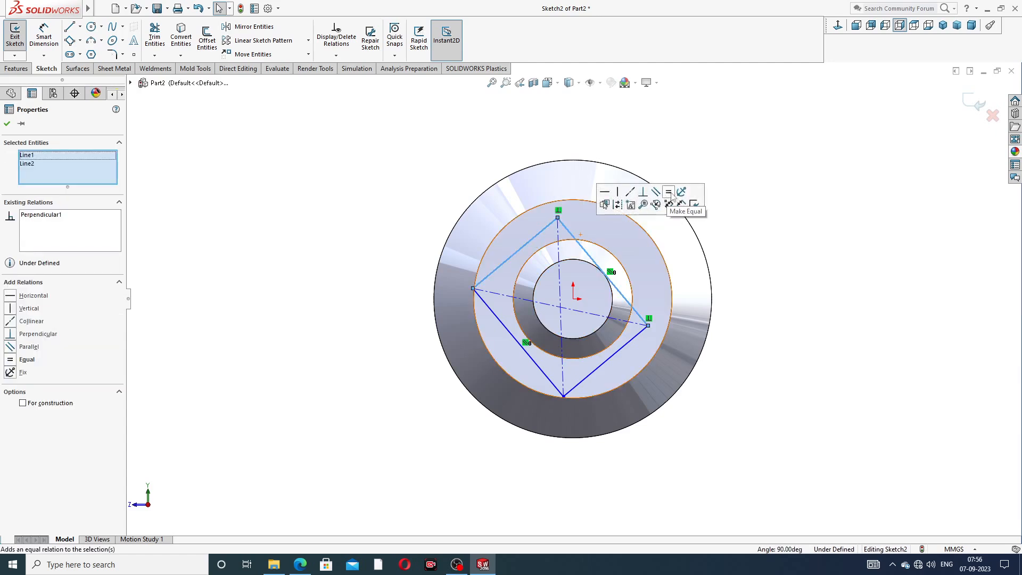
pyautogui.click(672, 193)
pyautogui.click(738, 169)
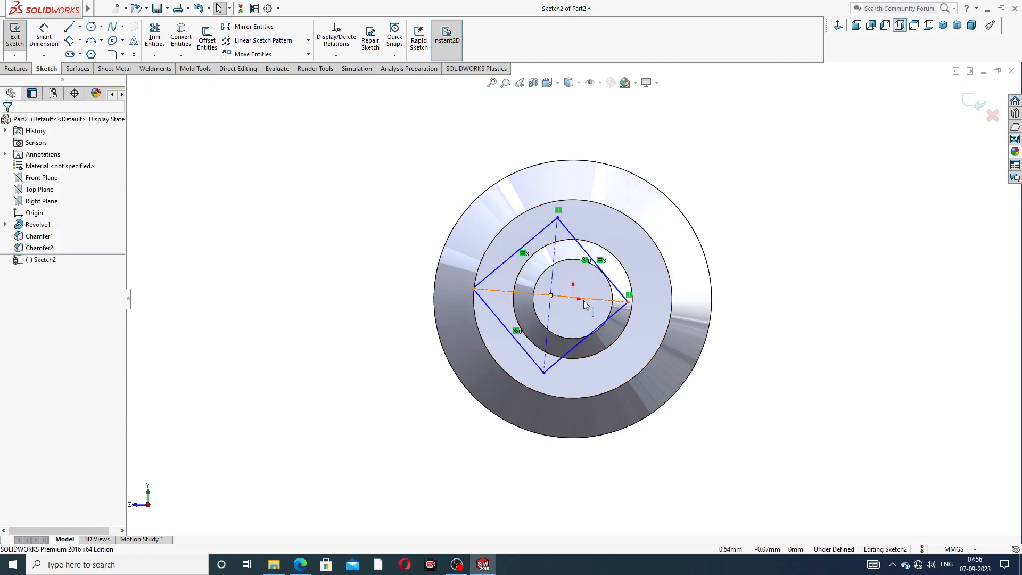
pyautogui.click(553, 282)
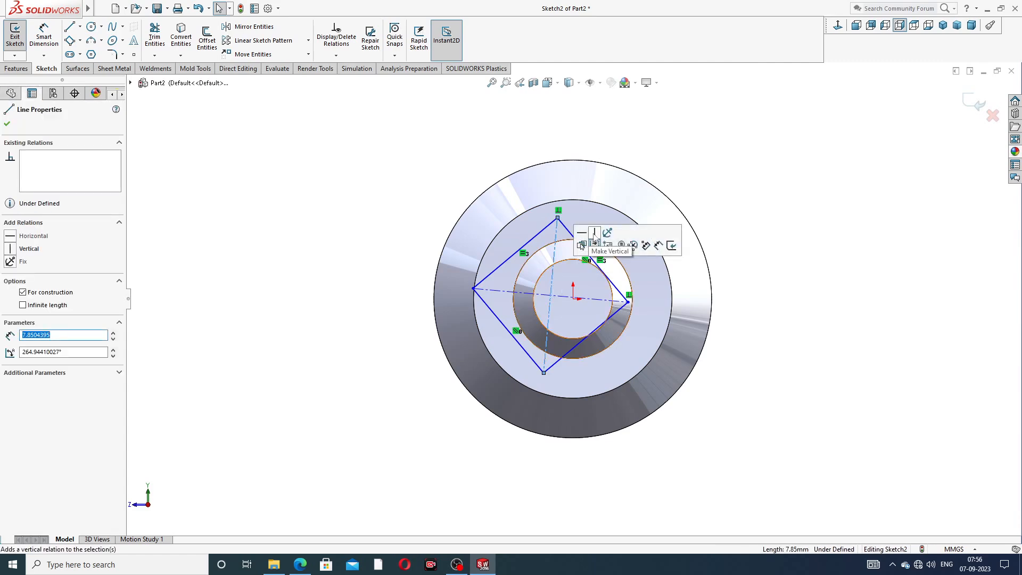
pyautogui.click(594, 233)
pyautogui.click(714, 183)
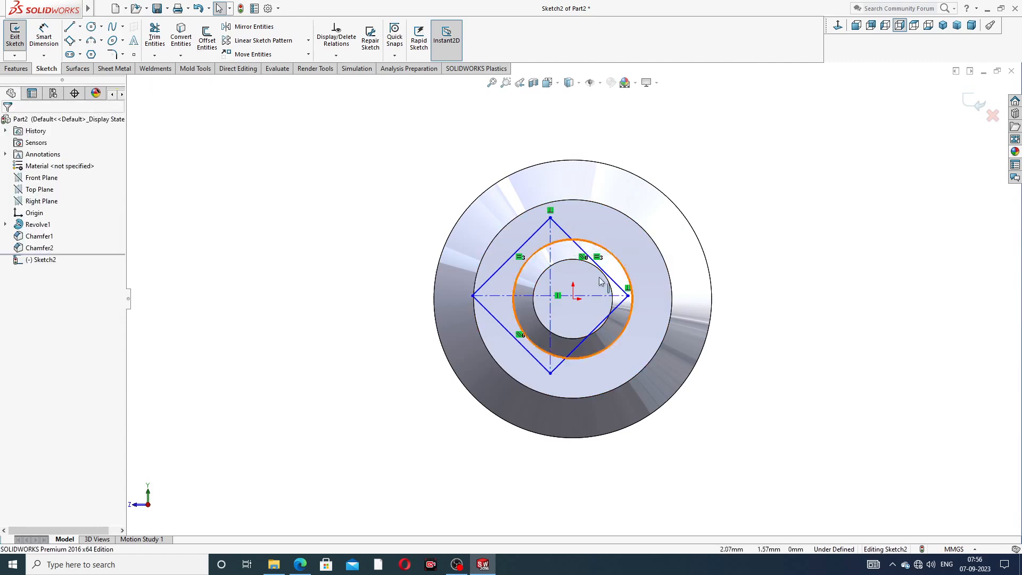
# Center the square on the spindle axis with a midpoint relation between its vertical diagonal and the origin
pyautogui.click(551, 282)
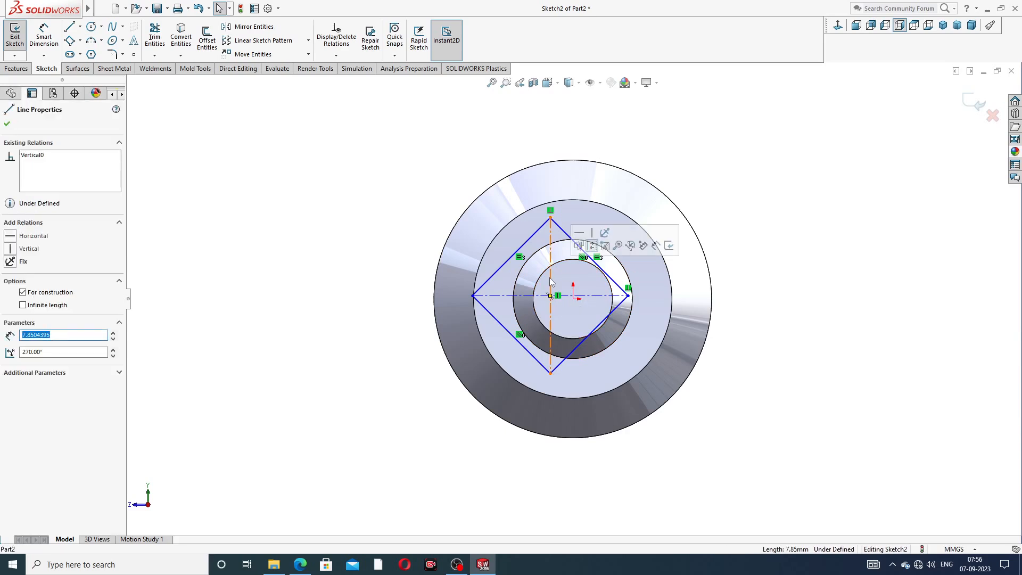
pyautogui.keyDown('ctrl'); pyautogui.click(574, 299); pyautogui.keyUp('ctrl')
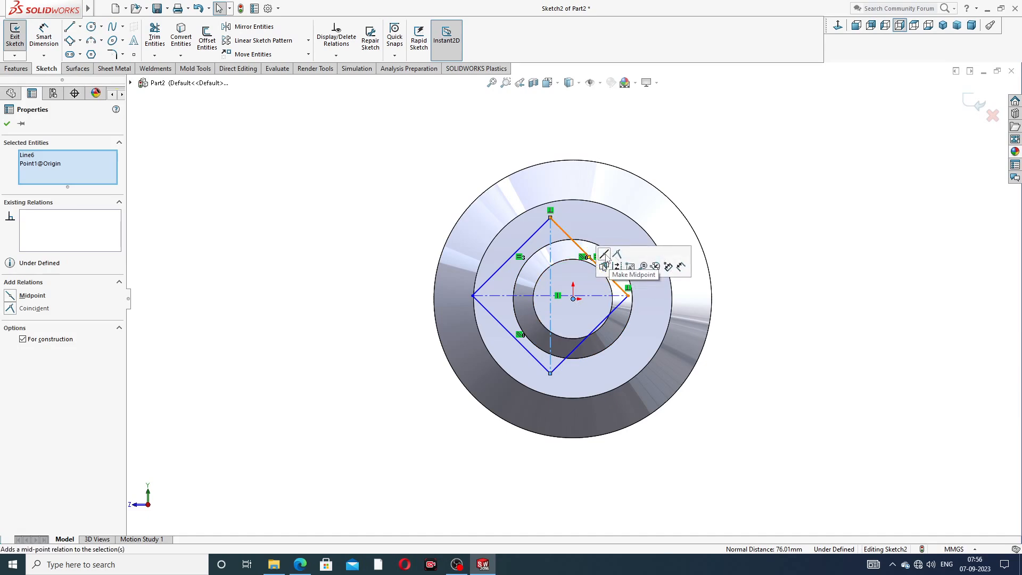
pyautogui.click(604, 266)
pyautogui.click(693, 205)
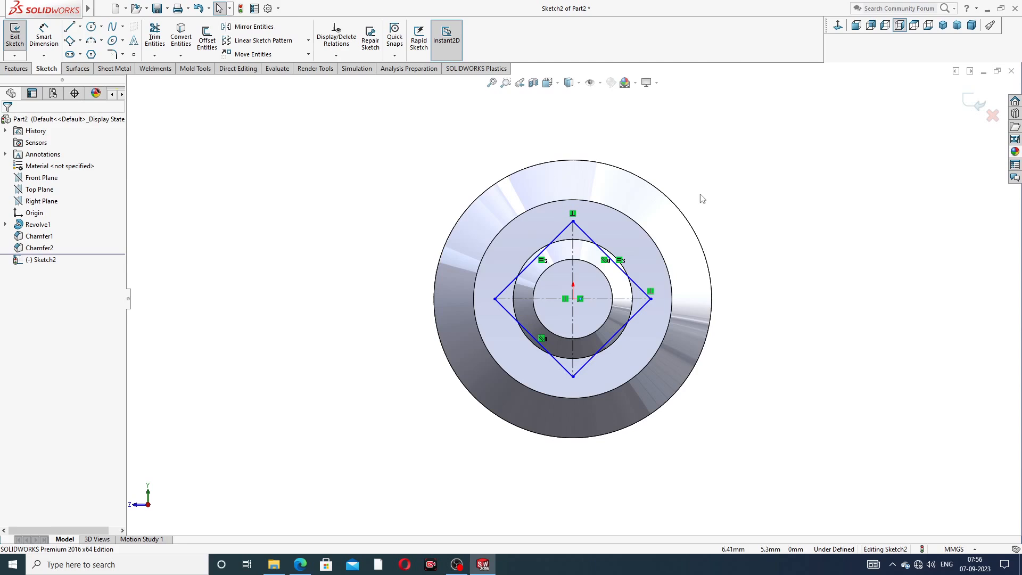
# Dimension the upper-left side of the square at 8 mm
pyautogui.click(44, 38)
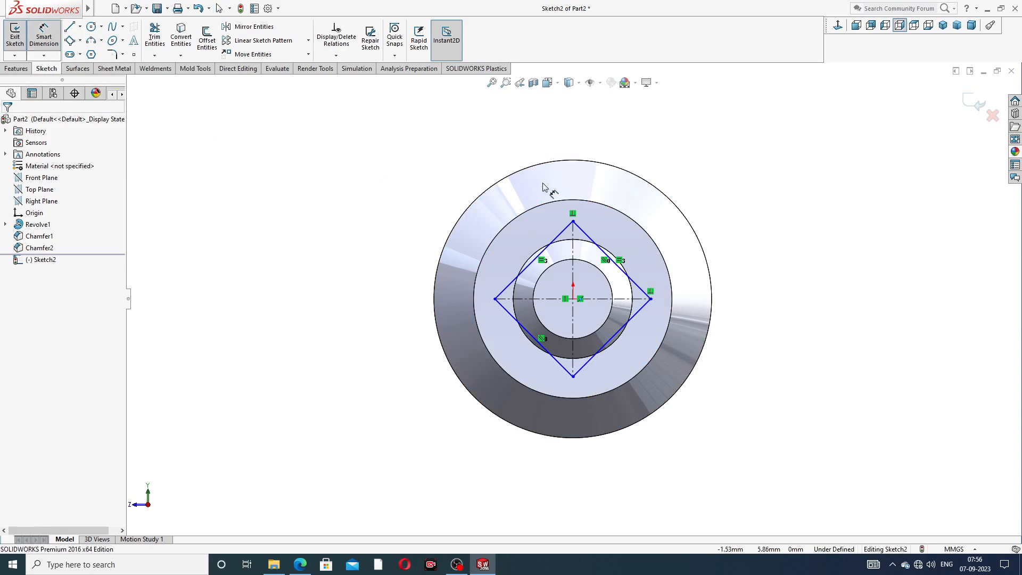
pyautogui.click(560, 239)
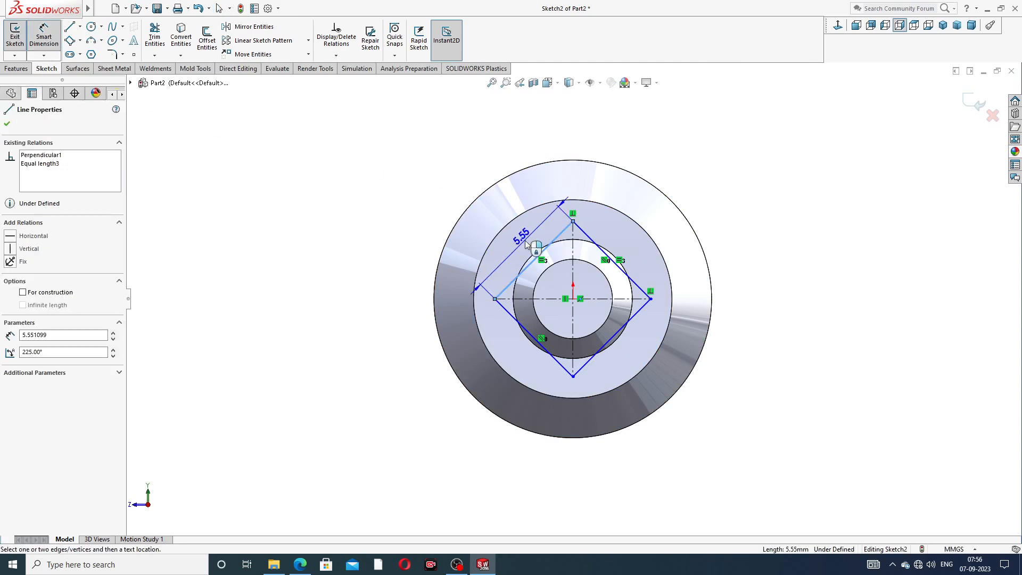
pyautogui.click(526, 240)
pyautogui.write('8')
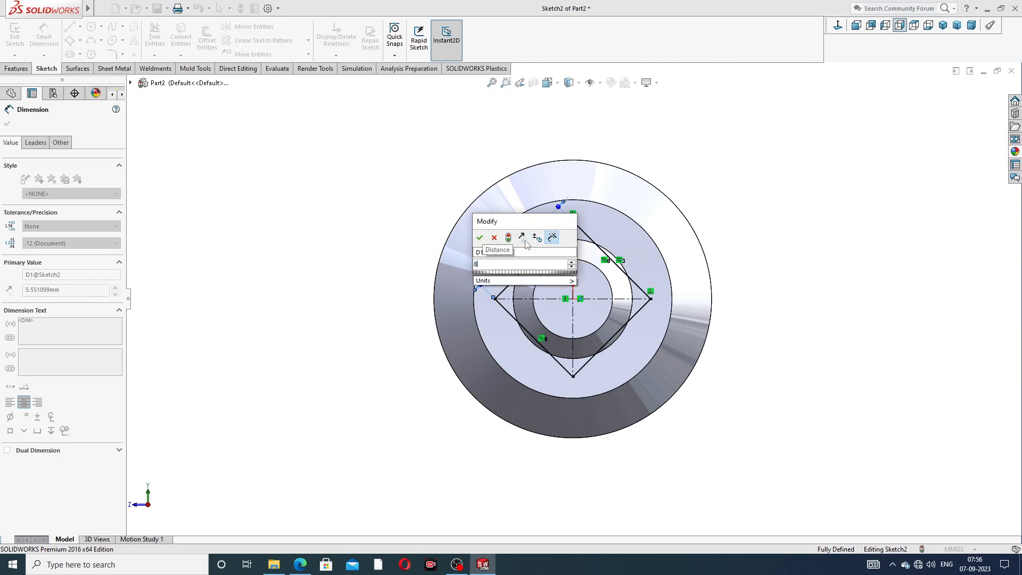
pyautogui.press('Return')
pyautogui.rightClick(762, 135)
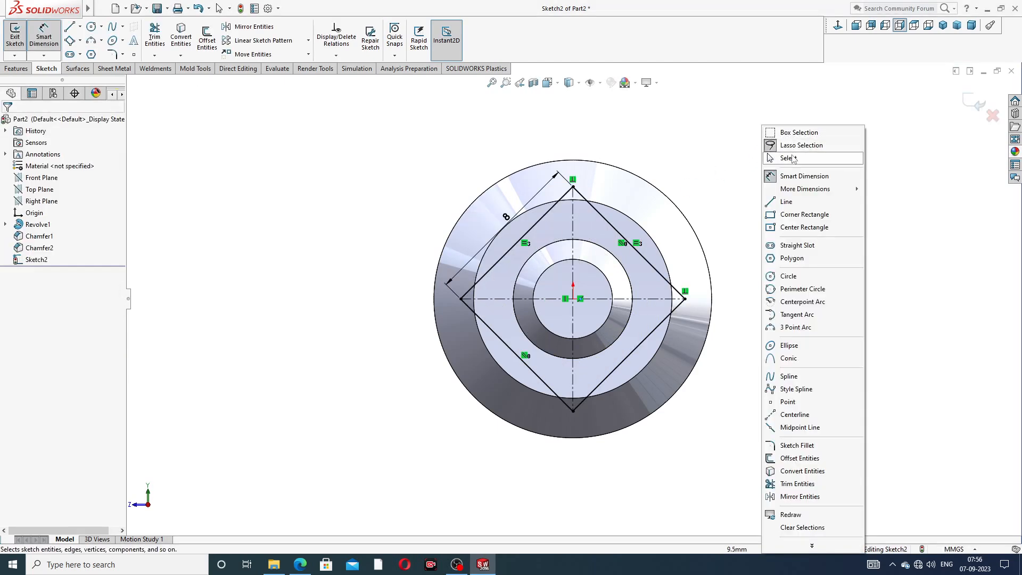
pyautogui.click(794, 159)
# Cut-extrude the square sketch 7 mm deep with the side to cut flipped, leaving a square section on the spindle
pyautogui.click(16, 68)
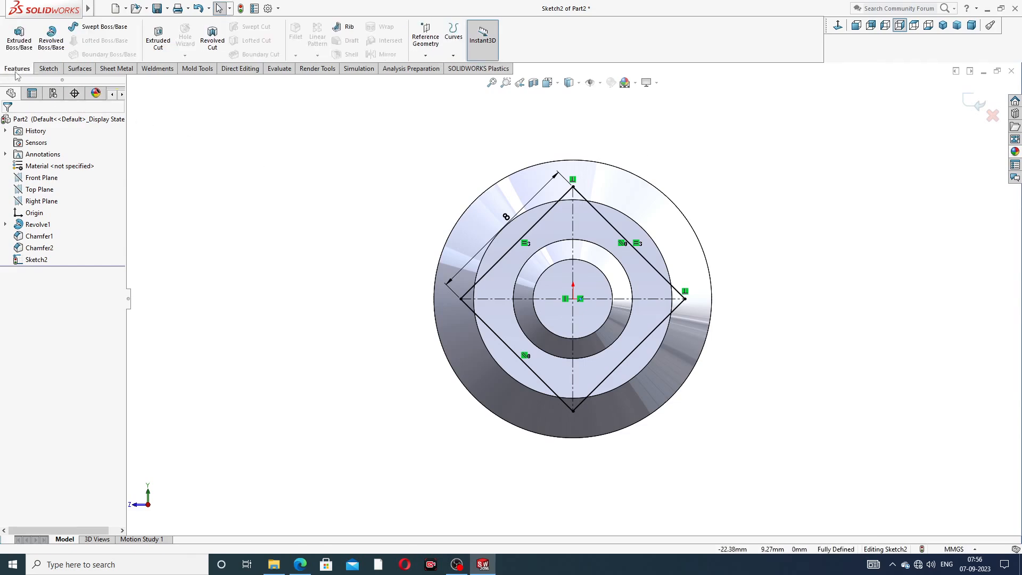
pyautogui.click(158, 40)
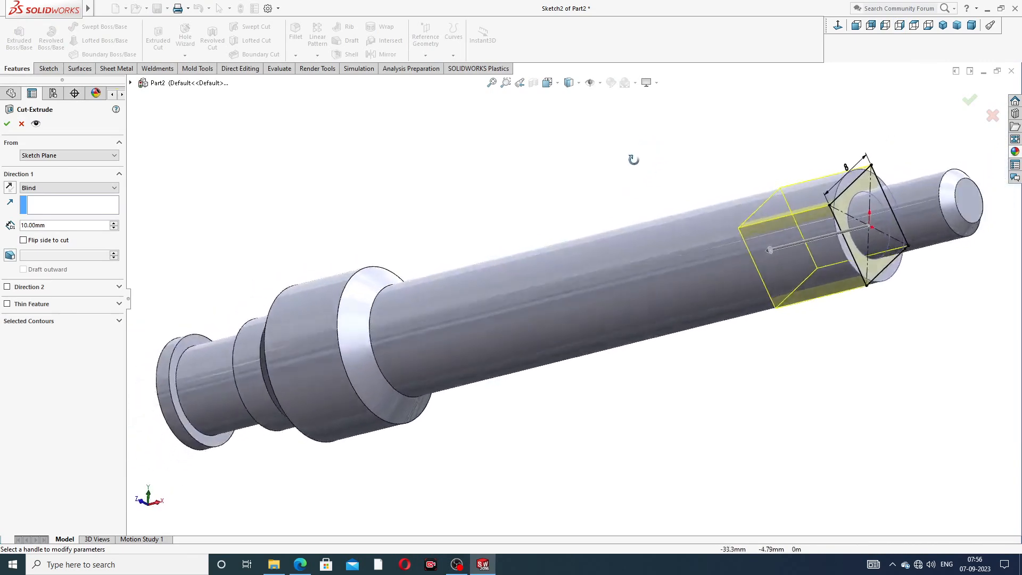
pyautogui.moveTo(49, 227); pyautogui.dragTo(9, 223)
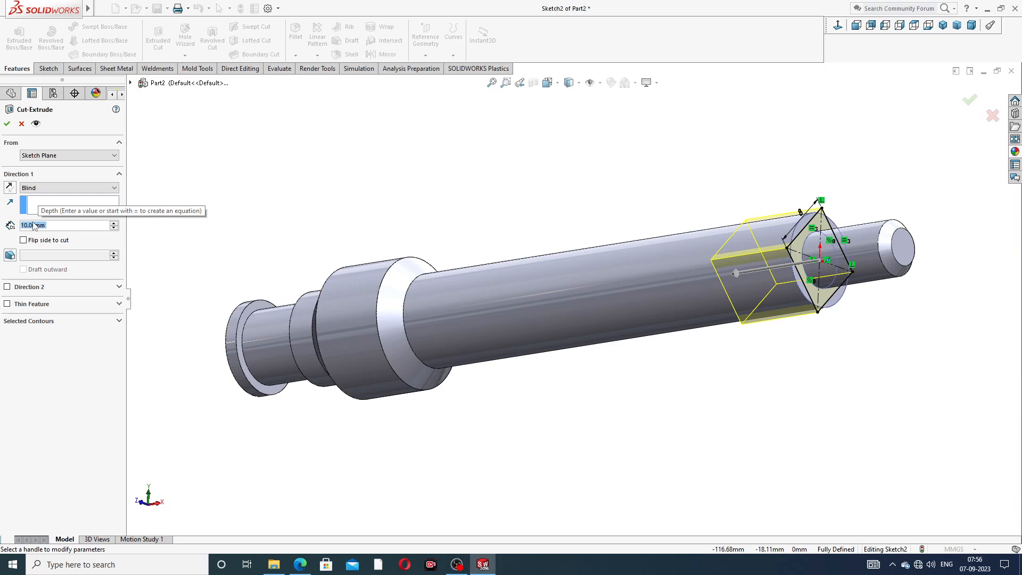
pyautogui.write('7')
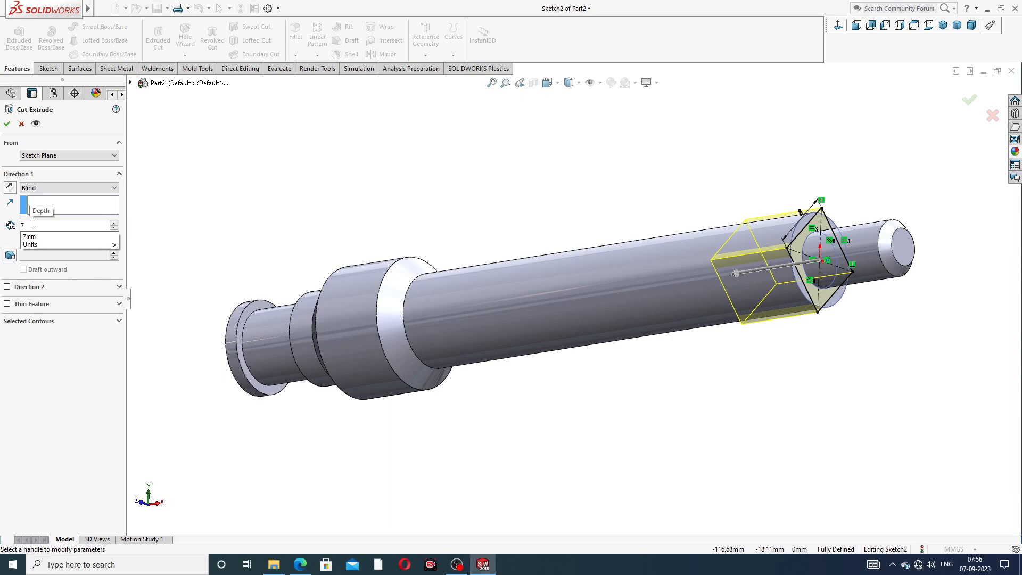
pyautogui.press('Return')
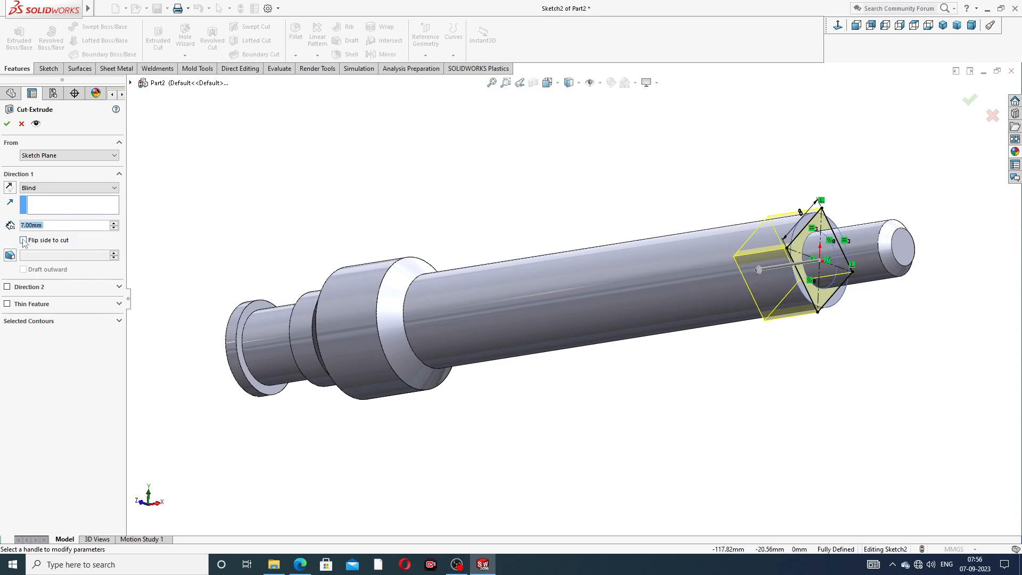
pyautogui.click(24, 240)
pyautogui.click(6, 124)
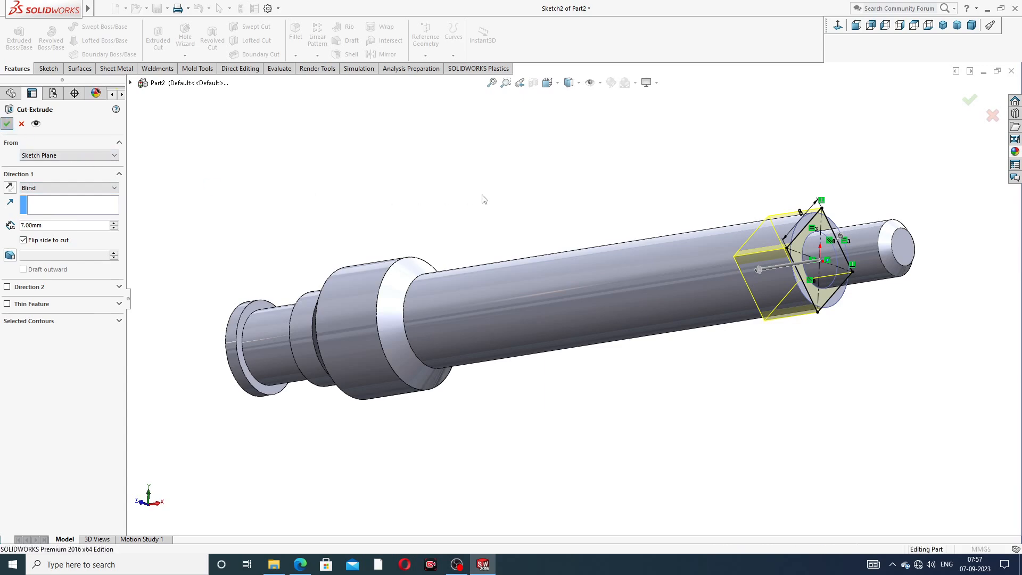
# Apply the chromium plate appearance from the Chrome metals to the whole spindle
pyautogui.moveTo(564, 222); pyautogui.dragTo(700, 191, button='middle')
pyautogui.scroll(3, 642, 190)
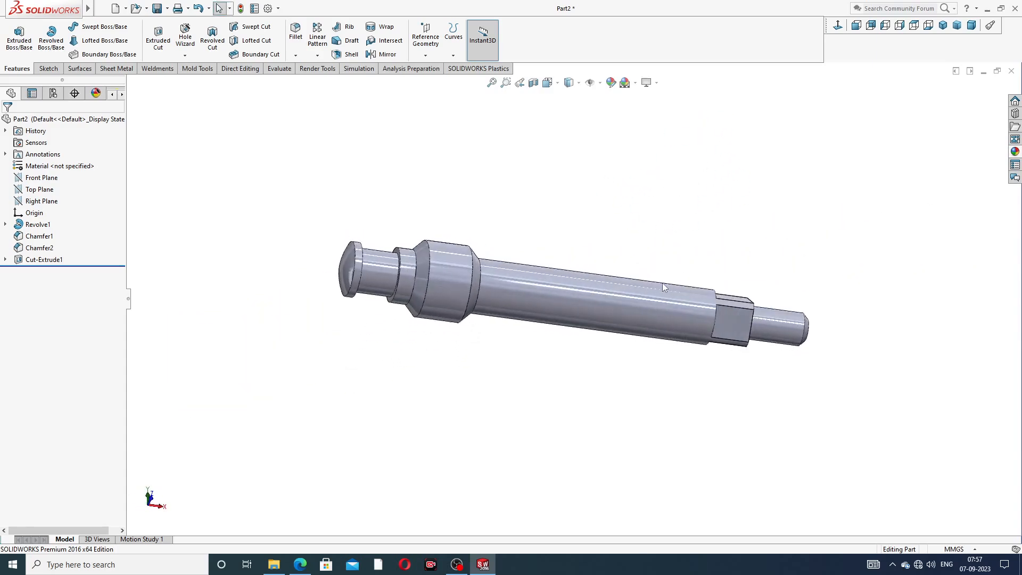
pyautogui.scroll(-2, 940, 144)
pyautogui.click(1015, 151)
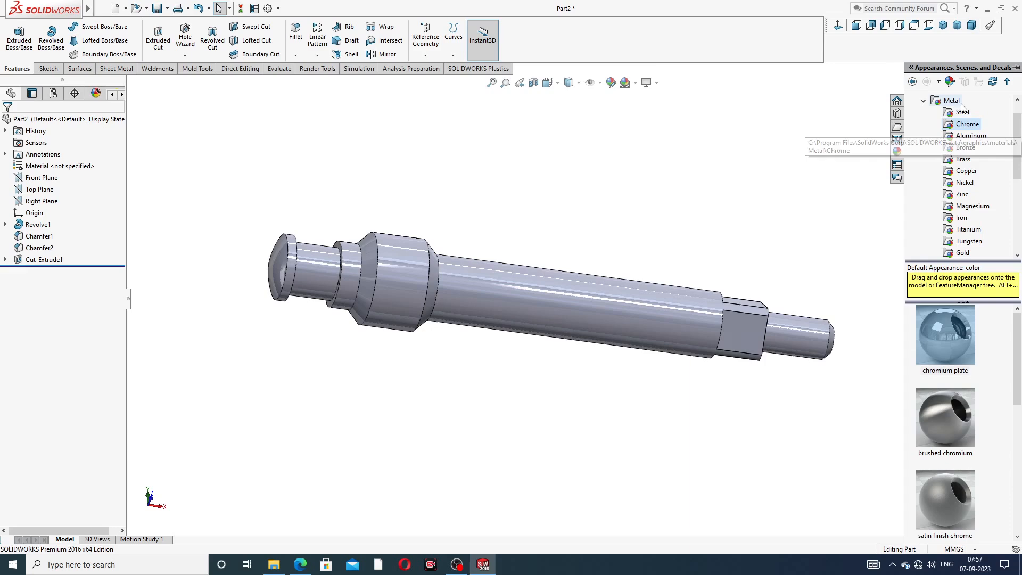
pyautogui.doubleClick(938, 340)
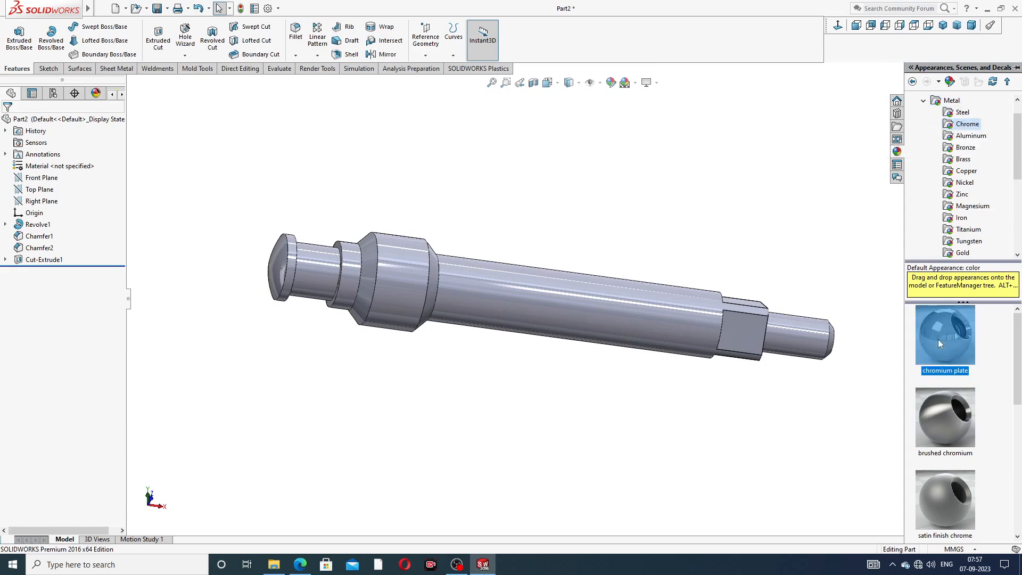
pyautogui.moveTo(800, 304); pyautogui.dragTo(767, 237, button='middle')
pyautogui.scroll(-1, 777, 299)
pyautogui.scroll(2, 793, 293)
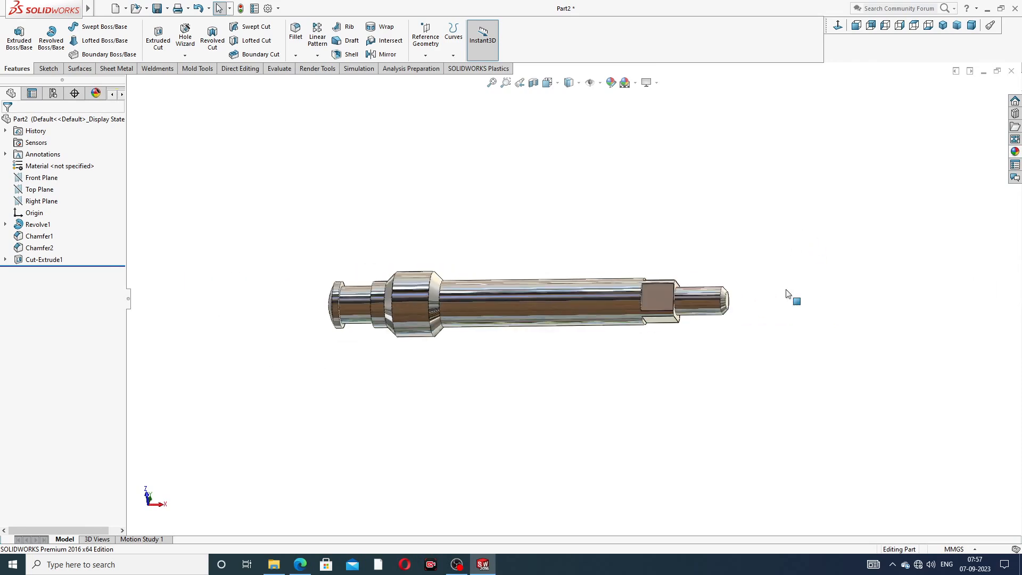
pyautogui.moveTo(791, 295); pyautogui.dragTo(648, 305, button='middle')
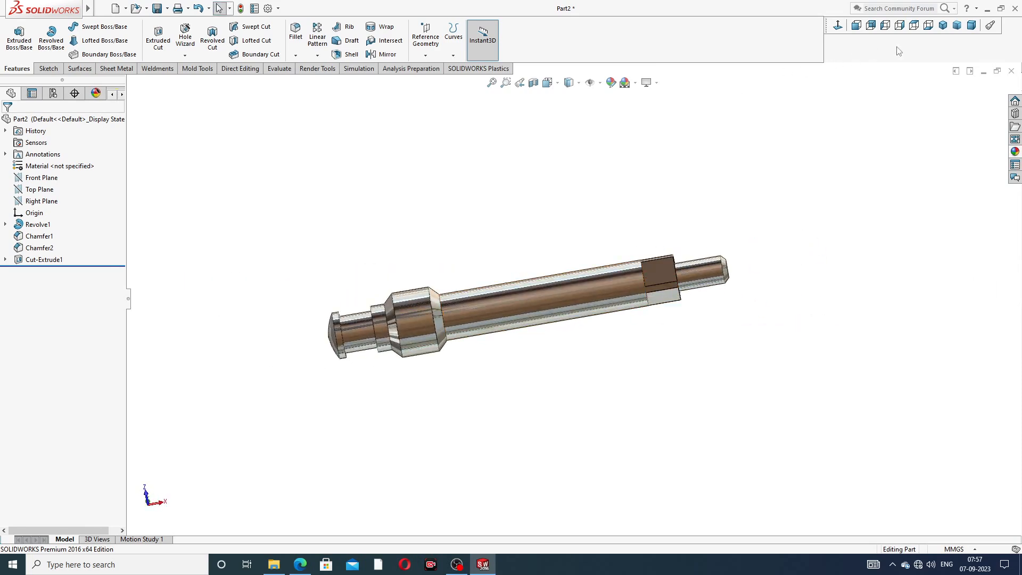
pyautogui.click(944, 27)
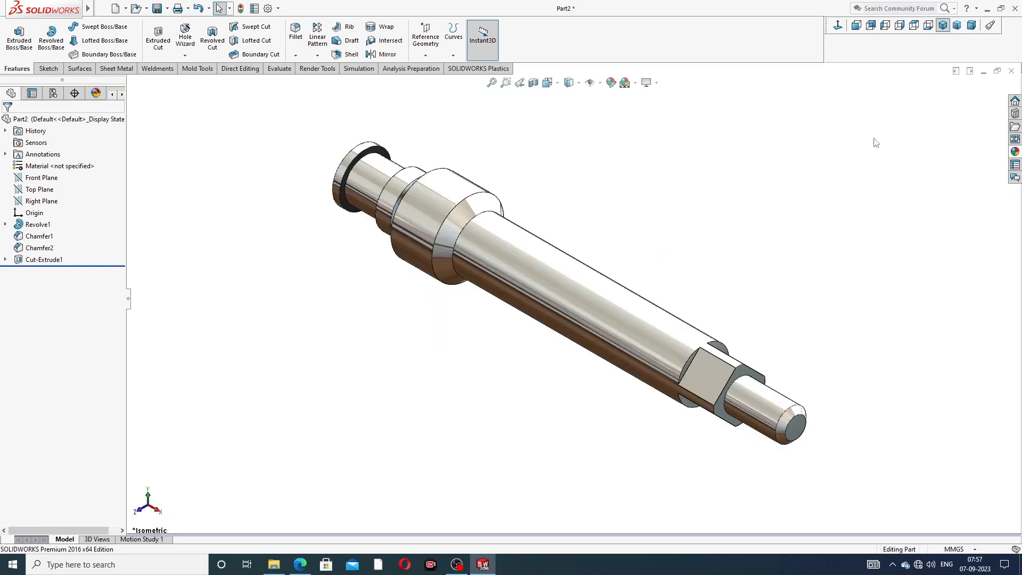
pyautogui.scroll(2, 877, 189)
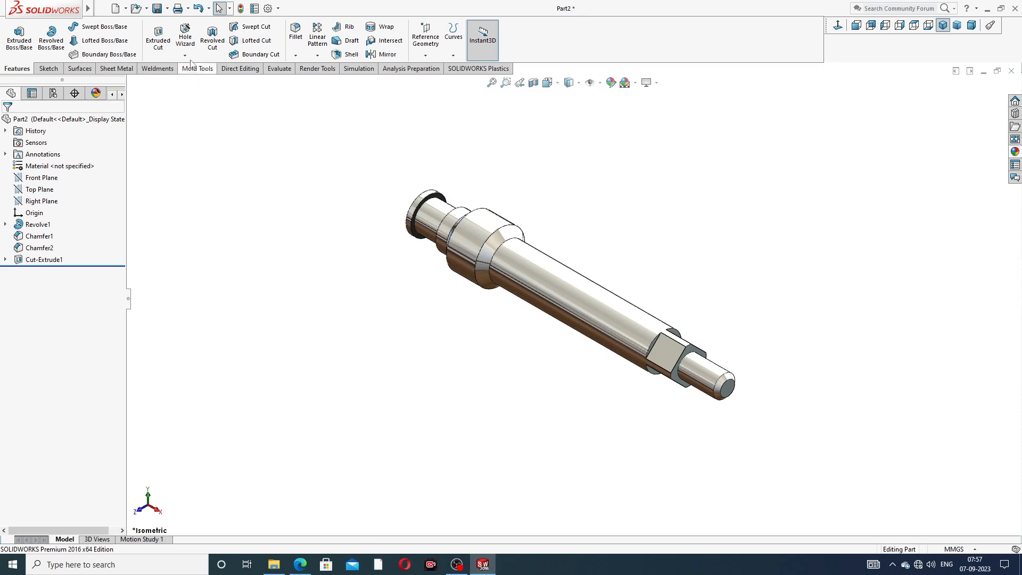
# Enable shaded cosmetic threads in the document's detailing properties
pyautogui.click(268, 10)
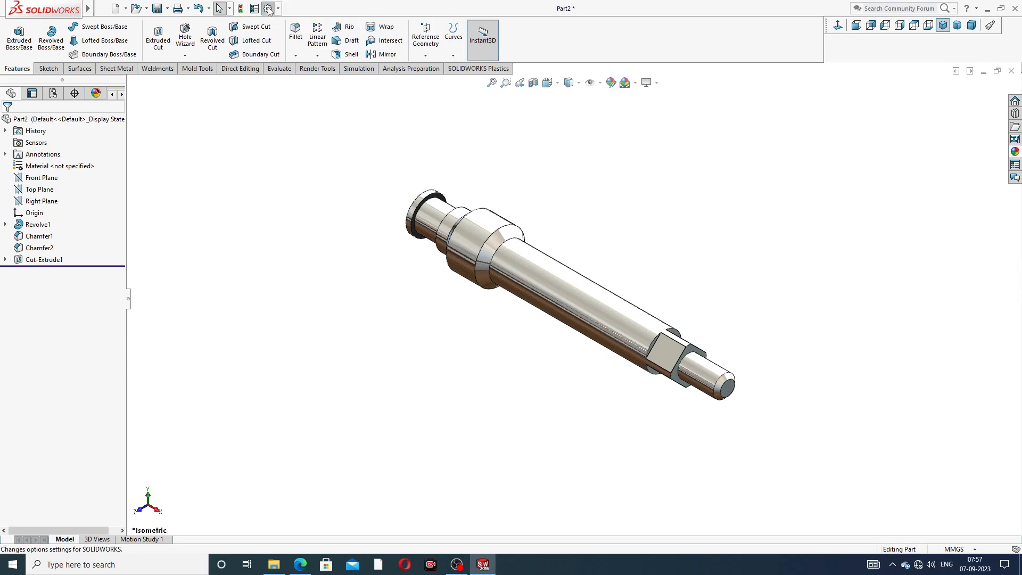
pyautogui.click(366, 104)
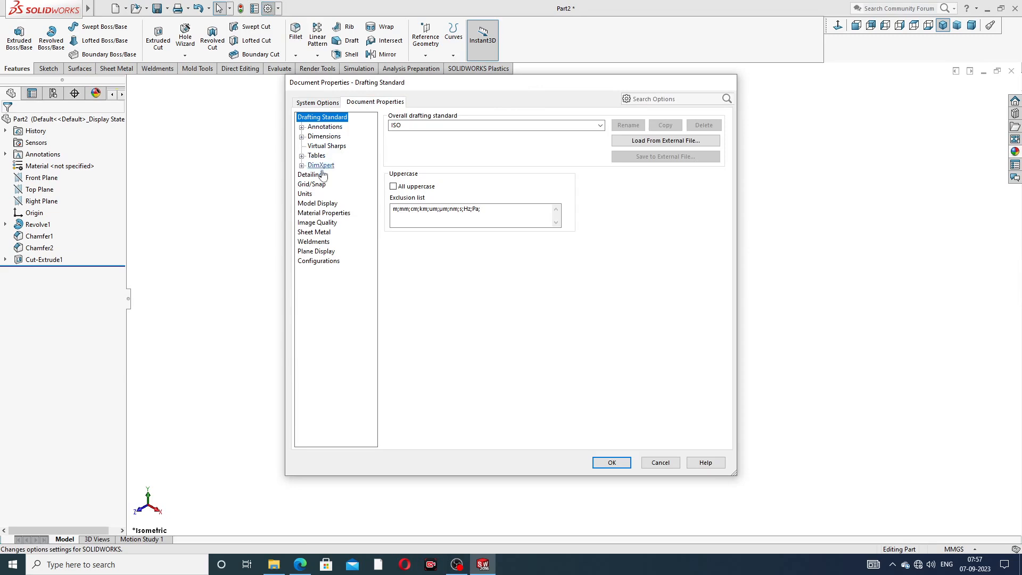
pyautogui.click(318, 202)
pyautogui.click(311, 175)
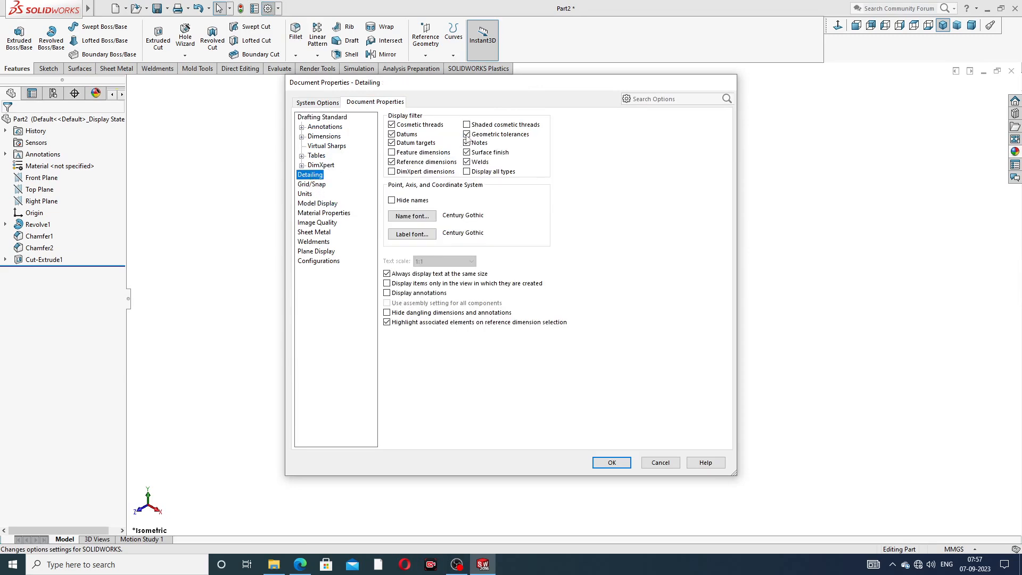
pyautogui.click(470, 125)
pyautogui.click(611, 462)
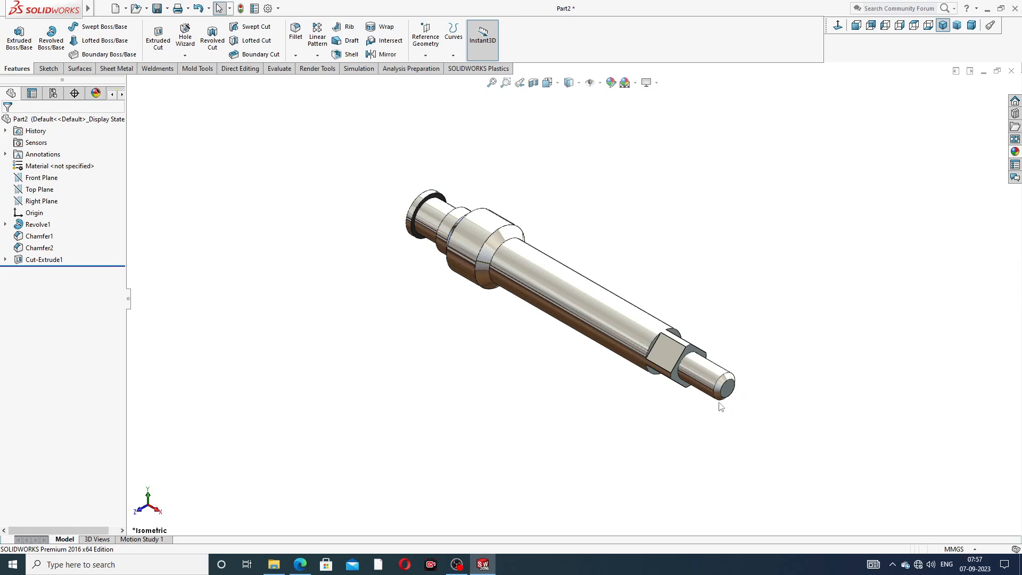
# Start a Cosmetic Thread annotation on the circular edge where the thin end meets its end chamfer
pyautogui.moveTo(721, 406); pyautogui.dragTo(737, 362, button='middle')
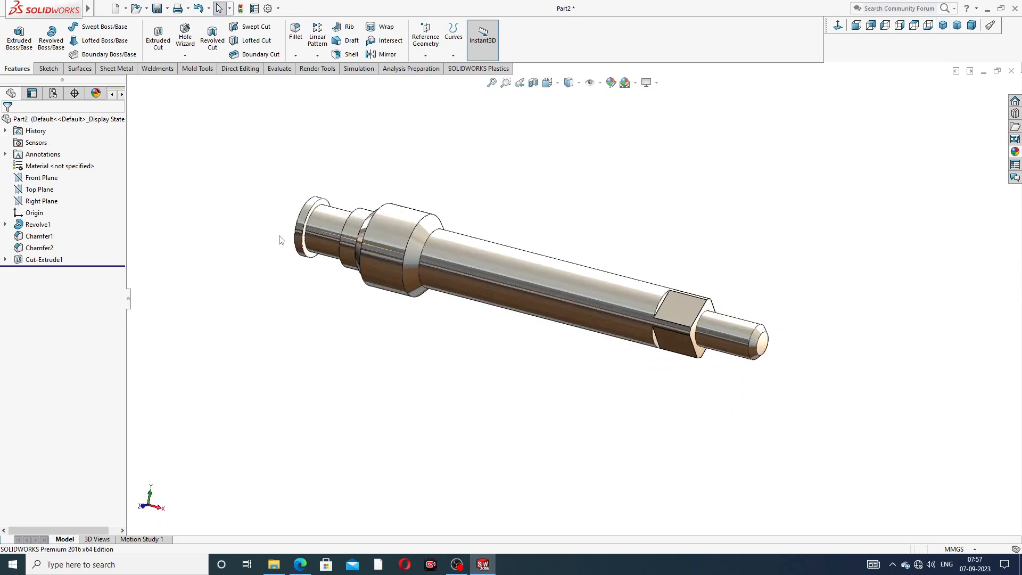
pyautogui.click(185, 55)
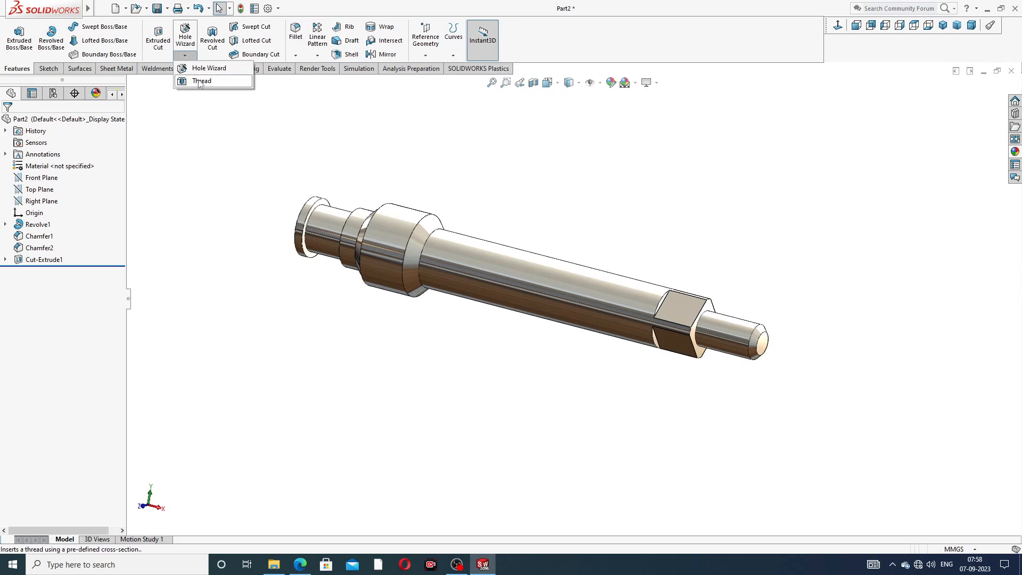
pyautogui.click(164, 8)
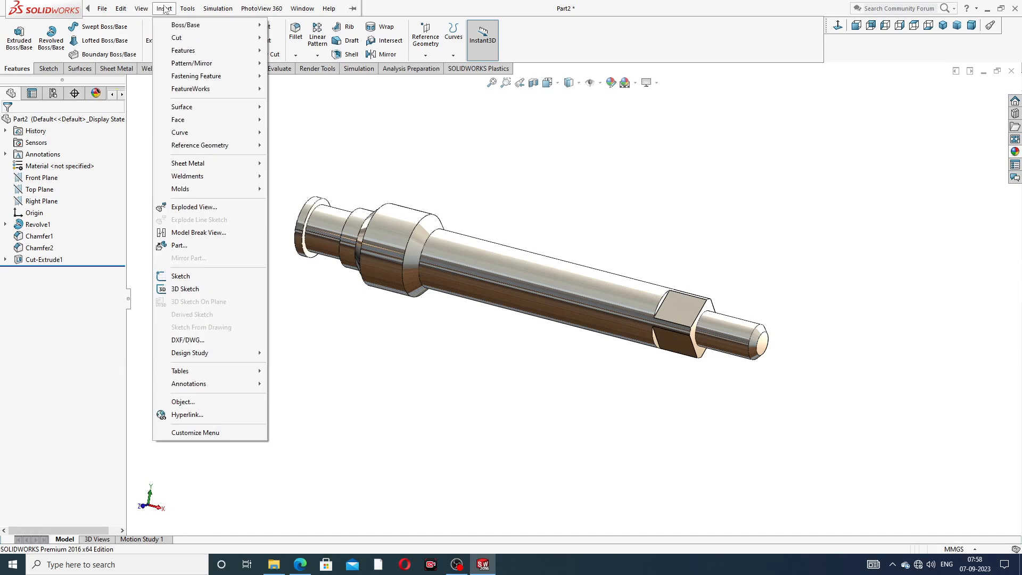
pyautogui.moveTo(221, 385)
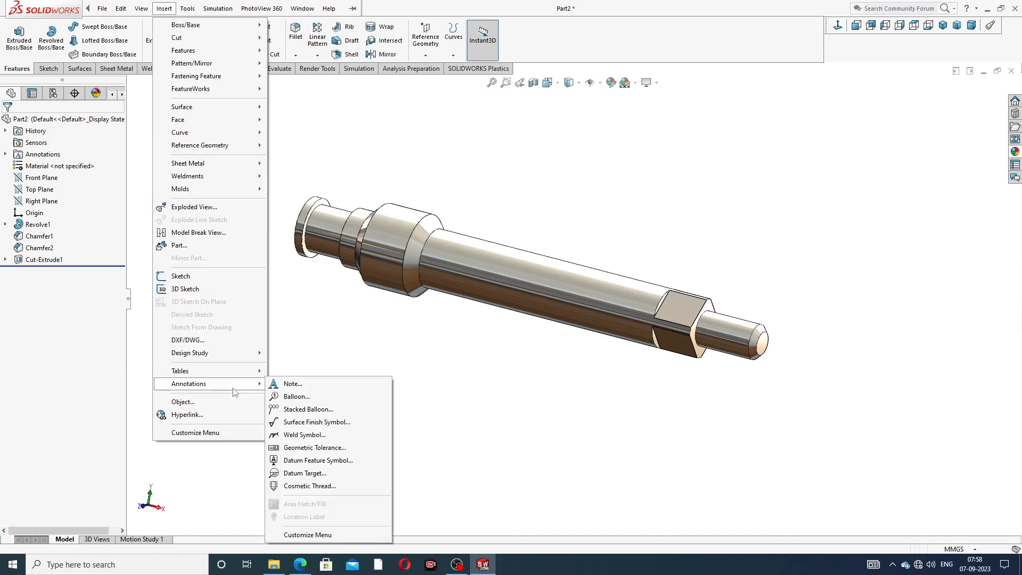
pyautogui.click(313, 486)
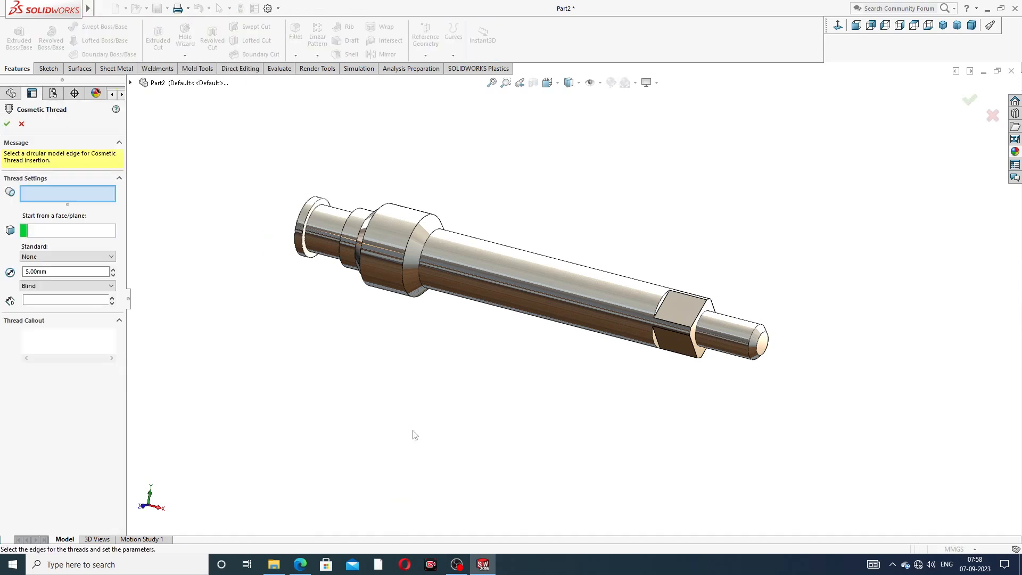
pyautogui.moveTo(719, 368); pyautogui.dragTo(728, 338, button='middle')
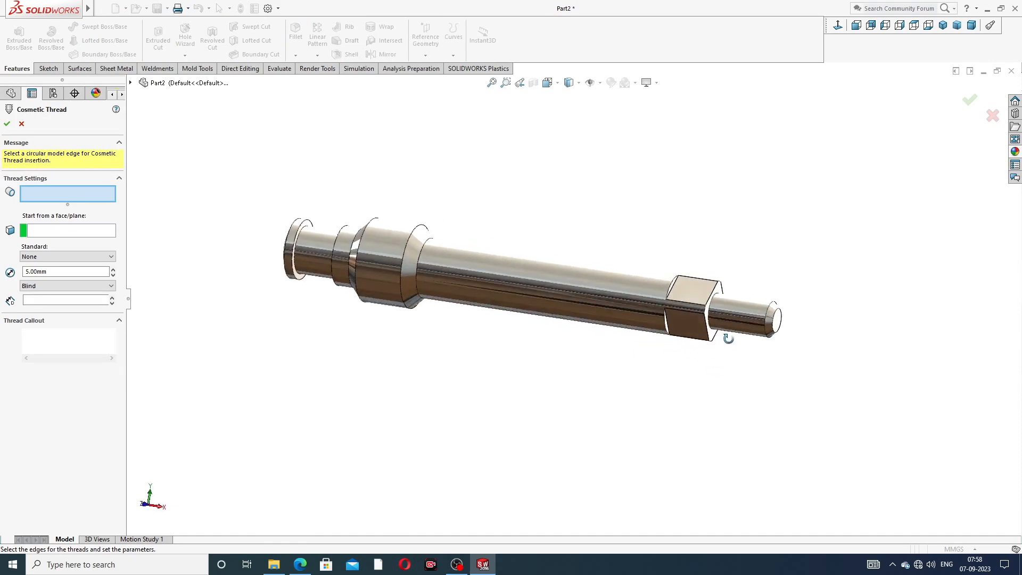
pyautogui.scroll(-5, 767, 320)
pyautogui.click(760, 298)
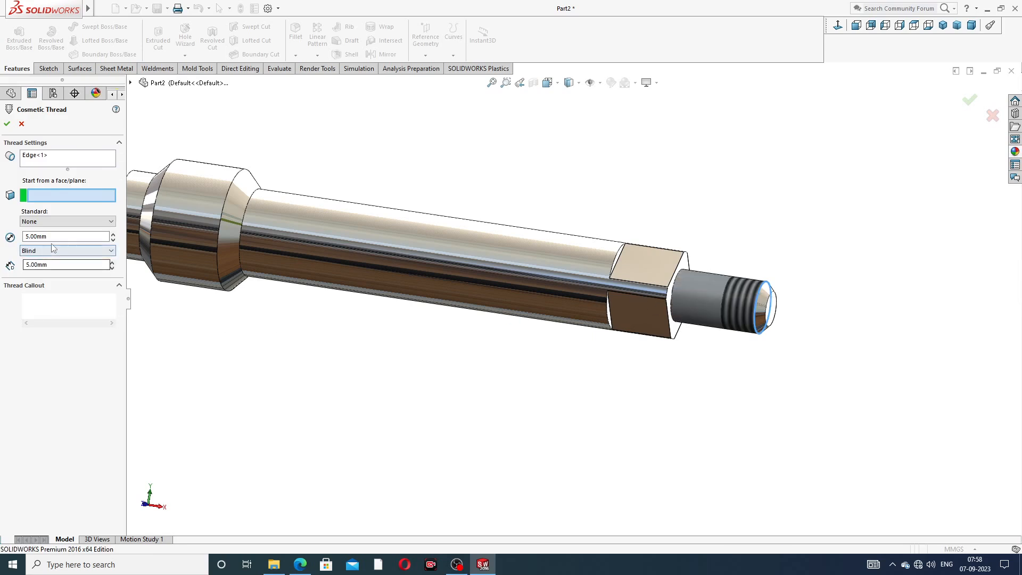
pyautogui.doubleClick(53, 236)
pyautogui.write('6')
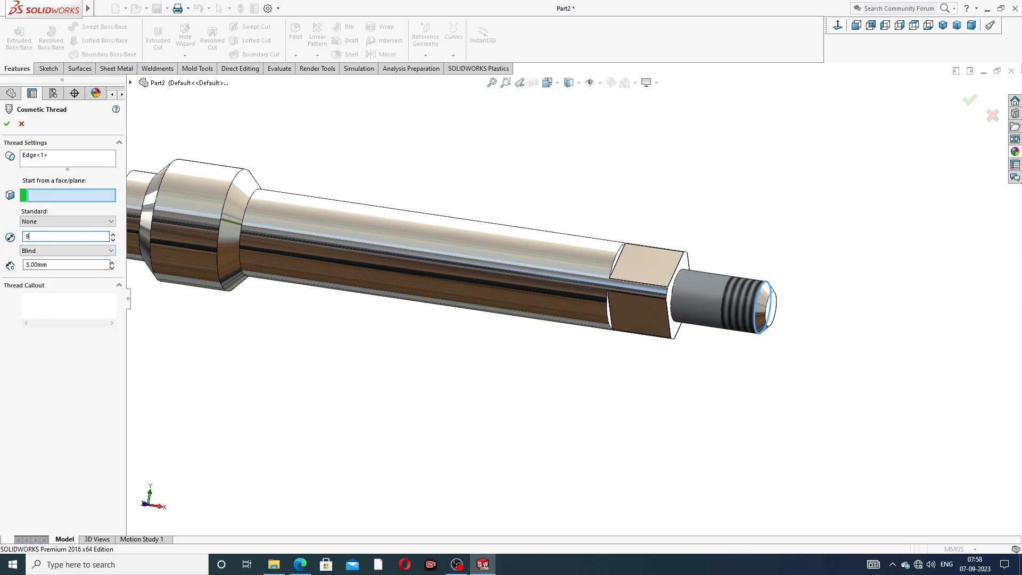
pyautogui.press('Return')
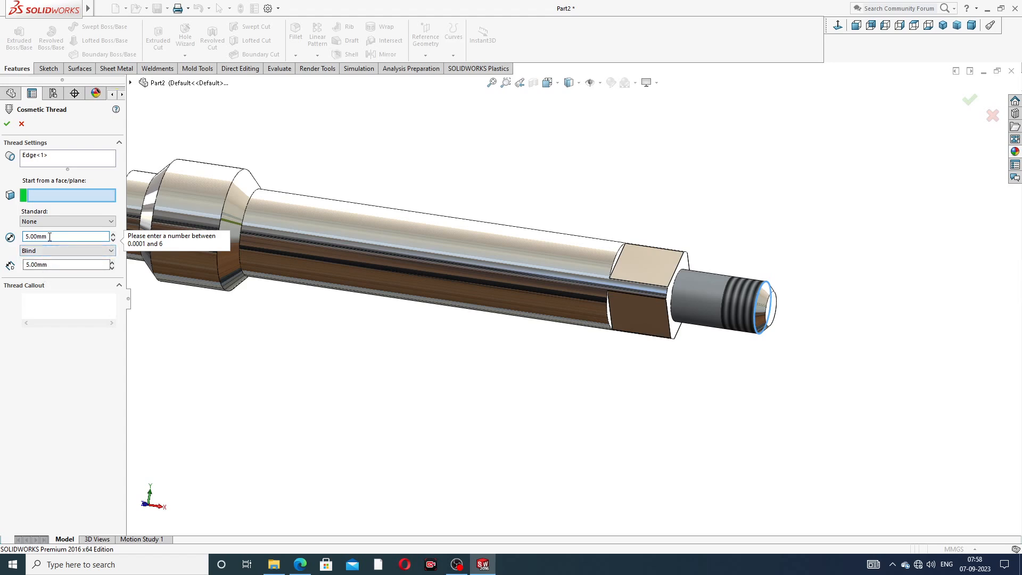
pyautogui.click(44, 253)
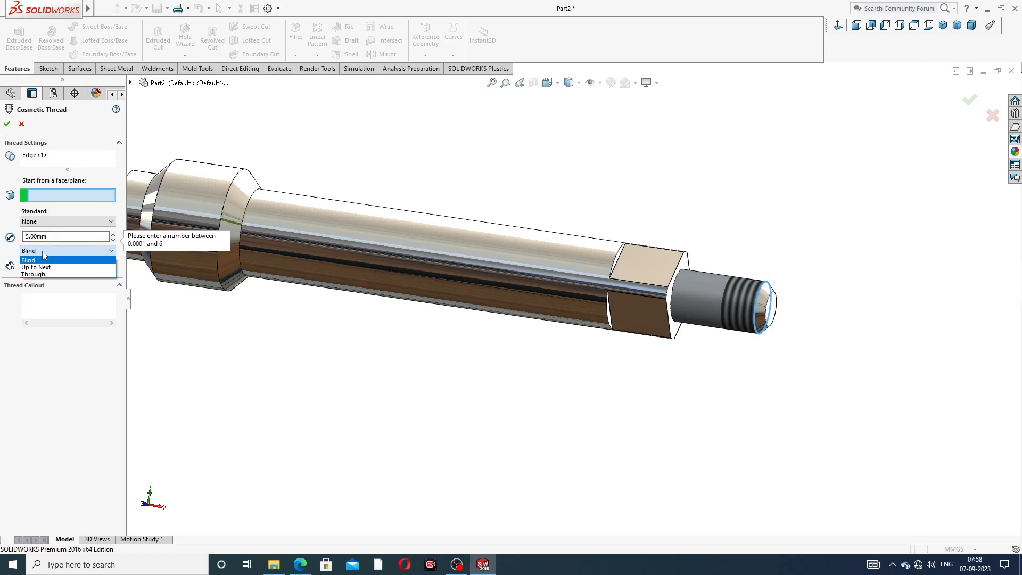
pyautogui.click(43, 251)
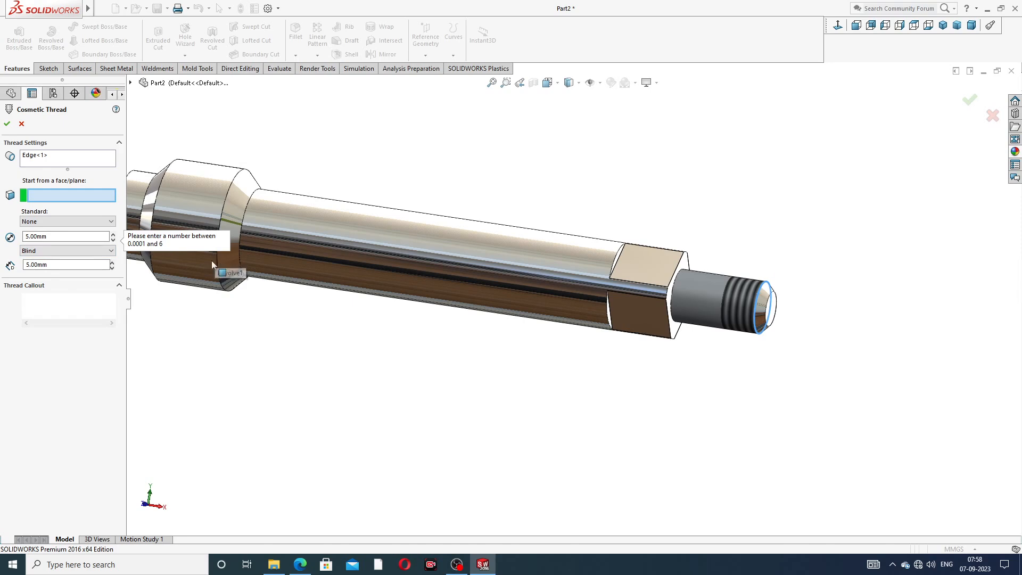
# Set the cosmetic thread's minor diameter to 5.5 mm and start it from the flat end face of the thin end
pyautogui.doubleClick(43, 239)
pyautogui.write('5.5')
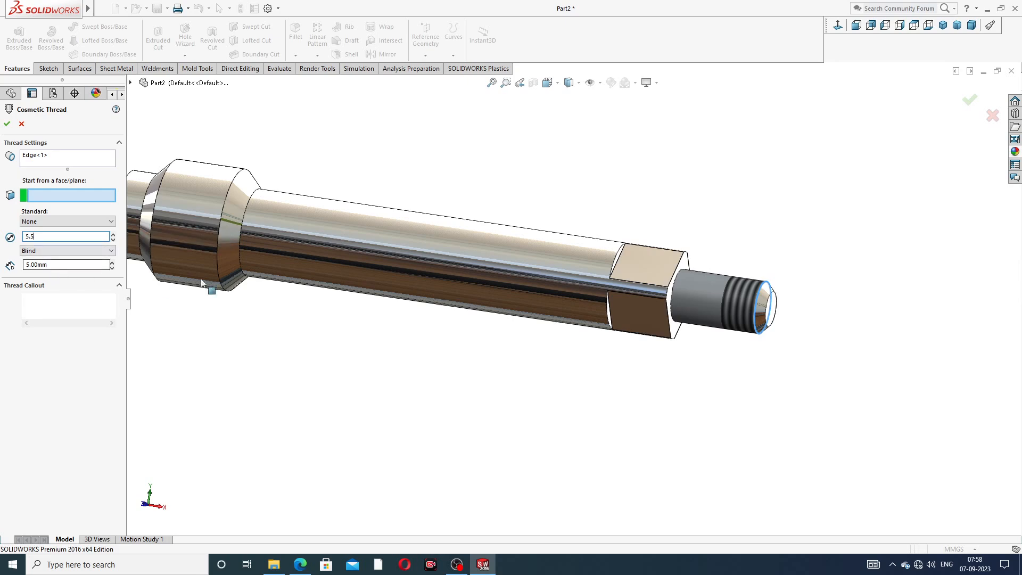
pyautogui.moveTo(754, 244); pyautogui.dragTo(757, 274, button='middle')
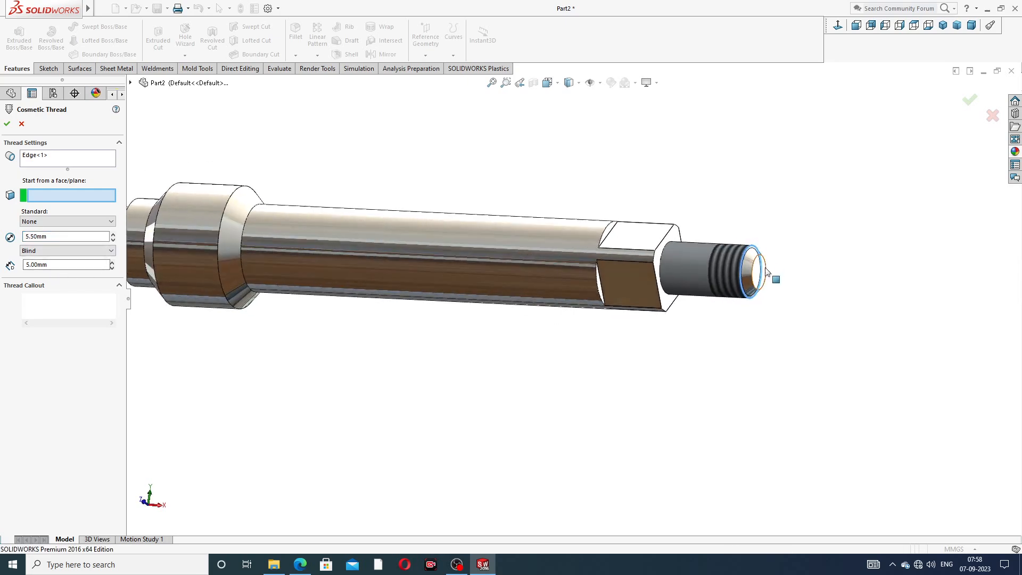
pyautogui.click(756, 274)
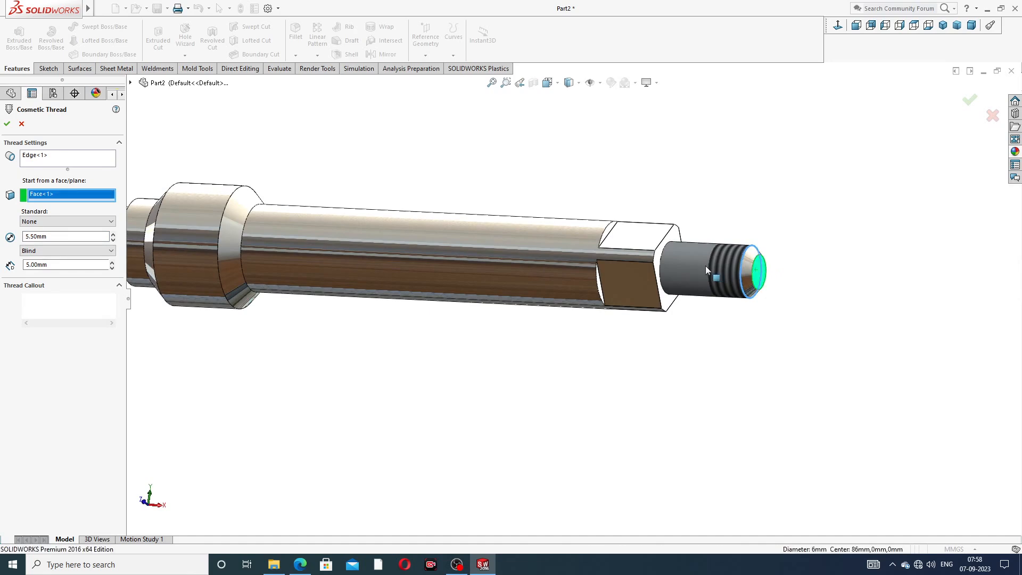
# Confirm the cosmetic thread on the thin end and show the finished spindle in the isometric view
pyautogui.moveTo(702, 263); pyautogui.dragTo(669, 250, button='middle')
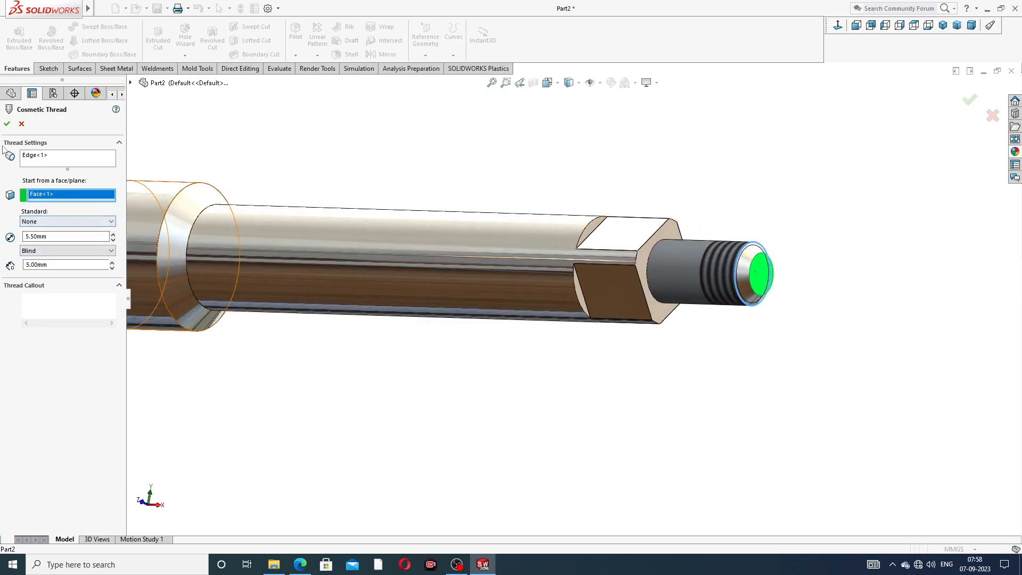
pyautogui.click(7, 124)
pyautogui.scroll(3, 553, 161)
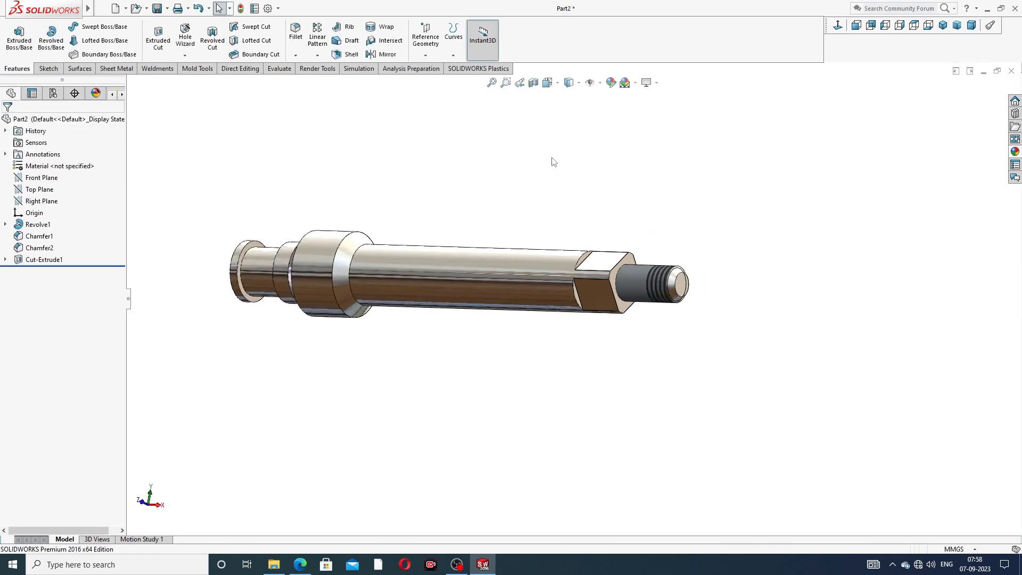
pyautogui.moveTo(471, 221); pyautogui.dragTo(403, 296, button='middle')
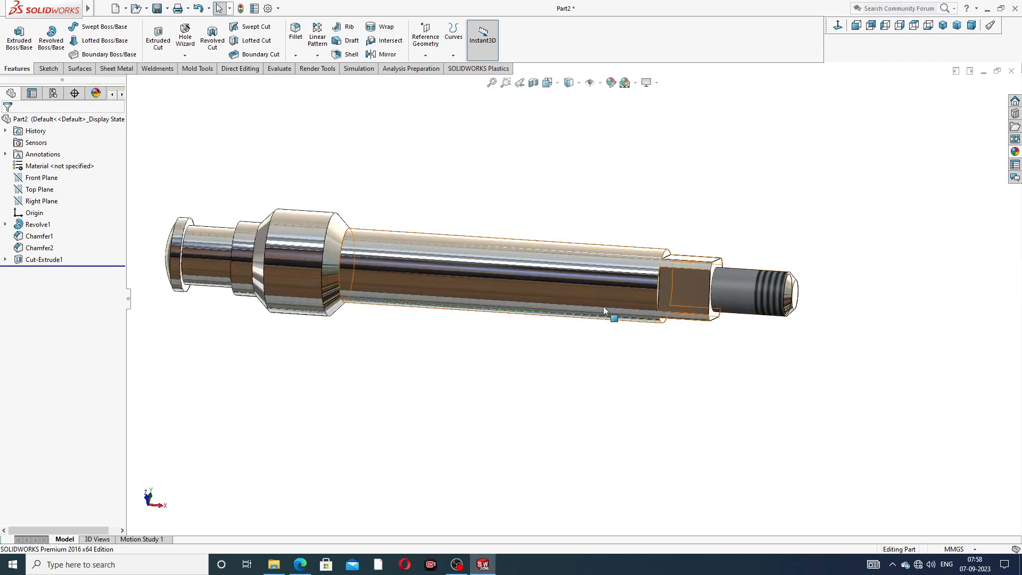
pyautogui.moveTo(603, 306); pyautogui.dragTo(605, 234, button='middle')
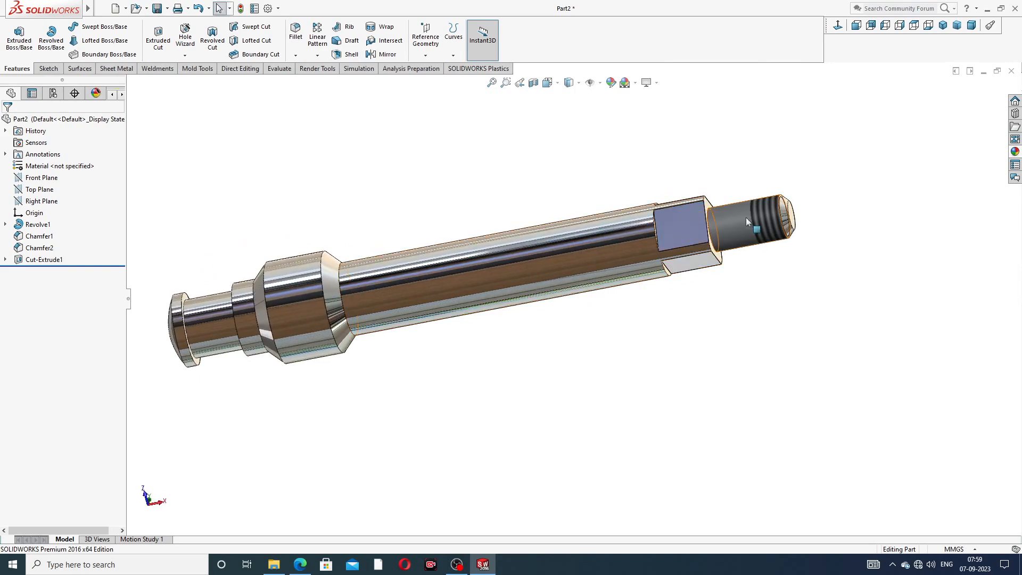
pyautogui.scroll(3, 599, 309)
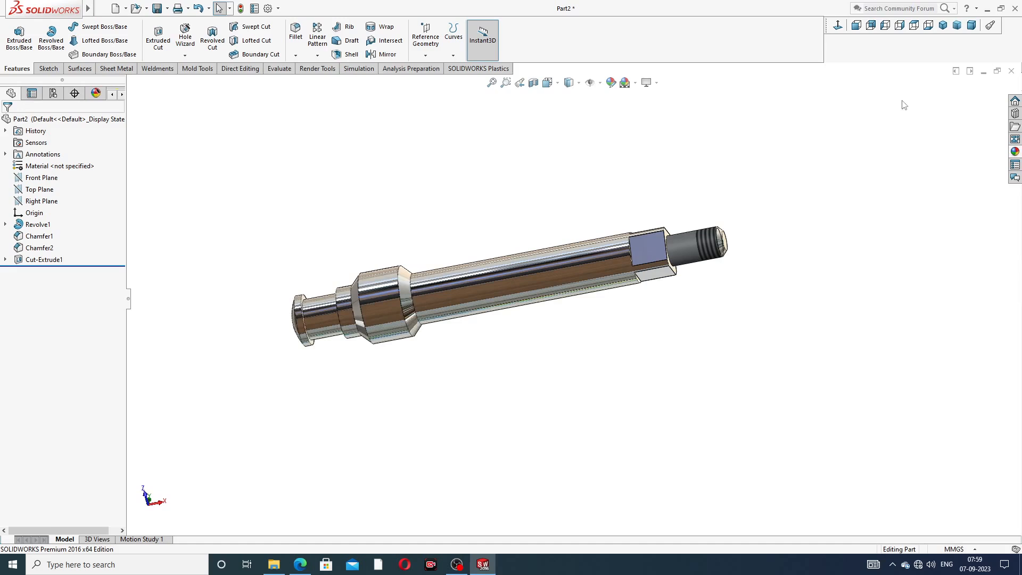
pyautogui.click(947, 29)
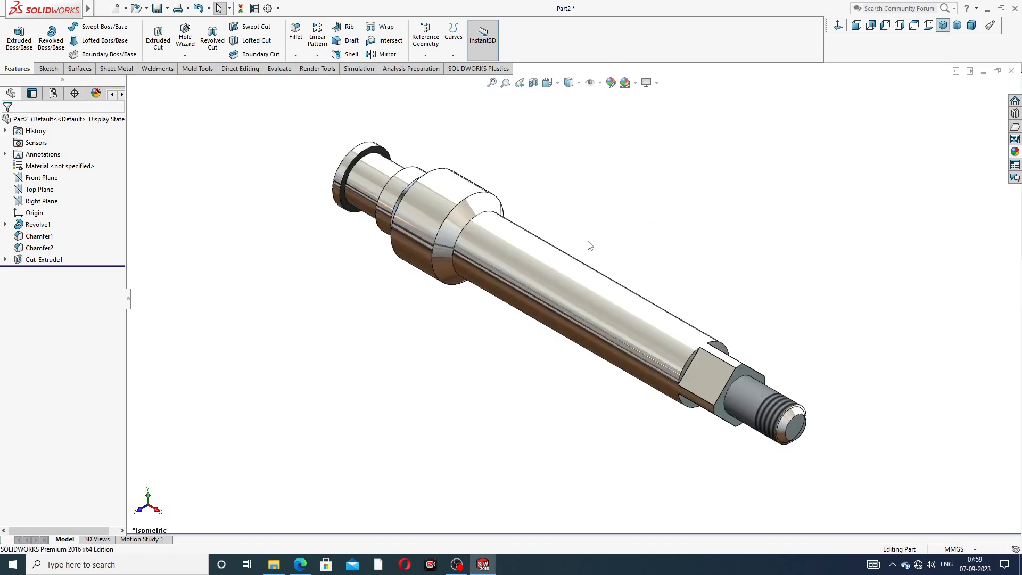
pyautogui.scroll(-2, 588, 245)
pyautogui.scroll(1, 589, 246)
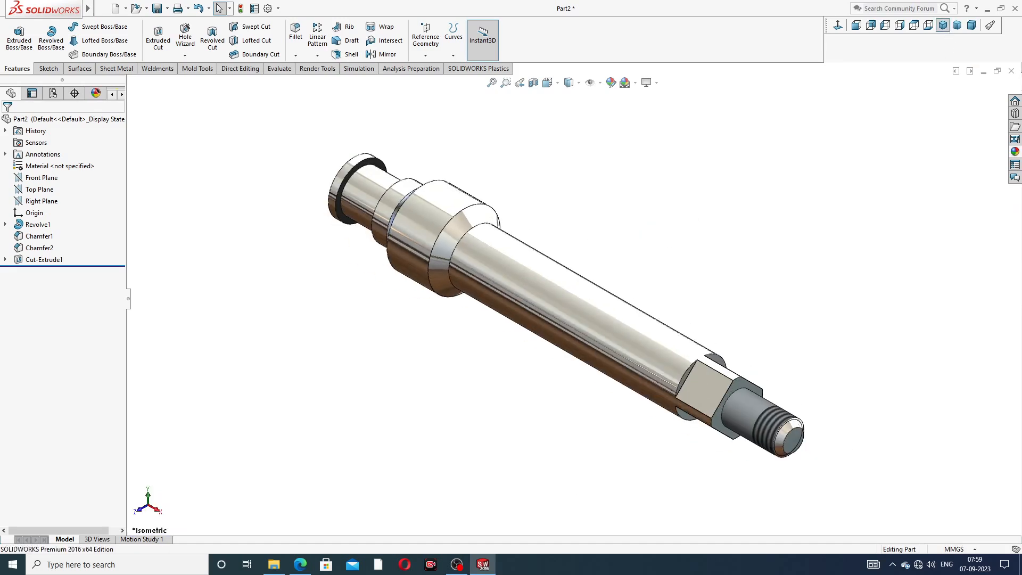
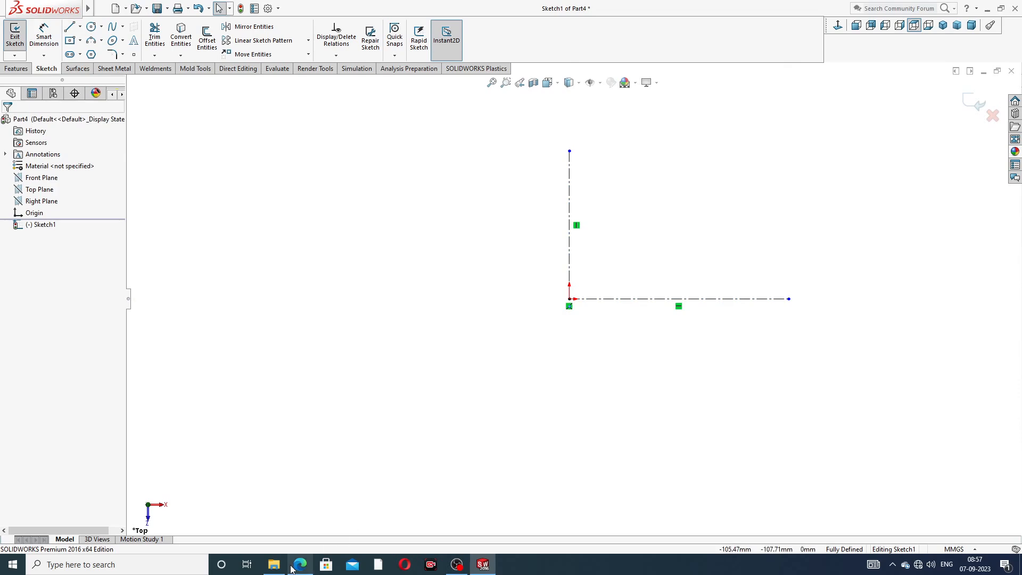
# Check the PART-06 flywheel drawing in the browser and dimension the vertical centerline of the sketch to 13 mm
pyautogui.click(299, 565)
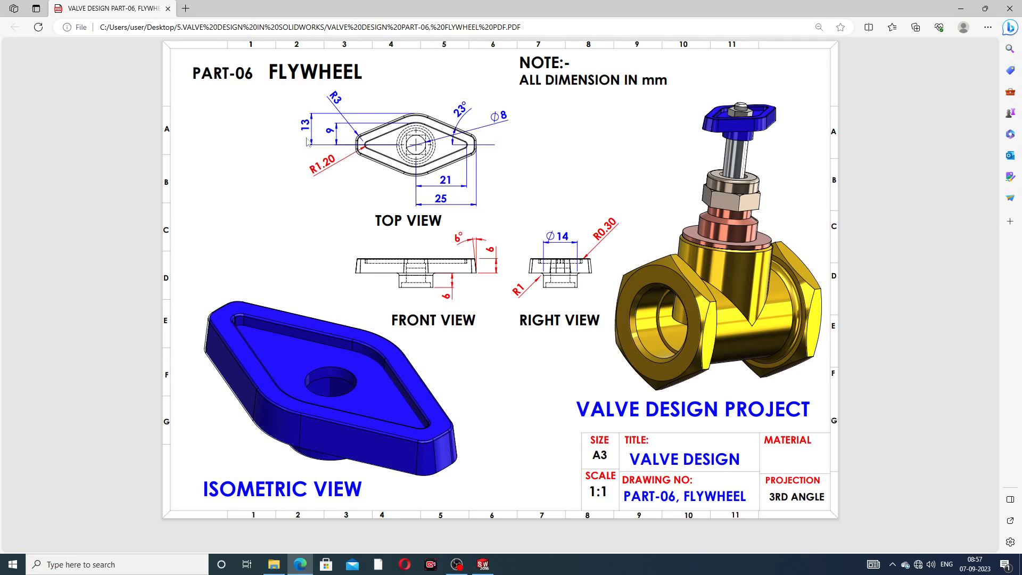
pyautogui.click(302, 565)
pyautogui.click(52, 48)
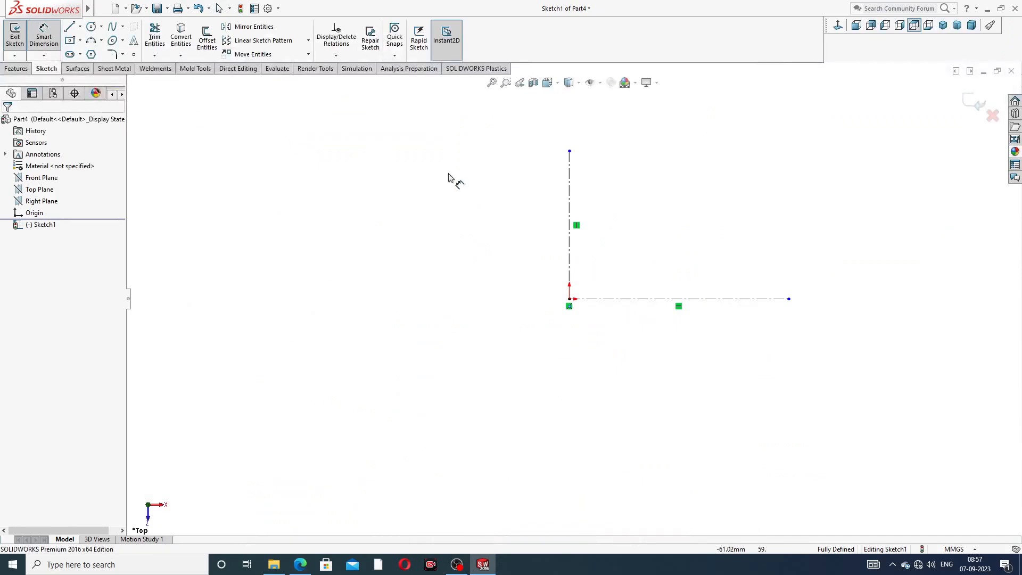
pyautogui.click(570, 196)
pyautogui.click(544, 218)
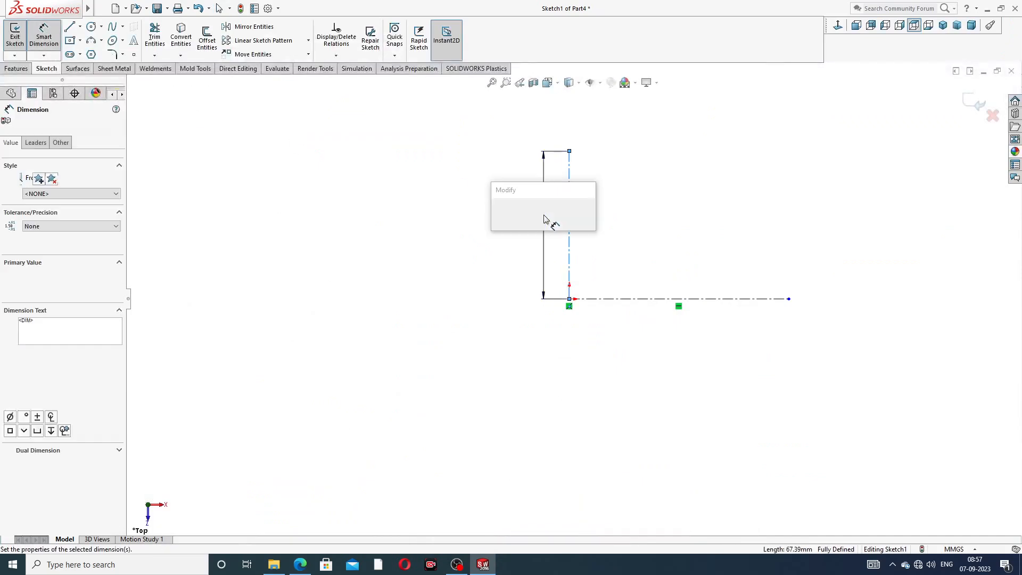
pyautogui.write('13')
pyautogui.press('Return')
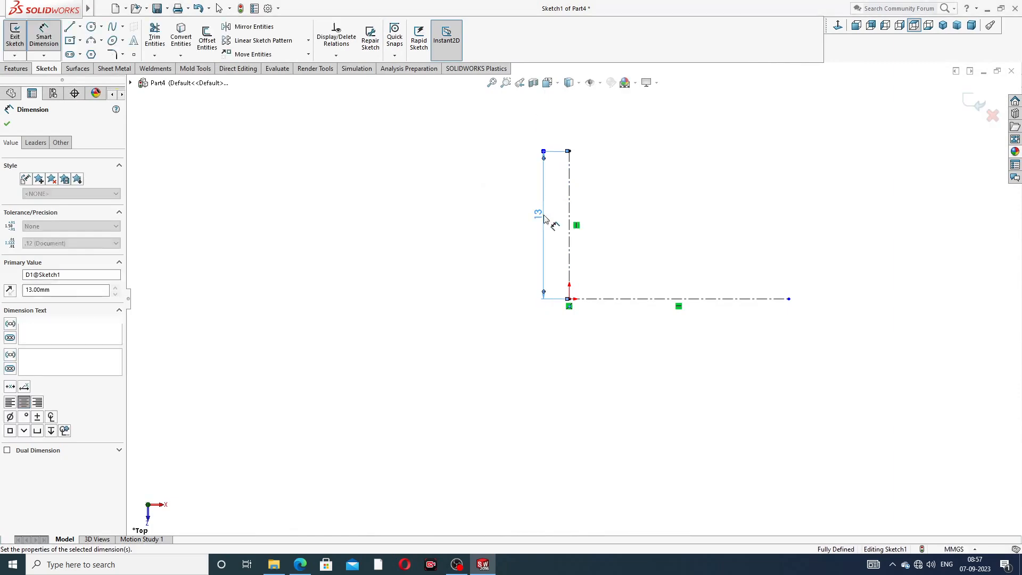
# Dimension the horizontal centerline to 25 mm and end dimensioning
pyautogui.click(615, 300)
pyautogui.click(635, 327)
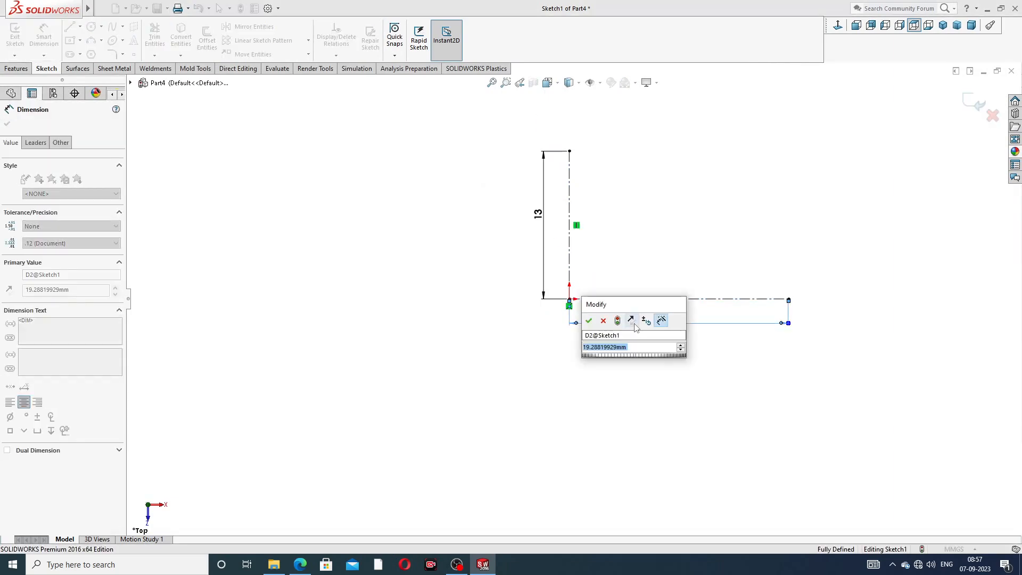
pyautogui.write('25')
pyautogui.press('Return')
pyautogui.press('Escape')
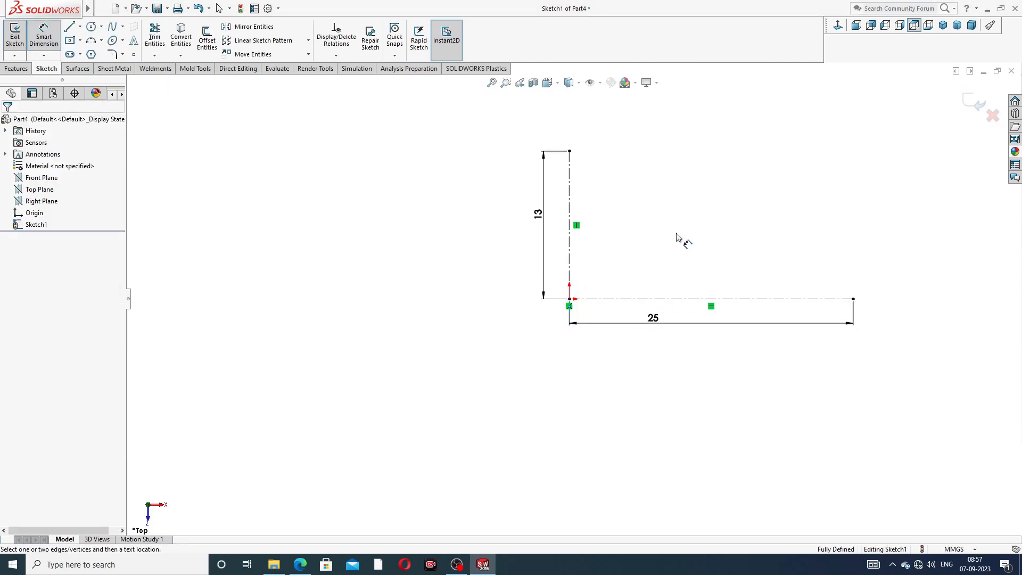
pyautogui.rightClick(395, 159)
pyautogui.click(415, 159)
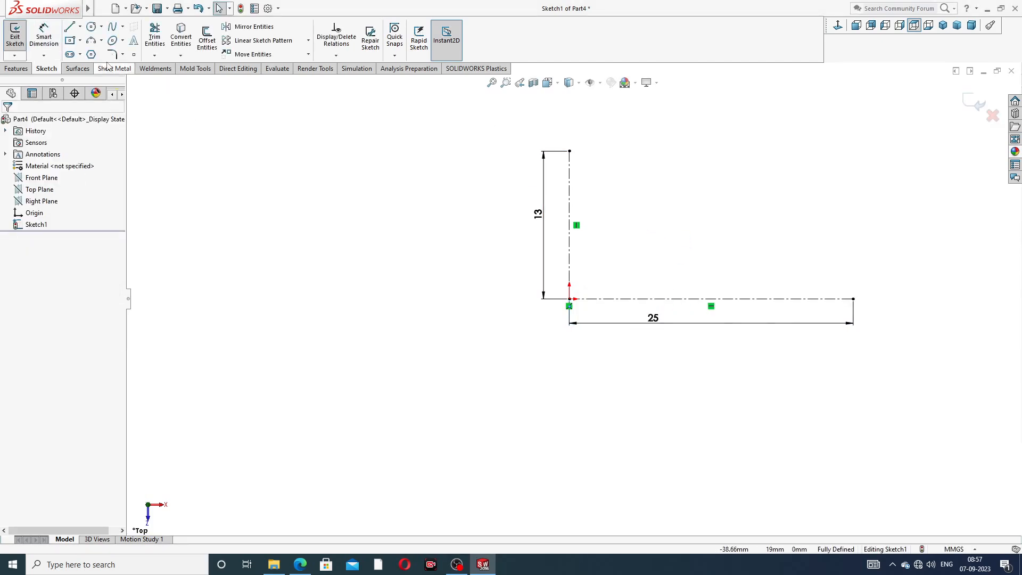
# Sketch two concentric circles centred on the origin, one through the vertical centerline's upper end and one through the horizontal centerline's outer end
pyautogui.click(91, 26)
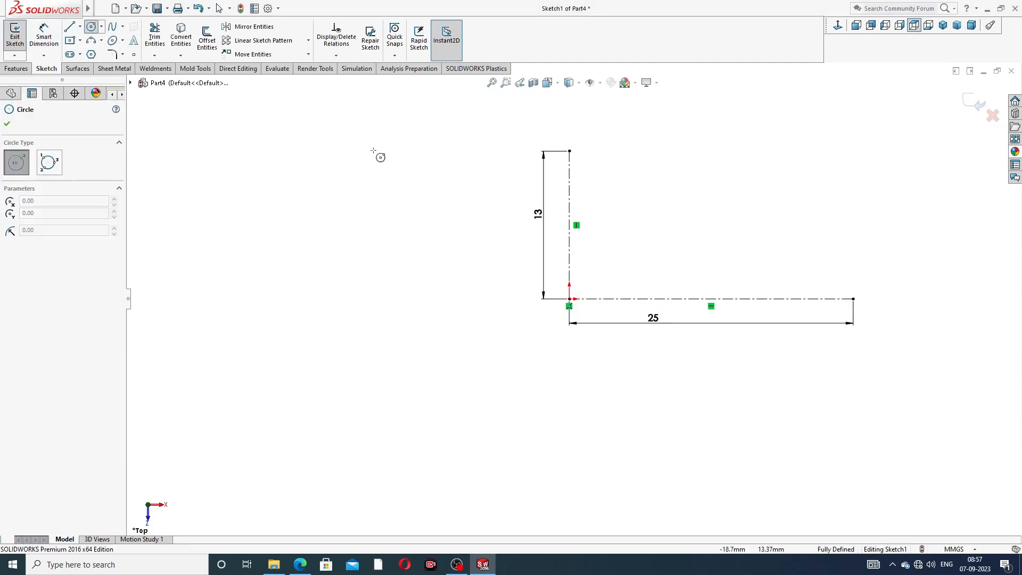
pyautogui.click(569, 299)
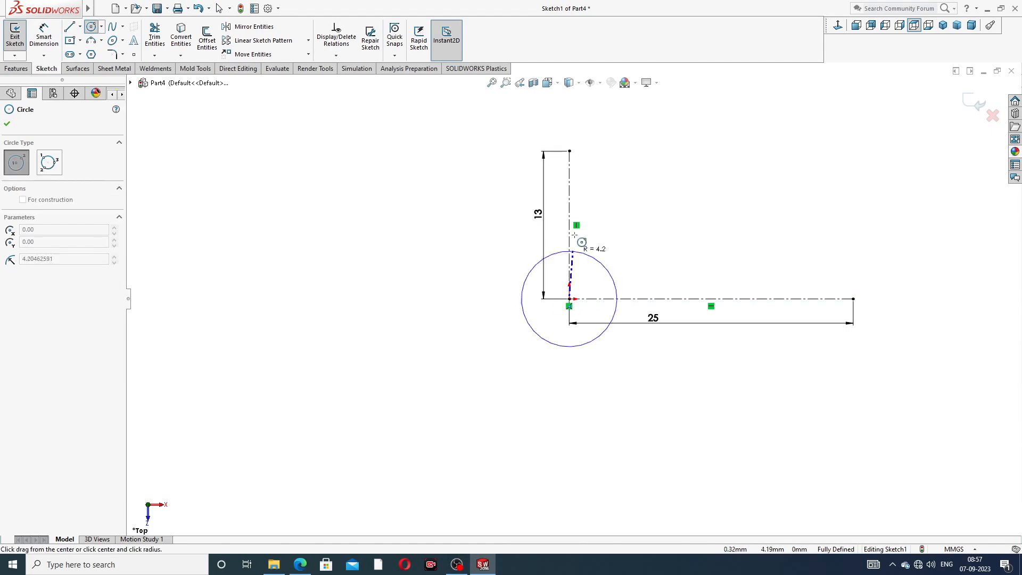
pyautogui.click(581, 150)
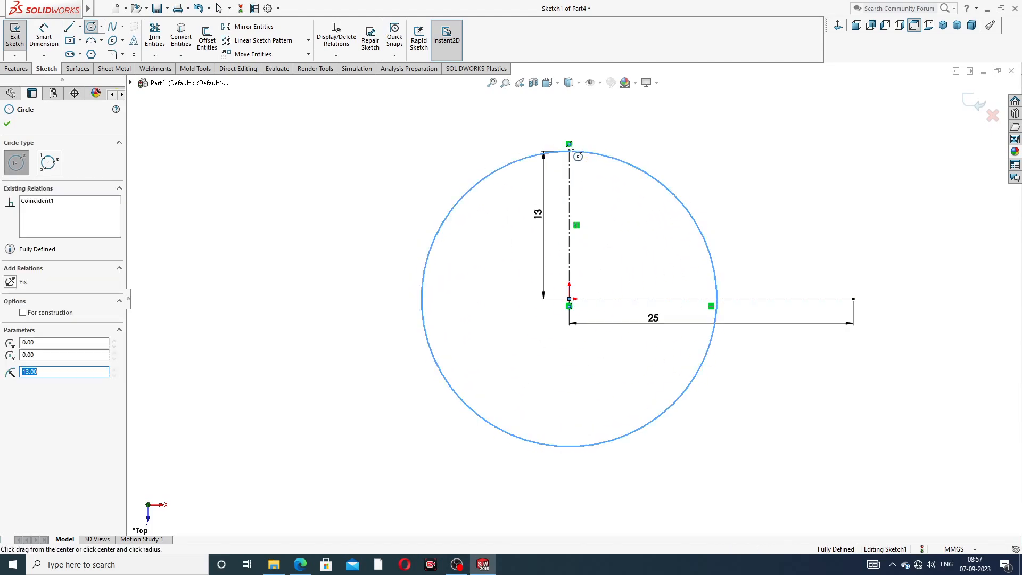
pyautogui.click(569, 298)
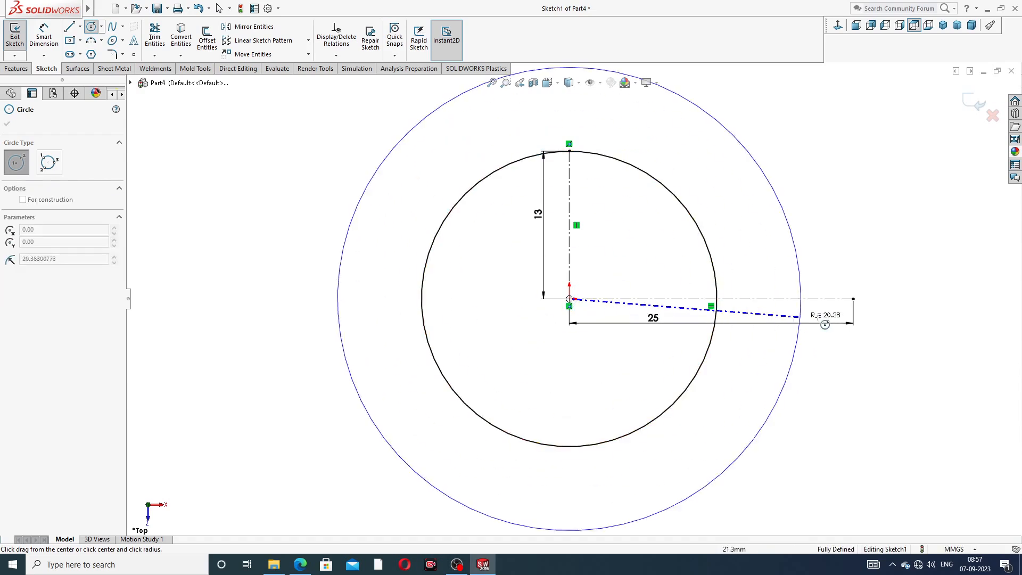
pyautogui.click(856, 300)
pyautogui.rightClick(882, 224)
pyautogui.click(898, 231)
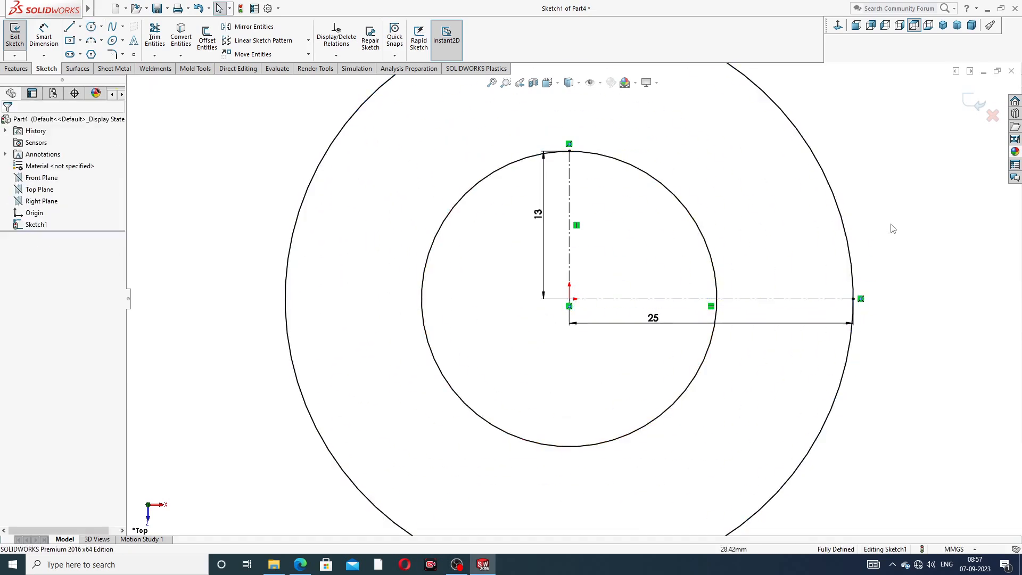
pyautogui.press('f')
pyautogui.press('z')
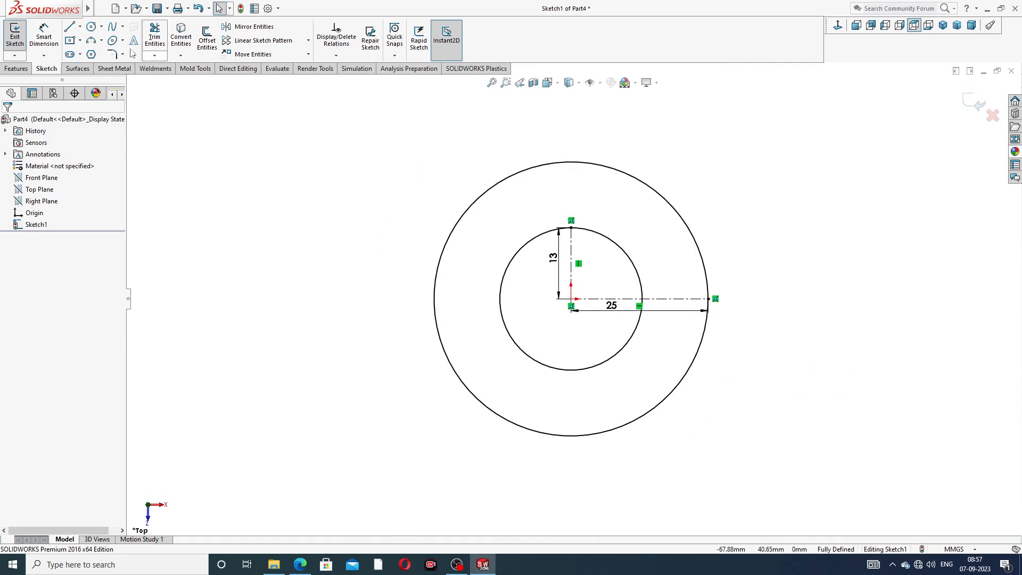
# Sketch a sloping line about 21 mm long, tangent to the inner circle's upper right and ending on the outer circle above the horizontal centerline
pyautogui.click(69, 27)
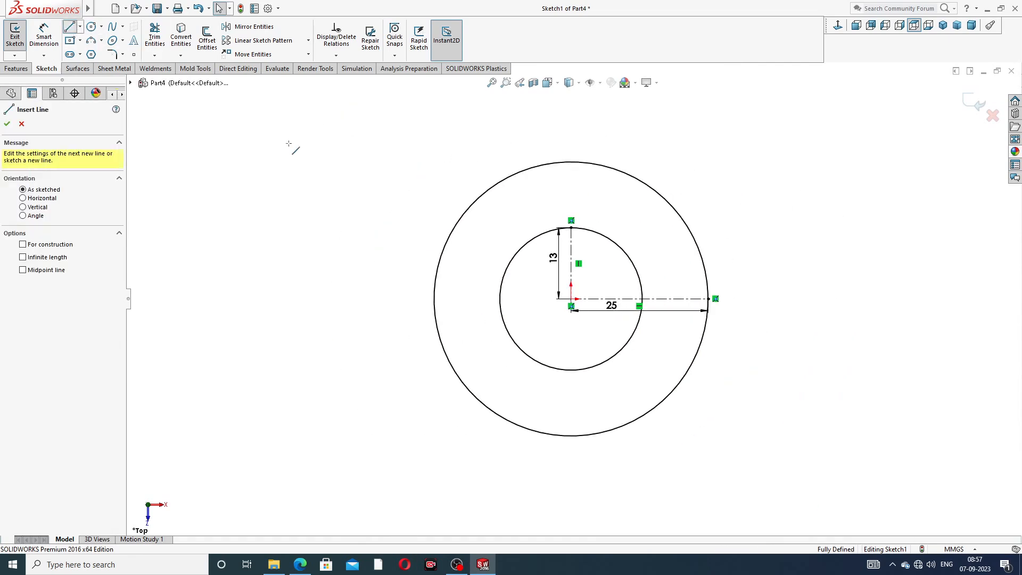
pyautogui.click(604, 235)
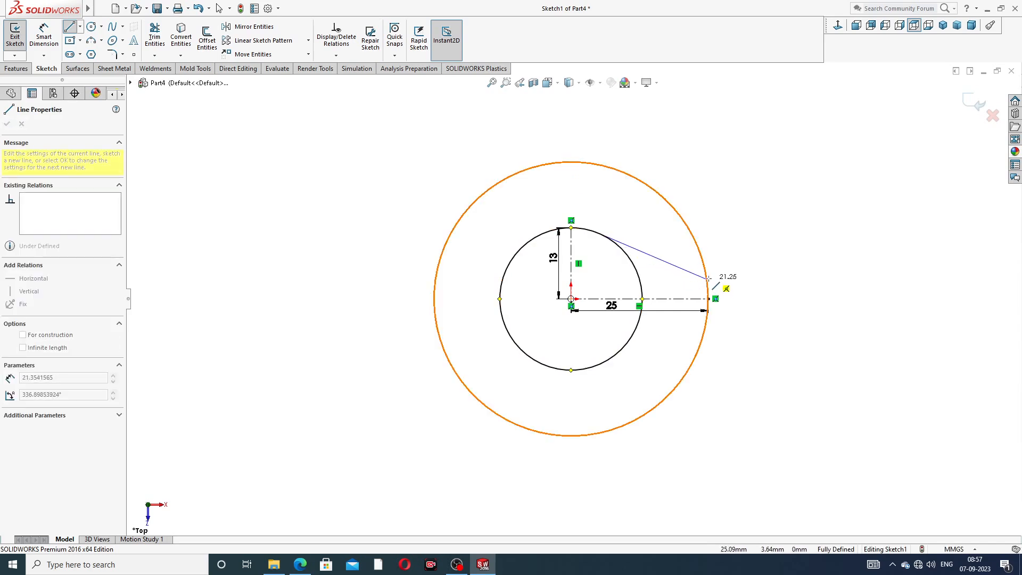
pyautogui.click(707, 277)
pyautogui.rightClick(762, 201)
pyautogui.click(786, 240)
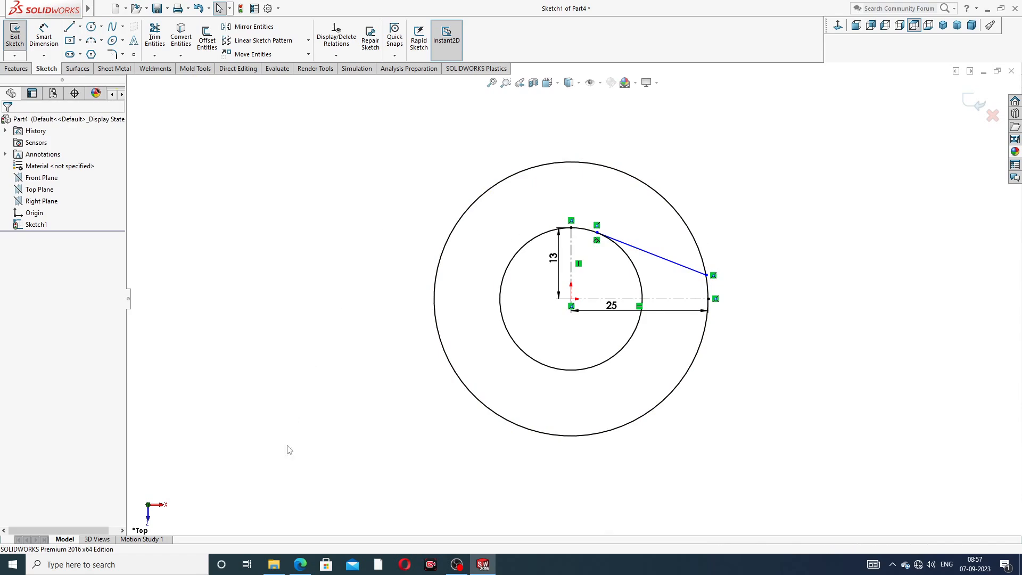
# Check the flywheel drawing in the browser and dimension the angle between the sloping line and the horizontal centerline to 23°
pyautogui.click(300, 564)
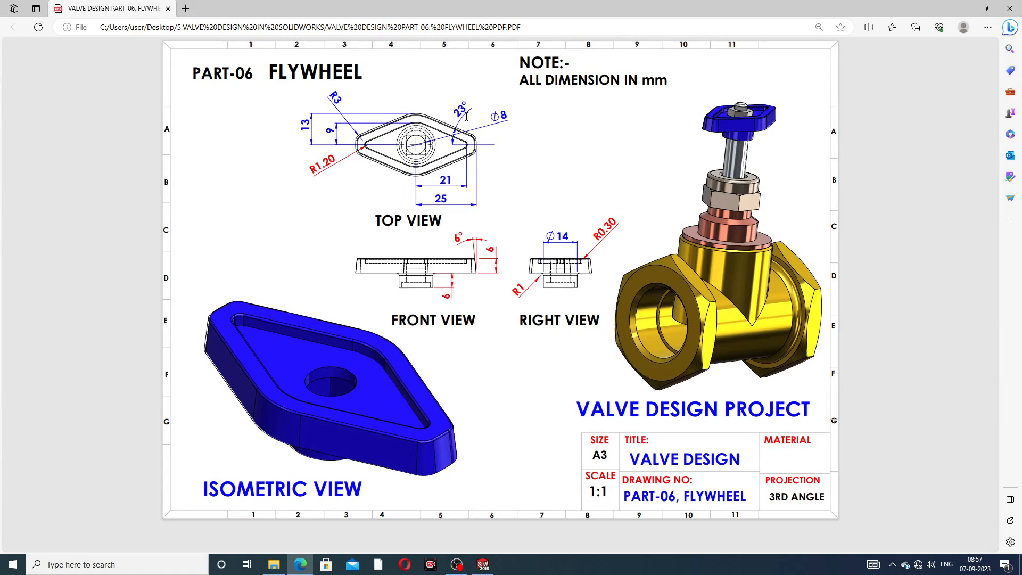
pyautogui.click(300, 564)
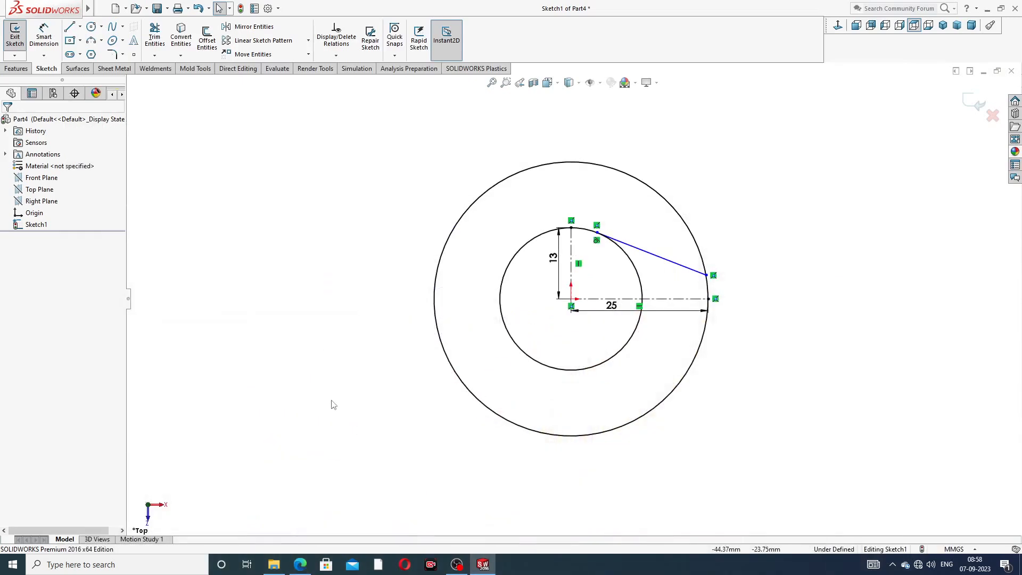
pyautogui.click(45, 36)
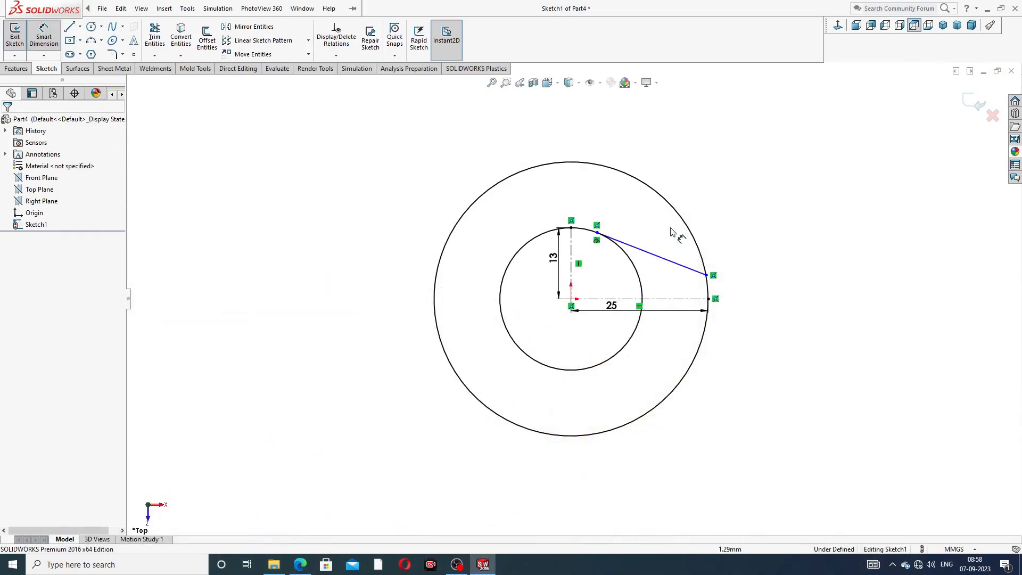
pyautogui.click(687, 274)
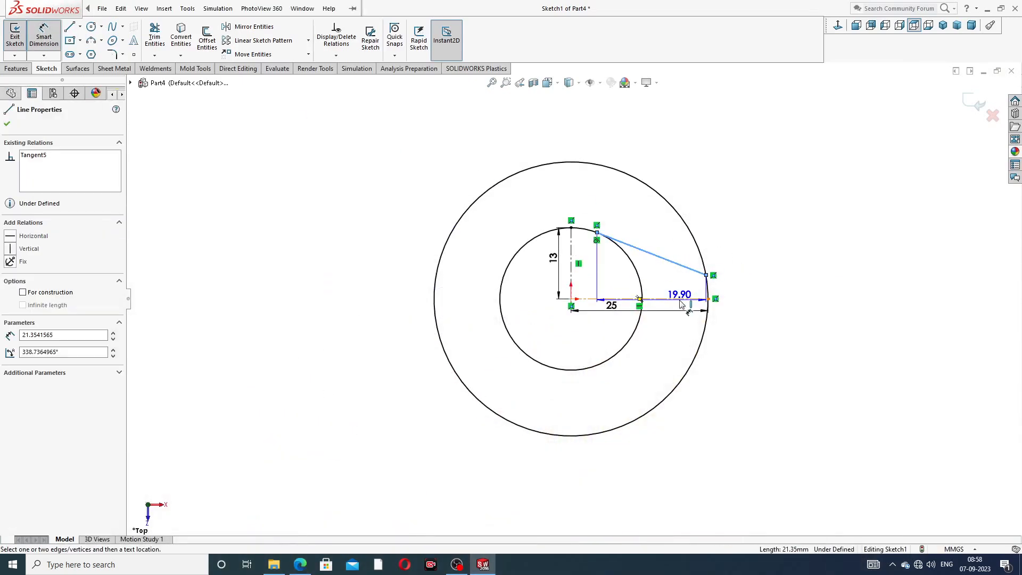
pyautogui.click(680, 296)
pyautogui.click(676, 290)
pyautogui.write('23')
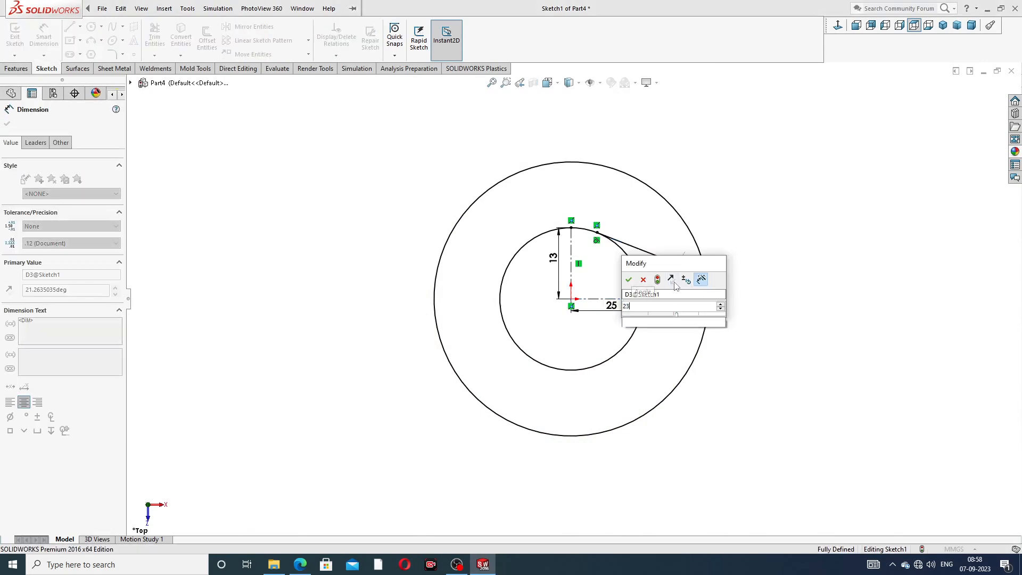
pyautogui.press('Return')
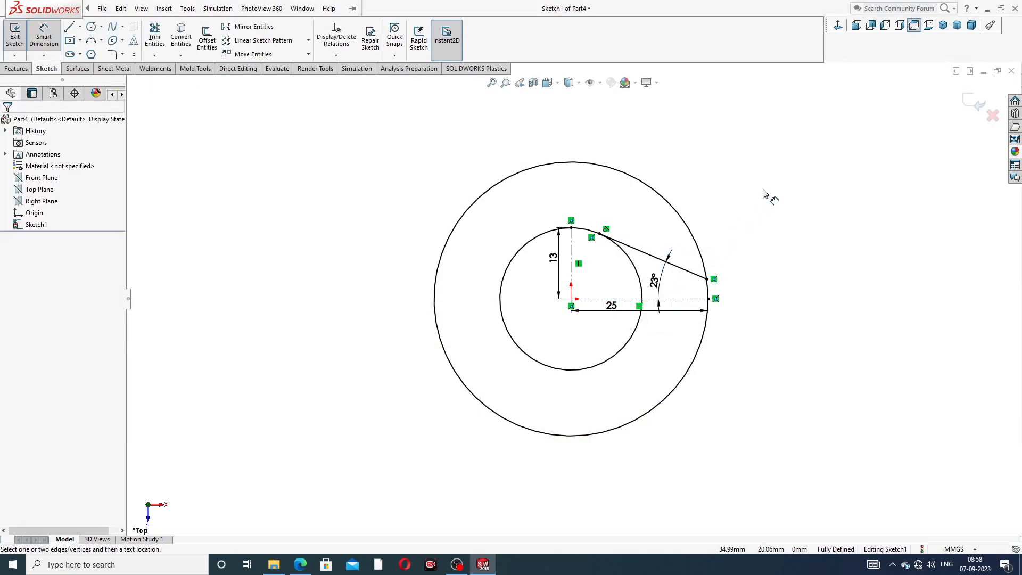
pyautogui.rightClick(766, 197)
pyautogui.click(791, 159)
# Mirror the sloping line about the horizontal centerline, keeping the original
pyautogui.scroll(-2, 660, 266)
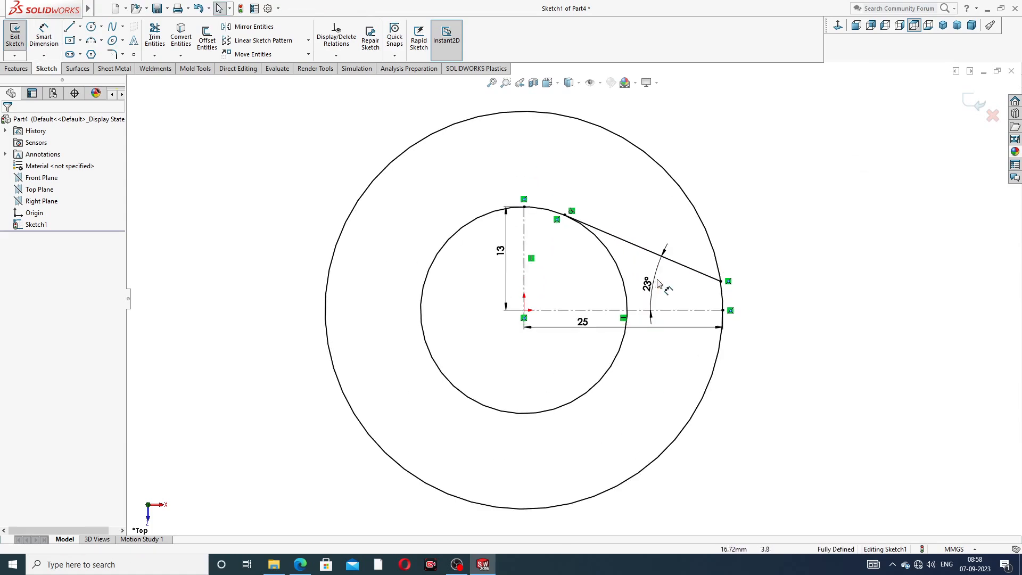
pyautogui.click(254, 26)
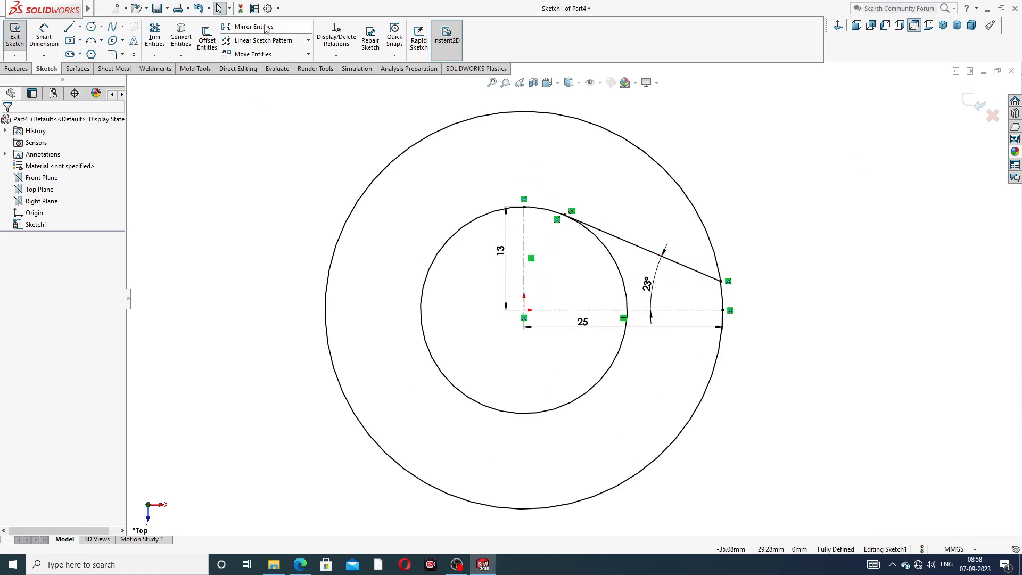
pyautogui.click(637, 245)
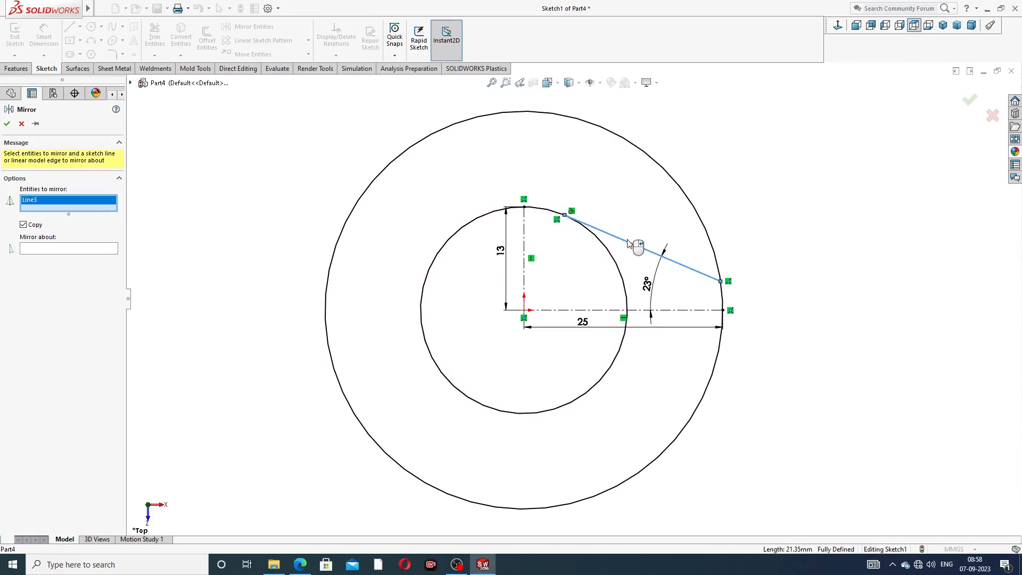
pyautogui.click(113, 249)
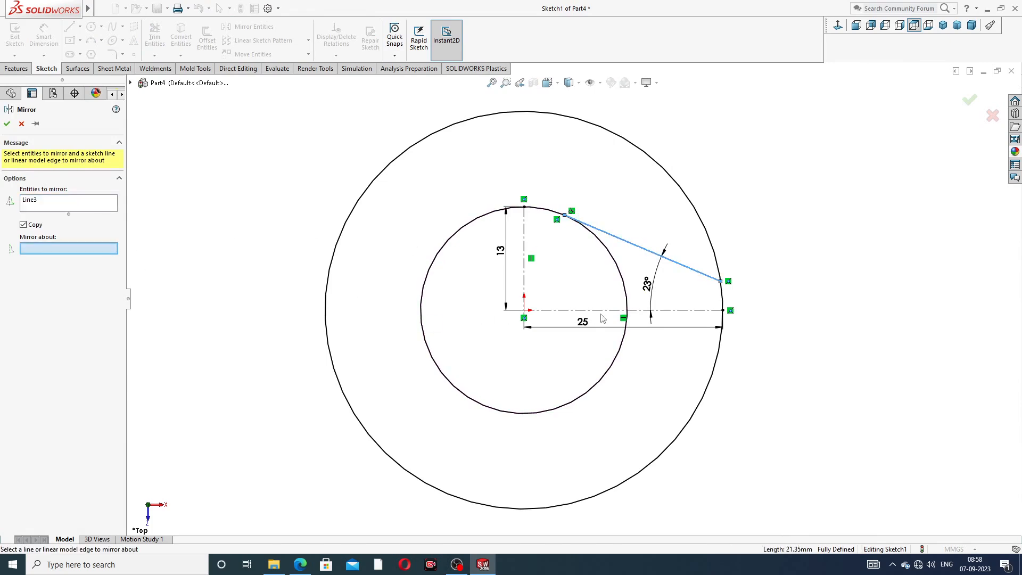
pyautogui.click(639, 311)
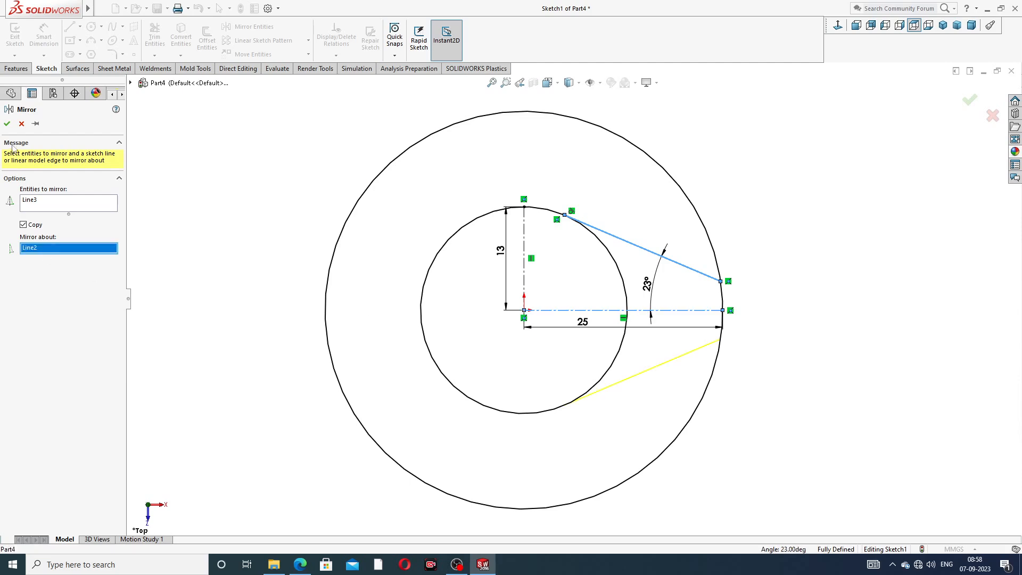
pyautogui.click(7, 124)
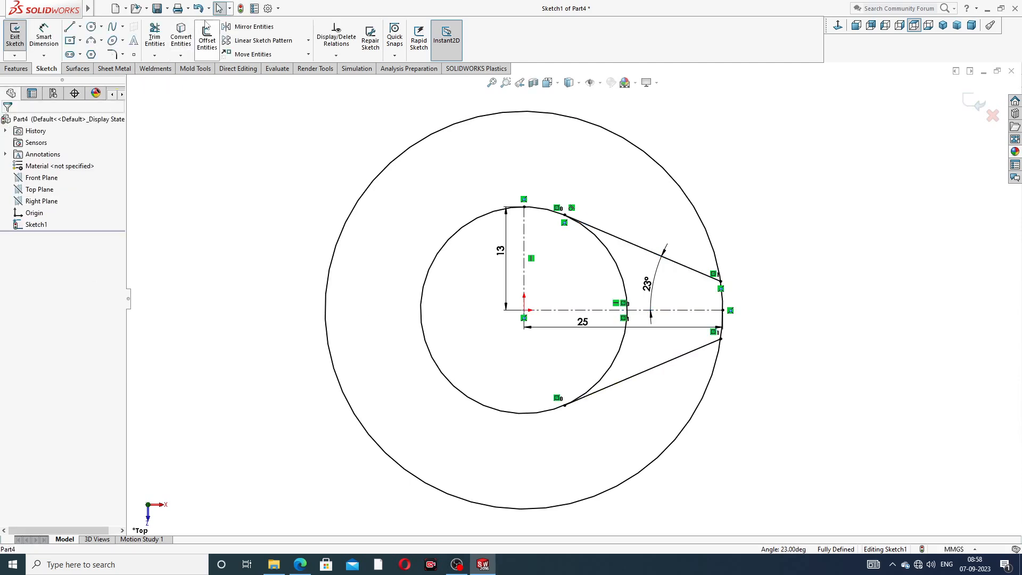
# Mirror both sloping lines about the vertical centerline to form the opposite half of the profile
pyautogui.click(250, 26)
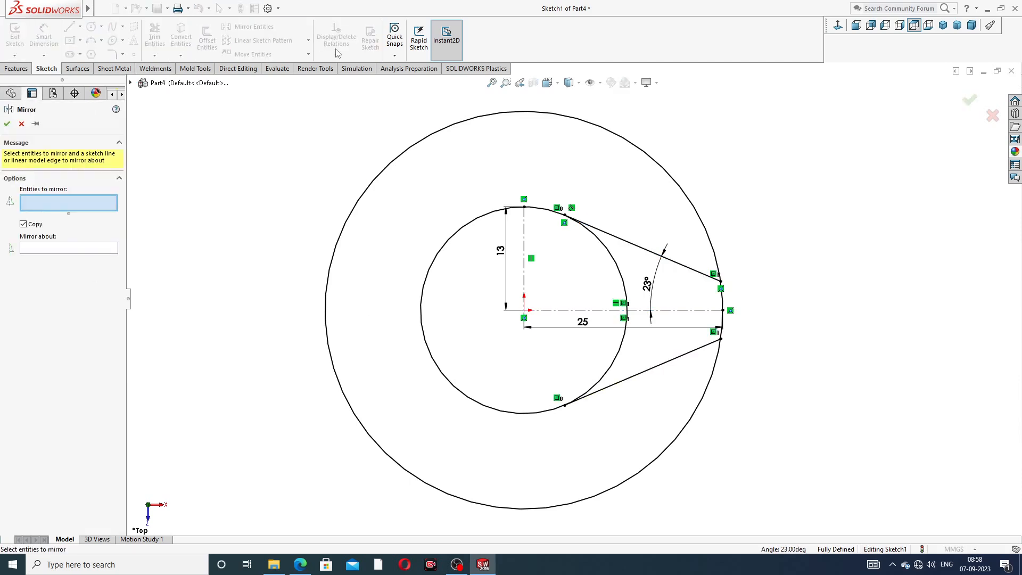
pyautogui.click(695, 273)
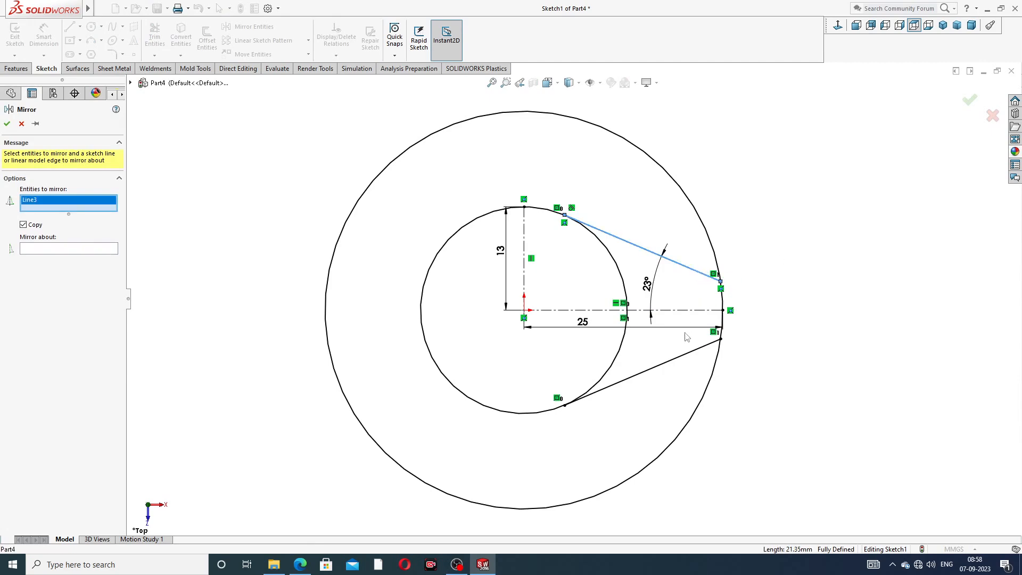
pyautogui.click(686, 354)
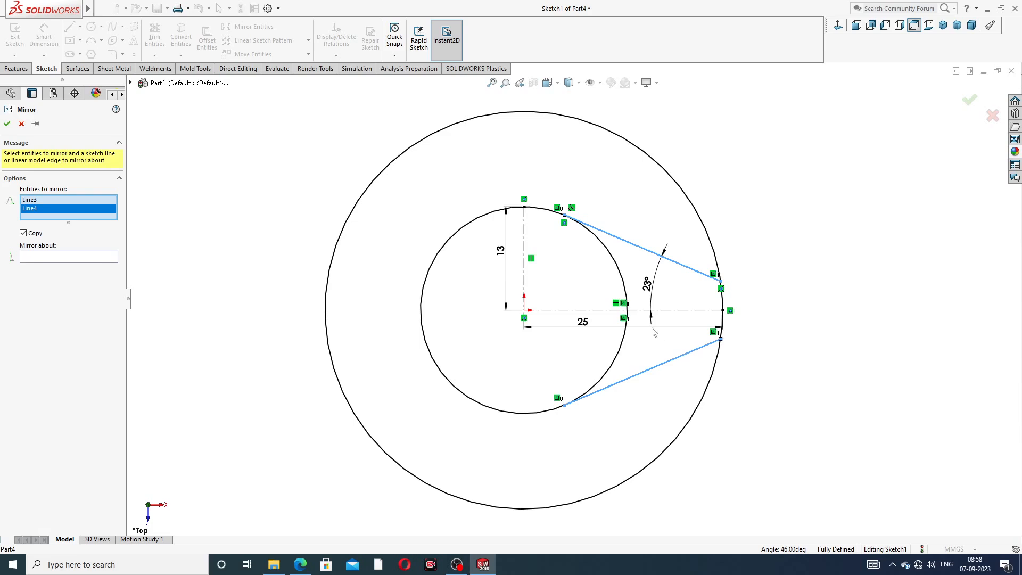
pyautogui.click(112, 258)
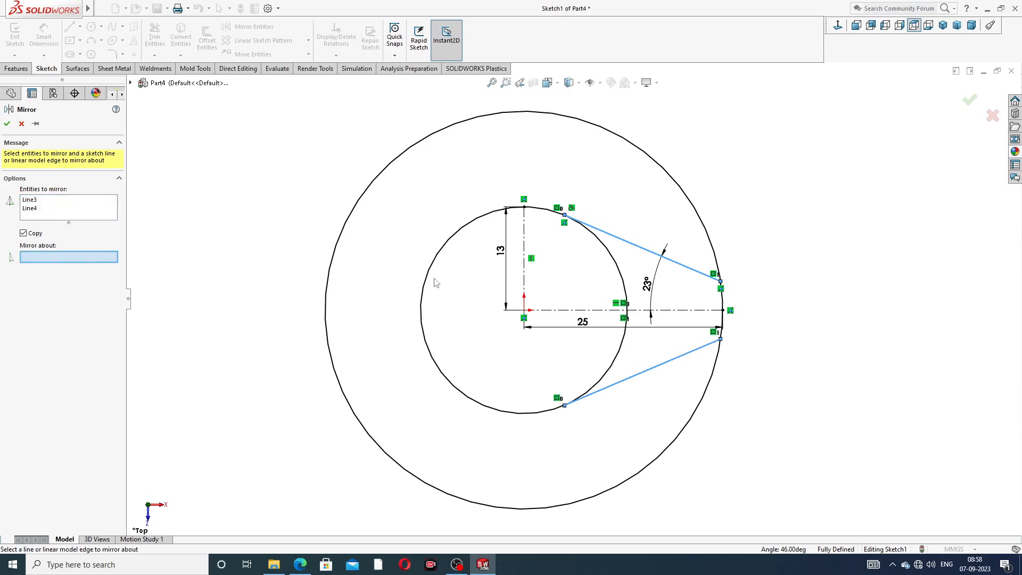
pyautogui.click(524, 272)
pyautogui.click(7, 124)
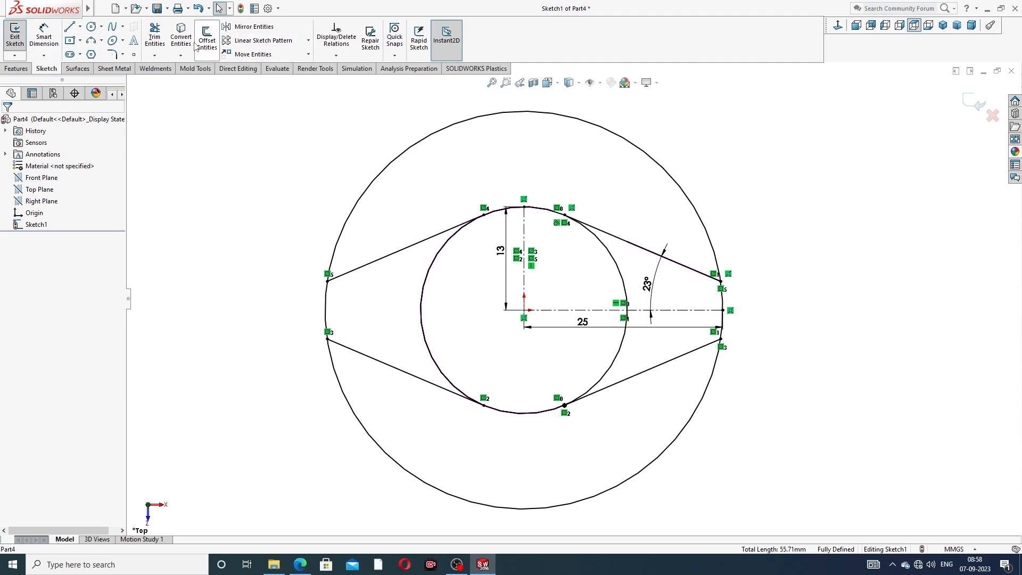
# Trim the outer circle's upper and lower arcs and the inner circle's side arcs to leave a closed diamond-shaped outline
pyautogui.click(162, 46)
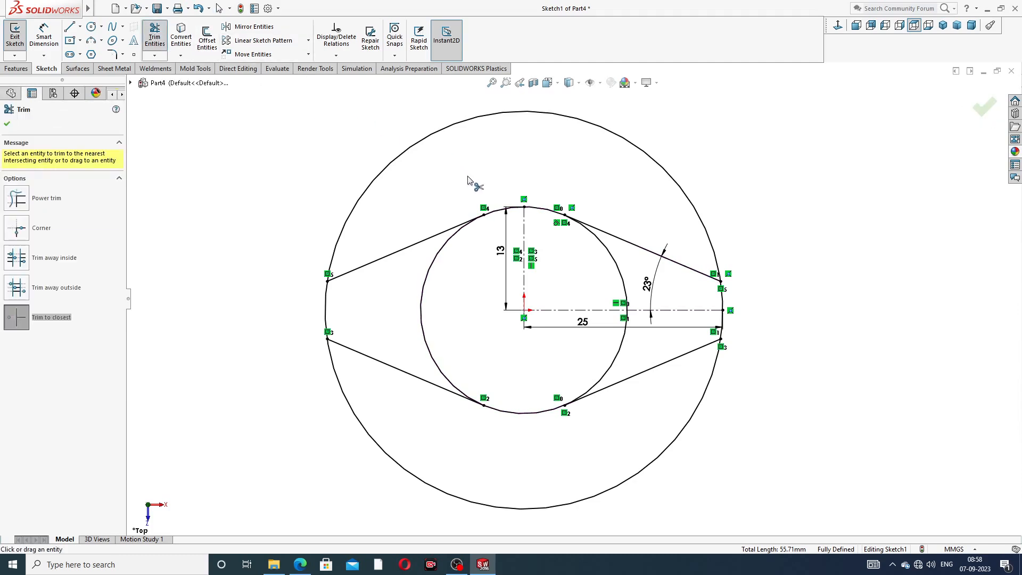
pyautogui.click(486, 118)
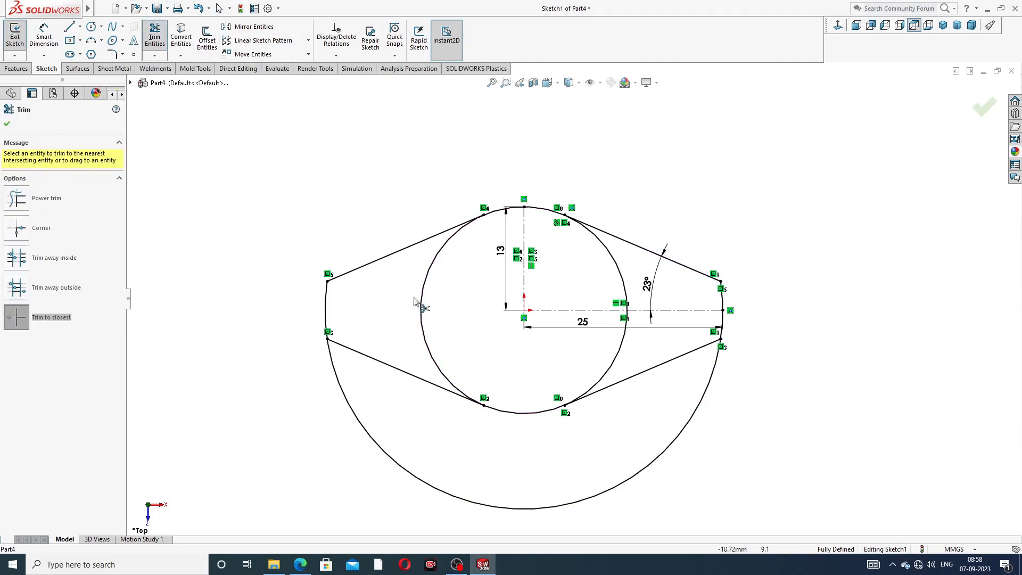
pyautogui.click(366, 436)
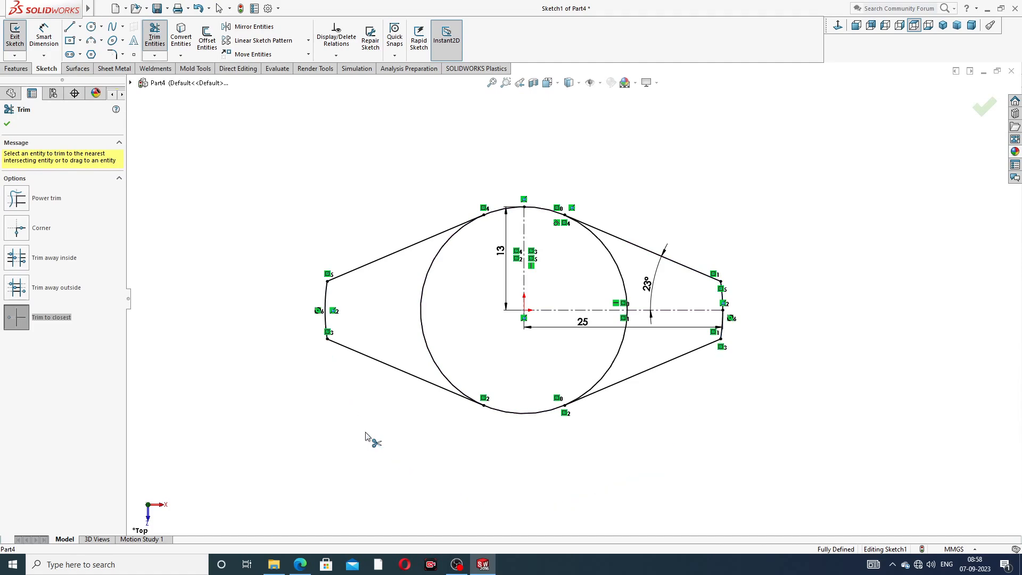
pyautogui.click(610, 364)
pyautogui.click(626, 291)
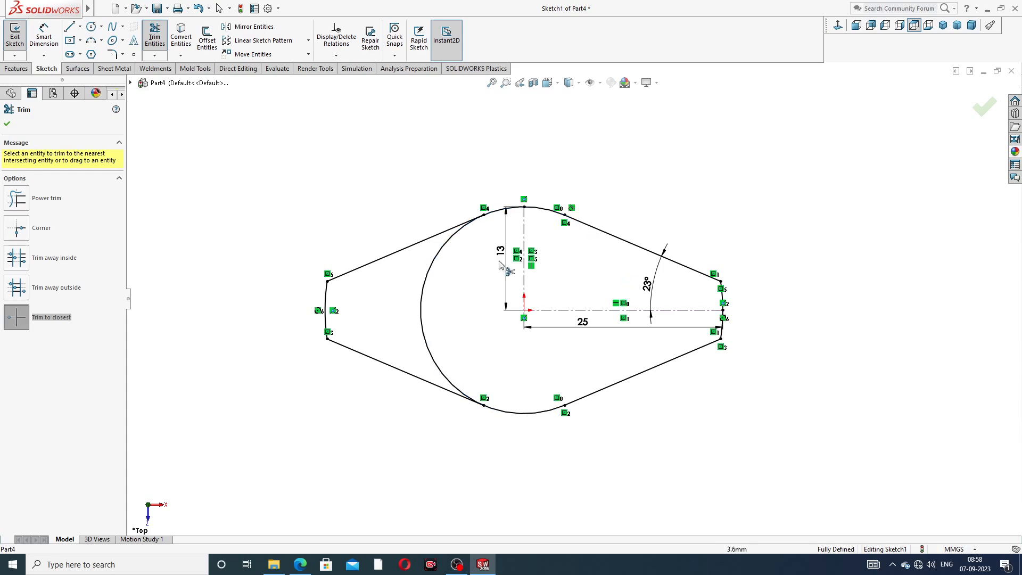
pyautogui.click(434, 263)
pyautogui.scroll(2, 455, 276)
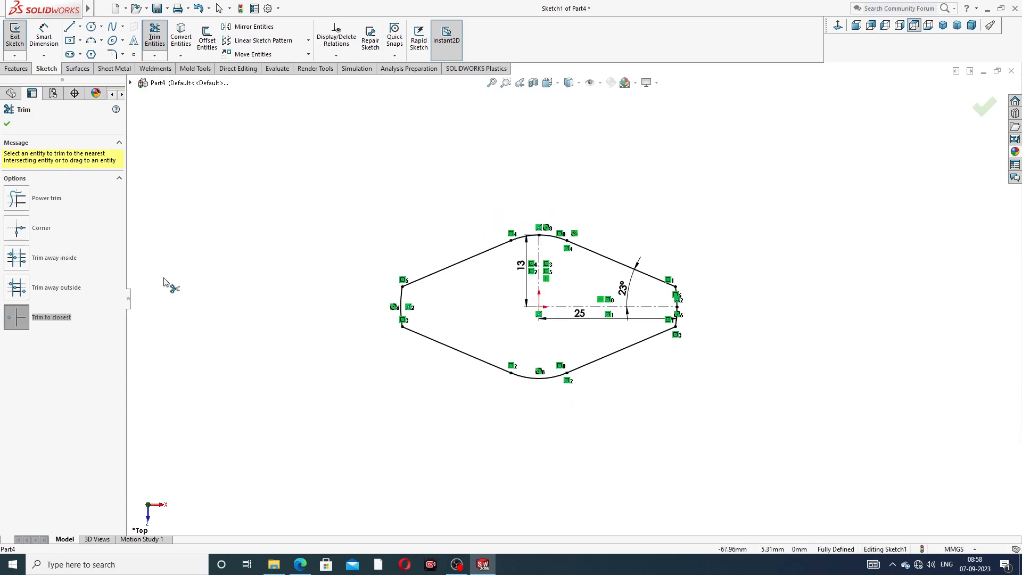
pyautogui.click(8, 124)
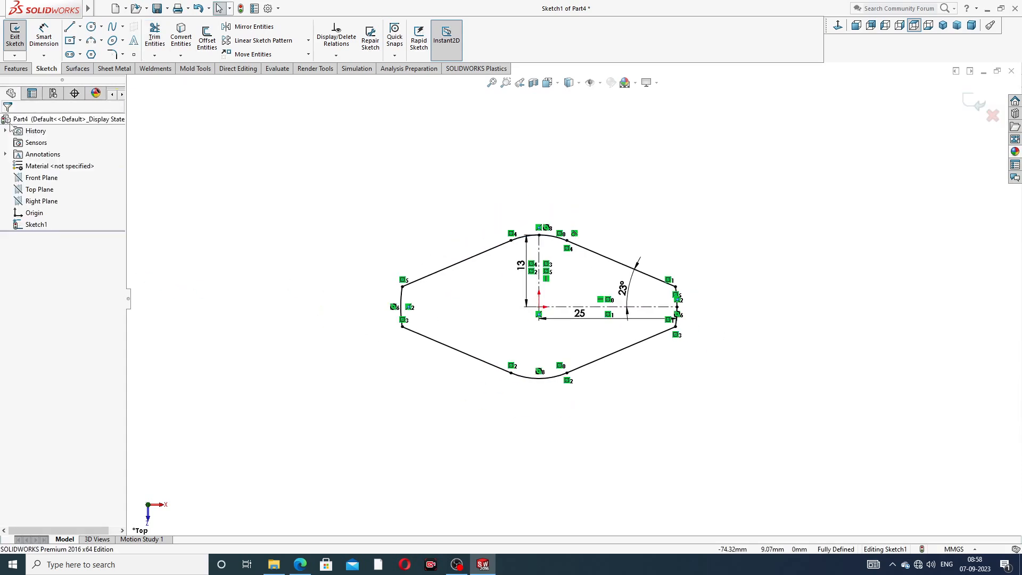
# Check the flywheel drawing in the browser and round the outline's four end corners with 3 mm sketch fillets
pyautogui.click(299, 564)
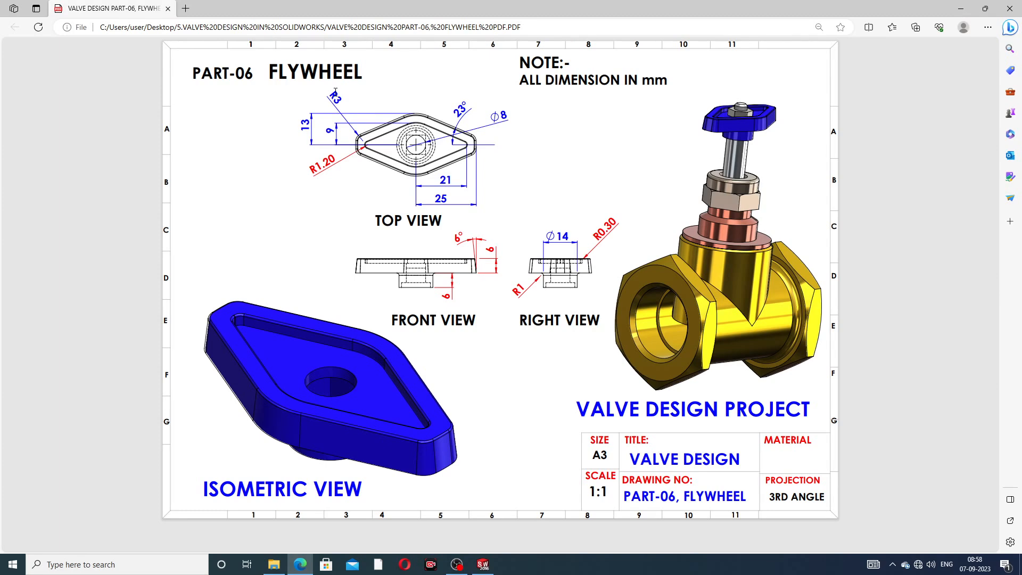
pyautogui.click(303, 563)
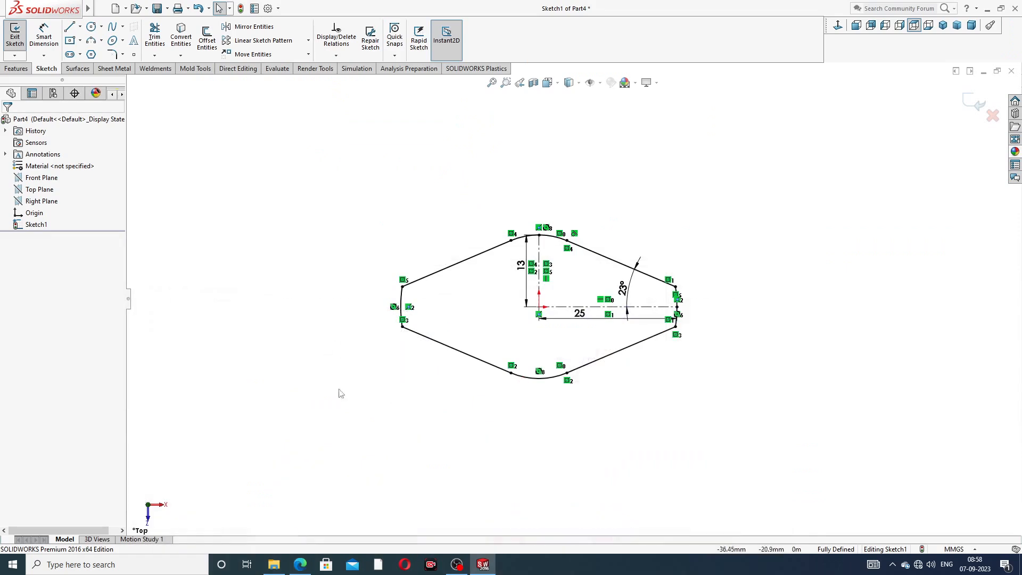
pyautogui.click(123, 53)
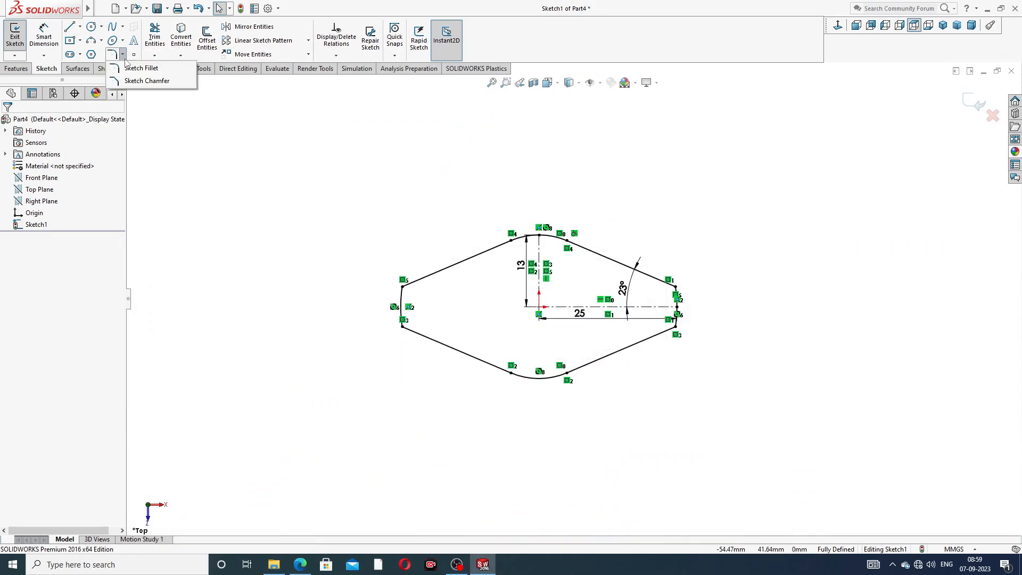
pyautogui.click(139, 66)
pyautogui.scroll(-3, 482, 376)
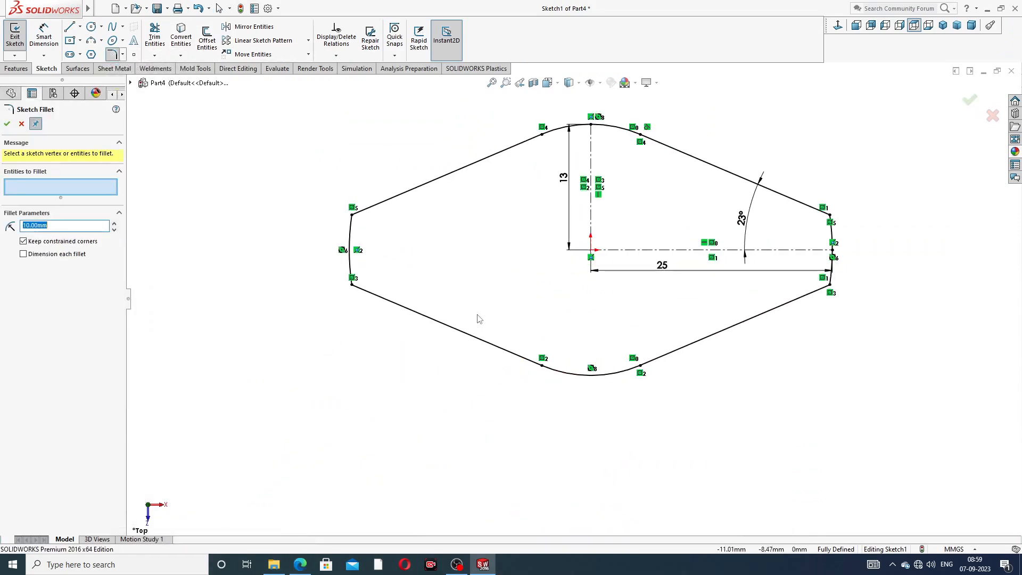
pyautogui.write('3')
pyautogui.click(353, 216)
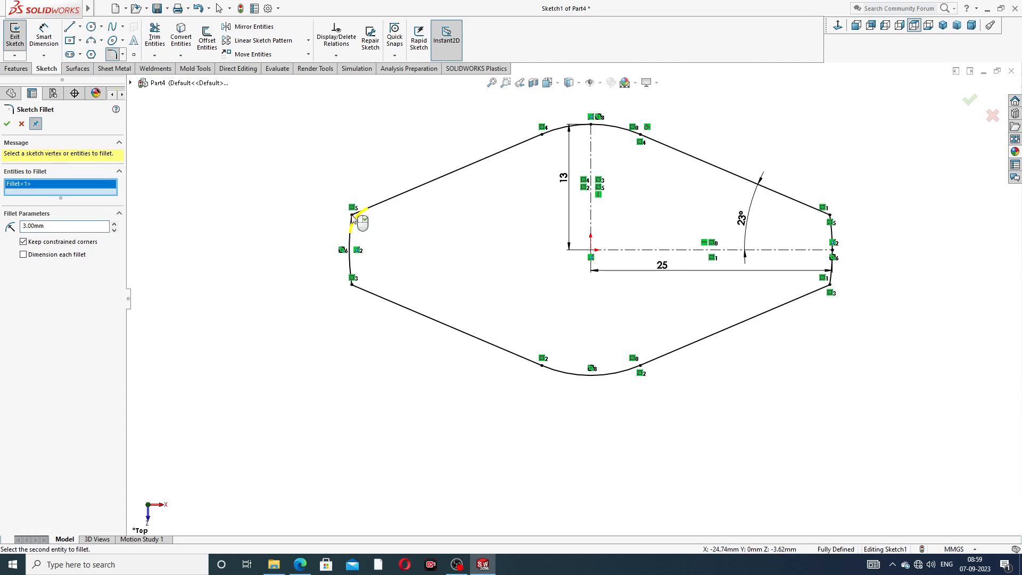
pyautogui.click(352, 286)
pyautogui.click(830, 216)
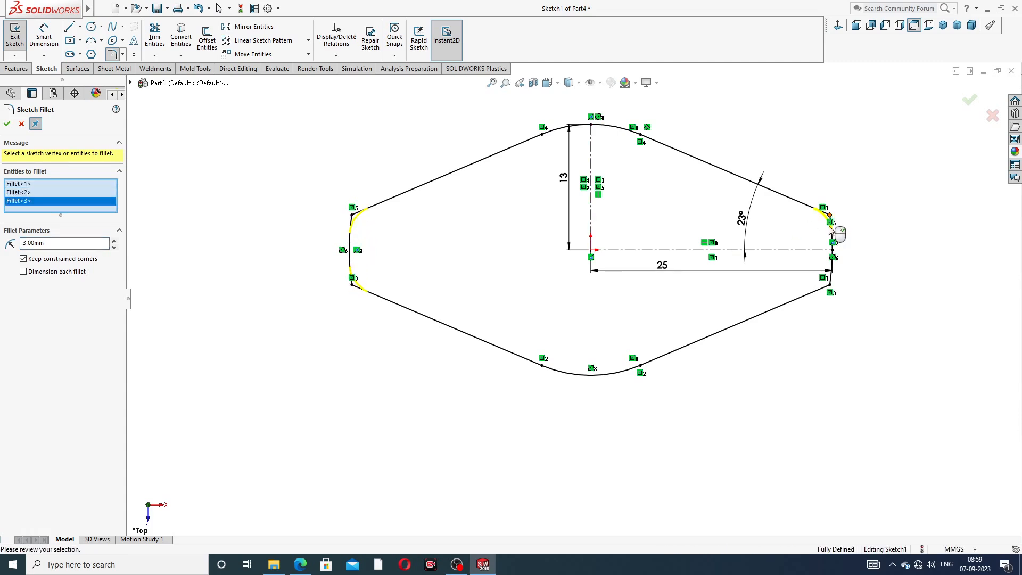
pyautogui.click(830, 284)
pyautogui.click(968, 101)
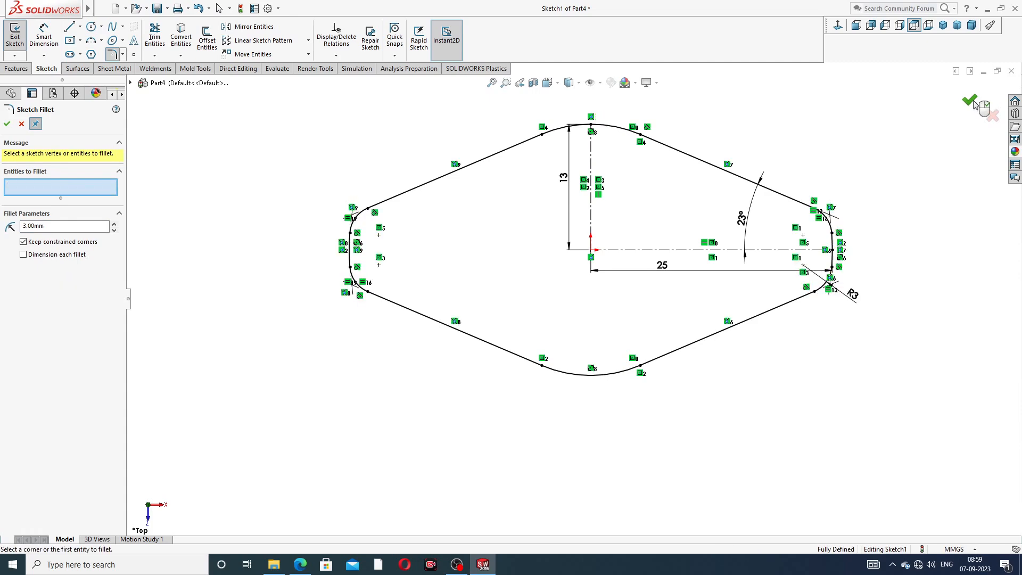
pyautogui.click(7, 124)
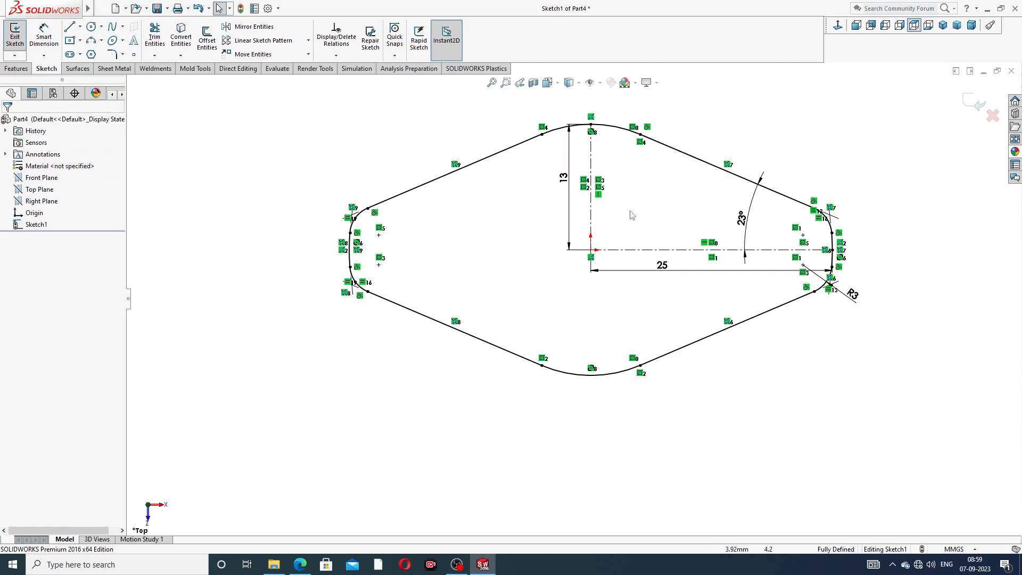
# Check the flywheel drawing in the browser and extrude the profile to a 6 mm blind depth with a 6° inward draft
pyautogui.scroll(-1, 635, 217)
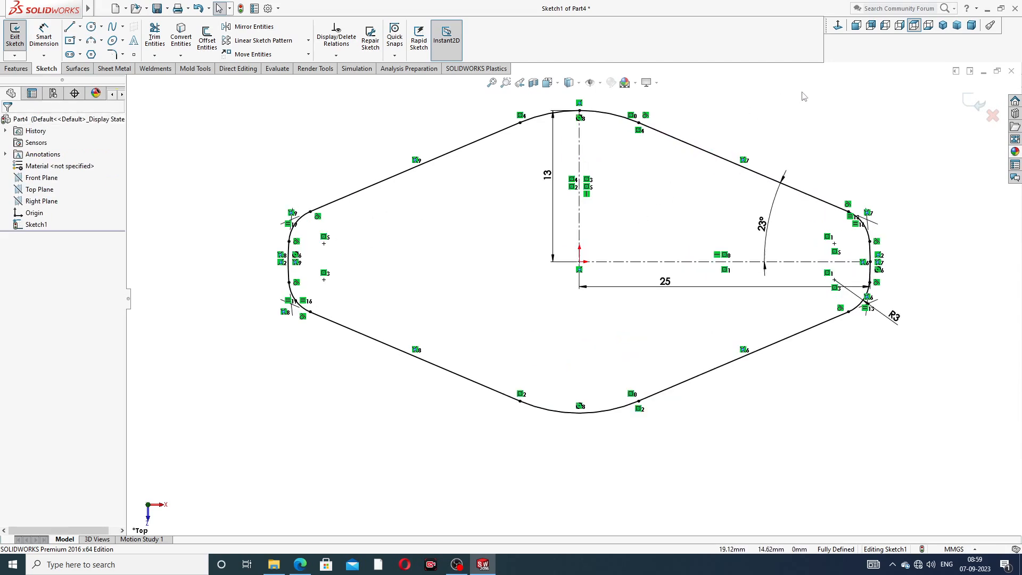
pyautogui.scroll(2, 787, 142)
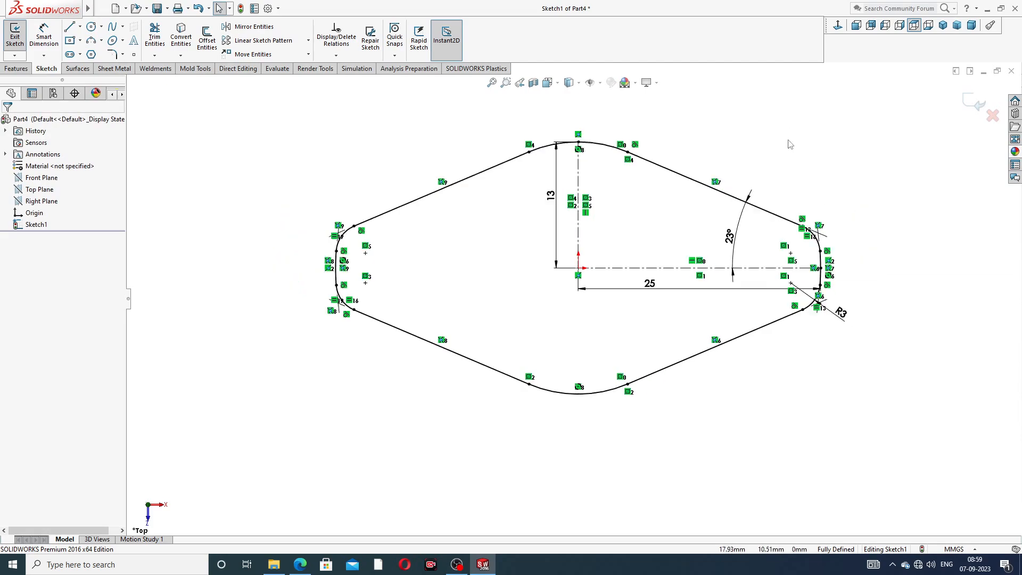
pyautogui.click(301, 563)
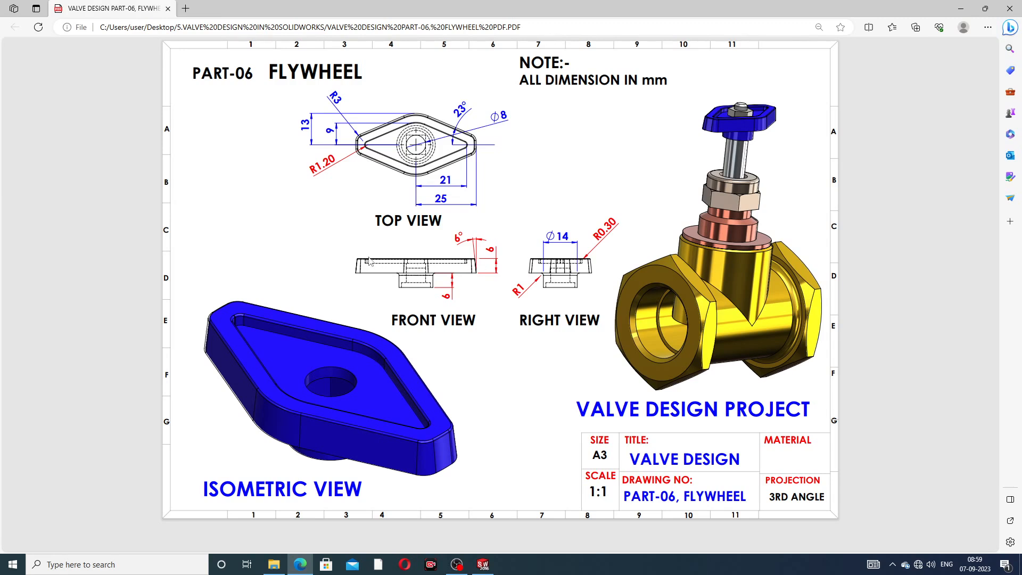
pyautogui.click(310, 558)
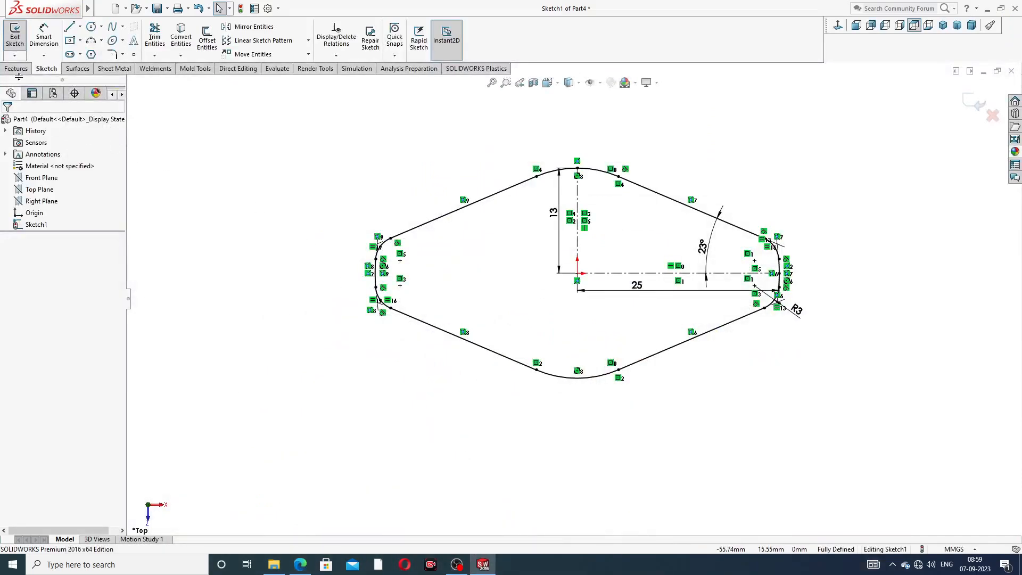
pyautogui.click(16, 68)
pyautogui.click(19, 36)
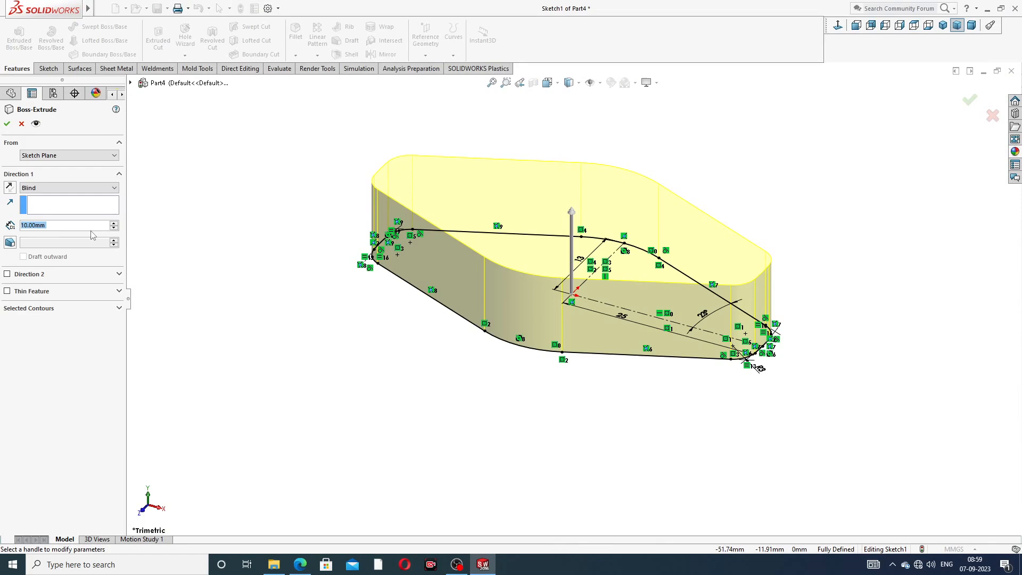
pyautogui.write('6')
pyautogui.press('Return')
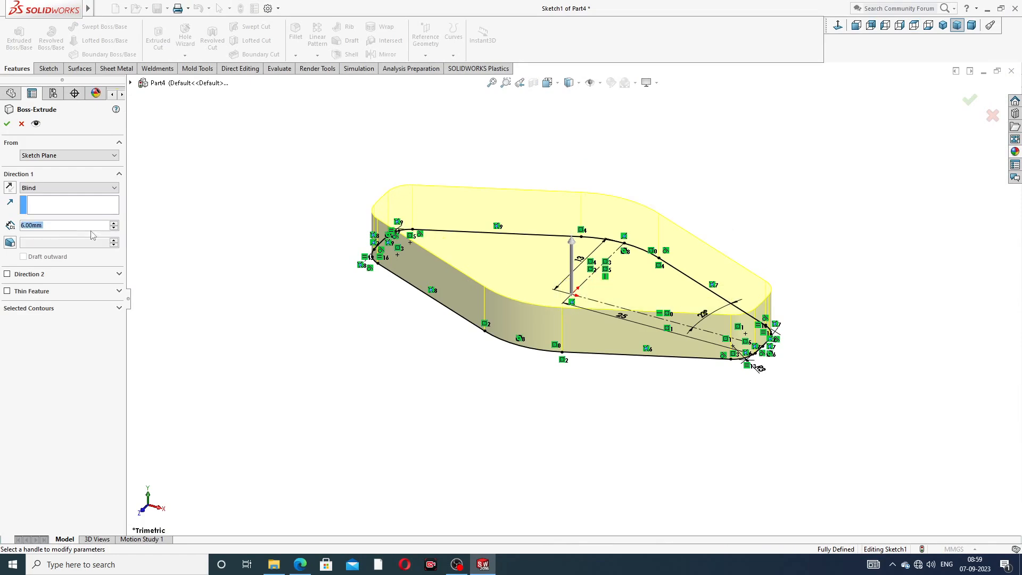
pyautogui.click(10, 242)
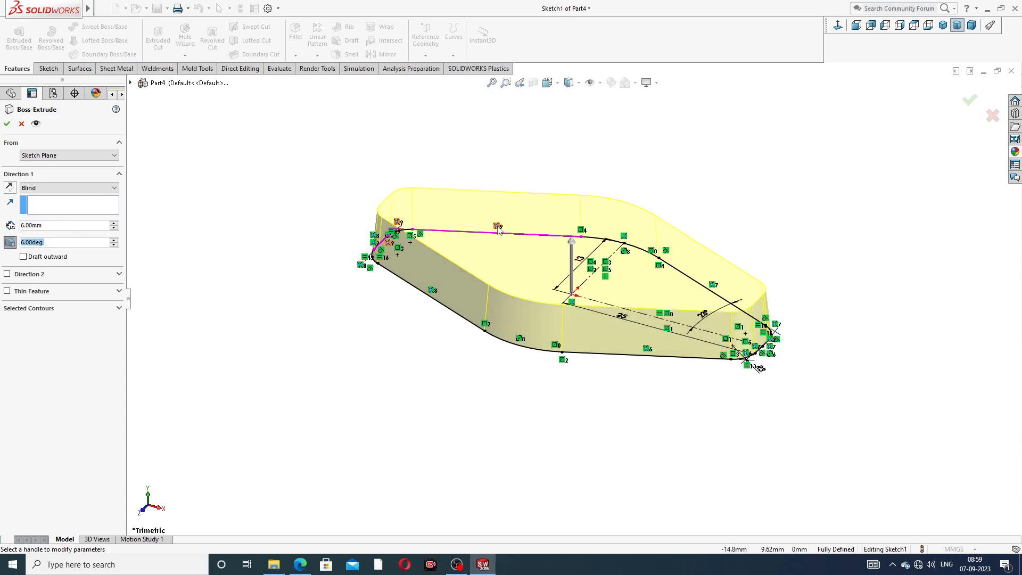
pyautogui.moveTo(544, 327)
pyautogui.mouseDown(button='middle')
pyautogui.moveTo(598, 226)
pyautogui.moveTo(562, 294)
pyautogui.mouseUp(button='middle')
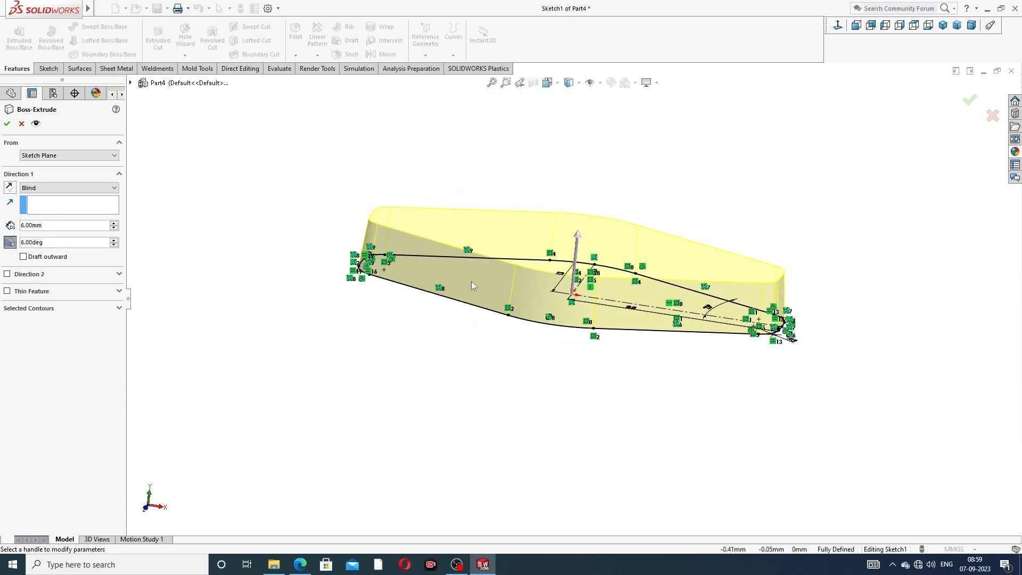
pyautogui.click(7, 125)
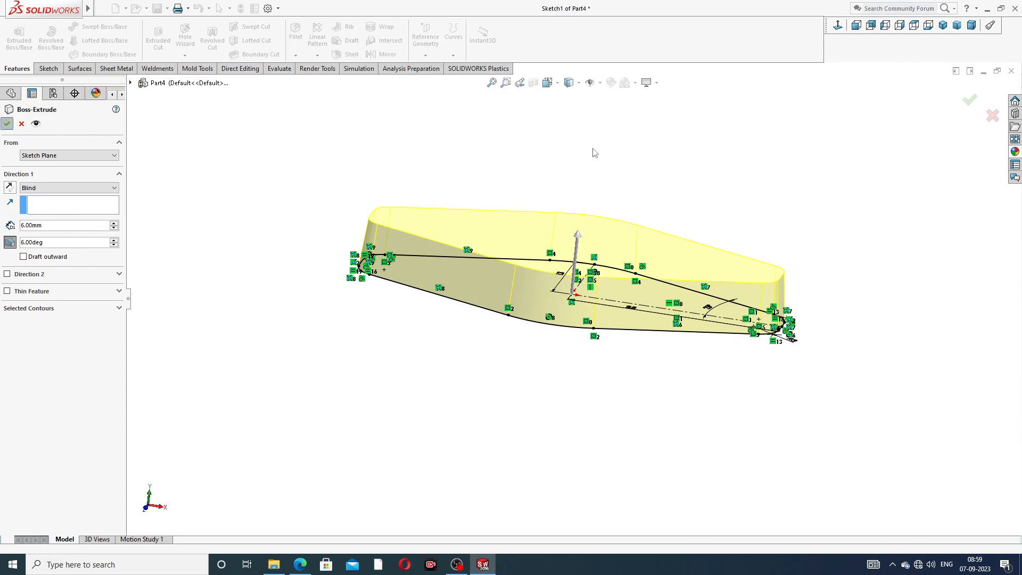
pyautogui.moveTo(654, 220); pyautogui.dragTo(669, 296, button='middle')
pyautogui.moveTo(765, 265); pyautogui.dragTo(628, 253, button='middle')
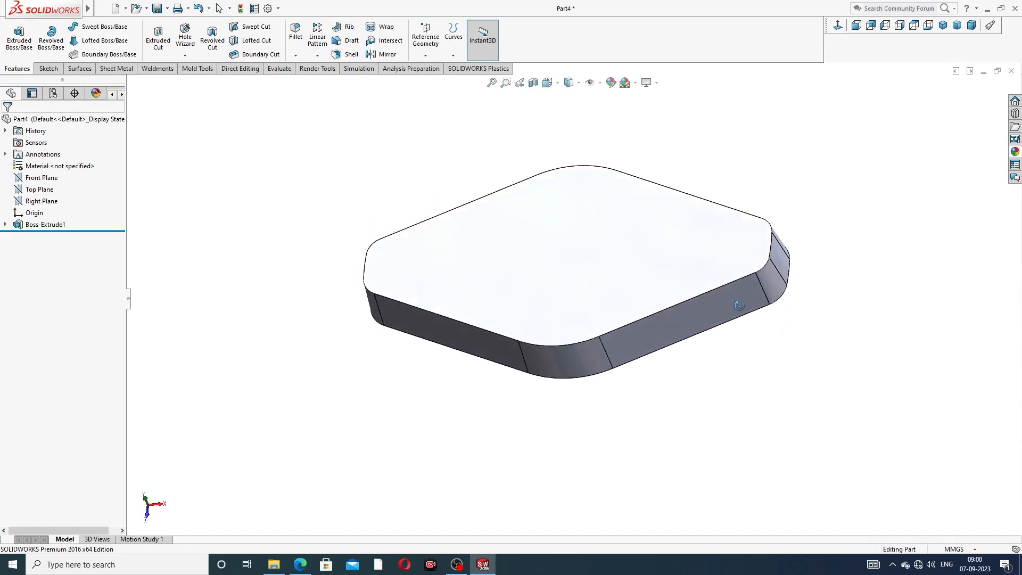
# Start a sketch on the body's top face and check the recess dimensions on the flywheel drawing in the browser
pyautogui.click(615, 251)
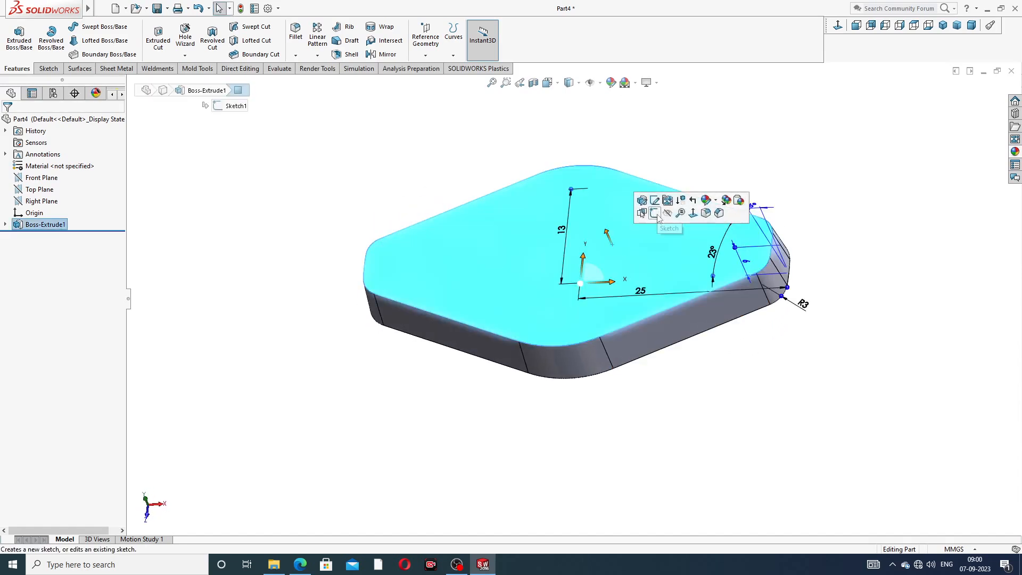
pyautogui.click(660, 215)
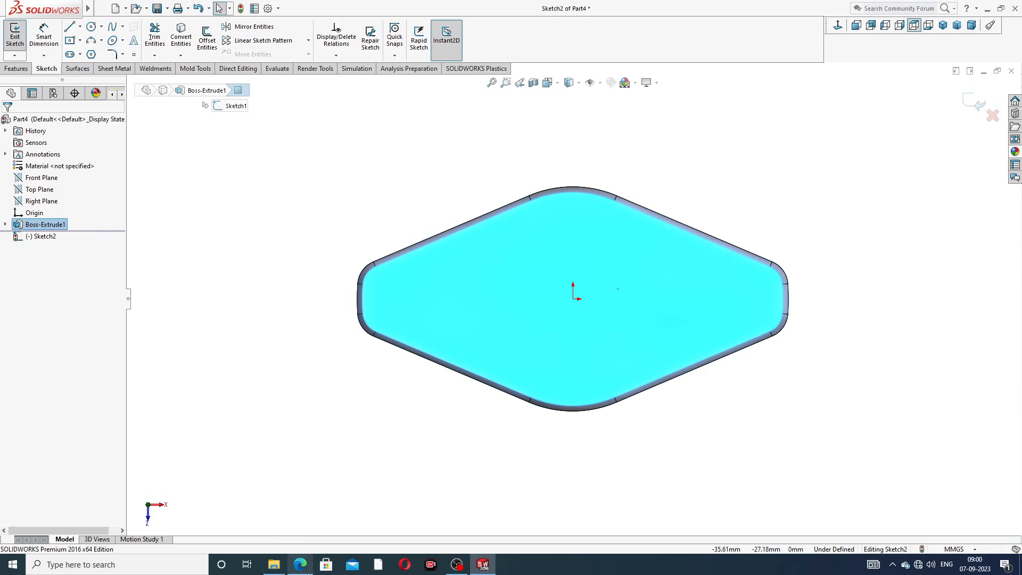
pyautogui.click(300, 564)
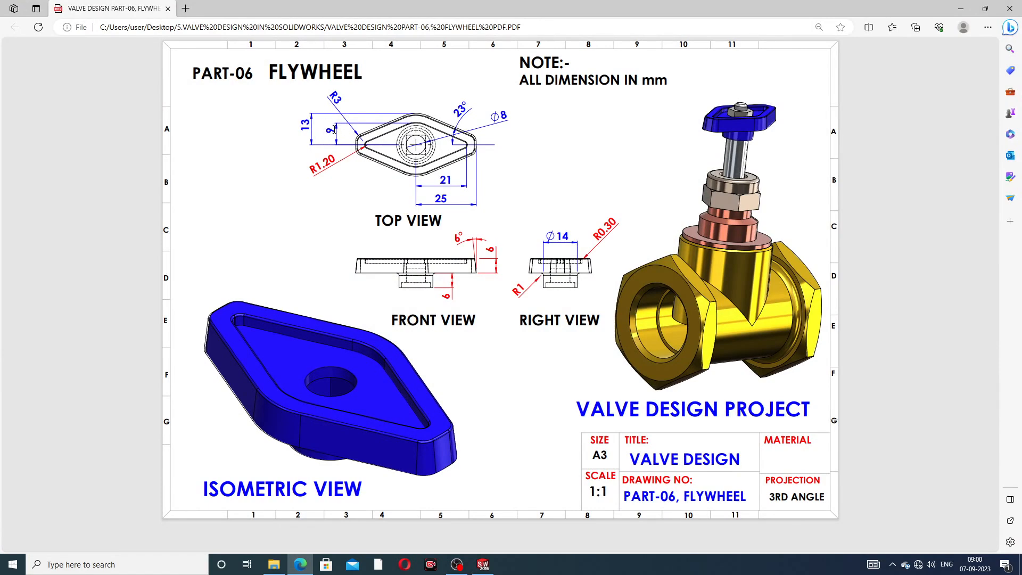
pyautogui.click(304, 566)
# Draw a vertical centerline about 9.9 mm long above the origin and a horizontal one about 18 mm long to its right
pyautogui.click(80, 26)
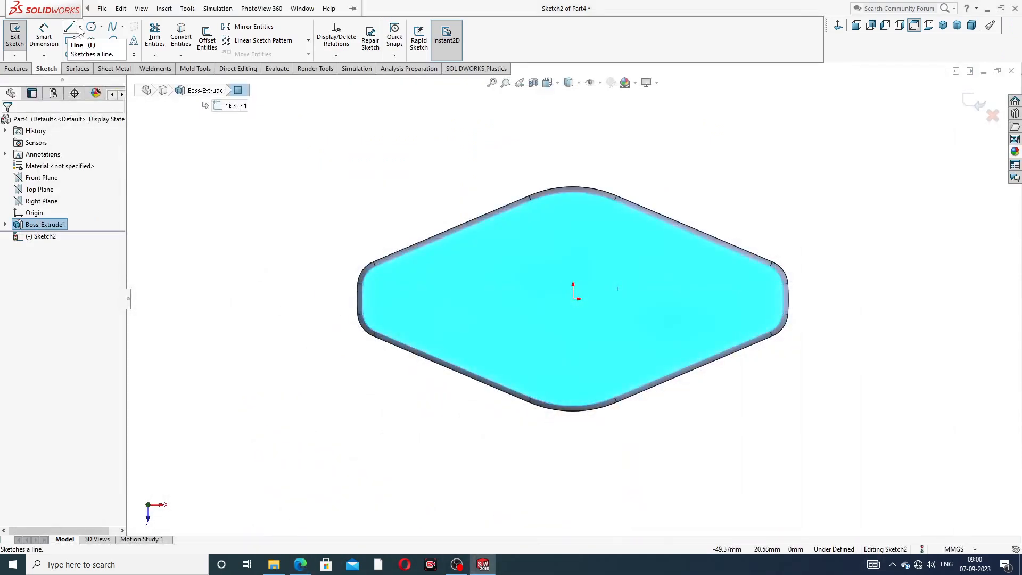
pyautogui.click(91, 53)
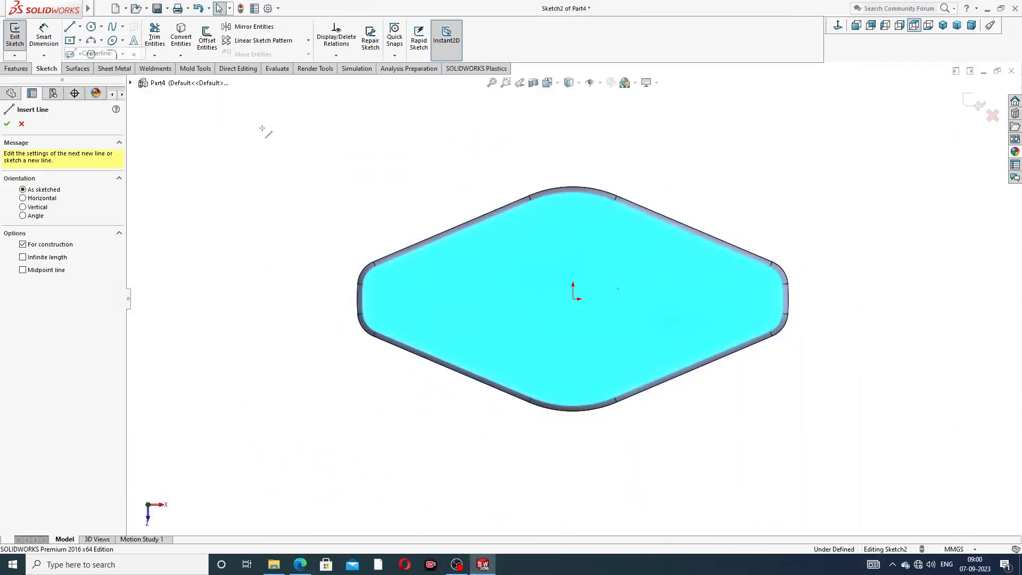
pyautogui.click(572, 214)
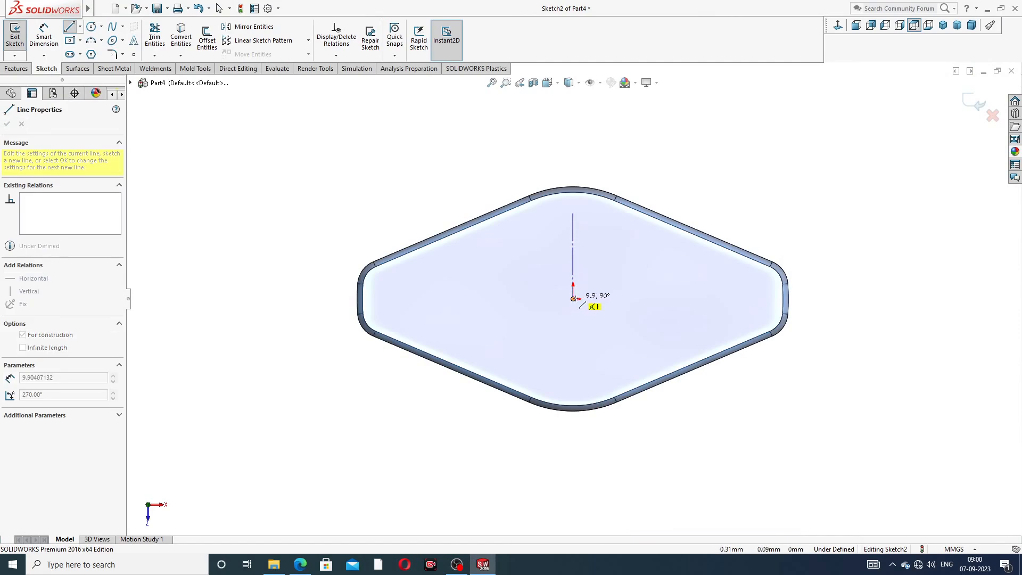
pyautogui.click(572, 299)
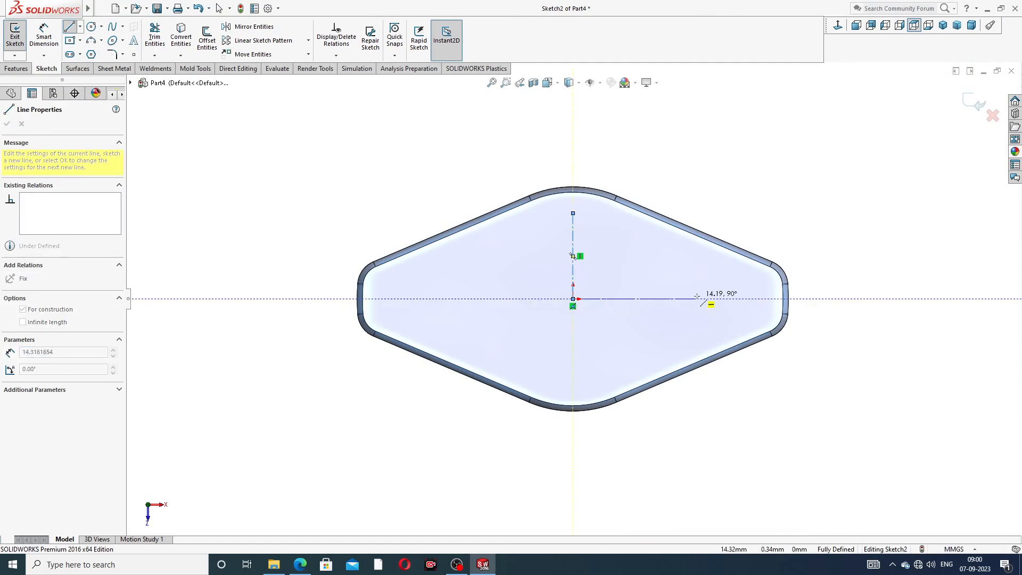
pyautogui.click(727, 299)
pyautogui.rightClick(761, 211)
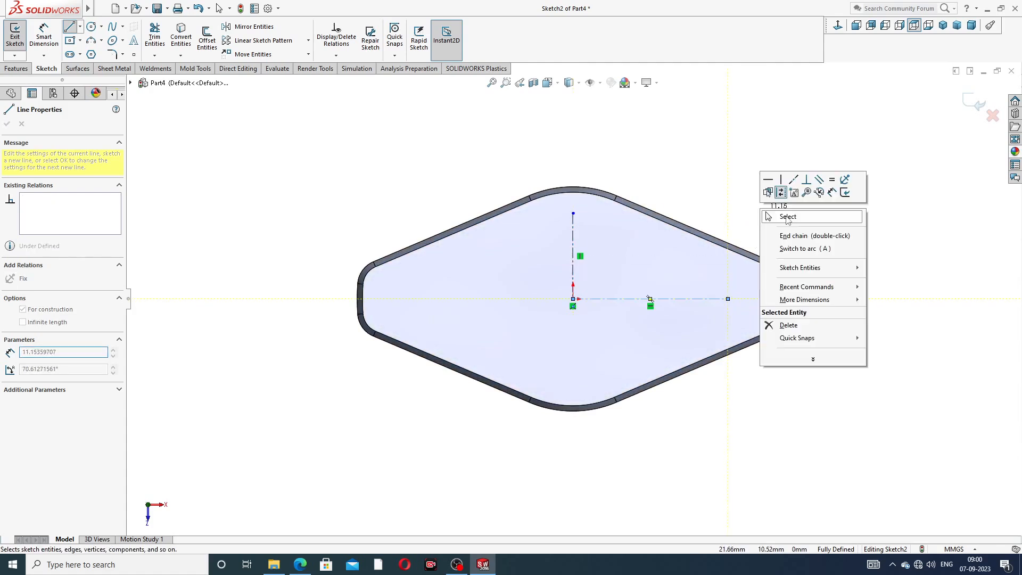
pyautogui.click(788, 217)
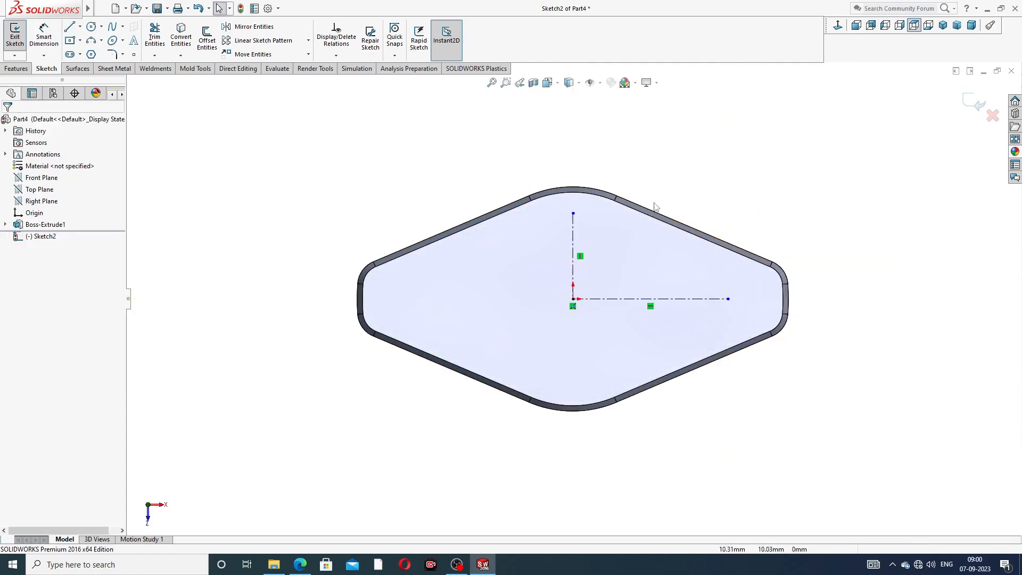
# Dimension the vertical centerline to 9 mm and the horizontal centerline to 21 mm
pyautogui.click(45, 39)
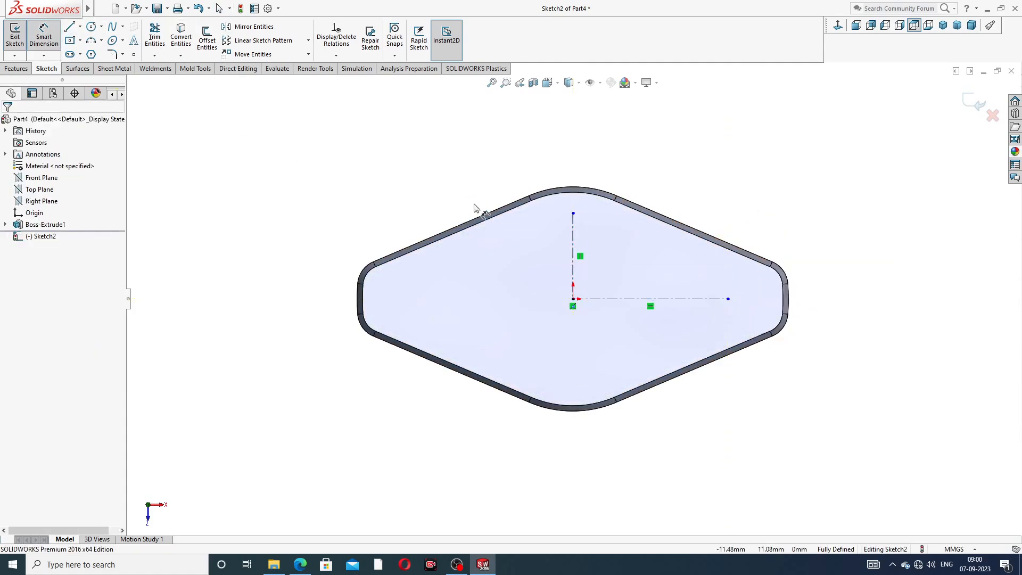
pyautogui.click(573, 234)
pyautogui.click(557, 265)
pyautogui.write('9')
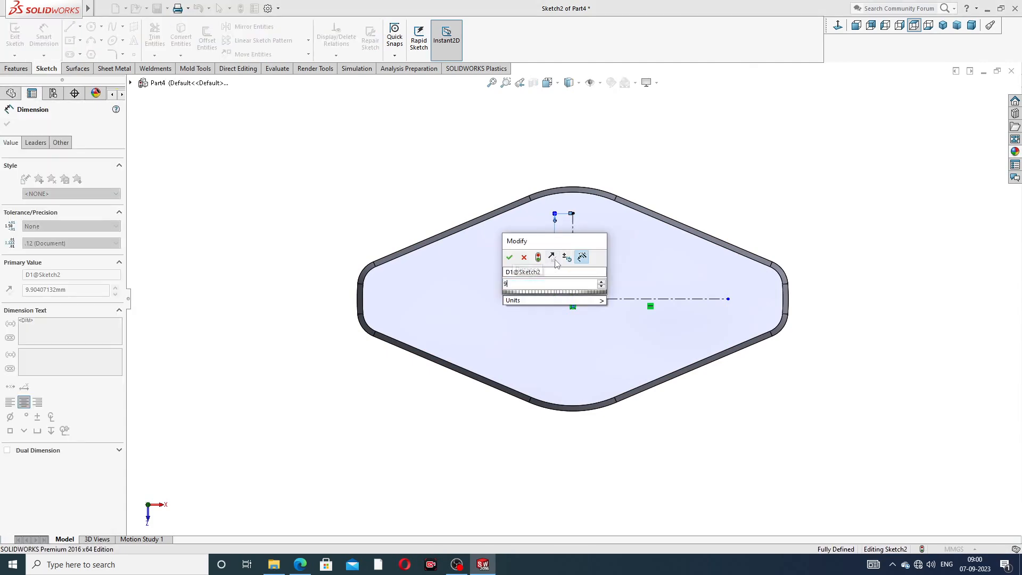
pyautogui.press('Return')
pyautogui.click(612, 299)
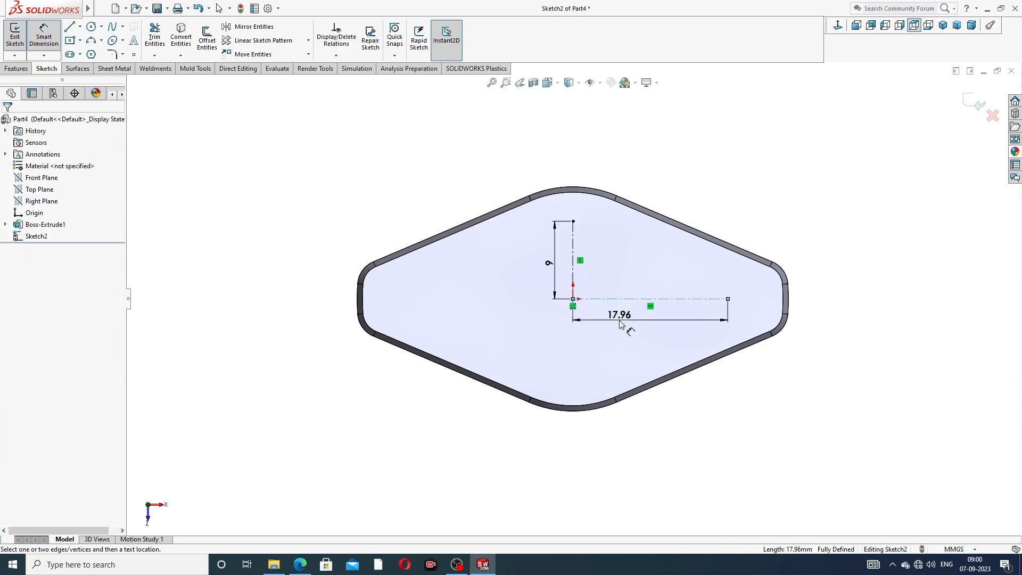
pyautogui.click(620, 324)
pyautogui.write('21')
pyautogui.press('Return')
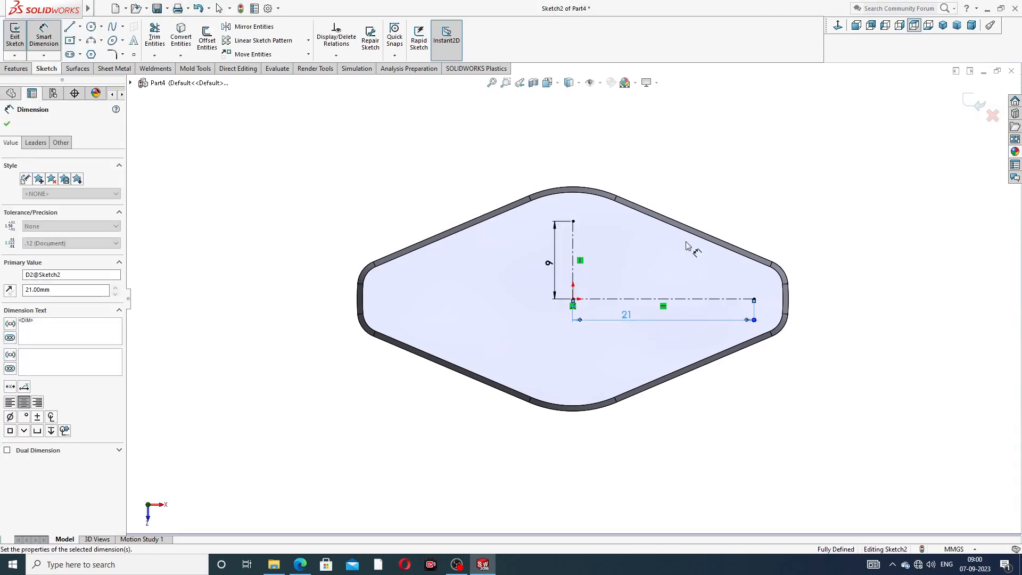
pyautogui.click(730, 191)
pyautogui.rightClick(728, 190)
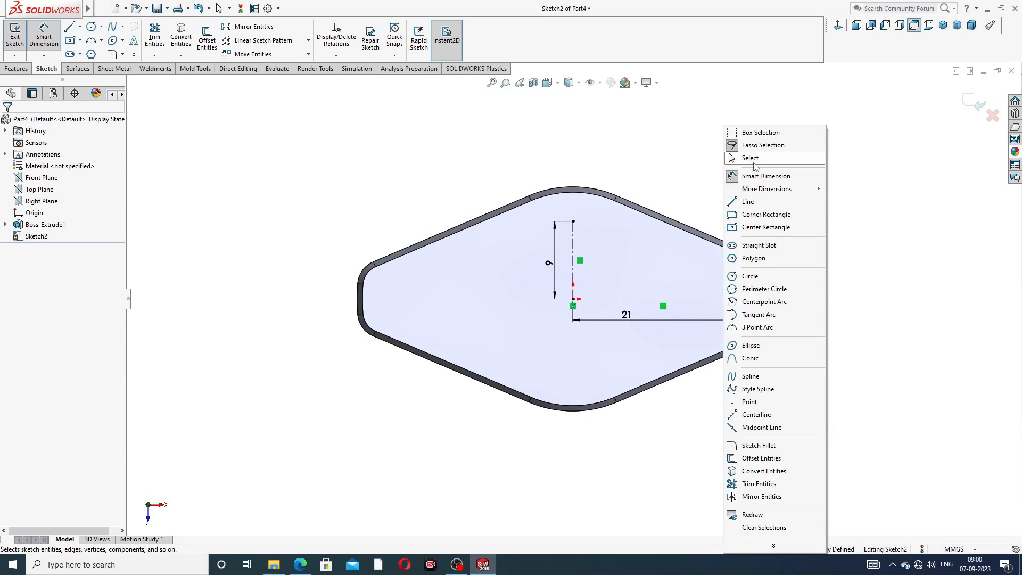
pyautogui.click(752, 159)
# Draw a circle centered on the origin through the horizontal centerline's outer end, giving a 21 mm radius
pyautogui.click(91, 26)
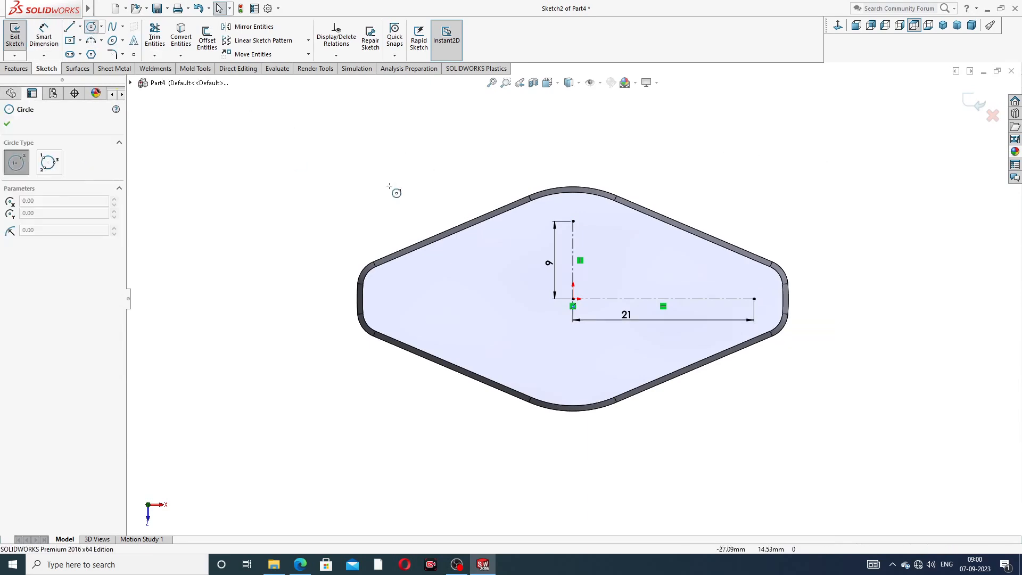
pyautogui.click(573, 299)
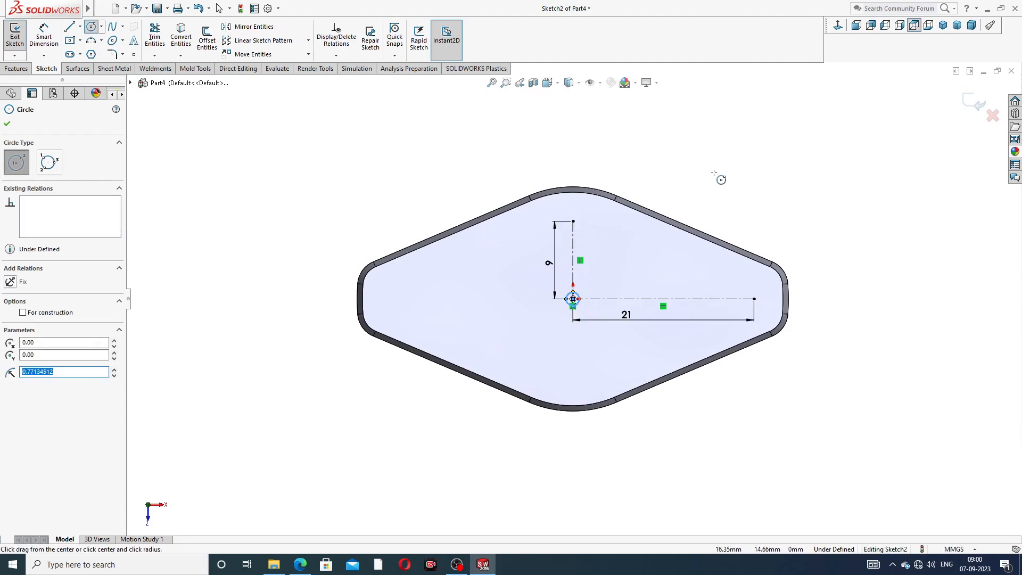
pyautogui.click(572, 299)
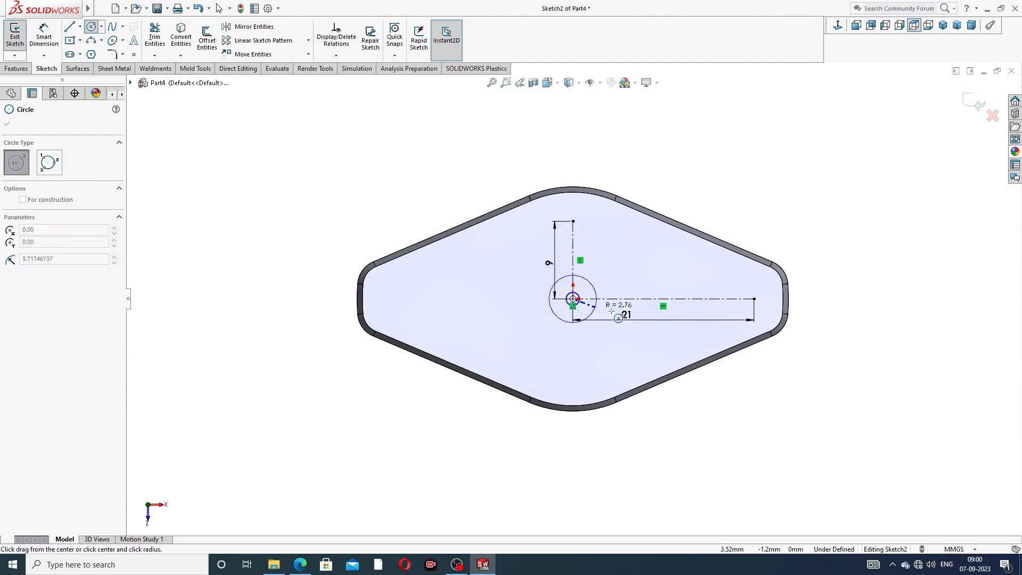
pyautogui.click(754, 298)
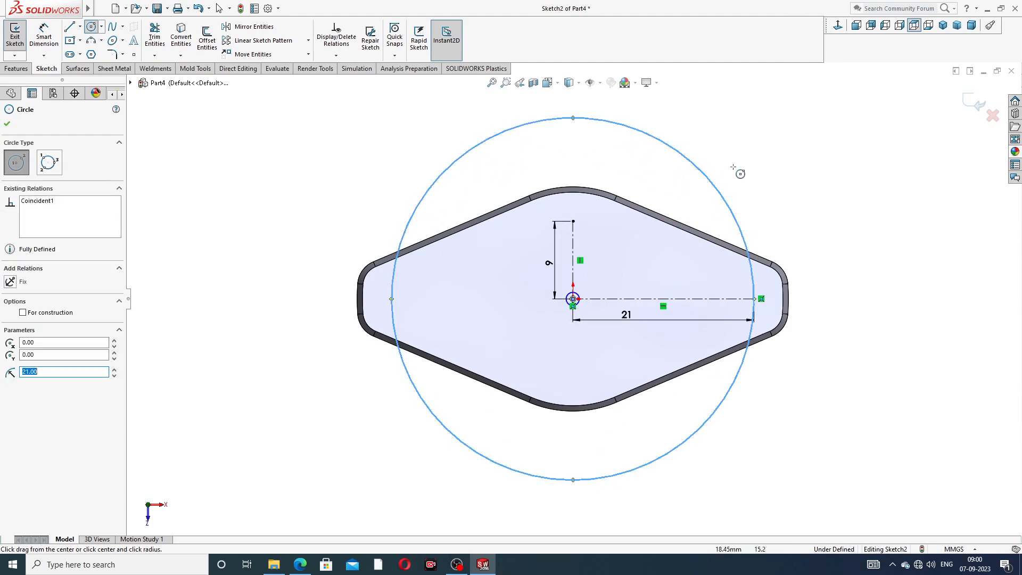
pyautogui.rightClick(737, 171)
pyautogui.click(761, 175)
# Delete the small stray circle centered on the origin
pyautogui.scroll(-3, 585, 260)
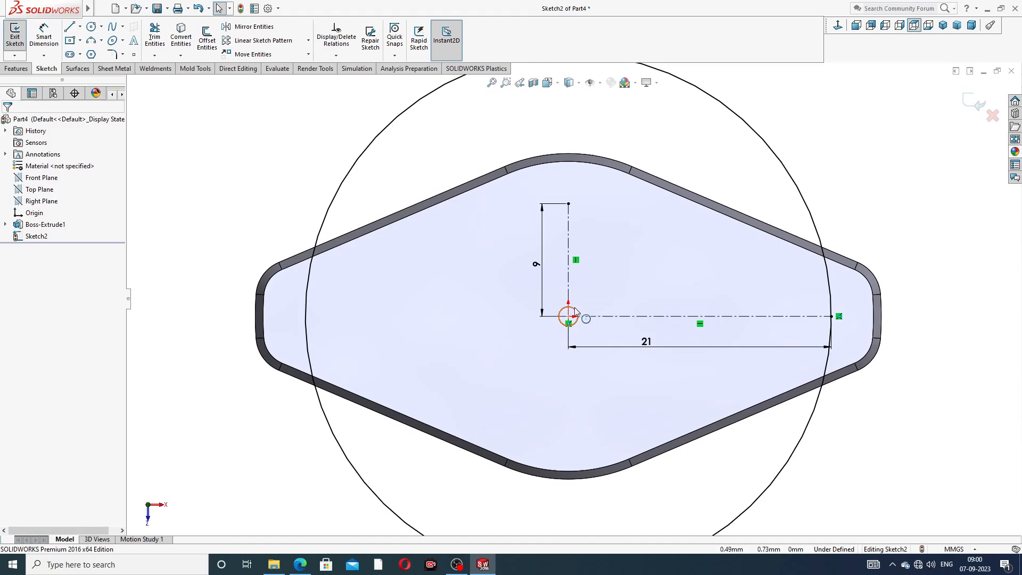
pyautogui.moveTo(579, 318); pyautogui.dragTo(579, 203)
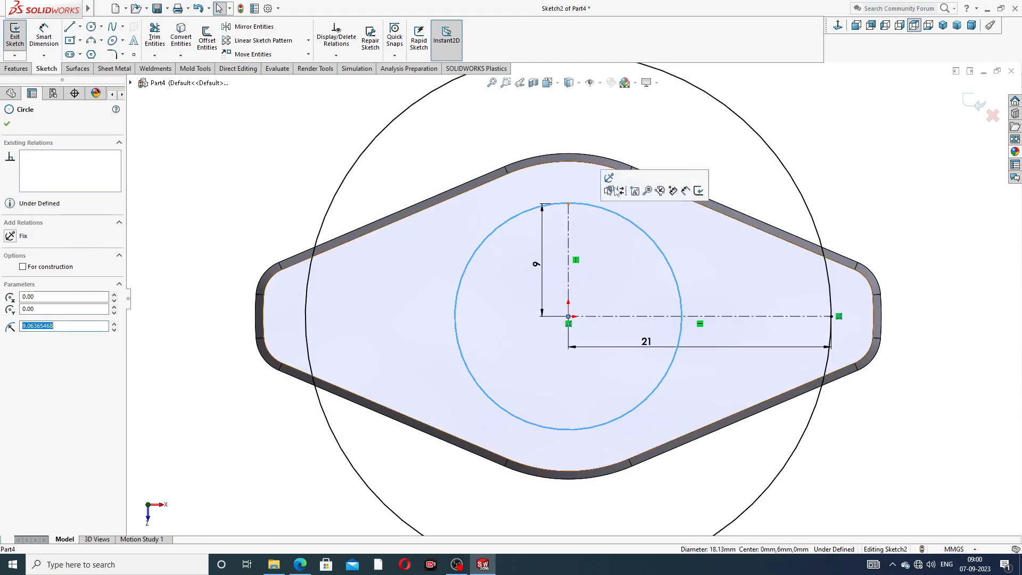
pyautogui.click(654, 243)
pyautogui.press('Delete')
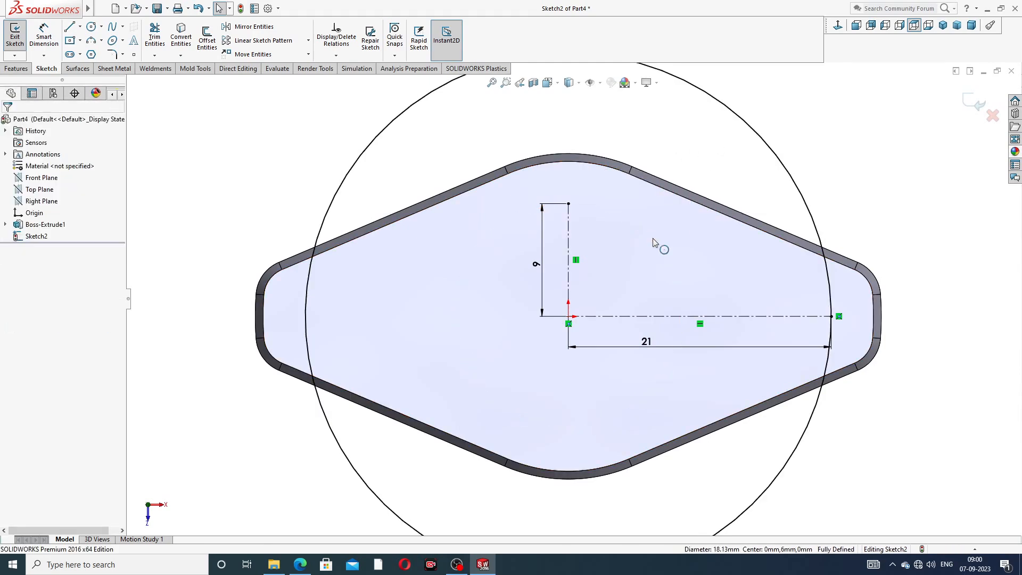
# Draw a circle centered on the origin through the vertical centerline's upper end, giving a 9 mm radius
pyautogui.click(91, 28)
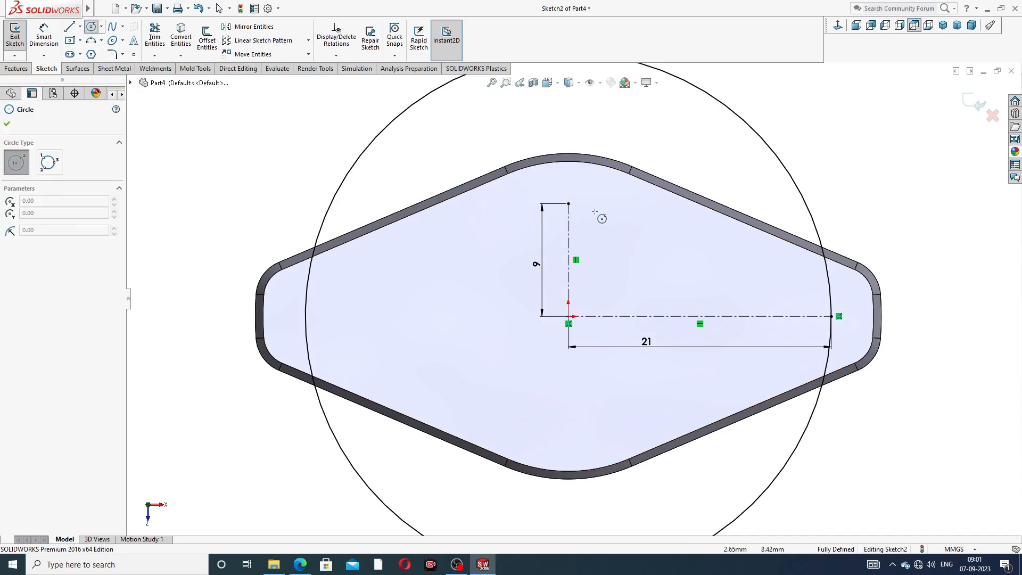
pyautogui.click(568, 316)
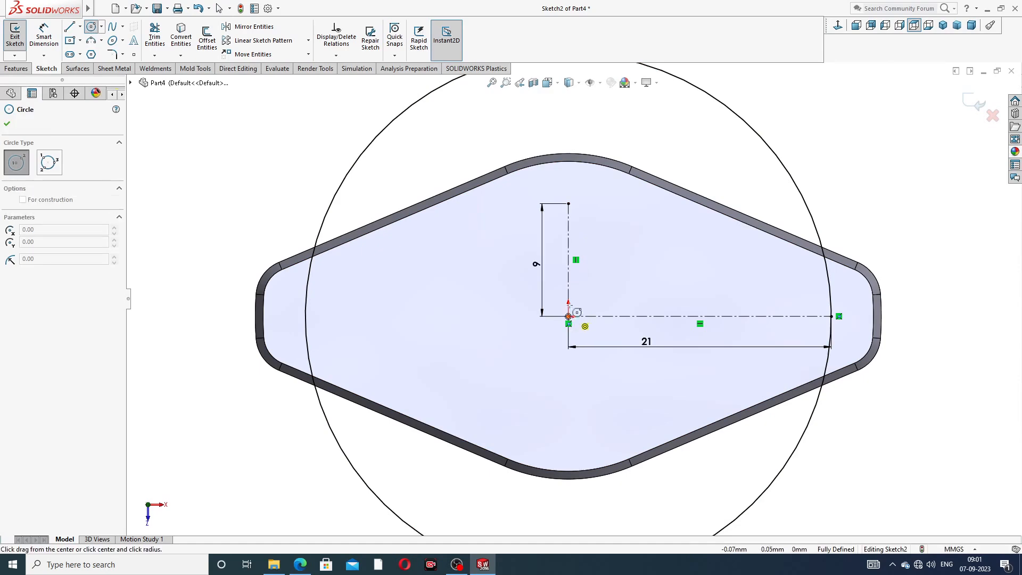
pyautogui.click(568, 204)
pyautogui.rightClick(729, 139)
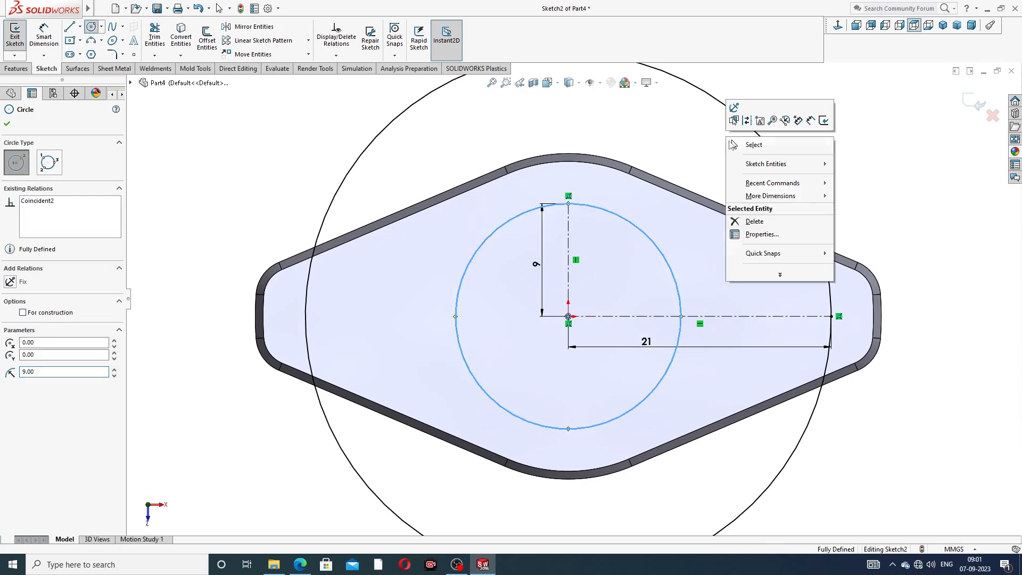
pyautogui.click(744, 145)
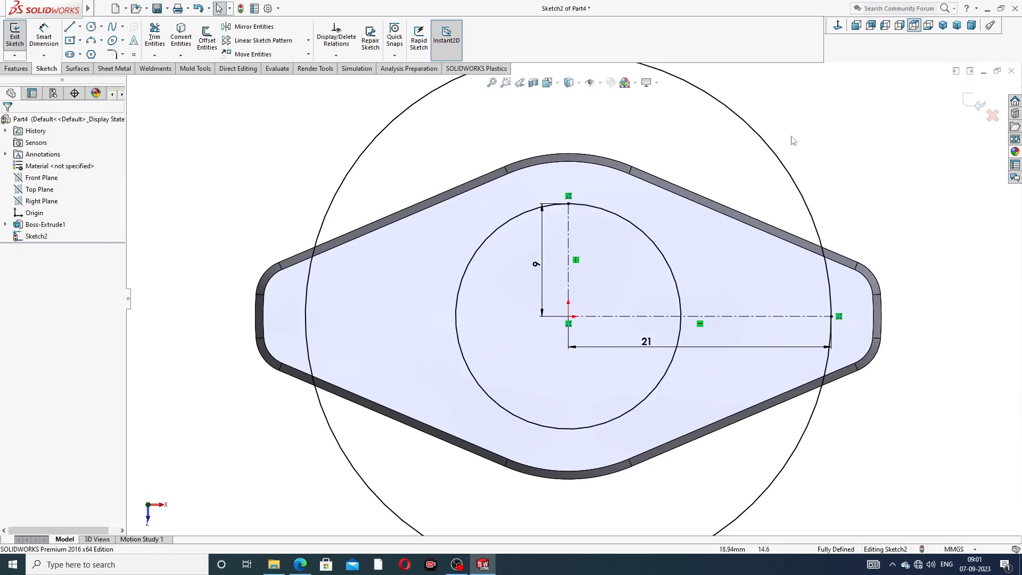
# Draw a sloping line about 19 mm long, tangent to the inner circle's upper right and ending on the outer circle above the horizontal centerline
pyautogui.click(68, 29)
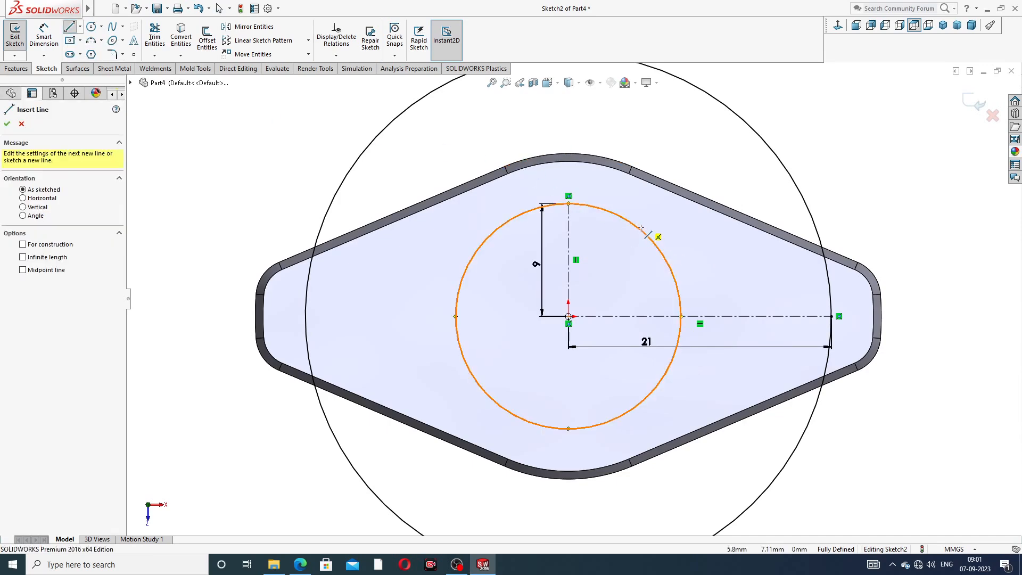
pyautogui.click(568, 204)
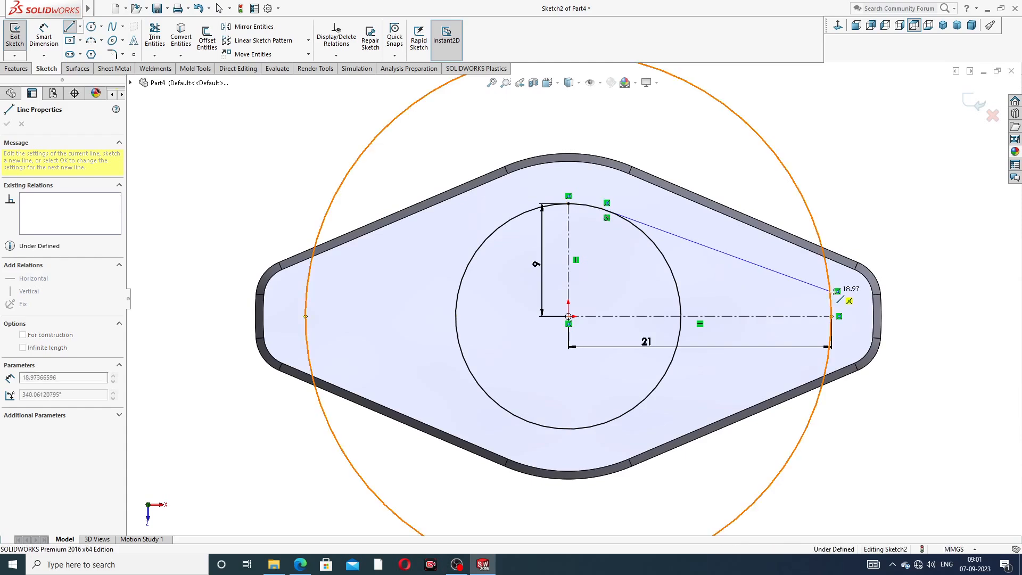
pyautogui.click(830, 291)
pyautogui.rightClick(875, 221)
pyautogui.click(895, 229)
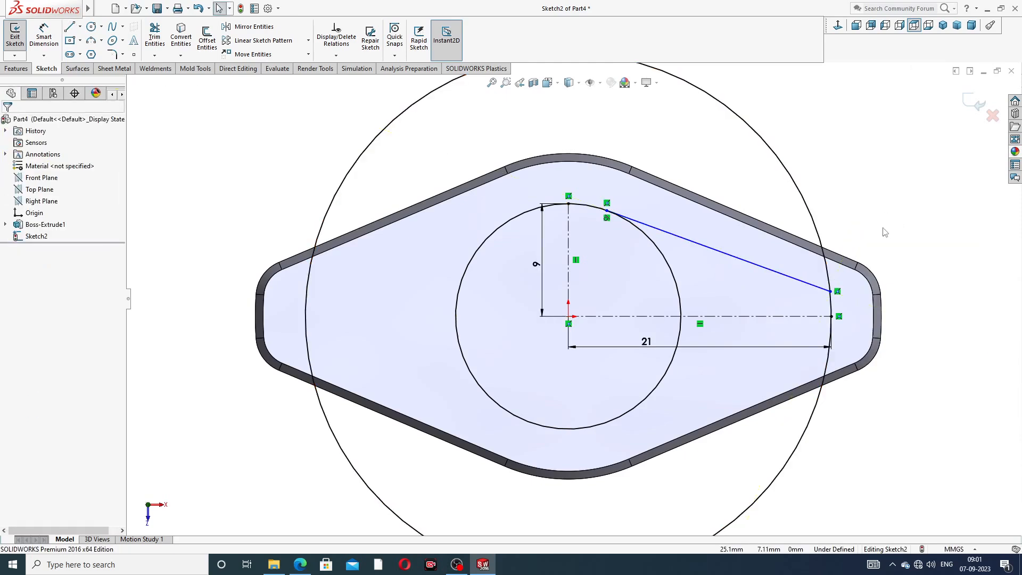
# Make the sloping line parallel to the body's upper-right straight edge
pyautogui.click(770, 238)
pyautogui.keyDown('ctrl'); pyautogui.click(773, 270); pyautogui.keyUp('ctrl')
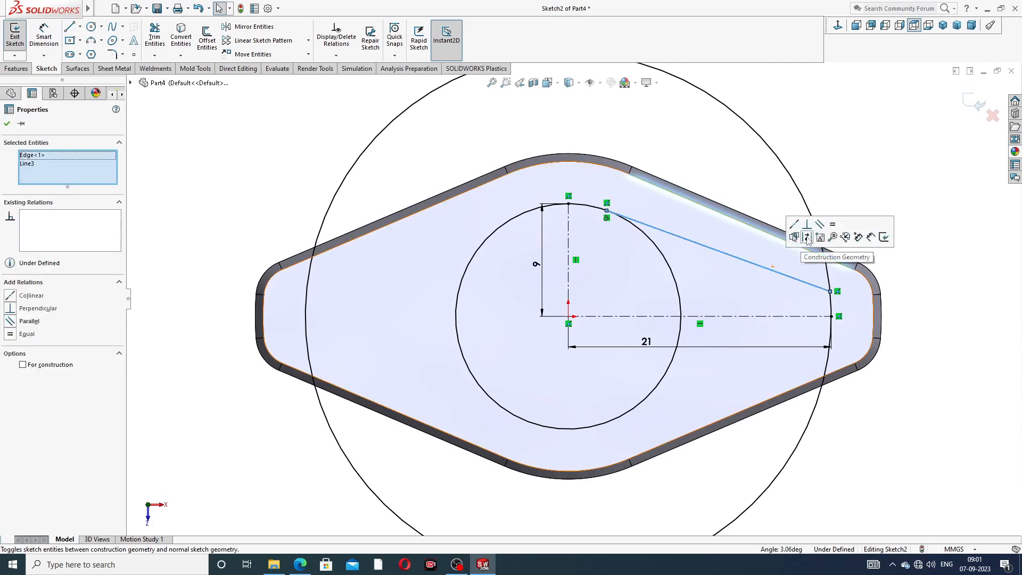
pyautogui.click(819, 224)
pyautogui.click(392, 166)
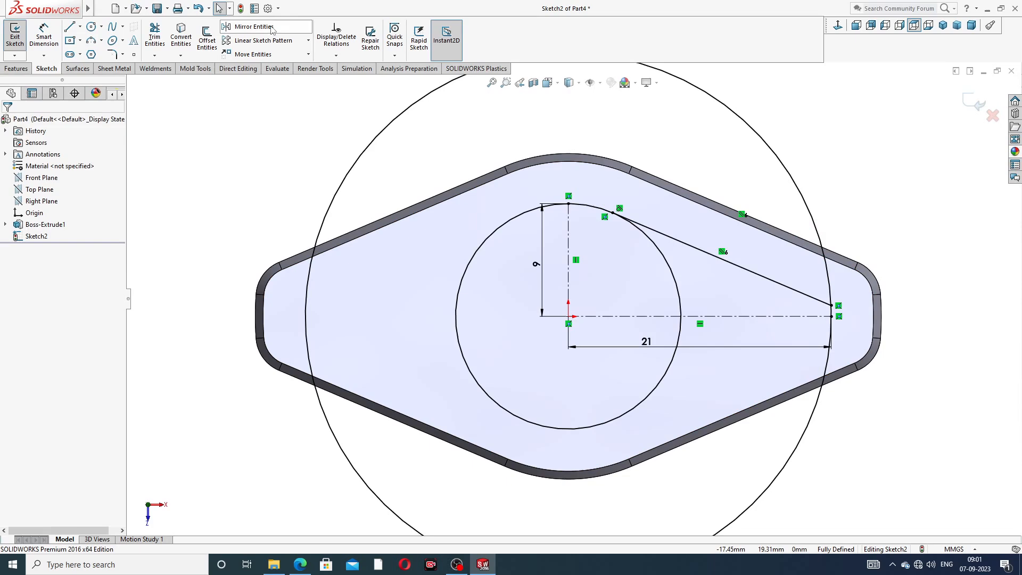
# Mirror the sloping line within the recess sketch
pyautogui.click(250, 27)
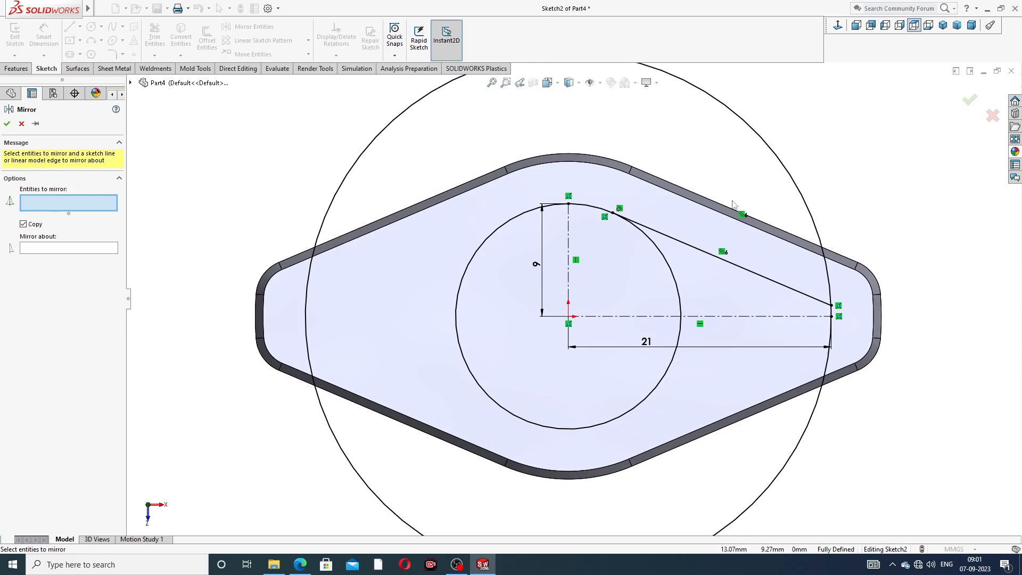
# Mirror the slanted sketch line about the horizontal centerline
pyautogui.click(748, 271)
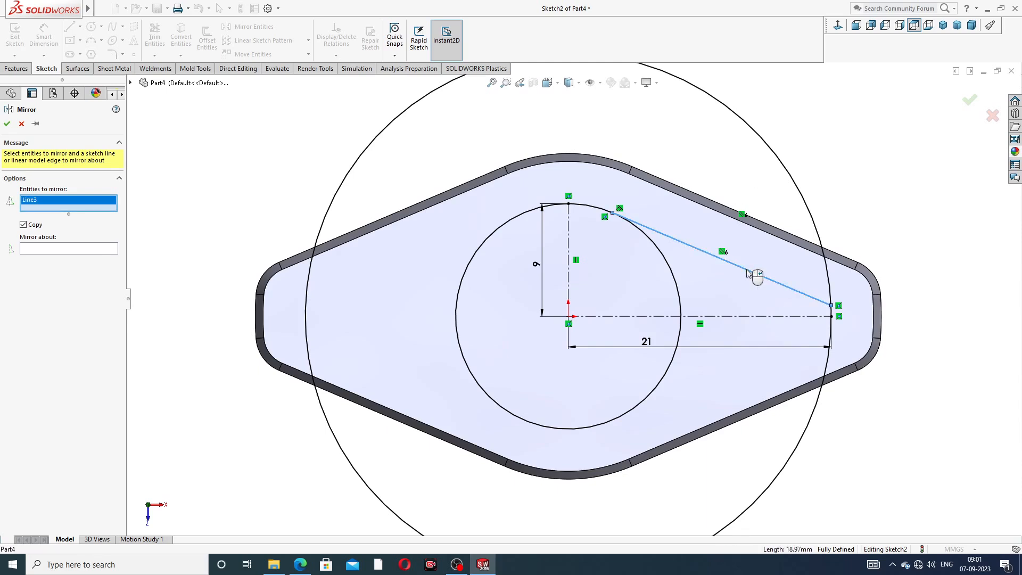
pyautogui.click(107, 250)
pyautogui.click(730, 316)
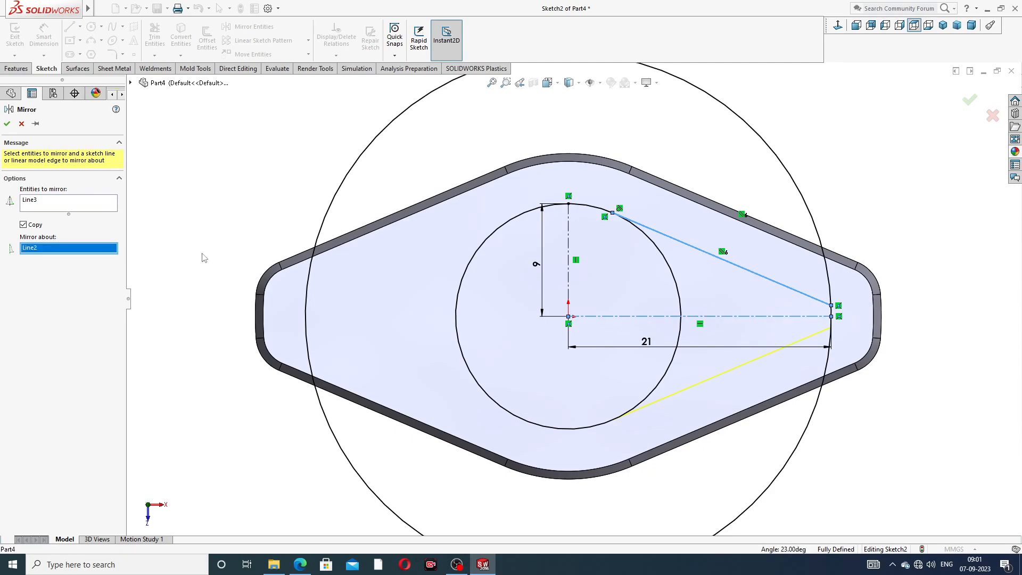
pyautogui.click(7, 124)
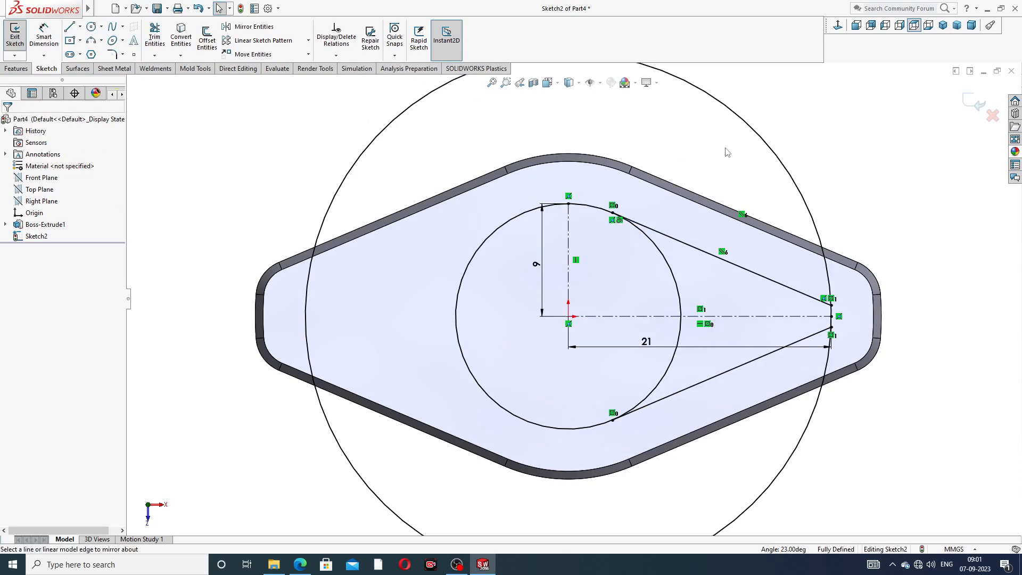
# Mirror both slanted sketch lines about the vertical centerline to complete the diamond's four sides
pyautogui.press('f')
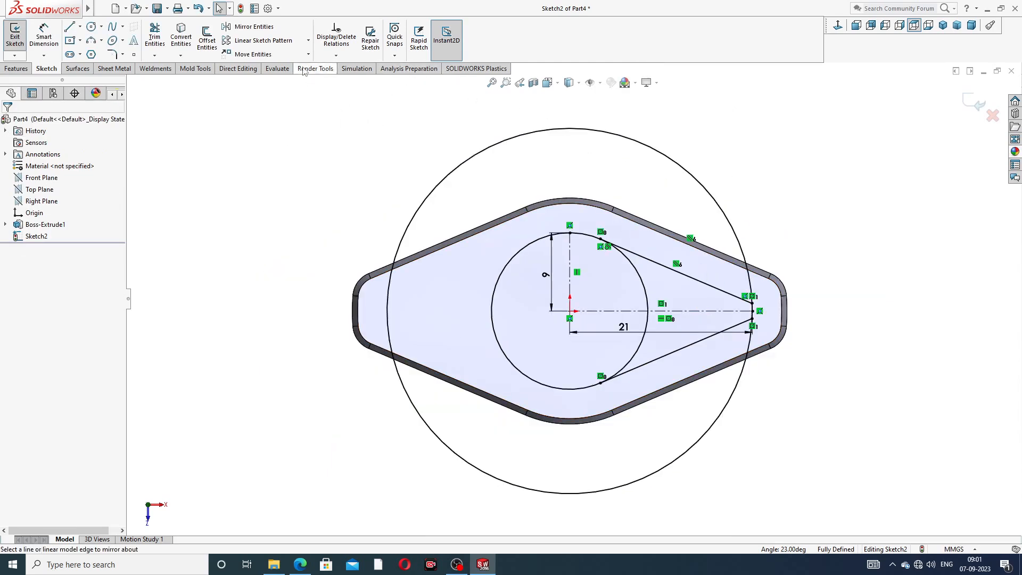
pyautogui.click(250, 26)
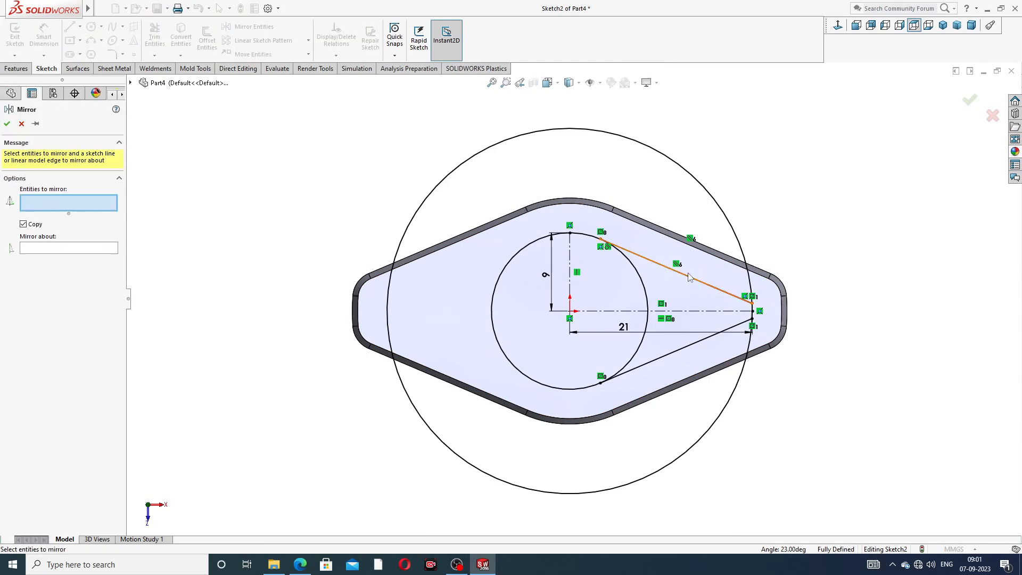
pyautogui.click(688, 277)
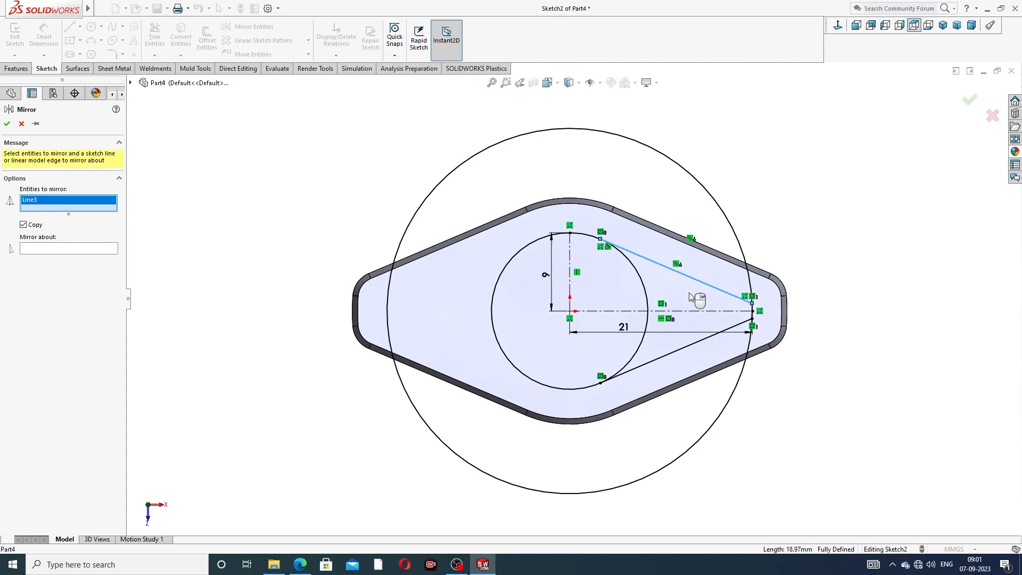
pyautogui.click(695, 344)
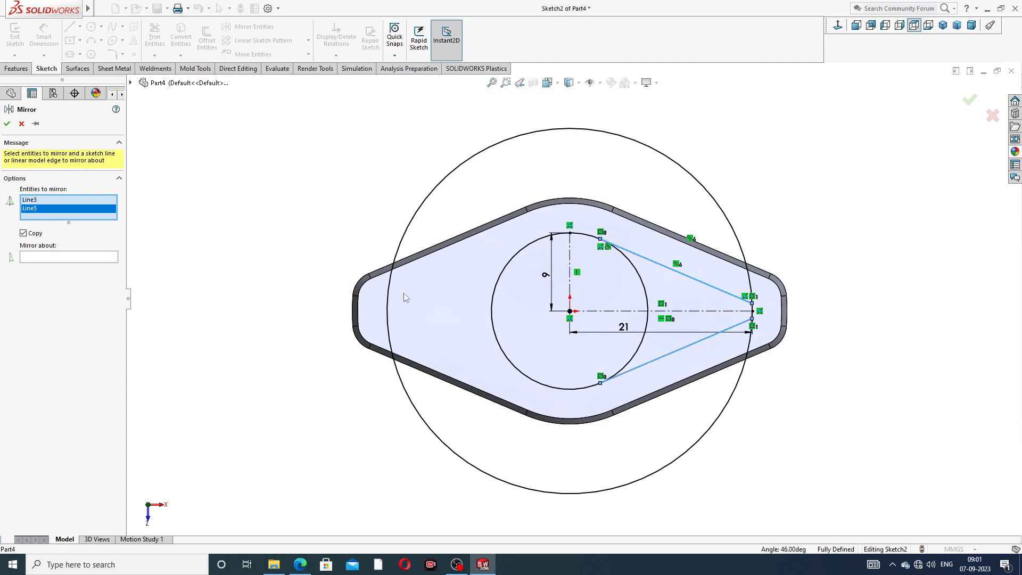
pyautogui.click(106, 259)
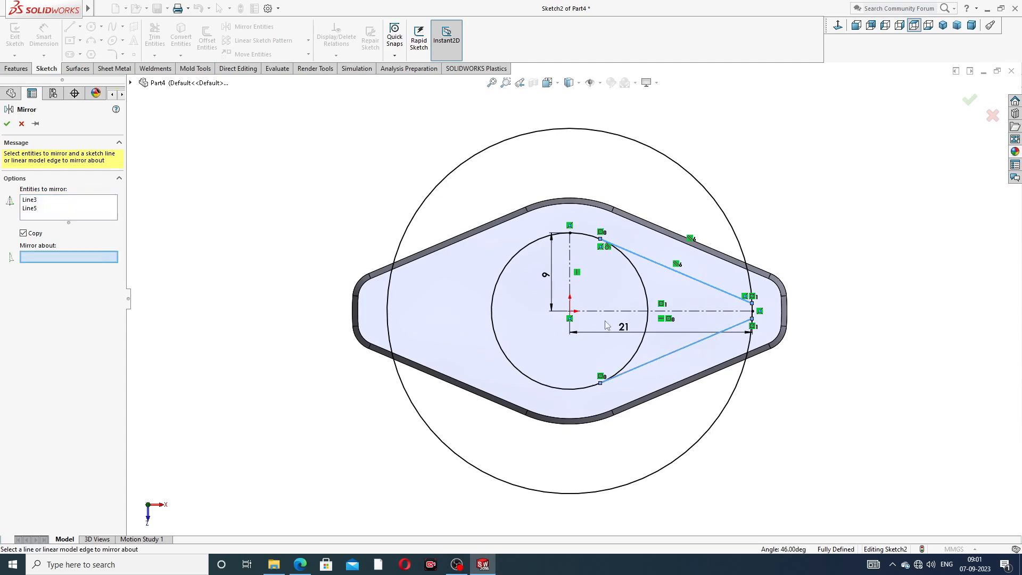
pyautogui.click(570, 273)
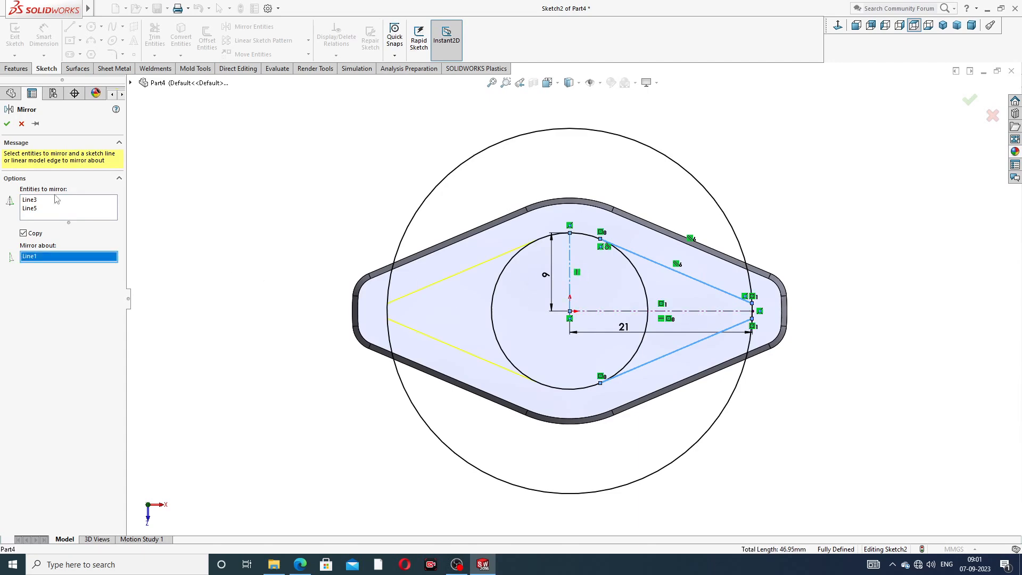
pyautogui.click(7, 123)
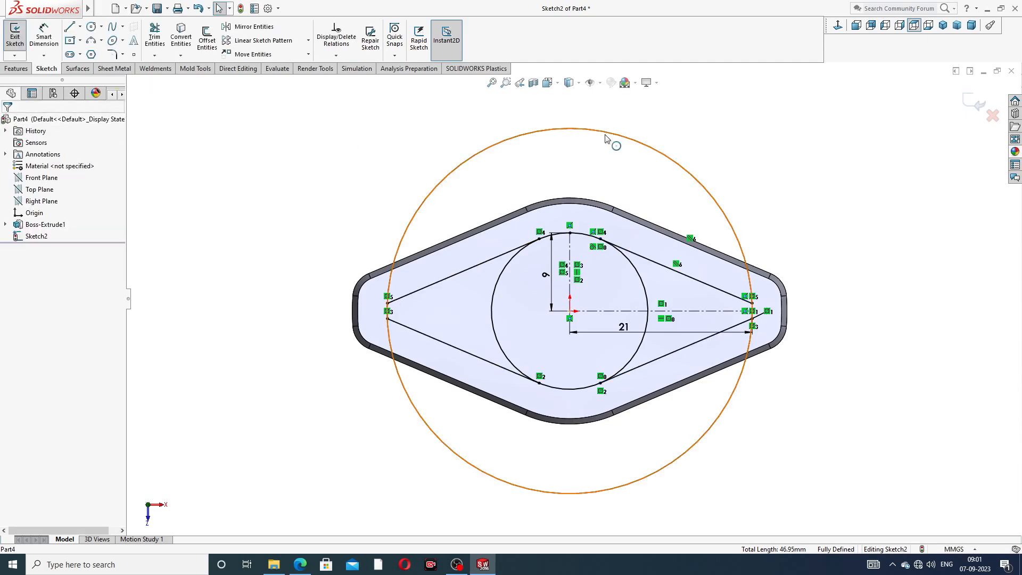
# Trim both circles to the nearest intersections, keeping only the arcs that join the slanted lines into a closed diamond profile
pyautogui.click(155, 36)
pyautogui.click(425, 201)
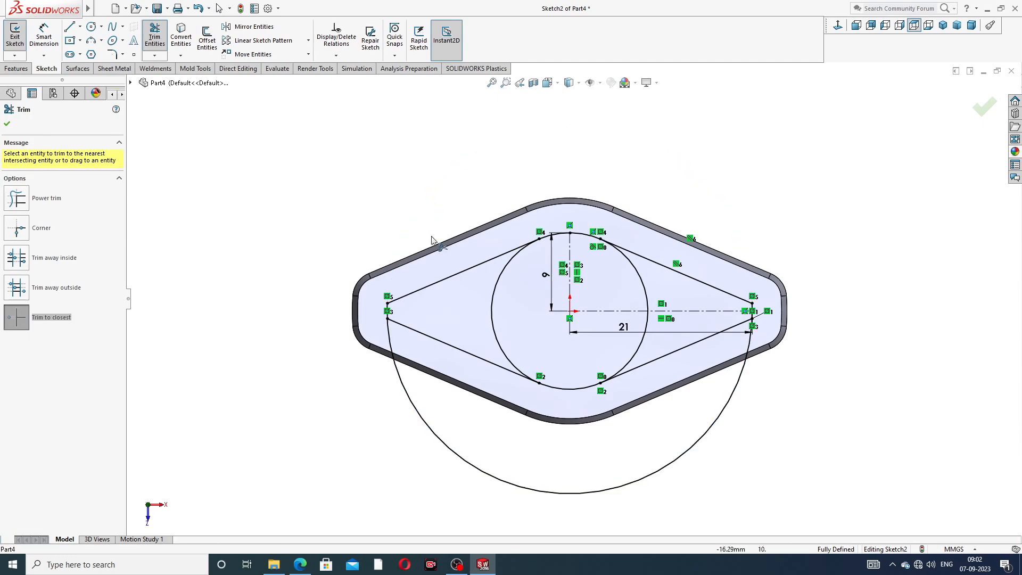
pyautogui.click(513, 485)
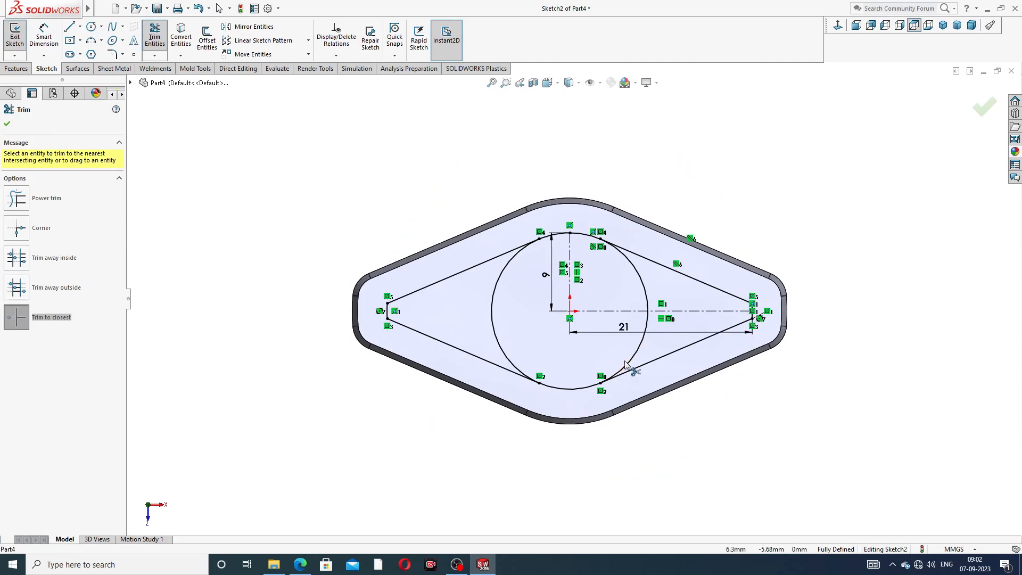
pyautogui.click(629, 361)
pyautogui.click(643, 288)
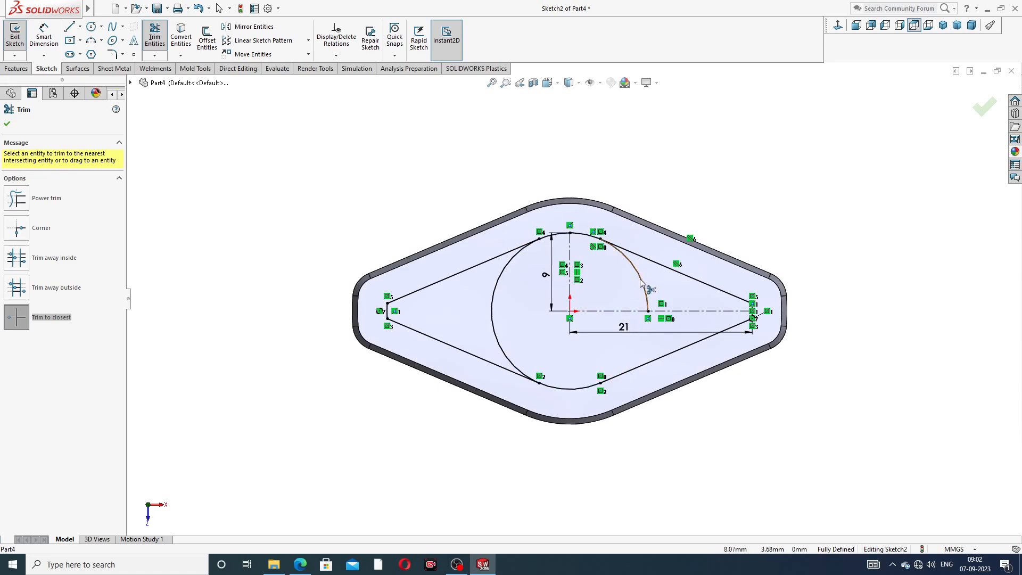
pyautogui.click(490, 298)
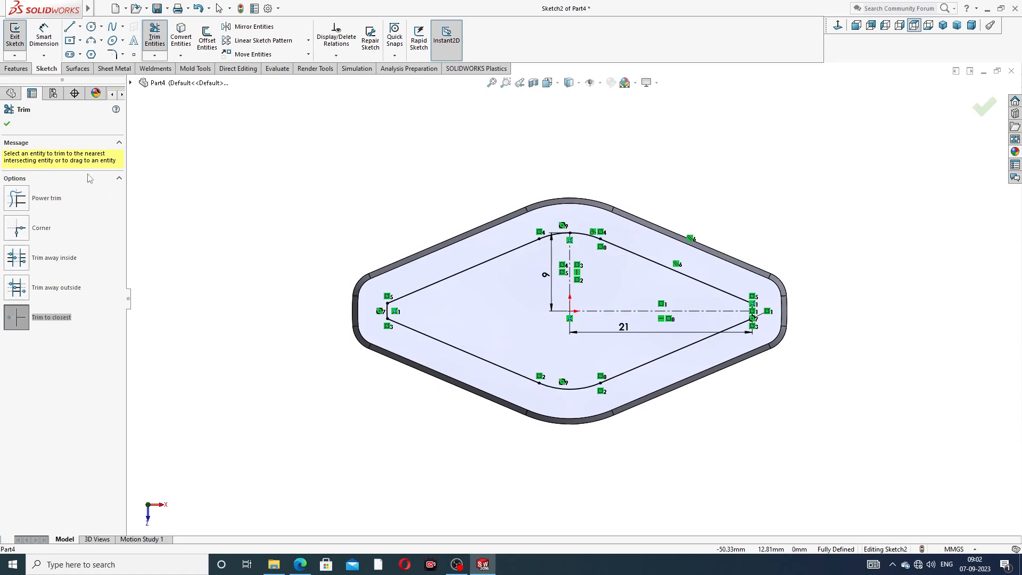
pyautogui.click(10, 126)
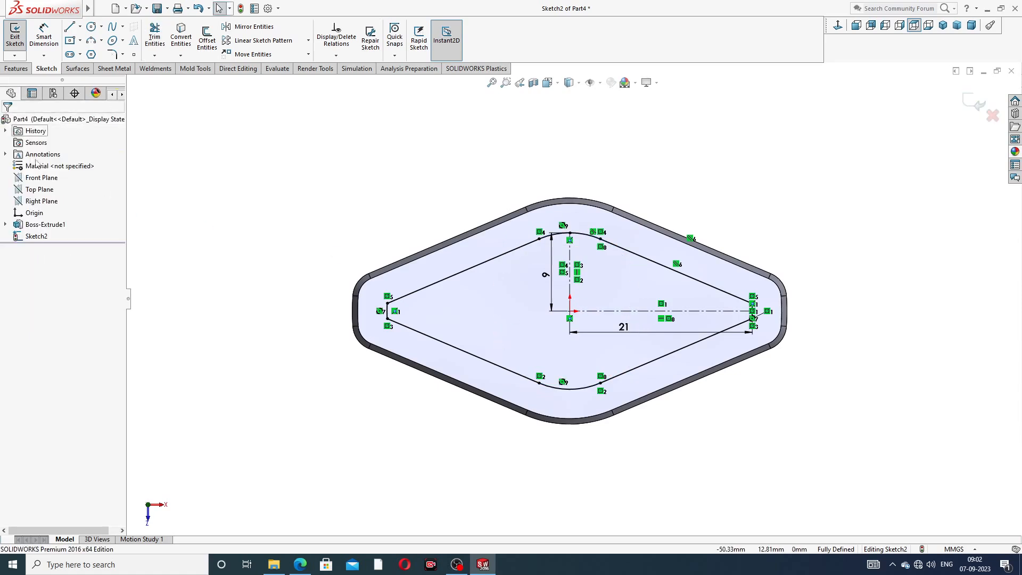
# Check the flywheel drawing for the corner radius and round the diamond's four end corners with 1.2 mm sketch fillets
pyautogui.click(300, 564)
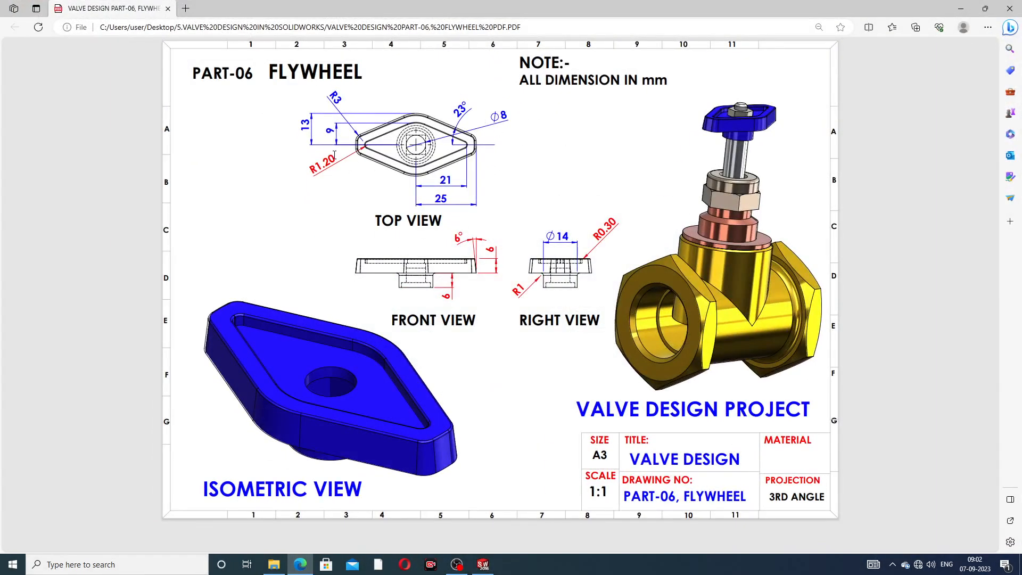
pyautogui.click(300, 564)
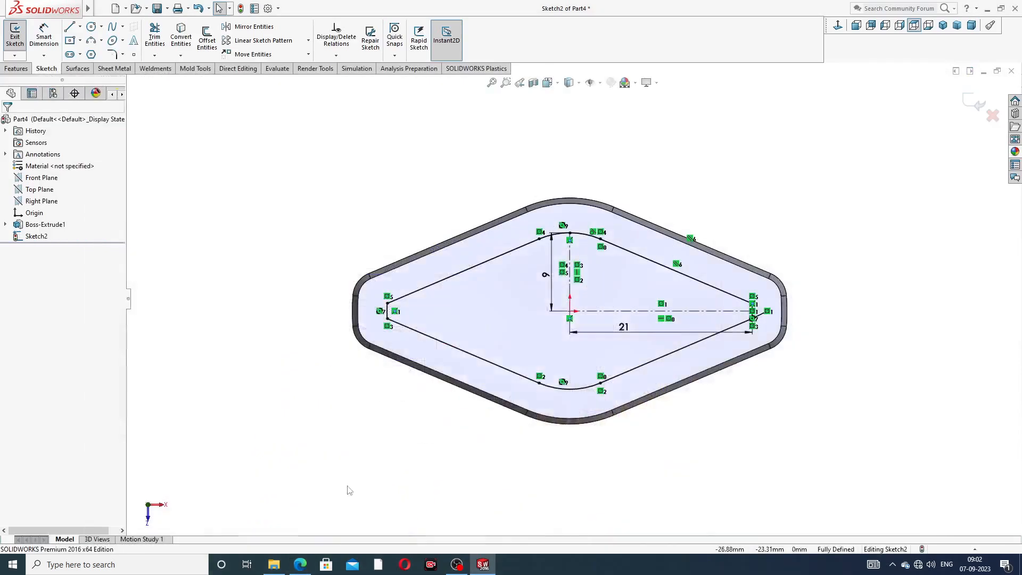
pyautogui.scroll(-2, 489, 310)
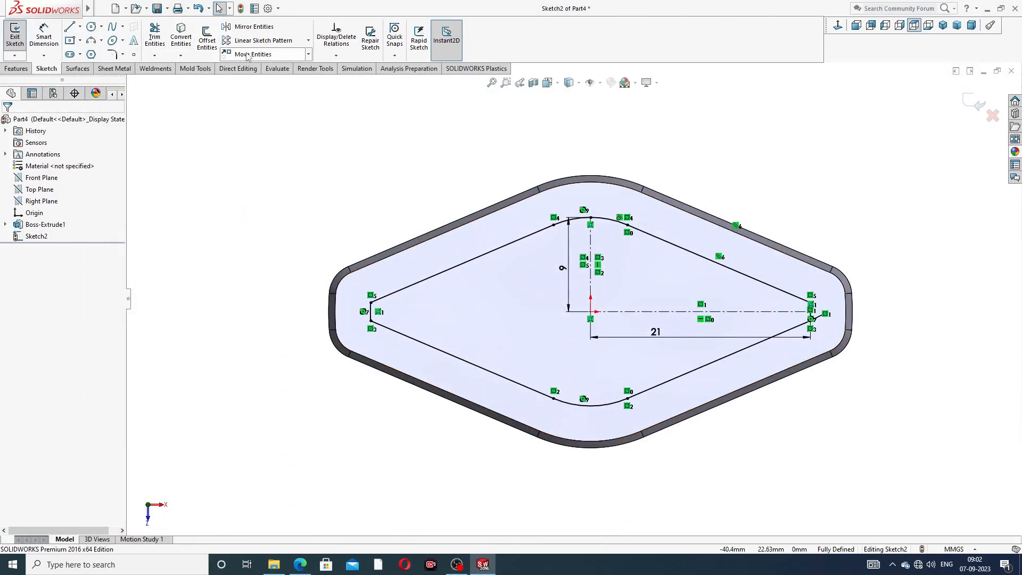
pyautogui.click(123, 55)
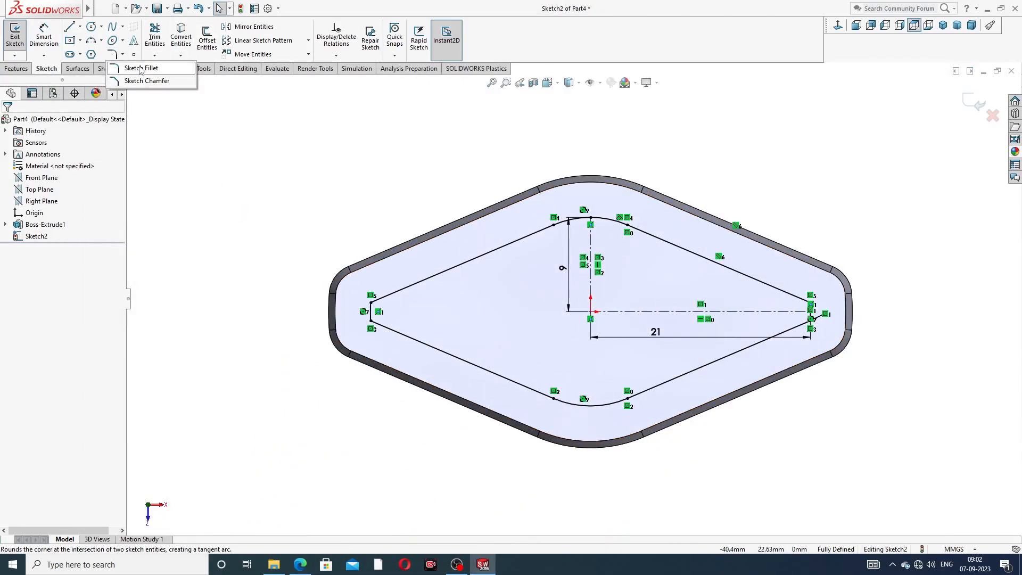
pyautogui.click(139, 66)
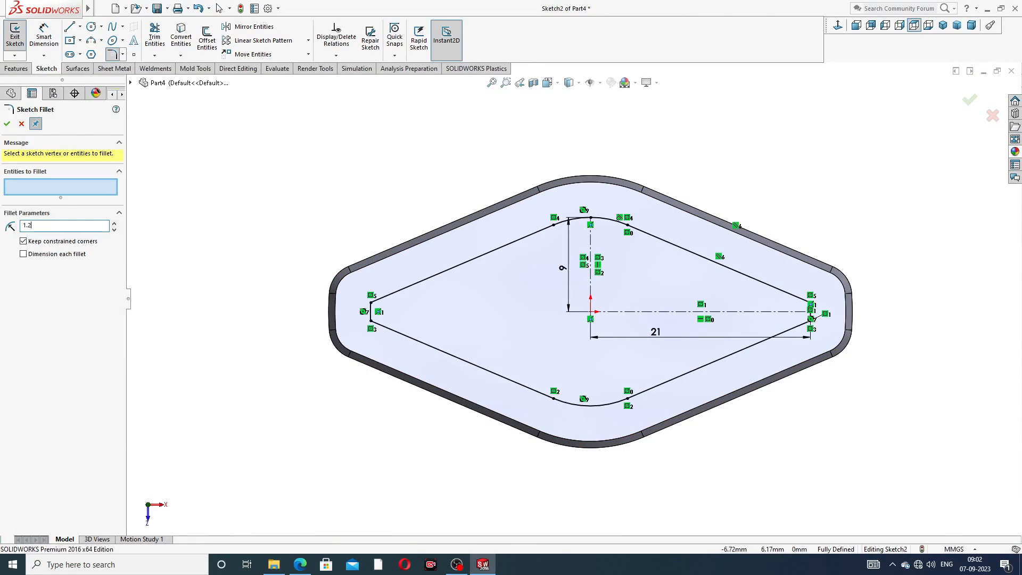
pyautogui.scroll(-2, 475, 341)
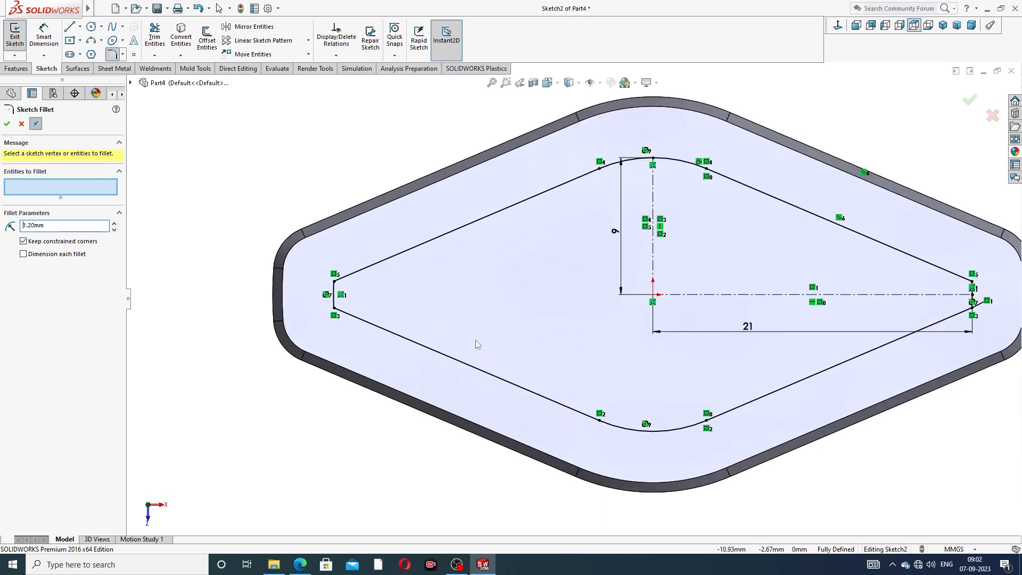
pyautogui.click(334, 282)
pyautogui.click(334, 308)
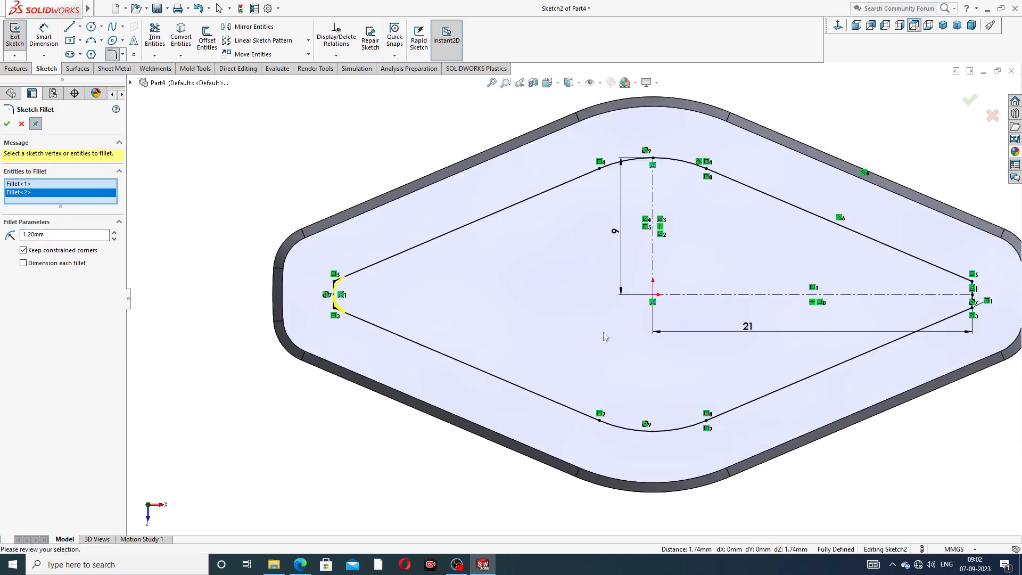
pyautogui.click(971, 283)
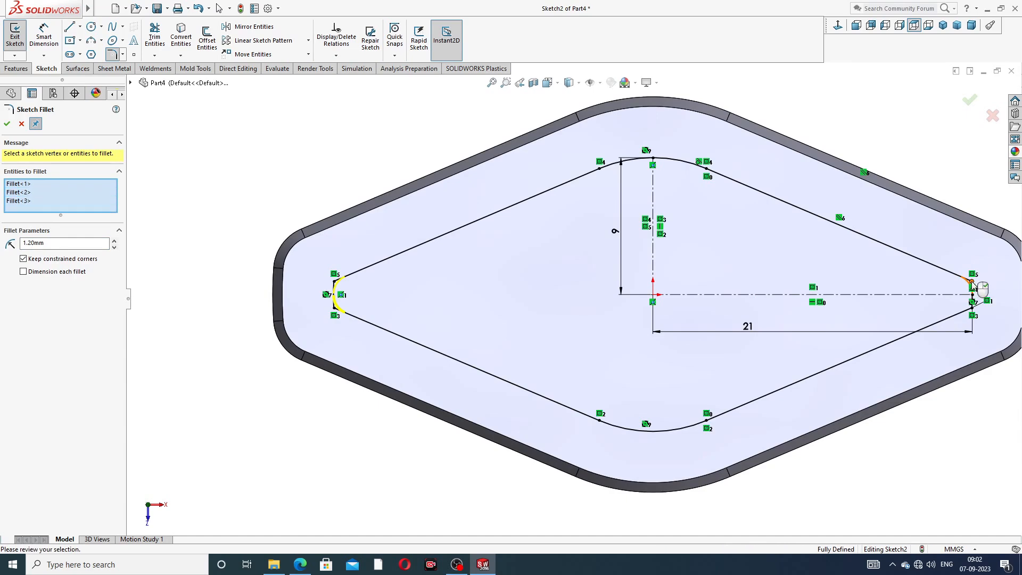
pyautogui.click(971, 307)
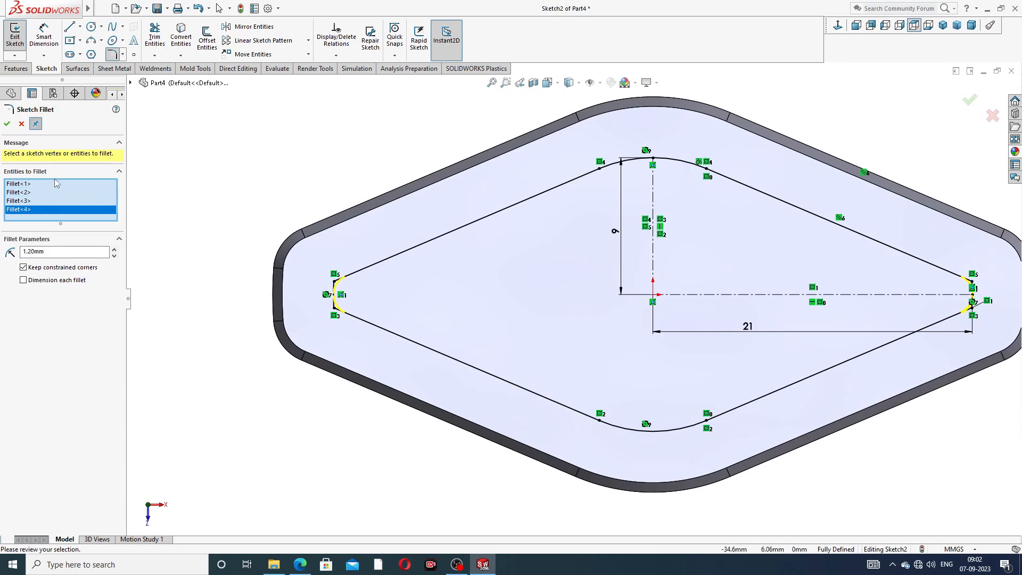
pyautogui.click(7, 126)
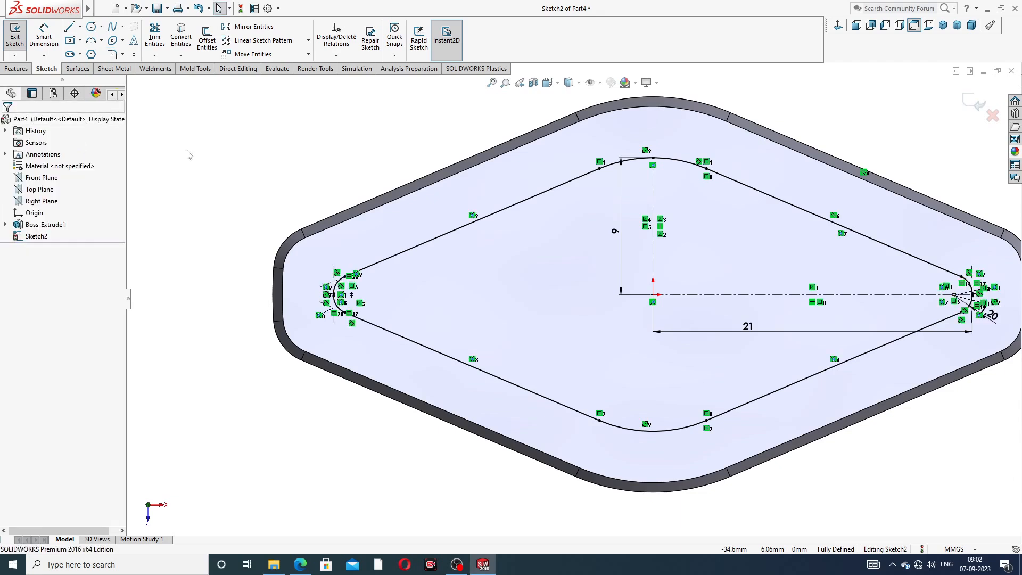
# Cut-extrude the diamond profile into the body with a blind depth of 4 mm
pyautogui.press('f')
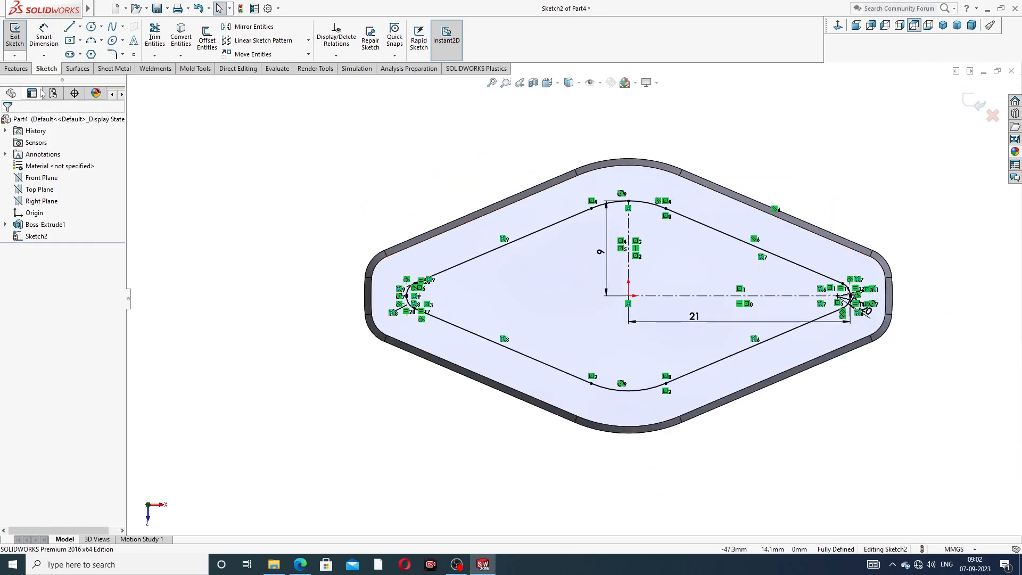
pyautogui.click(16, 69)
pyautogui.click(158, 37)
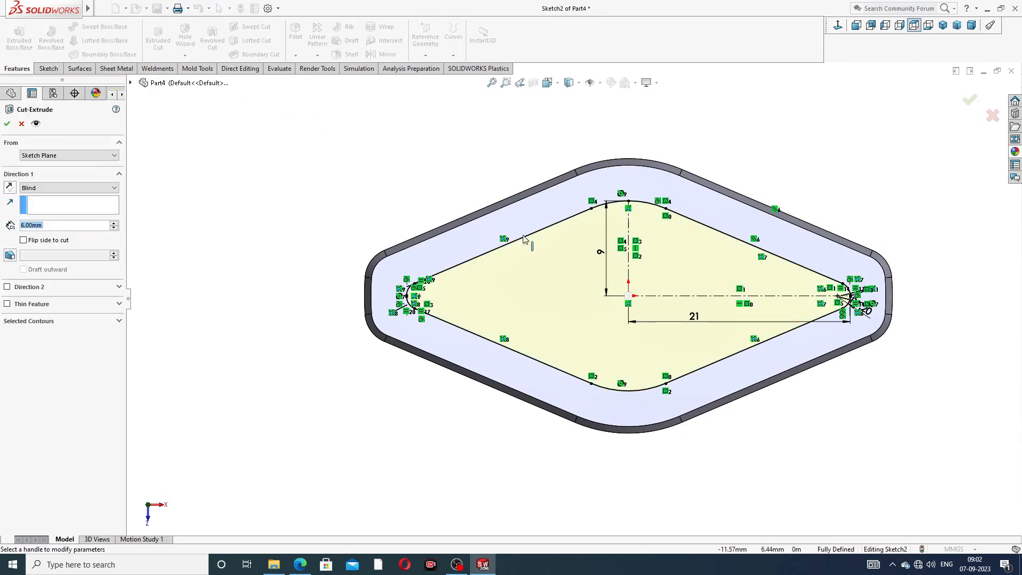
pyautogui.moveTo(650, 223)
pyautogui.mouseDown(button='middle')
pyautogui.moveTo(589, 165)
pyautogui.moveTo(614, 313)
pyautogui.mouseUp(button='middle')
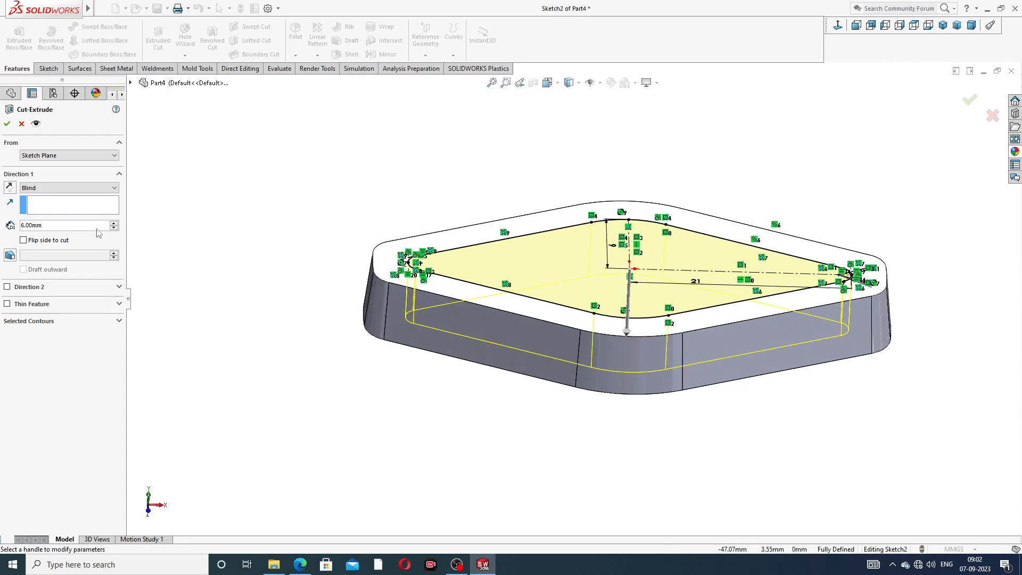
pyautogui.doubleClick(52, 230)
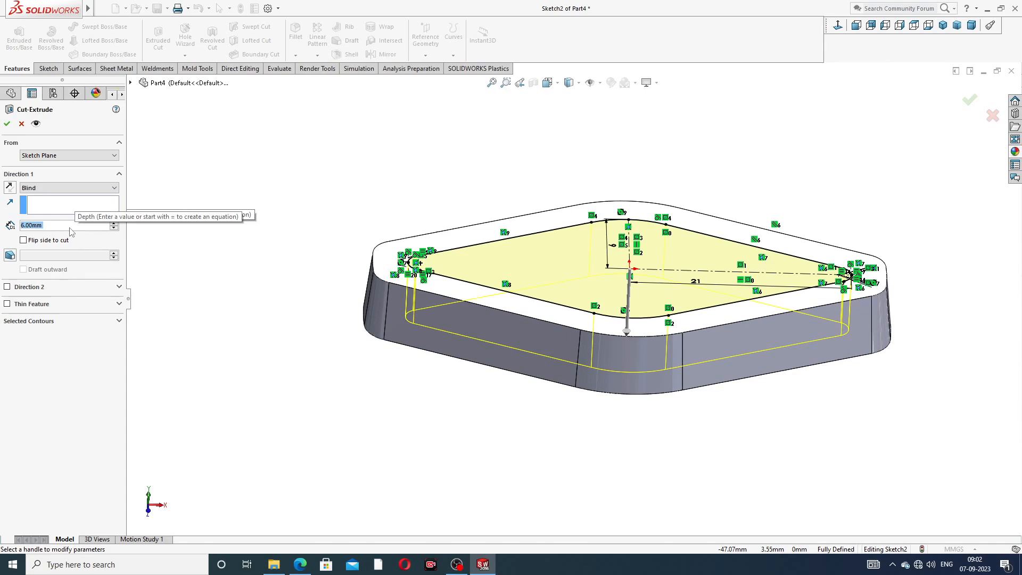
pyautogui.write('4')
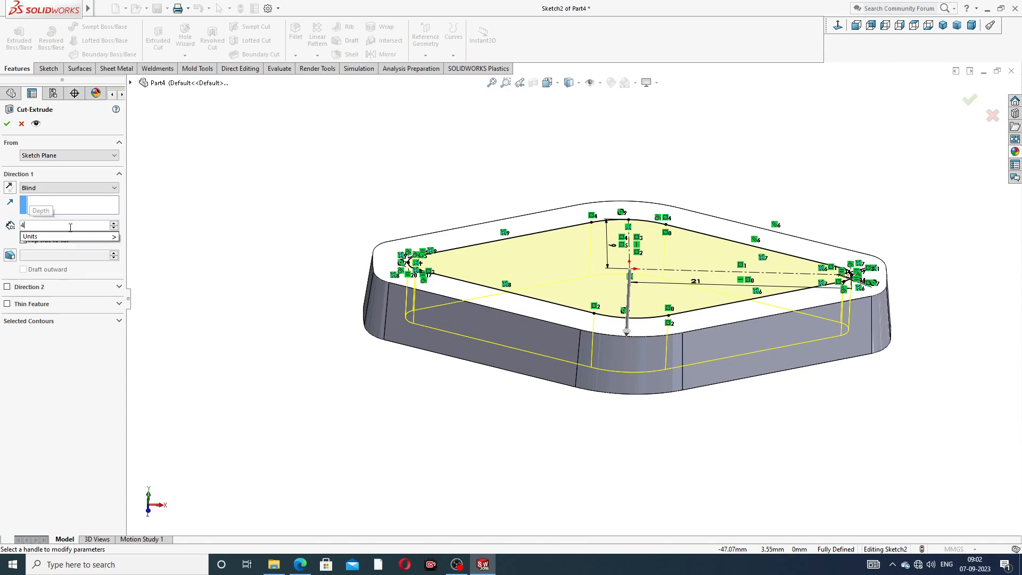
pyautogui.press('Return')
pyautogui.moveTo(638, 334)
pyautogui.mouseDown(button='middle')
pyautogui.moveTo(672, 229)
pyautogui.moveTo(659, 324)
pyautogui.moveTo(676, 298)
pyautogui.moveTo(668, 250)
pyautogui.mouseUp(button='middle')
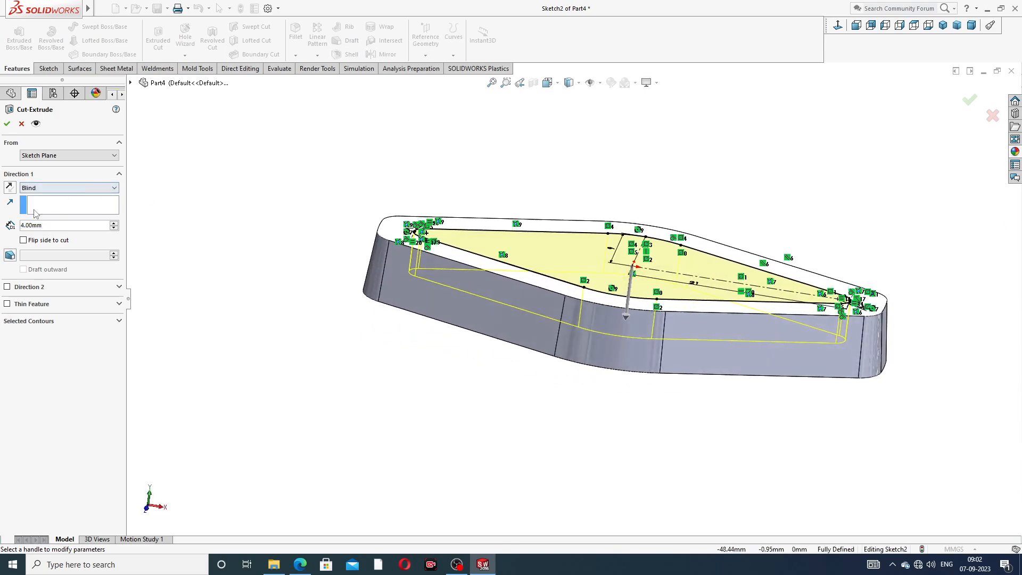
pyautogui.click(7, 125)
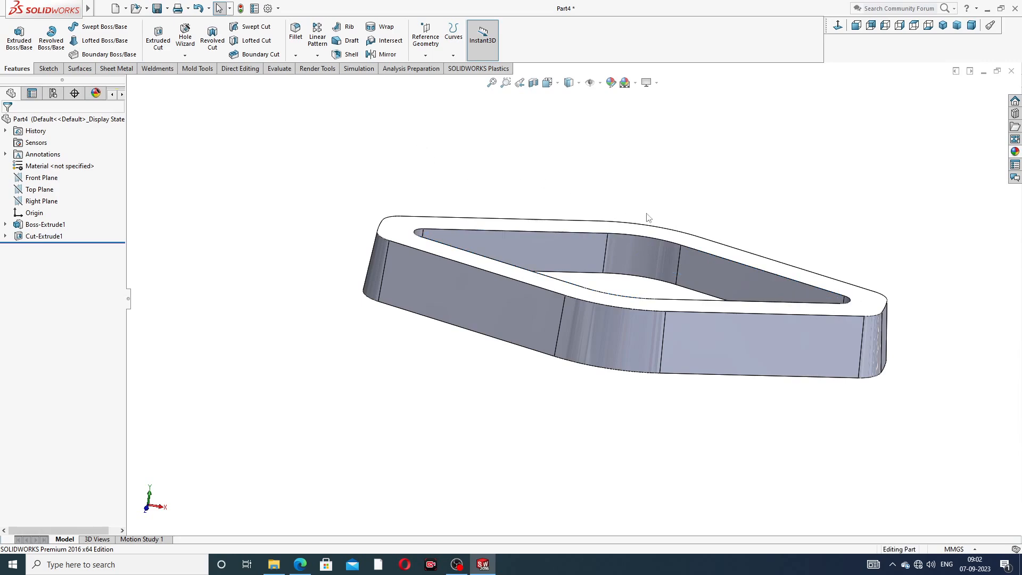
# Check the flywheel drawing for the rim radius and fillet the body's pocket-side rim face with a 0.3 mm radius
pyautogui.moveTo(597, 313); pyautogui.dragTo(585, 354, button='middle')
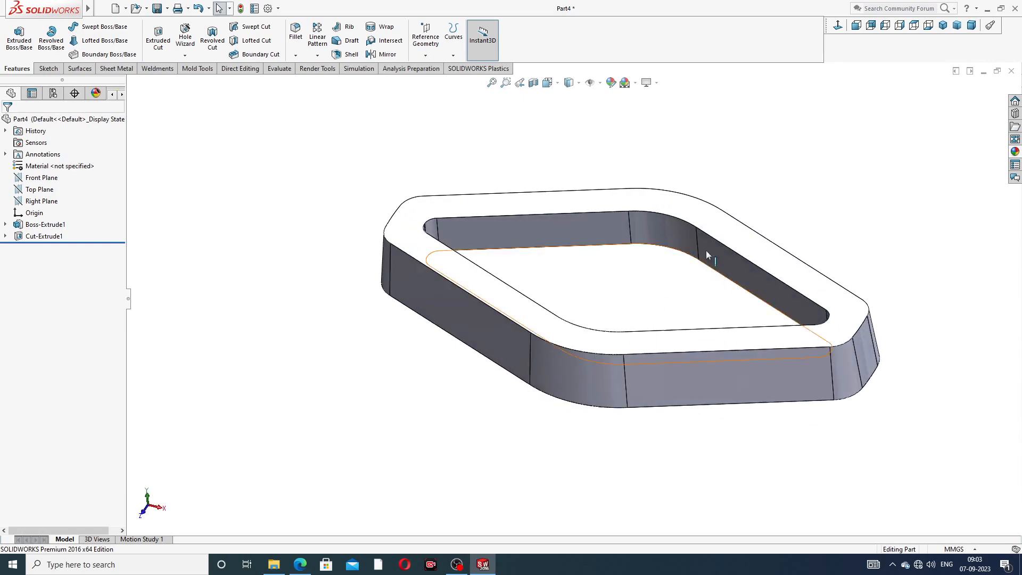
pyautogui.click(298, 56)
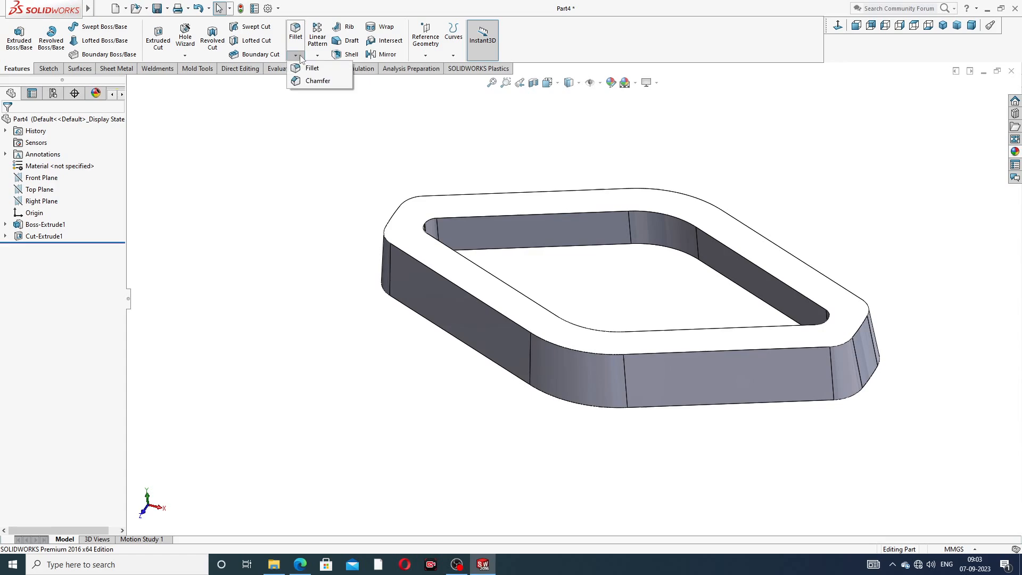
pyautogui.click(302, 41)
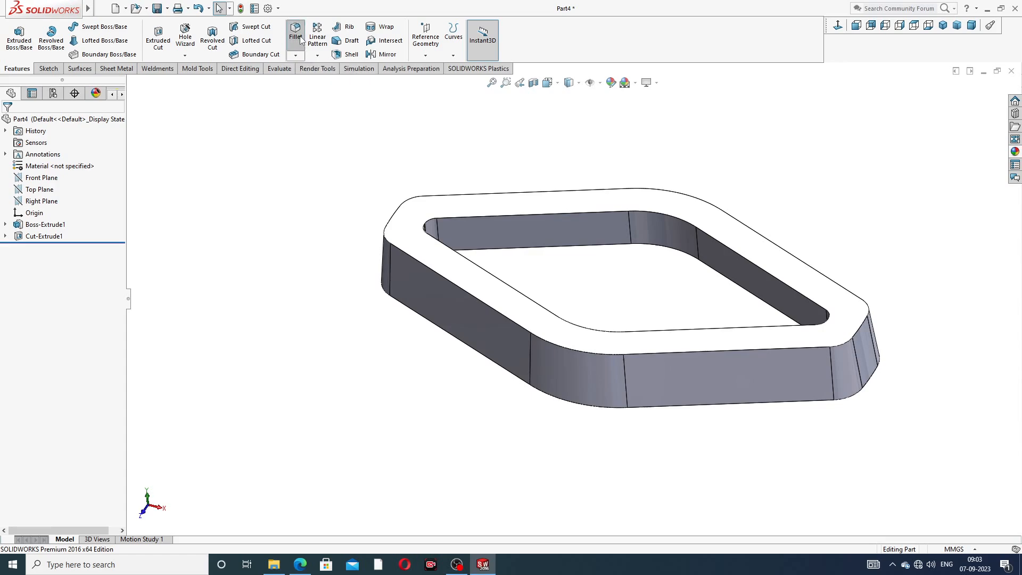
pyautogui.click(307, 570)
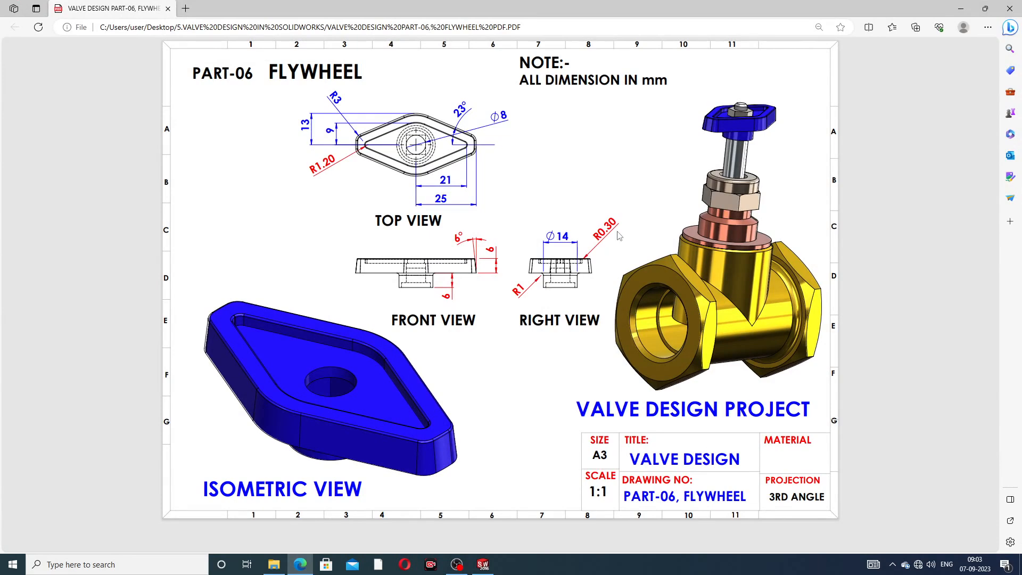
pyautogui.click(307, 567)
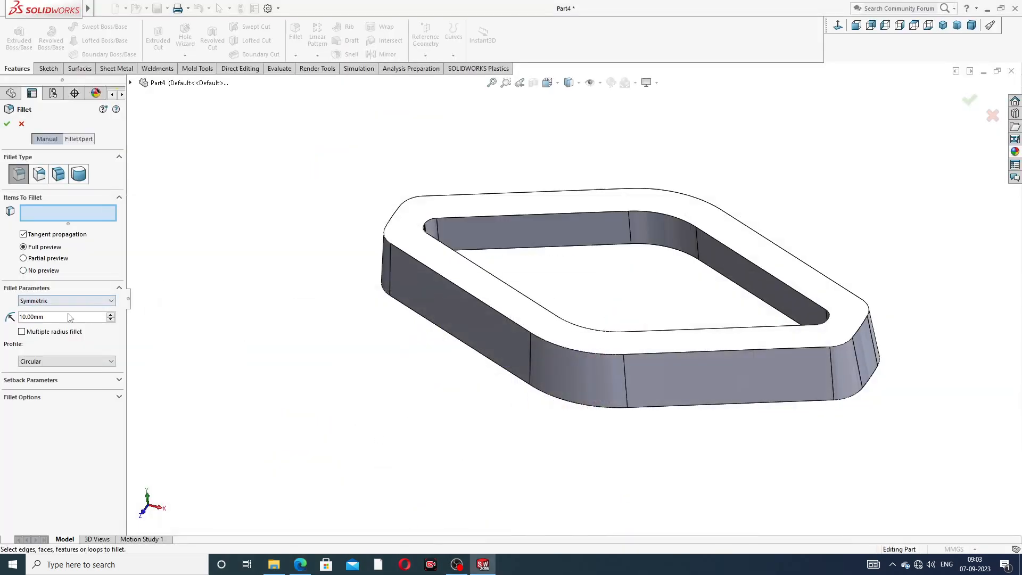
pyautogui.moveTo(59, 317); pyautogui.dragTo(19, 315)
pyautogui.write('0.3')
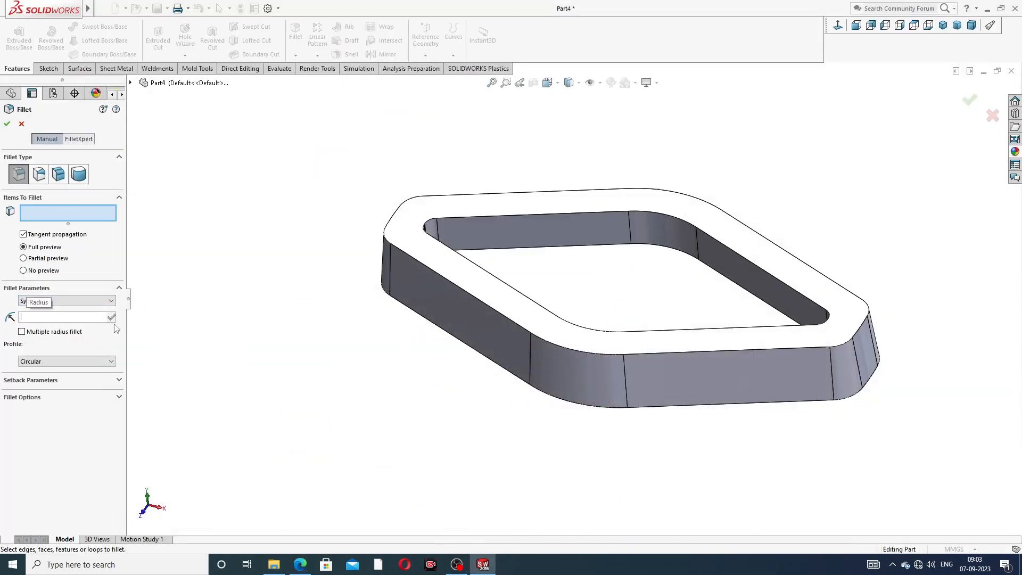
pyautogui.press('Return')
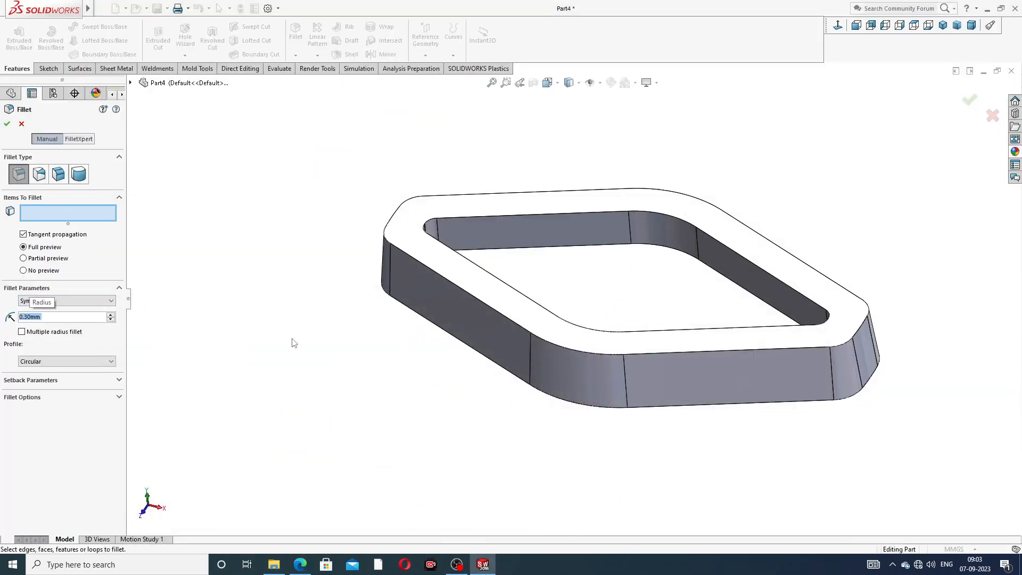
pyautogui.click(672, 205)
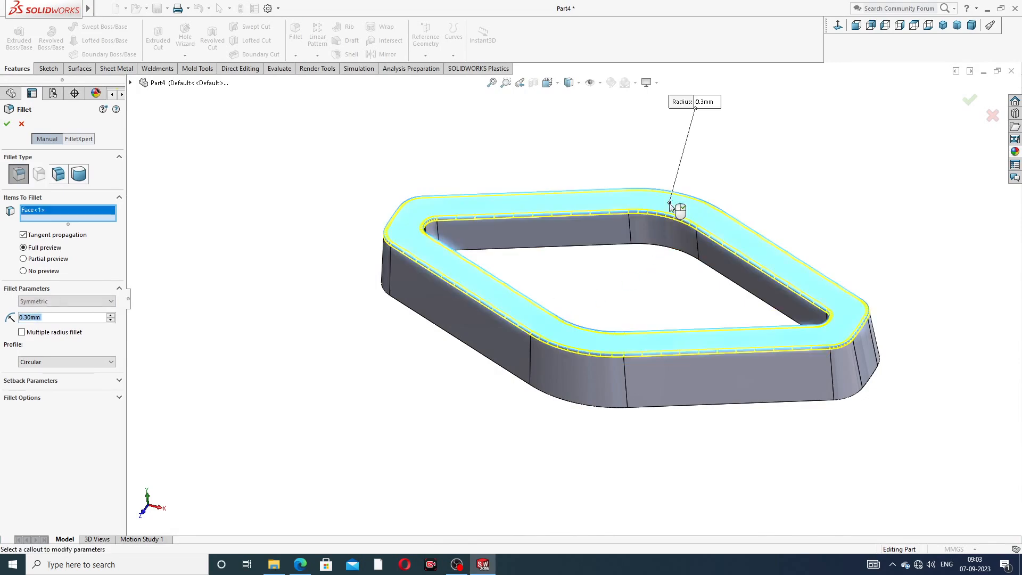
pyautogui.click(7, 123)
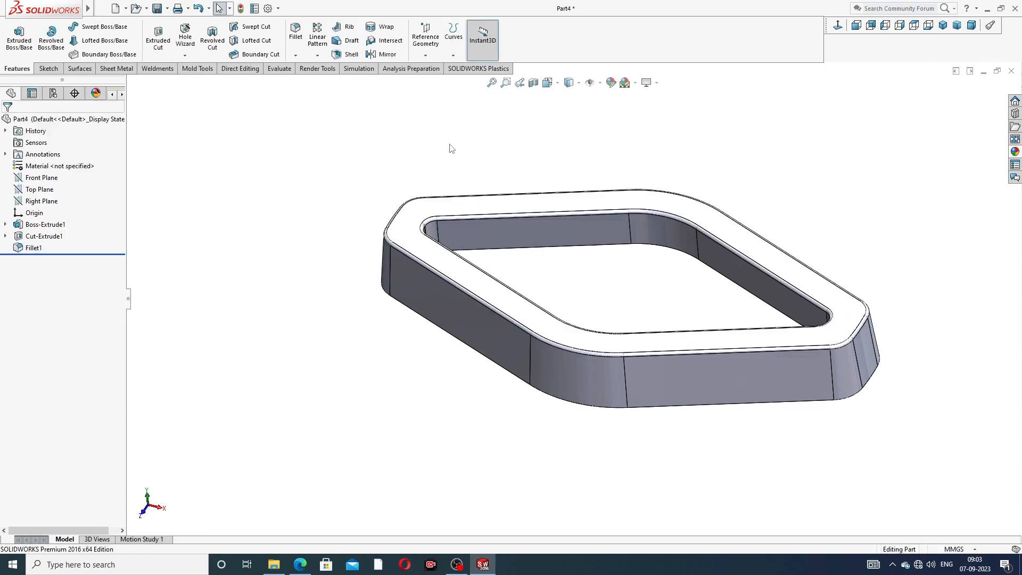
# Start a sketch on the body's flat underside and draw a circle of about 7.1 mm radius centred on the origin
pyautogui.moveTo(612, 283); pyautogui.dragTo(693, 154, button='middle')
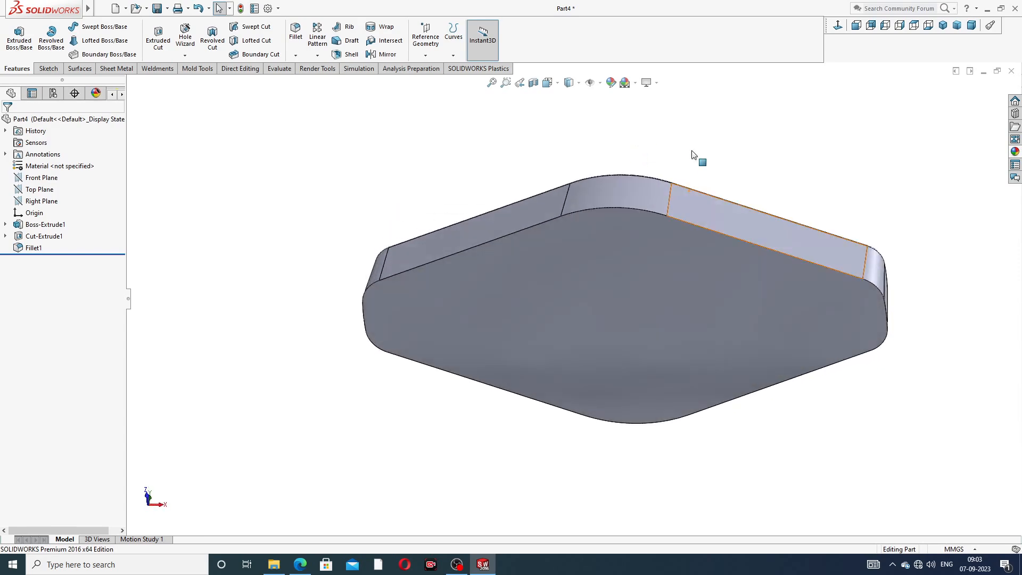
pyautogui.click(637, 257)
pyautogui.click(680, 226)
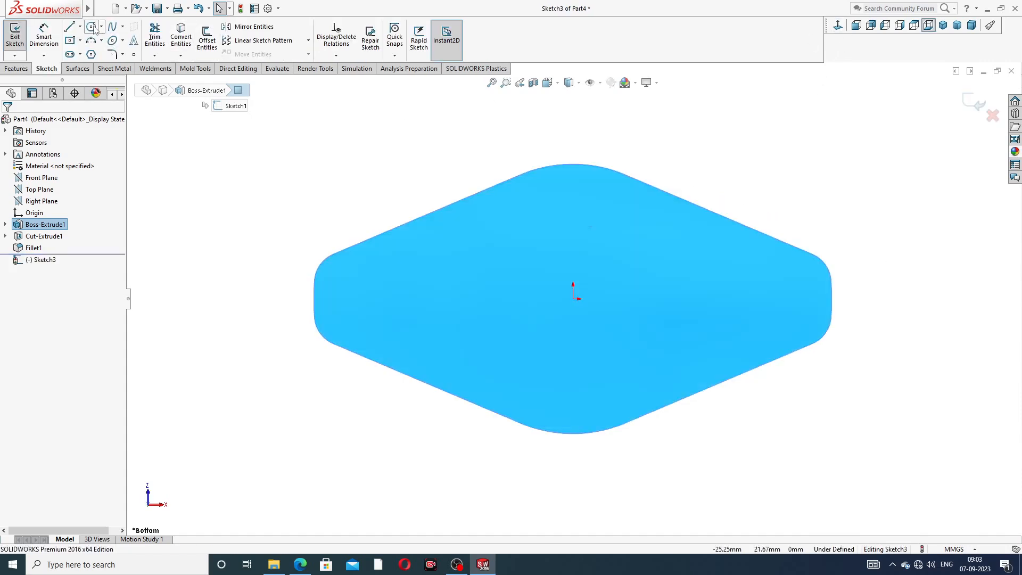
pyautogui.click(91, 27)
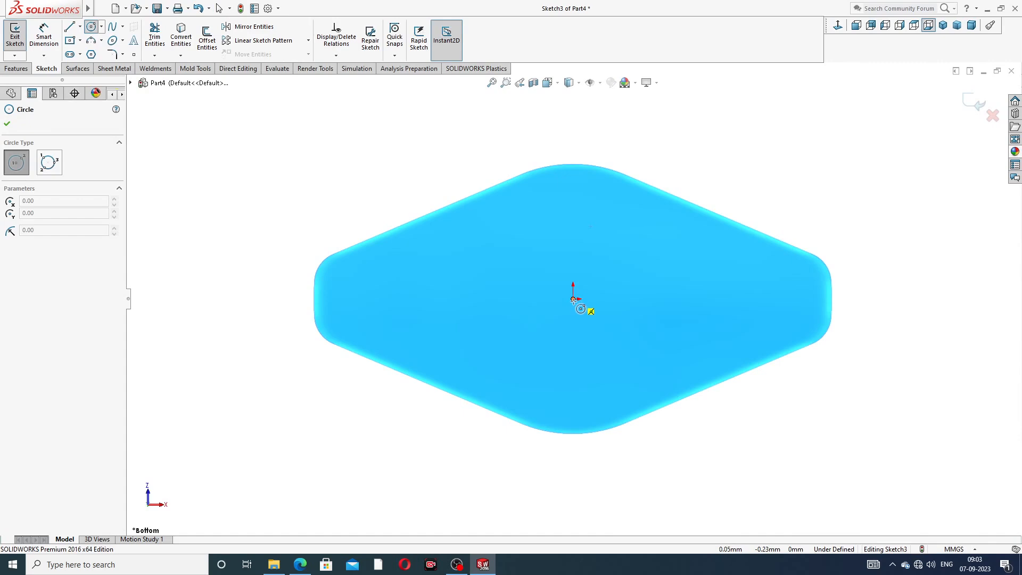
pyautogui.click(574, 299)
pyautogui.click(590, 228)
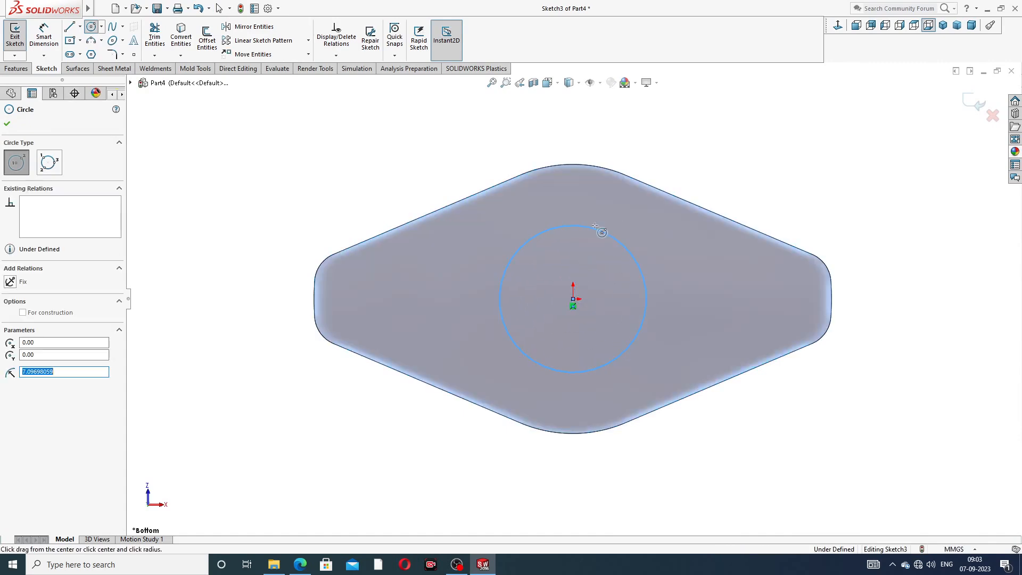
pyautogui.rightClick(701, 156)
pyautogui.click(710, 163)
# Check the flywheel drawing for the hub diameter and dimension the sketched circle to 14 mm diameter
pyautogui.click(300, 565)
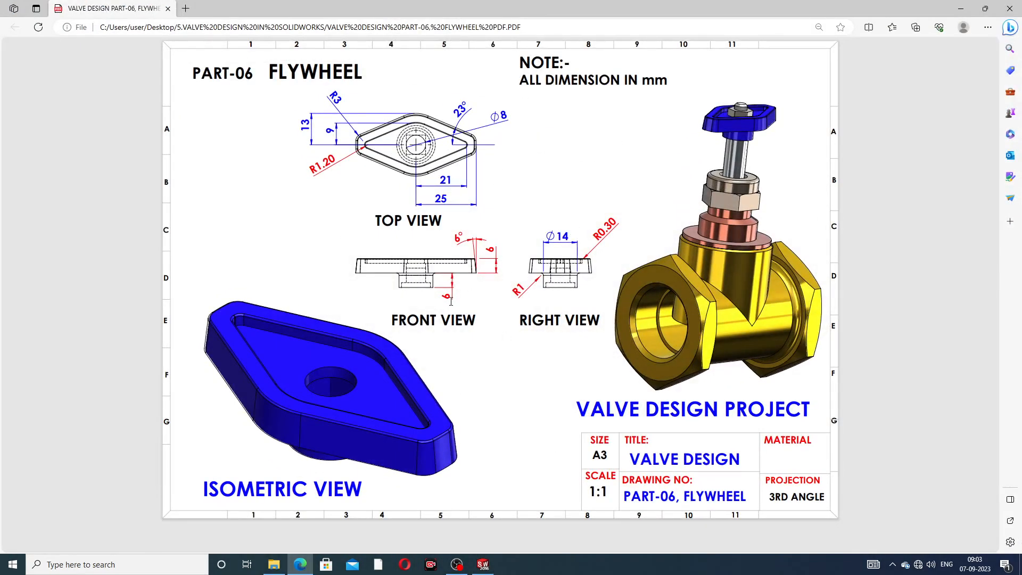
pyautogui.click(300, 564)
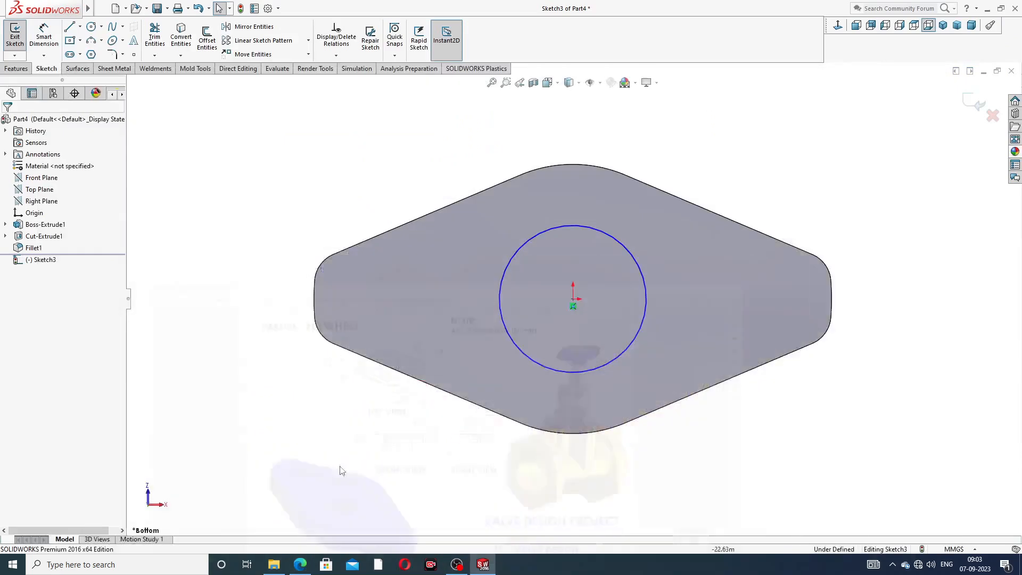
pyautogui.click(41, 38)
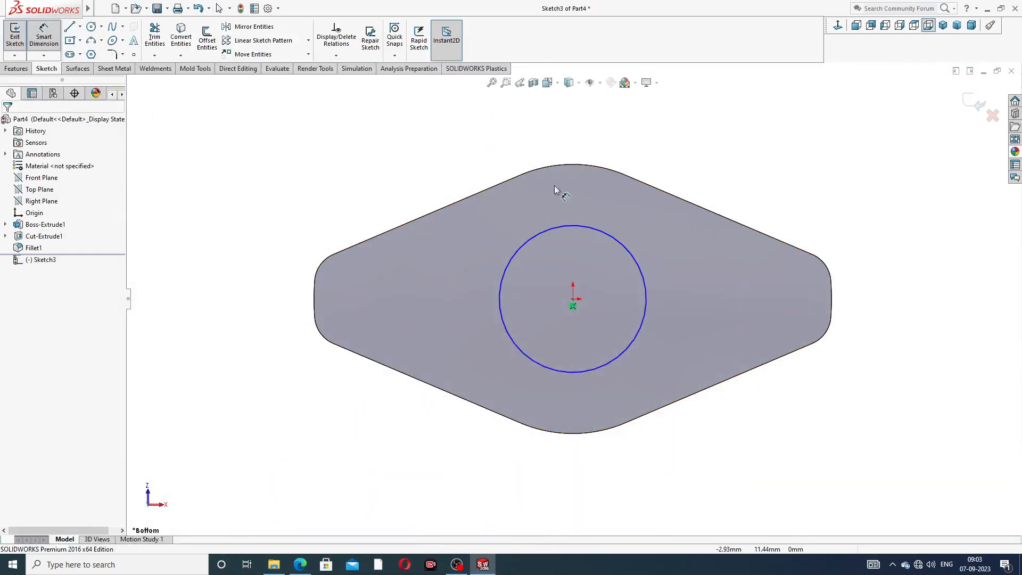
pyautogui.click(590, 226)
pyautogui.click(687, 166)
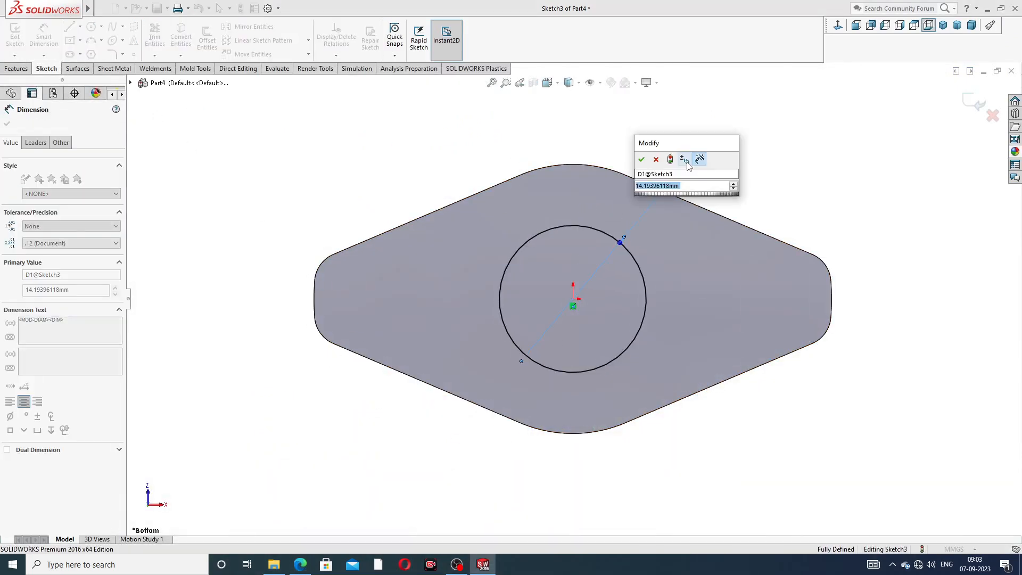
pyautogui.write('14')
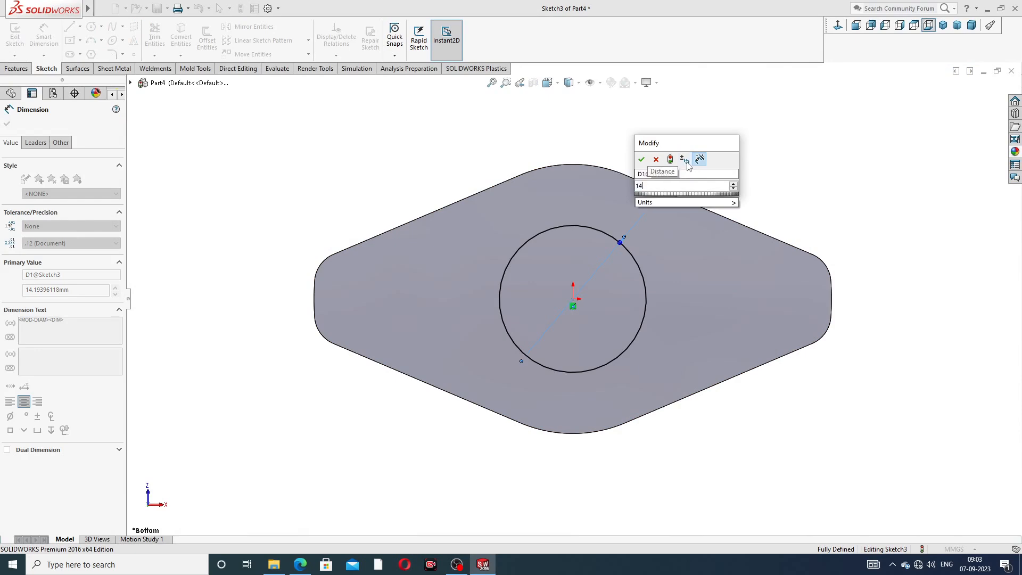
pyautogui.press('Return')
pyautogui.press('Escape')
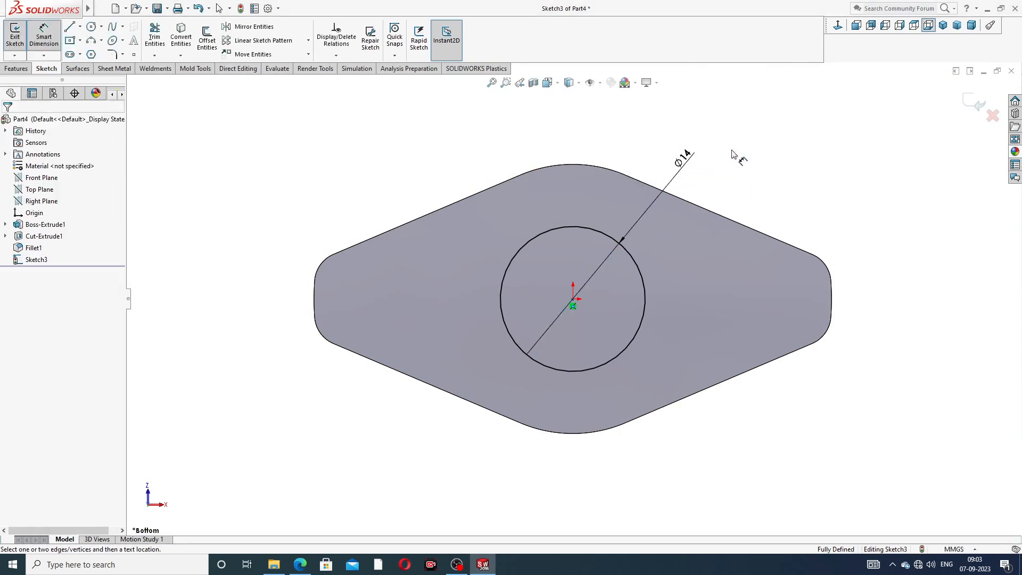
pyautogui.rightClick(463, 130)
pyautogui.click(488, 157)
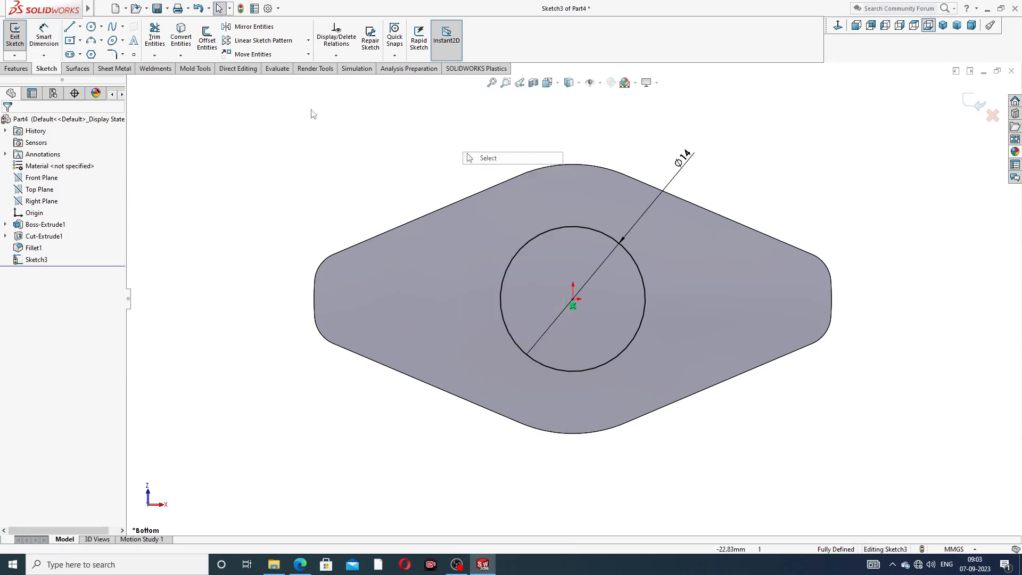
# Extrude the circle outward from the underside as a blind boss 6 mm deep, merged with the body
pyautogui.click(16, 68)
pyautogui.click(19, 46)
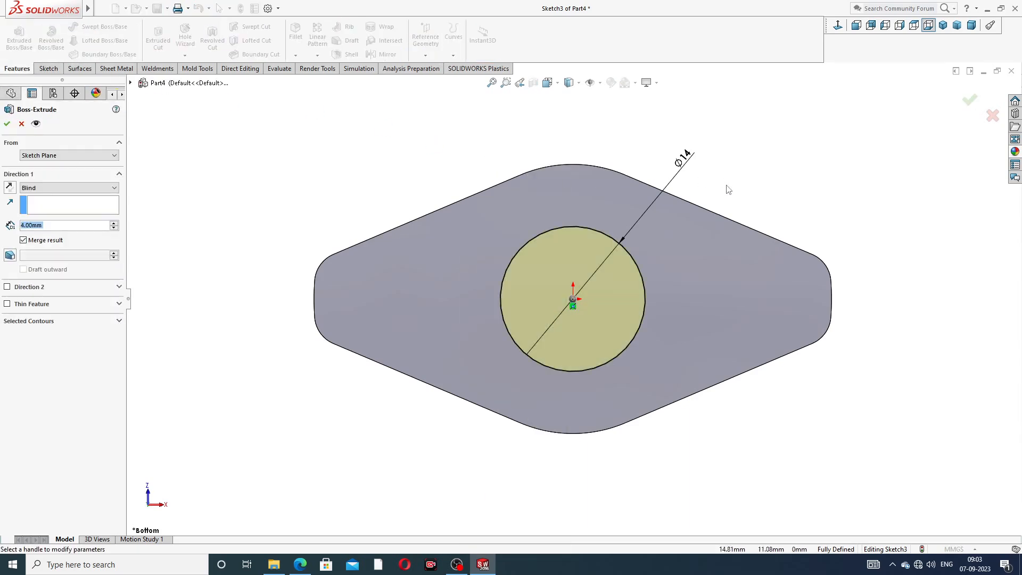
pyautogui.moveTo(709, 236); pyautogui.dragTo(636, 283, button='middle')
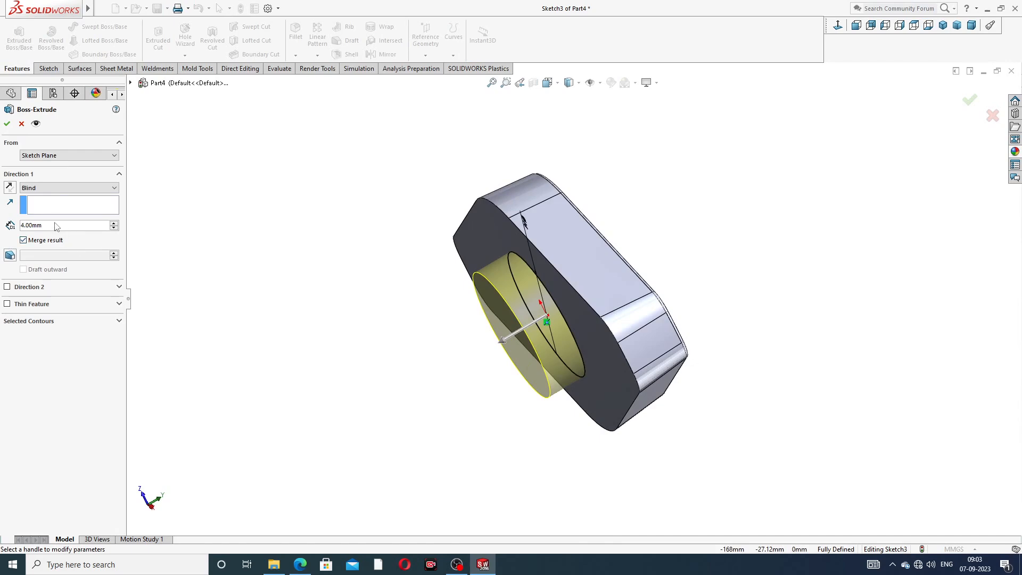
pyautogui.write('6')
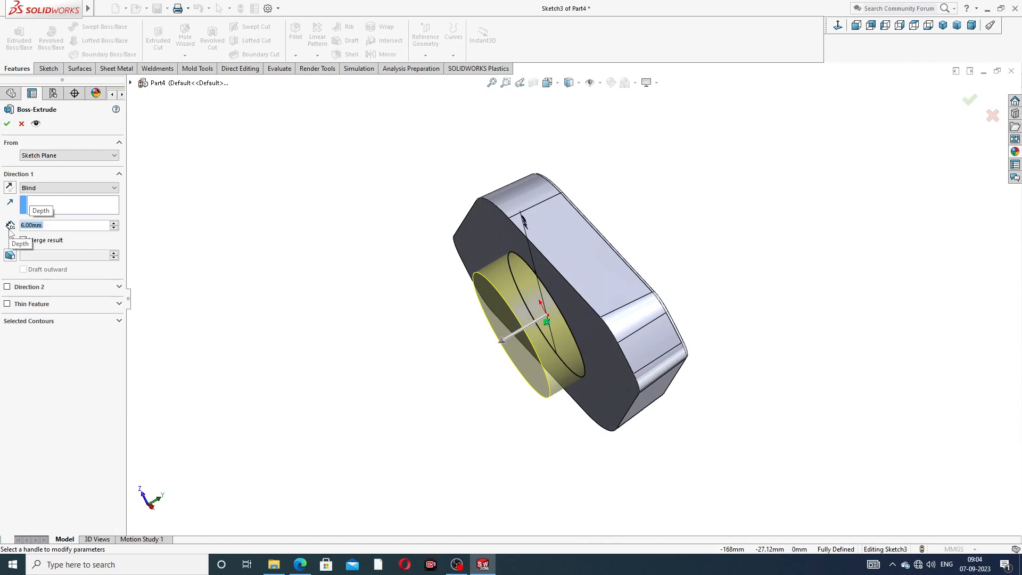
pyautogui.press('Return')
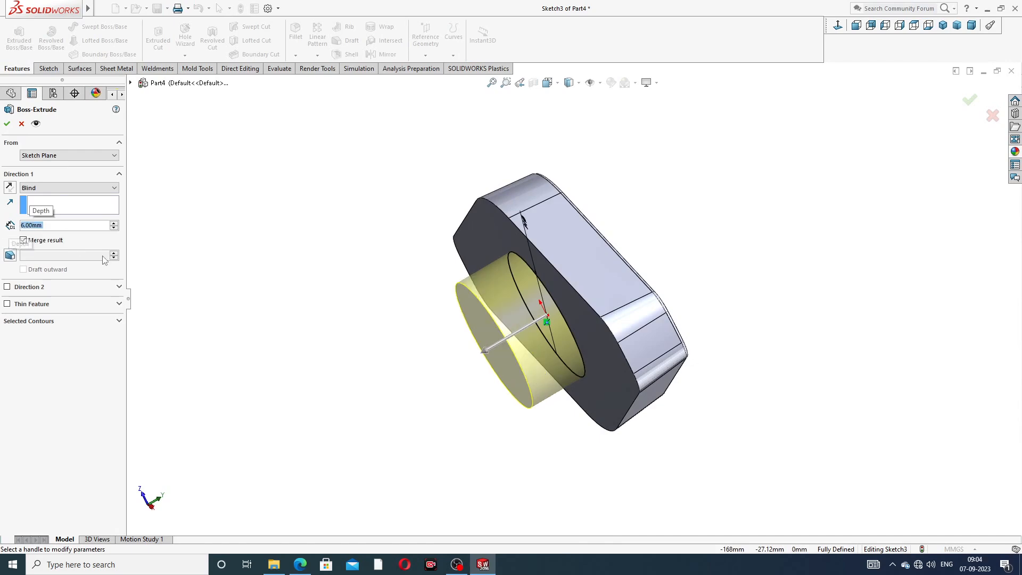
pyautogui.click(7, 124)
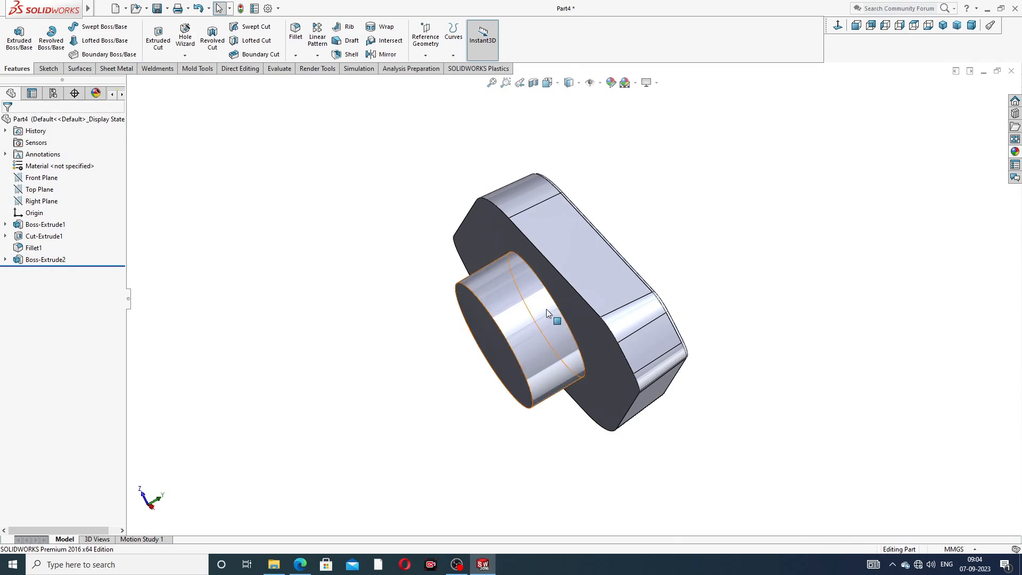
# Check the drawing for the hub radius and fillet the edge where the round boss meets the underside with 1 mm
pyautogui.moveTo(502, 296); pyautogui.dragTo(850, 244, button='middle')
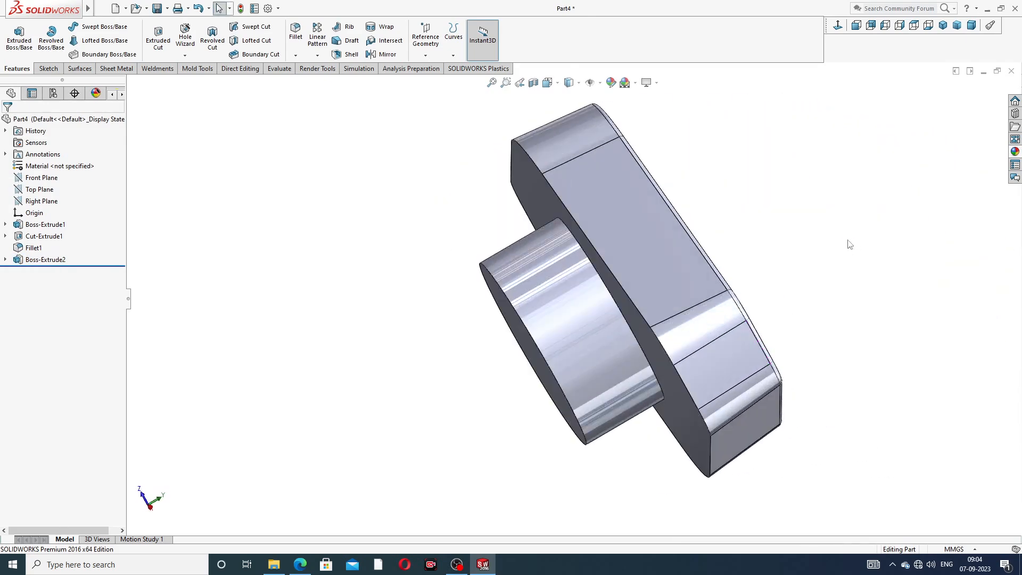
pyautogui.click(294, 57)
pyautogui.click(306, 67)
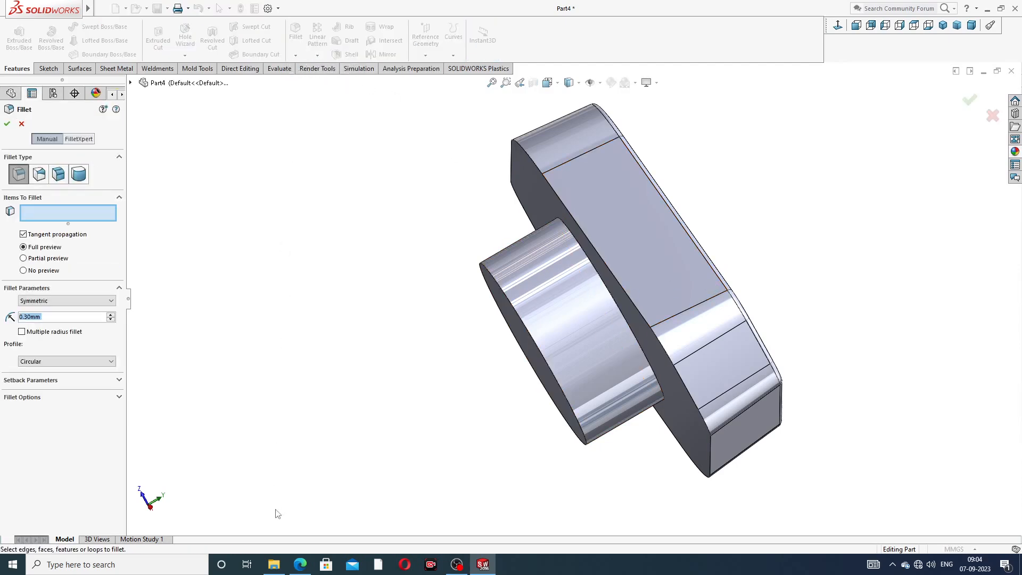
pyautogui.click(301, 568)
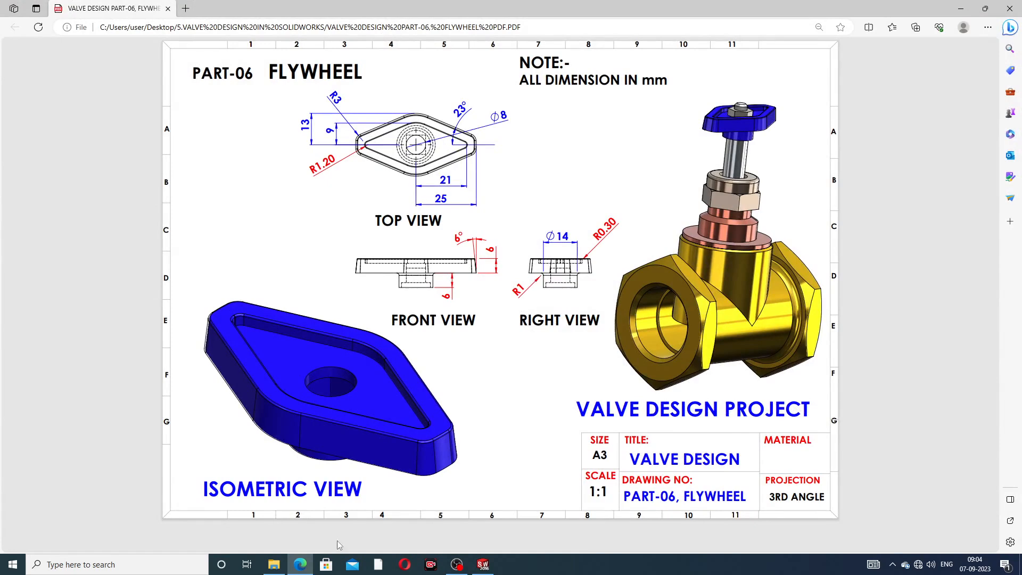
pyautogui.click(301, 563)
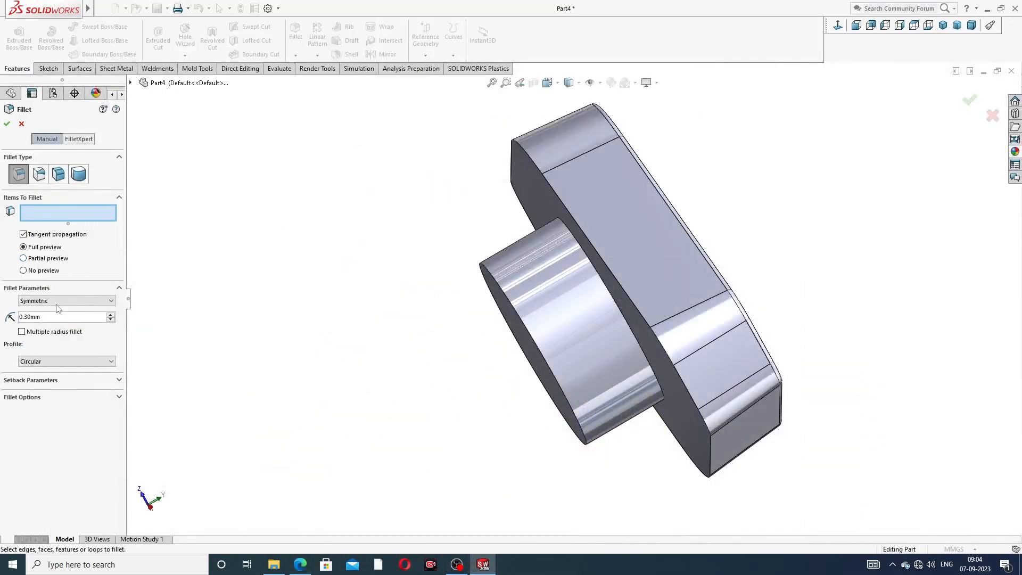
pyautogui.write('1')
pyautogui.press('Return')
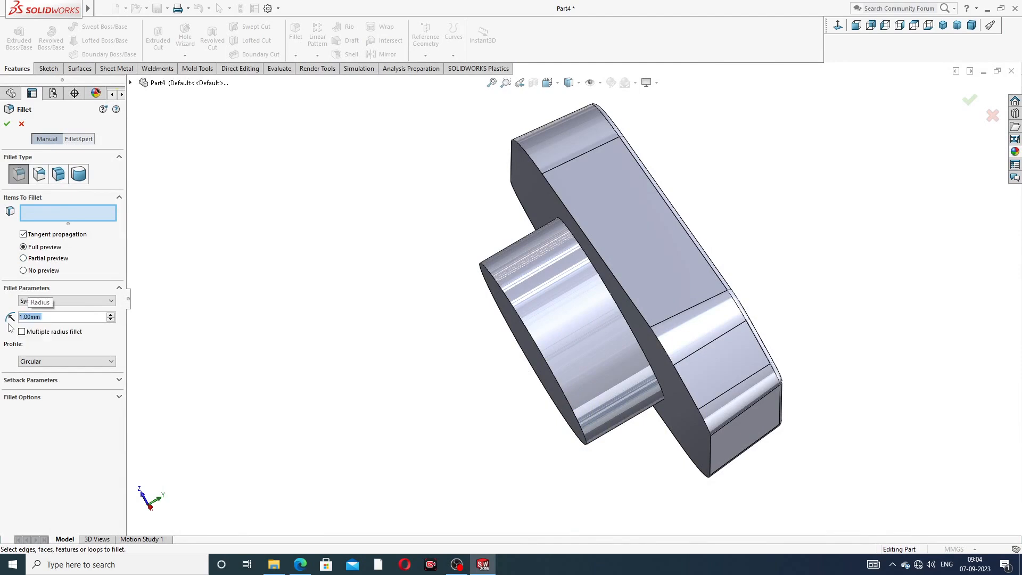
pyautogui.scroll(-2, 636, 334)
pyautogui.scroll(-1, 633, 330)
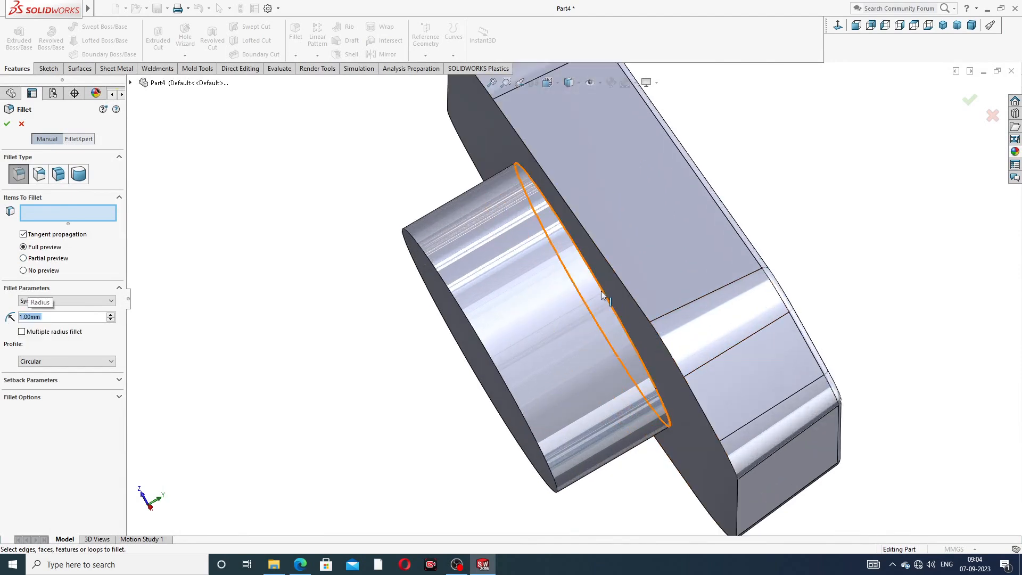
pyautogui.click(601, 290)
pyautogui.click(969, 101)
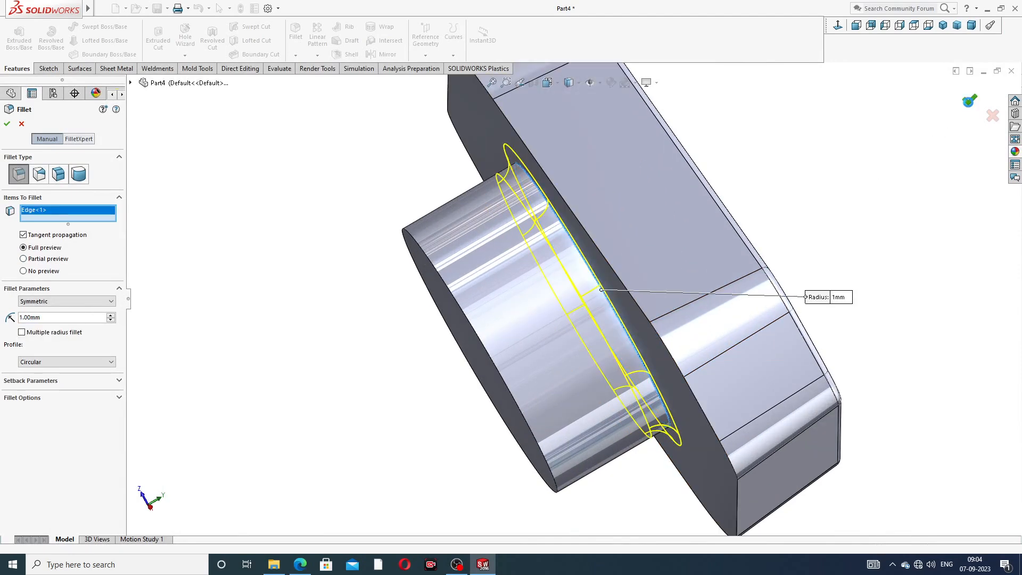
# Start a sketch on the round hub's end face and draw a circle of about 5.06 mm radius centred on the origin
pyautogui.scroll(3, 802, 205)
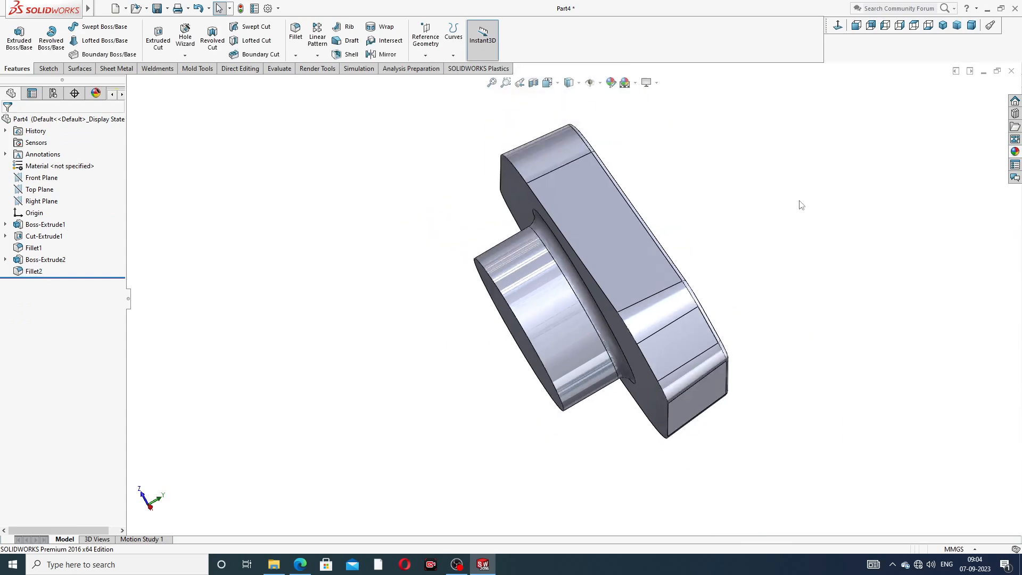
pyautogui.moveTo(729, 245); pyautogui.dragTo(785, 229, button='middle')
pyautogui.click(540, 281)
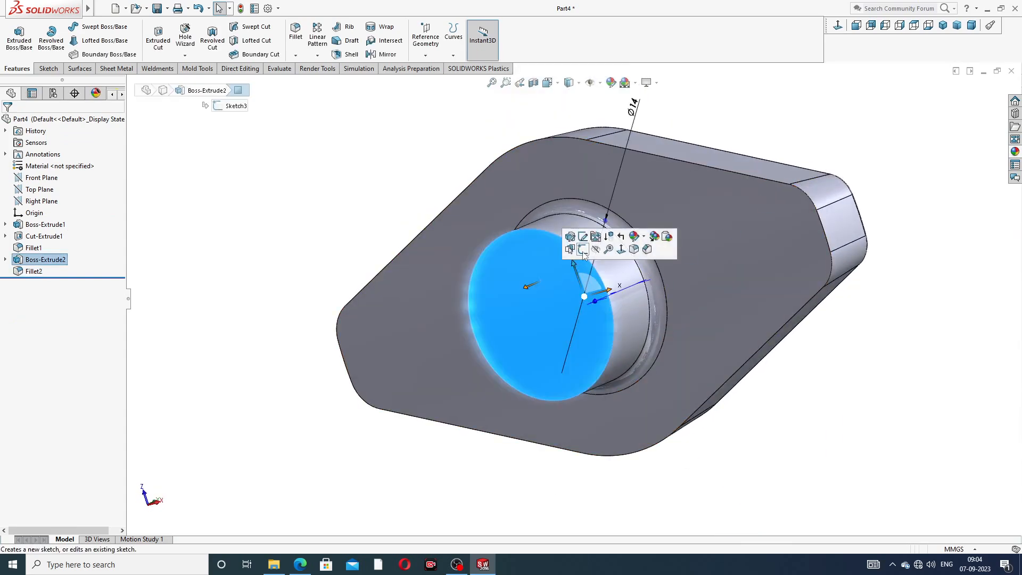
pyautogui.click(582, 250)
pyautogui.click(838, 25)
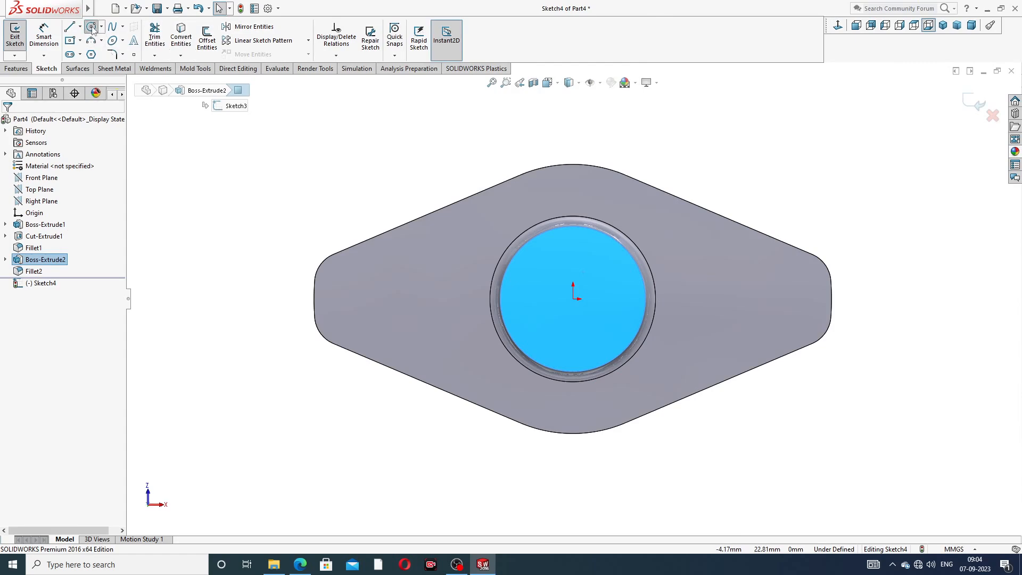
pyautogui.click(91, 27)
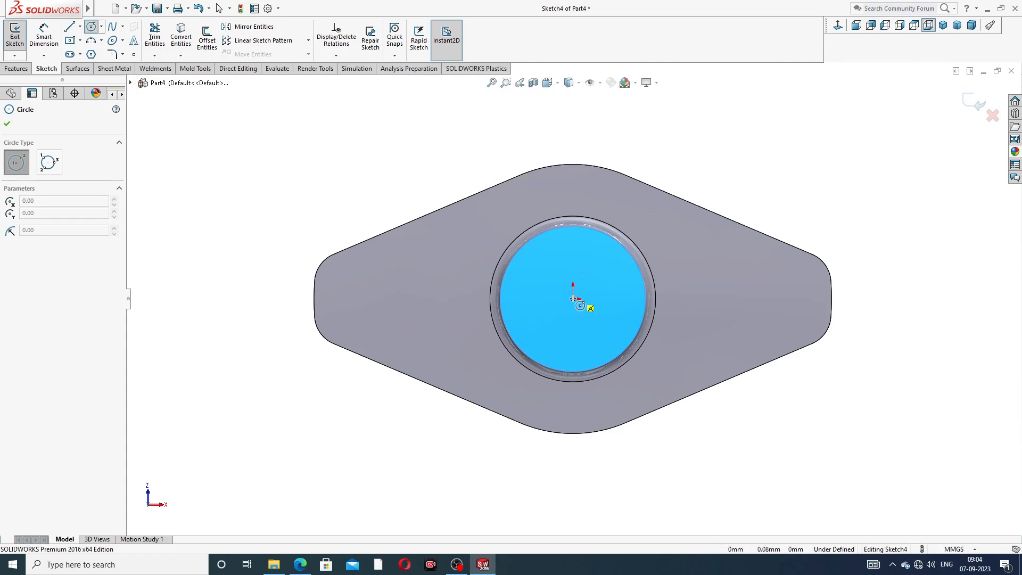
pyautogui.click(573, 299)
pyautogui.click(594, 252)
pyautogui.rightClick(738, 159)
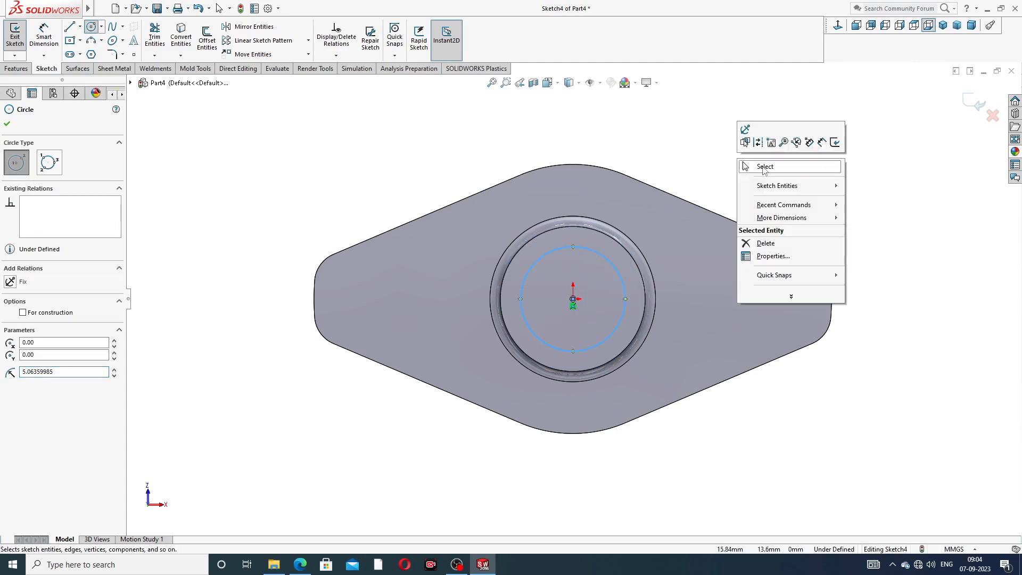
pyautogui.click(765, 167)
# Dimension the sketched circle to 8 mm diameter and check that value against the flywheel drawing
pyautogui.press('d')
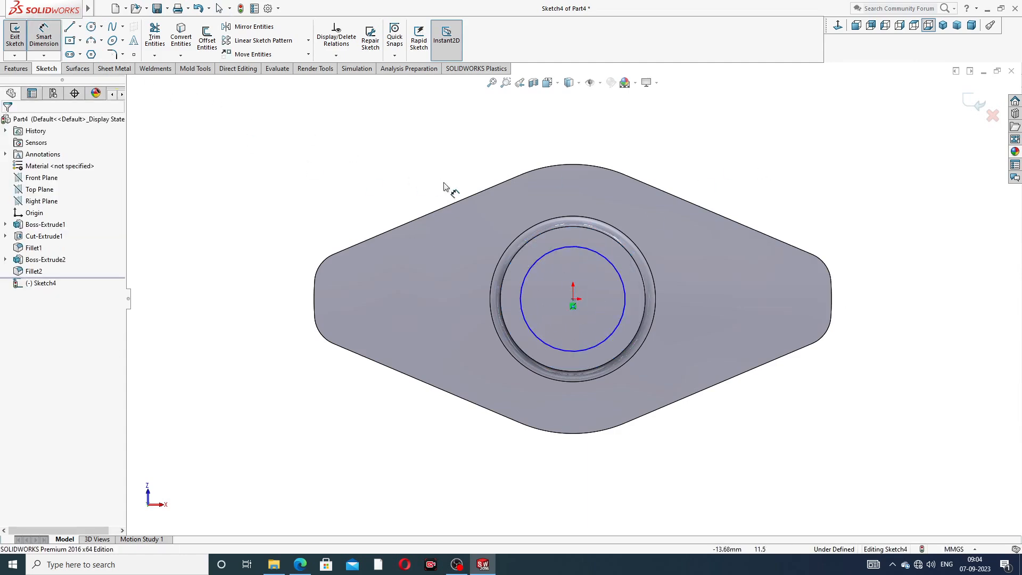
pyautogui.click(580, 248)
pyautogui.click(687, 176)
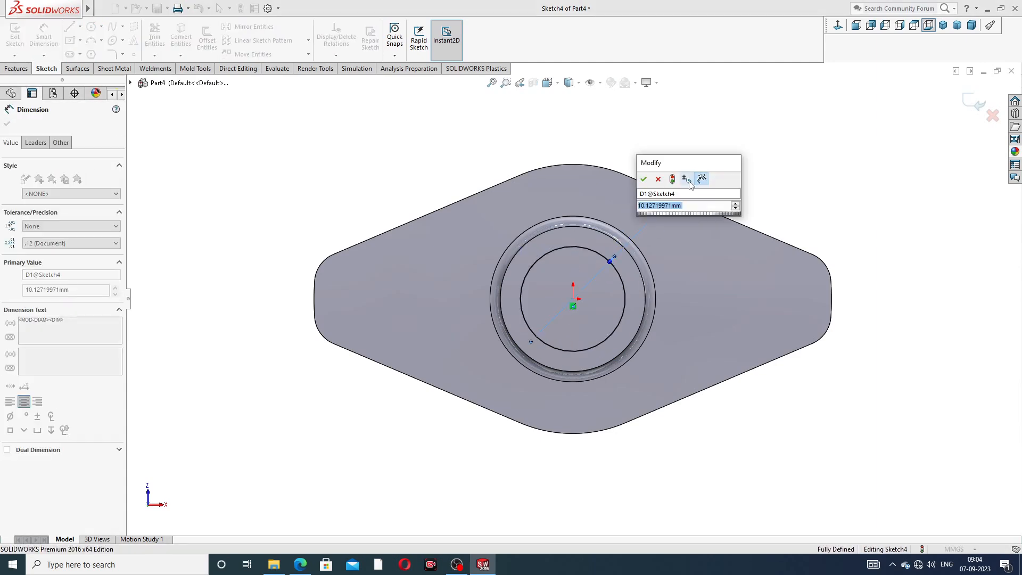
pyautogui.write('8')
pyautogui.press('Return')
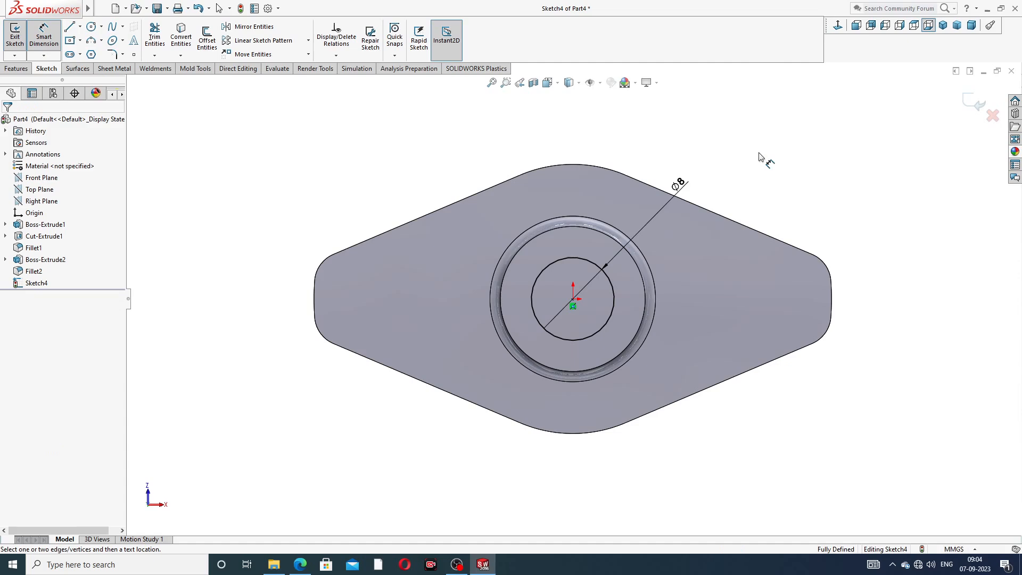
pyautogui.click(300, 564)
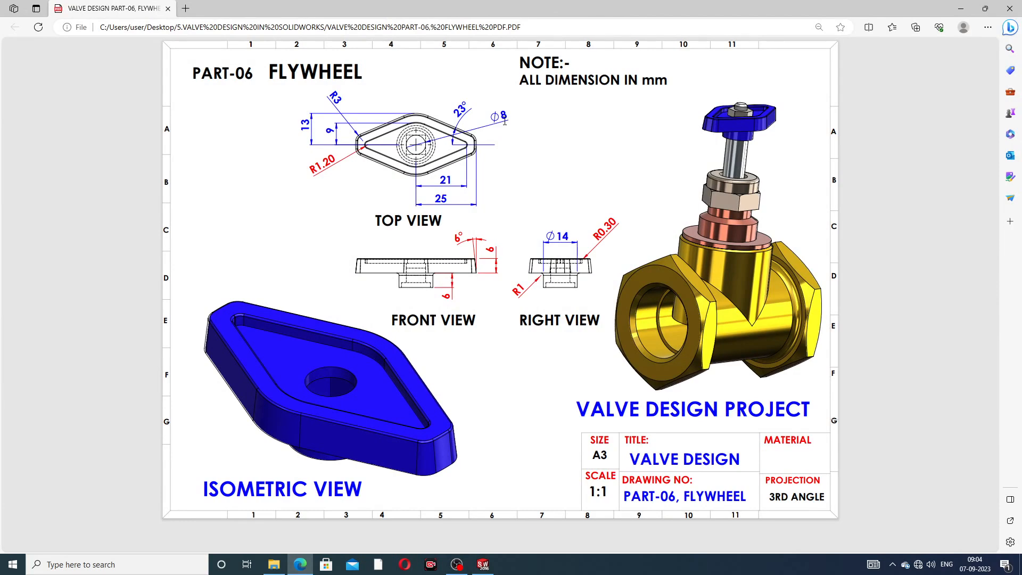
pyautogui.click(302, 564)
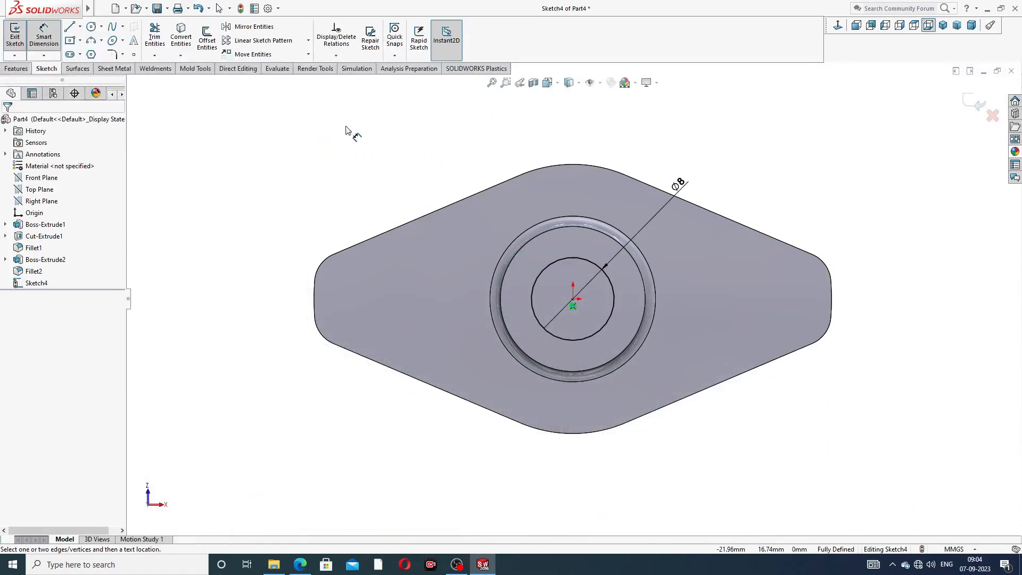
pyautogui.rightClick(346, 130)
pyautogui.click(377, 160)
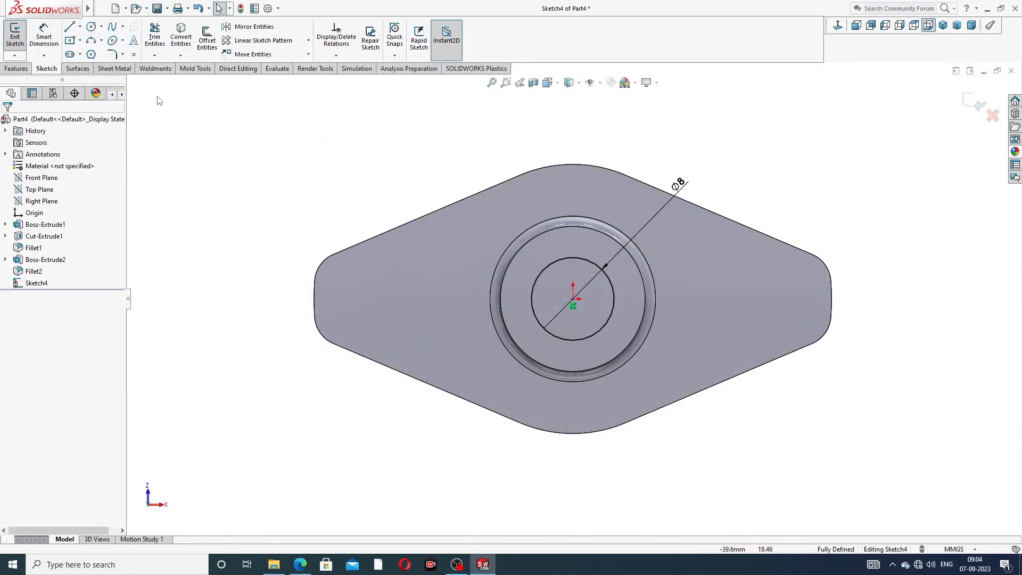
# Cut the 8 mm circle with an Extruded Cut set to Through All, making a bore through the hub and body
pyautogui.click(16, 68)
pyautogui.click(158, 38)
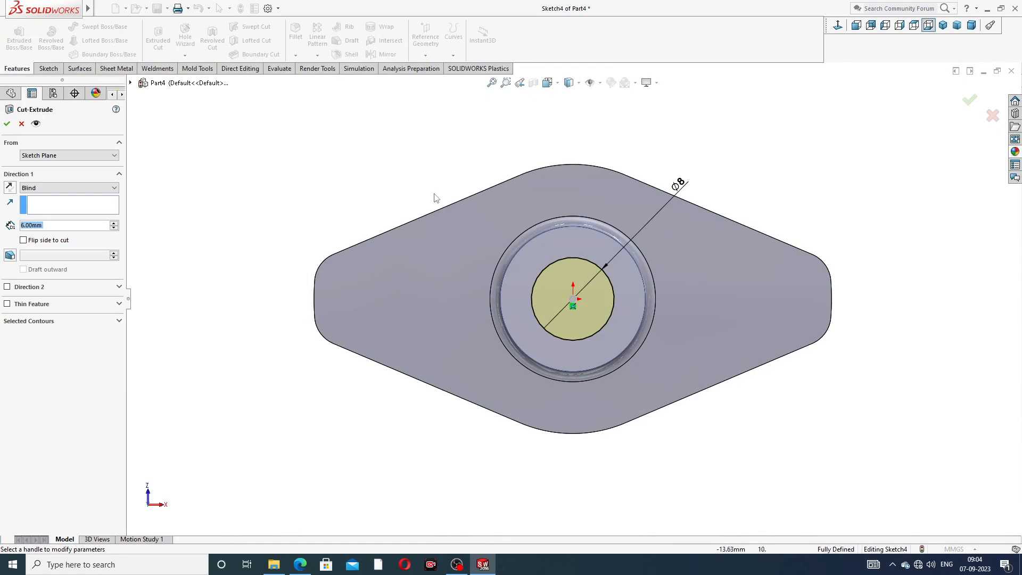
pyautogui.moveTo(433, 197); pyautogui.dragTo(307, 235, button='middle')
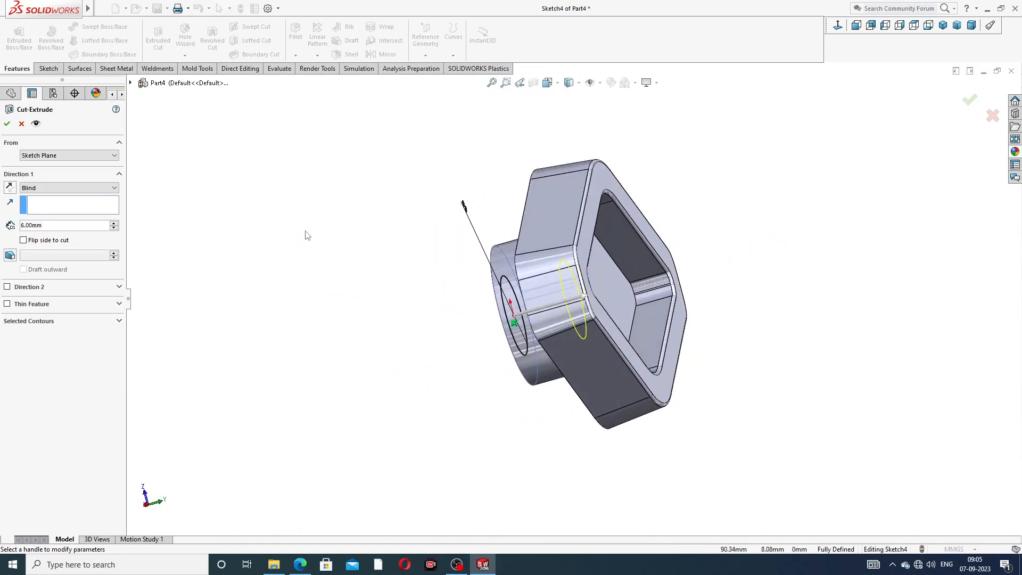
pyautogui.click(60, 188)
pyautogui.click(59, 201)
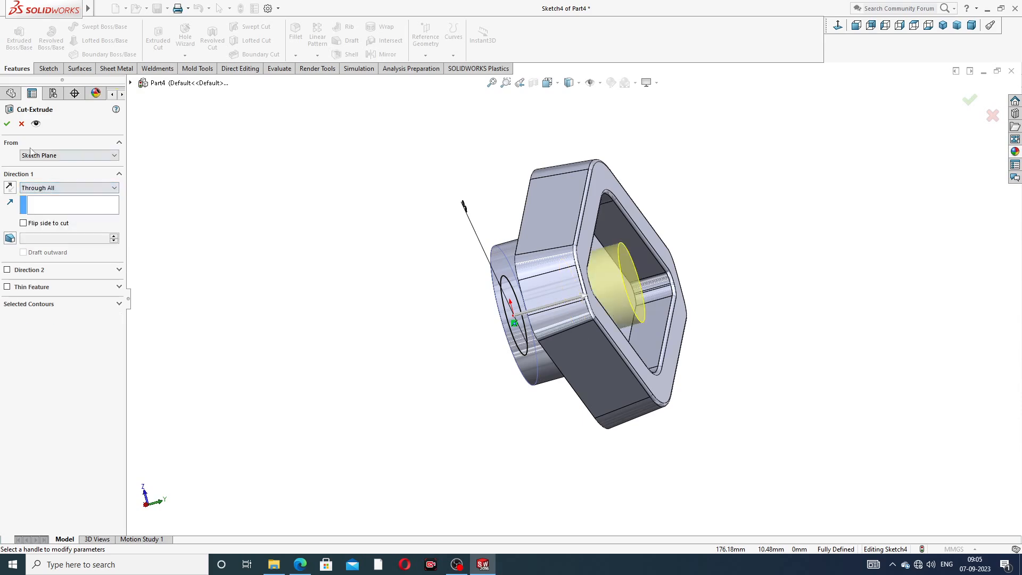
pyautogui.click(8, 123)
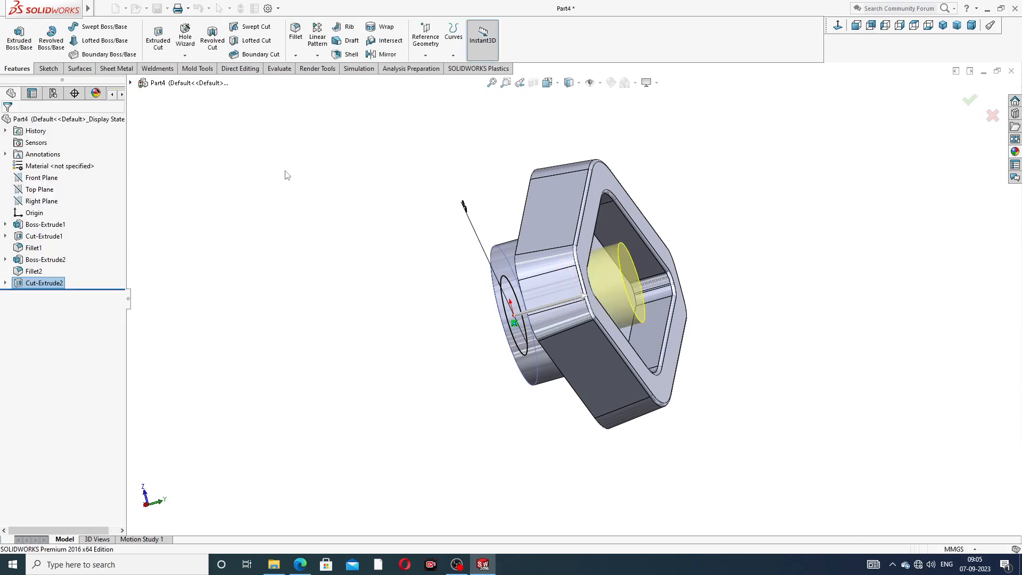
pyautogui.moveTo(286, 175); pyautogui.dragTo(422, 269, button='middle')
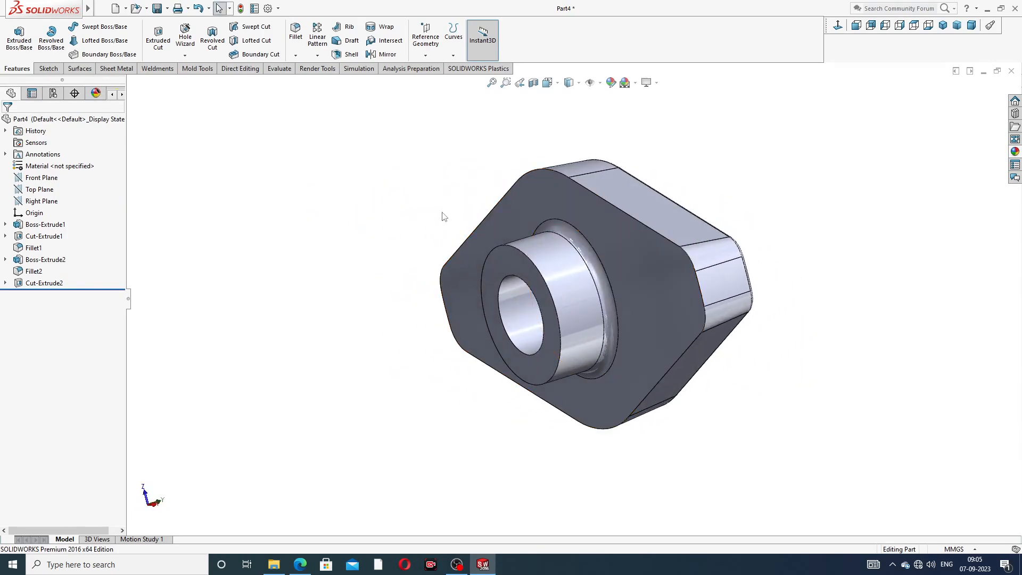
# Check the flywheel drawing for the hub opening and start a sketch on the hub's ring-shaped end face
pyautogui.click(300, 565)
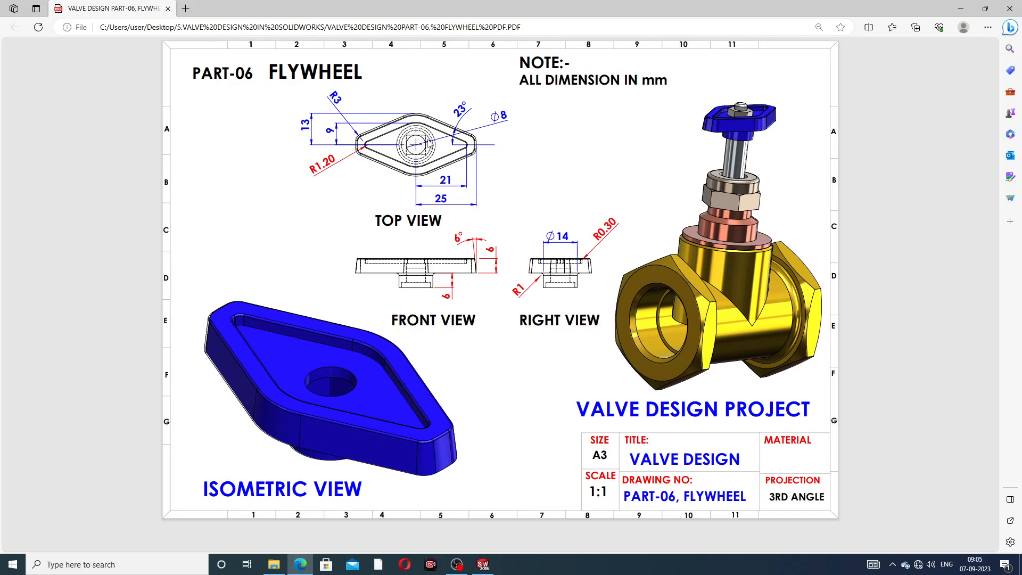
pyautogui.click(301, 564)
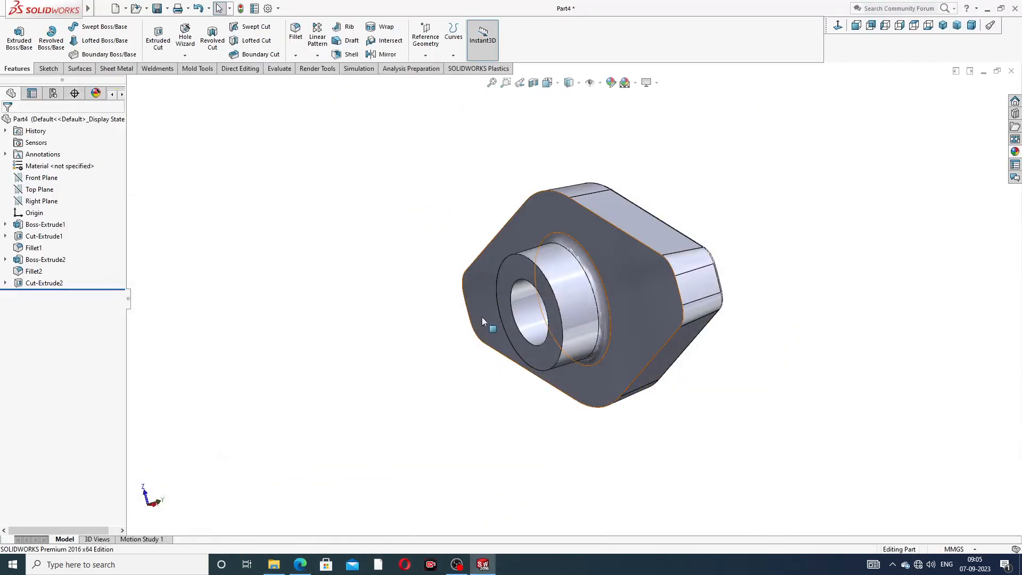
pyautogui.click(516, 270)
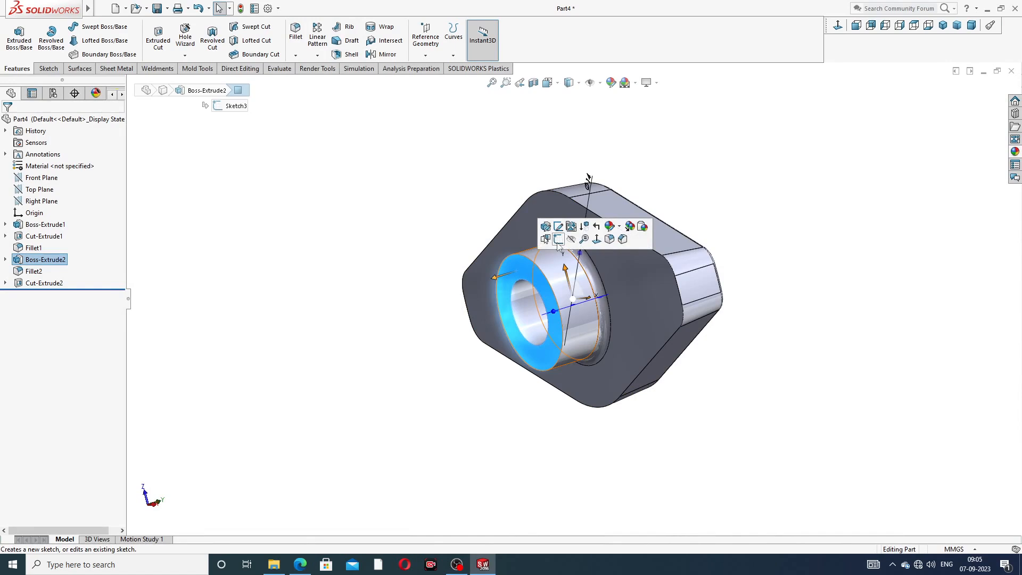
pyautogui.click(558, 239)
pyautogui.click(838, 27)
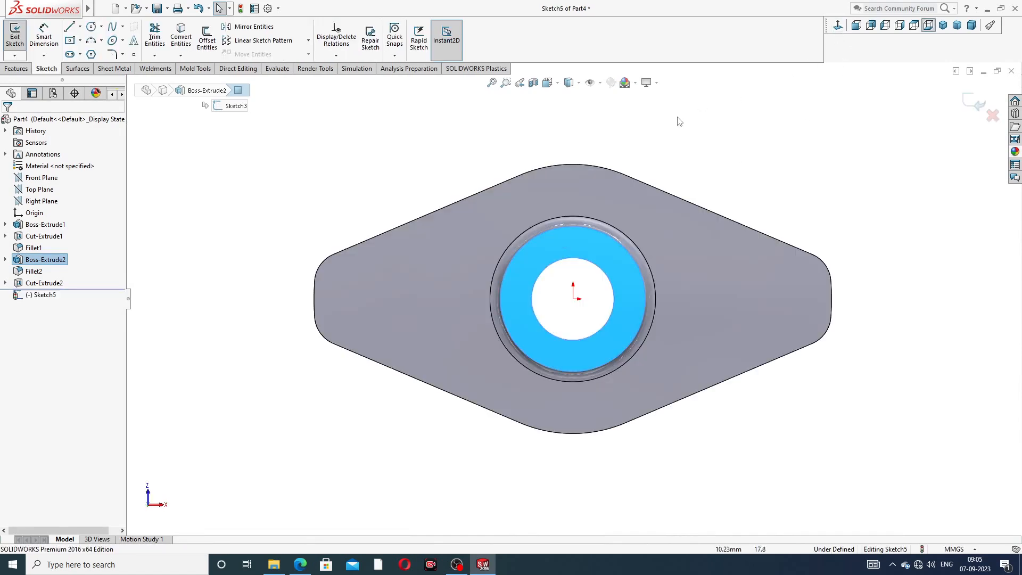
pyautogui.scroll(-2, 587, 276)
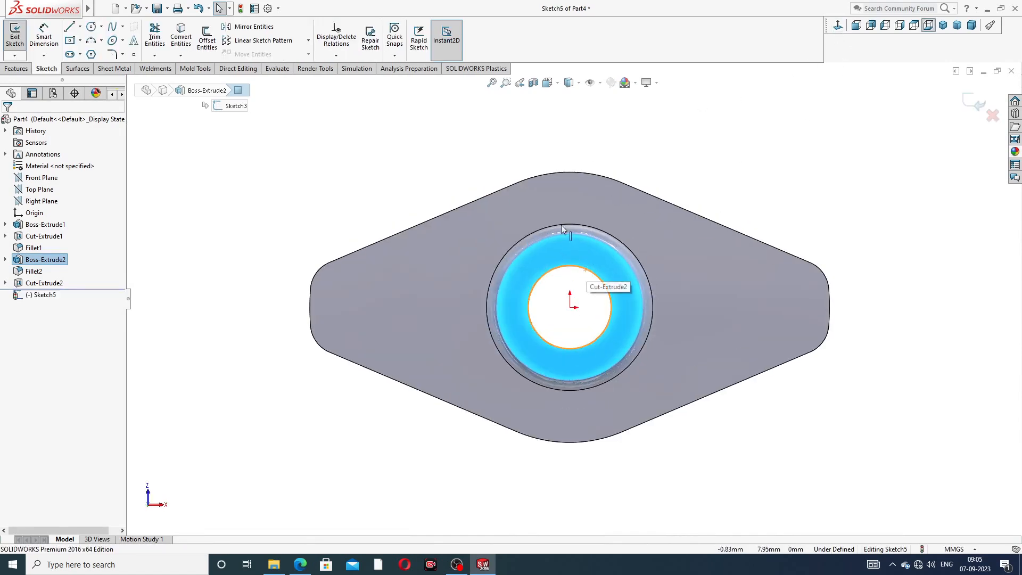
# Draw a center rectangle of about 15.7 by 15.4 mm around the origin
pyautogui.click(80, 41)
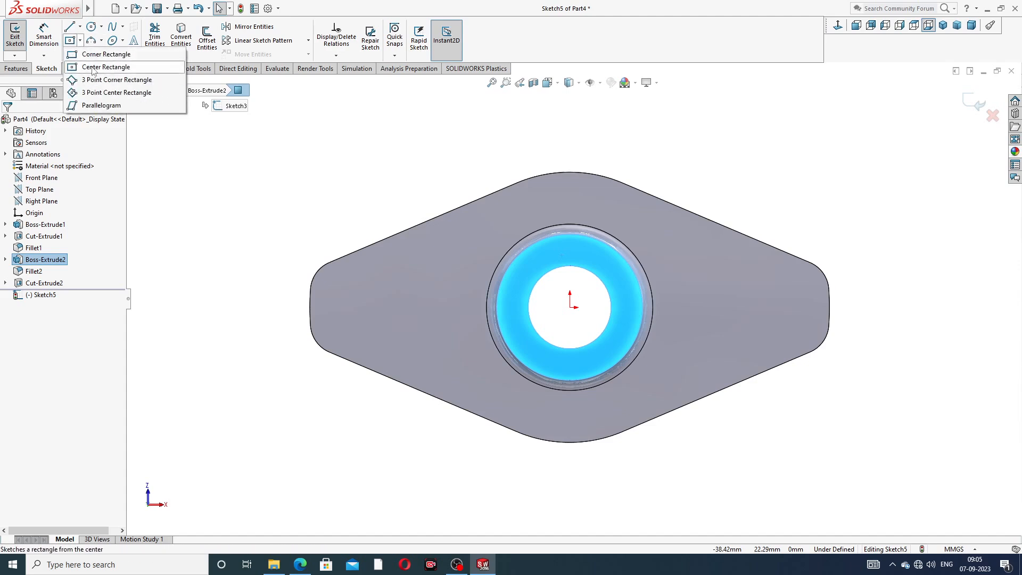
pyautogui.click(93, 67)
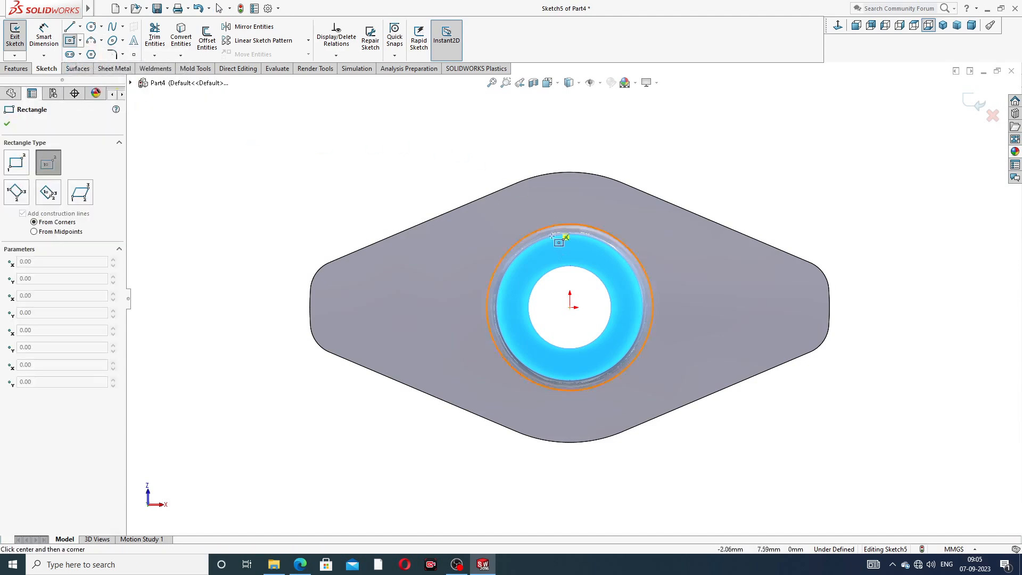
pyautogui.click(570, 307)
pyautogui.click(651, 227)
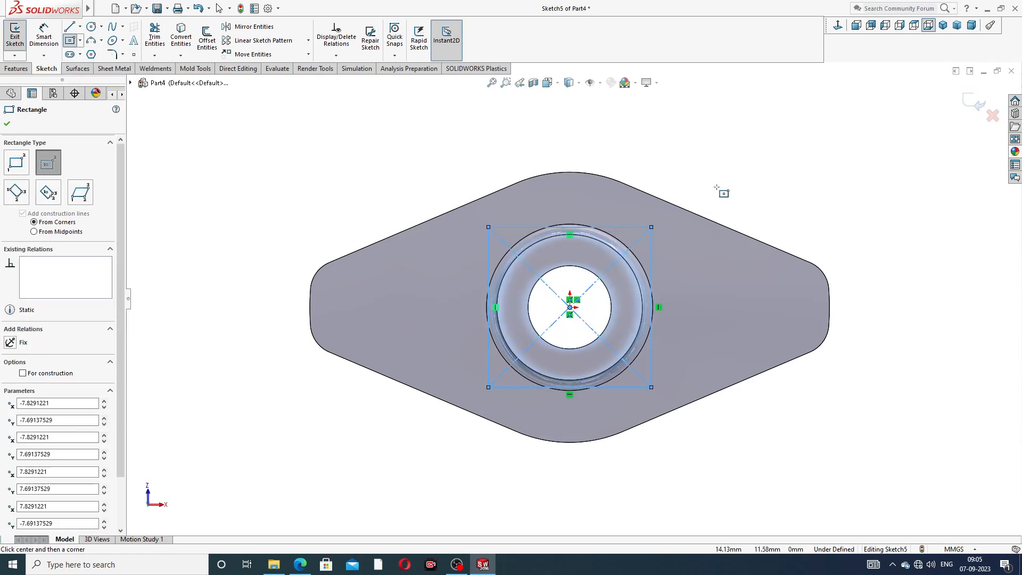
pyautogui.rightClick(716, 187)
pyautogui.click(721, 196)
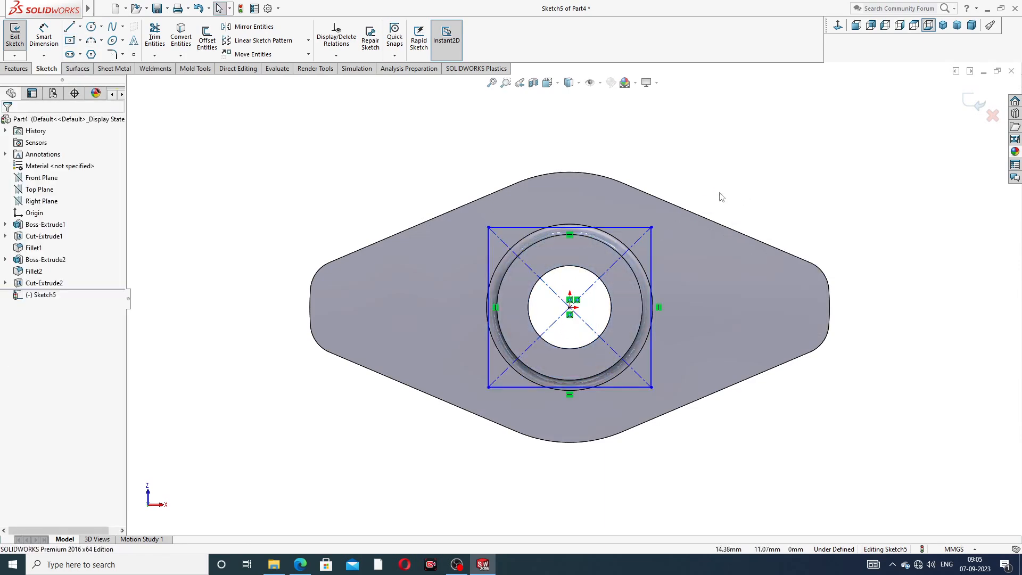
# Dimension the rectangle's width and height to 8 mm each
pyautogui.click(45, 36)
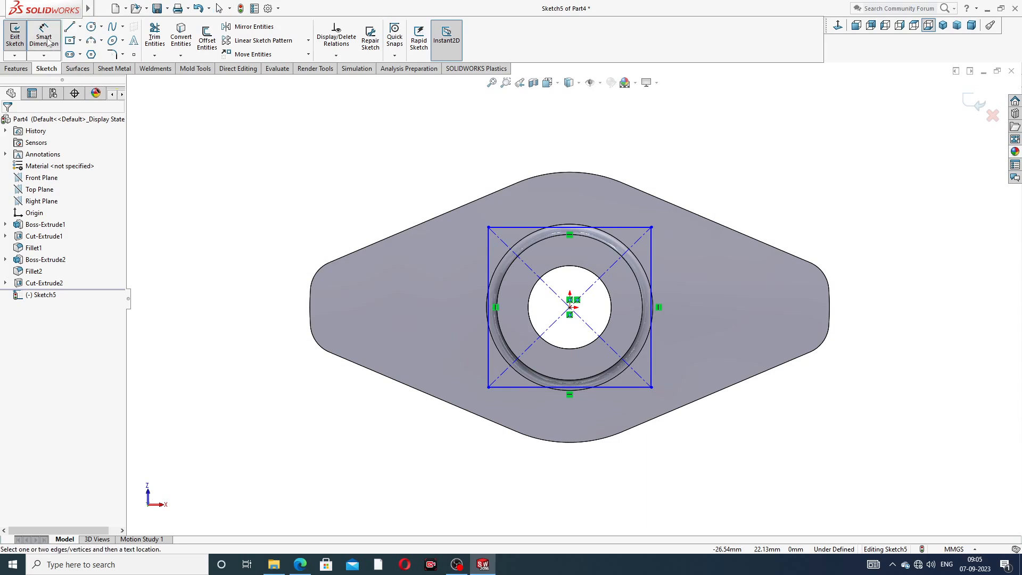
pyautogui.click(613, 228)
pyautogui.click(579, 208)
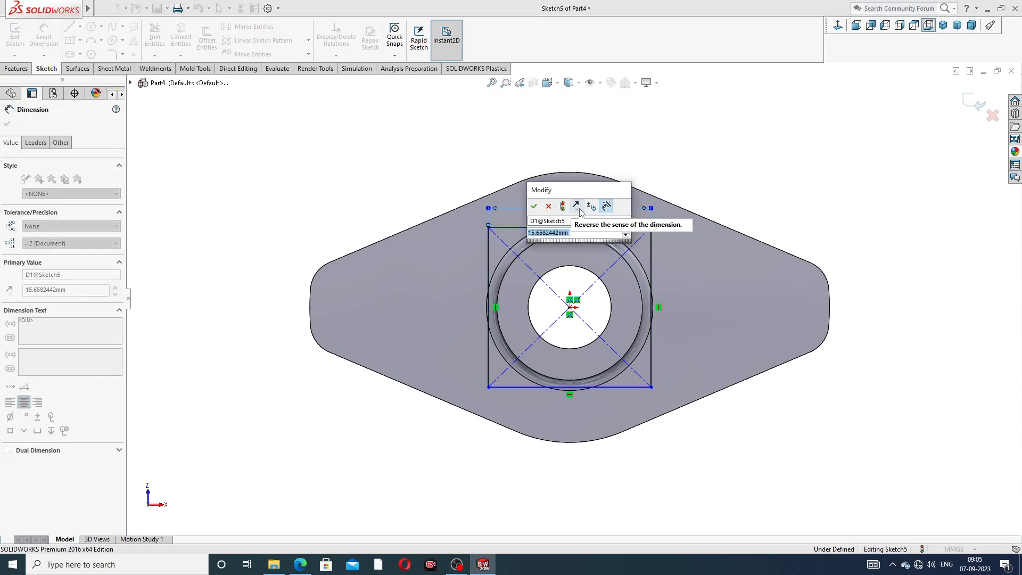
pyautogui.write('8')
pyautogui.press('Return')
pyautogui.click(611, 259)
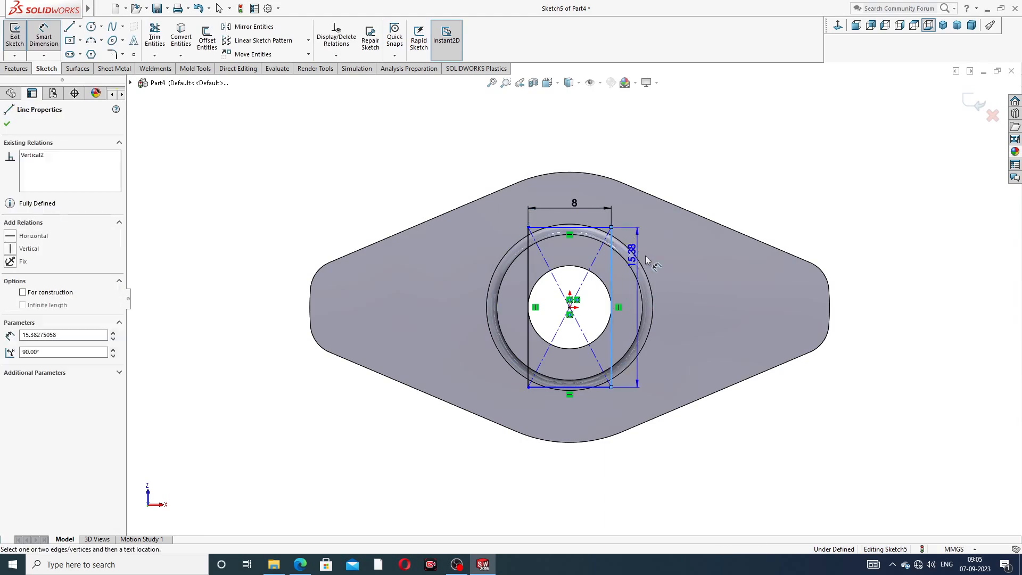
pyautogui.click(670, 286)
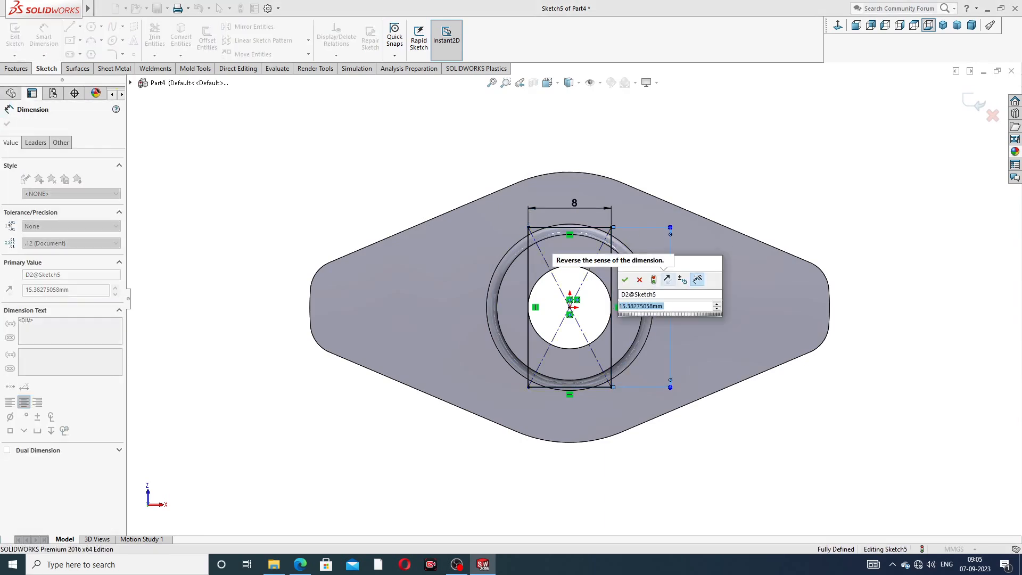
pyautogui.press('Return')
pyautogui.click(768, 181)
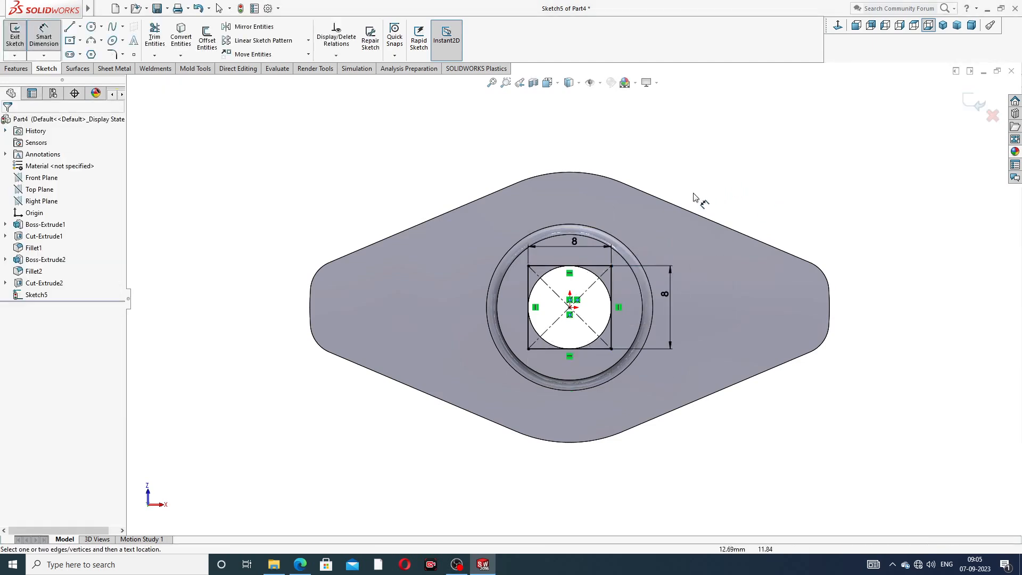
# Reposition the square's two 8 mm dimensions clear of the hub outline and leave the Smart Dimension tool
pyautogui.moveTo(581, 245); pyautogui.dragTo(586, 222)
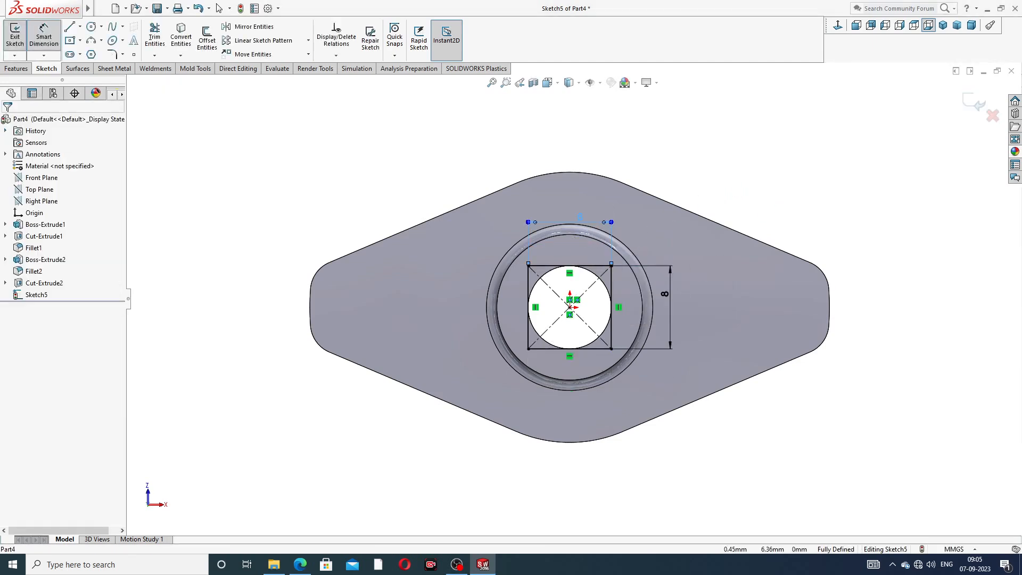
pyautogui.click(670, 295)
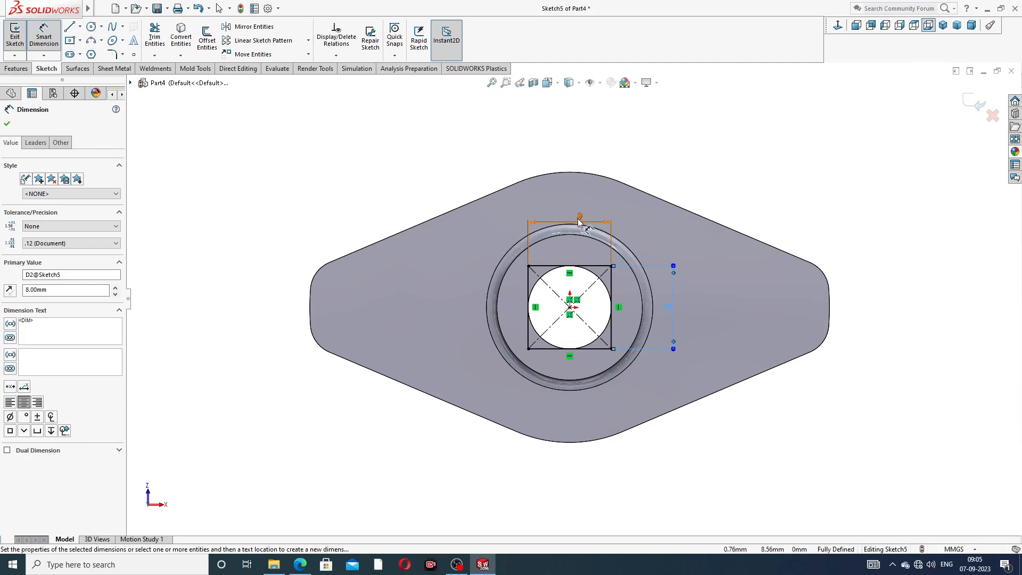
pyautogui.moveTo(580, 218); pyautogui.dragTo(584, 210)
pyautogui.click(750, 174)
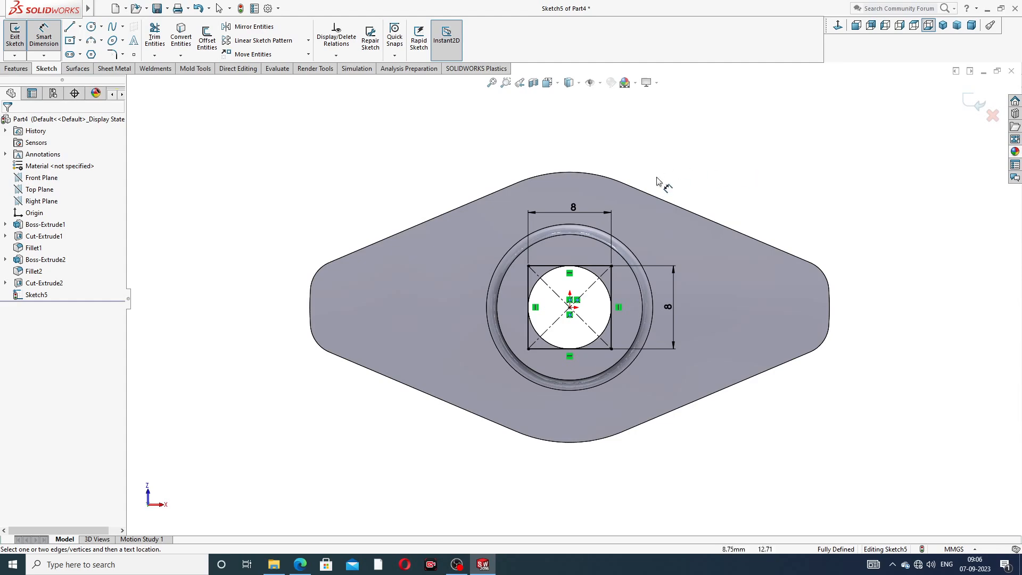
pyautogui.moveTo(578, 211); pyautogui.dragTo(580, 214)
pyautogui.click(724, 157)
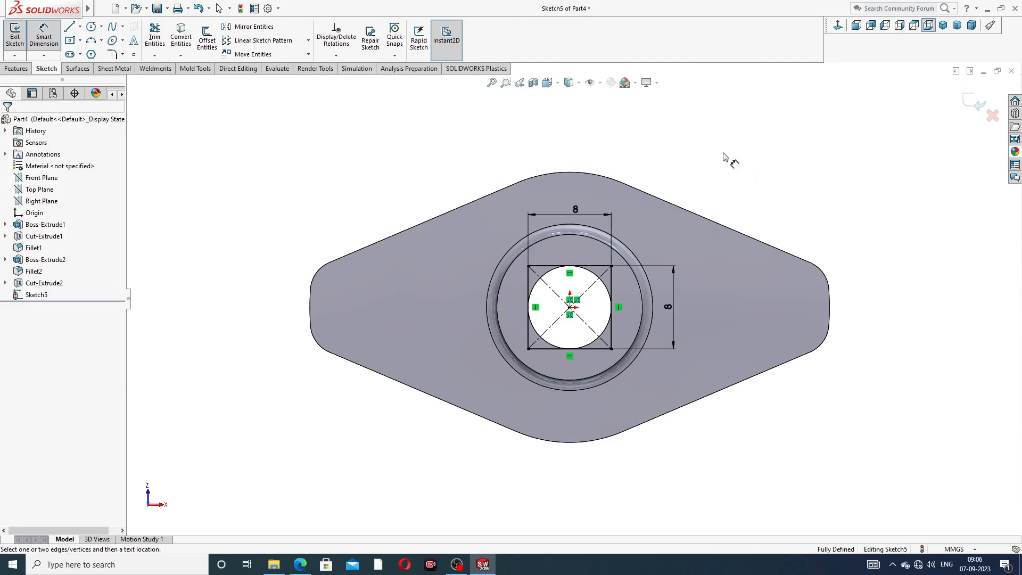
pyautogui.rightClick(723, 157)
pyautogui.click(752, 158)
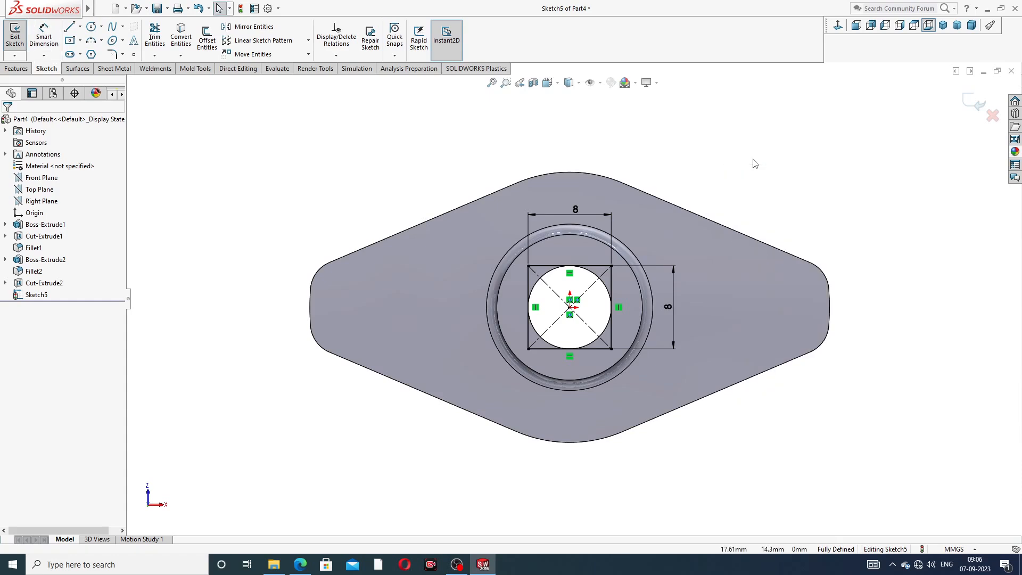
# Cut the 8 mm square sketch 6 mm deep into the hub
pyautogui.click(17, 69)
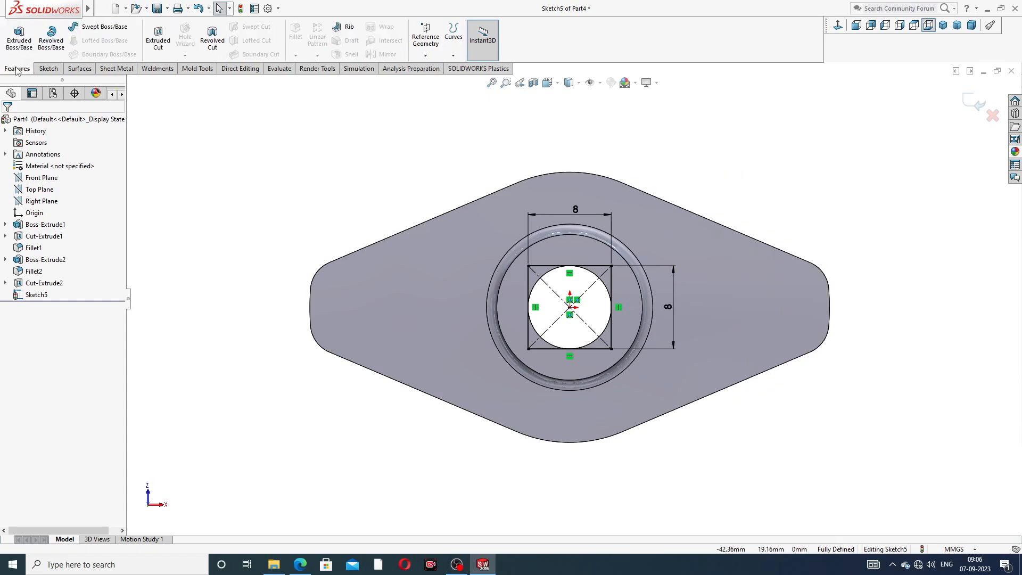
pyautogui.click(164, 46)
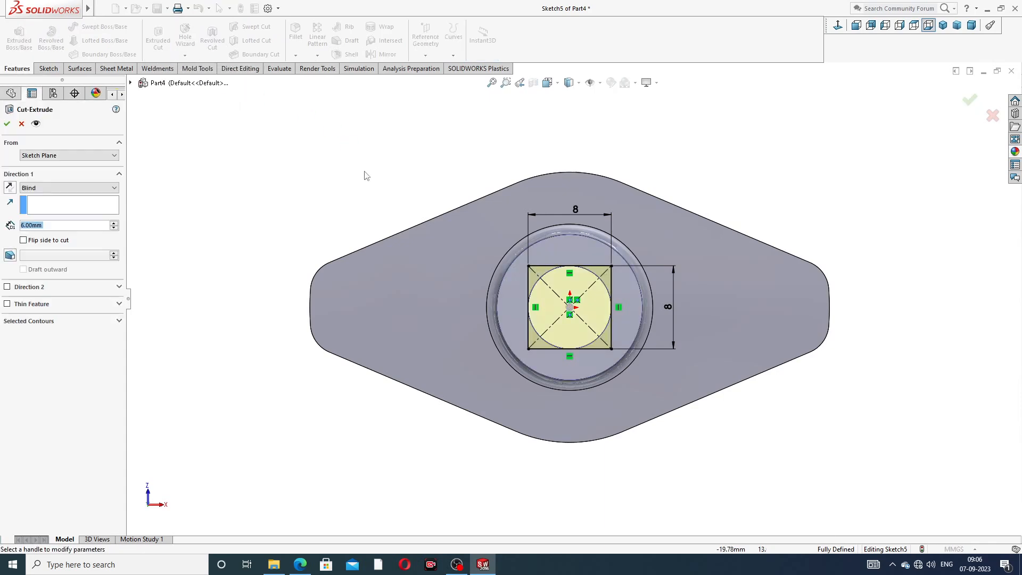
pyautogui.moveTo(372, 171); pyautogui.dragTo(463, 167, button='middle')
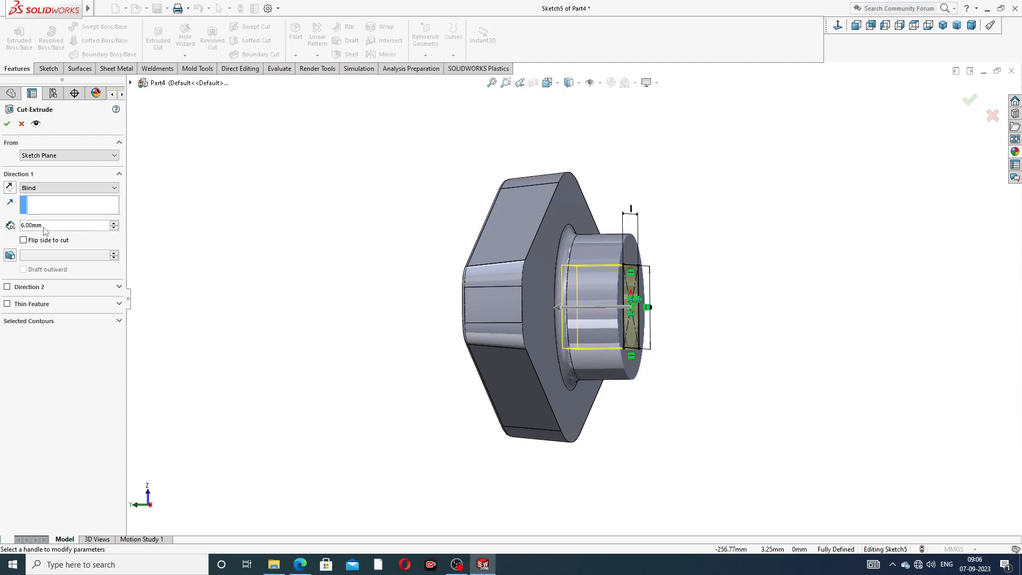
pyautogui.click(6, 124)
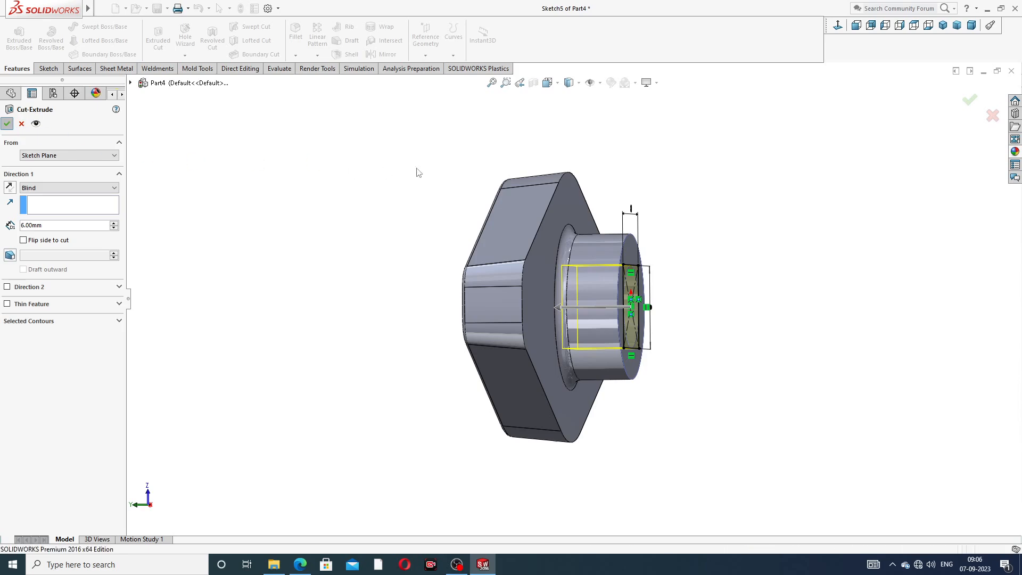
# Start a sketch on the hub's end face and draw a circle of about 11.5 mm diameter centred on the origin
pyautogui.moveTo(742, 207); pyautogui.dragTo(640, 231, button='middle')
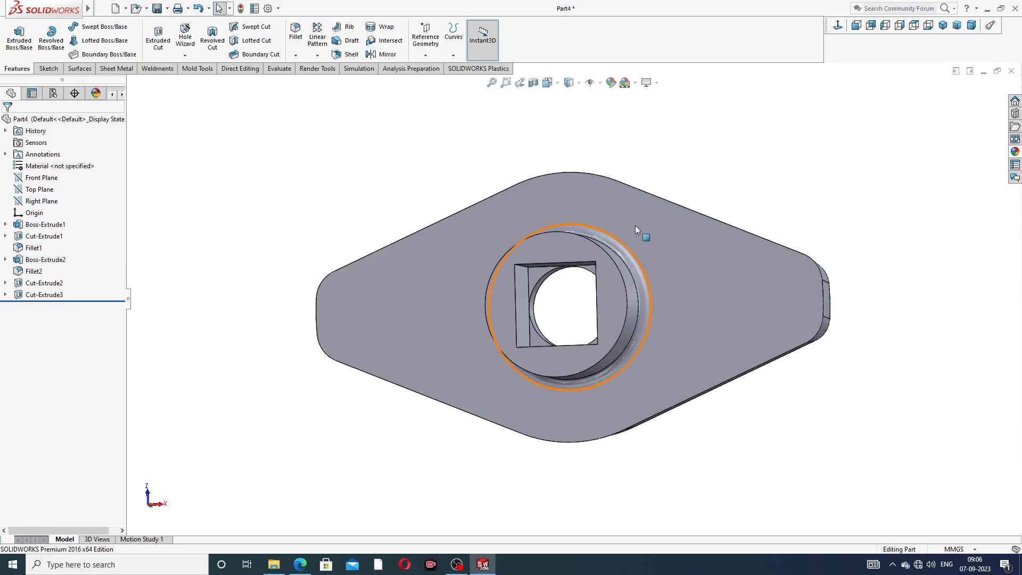
pyautogui.click(560, 245)
pyautogui.click(603, 213)
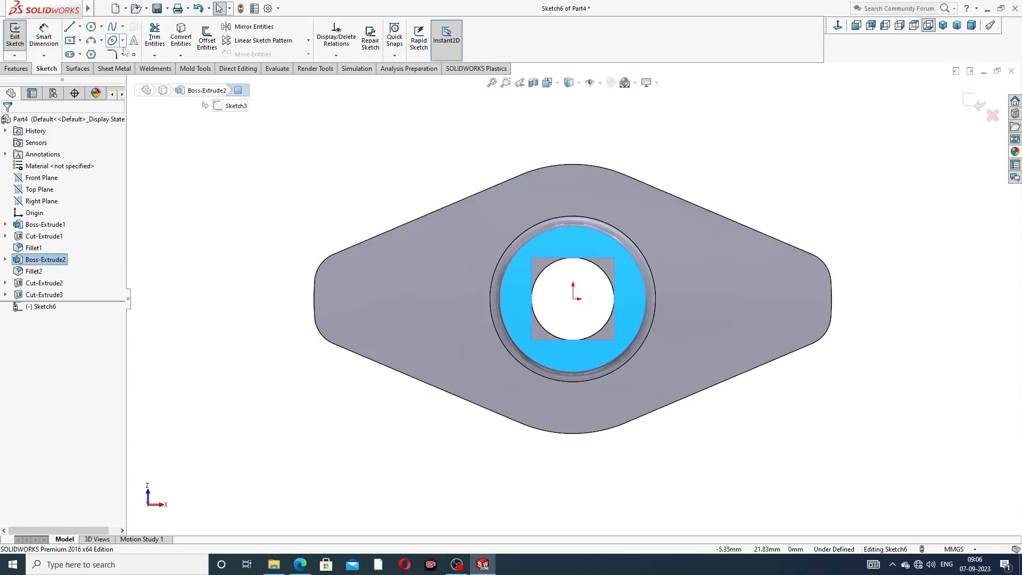
pyautogui.click(92, 27)
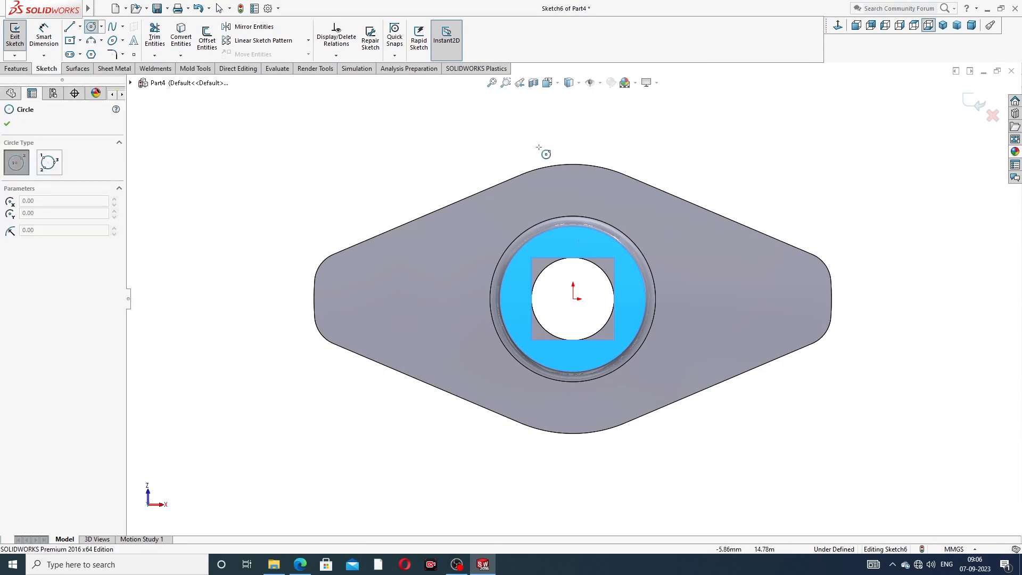
pyautogui.click(573, 299)
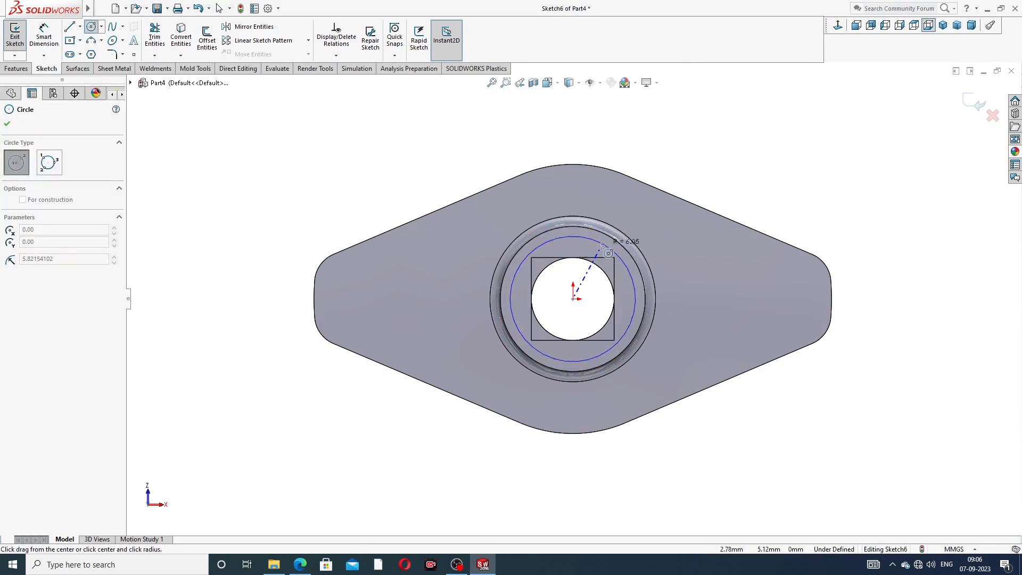
pyautogui.click(607, 249)
pyautogui.rightClick(690, 182)
pyautogui.click(717, 191)
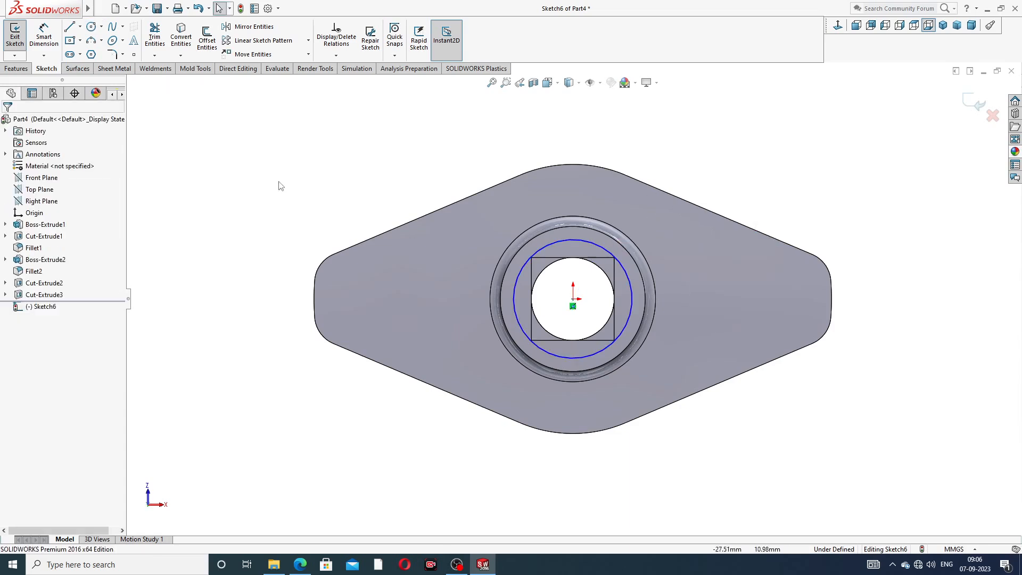
# Dimension the circle's diameter to 12 mm and leave the Smart Dimension tool
pyautogui.click(45, 38)
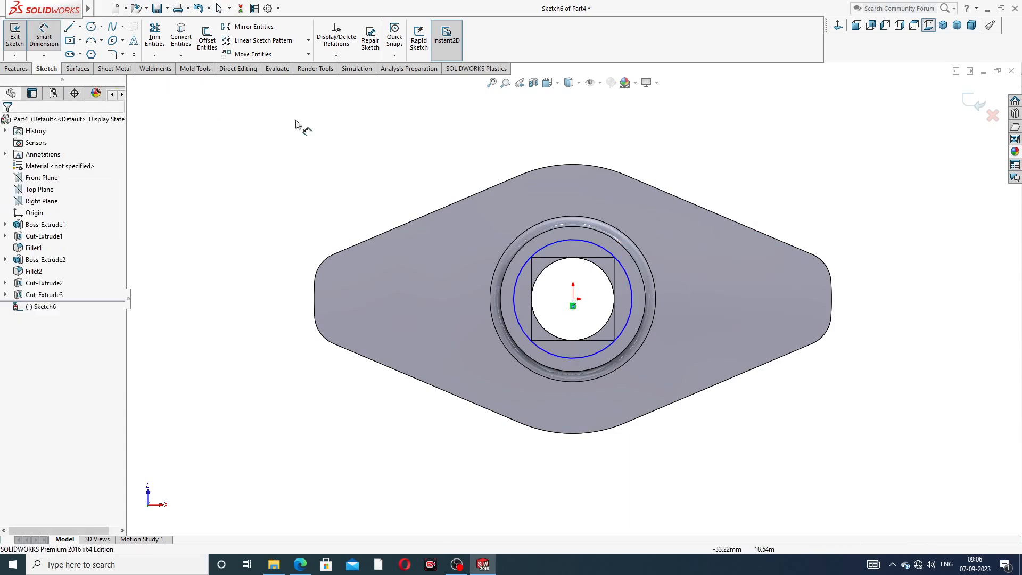
pyautogui.click(593, 240)
pyautogui.click(711, 183)
pyautogui.write('12')
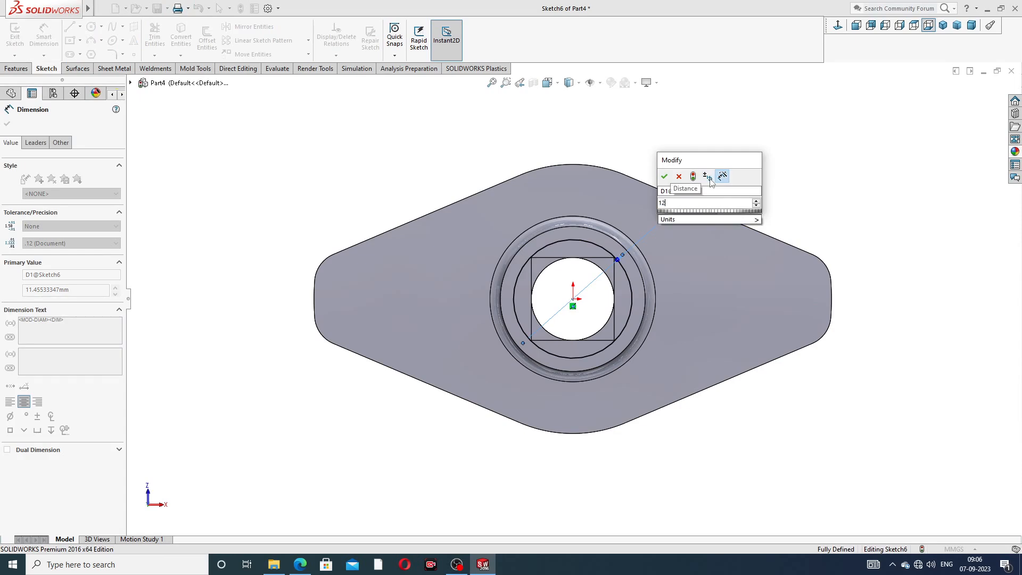
pyautogui.press('Return')
pyautogui.click(766, 138)
pyautogui.rightClick(760, 128)
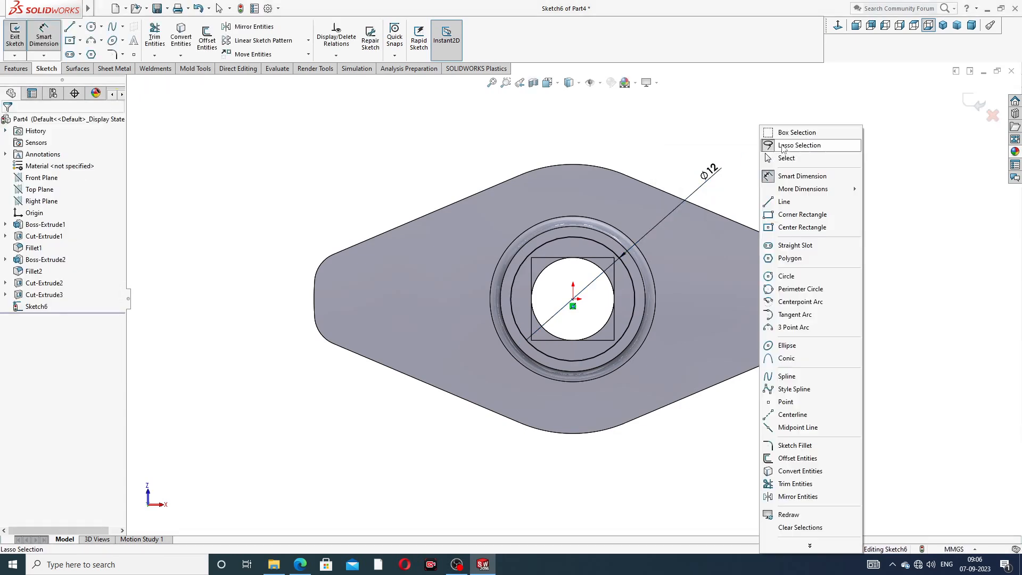
pyautogui.click(787, 158)
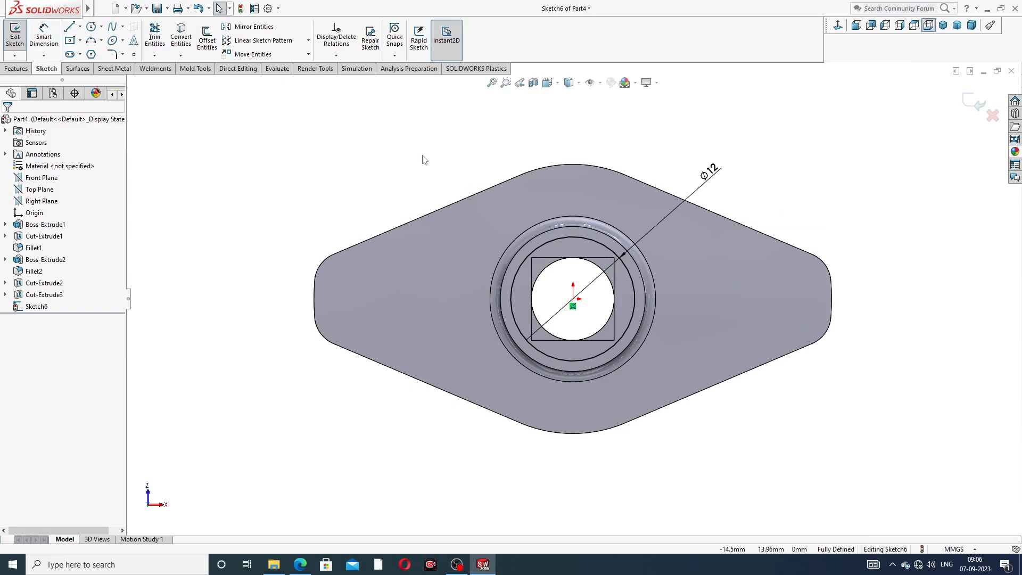
# Cut the 12 mm circle 2 mm deep into the hub's end face
pyautogui.click(16, 68)
pyautogui.click(159, 37)
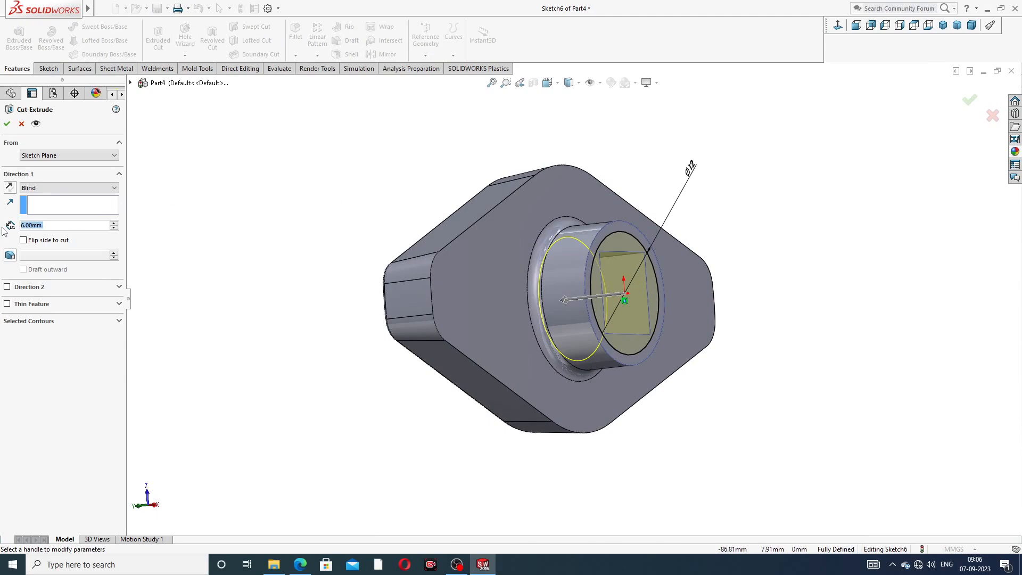
pyautogui.write('2')
pyautogui.press('Return')
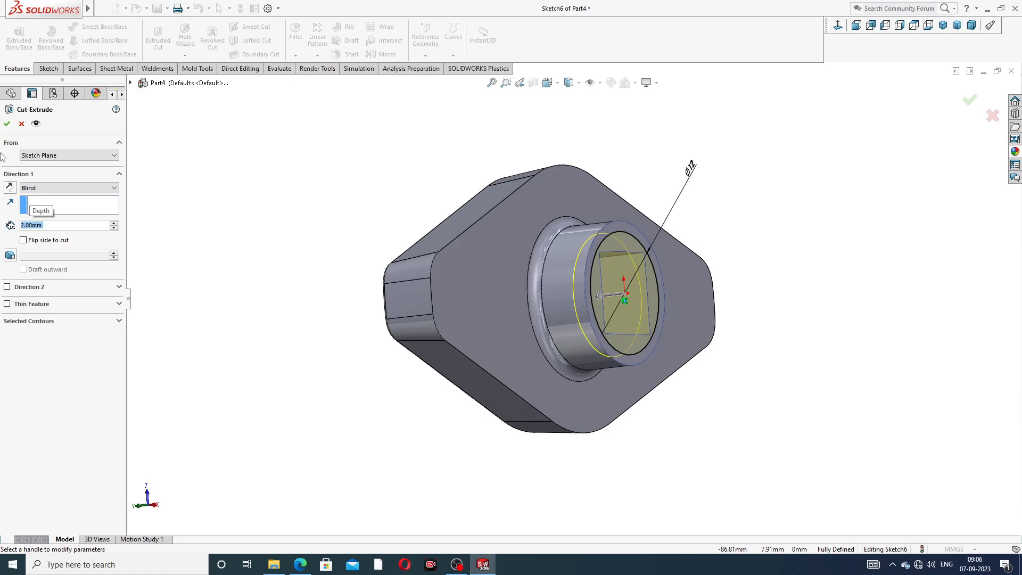
pyautogui.click(7, 123)
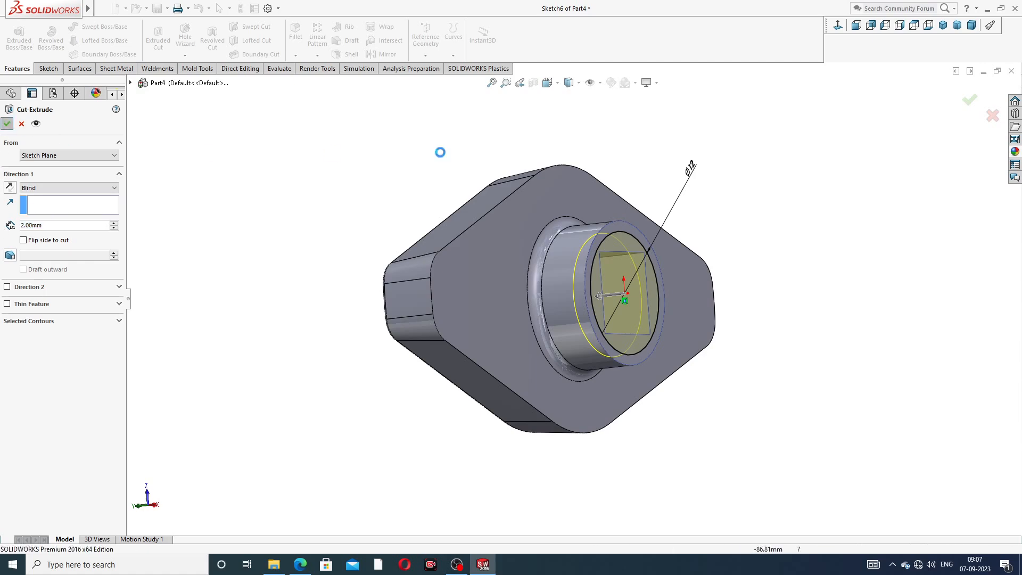
pyautogui.click(743, 165)
# Inspect the flywheel's hub recess and pocket side, and compare the part with the Part-06 drawing
pyautogui.moveTo(764, 245); pyautogui.dragTo(730, 159, button='middle')
pyautogui.moveTo(653, 260); pyautogui.dragTo(721, 121, button='middle')
pyautogui.moveTo(617, 264); pyautogui.dragTo(754, 187, button='middle')
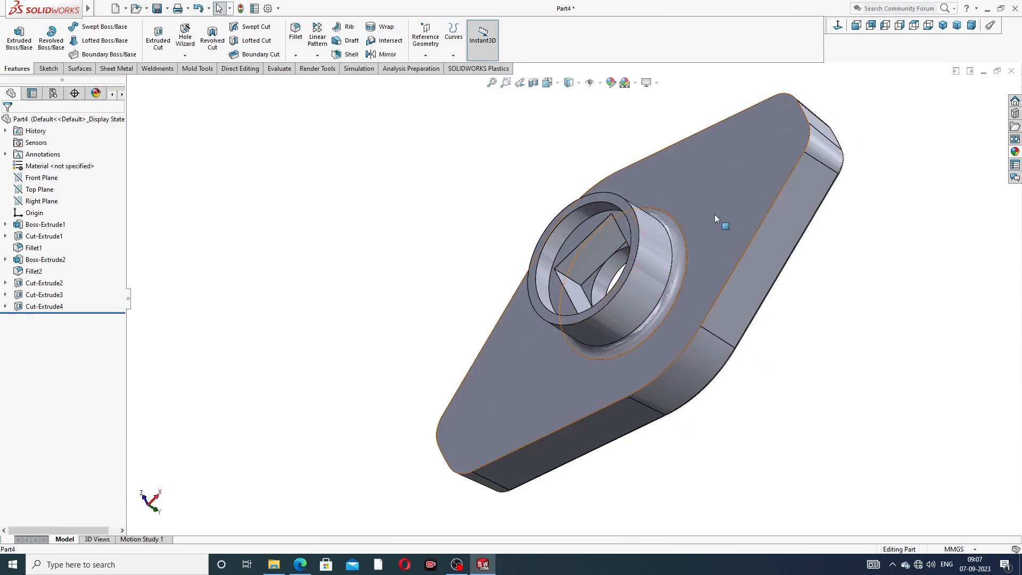
pyautogui.moveTo(714, 214); pyautogui.dragTo(623, 234, button='middle')
pyautogui.scroll(-3, 589, 245)
pyautogui.moveTo(756, 216); pyautogui.dragTo(722, 254, button='middle')
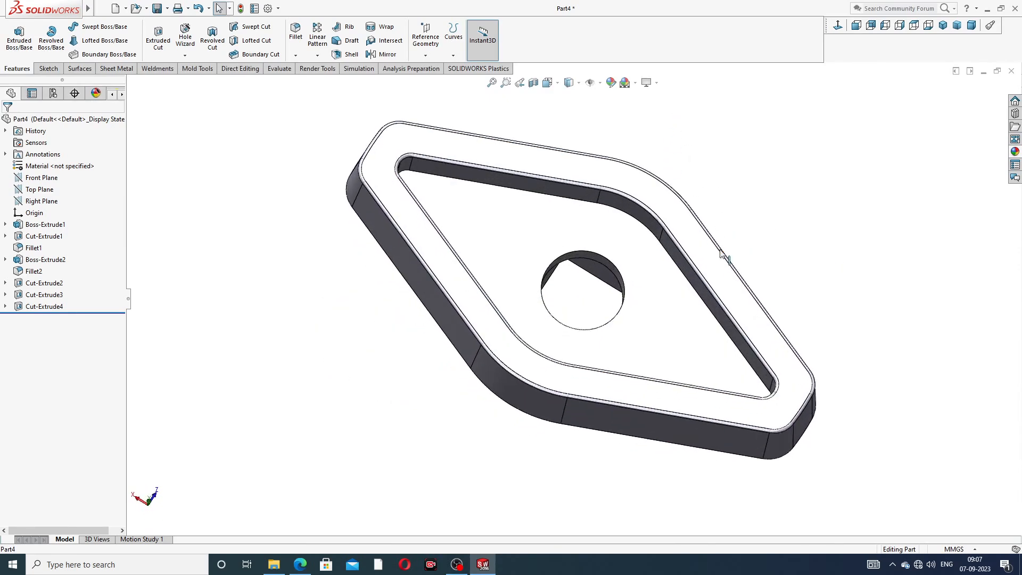
pyautogui.click(299, 564)
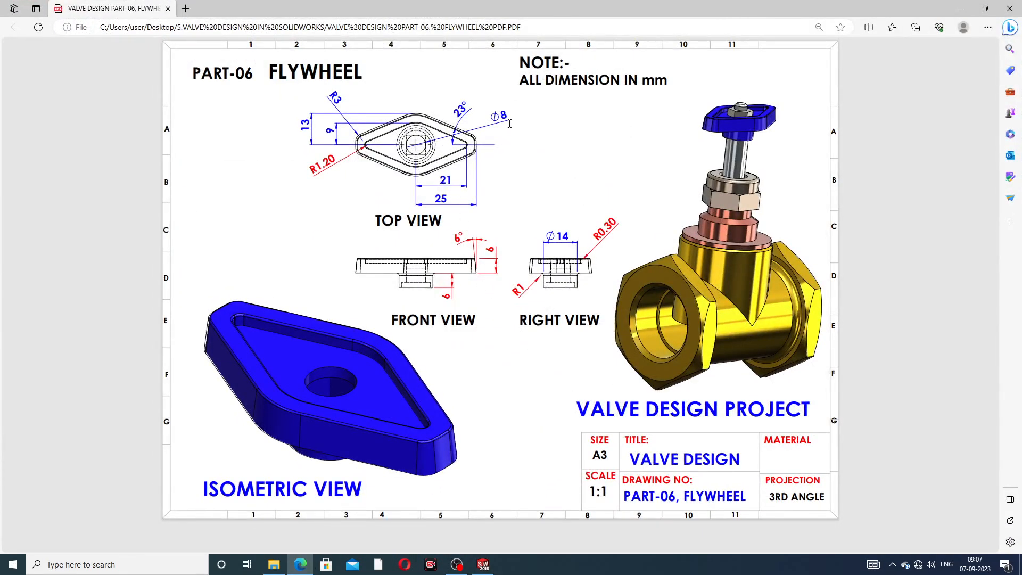
pyautogui.click(301, 565)
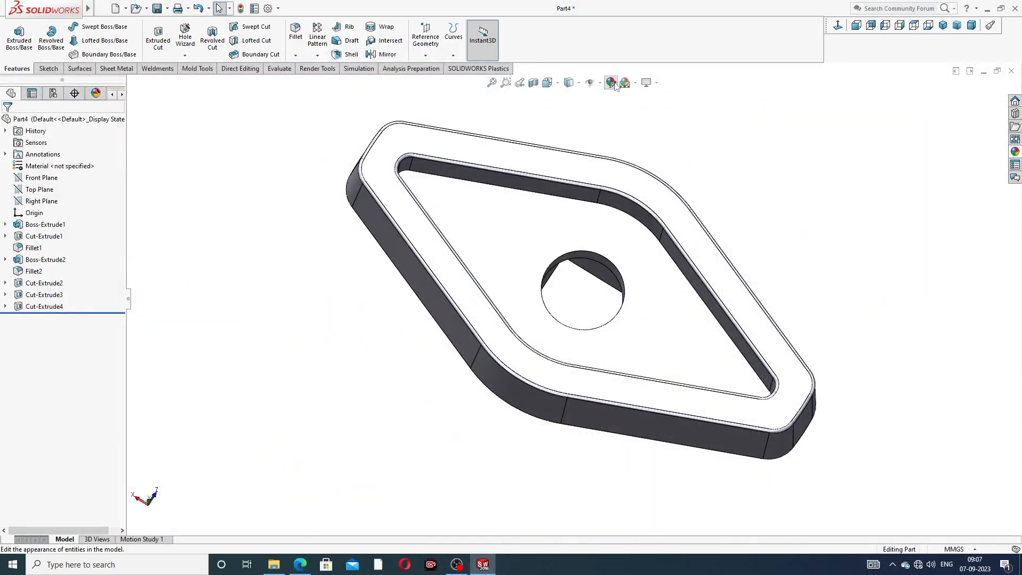
# Apply a dark blue colour (RGB 0, 0, 192) to the whole flywheel part
pyautogui.click(611, 82)
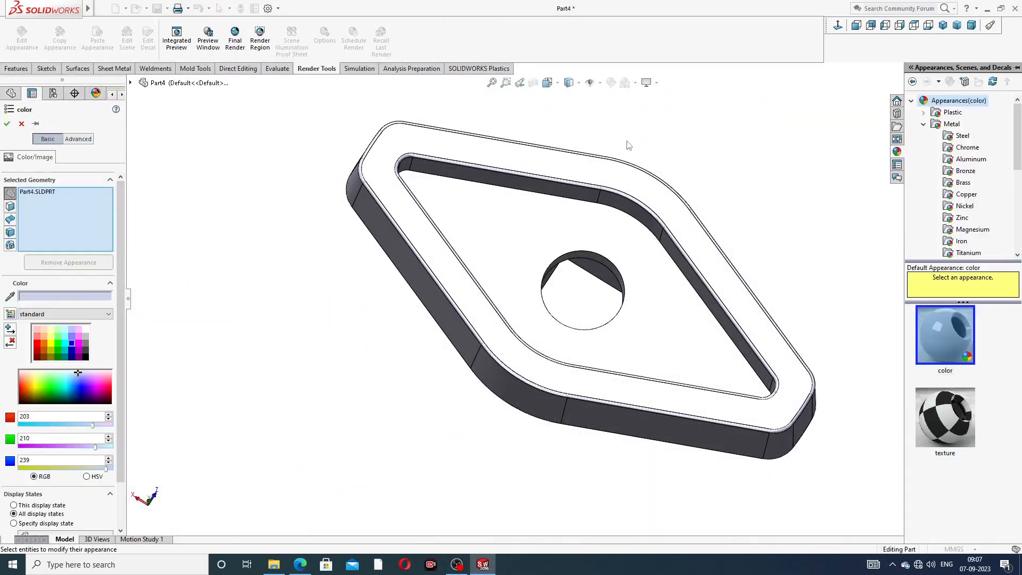
pyautogui.click(72, 347)
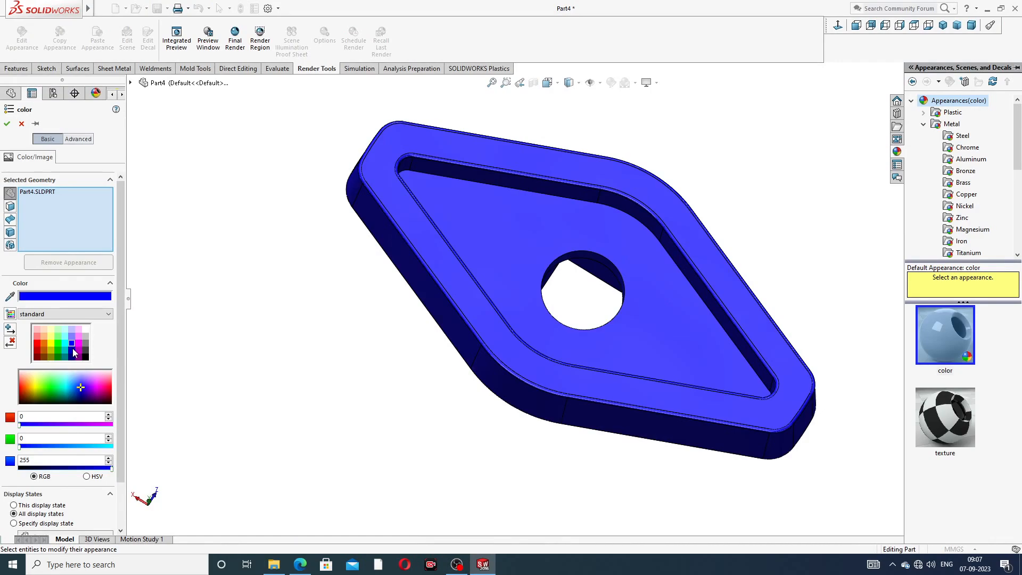
pyautogui.moveTo(456, 377); pyautogui.dragTo(479, 325, button='middle')
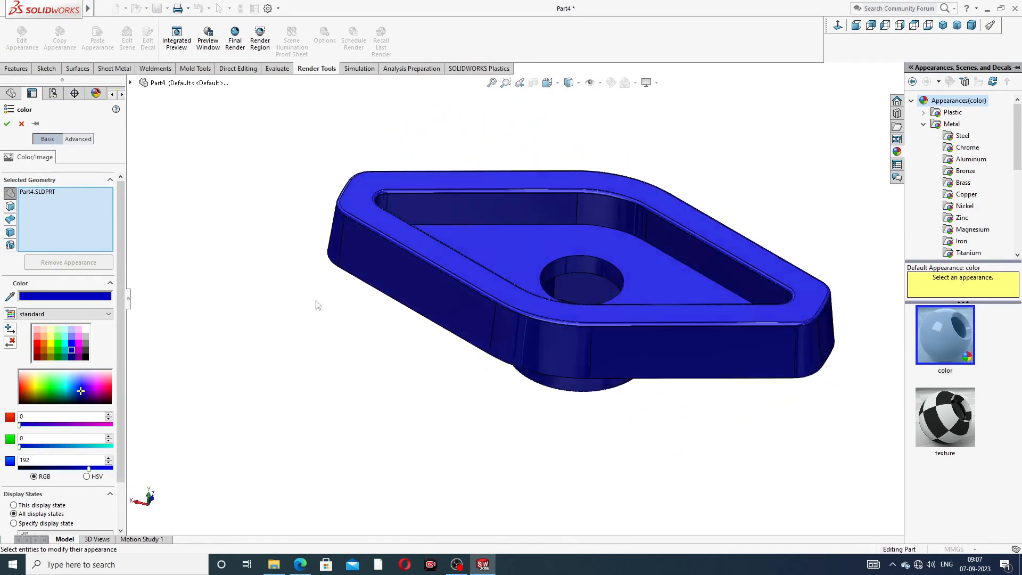
pyautogui.click(6, 124)
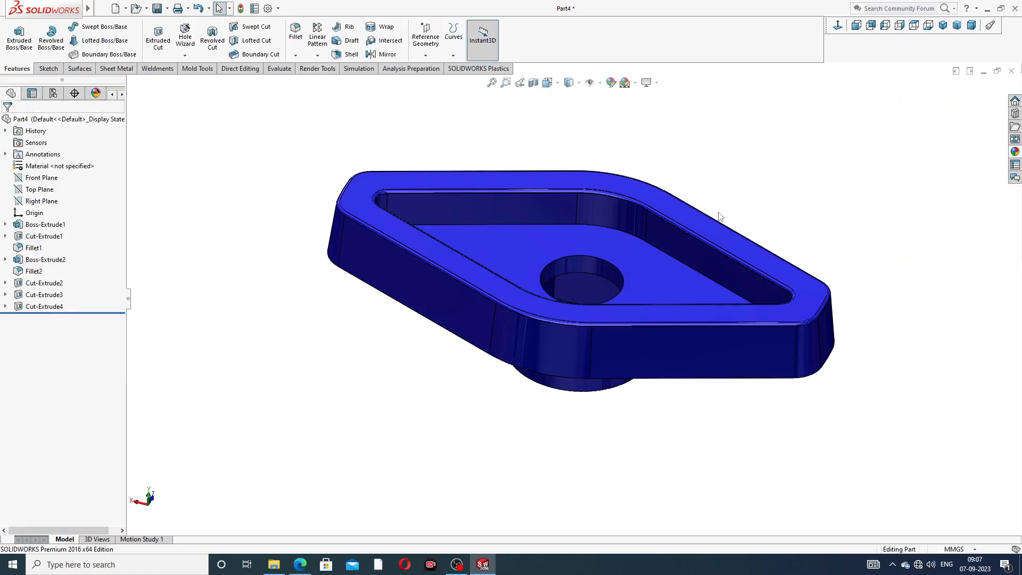
pyautogui.moveTo(719, 220); pyautogui.dragTo(849, 164, button='middle')
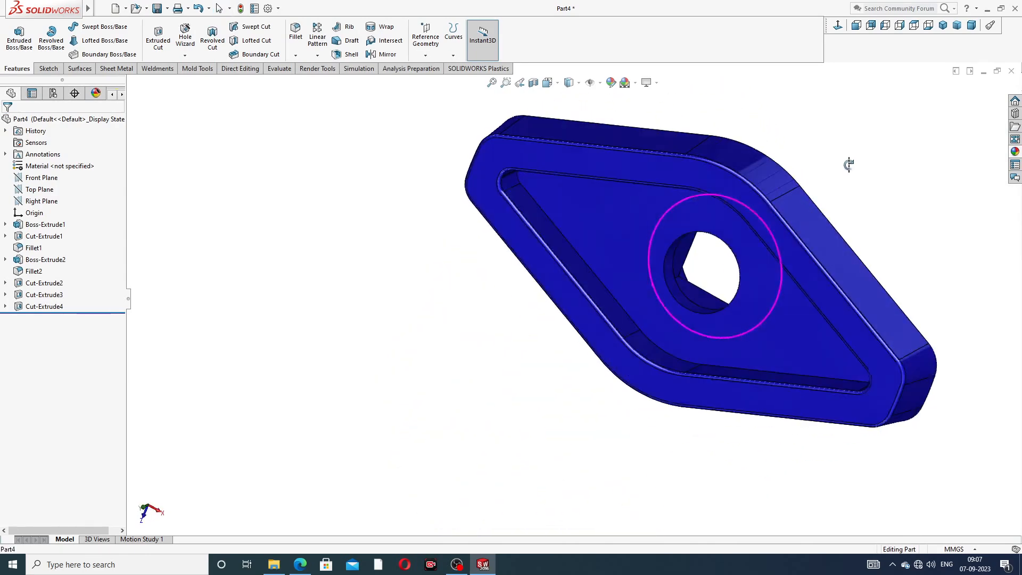
pyautogui.click(942, 25)
pyautogui.moveTo(585, 256); pyautogui.dragTo(552, 277, button='middle')
pyautogui.scroll(-3, 551, 277)
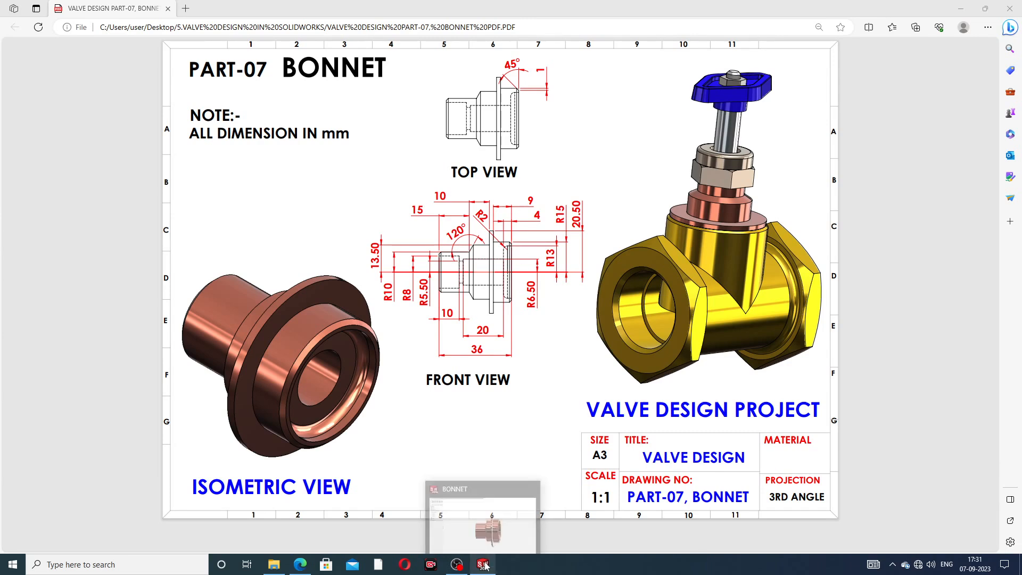
# Switch to the BONNET part in SOLIDWORKS, examine its stepped body, flange and bore, and close it
pyautogui.click(514, 494)
pyautogui.scroll(3, 651, 306)
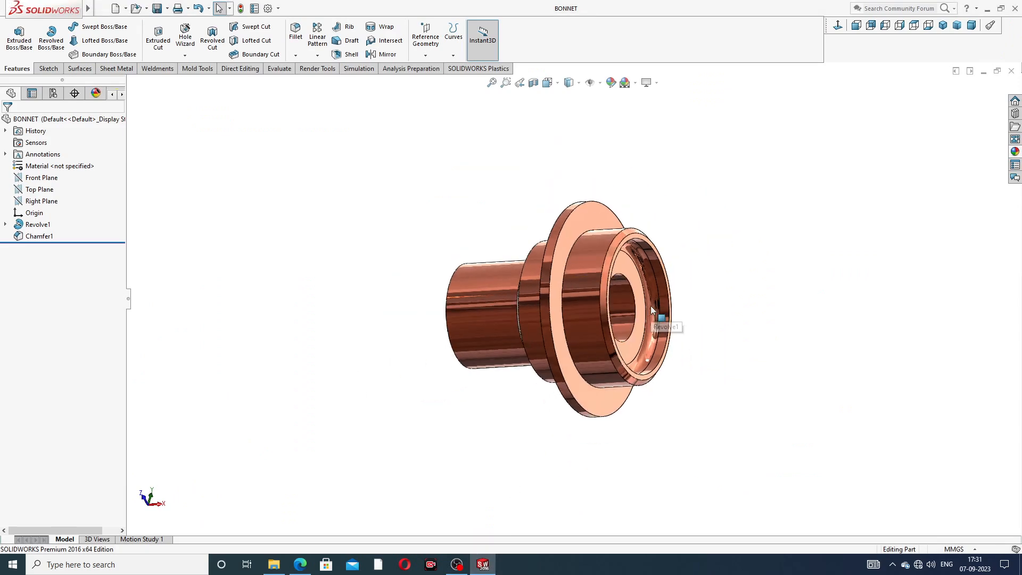
pyautogui.moveTo(650, 305); pyautogui.dragTo(598, 307, button='middle')
pyautogui.scroll(-2, 599, 307)
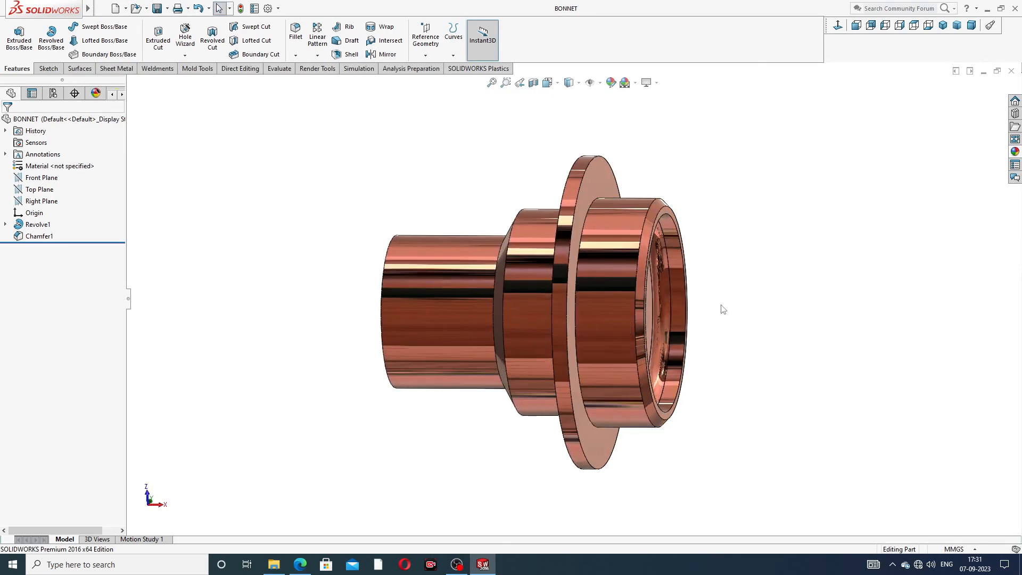
pyautogui.moveTo(722, 307); pyautogui.dragTo(471, 319, button='middle')
pyautogui.scroll(2, 470, 319)
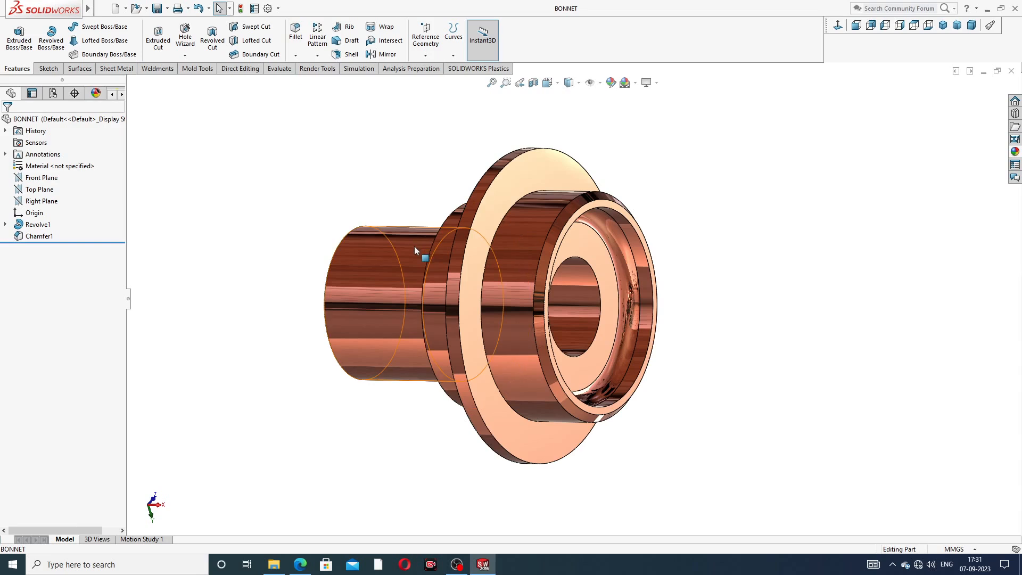
pyautogui.scroll(2, 414, 246)
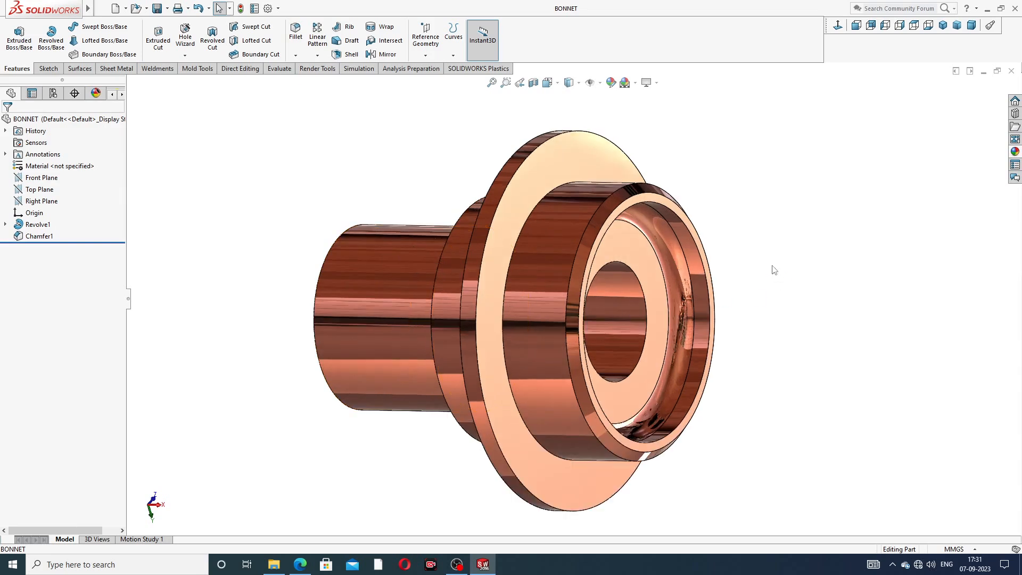
pyautogui.click(1011, 70)
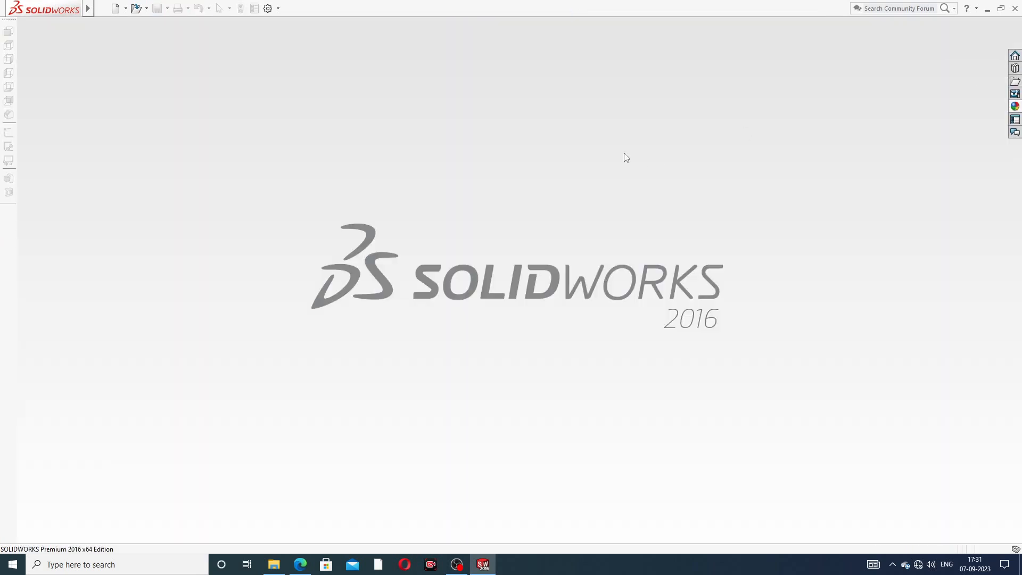
# Create a new part document and apply the Plain White scene to it
pyautogui.click(116, 9)
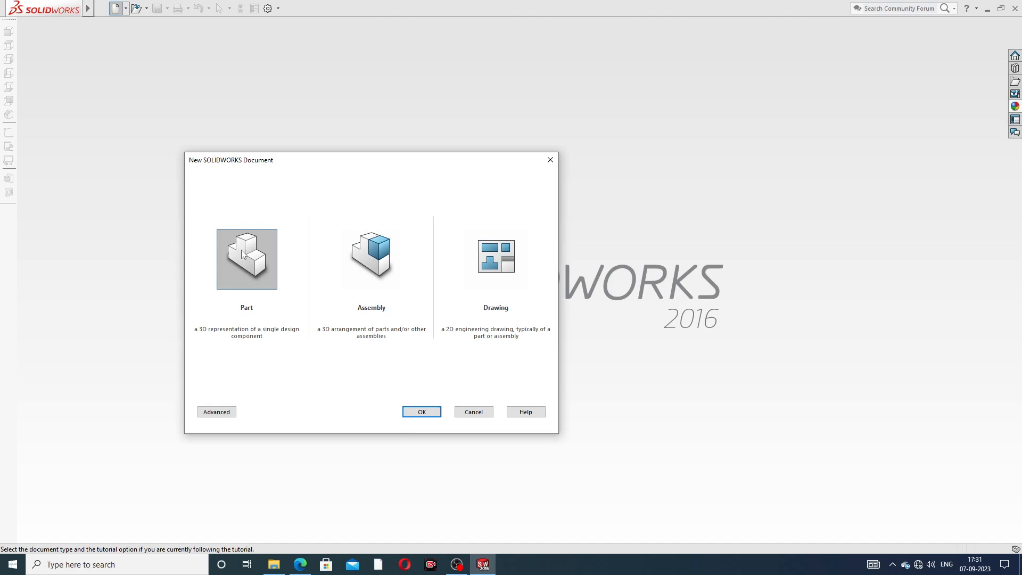
pyautogui.click(417, 412)
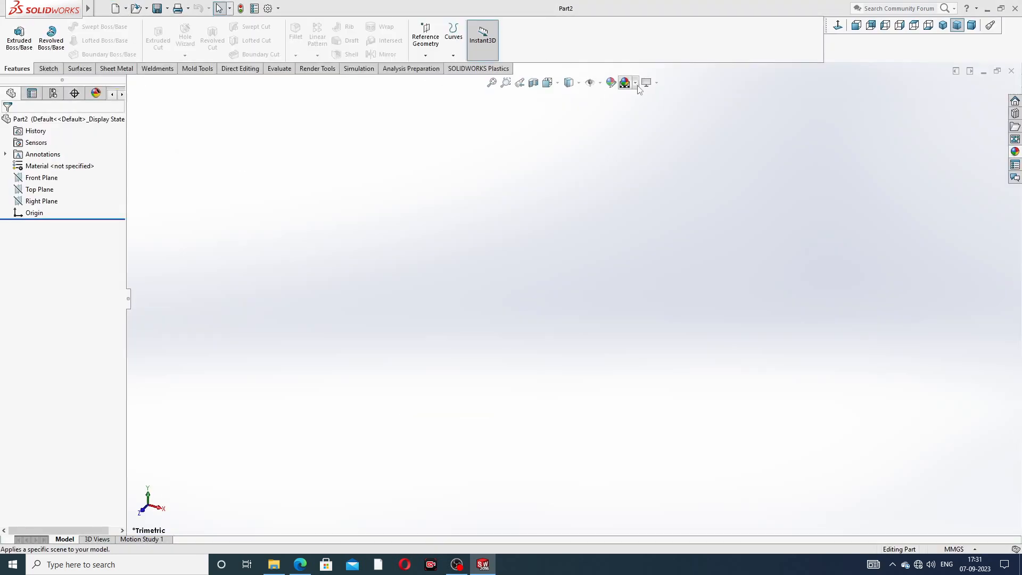
pyautogui.click(636, 83)
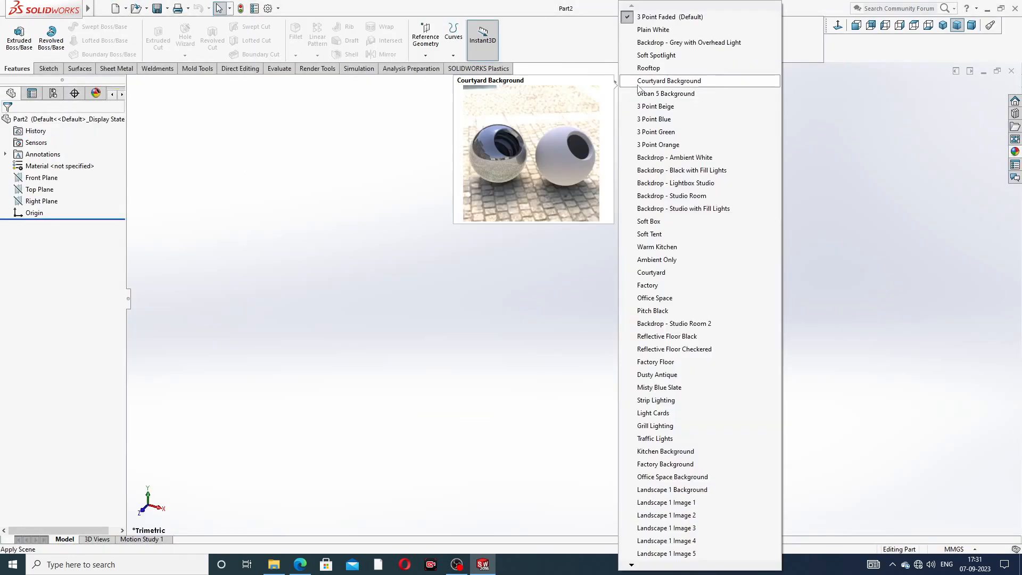
pyautogui.click(650, 30)
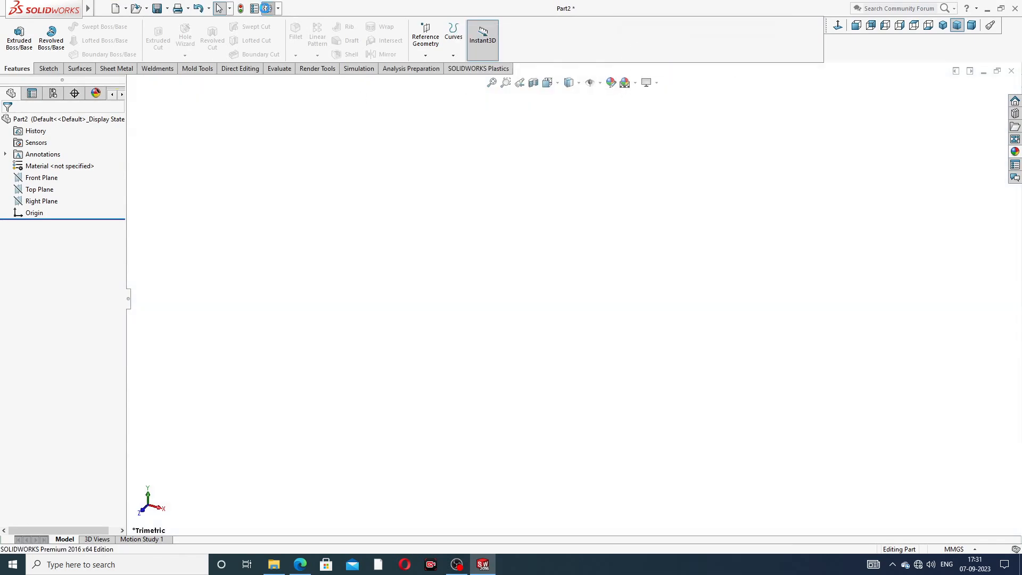
# Set both the shaded/draft and the wireframe image quality of the new part to the highest resolution
pyautogui.click(267, 8)
pyautogui.click(376, 102)
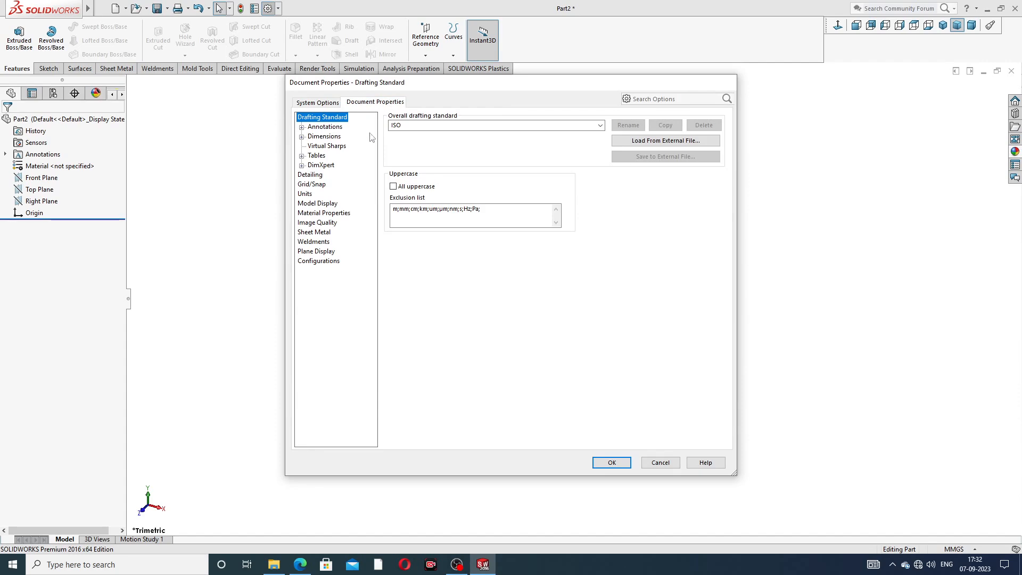
pyautogui.click(319, 224)
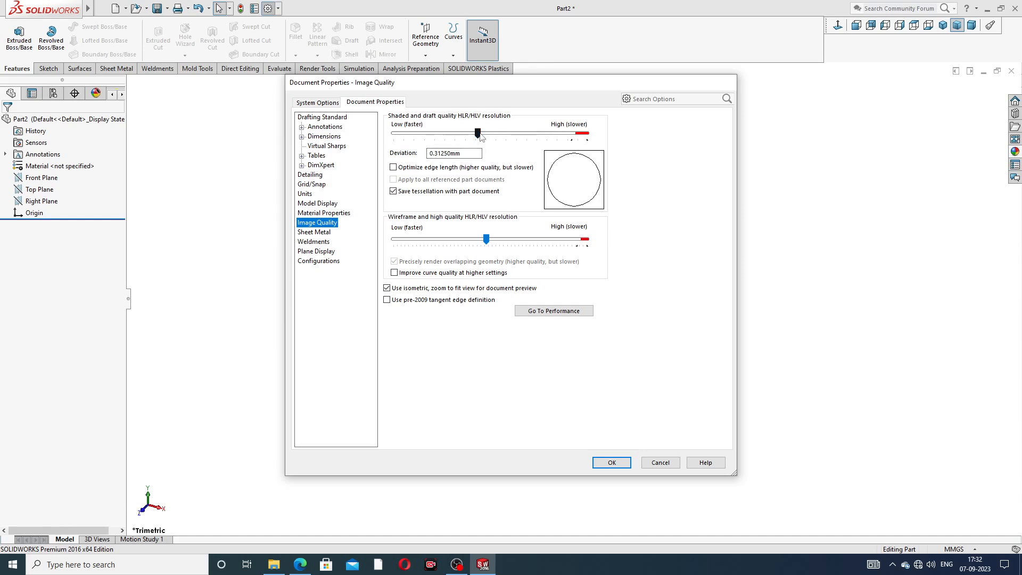
pyautogui.moveTo(477, 132); pyautogui.dragTo(587, 134)
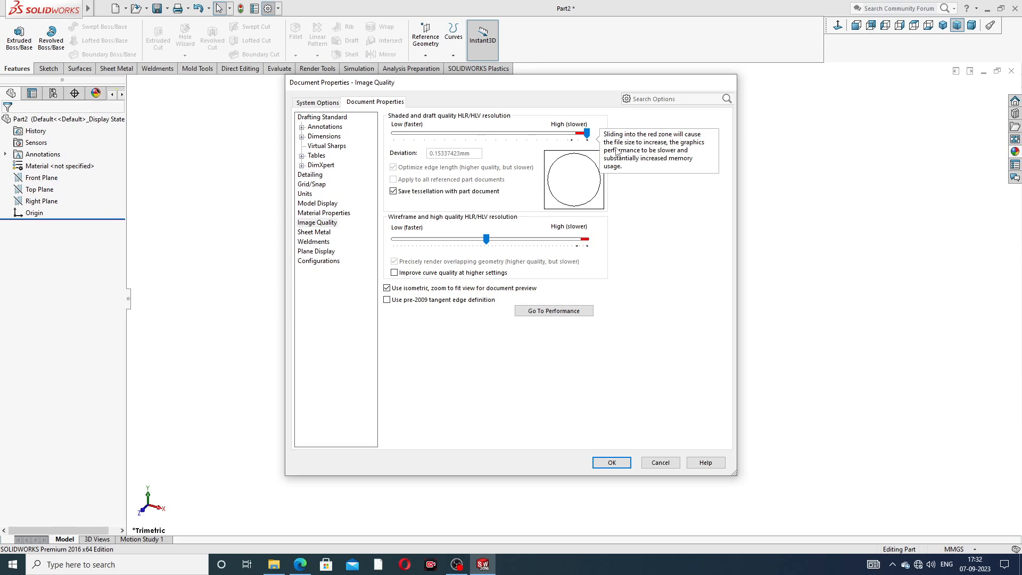
pyautogui.moveTo(486, 240); pyautogui.dragTo(585, 239)
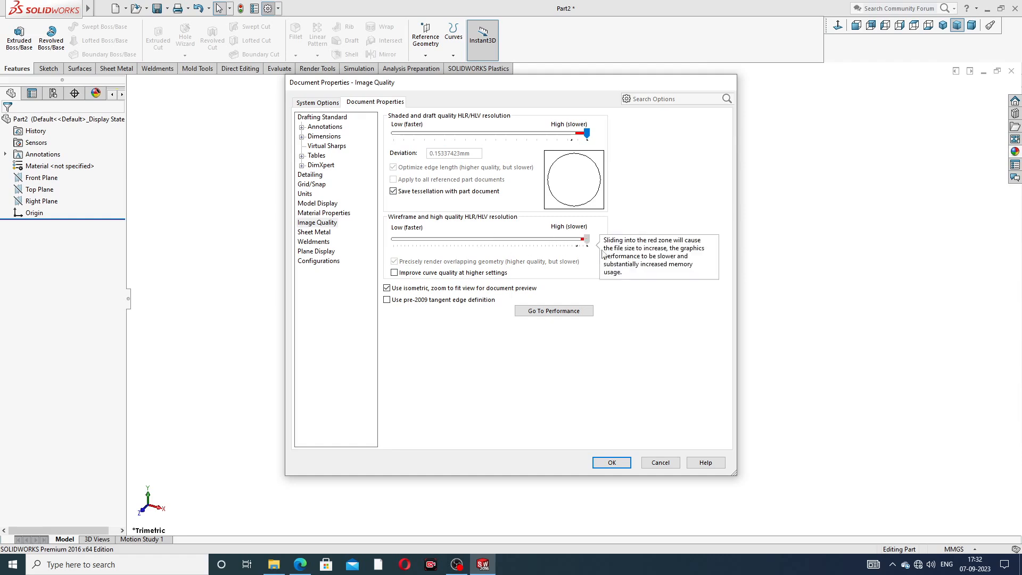
pyautogui.click(612, 463)
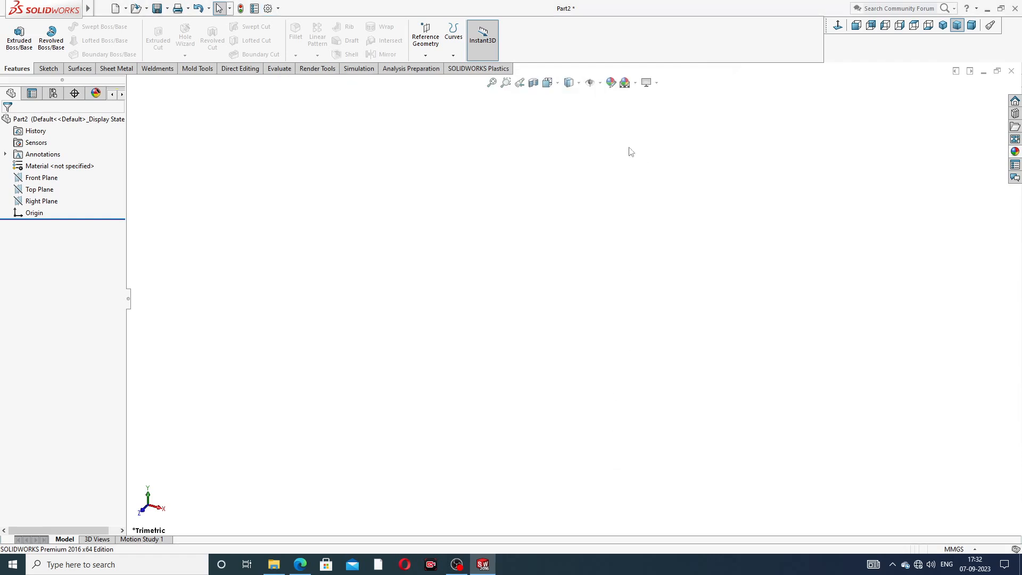
pyautogui.click(635, 84)
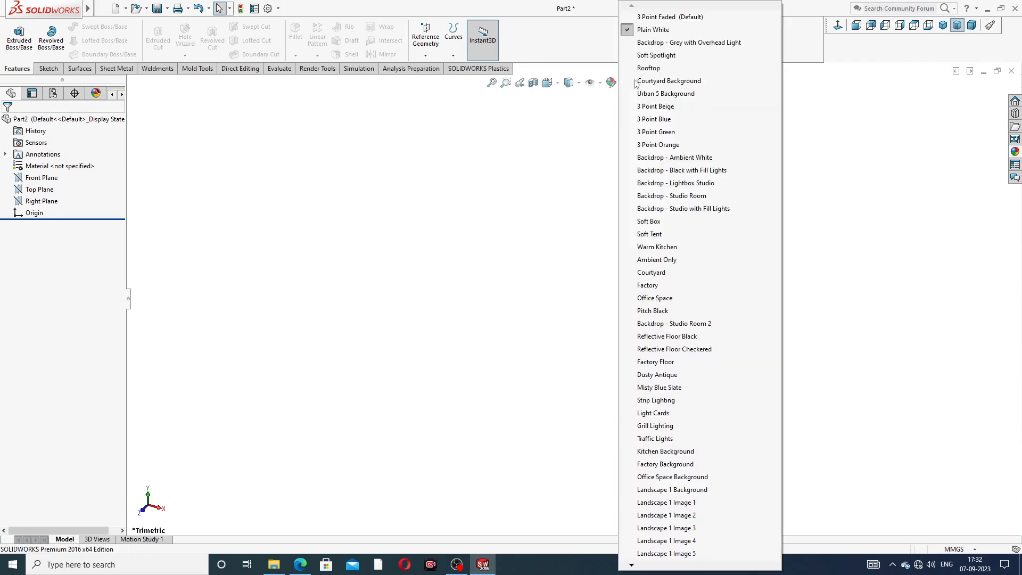
pyautogui.click(825, 174)
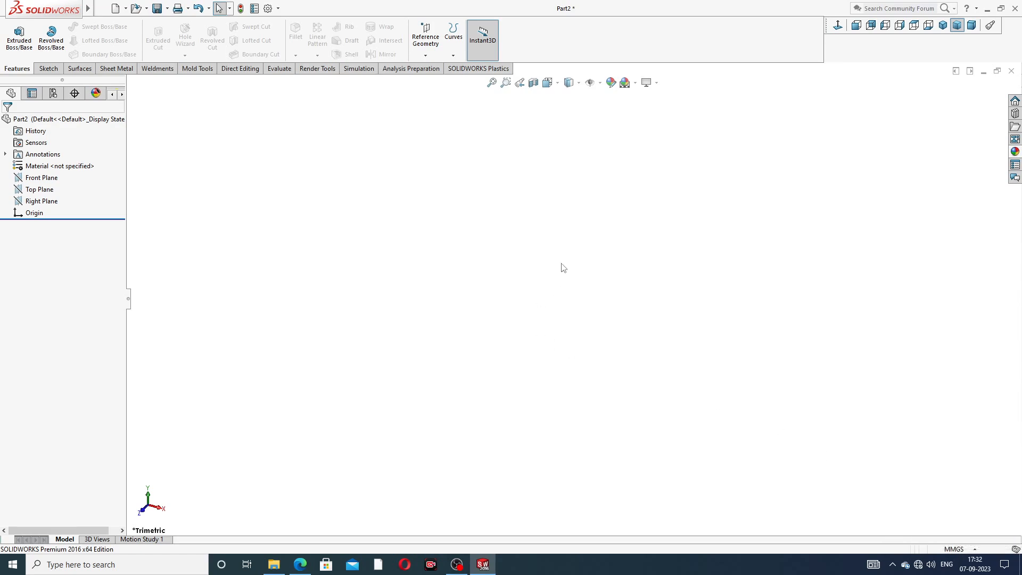
# Check the dimensions on the Part-07 bonnet drawing and start a sketch on the Front Plane in SOLIDWORKS
pyautogui.click(300, 564)
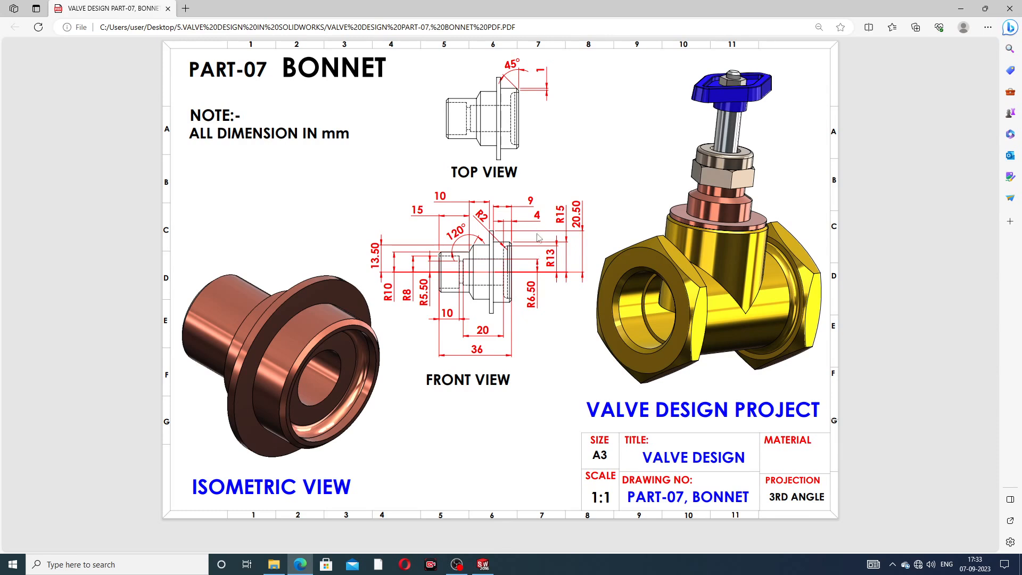
pyautogui.click(307, 569)
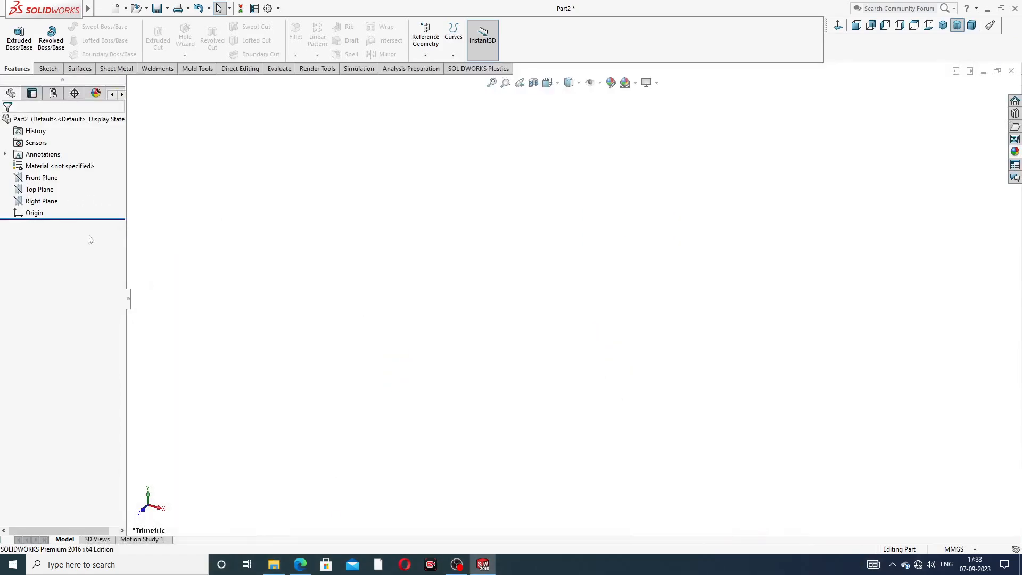
pyautogui.click(301, 565)
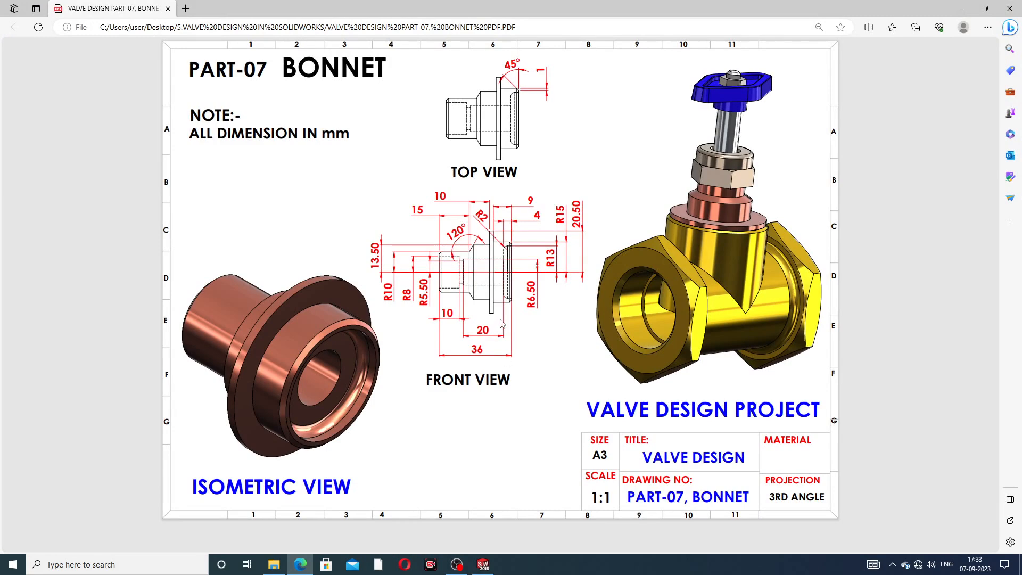
pyautogui.click(304, 566)
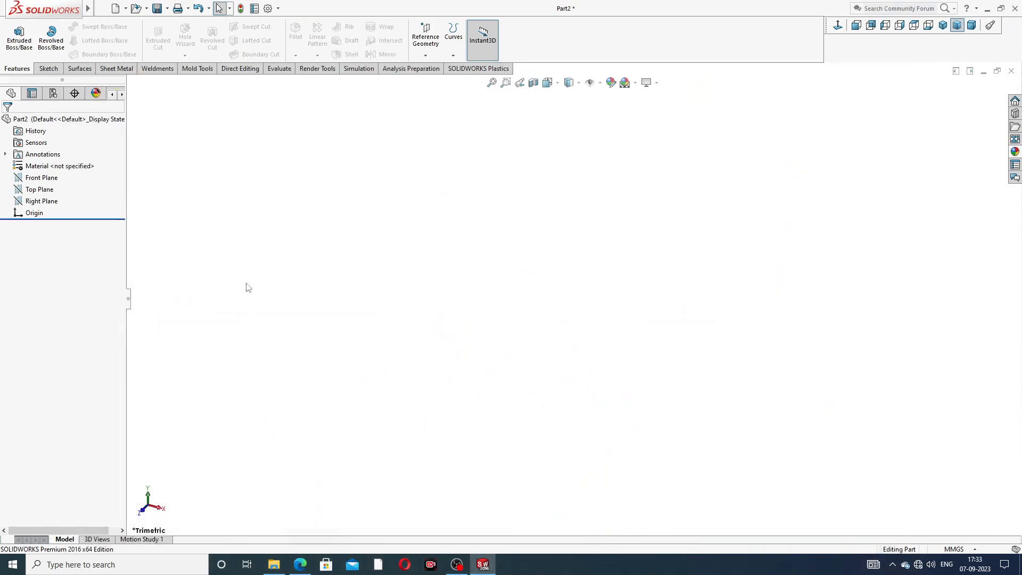
pyautogui.click(45, 178)
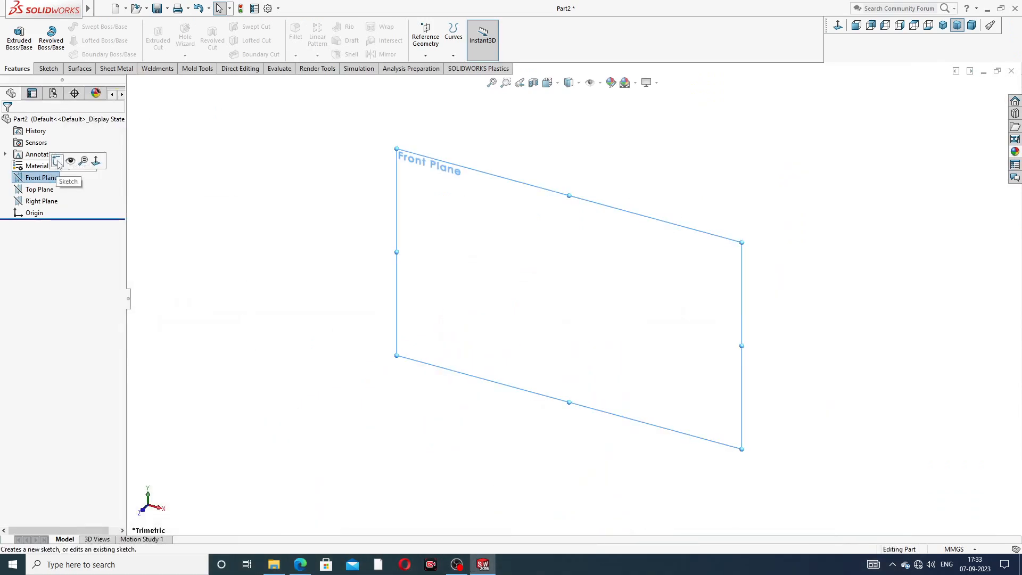
pyautogui.click(58, 165)
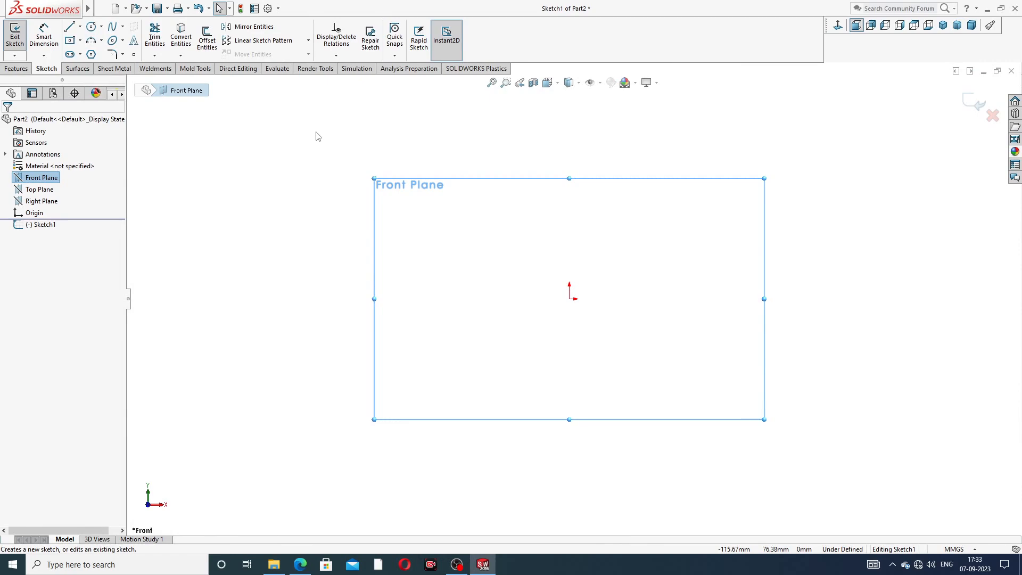
# Draw a horizontal centerline about 126 mm long starting at the sketch origin
pyautogui.click(80, 26)
pyautogui.click(96, 53)
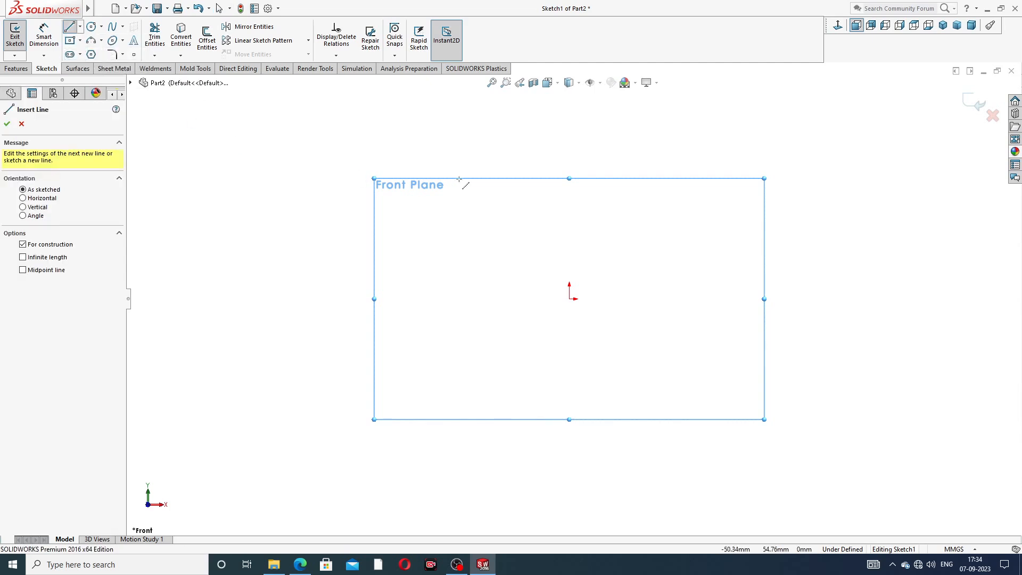
pyautogui.click(571, 298)
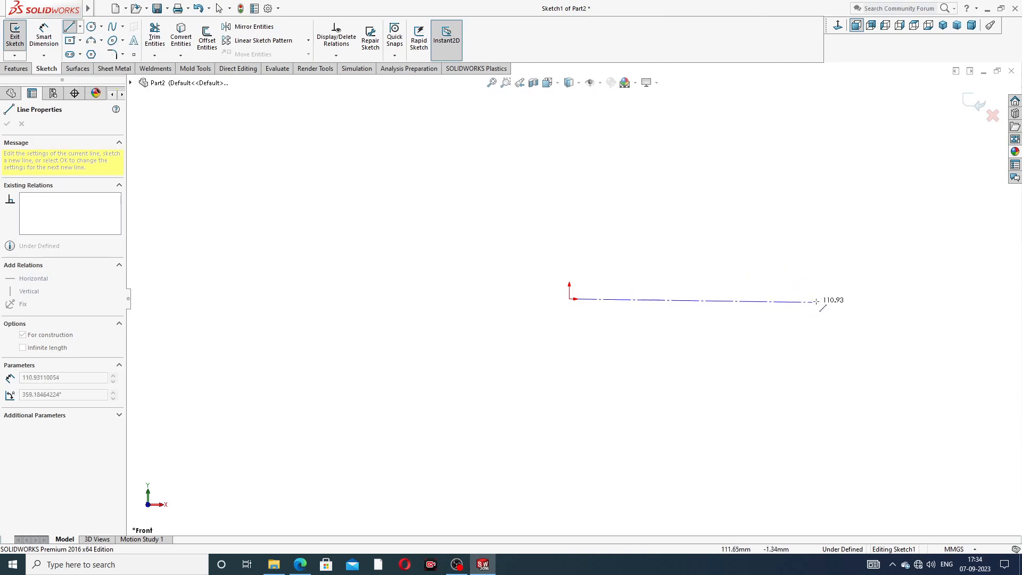
pyautogui.click(845, 299)
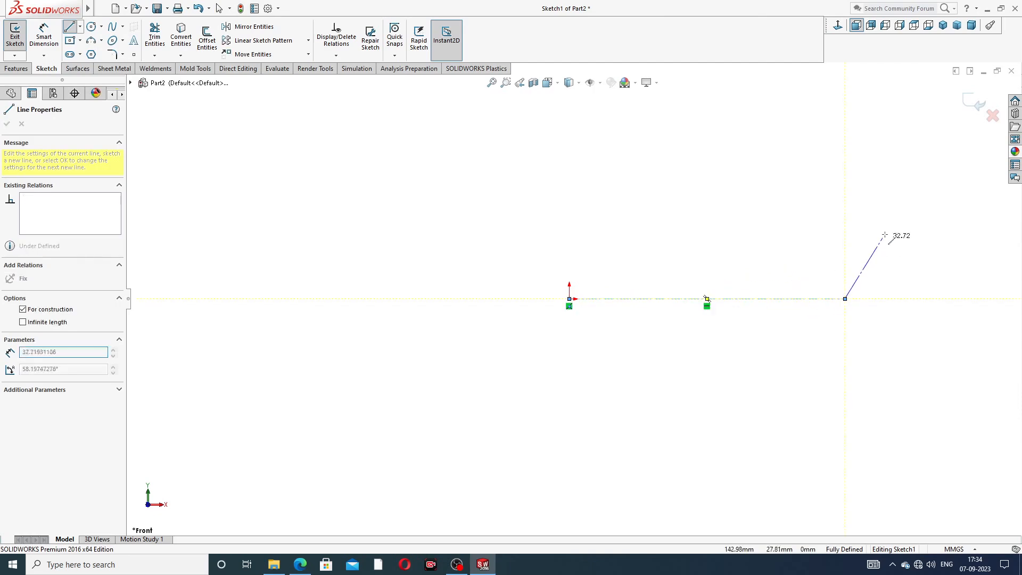
pyautogui.rightClick(885, 232)
pyautogui.click(904, 241)
pyautogui.scroll(-1, 793, 293)
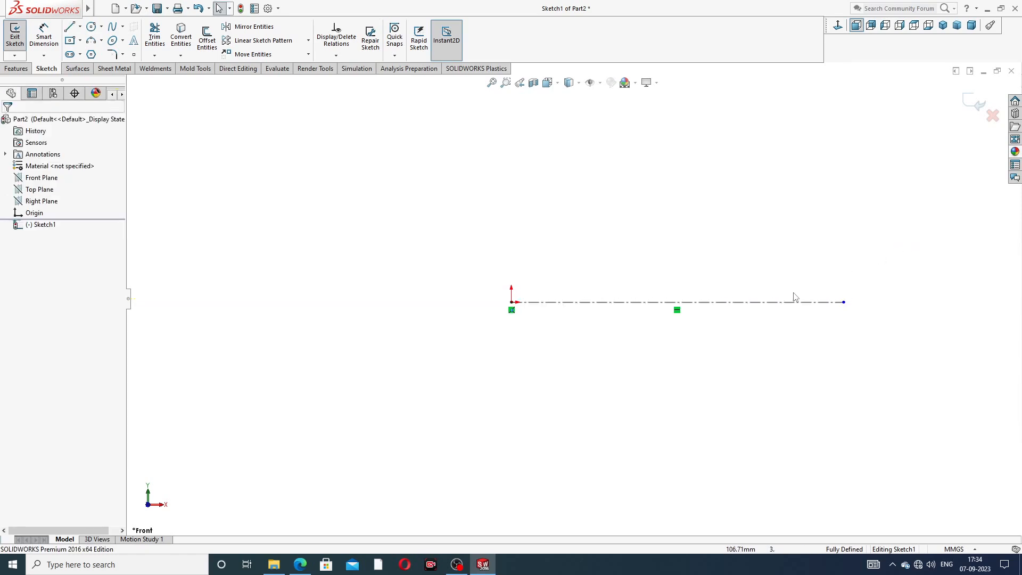
pyautogui.scroll(-1, 772, 317)
pyautogui.scroll(2, 769, 315)
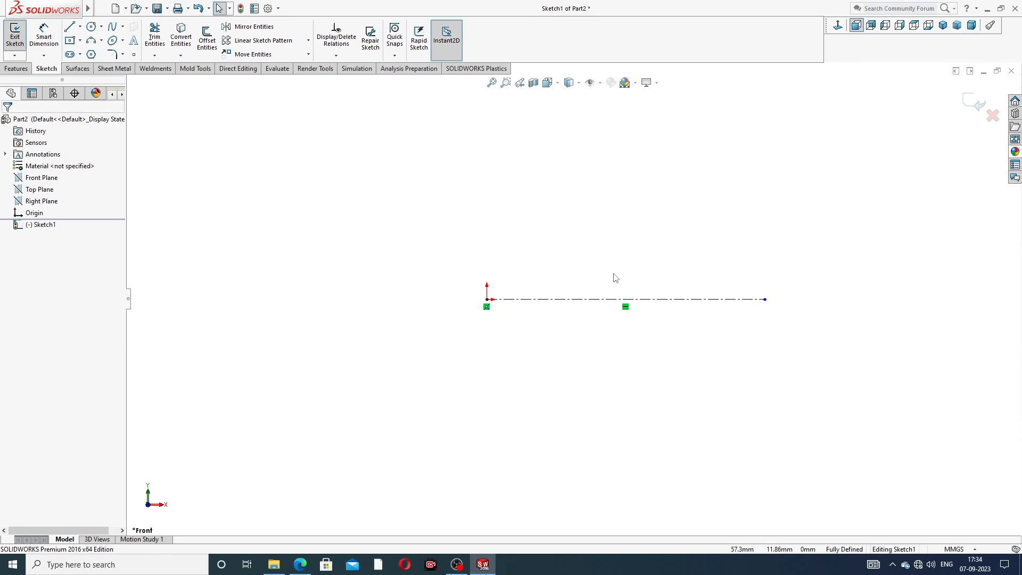
# Dimension the centerline's length as 36 mm
pyautogui.click(44, 38)
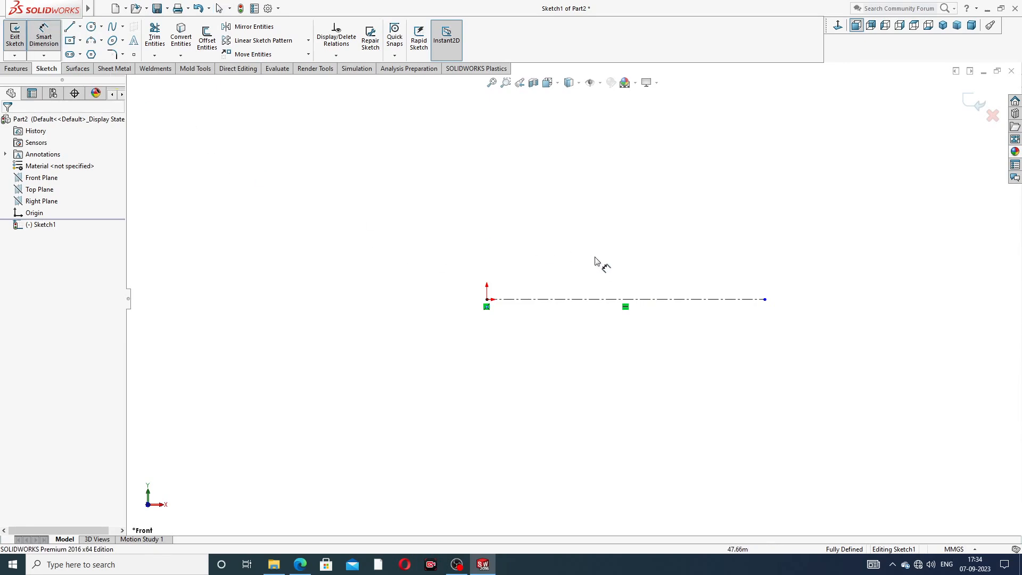
pyautogui.click(596, 300)
pyautogui.click(594, 352)
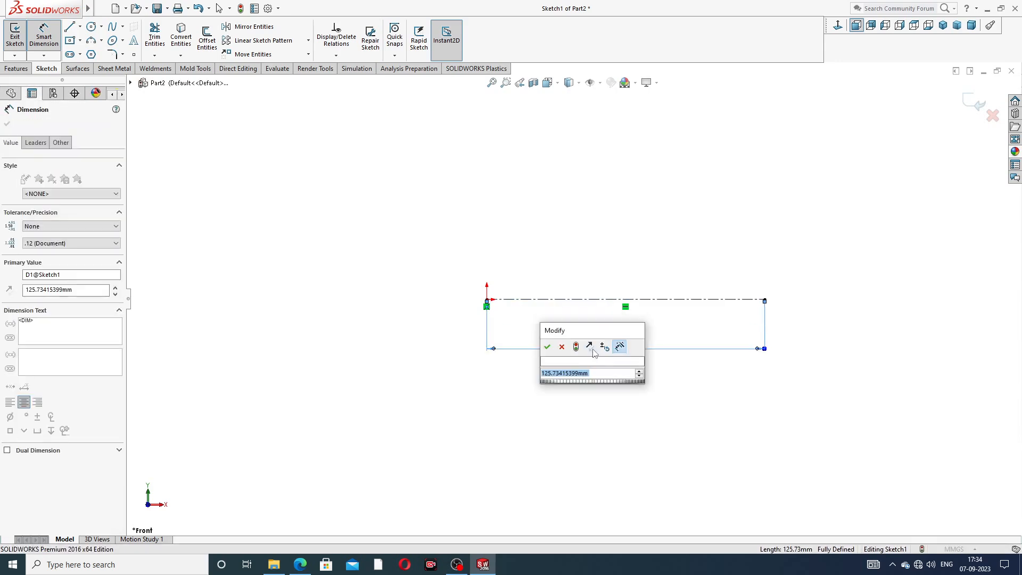
pyautogui.write('36')
pyautogui.press('Return')
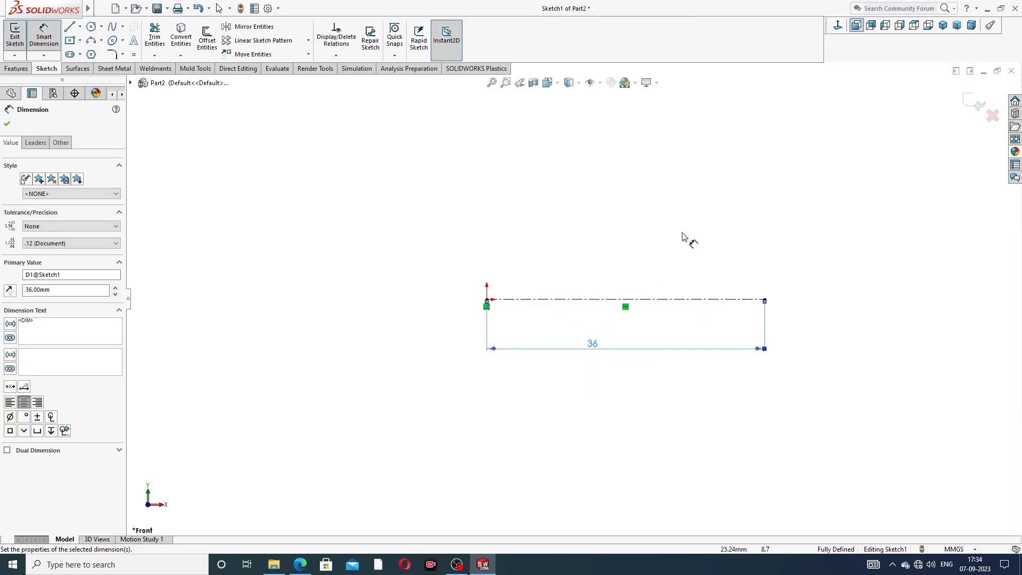
pyautogui.press('Escape')
pyautogui.rightClick(700, 222)
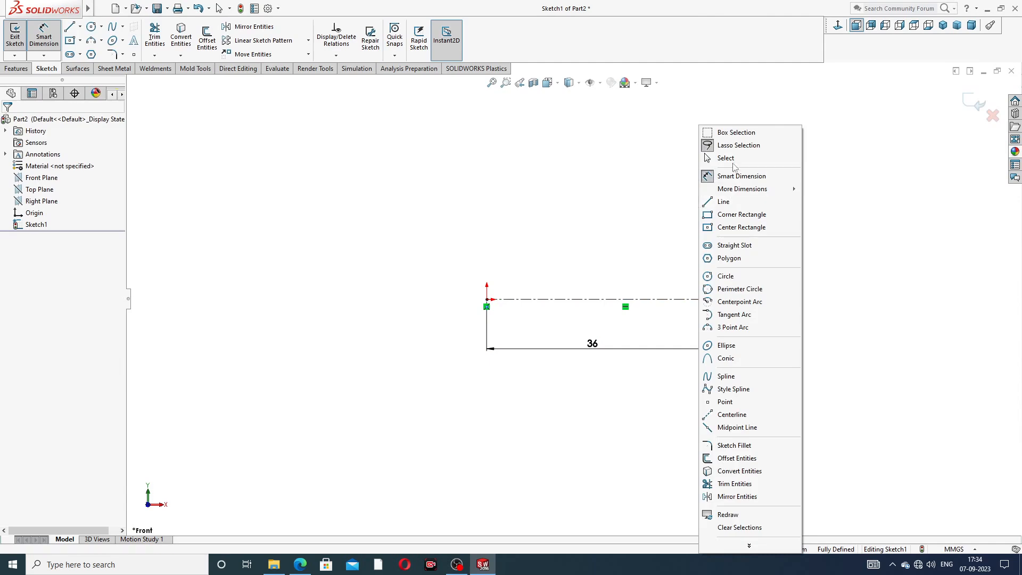
pyautogui.click(732, 160)
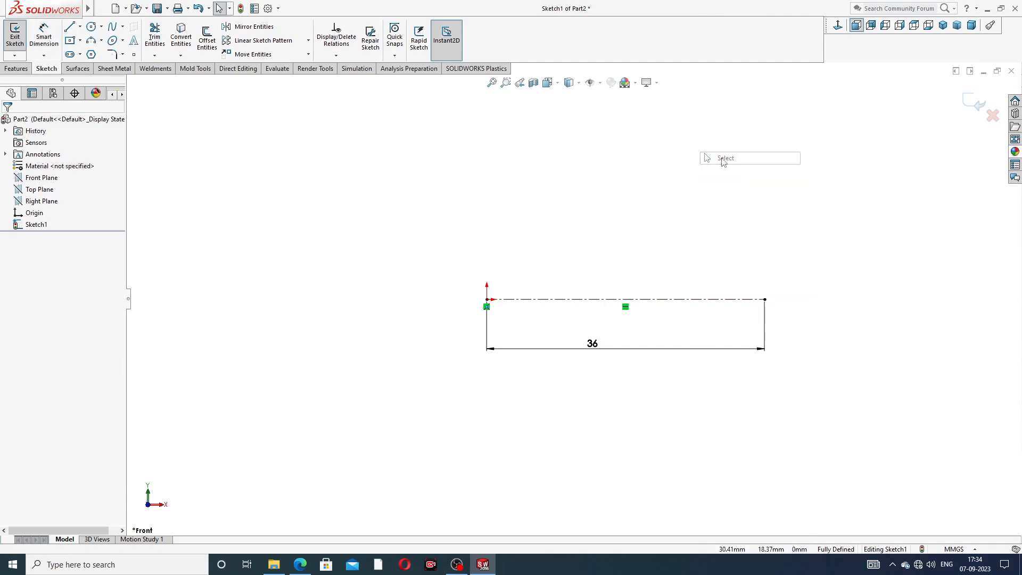
# Start the profile above the origin with a short vertical line, a horizontal line about 10 mm long and an upward slope about 3.3 mm long
pyautogui.click(70, 27)
pyautogui.scroll(-2, 639, 322)
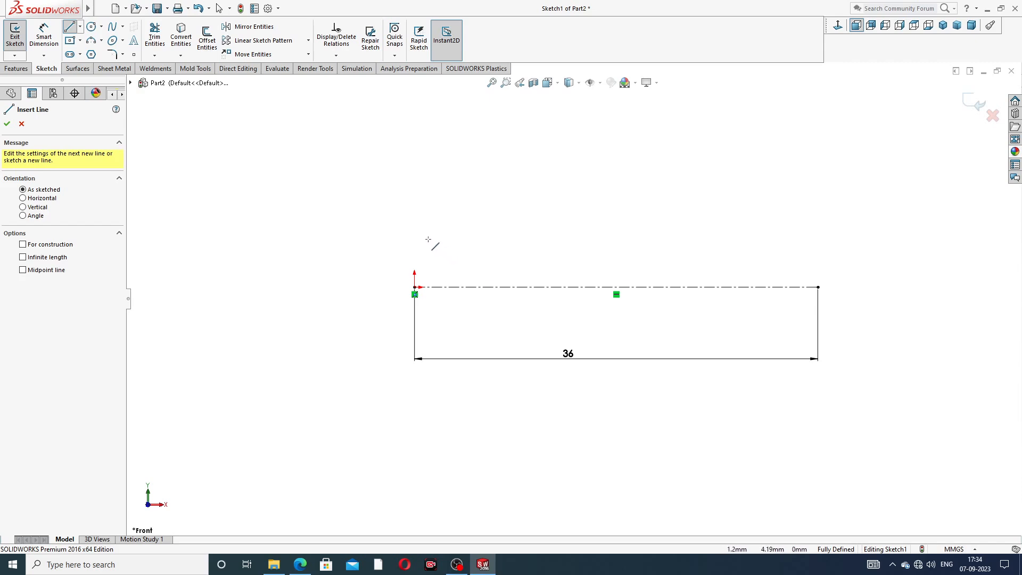
pyautogui.click(413, 226)
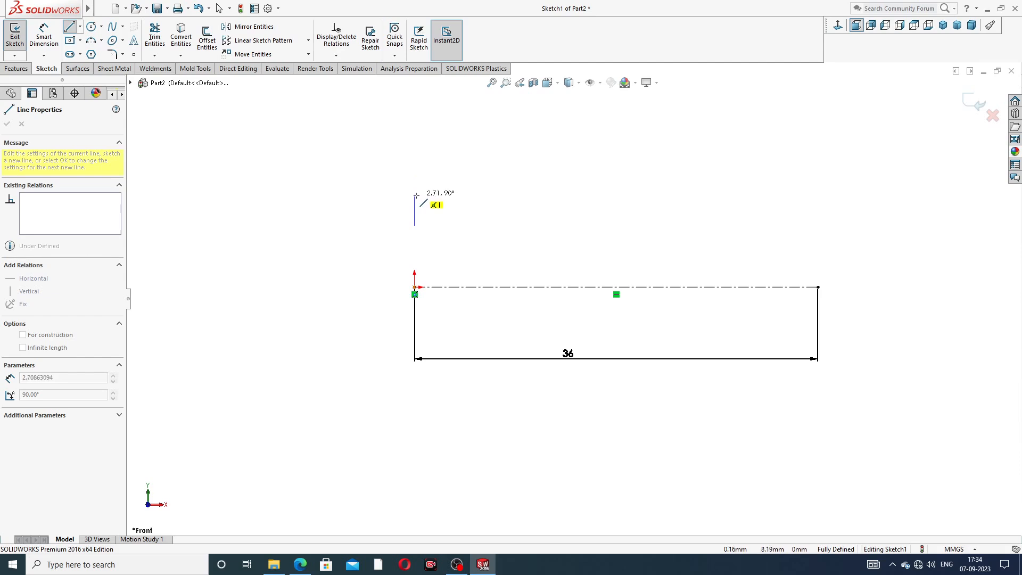
pyautogui.click(414, 198)
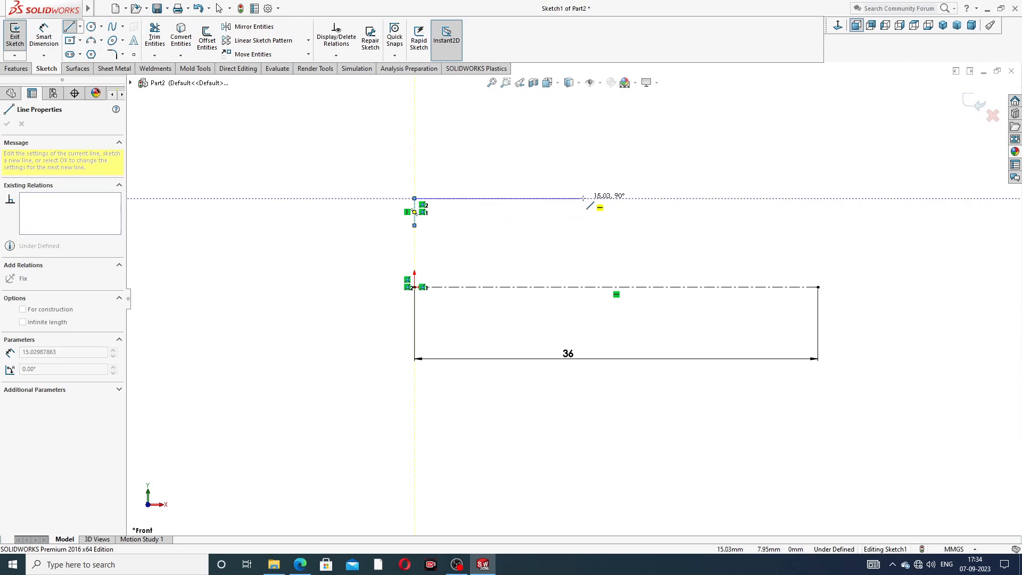
pyautogui.click(529, 198)
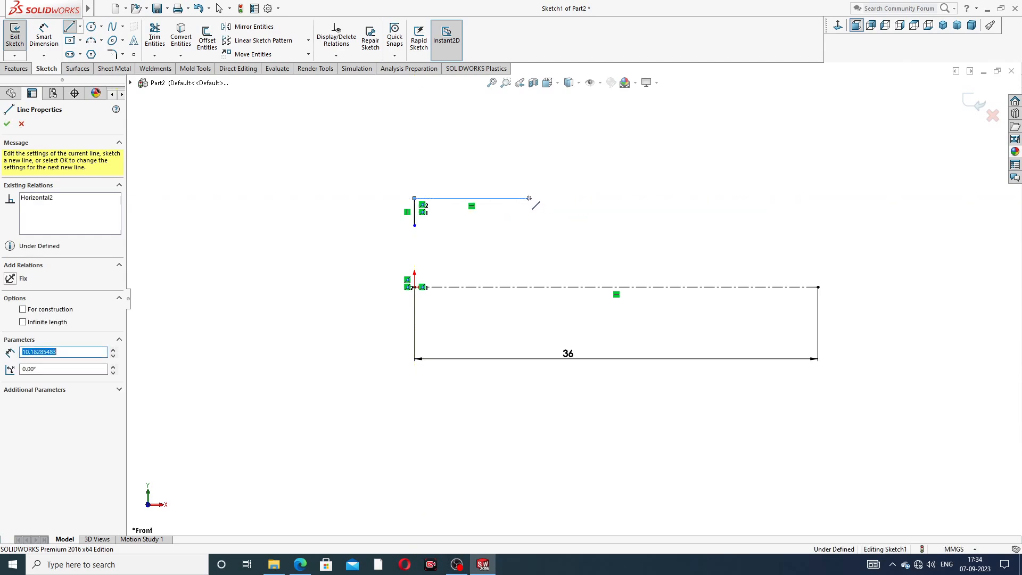
pyautogui.doubleClick(551, 170)
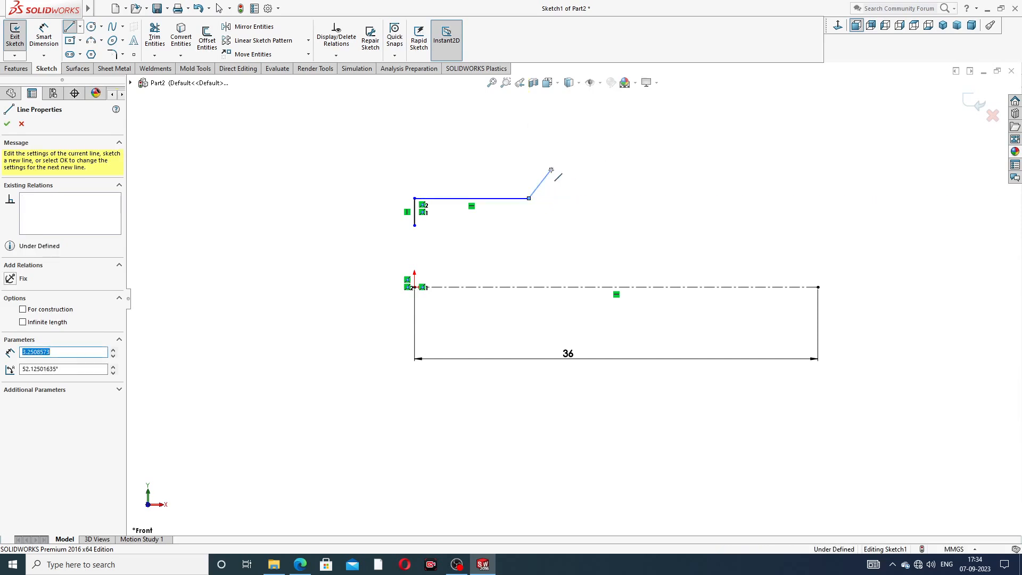
pyautogui.click(551, 170)
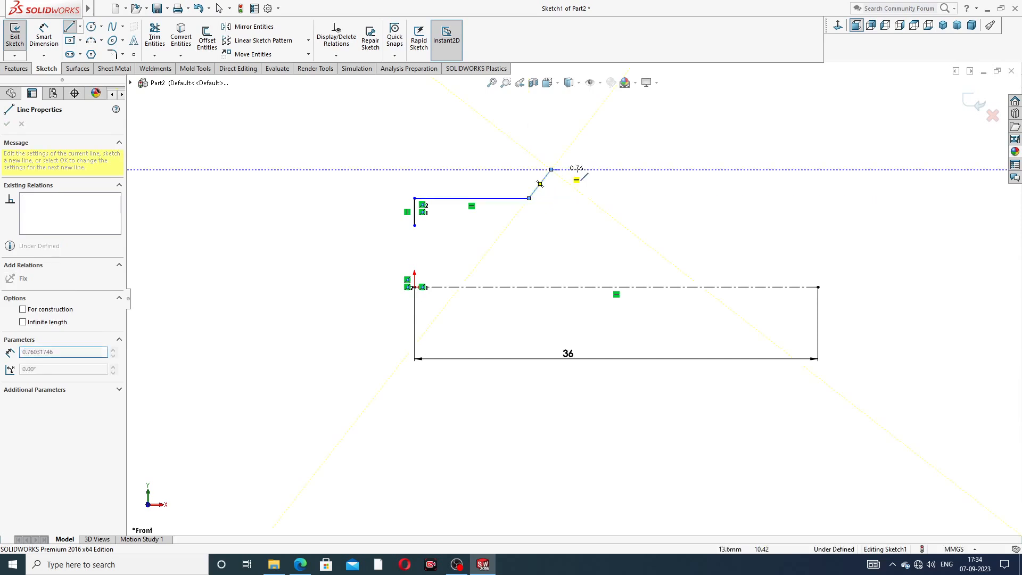
# Continue the outer contour with a short horizontal line, a raised flange about 2.9 mm wide and a horizontal run ending above the centerline's endpoint
pyautogui.click(604, 169)
pyautogui.click(605, 107)
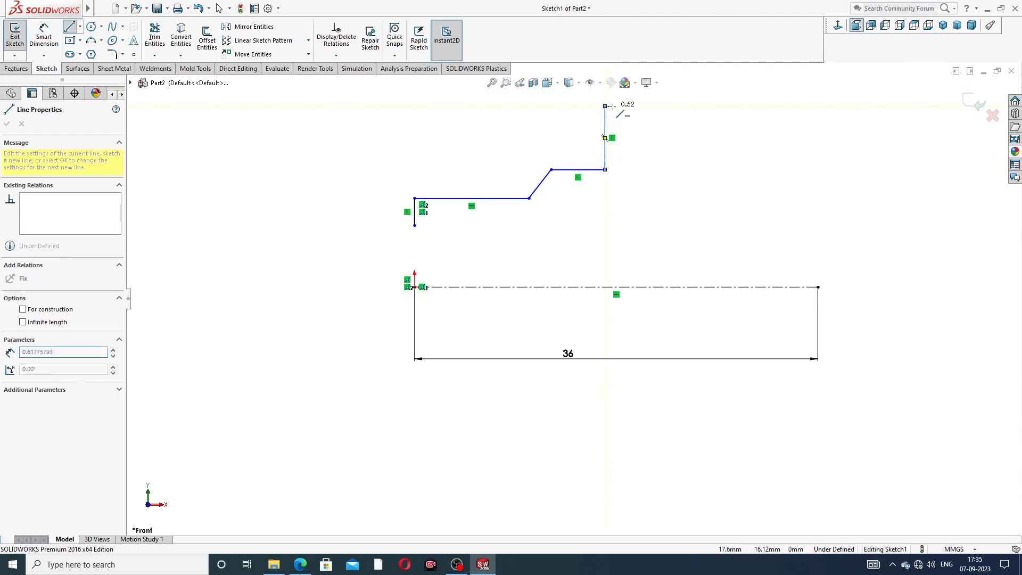
pyautogui.doubleClick(637, 106)
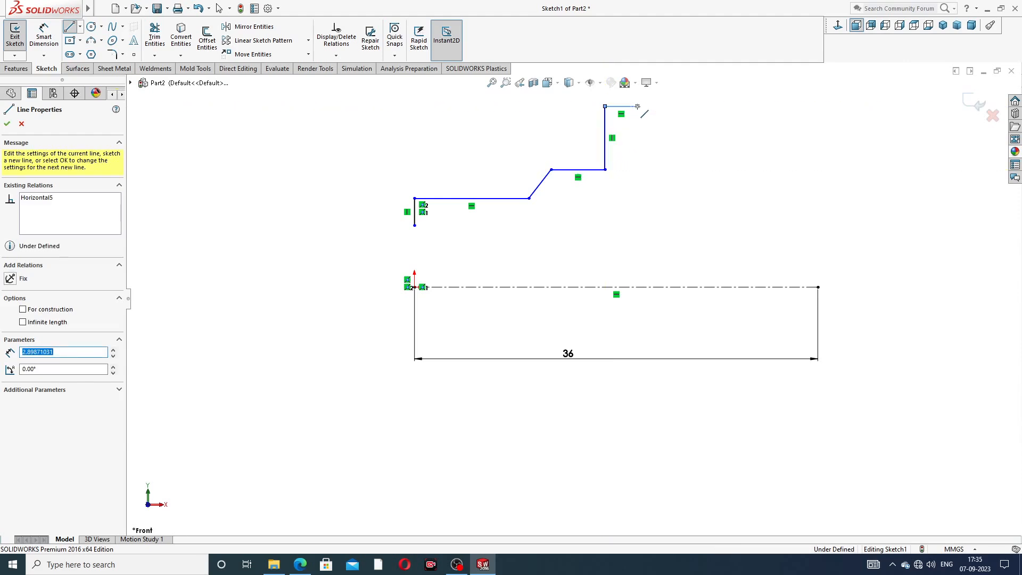
pyautogui.click(637, 106)
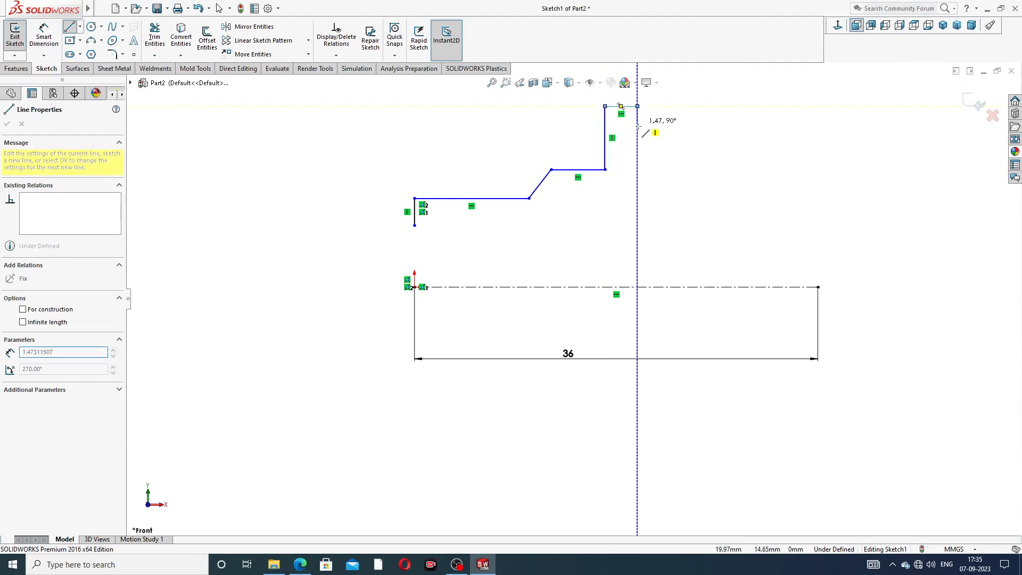
pyautogui.click(637, 156)
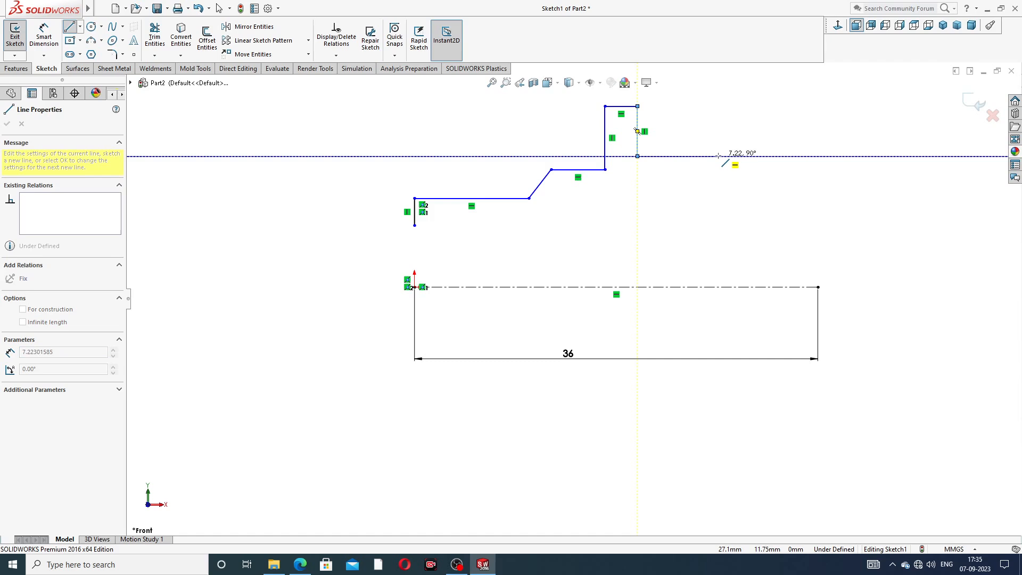
pyautogui.click(818, 156)
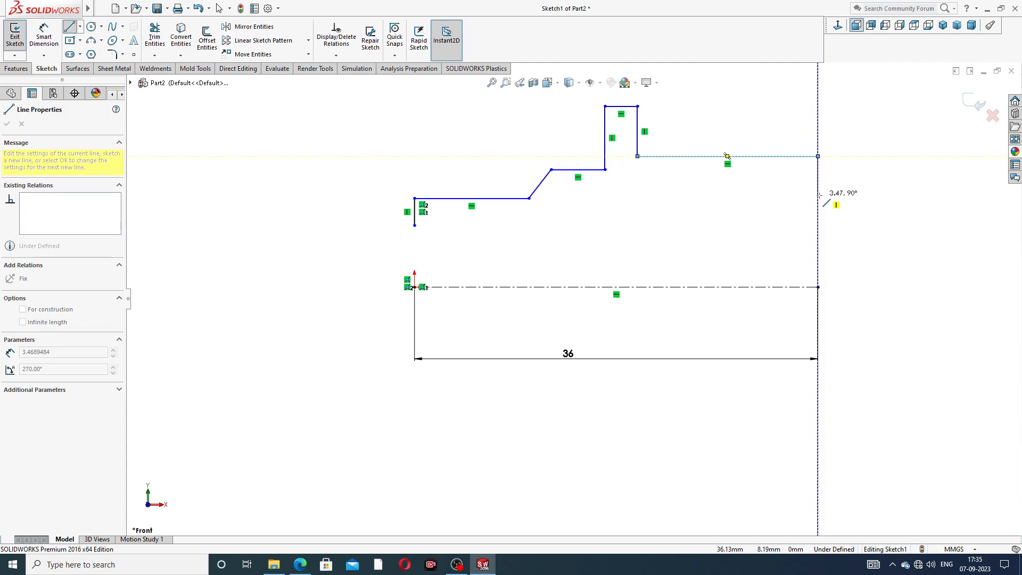
# Draw the short end face, the stepped recess behind it and a horizontal bore line about 16.1 mm long above the centerline
pyautogui.click(818, 195)
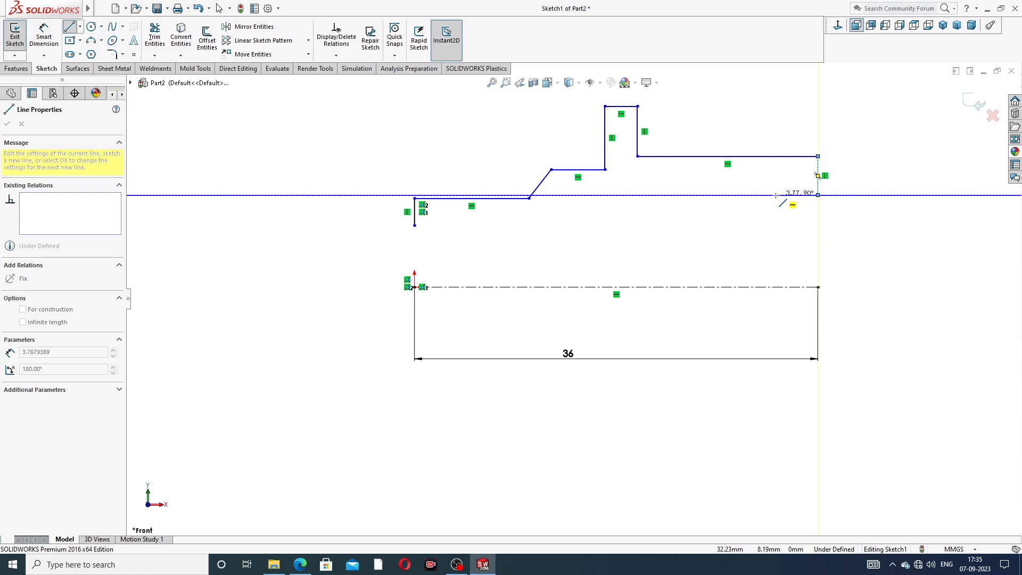
pyautogui.click(776, 196)
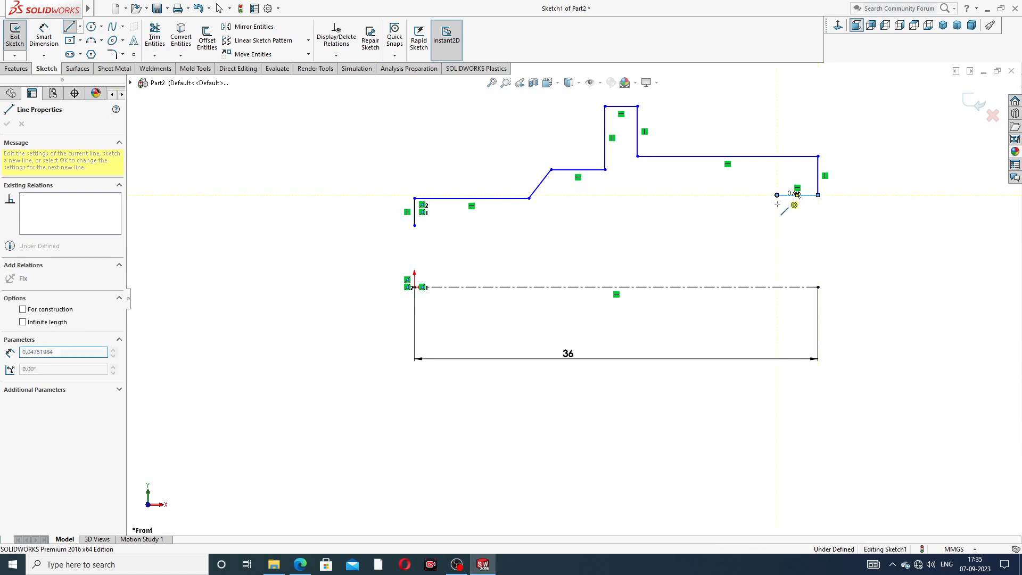
pyautogui.click(777, 250)
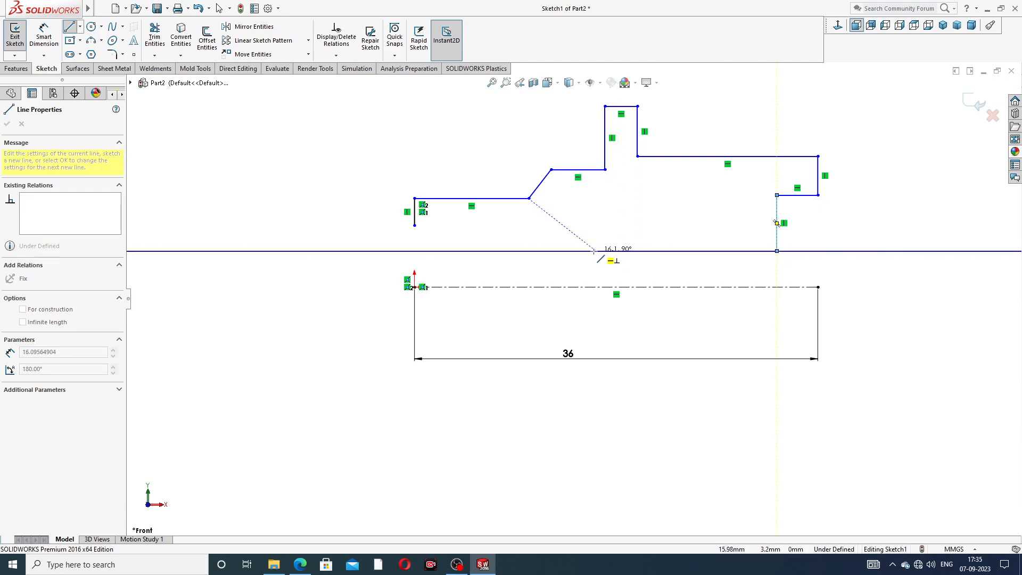
pyautogui.click(596, 250)
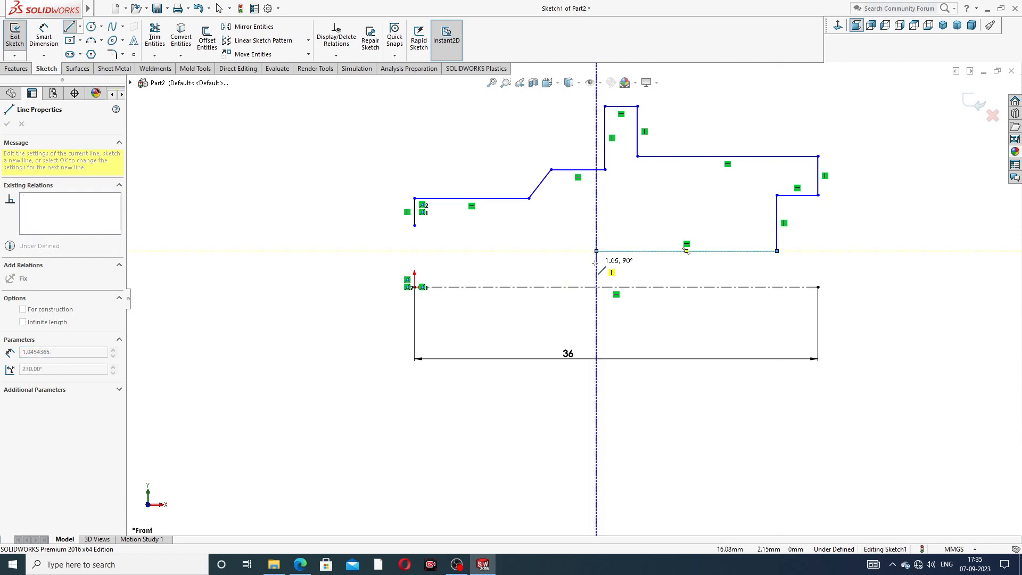
# Finish the bore with a lower step about 2.6 mm wide and close the profile with a horizontal line about 13.6 mm long
pyautogui.click(565, 265)
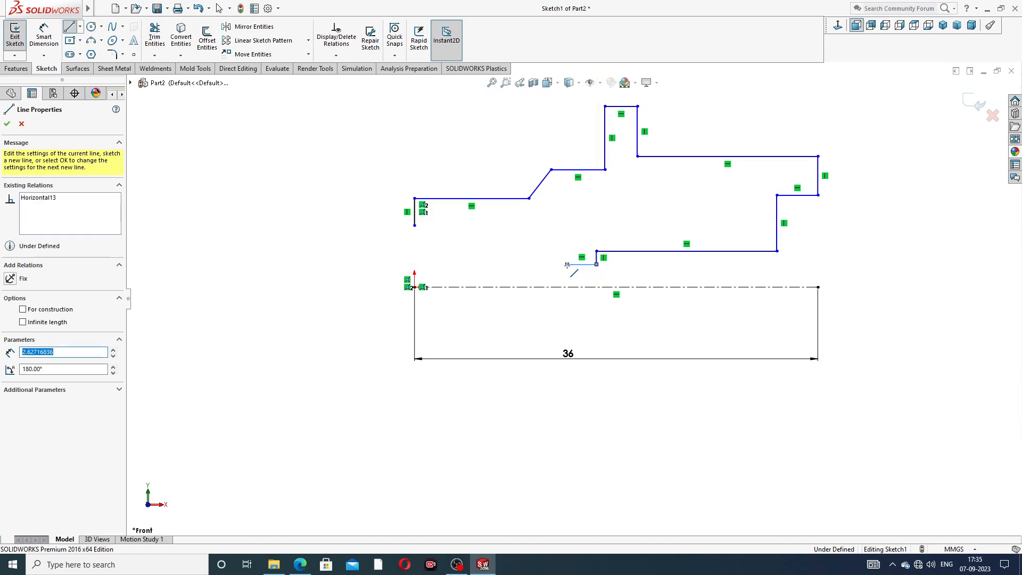
pyautogui.click(567, 265)
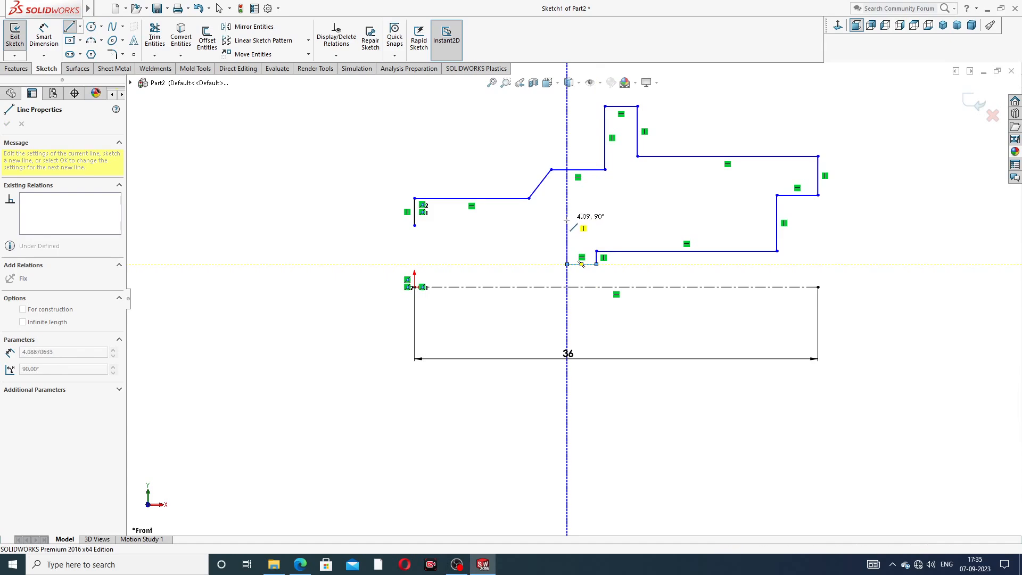
pyautogui.click(566, 225)
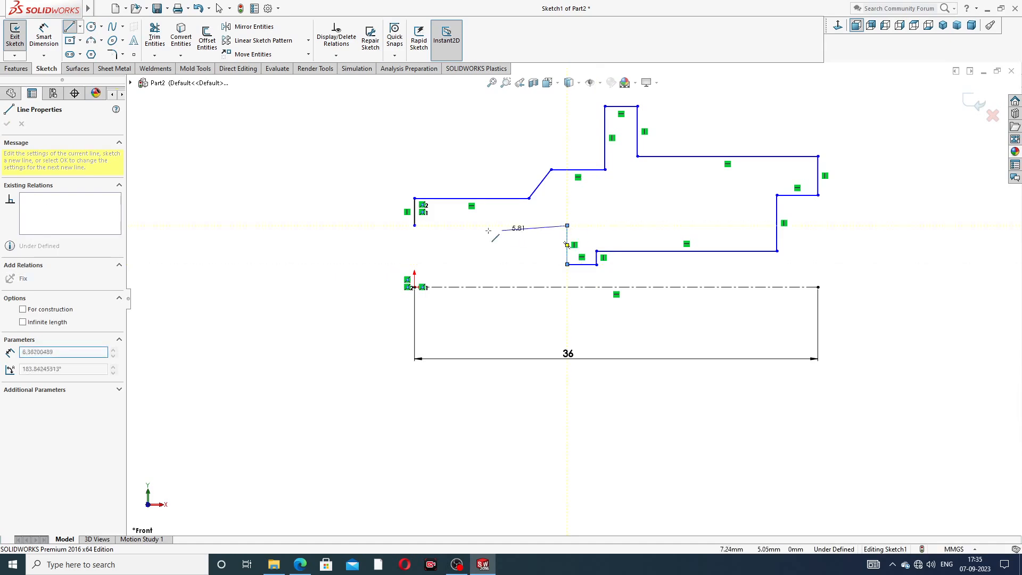
pyautogui.click(414, 226)
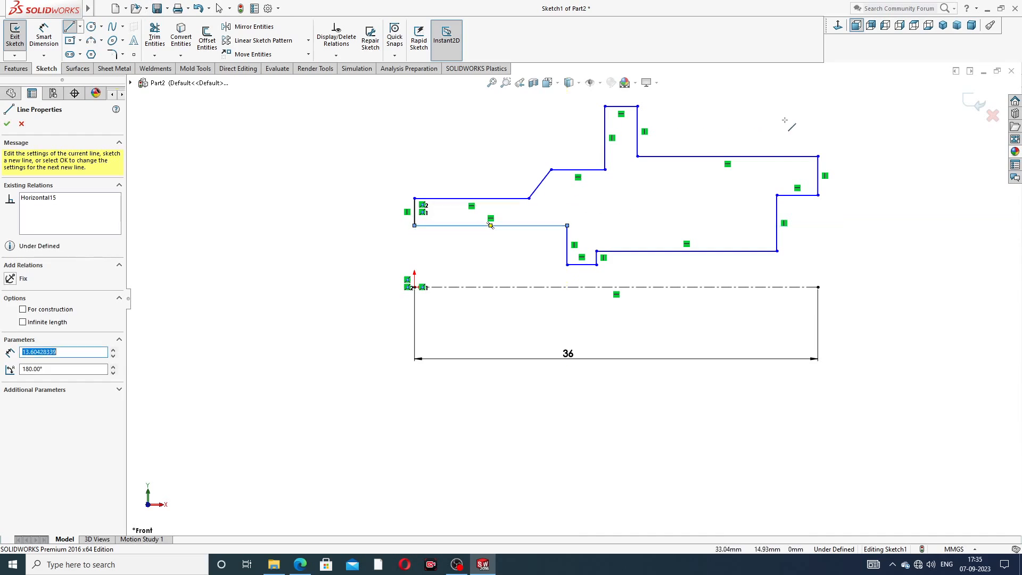
pyautogui.rightClick(782, 86)
pyautogui.click(817, 131)
pyautogui.scroll(-2, 781, 107)
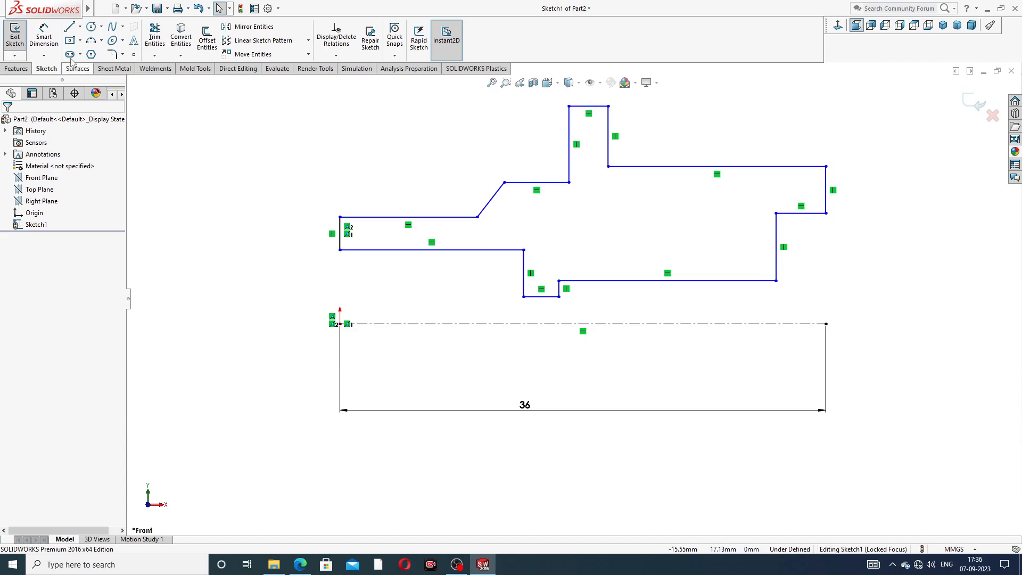
pyautogui.click(44, 36)
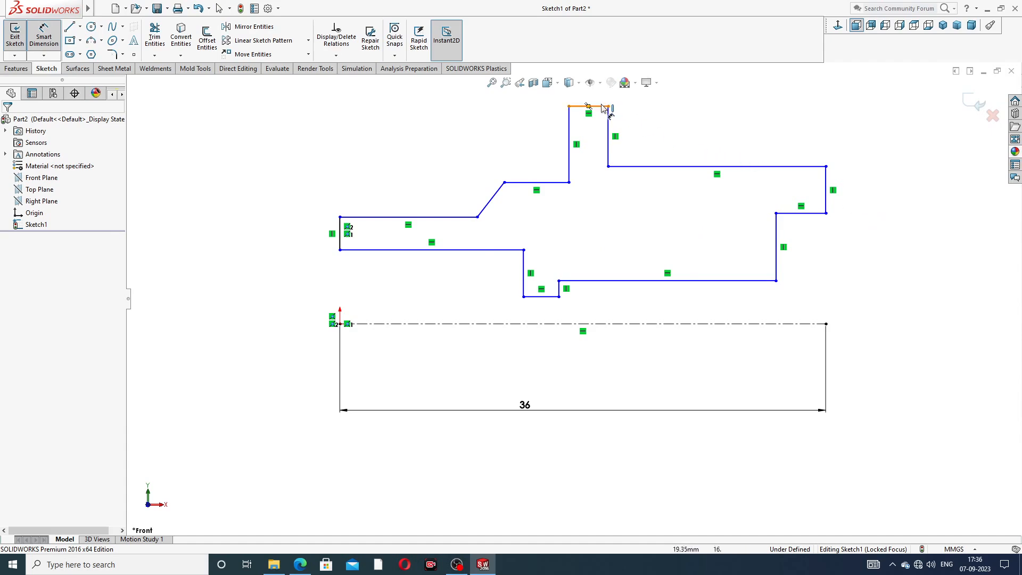
pyautogui.rightClick(359, 183)
pyautogui.click(386, 158)
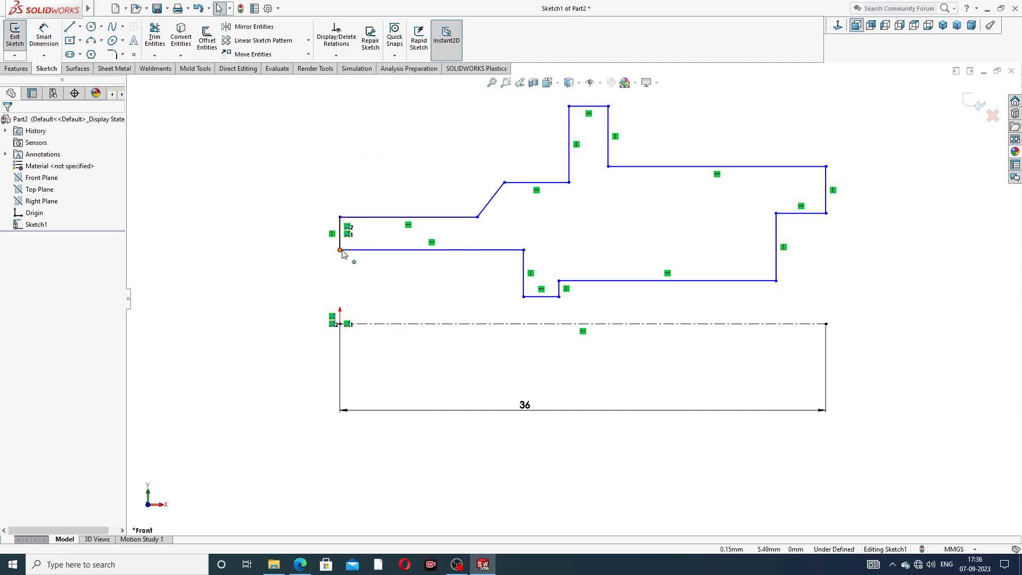
# Add a Vertical relation between the lower corner of the profile's starting edge and the sketch origin
pyautogui.click(340, 249)
pyautogui.keyDown('ctrl'); pyautogui.click(340, 324); pyautogui.keyUp('ctrl')
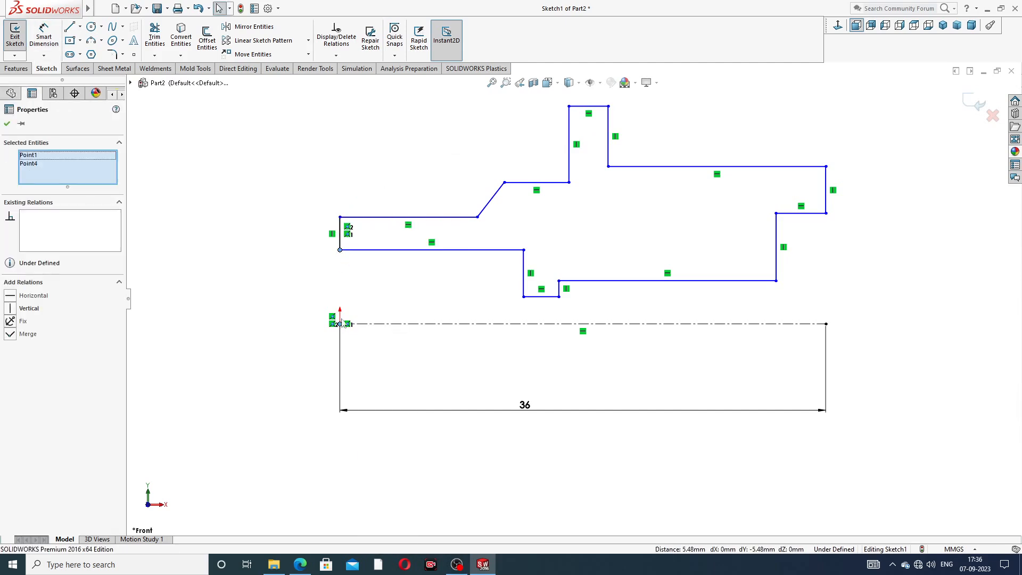
pyautogui.click(383, 279)
pyautogui.click(306, 251)
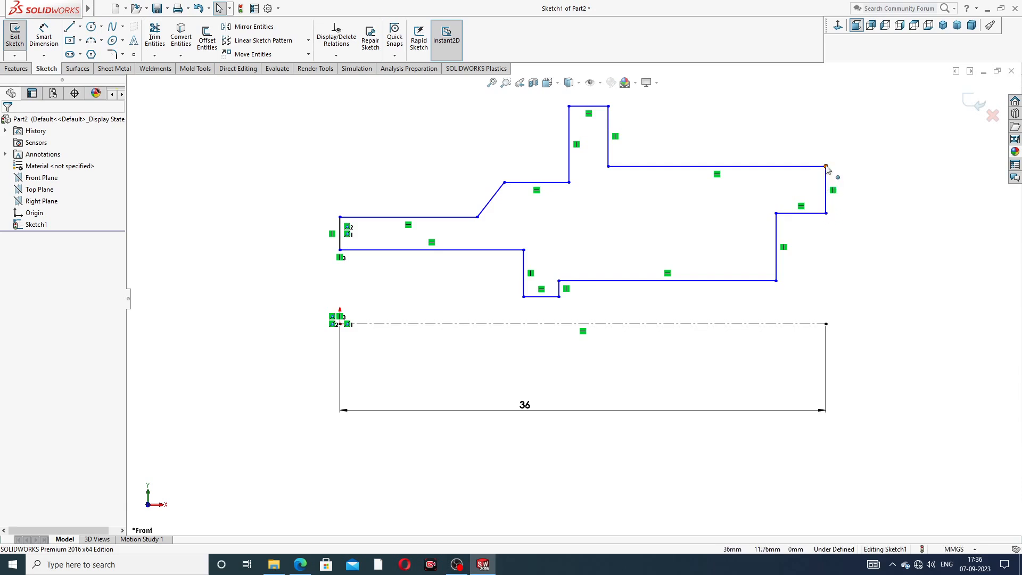
# Dimension the profile's overall length between the upper corners of its two end faces as 36 mm
pyautogui.click(44, 36)
pyautogui.click(340, 217)
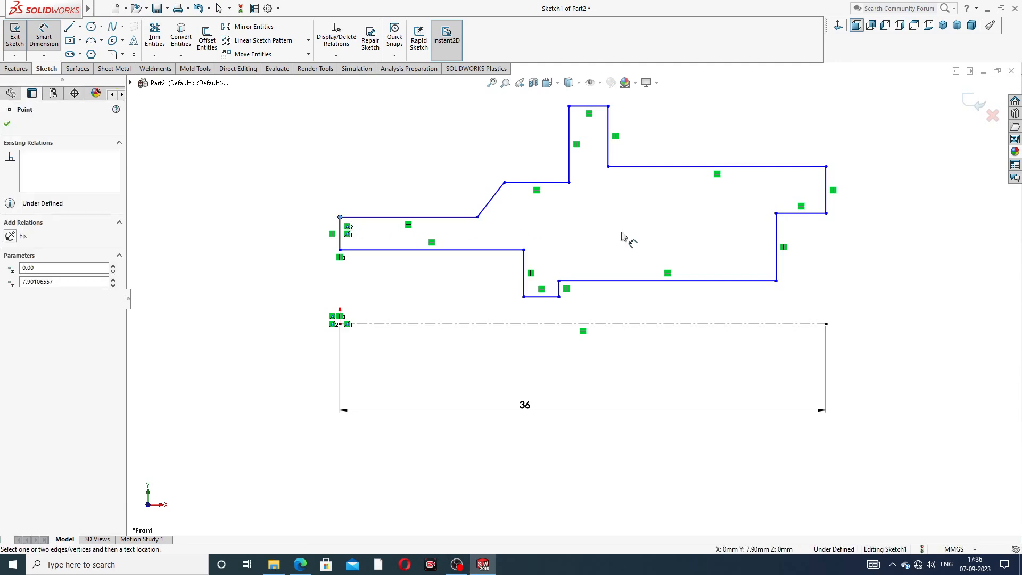
pyautogui.click(825, 166)
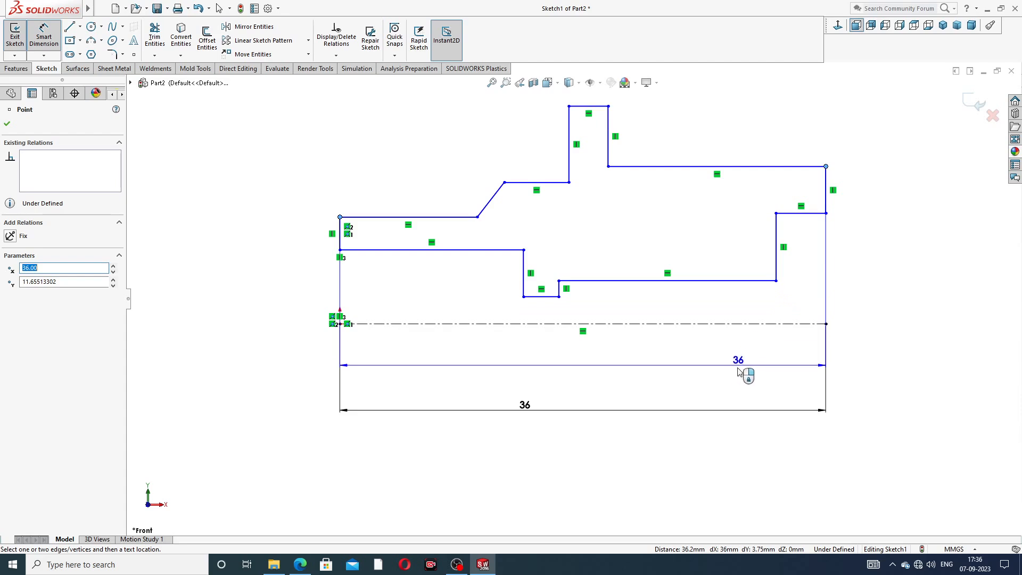
pyautogui.click(617, 449)
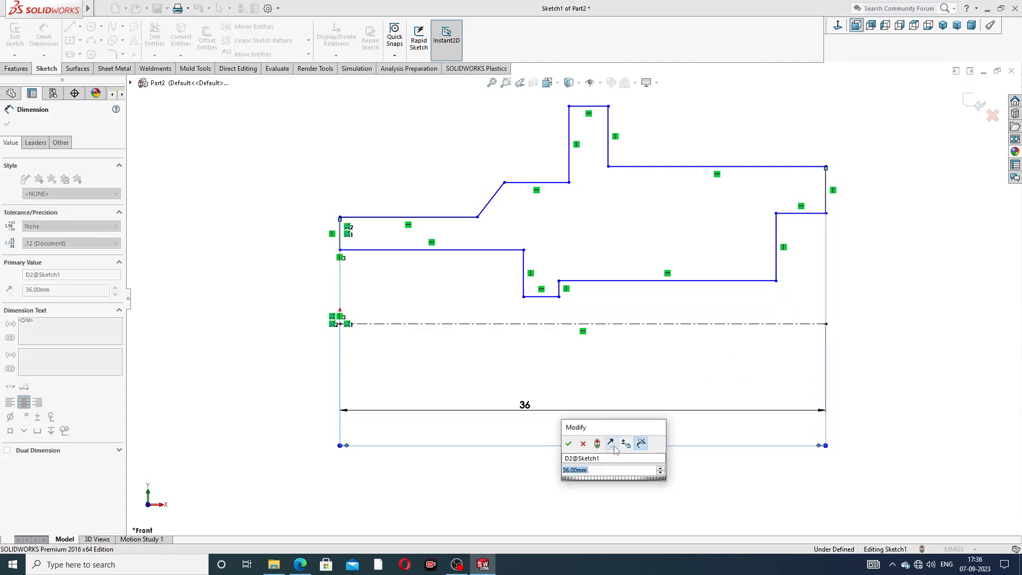
pyautogui.write('36')
pyautogui.press('Return')
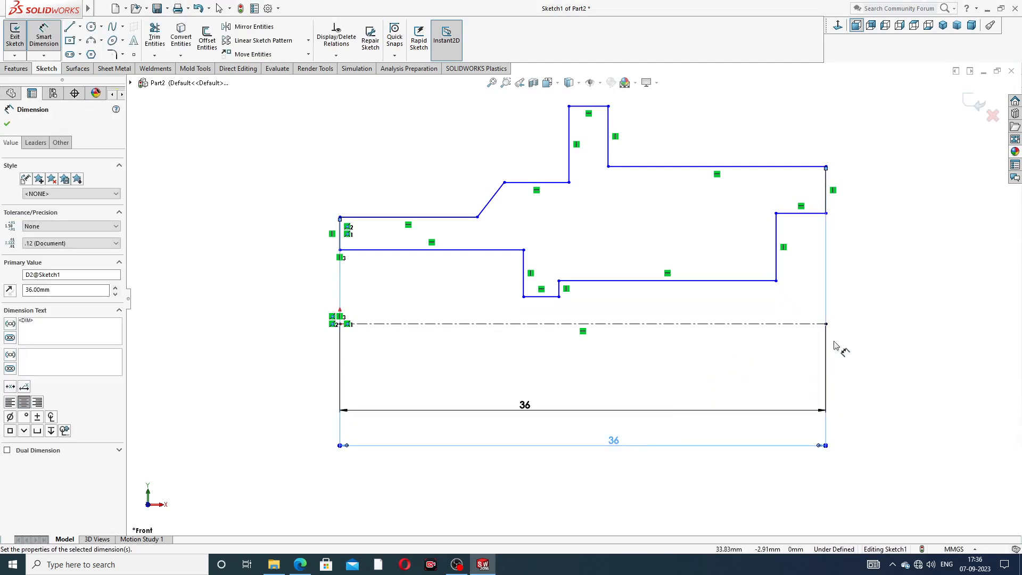
# Reposition the two 36 mm dimensions so they are spaced apart below the centerline
pyautogui.click(616, 450)
pyautogui.moveTo(519, 404); pyautogui.dragTo(549, 388)
pyautogui.click(918, 308)
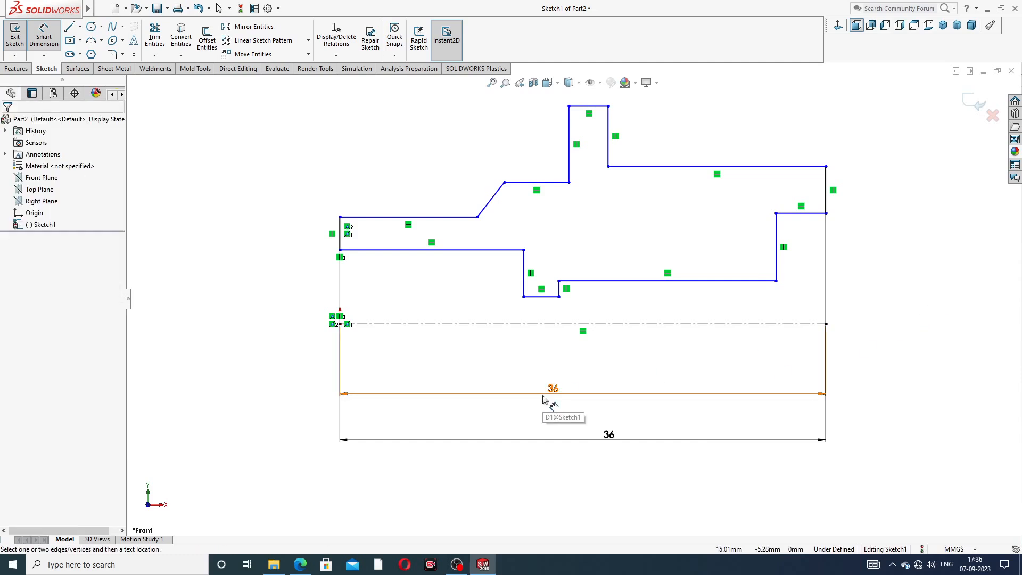
pyautogui.moveTo(606, 436); pyautogui.dragTo(575, 431)
pyautogui.click(872, 292)
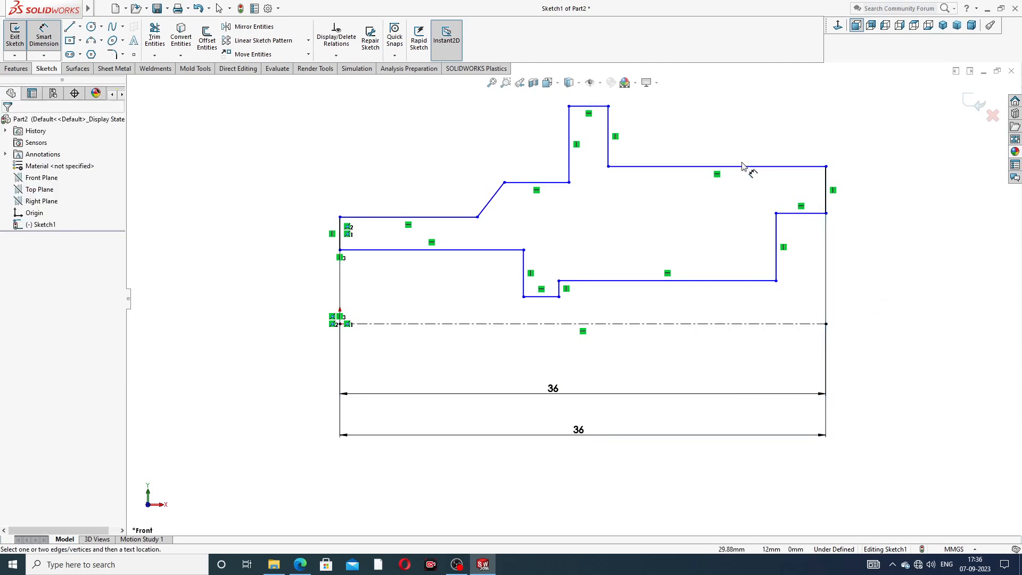
# Dimension the height of the first outer horizontal line above the centerline as 10 mm
pyautogui.click(408, 218)
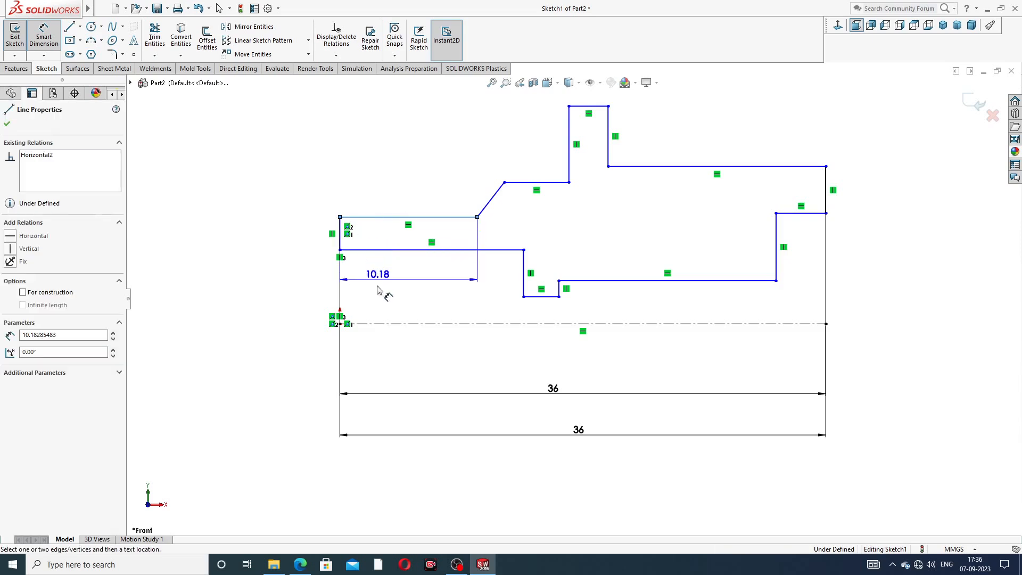
pyautogui.click(378, 323)
pyautogui.click(306, 274)
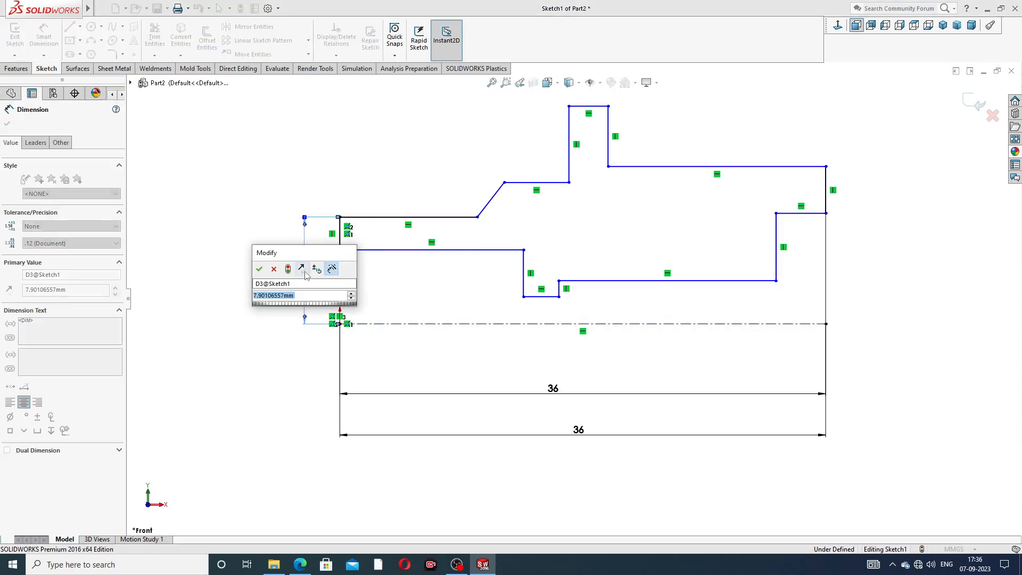
pyautogui.write('10')
pyautogui.press('Return')
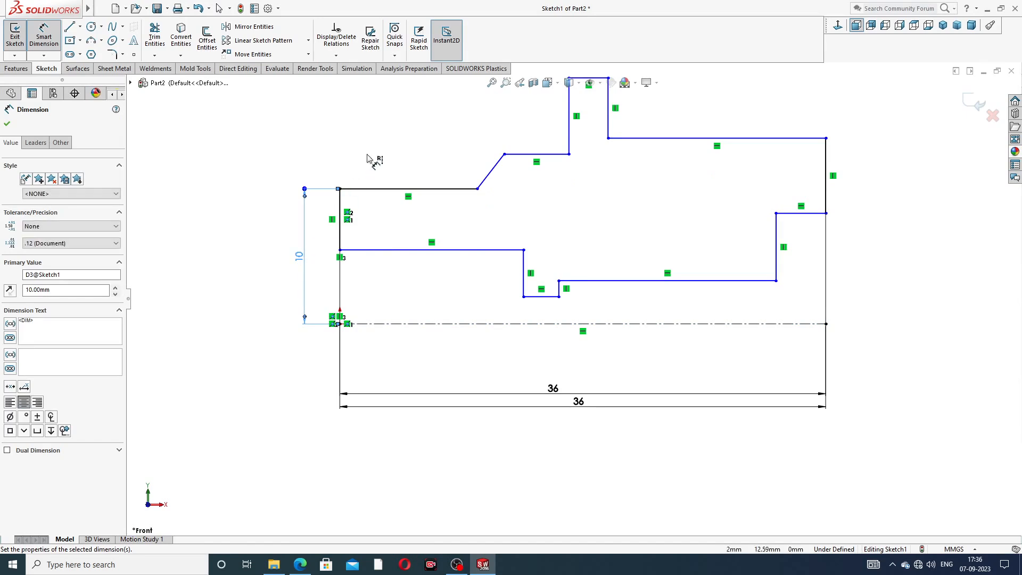
pyautogui.click(371, 159)
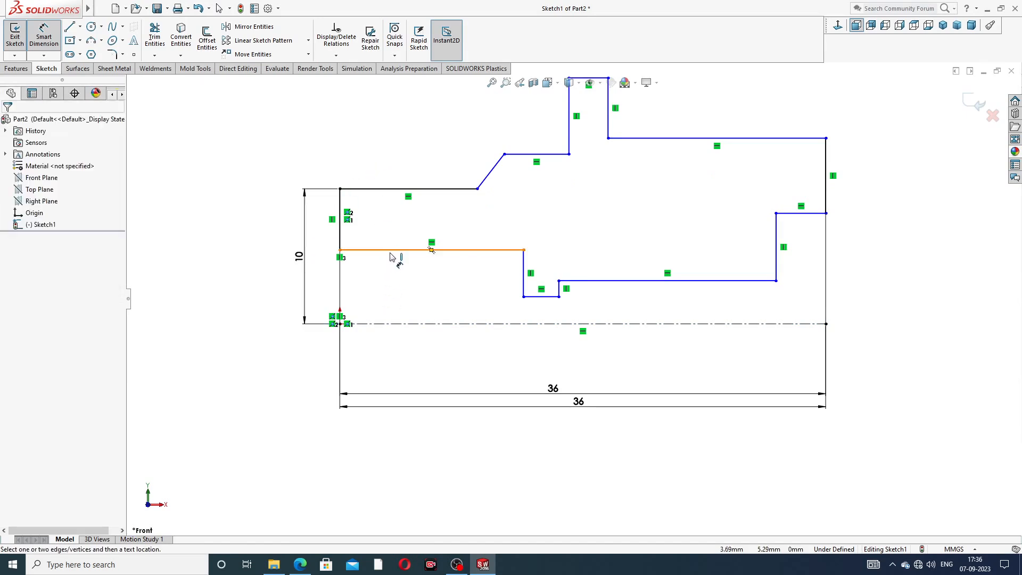
# Dimension the height of the inner horizontal line beside the origin above the centerline as 8 mm
pyautogui.click(391, 251)
pyautogui.click(400, 323)
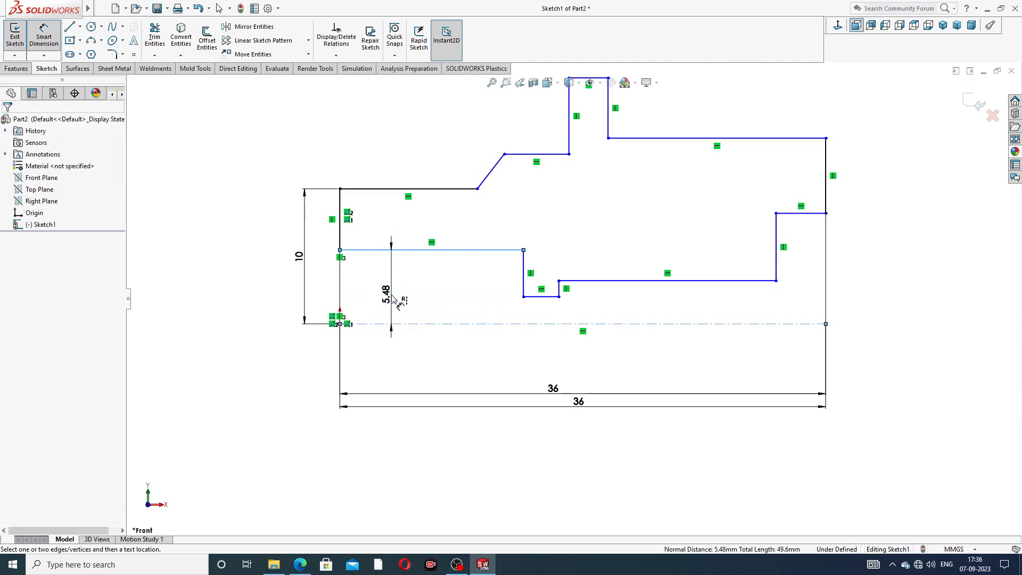
pyautogui.click(394, 299)
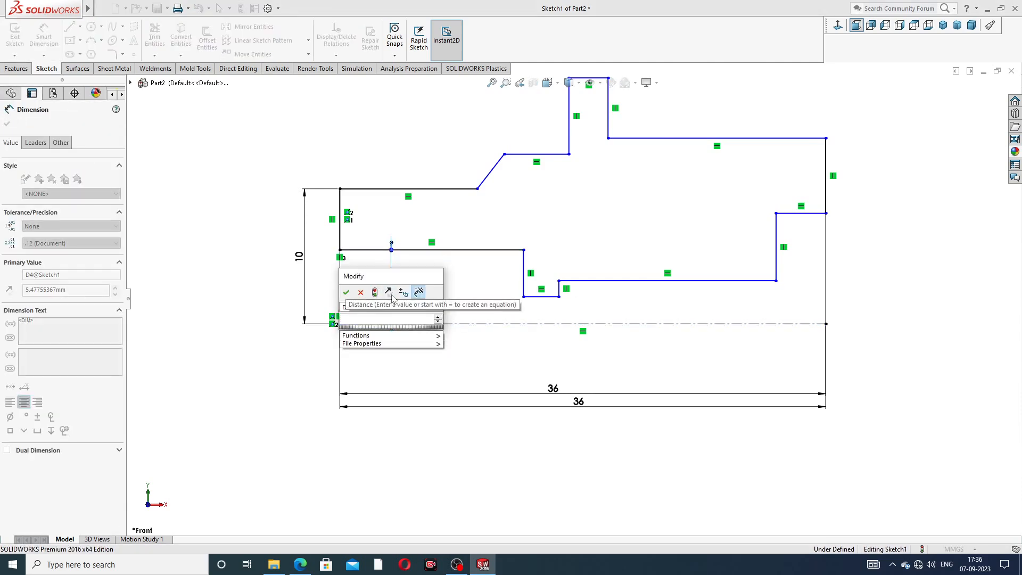
pyautogui.write('8')
pyautogui.press('Return')
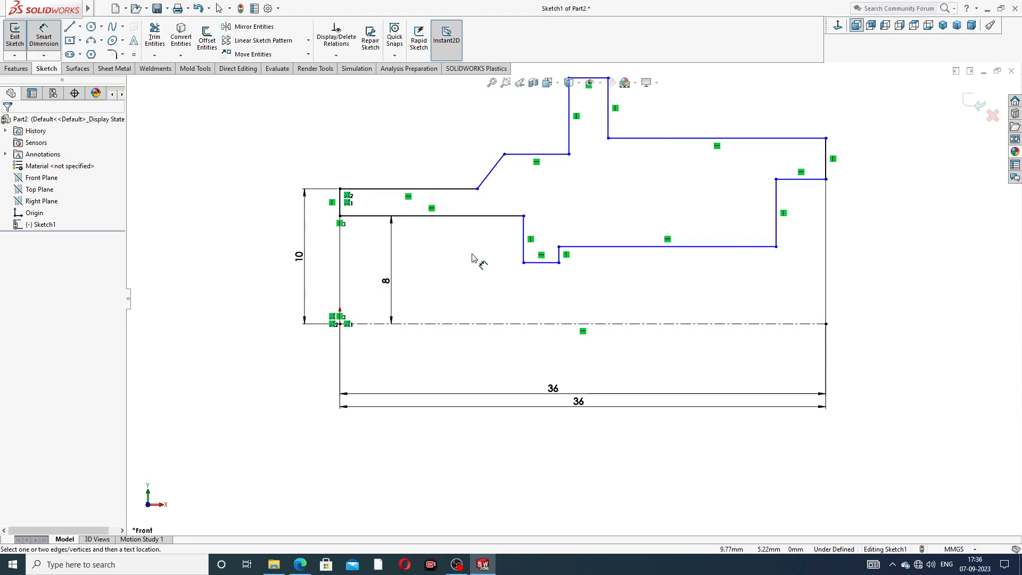
# Move the 10 mm and 8 mm height dimensions outside the profile and consult the Part-07 bonnet drawing in Microsoft Edge
pyautogui.scroll(2, 473, 254)
pyautogui.moveTo(383, 265); pyautogui.dragTo(335, 267)
pyautogui.moveTo(442, 287); pyautogui.dragTo(378, 283)
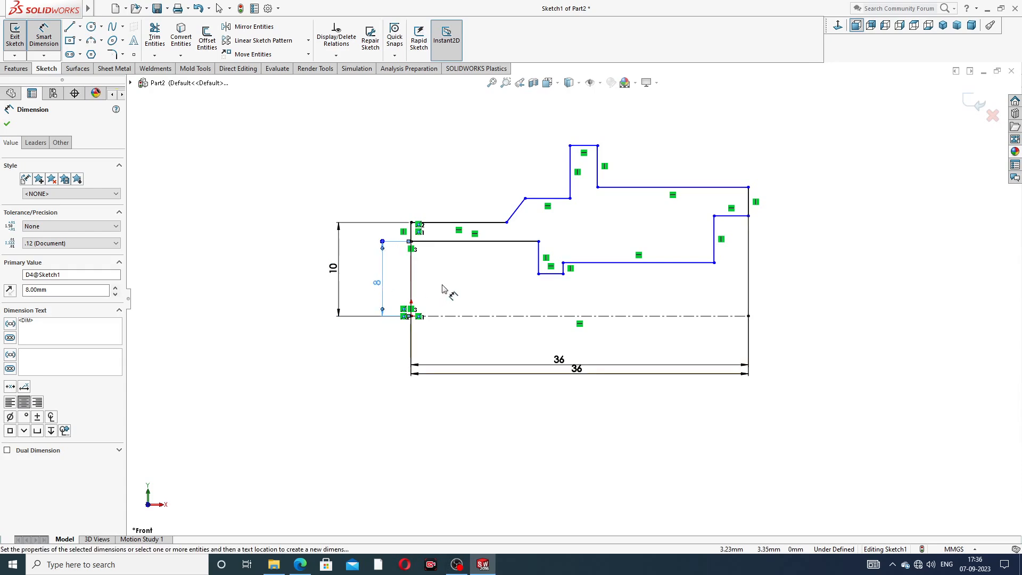
pyautogui.click(441, 289)
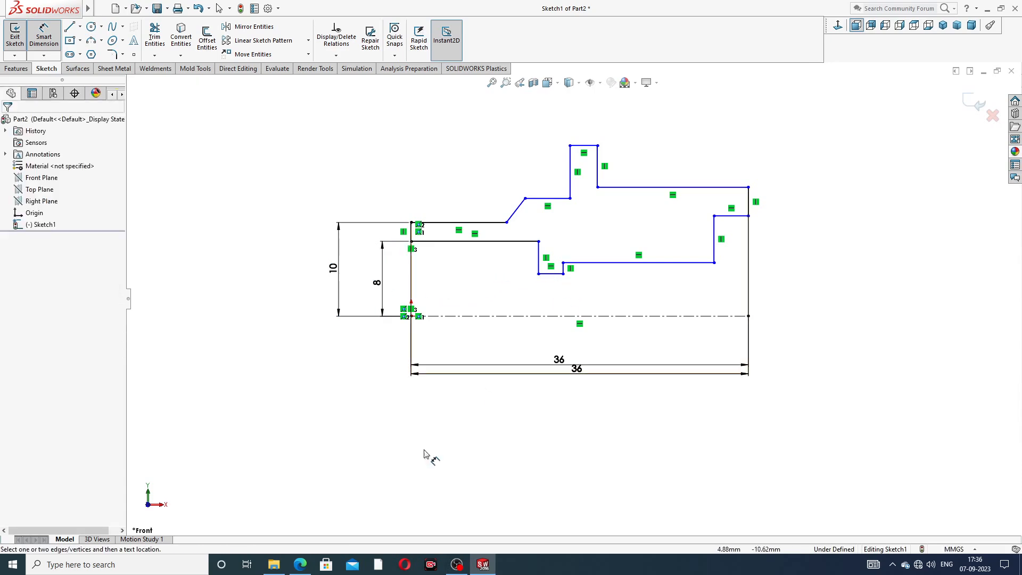
pyautogui.click(300, 564)
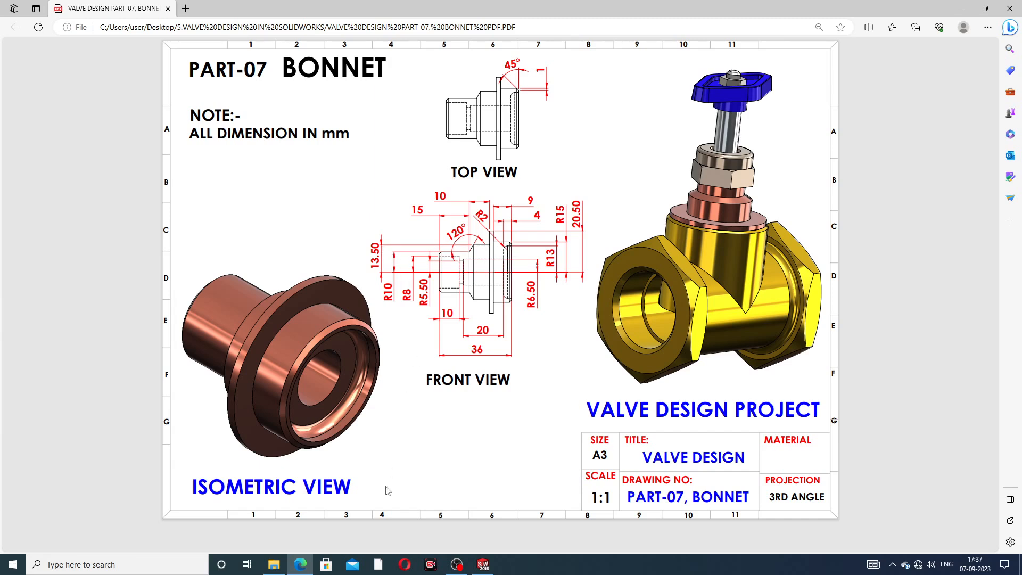
pyautogui.click(296, 567)
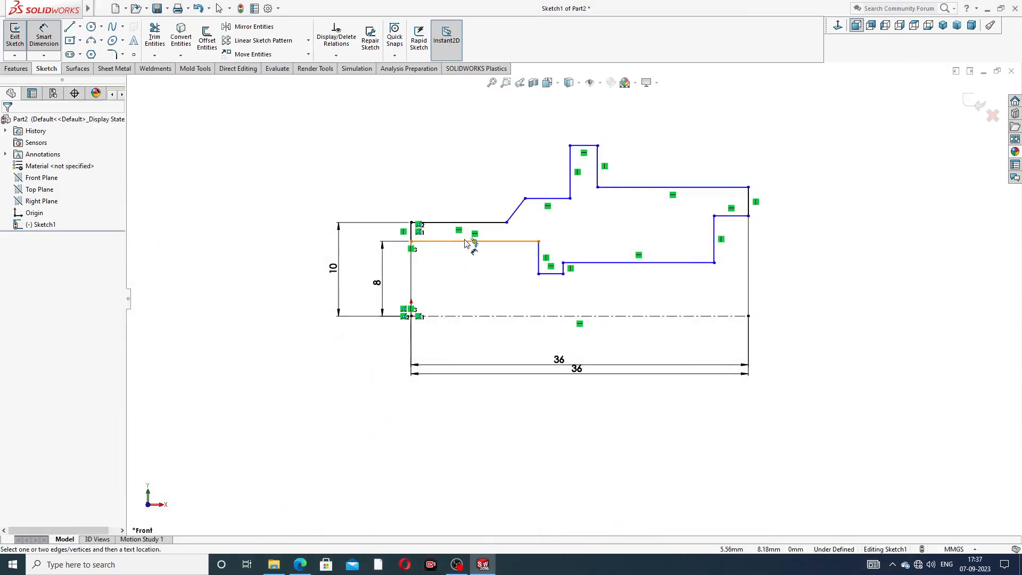
# Dimension the height of the short horizontal line after the slanted edge as 13.5 mm above the centerline
pyautogui.click(533, 199)
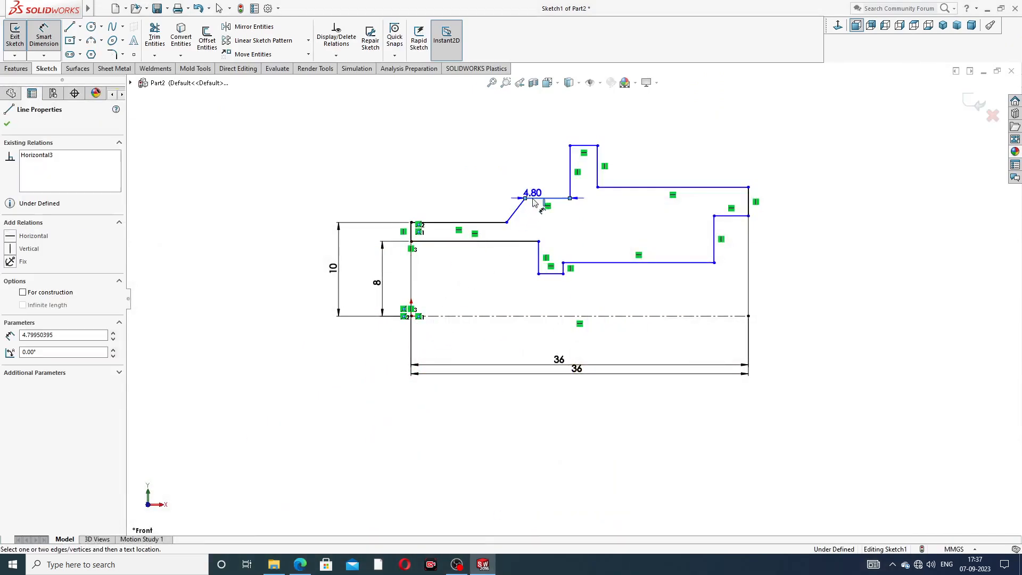
pyautogui.click(527, 317)
pyautogui.click(306, 271)
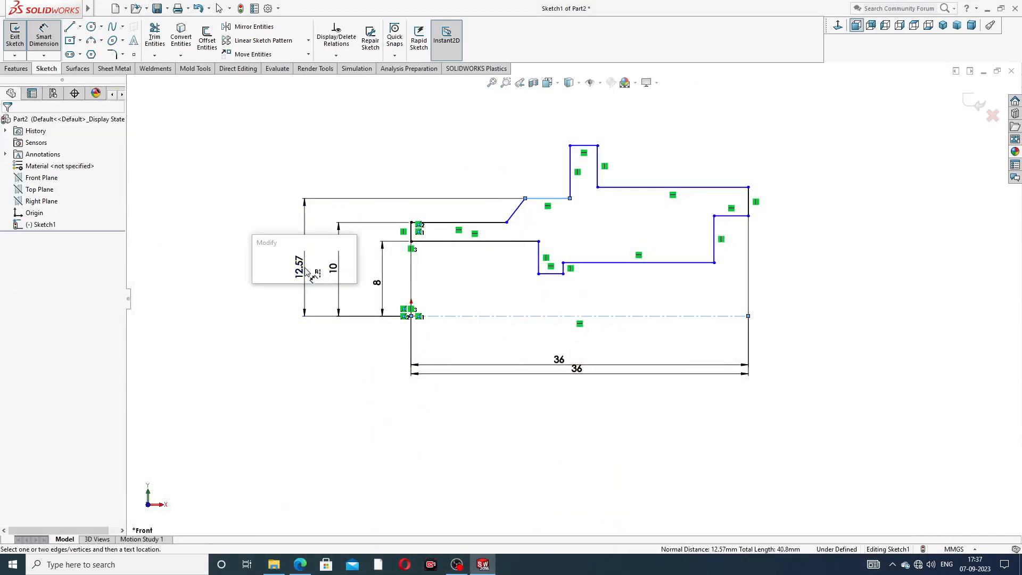
pyautogui.write('13')
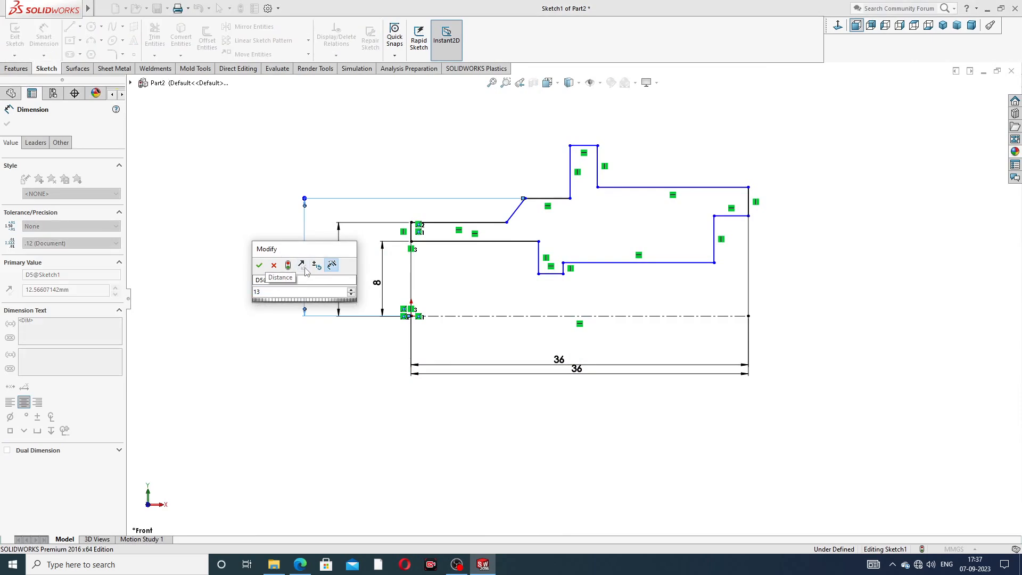
pyautogui.write('.5')
pyautogui.press('Return')
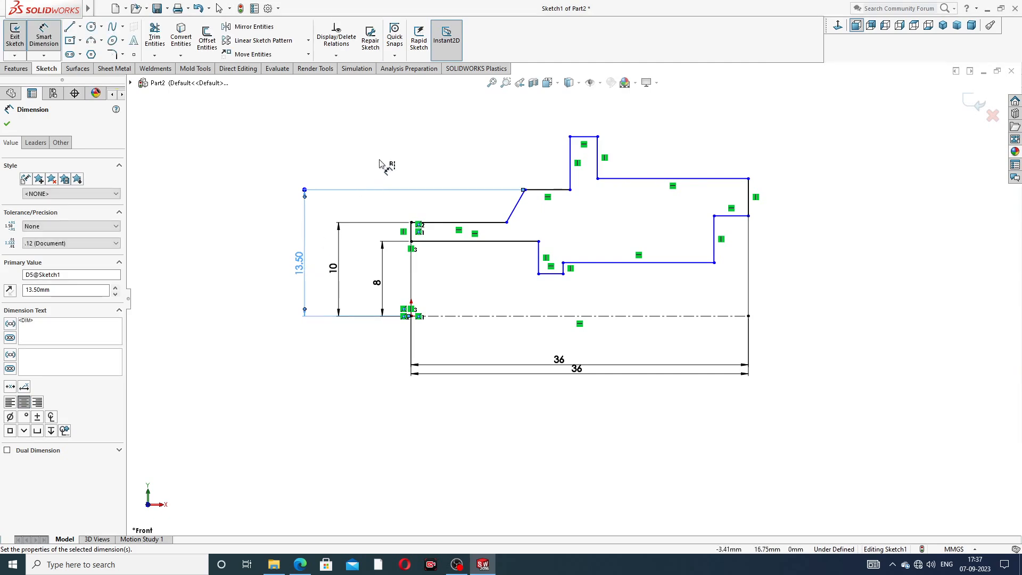
pyautogui.click(381, 163)
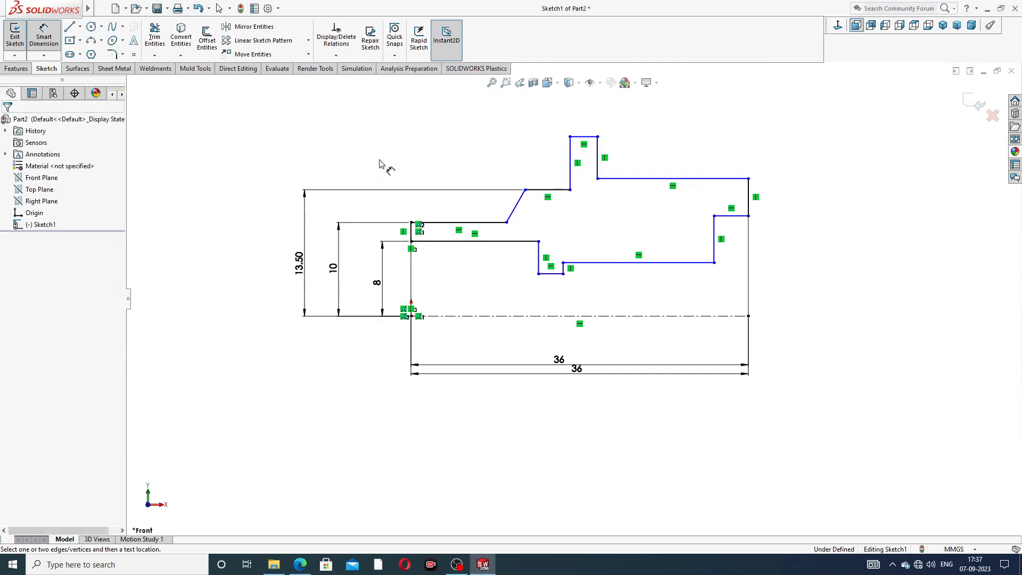
# Check the bonnet drawing in Microsoft Edge and dimension the flange's uppermost line as 20.5 mm above the centerline
pyautogui.click(300, 565)
pyautogui.click(592, 137)
pyautogui.click(605, 316)
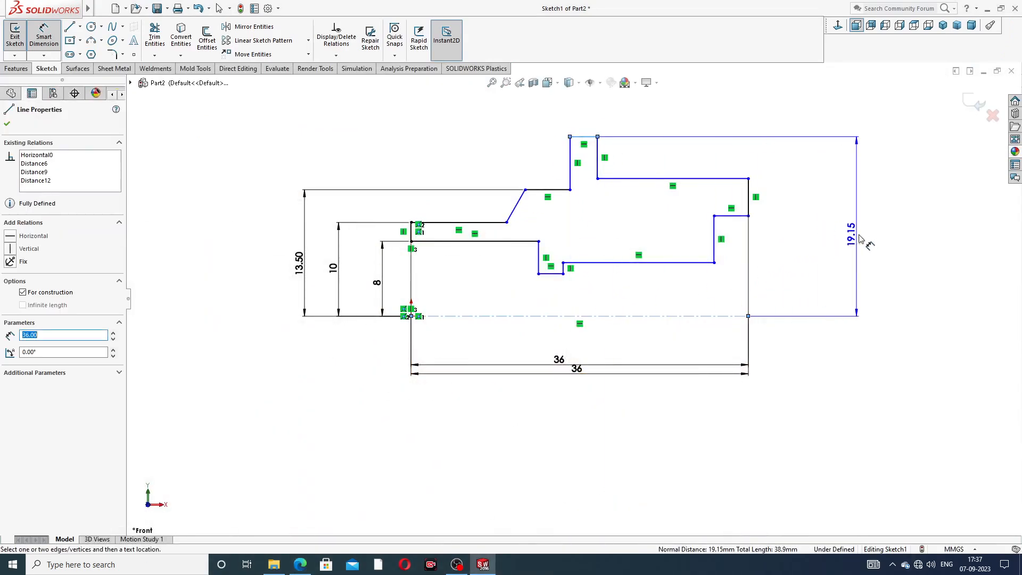
pyautogui.click(861, 238)
pyautogui.write('2')
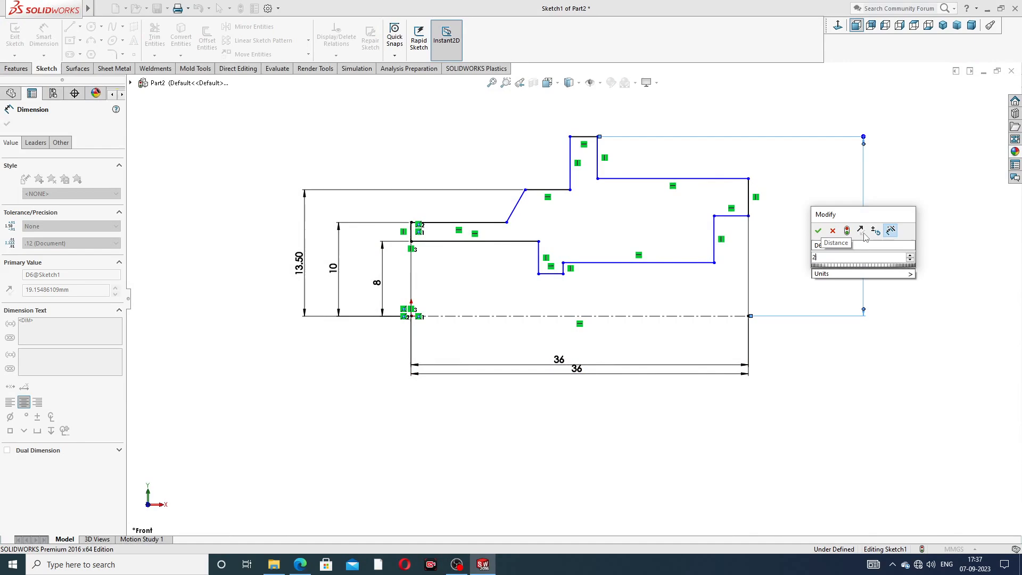
pyautogui.write('0.5')
pyautogui.press('Return')
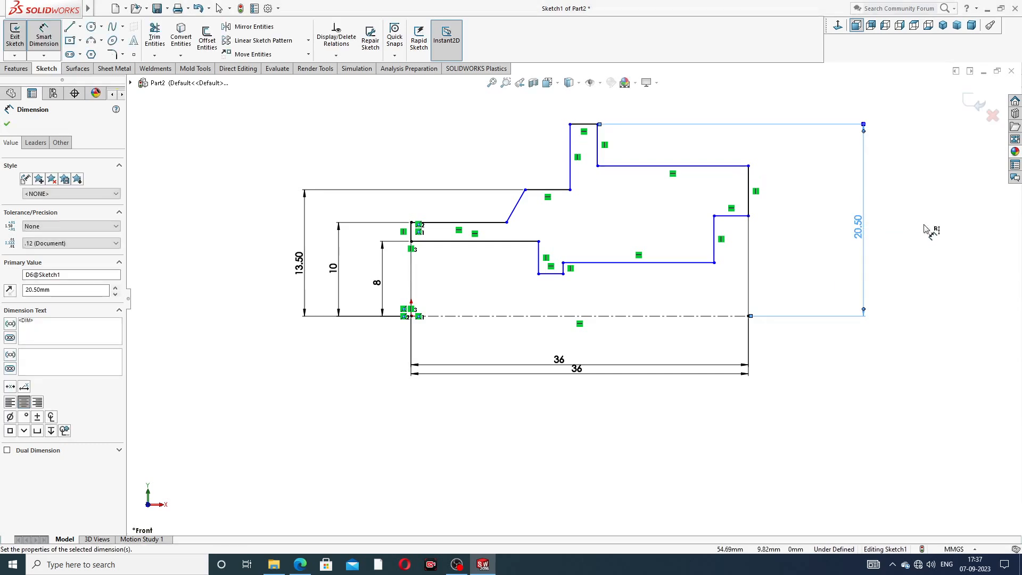
pyautogui.click(922, 221)
# Dimension the height of the long outer horizontal line beyond the flange as 15 mm above the centerline
pyautogui.scroll(1, 912, 191)
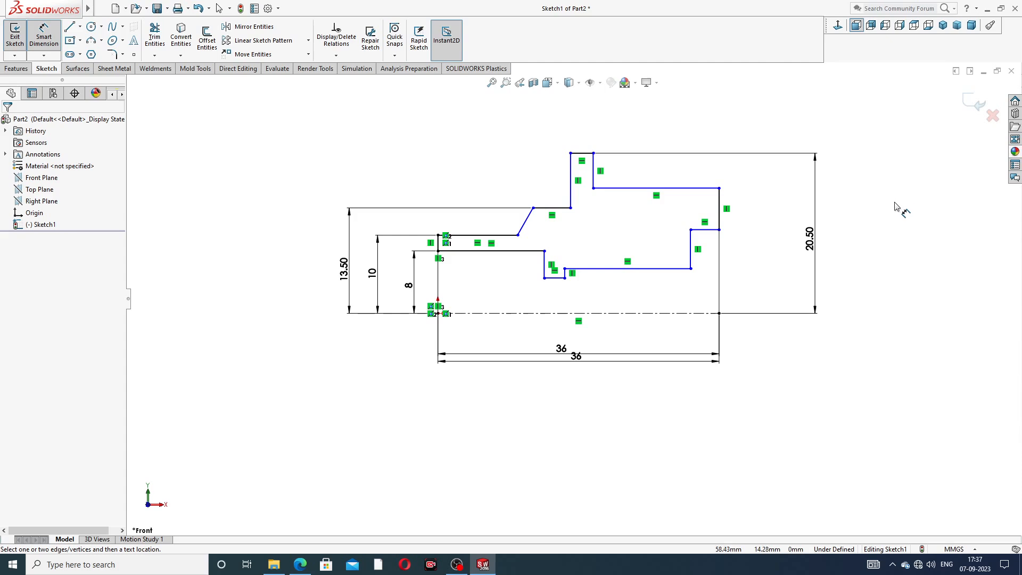
pyautogui.click(702, 188)
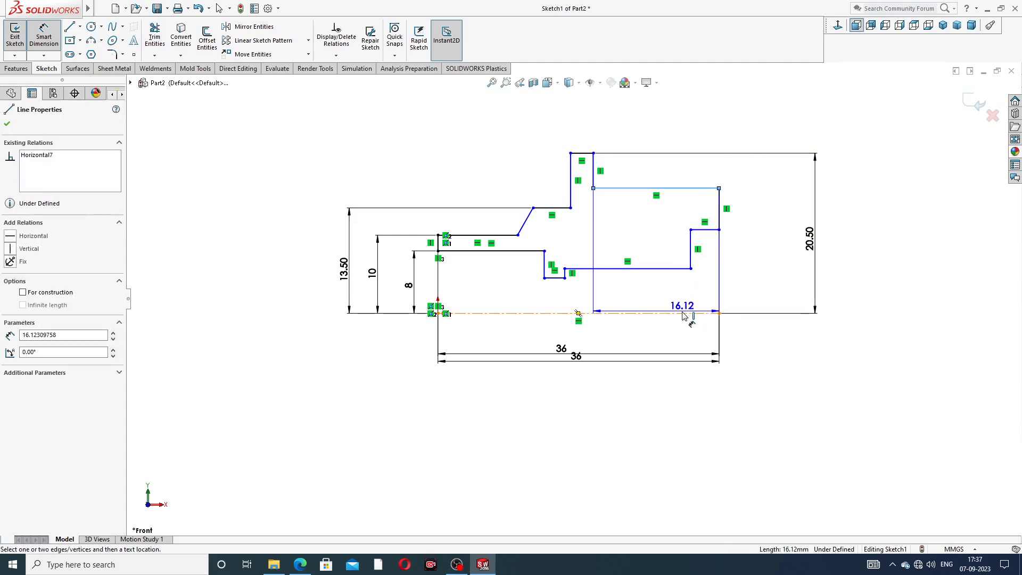
pyautogui.click(683, 314)
pyautogui.click(780, 256)
pyautogui.write('1')
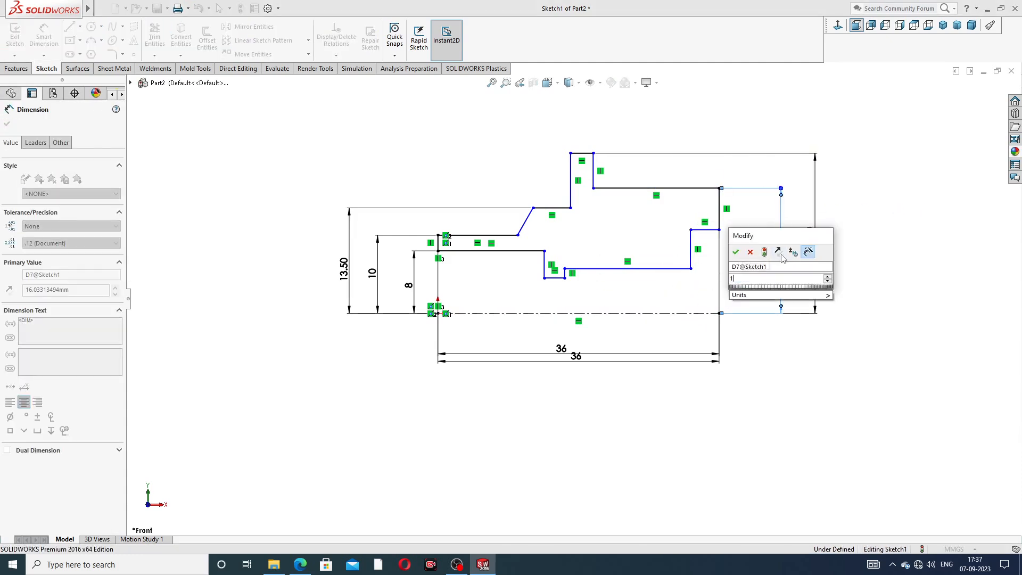
pyautogui.write('5')
pyautogui.press('Return')
pyautogui.click(861, 235)
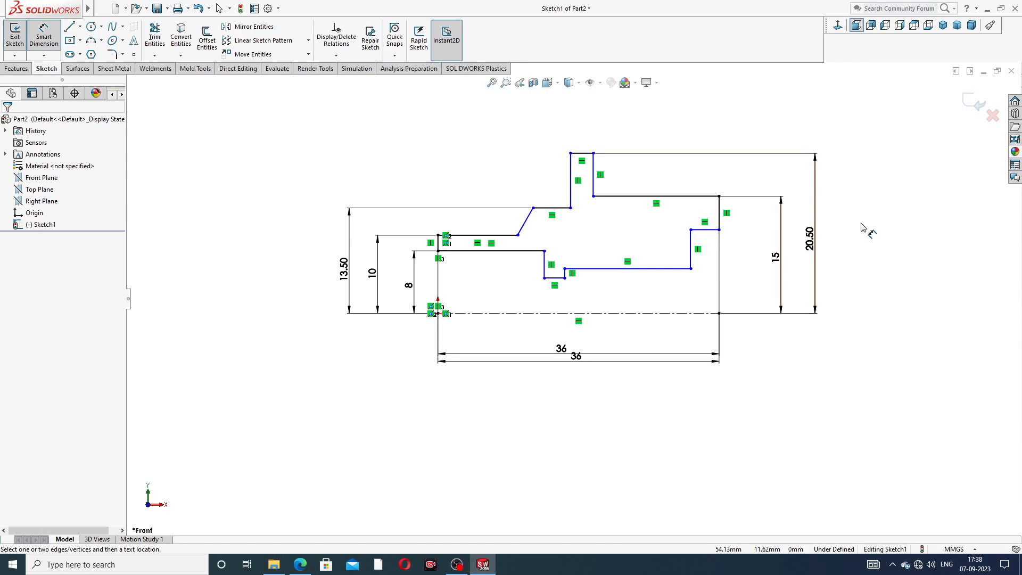
# Dimension the height of the short inner horizontal line at the end recess as 13 mm above the centerline
pyautogui.click(711, 229)
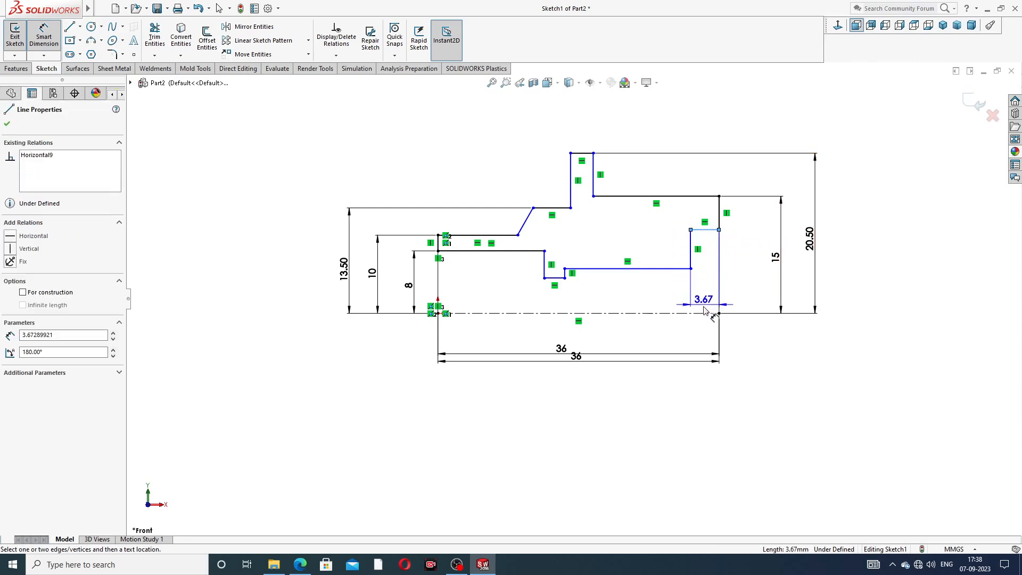
pyautogui.click(708, 313)
pyautogui.click(756, 276)
pyautogui.write('1')
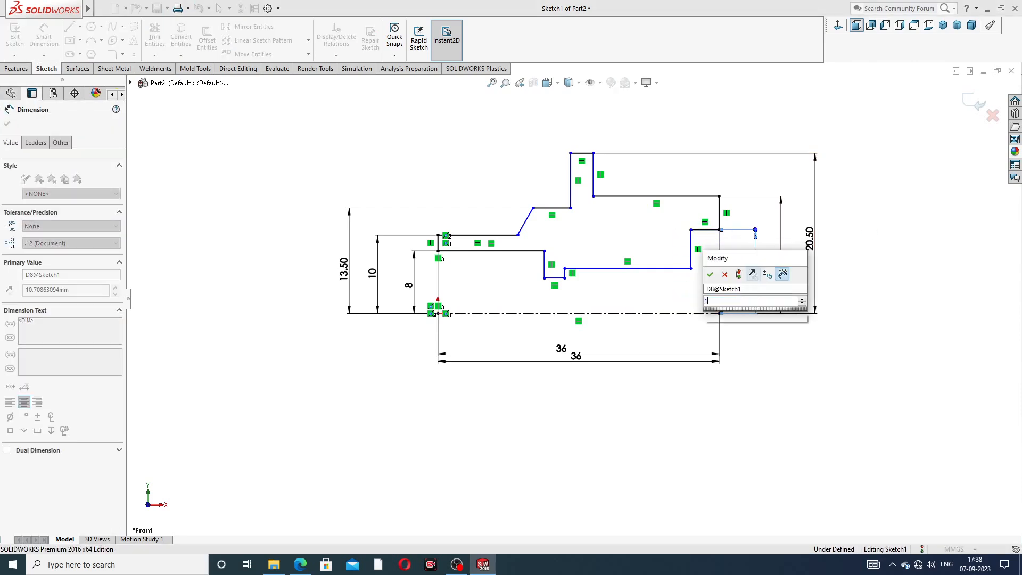
pyautogui.write('3')
pyautogui.press('Return')
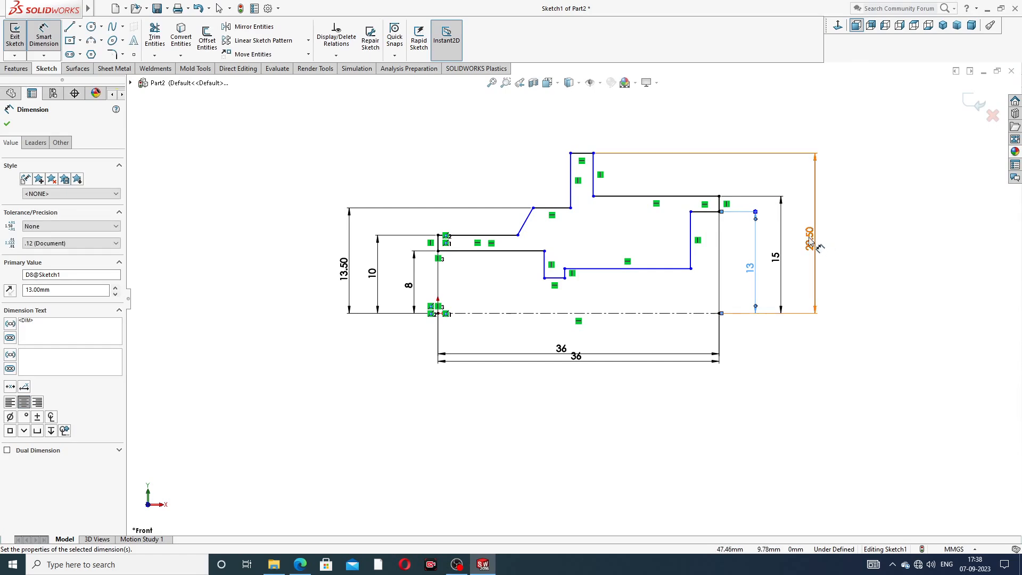
# Move the 20.50, 15 and 13 mm height dimensions farther out from the profile with even spacing
pyautogui.moveTo(809, 239); pyautogui.dragTo(849, 241)
pyautogui.moveTo(778, 255); pyautogui.dragTo(823, 253)
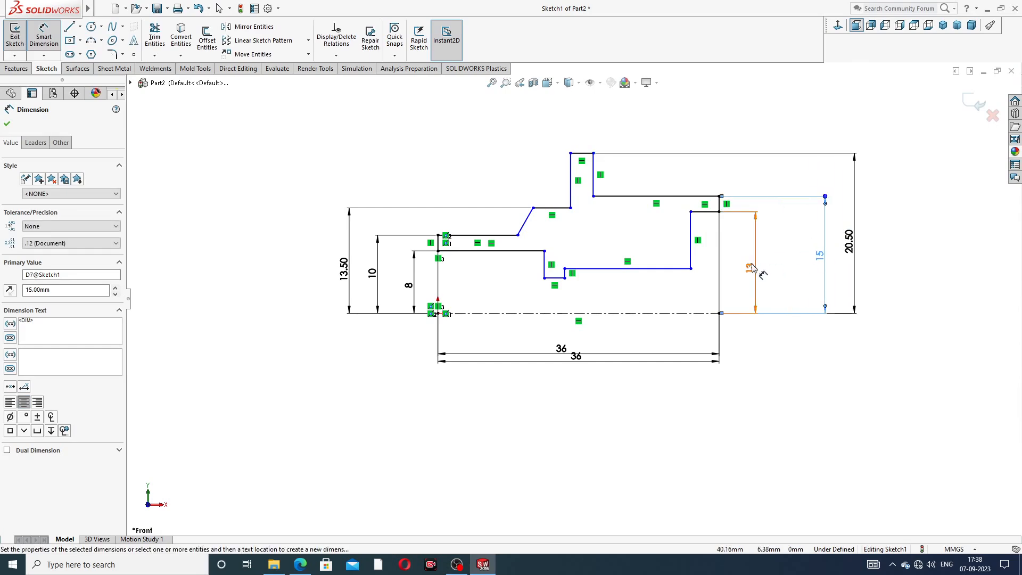
pyautogui.moveTo(752, 268); pyautogui.dragTo(797, 268)
pyautogui.click(903, 228)
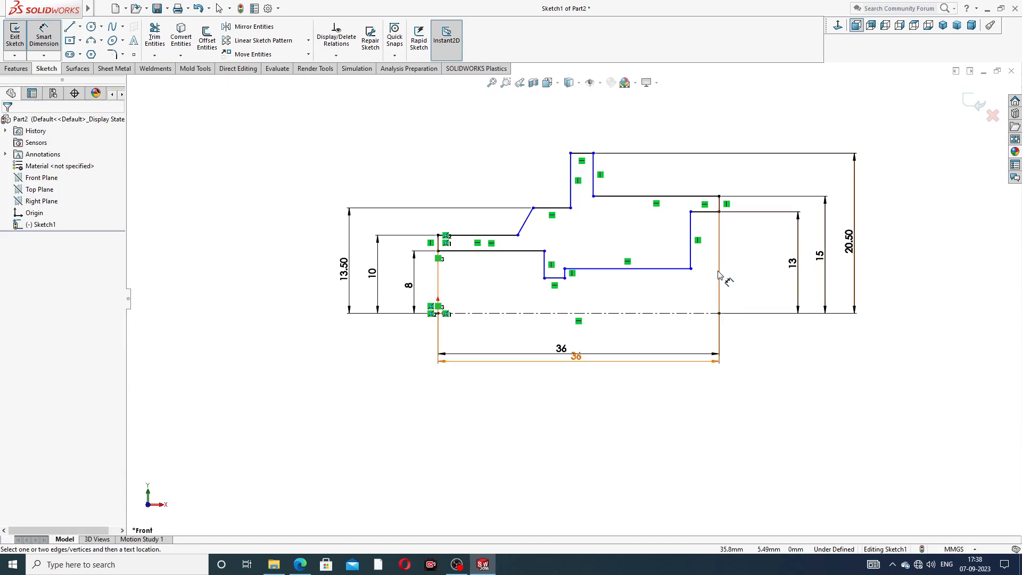
# Dimension the height of the long inner bore line as 6.5 mm above the centerline
pyautogui.click(679, 269)
pyautogui.click(672, 313)
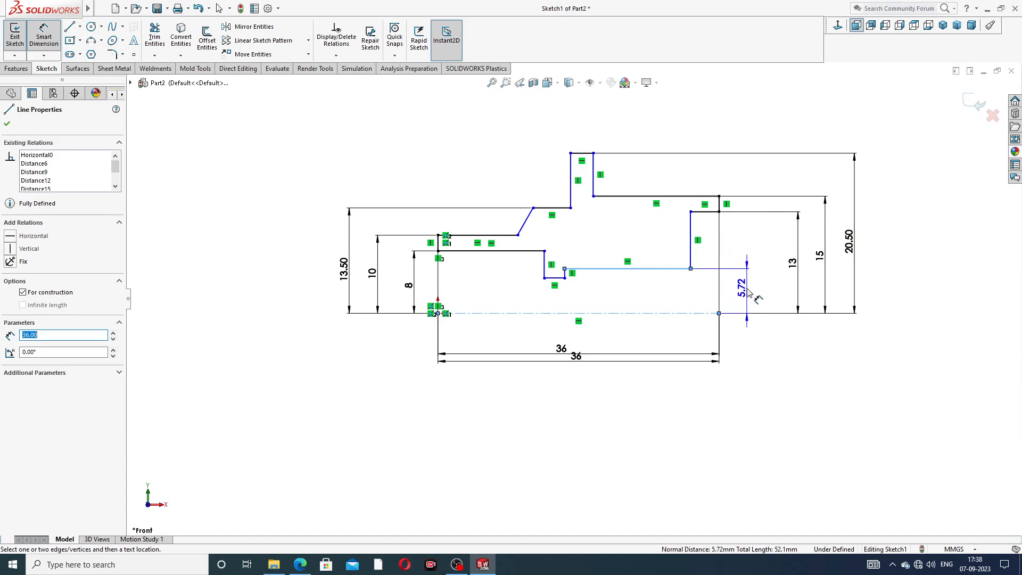
pyautogui.click(745, 284)
pyautogui.write('6.')
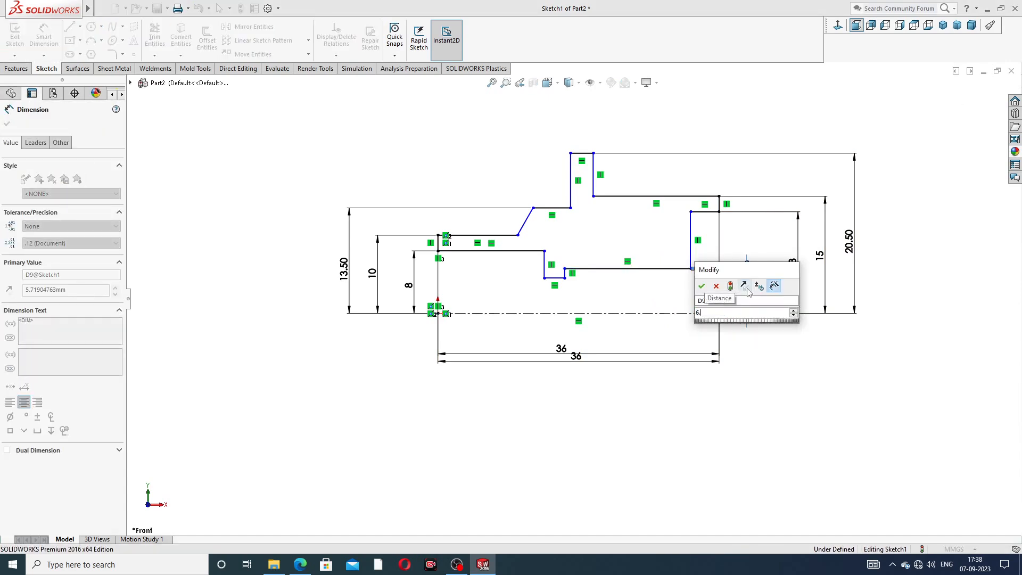
pyautogui.write('5')
pyautogui.press('Return')
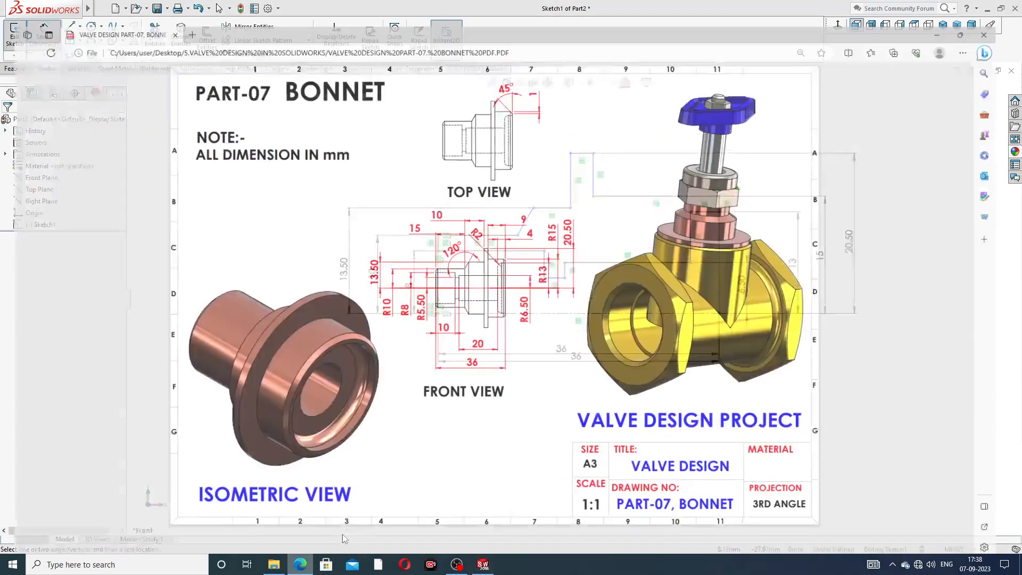
# Consult the Part-07 bonnet drawing in Microsoft Edge and move the 6.50 mm dimension slightly away from the profile
pyautogui.click(302, 565)
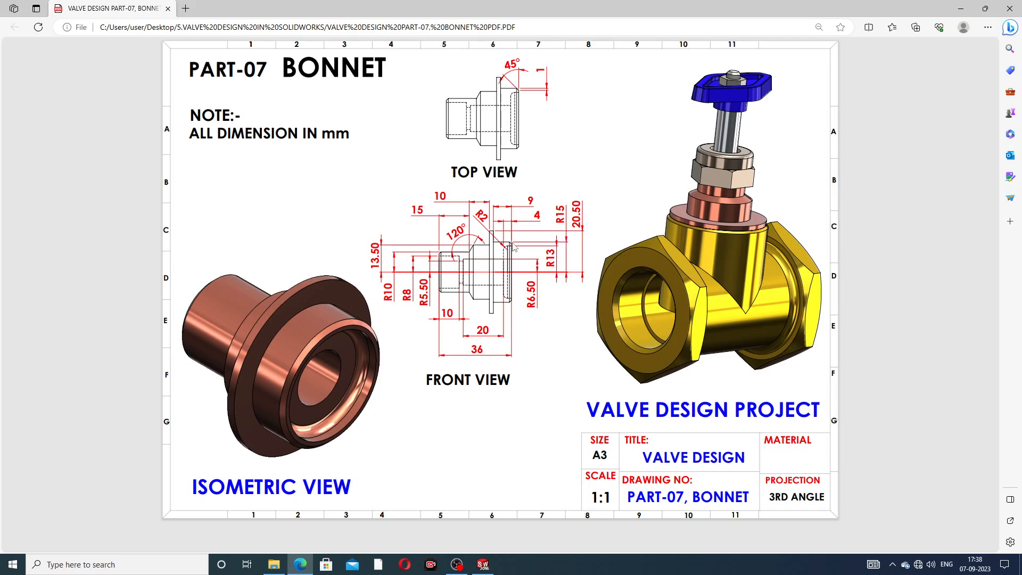
pyautogui.click(298, 564)
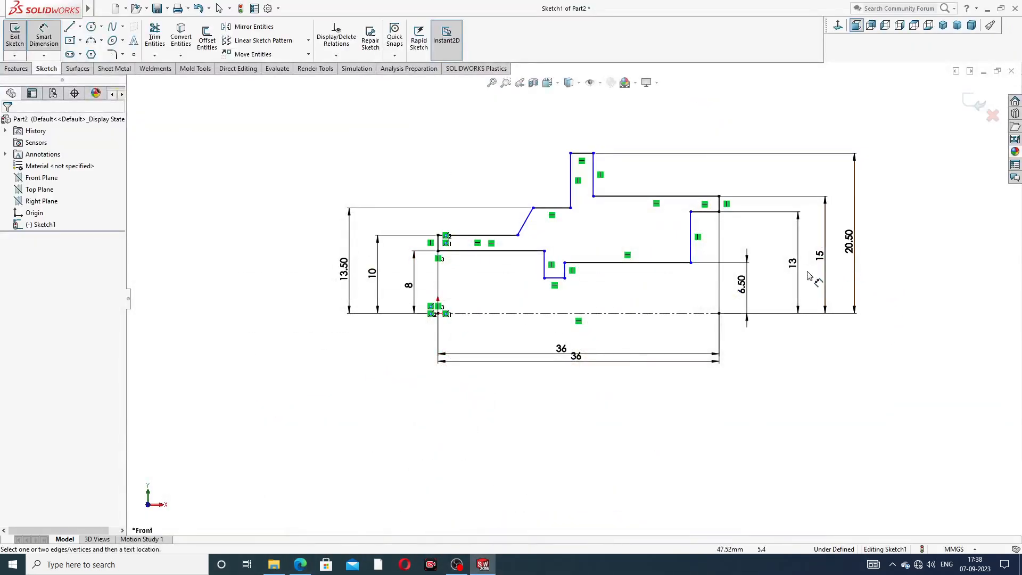
pyautogui.moveTo(742, 285); pyautogui.dragTo(755, 285)
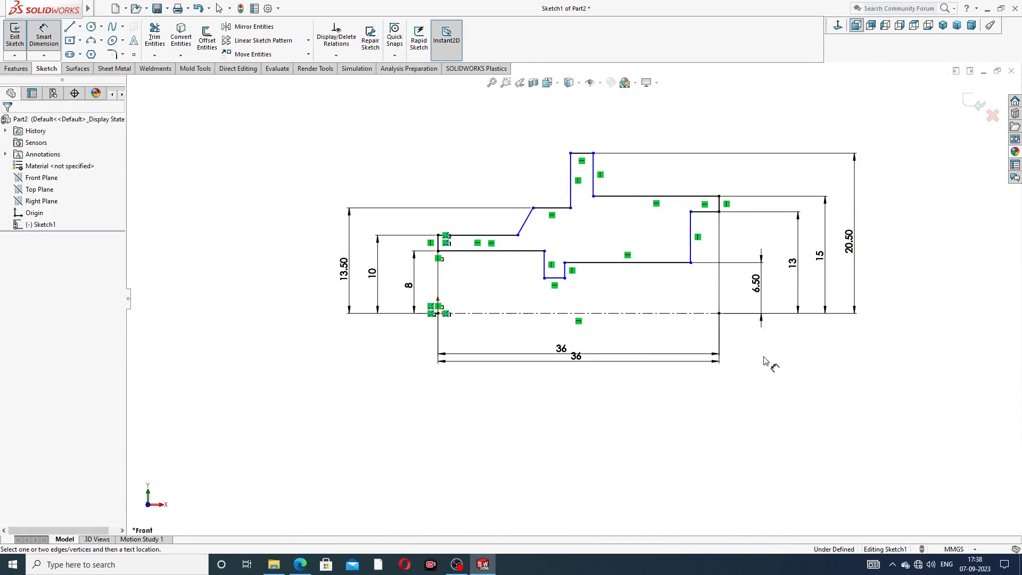
# Check the bonnet drawing again in Microsoft Edge and dimension the length of the long inner bore line as 20 mm
pyautogui.click(299, 564)
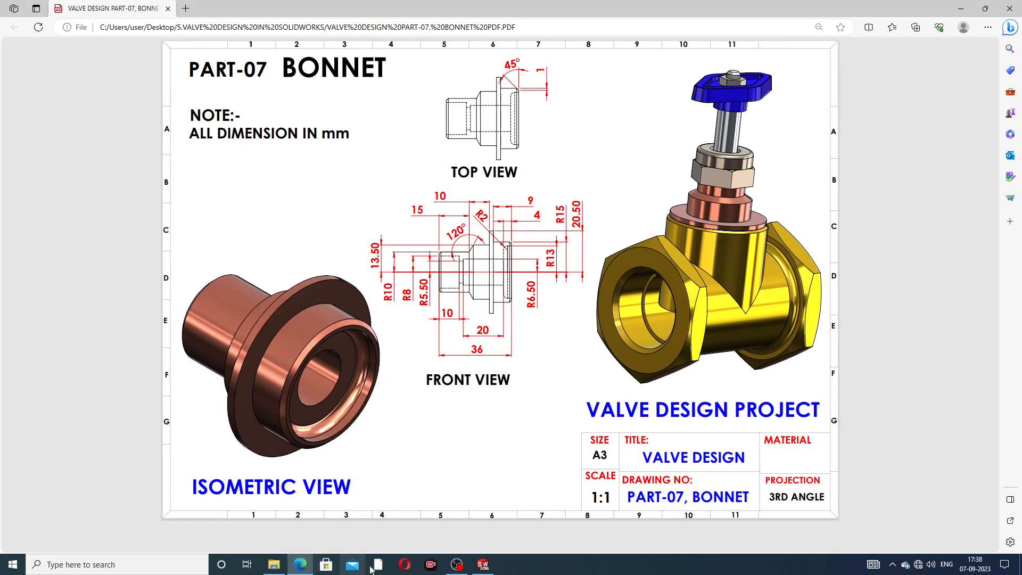
pyautogui.click(312, 568)
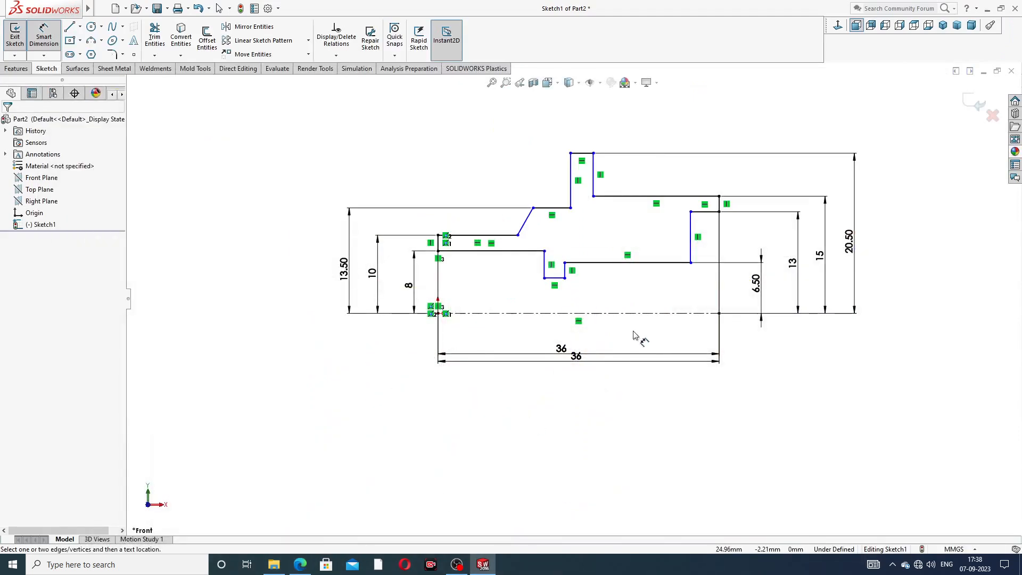
pyautogui.click(664, 263)
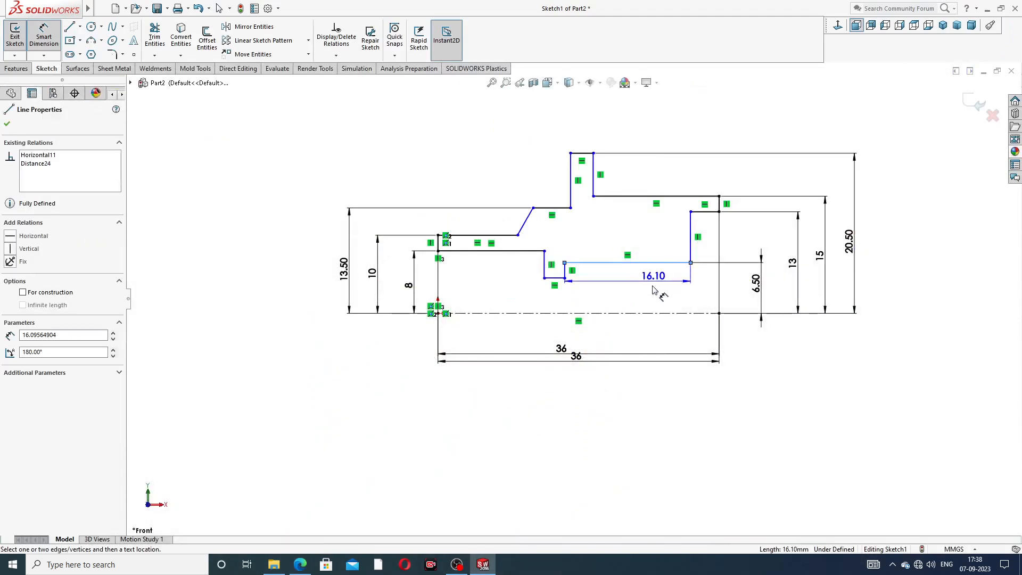
pyautogui.click(638, 343)
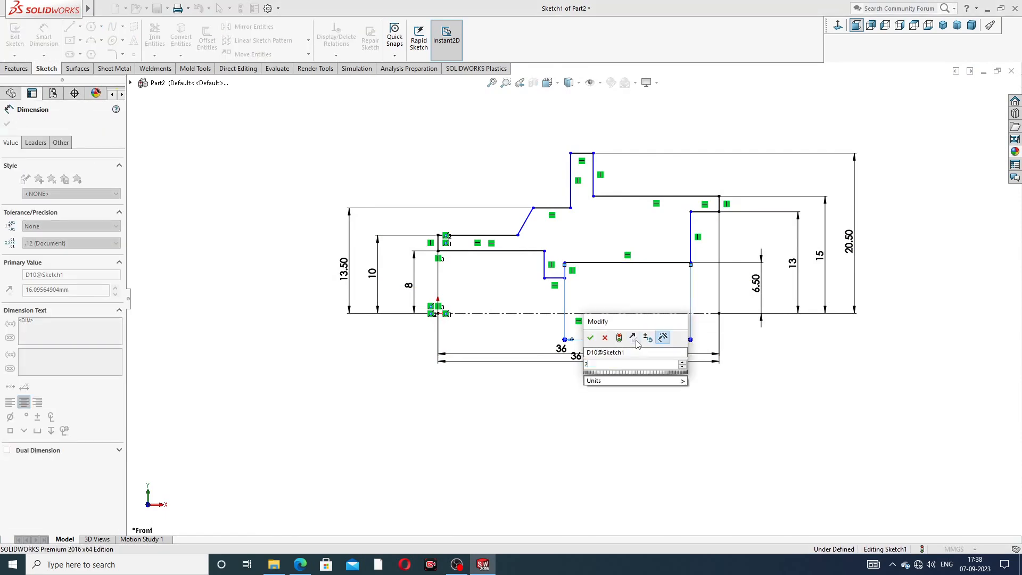
pyautogui.write('20')
pyautogui.press('Return')
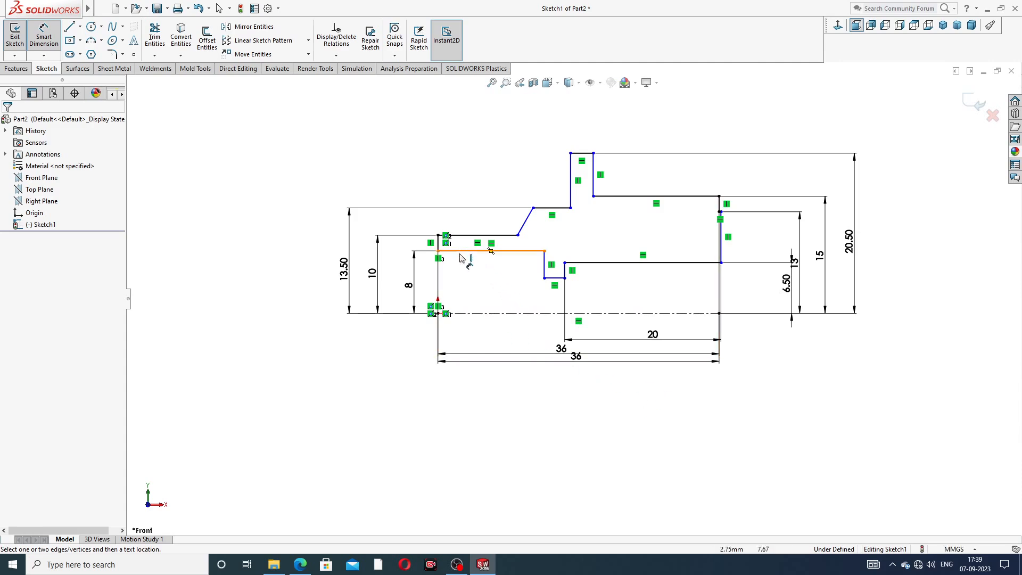
# Dimension the length of the inner horizontal line beside the origin as 10 mm
pyautogui.click(473, 251)
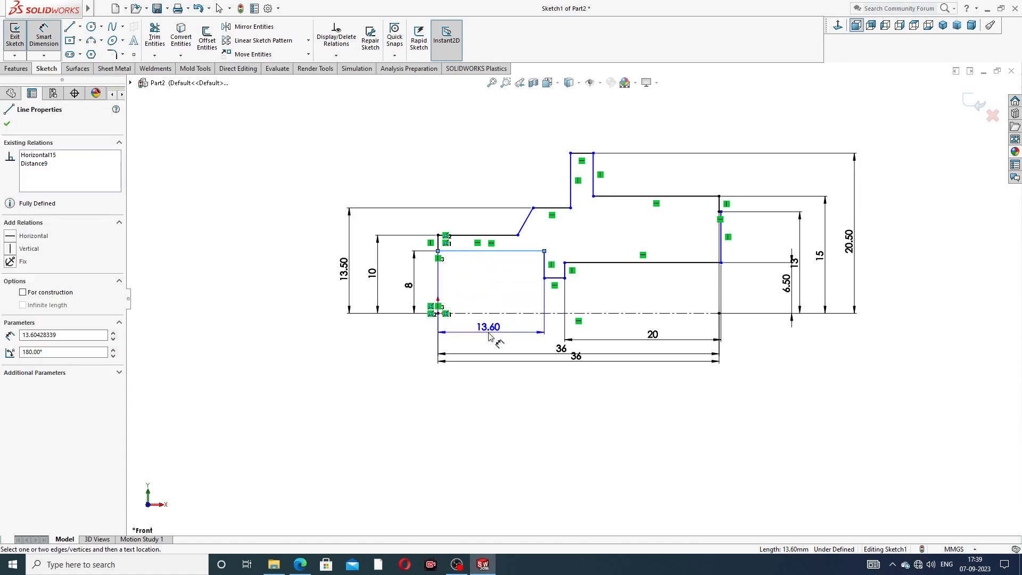
pyautogui.click(483, 328)
pyautogui.write('10')
pyautogui.press('Return')
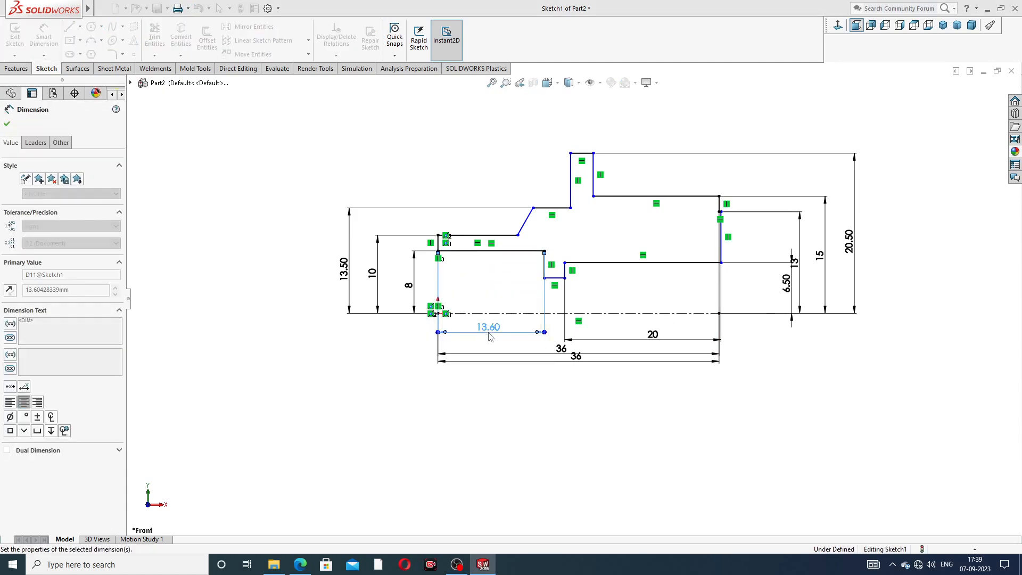
pyautogui.click(520, 406)
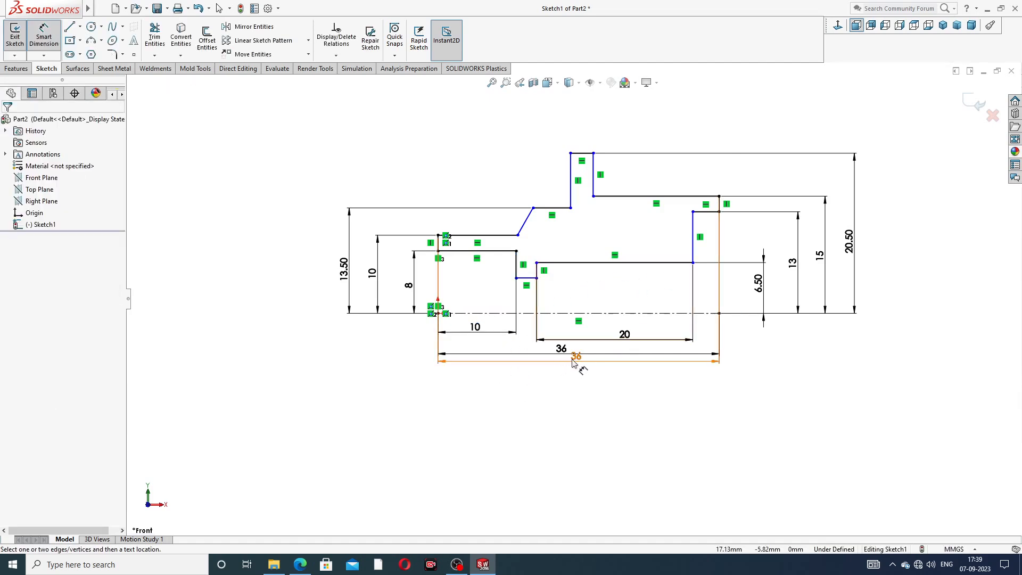
# Delete the duplicate 36 mm dimension and space the remaining 36 mm and 20 mm length dimensions apart below the centerline
pyautogui.moveTo(574, 358)
pyautogui.mouseDown()
pyautogui.moveTo(571, 407)
pyautogui.moveTo(567, 377)
pyautogui.mouseUp()
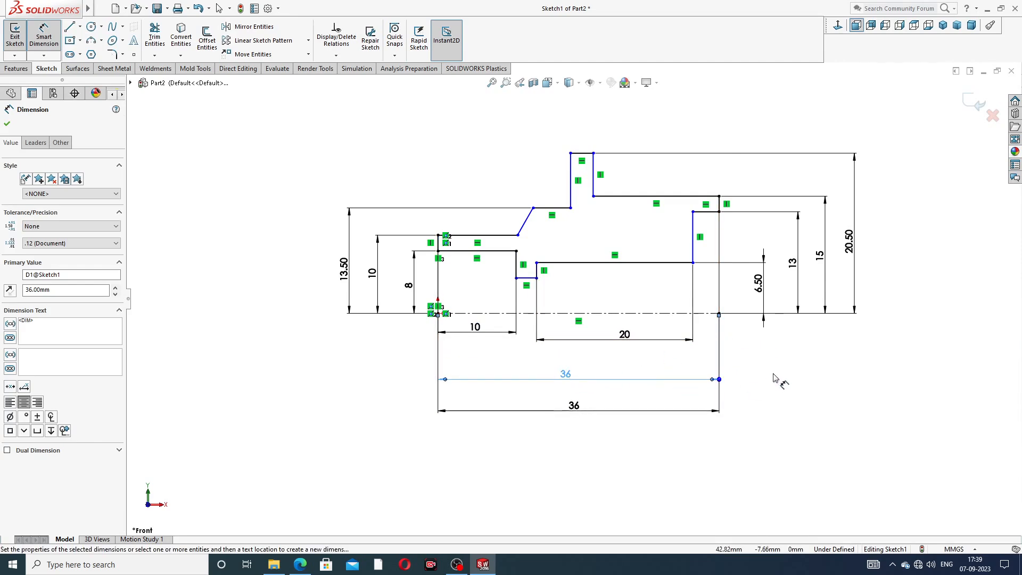
pyautogui.press('Delete')
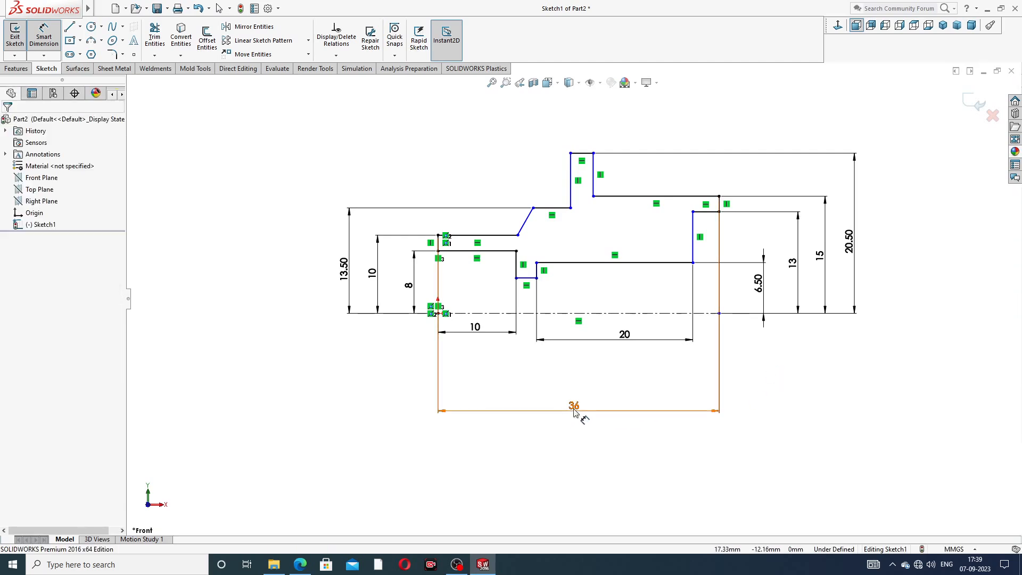
pyautogui.moveTo(577, 413); pyautogui.dragTo(574, 375)
pyautogui.click(758, 381)
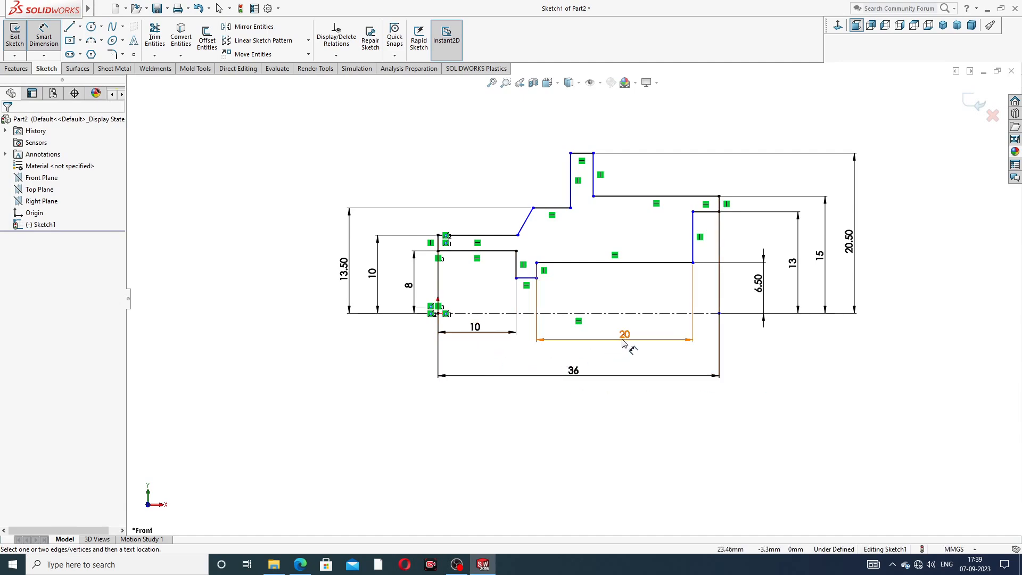
pyautogui.moveTo(622, 339); pyautogui.dragTo(623, 345)
pyautogui.moveTo(571, 376); pyautogui.dragTo(571, 399)
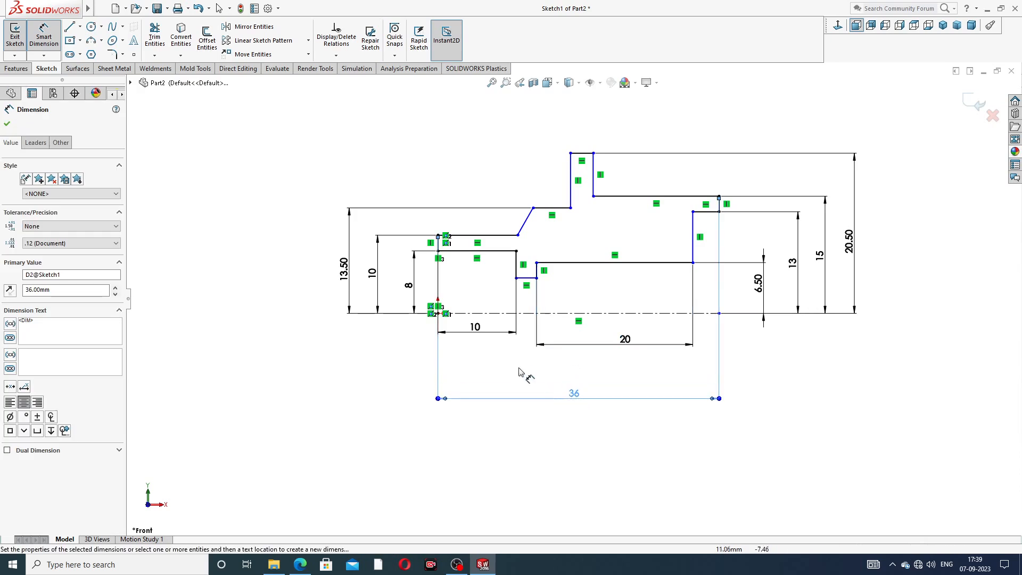
# Move the lower 10 mm dimension further below the centerline and dimension the outer horizontal line nearest the origin as 15 mm long
pyautogui.moveTo(475, 327); pyautogui.dragTo(482, 346)
pyautogui.click(771, 373)
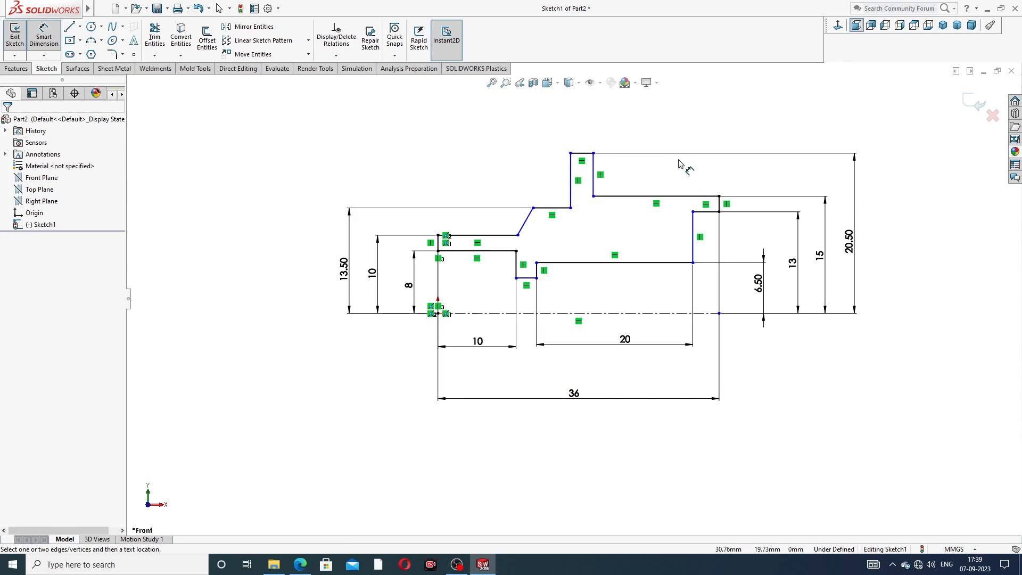
pyautogui.click(471, 235)
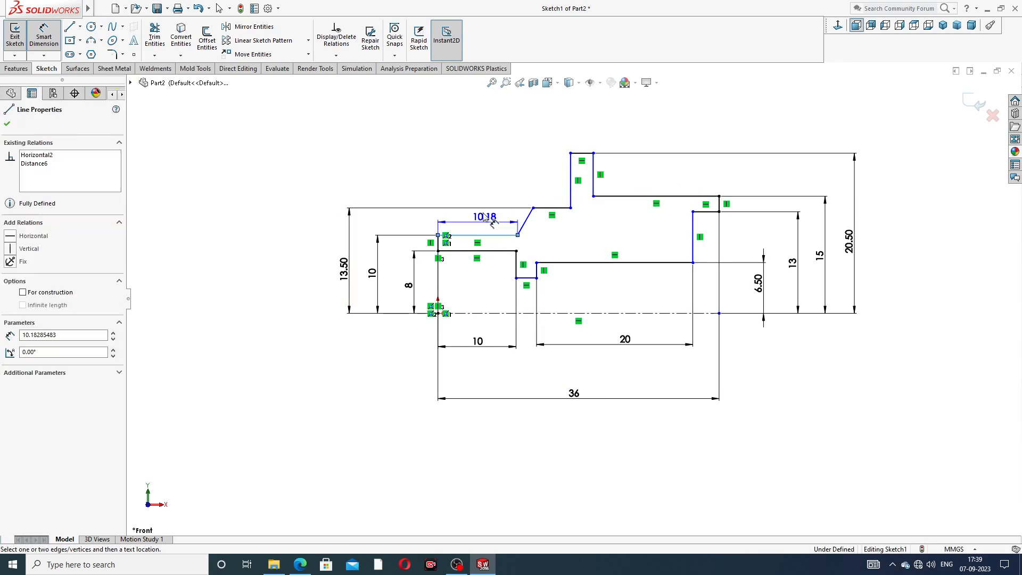
pyautogui.click(480, 178)
pyautogui.write('1')
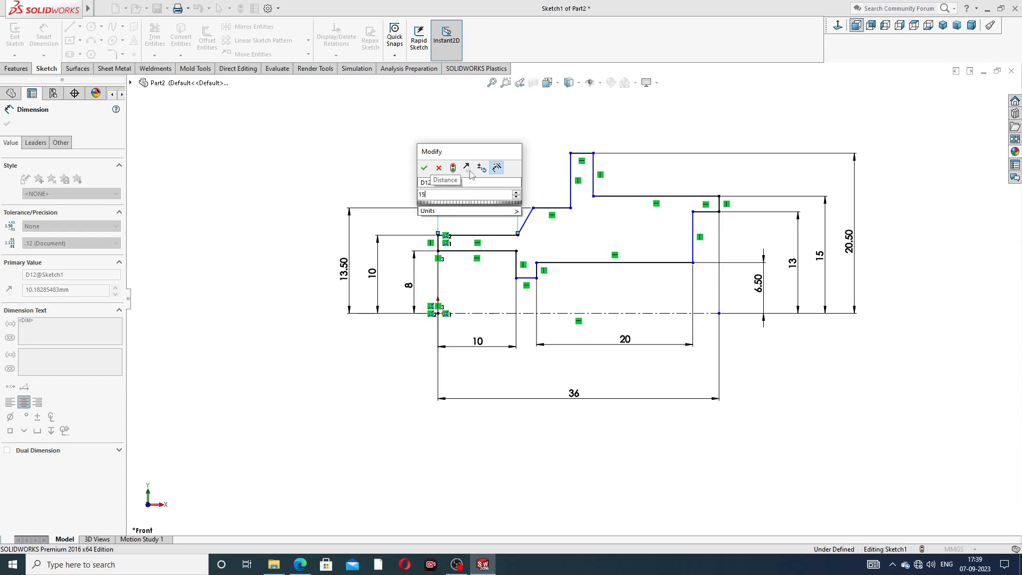
pyautogui.write('5')
pyautogui.press('Return')
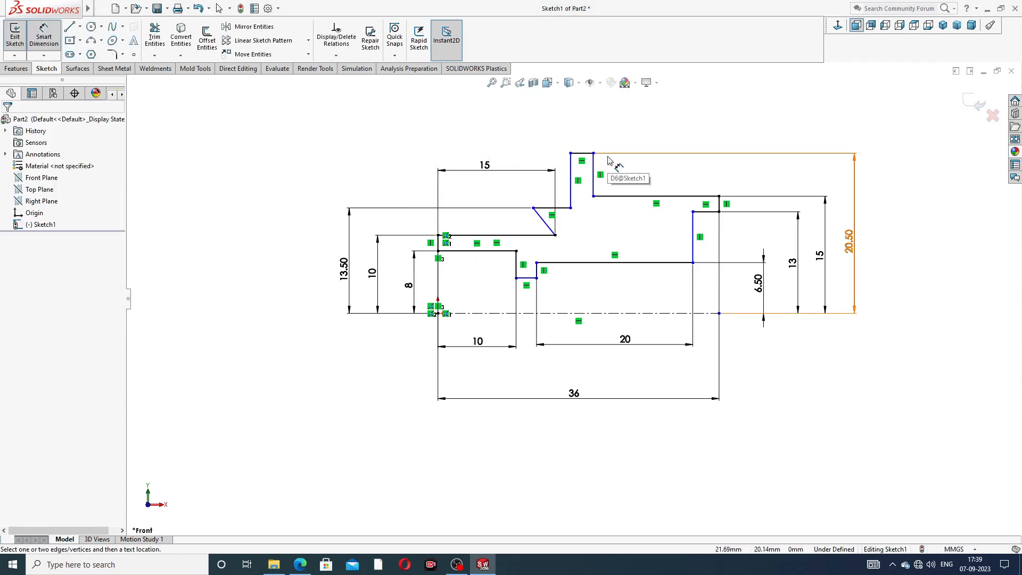
# Dimension the horizontal distance from the sloped line's lower endpoint to the flange's near vertical edge as 10 mm
pyautogui.click(556, 234)
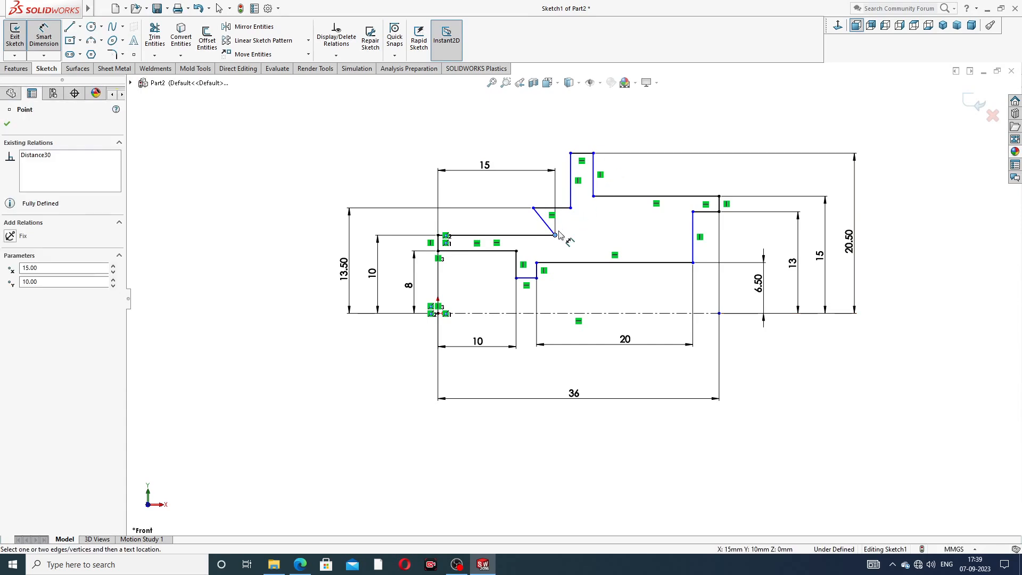
pyautogui.click(571, 208)
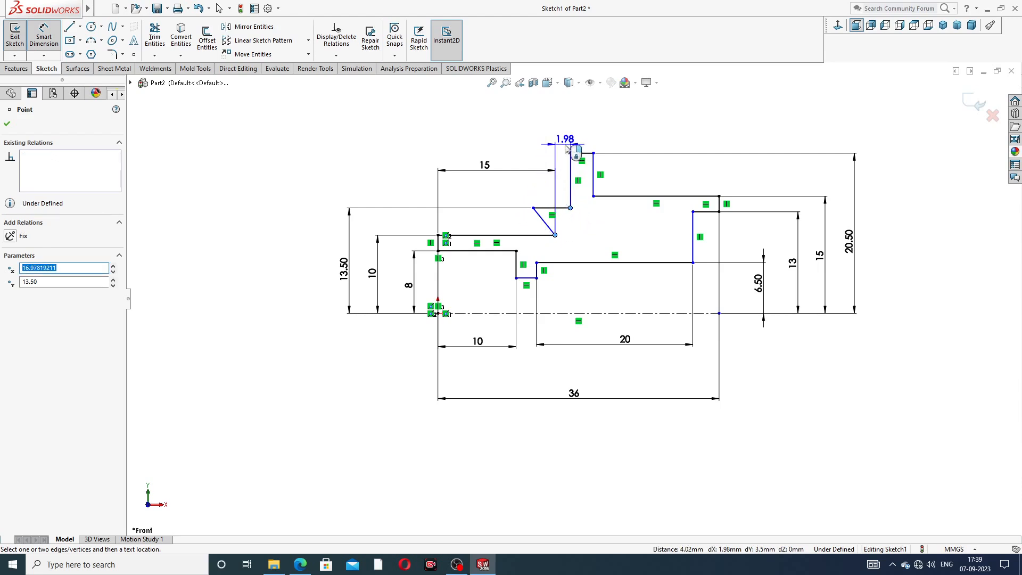
pyautogui.click(567, 147)
pyautogui.write('10')
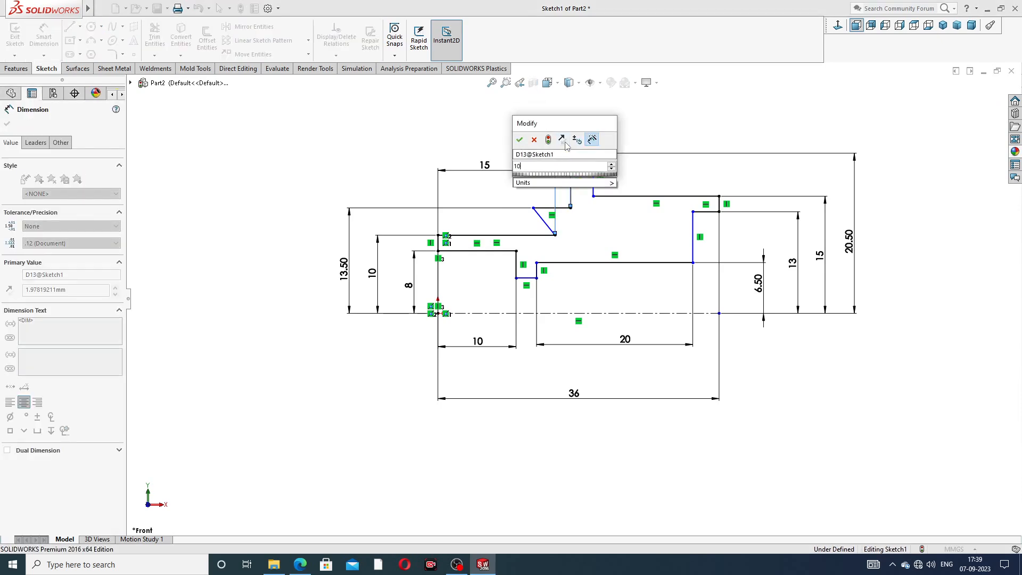
pyautogui.press('Return')
pyautogui.click(687, 108)
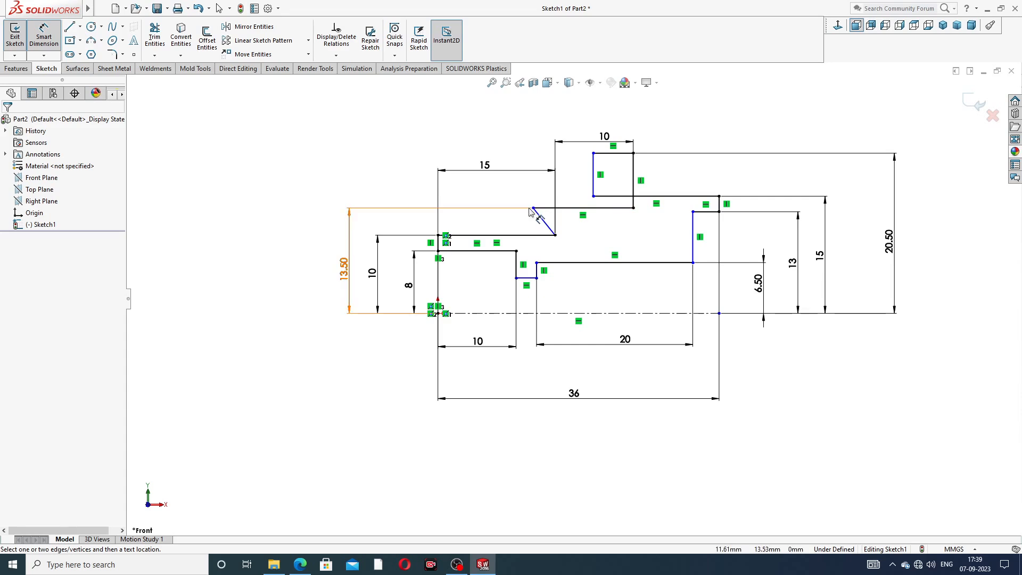
# Reshape the profile by moving the sloped line's upper endpoint past its lower one and the flange's far edge beyond its near edge
pyautogui.rightClick(696, 128)
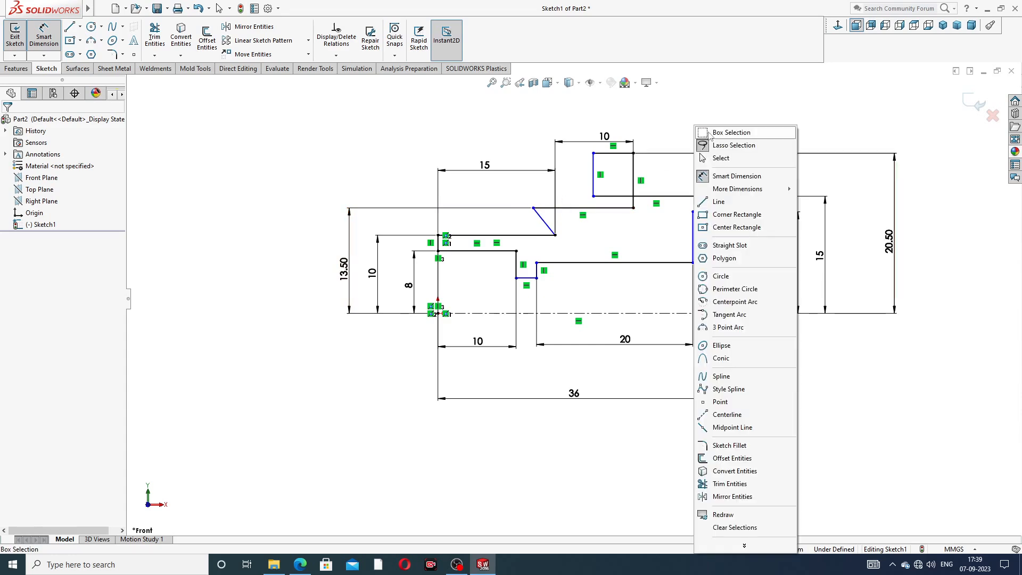
pyautogui.click(722, 158)
pyautogui.moveTo(534, 208); pyautogui.dragTo(573, 208)
pyautogui.click(695, 124)
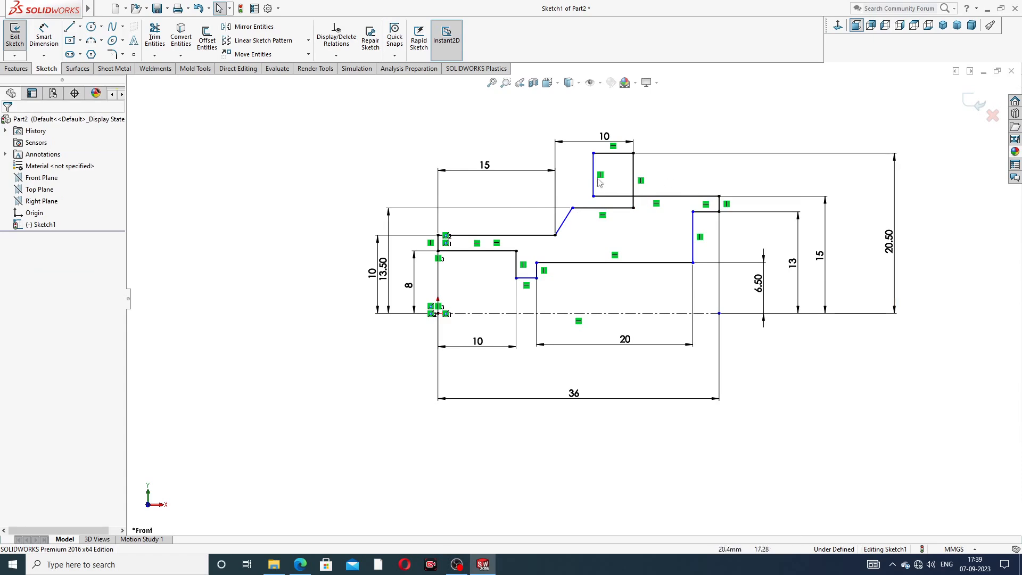
pyautogui.moveTo(596, 160); pyautogui.dragTo(664, 162)
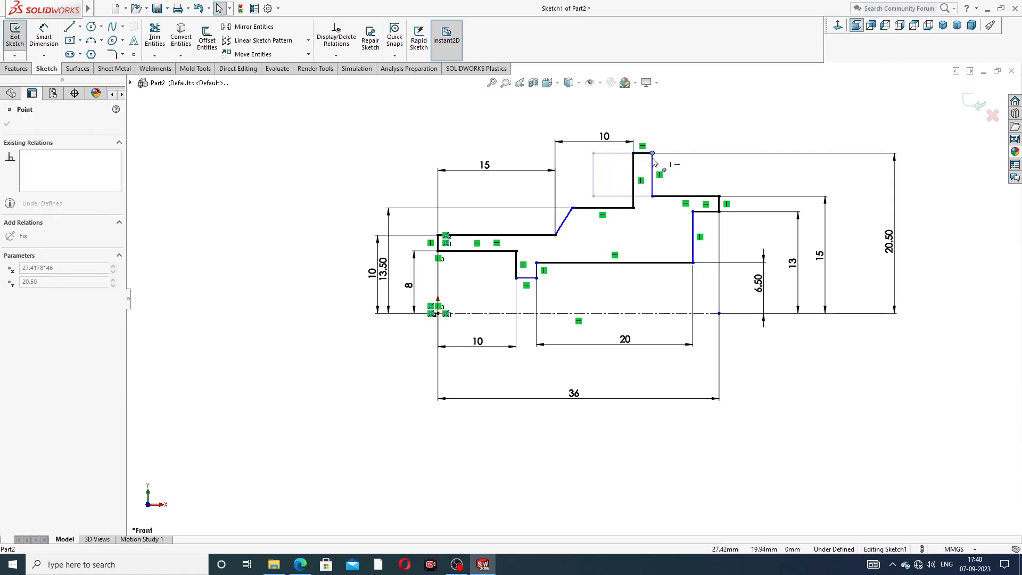
pyautogui.click(221, 111)
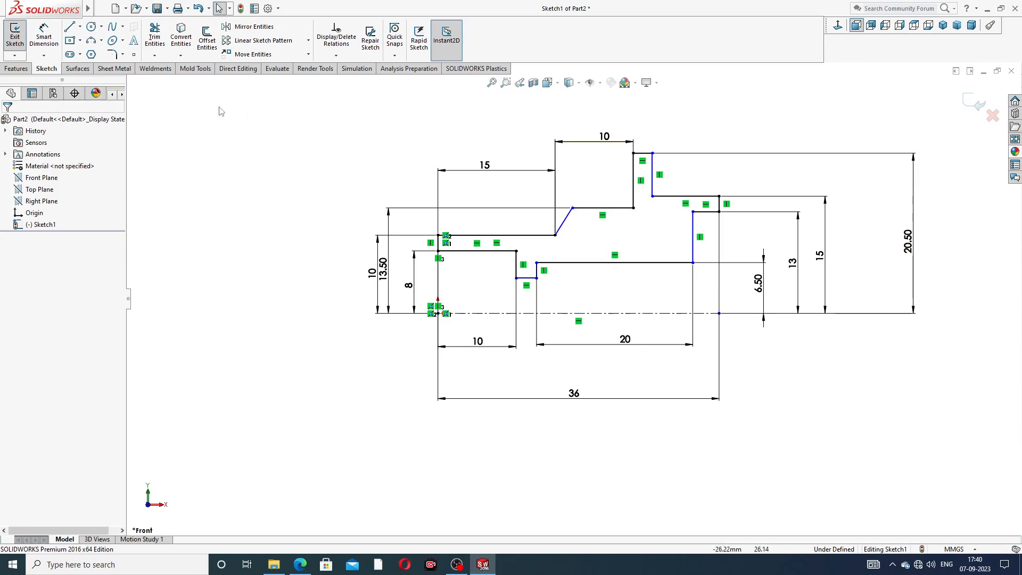
# Dimension the outer horizontal line between the flange and the profile's far end as 9 mm
pyautogui.click(44, 35)
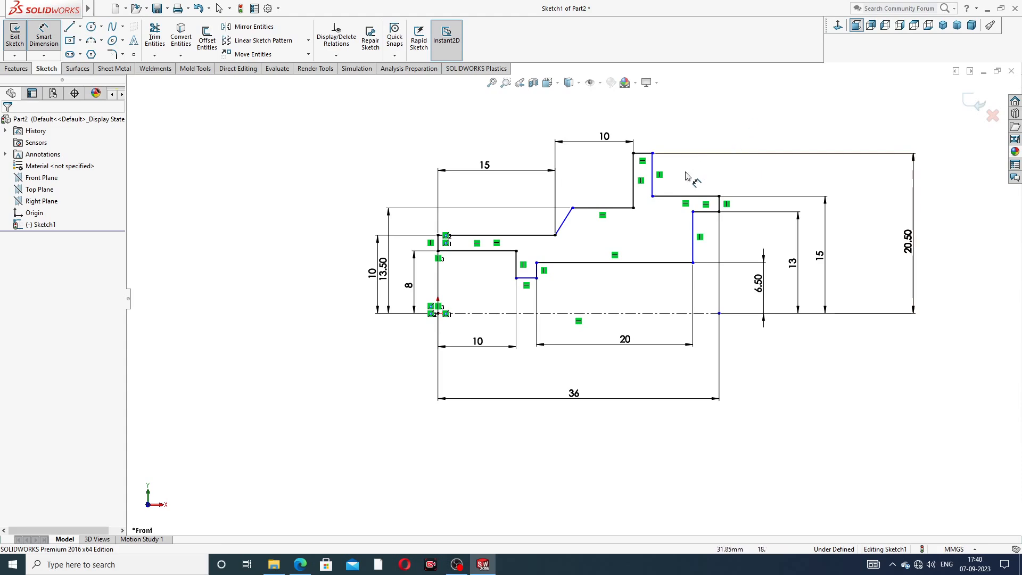
pyautogui.click(686, 196)
pyautogui.click(694, 133)
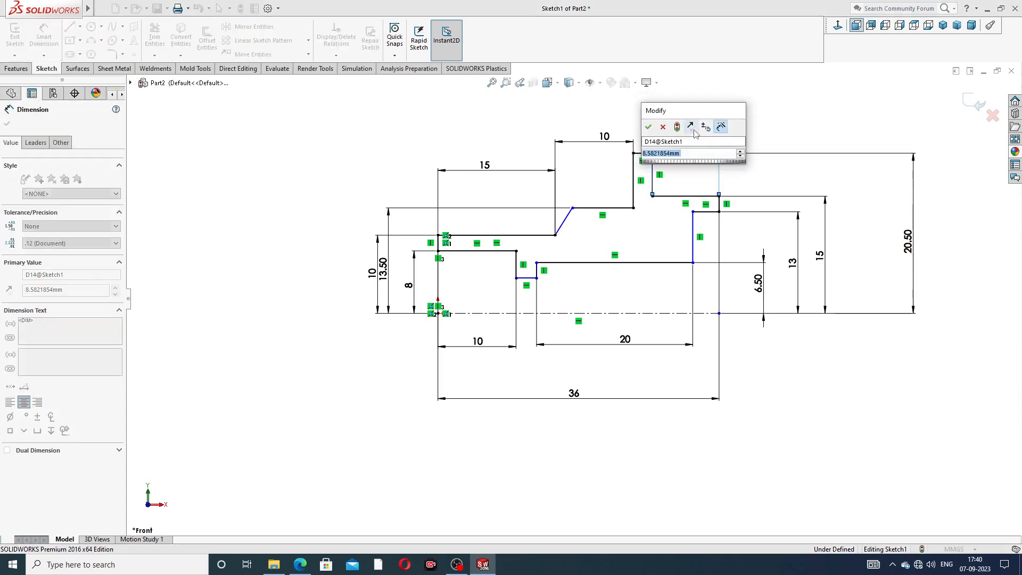
pyautogui.write('9')
pyautogui.press('Return')
pyautogui.click(760, 129)
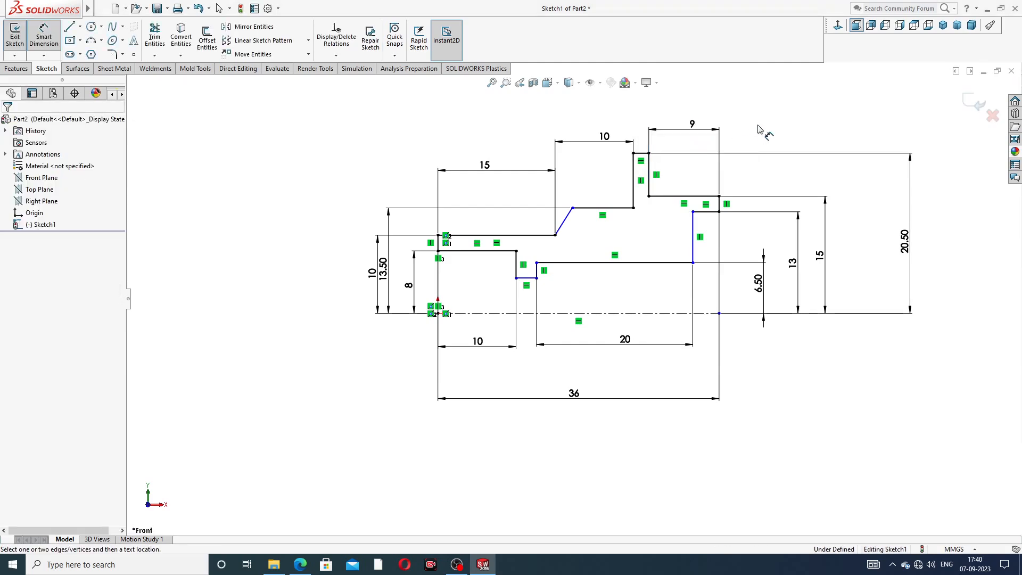
# Dimension the angle between the sloped line and the 15 mm horizontal line as 120°
pyautogui.click(563, 230)
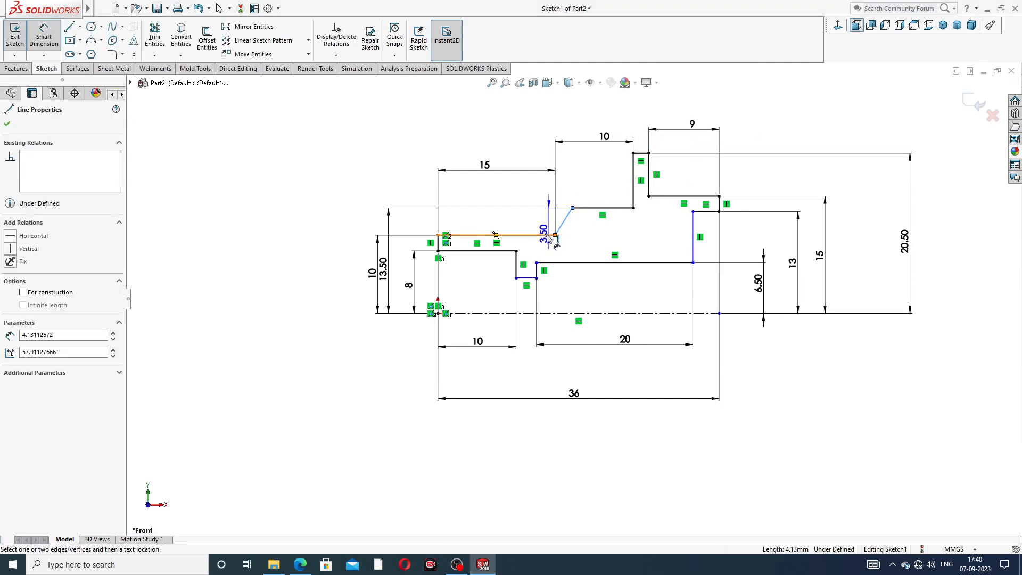
pyautogui.click(544, 235)
pyautogui.click(541, 222)
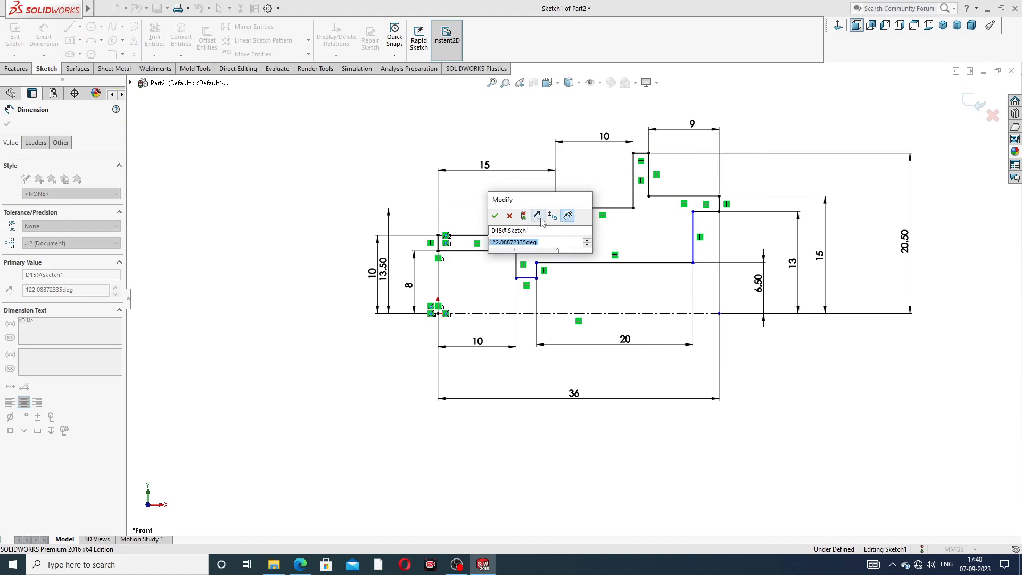
pyautogui.write('120')
pyautogui.press('Return')
pyautogui.click(630, 221)
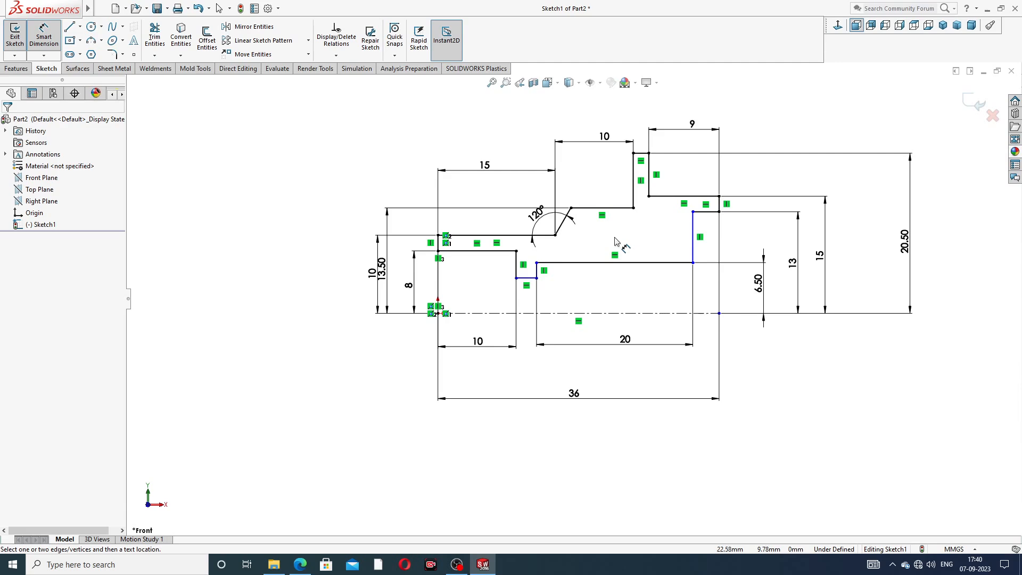
# Dimension the short inner step line's height above the centerline as 5.5 mm and move the 13.50 mm dimension outward
pyautogui.scroll(-2, 520, 282)
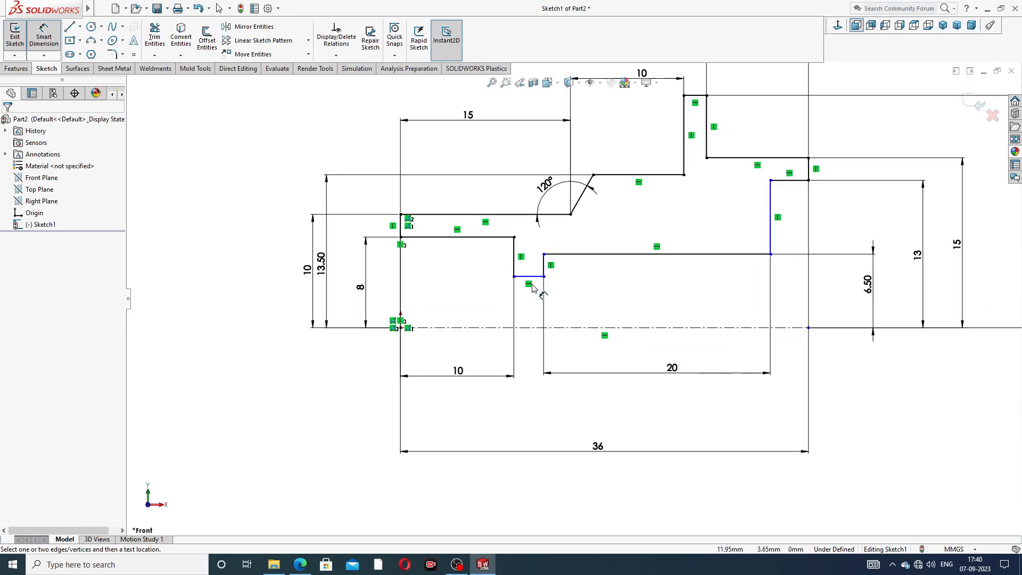
pyautogui.click(526, 277)
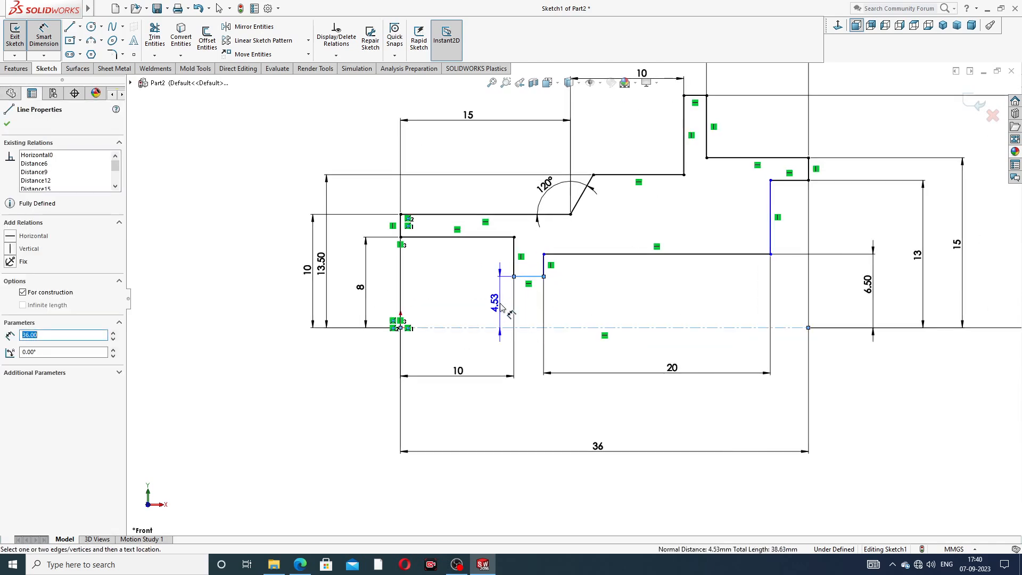
pyautogui.click(499, 304)
pyautogui.write('5.5')
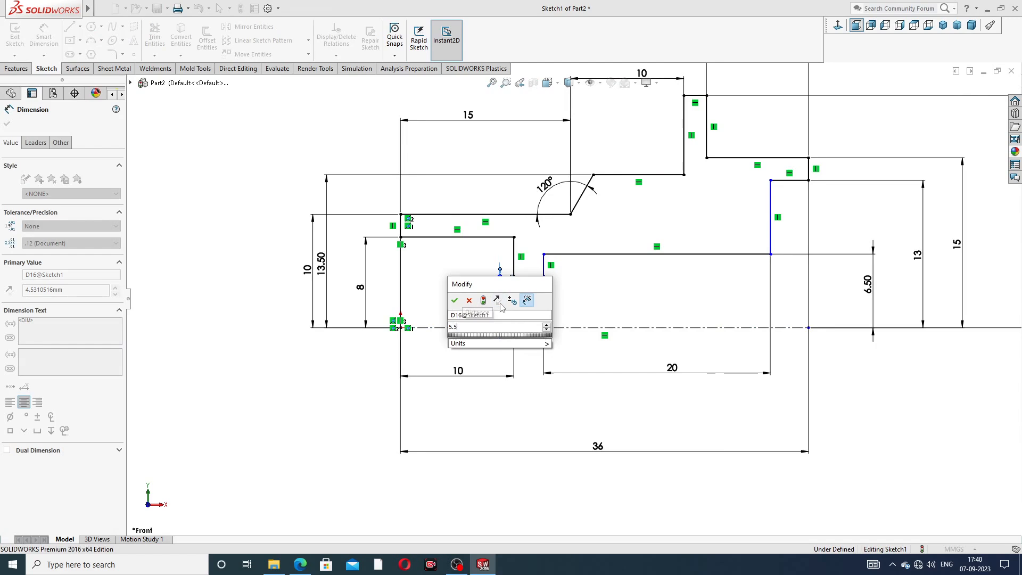
pyautogui.press('Return')
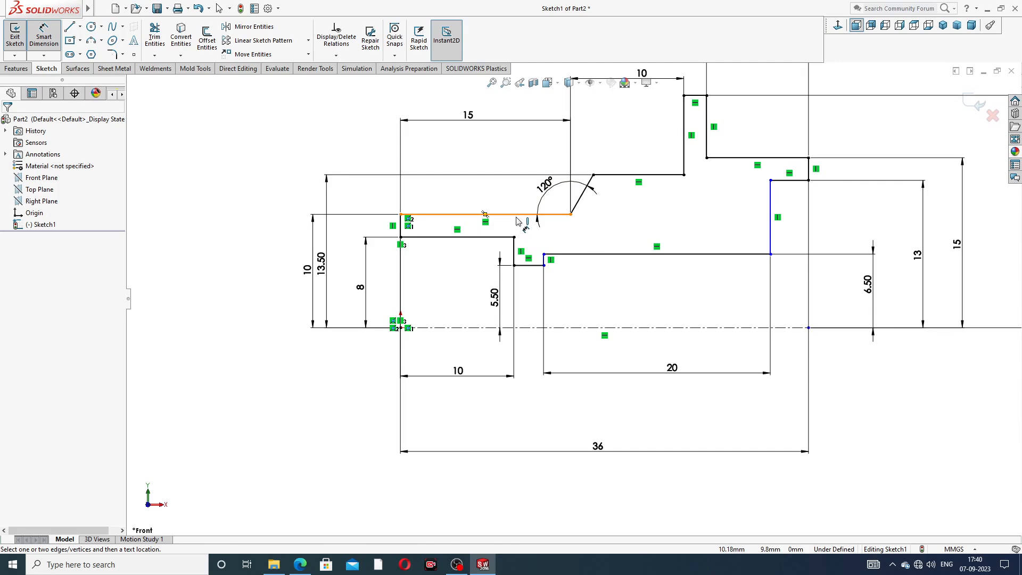
pyautogui.moveTo(320, 264); pyautogui.dragTo(265, 262)
pyautogui.click(617, 237)
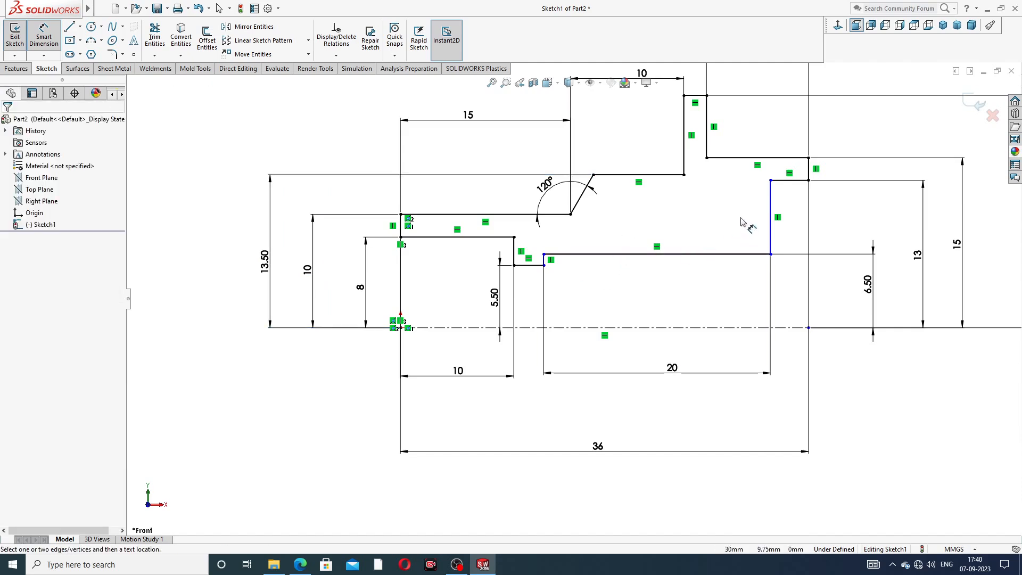
# Dimension the short horizontal line of the recess at the profile's far end as 4 mm
pyautogui.click(789, 180)
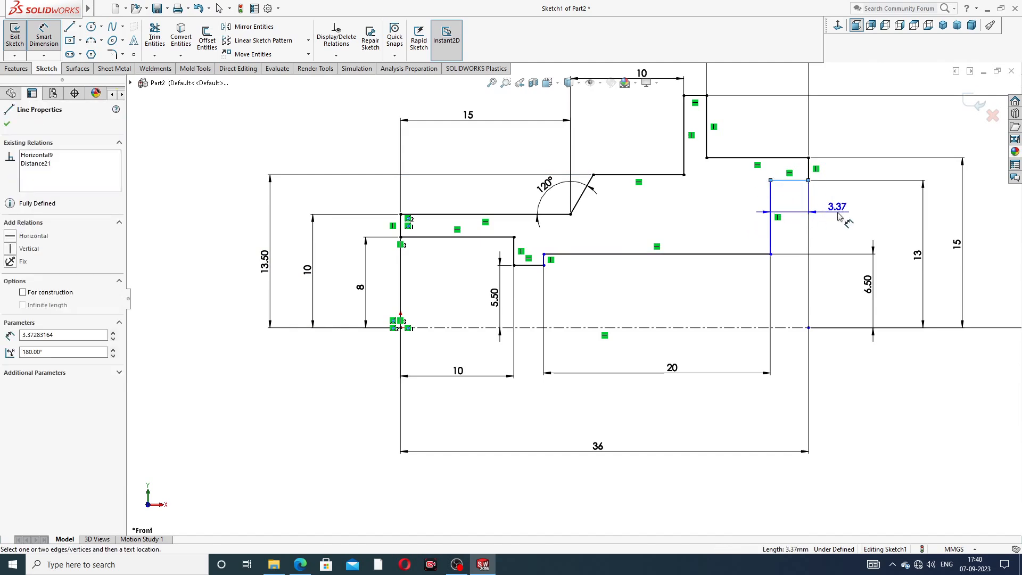
pyautogui.click(793, 216)
pyautogui.write('4')
pyautogui.press('Return')
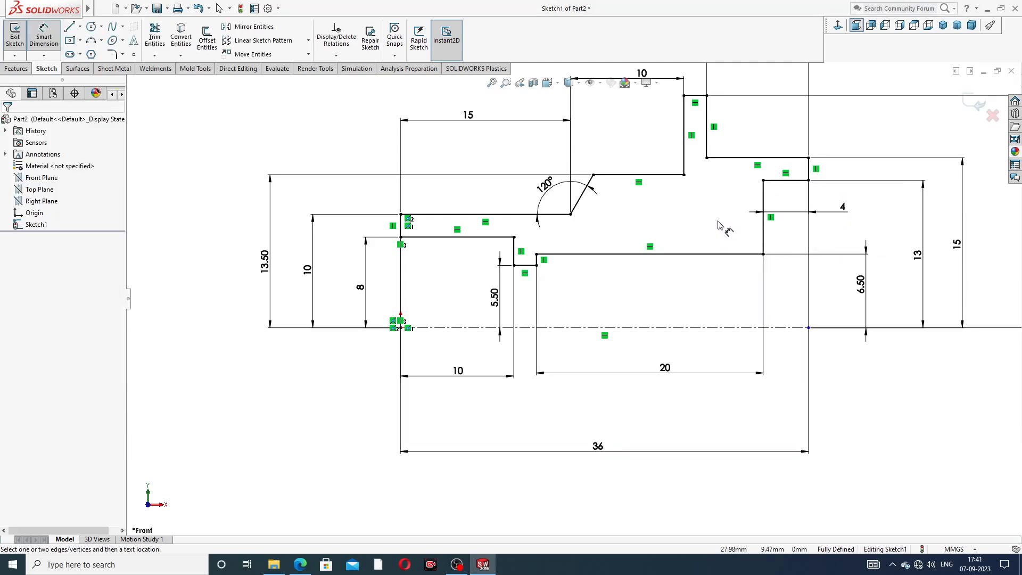
# Move the 20.50 mm height dimension and the 36 mm overall length dimension closer to the profile, and end dimensioning
pyautogui.scroll(2, 720, 225)
pyautogui.scroll(-2, 783, 208)
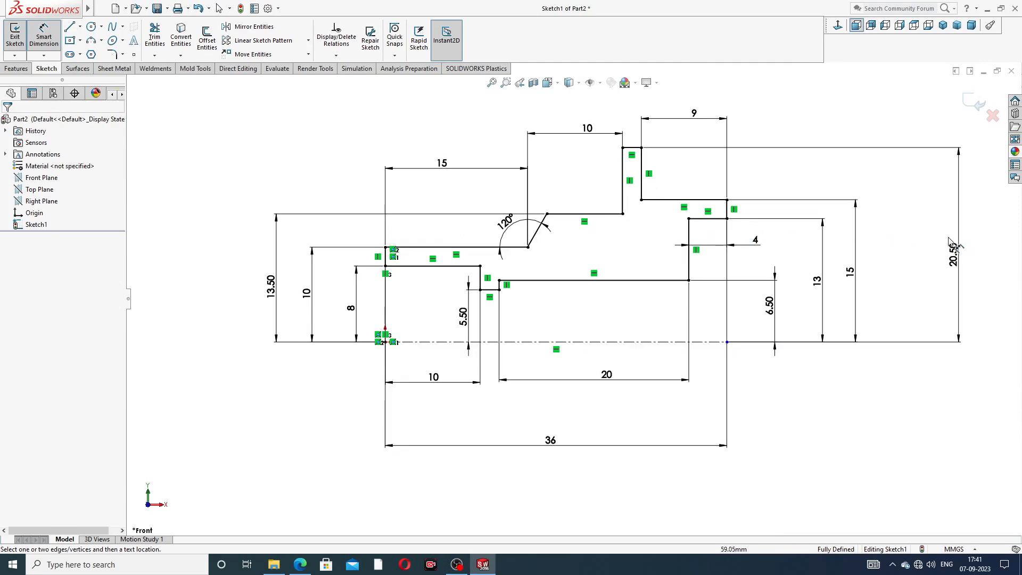
pyautogui.click(892, 253)
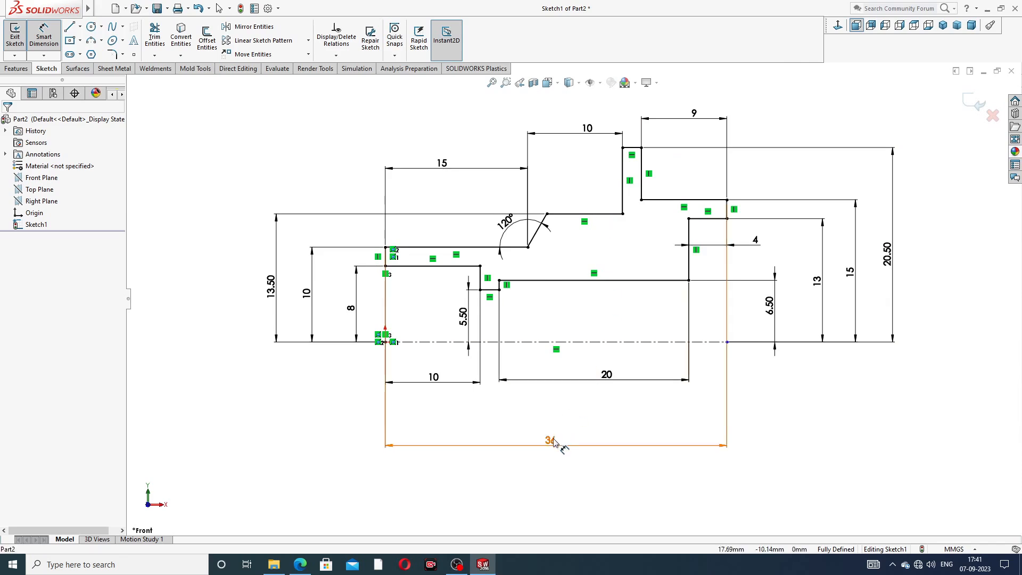
pyautogui.moveTo(553, 440); pyautogui.dragTo(554, 425)
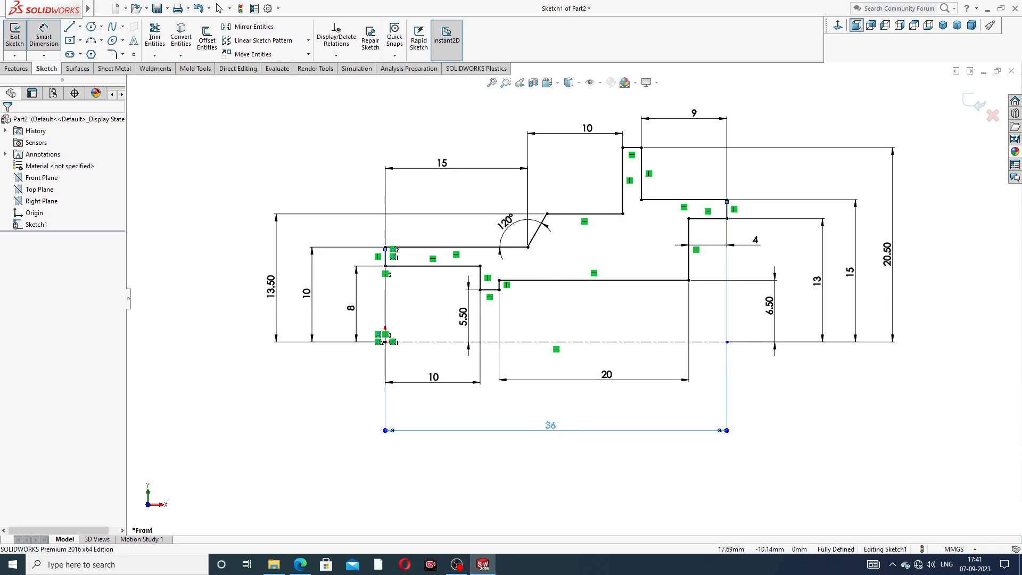
pyautogui.rightClick(813, 385)
pyautogui.click(839, 158)
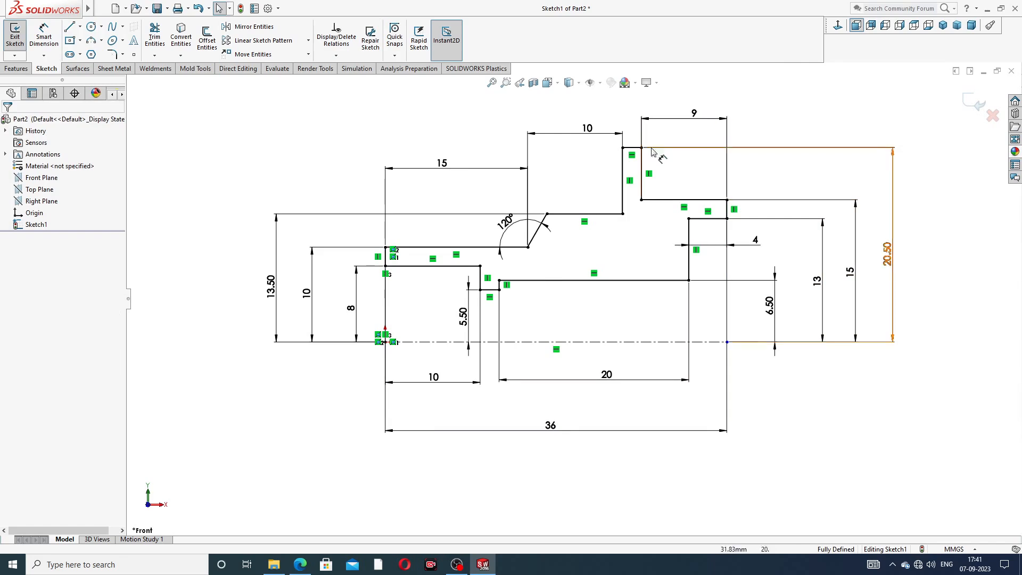
# Arrange the 15 mm, 10 mm and 9 mm length dimensions more evenly above the profile
pyautogui.moveTo(443, 165); pyautogui.dragTo(441, 135)
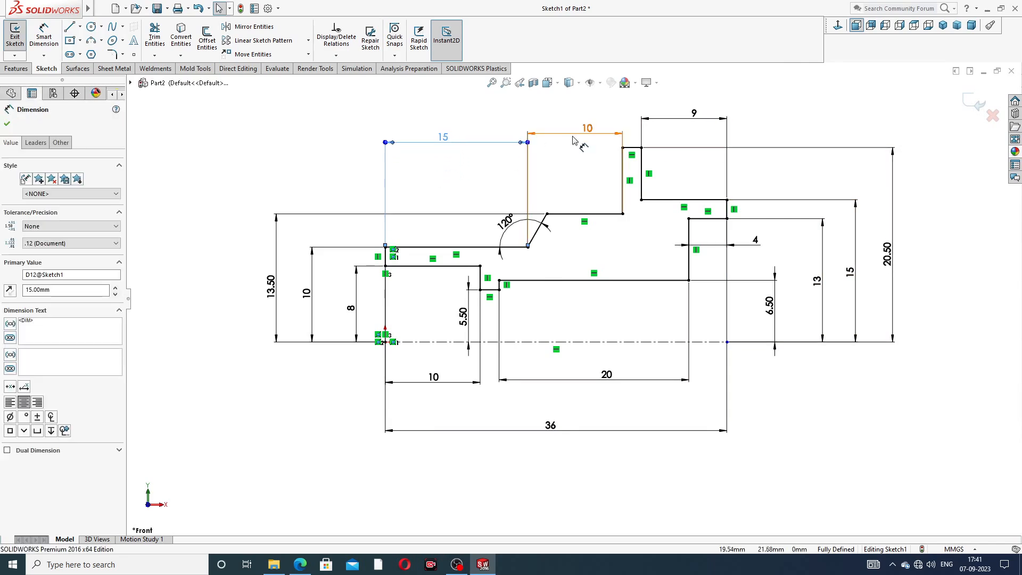
pyautogui.moveTo(575, 138); pyautogui.dragTo(574, 154)
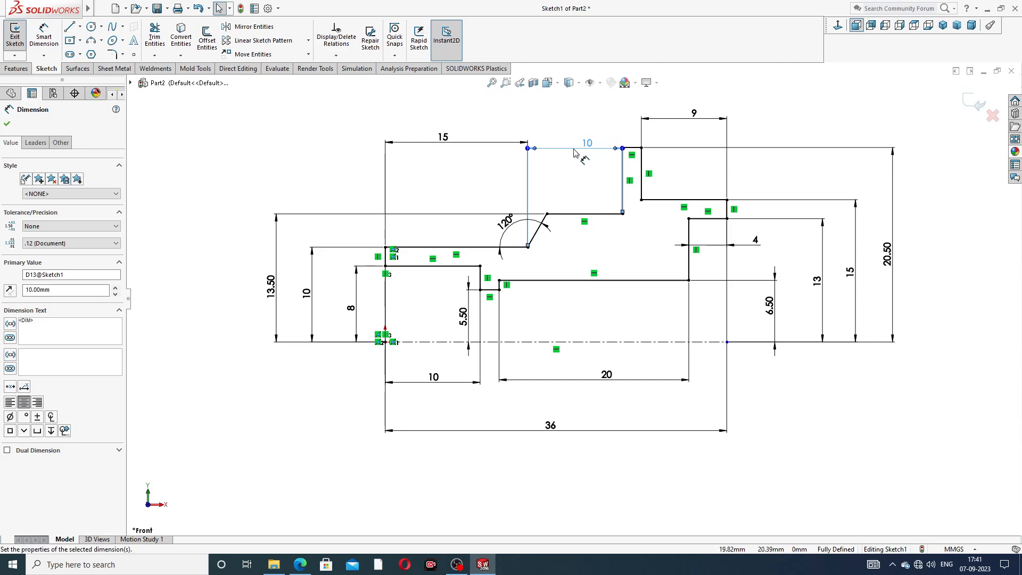
pyautogui.moveTo(703, 121); pyautogui.dragTo(703, 128)
pyautogui.click(759, 120)
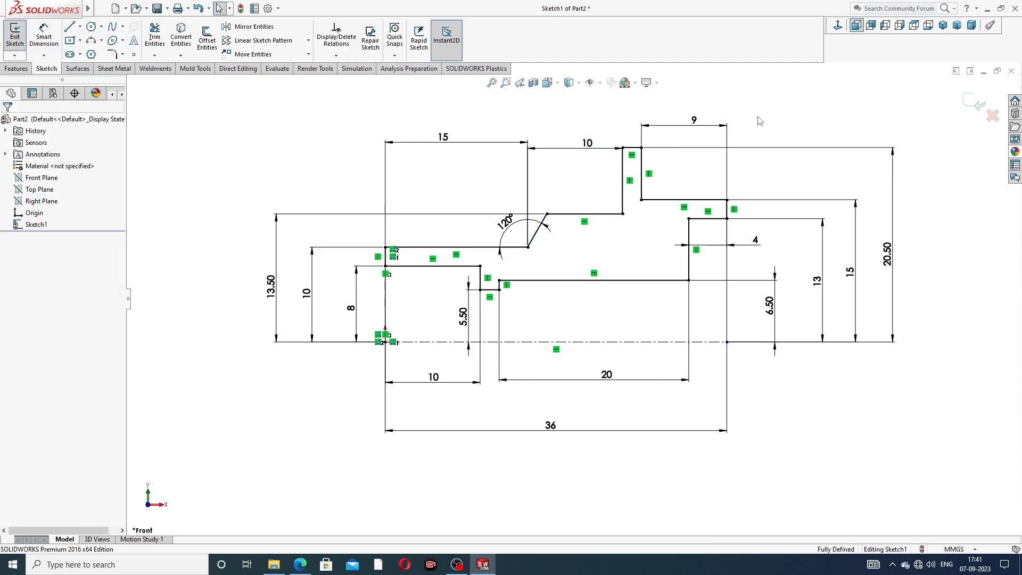
# Reposition the 120° angle, the 5.50 mm height and the 4 mm recess dimensions neatly beside their features
pyautogui.moveTo(507, 220); pyautogui.dragTo(499, 229)
pyautogui.click(625, 241)
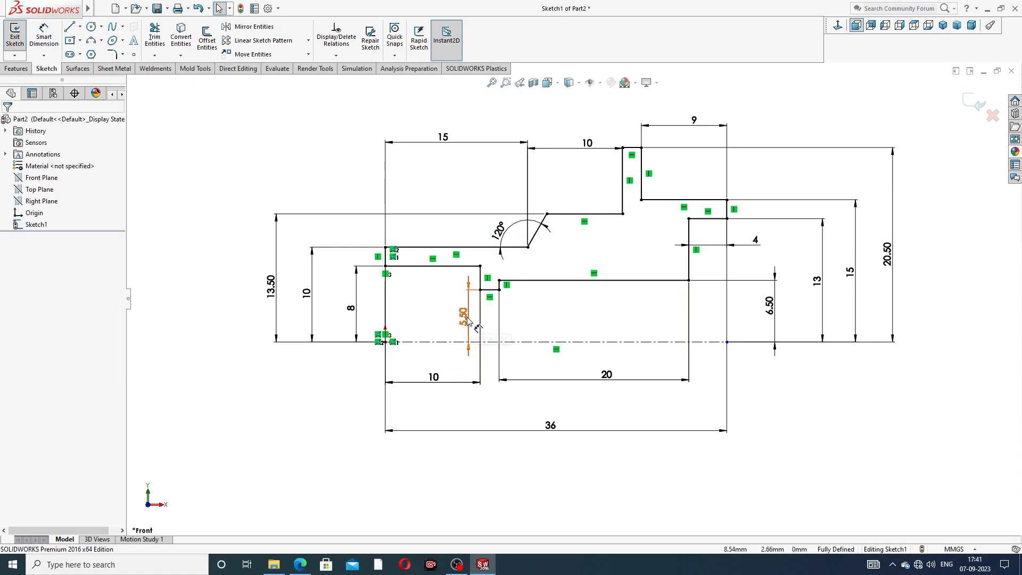
pyautogui.moveTo(468, 318)
pyautogui.mouseDown()
pyautogui.moveTo(493, 319)
pyautogui.moveTo(486, 313)
pyautogui.mouseUp()
pyautogui.click(548, 303)
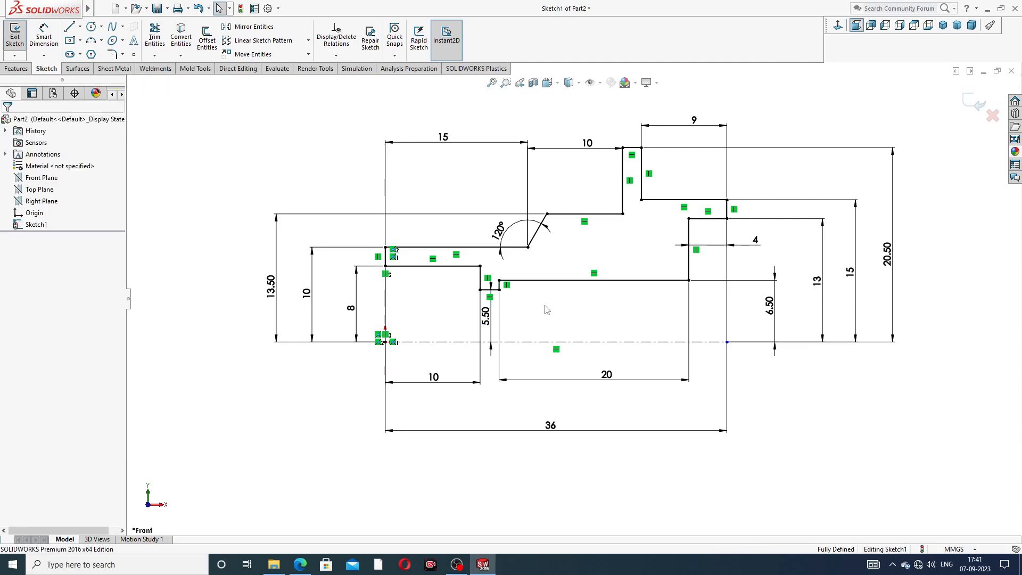
pyautogui.moveTo(754, 240); pyautogui.dragTo(724, 239)
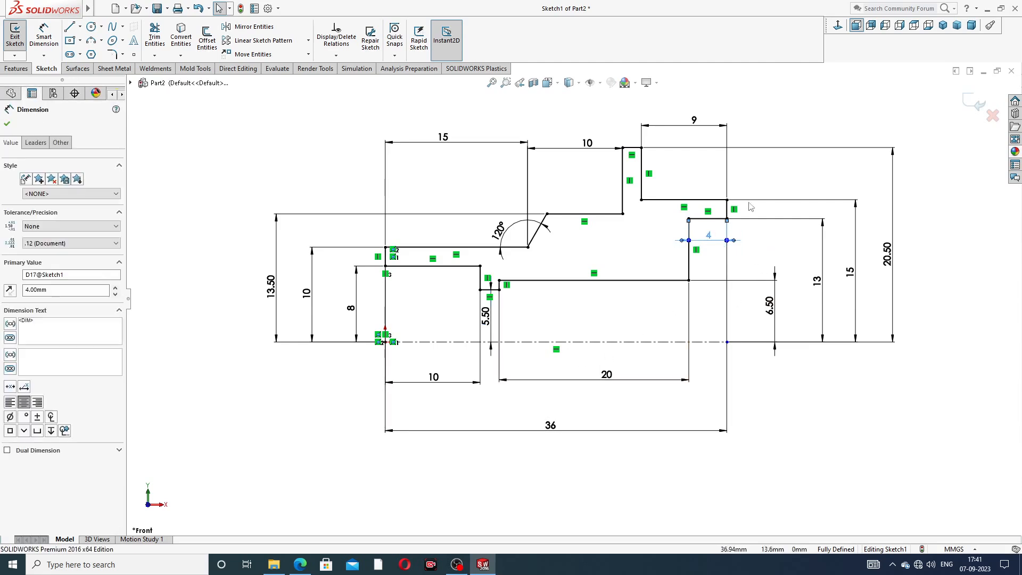
# Check the Part-07 bonnet drawing and add a 2 mm sketch fillet to the inner corner of the 4 mm recess
pyautogui.click(834, 117)
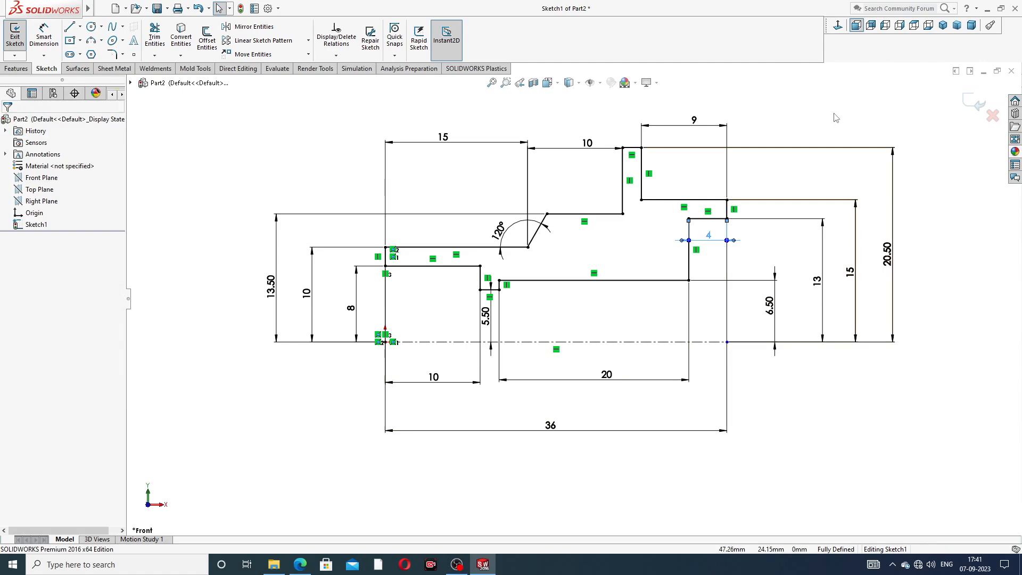
pyautogui.click(300, 565)
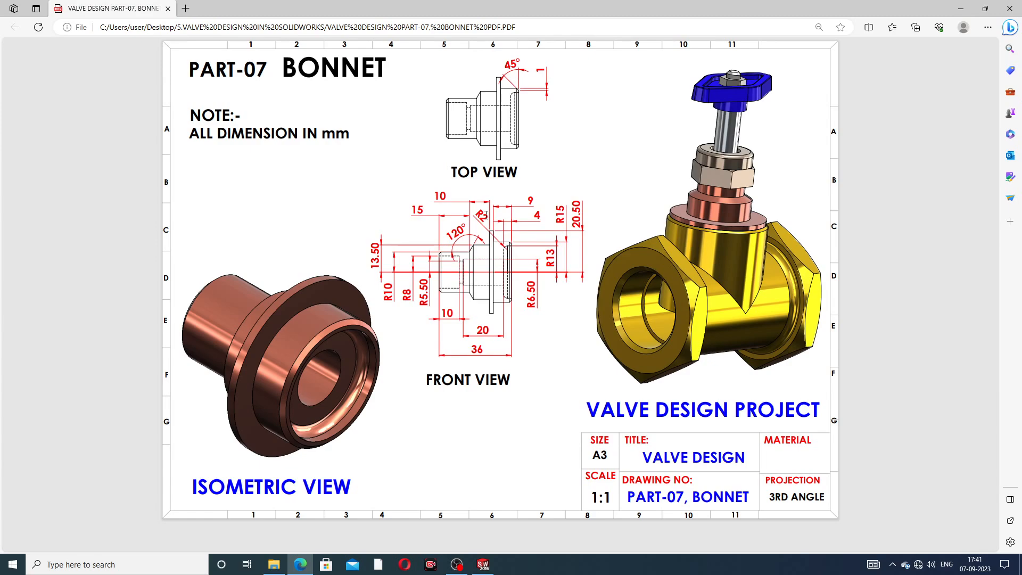
pyautogui.click(302, 563)
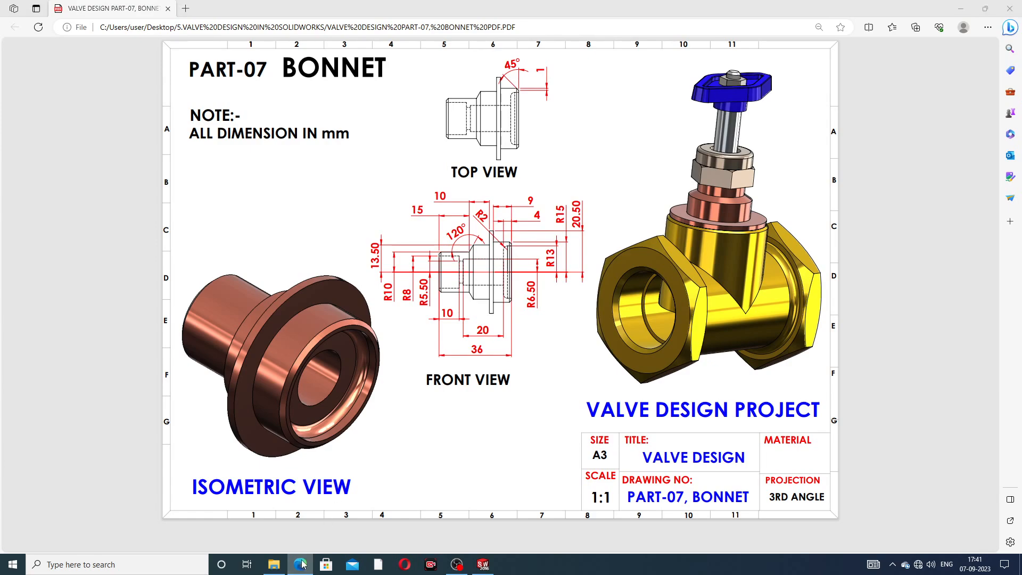
pyautogui.click(123, 54)
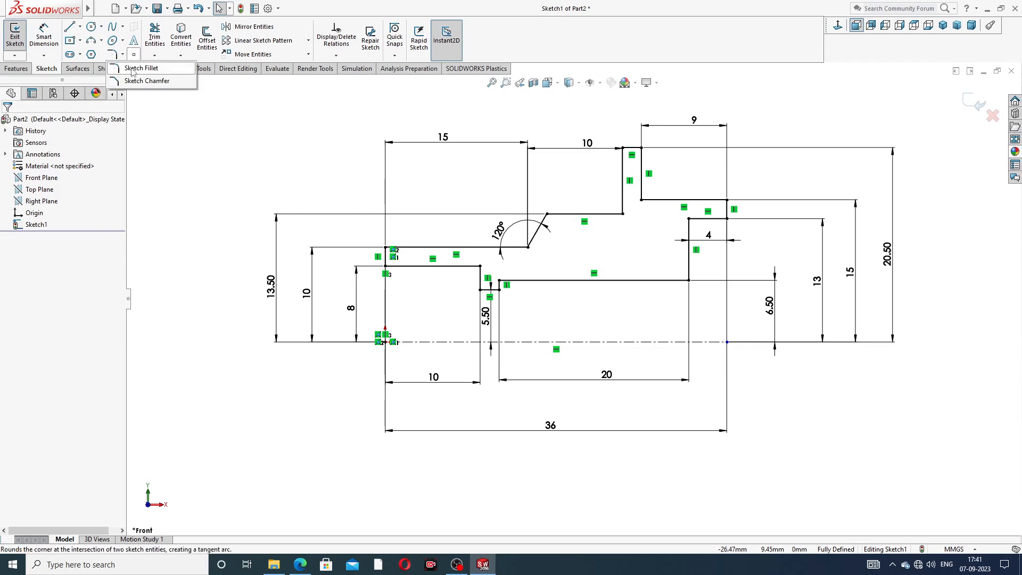
pyautogui.click(137, 71)
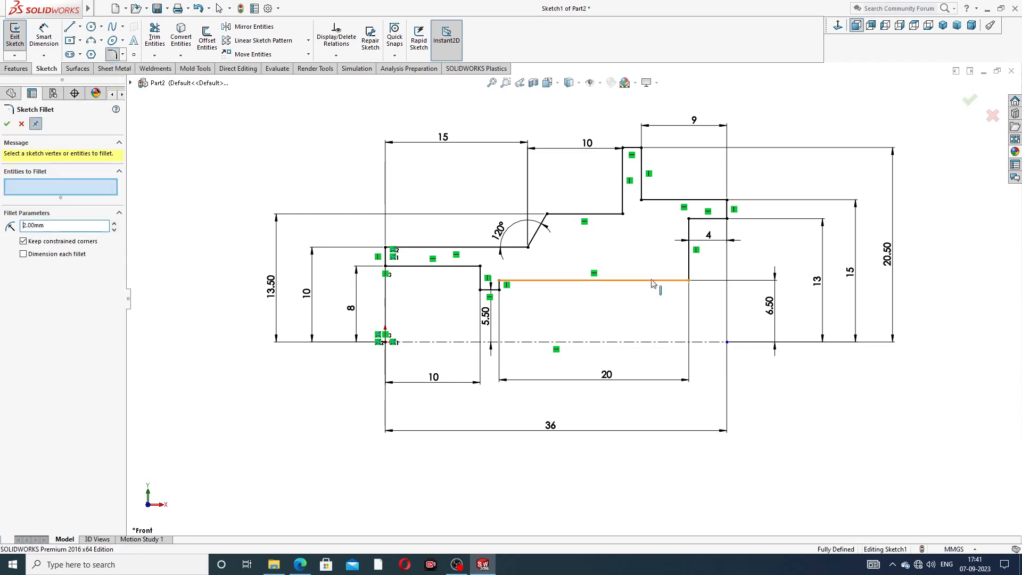
pyautogui.click(688, 219)
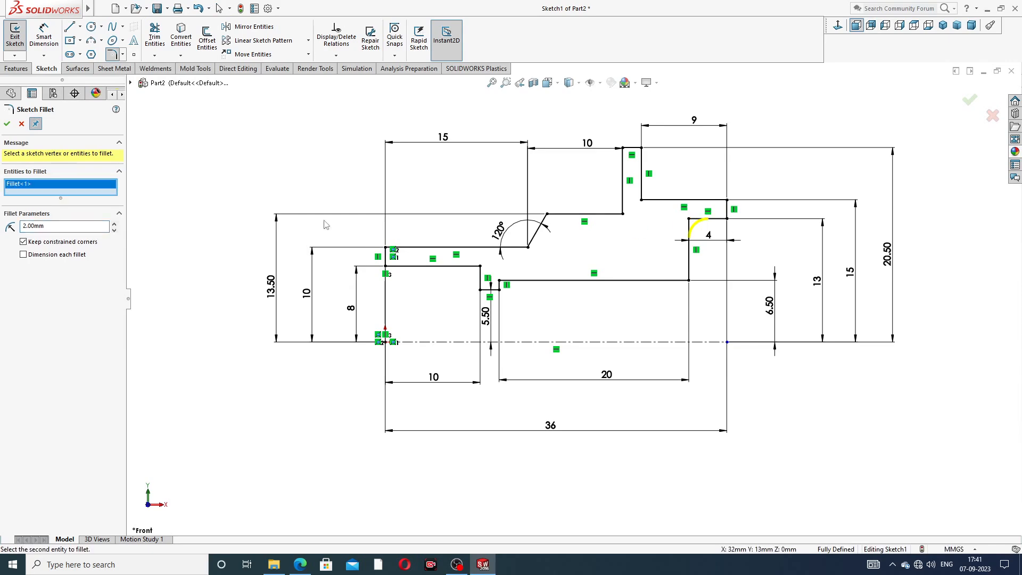
pyautogui.click(7, 124)
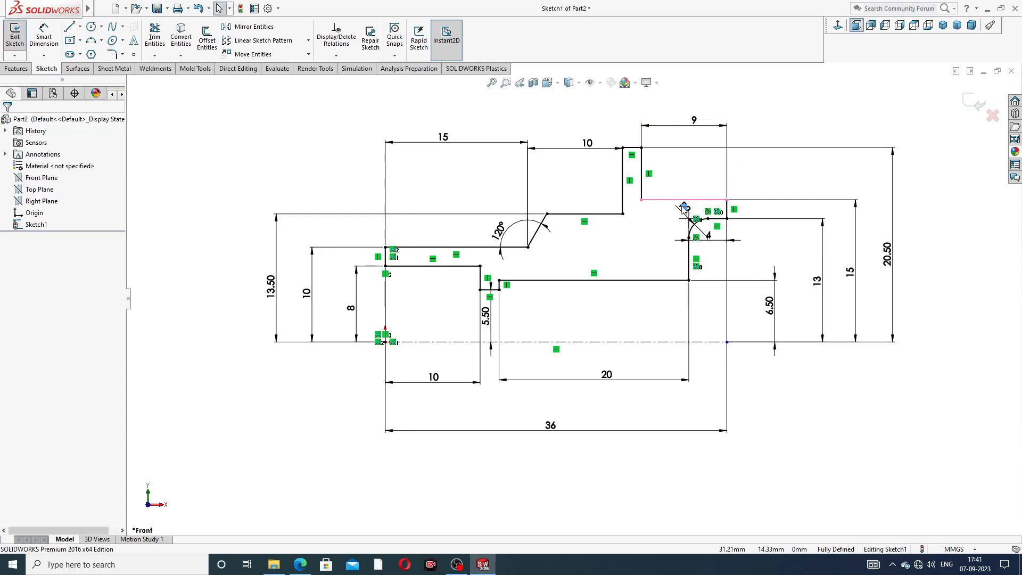
# Move the R2 fillet dimension above the profile and the 4 mm recess dimension outside the profile's end
pyautogui.moveTo(690, 210); pyautogui.dragTo(678, 181)
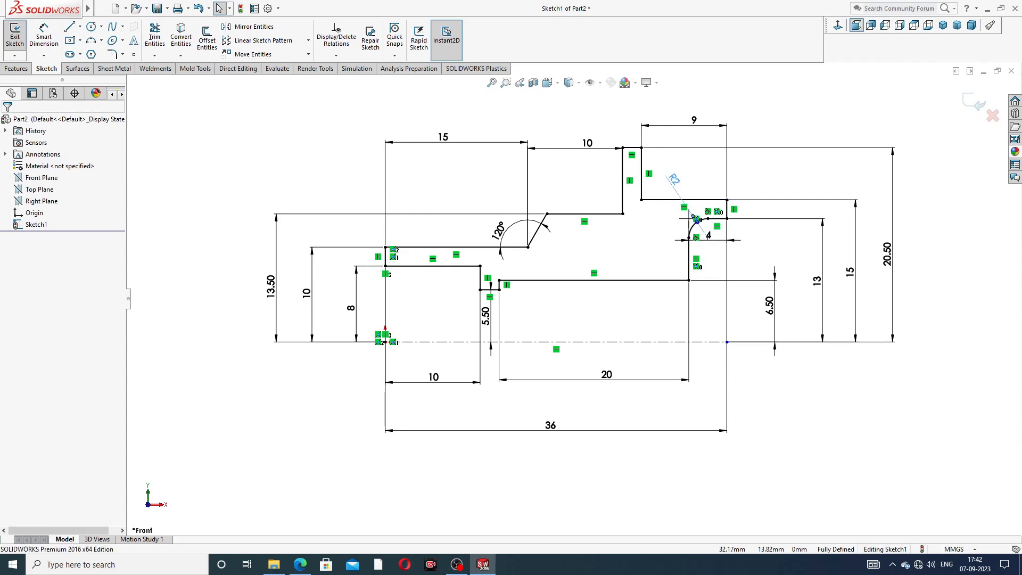
pyautogui.click(711, 241)
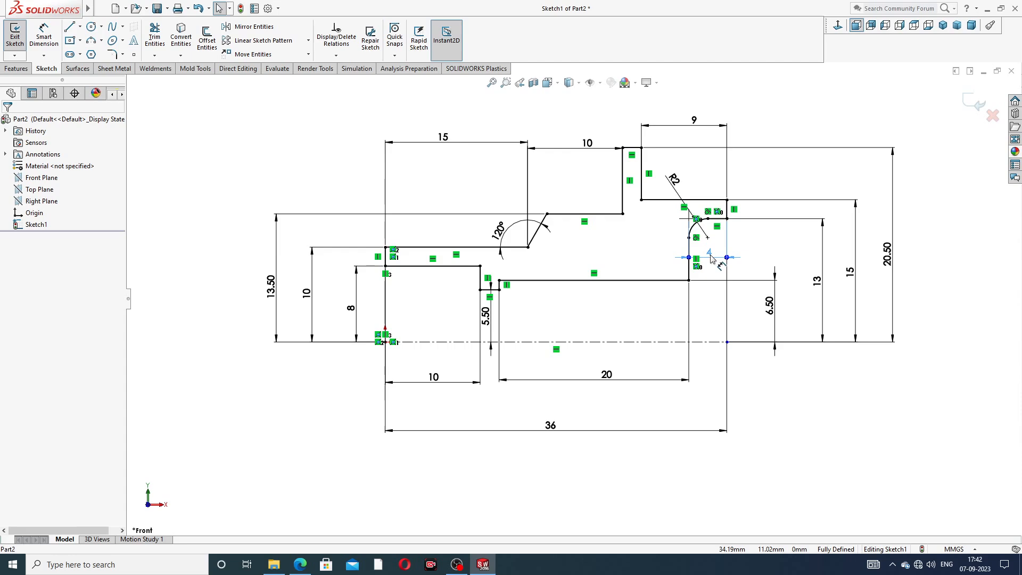
pyautogui.click(749, 250)
pyautogui.press('Escape')
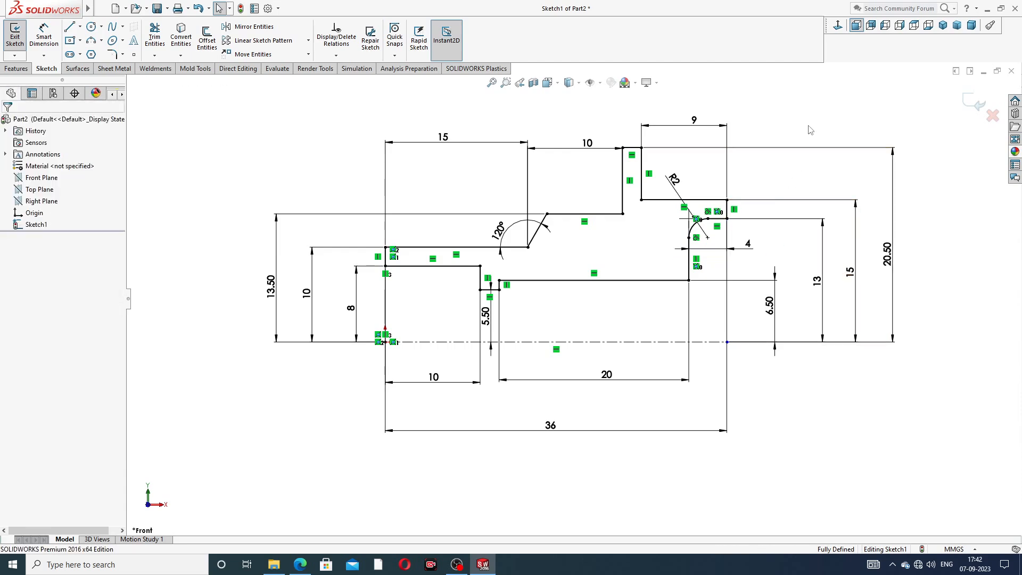
# Revolve the bonnet half-profile 360° about its horizontal centerline to form the solid body
pyautogui.scroll(1, 827, 381)
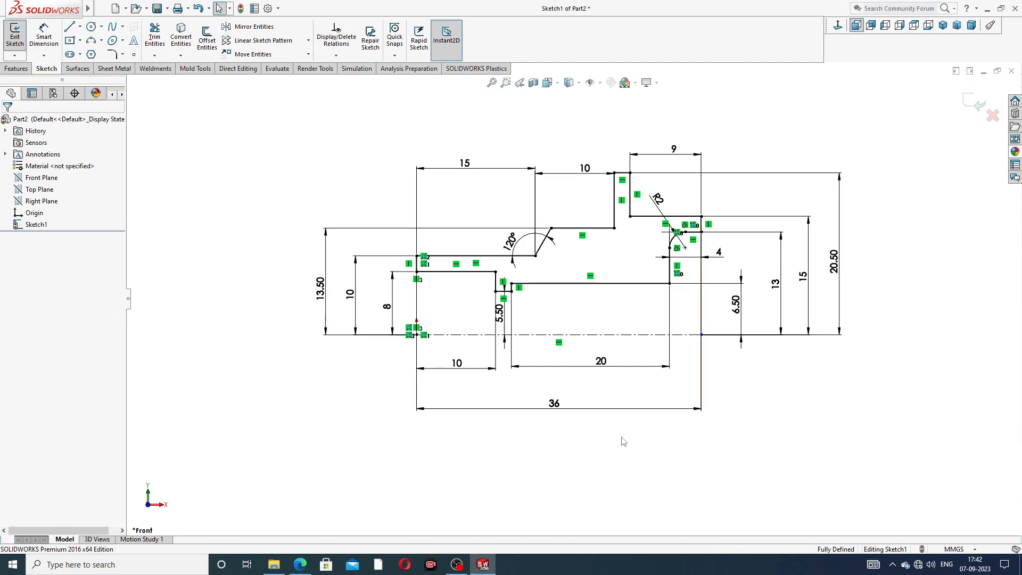
pyautogui.scroll(-1, 700, 412)
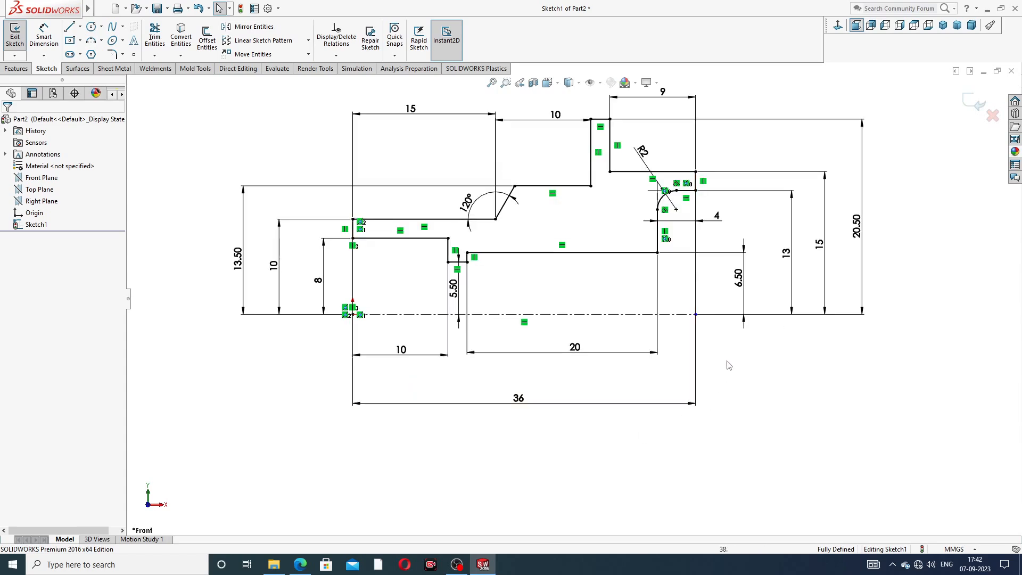
pyautogui.scroll(1, 687, 98)
pyautogui.scroll(-1, 591, 126)
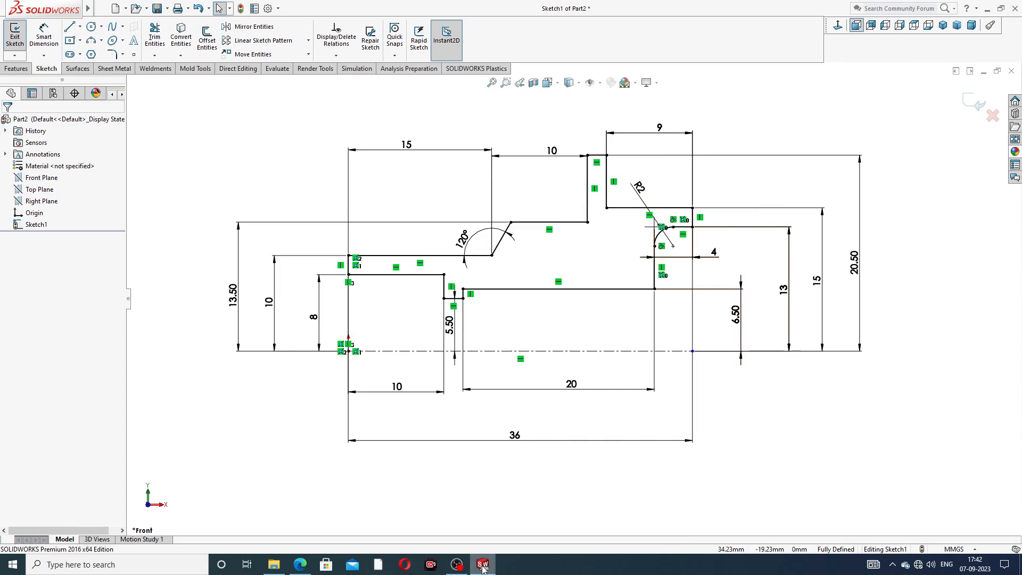
pyautogui.moveTo(483, 568)
pyautogui.click(16, 68)
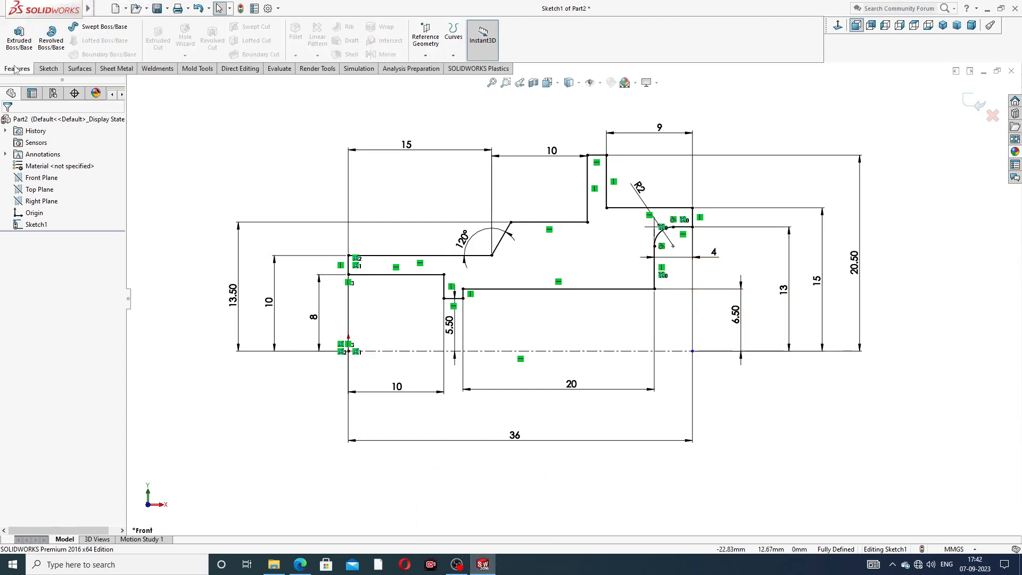
pyautogui.click(51, 40)
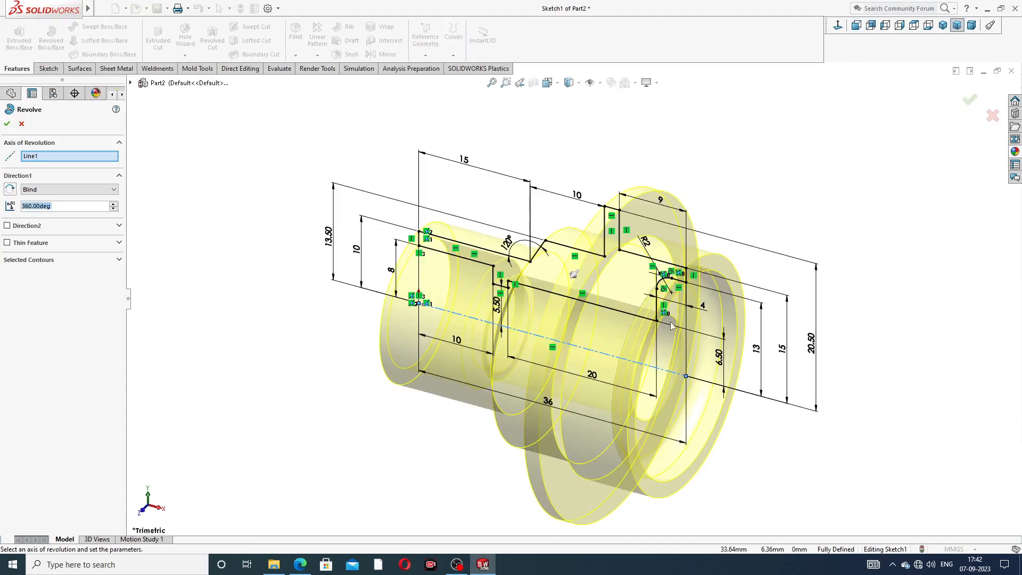
pyautogui.scroll(2, 625, 375)
pyautogui.scroll(-2, 625, 375)
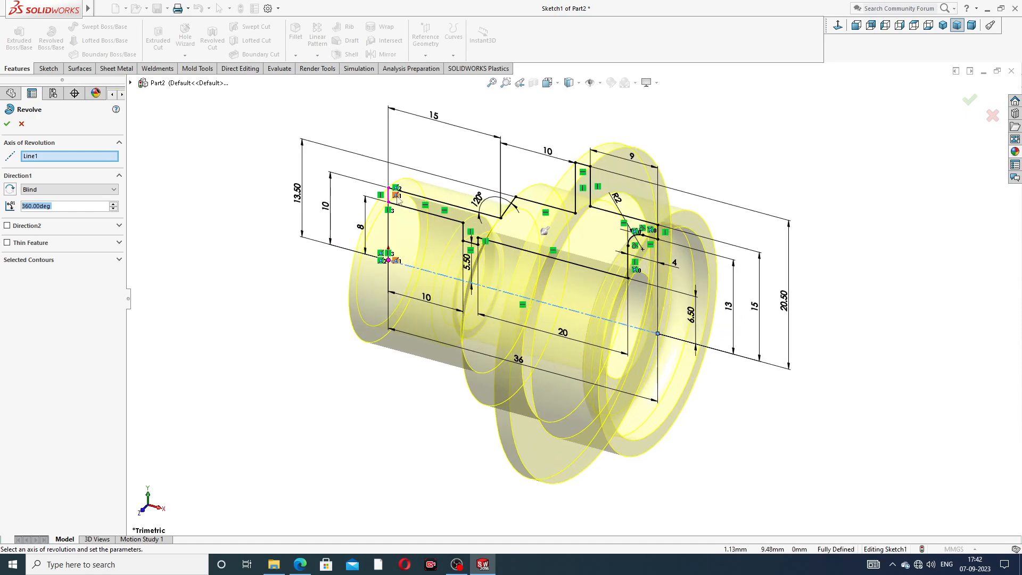
pyautogui.click(8, 124)
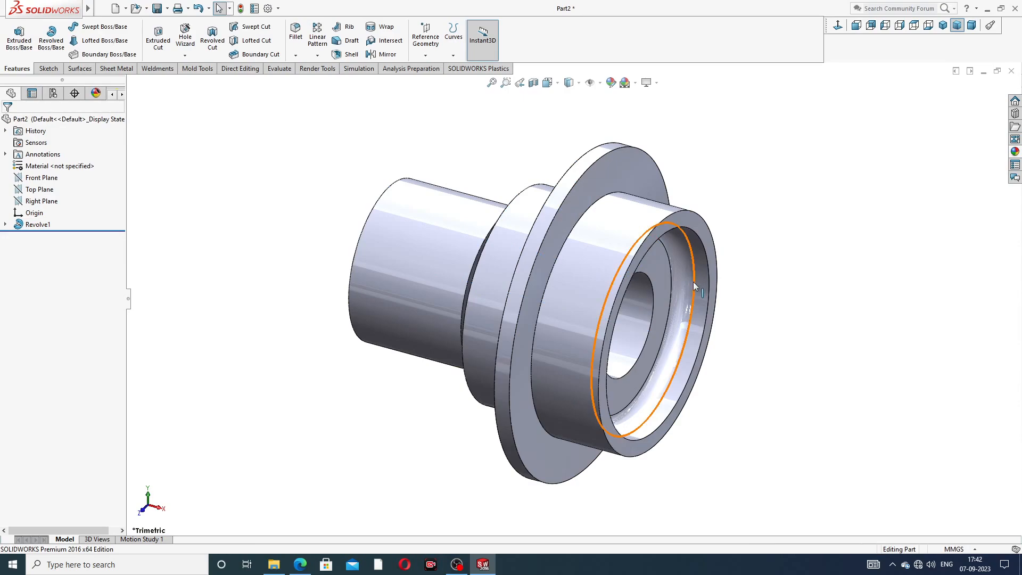
# Check the bonnet drawing and chamfer the outer edge of the recessed end by 1 mm at 45°
pyautogui.moveTo(693, 283); pyautogui.dragTo(659, 199, button='middle')
pyautogui.click(300, 565)
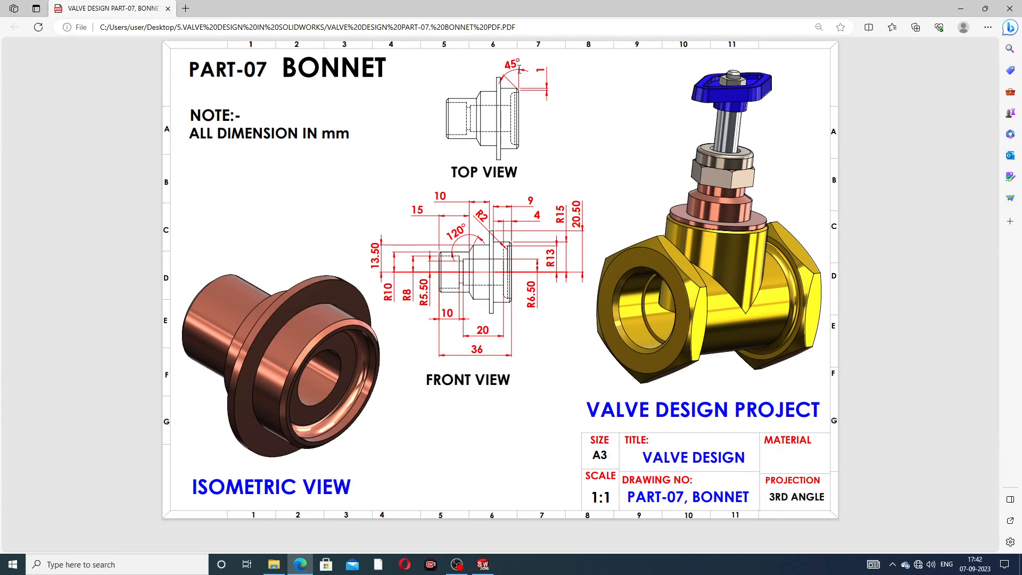
pyautogui.click(300, 565)
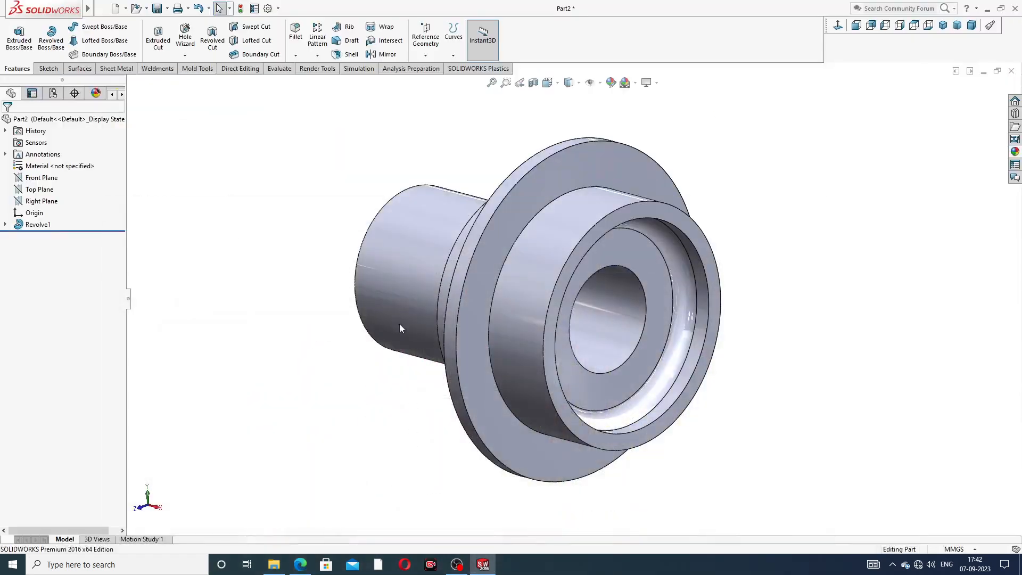
pyautogui.click(295, 55)
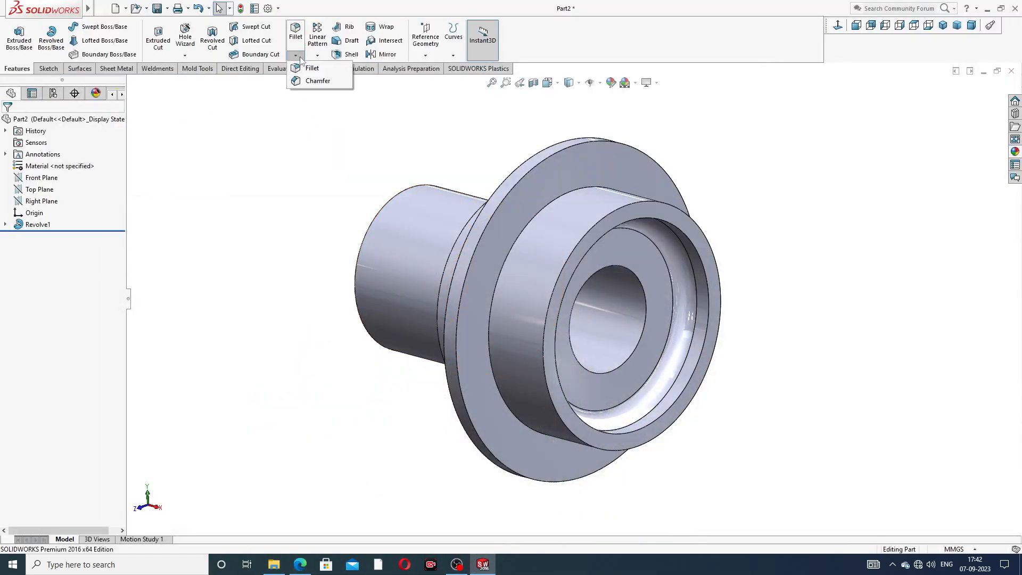
pyautogui.click(314, 84)
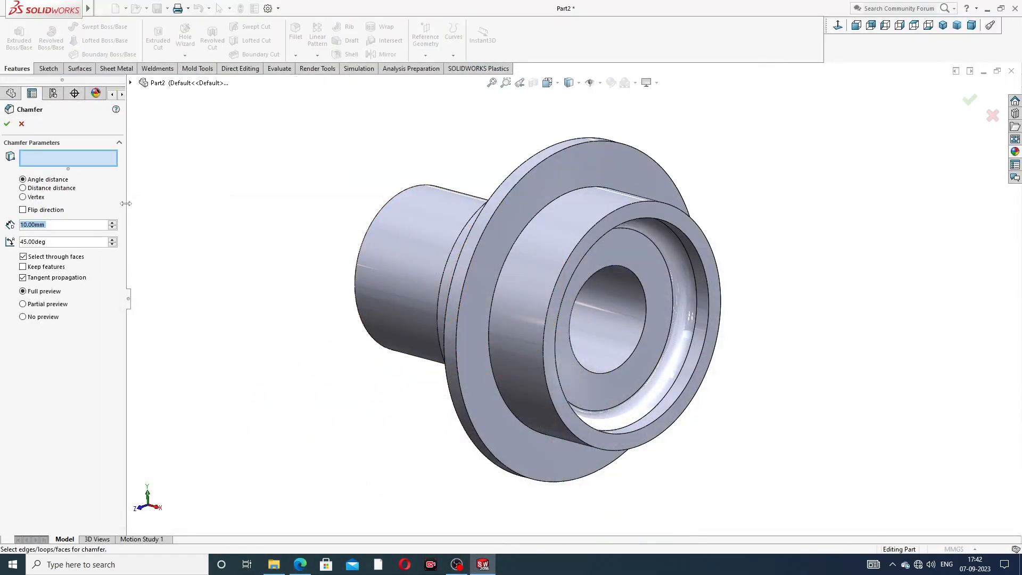
pyautogui.write('1')
pyautogui.press('Return')
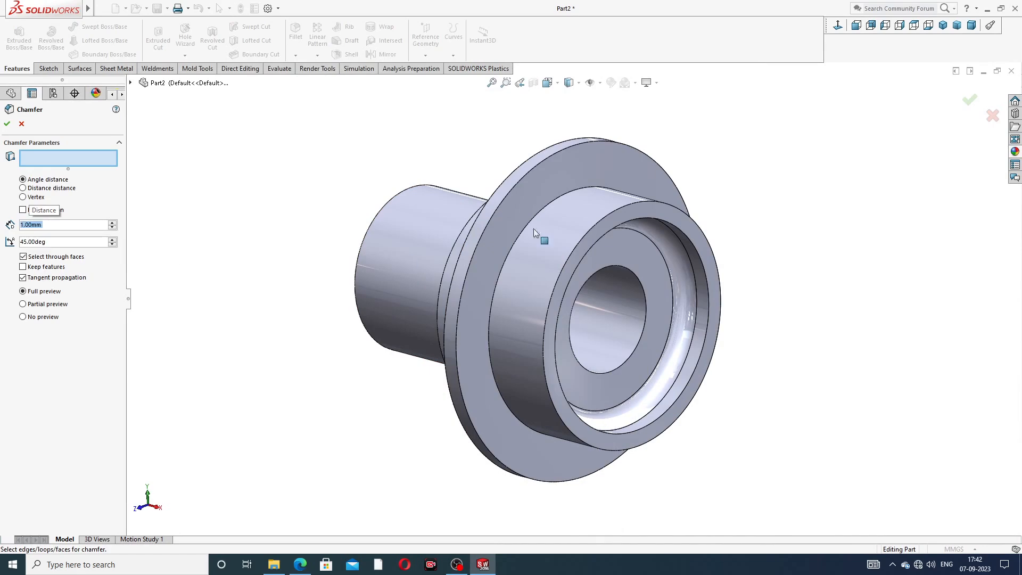
pyautogui.click(621, 207)
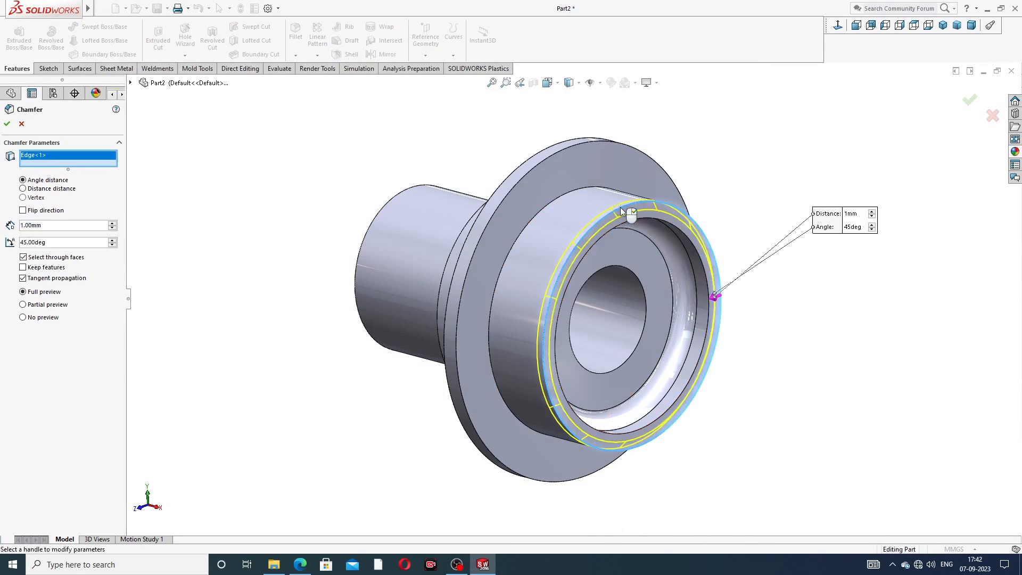
pyautogui.click(970, 100)
# Apply the polished copper metal appearance to the whole bonnet
pyautogui.moveTo(742, 207); pyautogui.dragTo(686, 235, button='middle')
pyautogui.click(1015, 151)
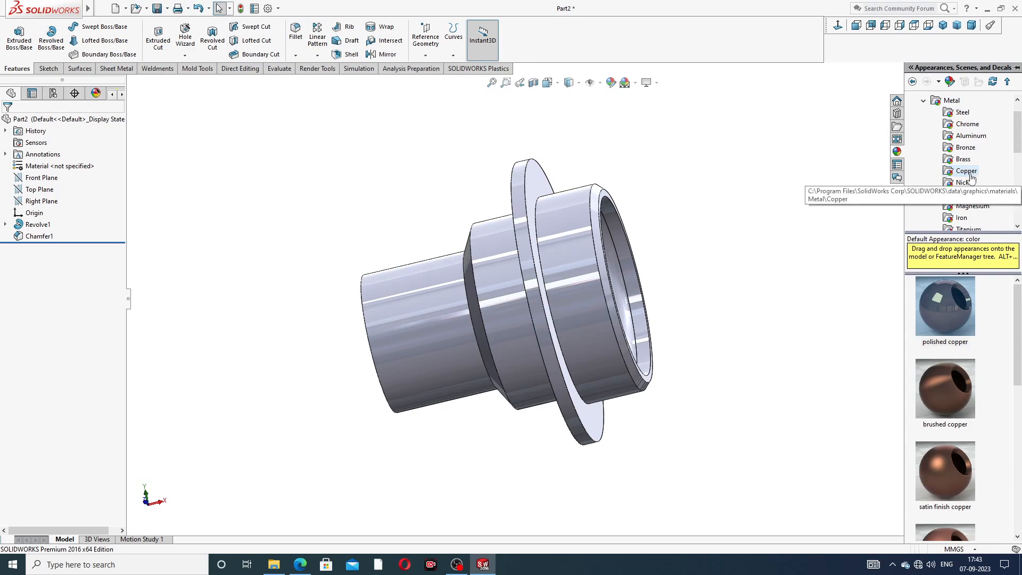
pyautogui.doubleClick(946, 313)
# Examine the finished copper bonnet from several angles, including the isometric view
pyautogui.moveTo(585, 280); pyautogui.dragTo(612, 262, button='middle')
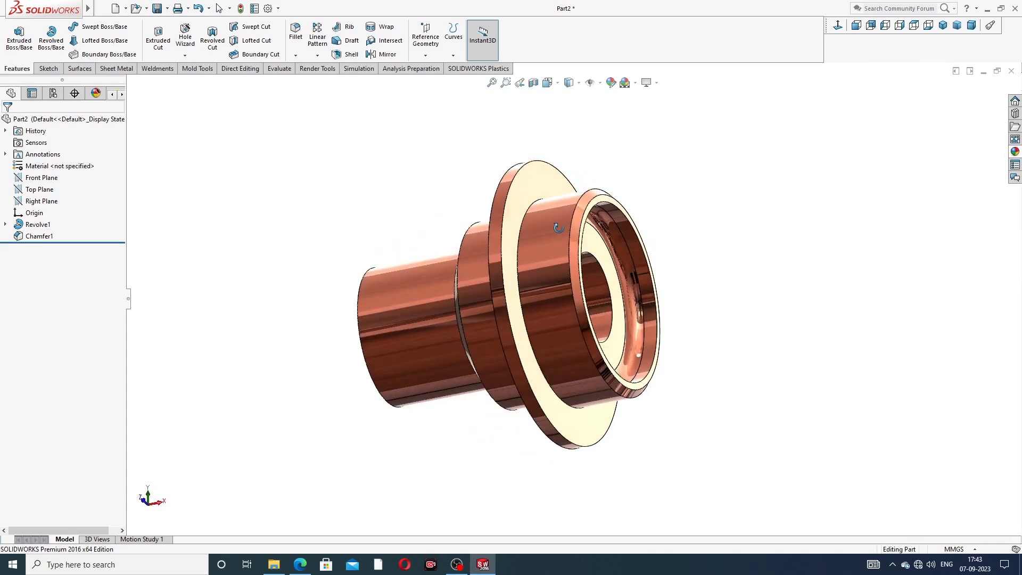
pyautogui.scroll(-2, 633, 275)
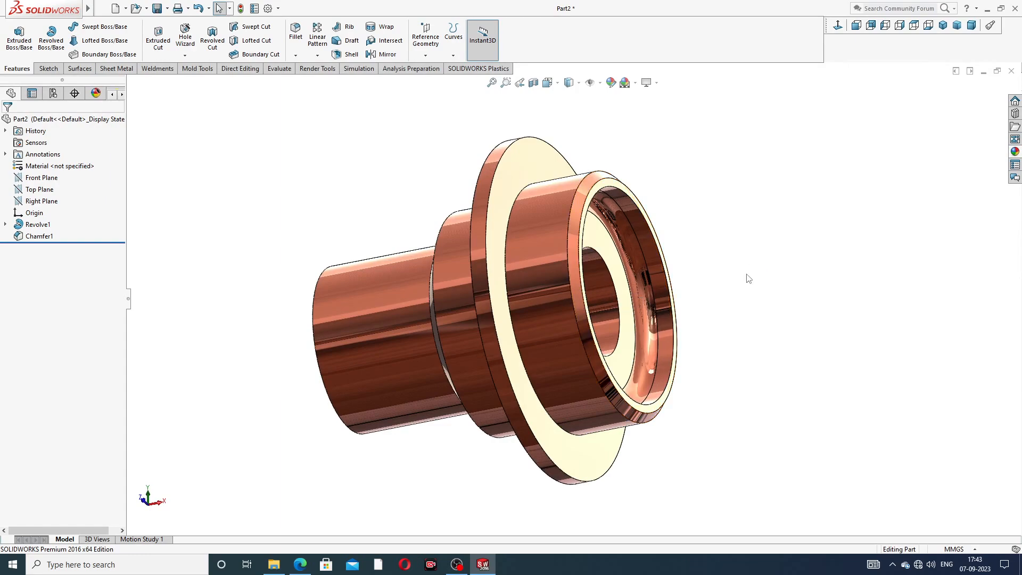
pyautogui.moveTo(745, 278); pyautogui.dragTo(566, 314, button='middle')
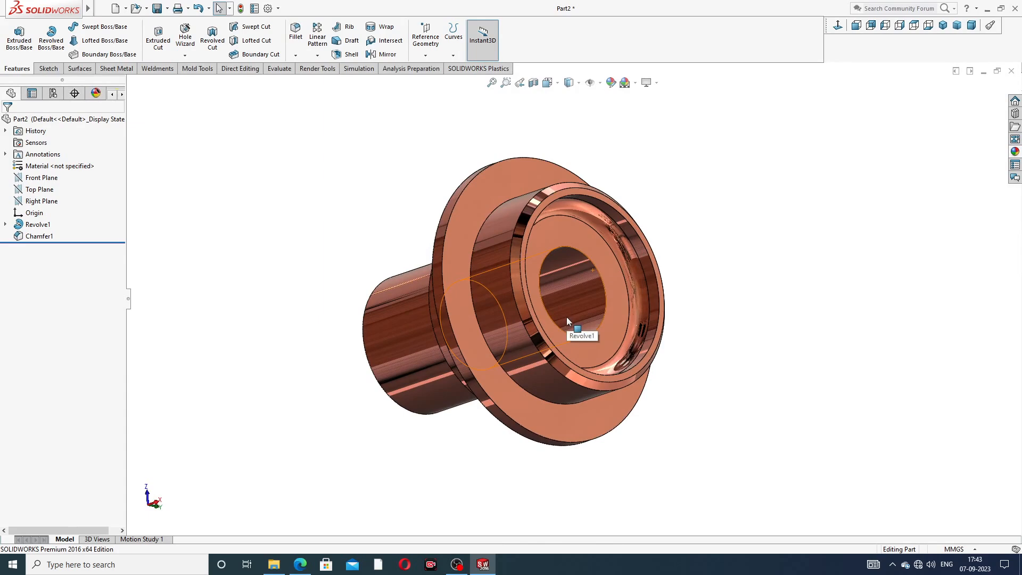
pyautogui.scroll(-2, 566, 318)
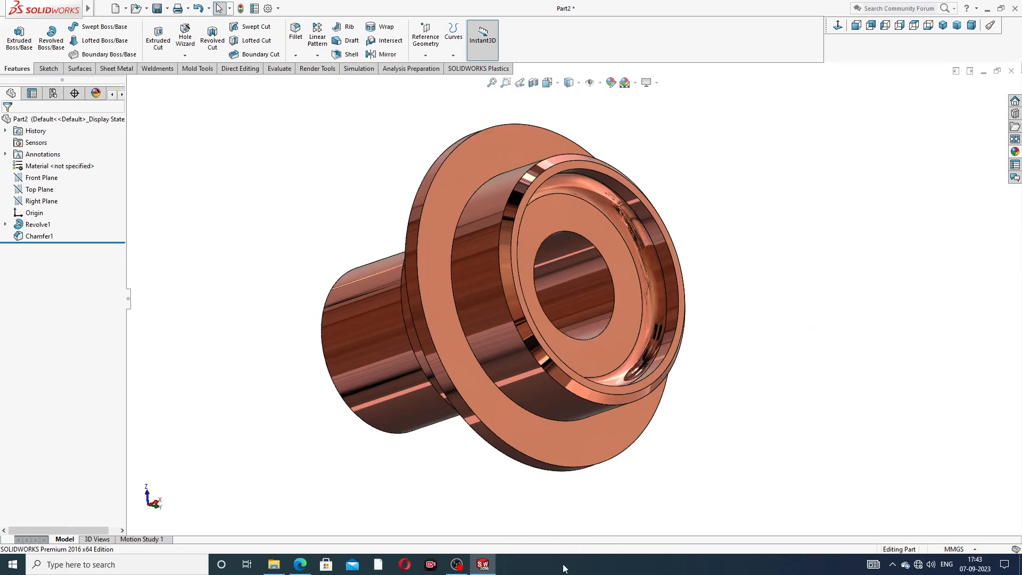
pyautogui.click(944, 27)
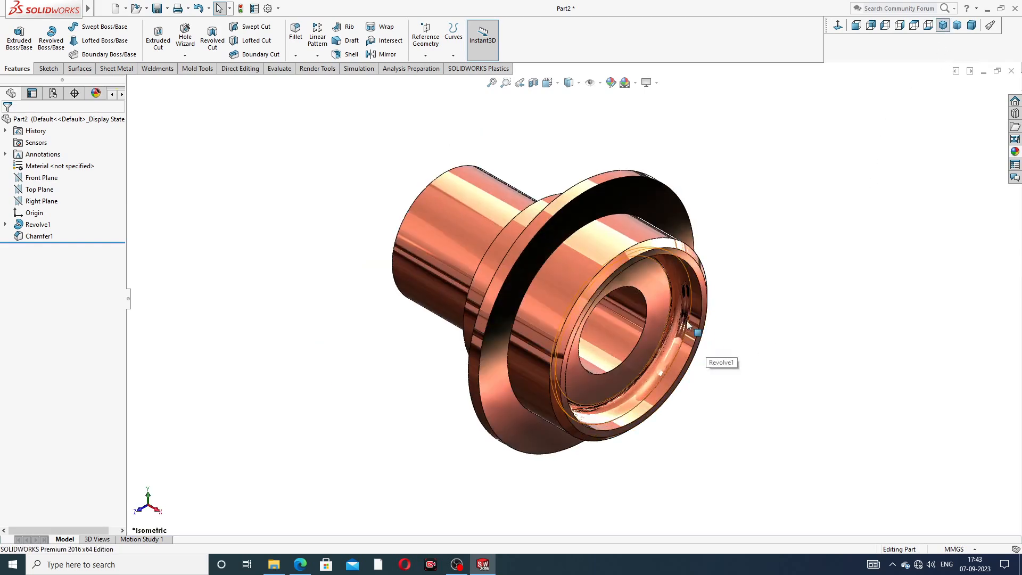
pyautogui.moveTo(712, 349); pyautogui.dragTo(795, 253, button='middle')
pyautogui.scroll(-1, 694, 213)
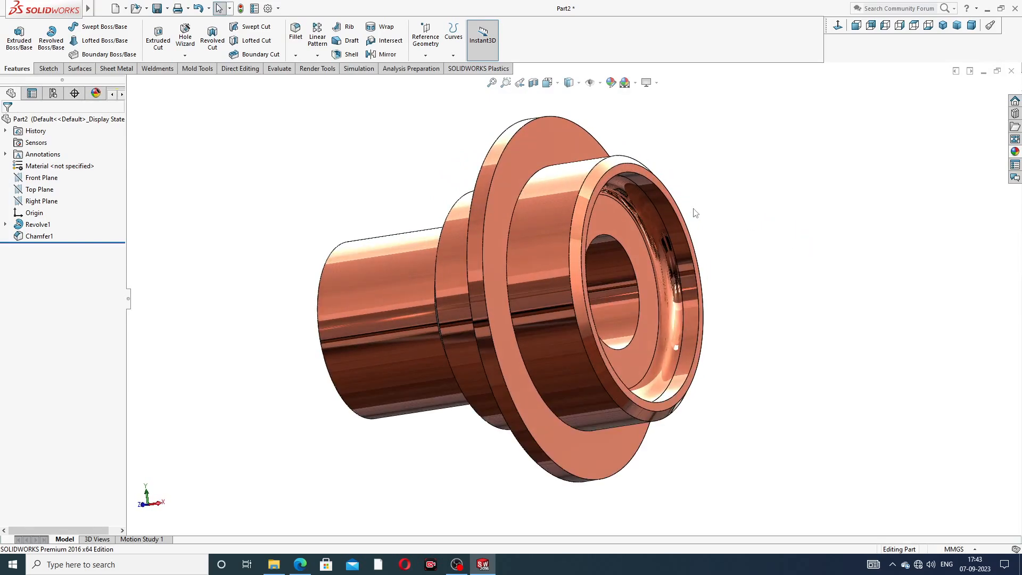